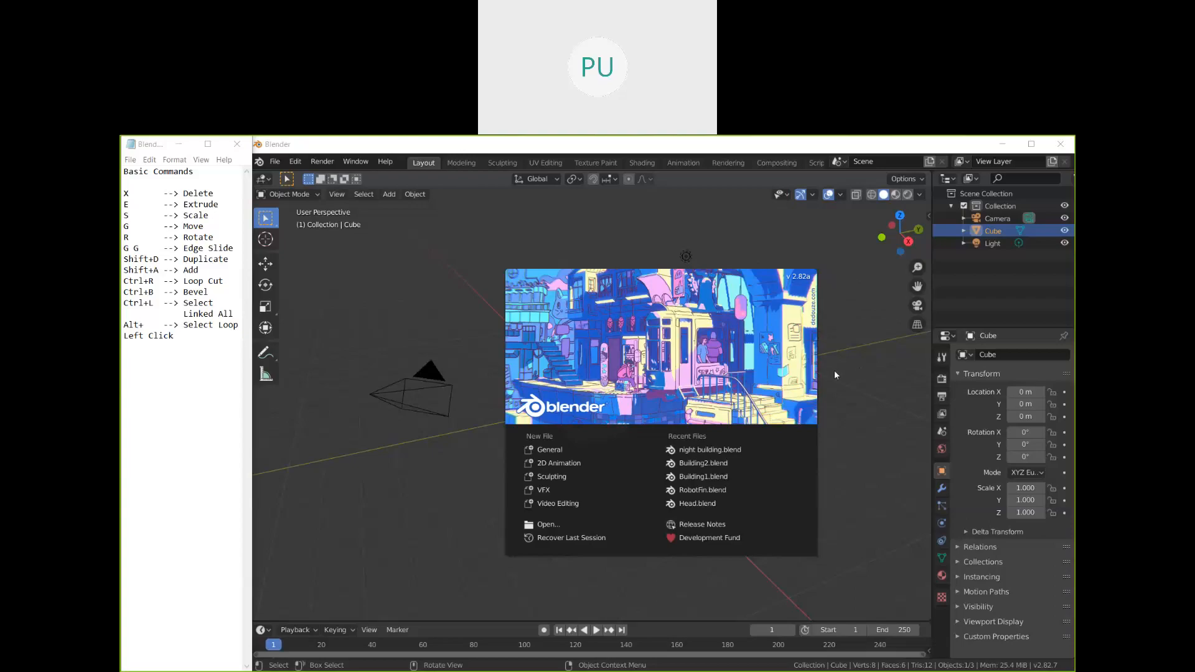
# Step: Dismiss the splash screen and set the default cube's Z location to 0.01 m
pyautogui.click(862, 382)
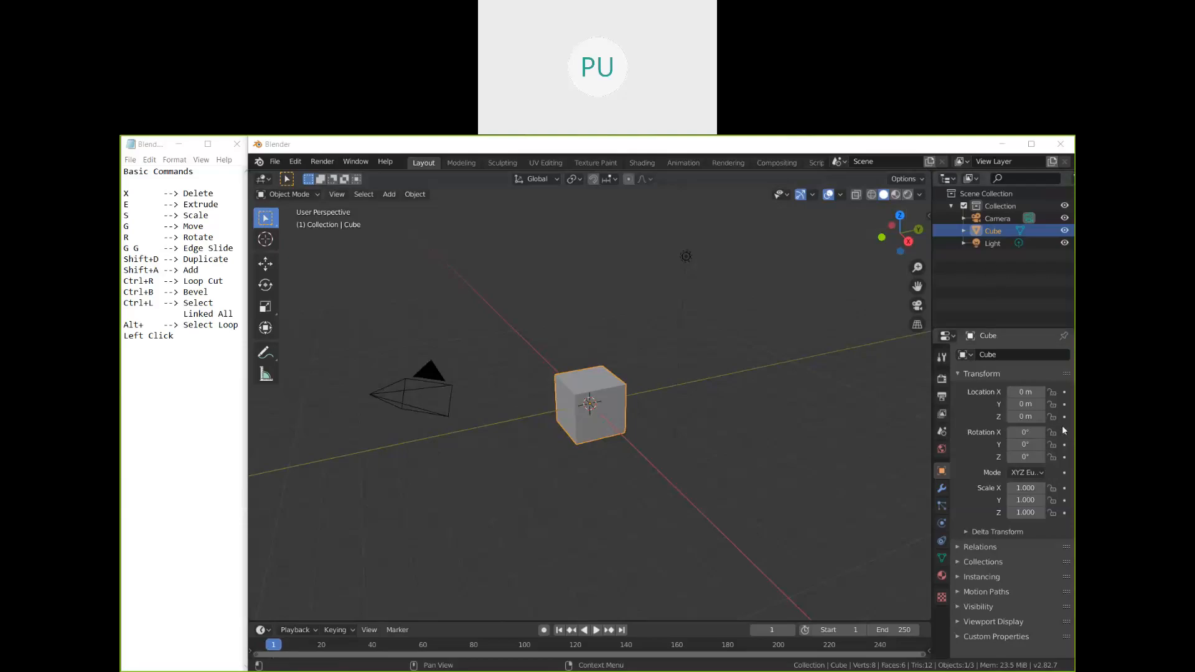
pyautogui.click(1042, 416)
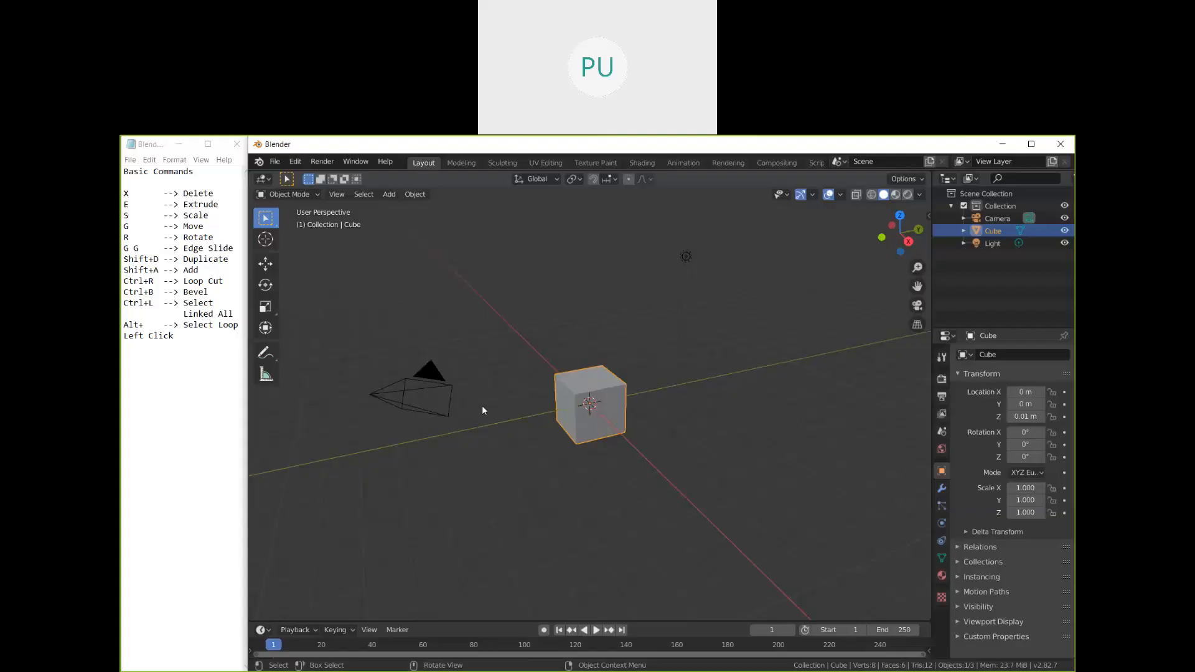
# Step: Select the camera and the light together and delete both from the scene
pyautogui.click(482, 405)
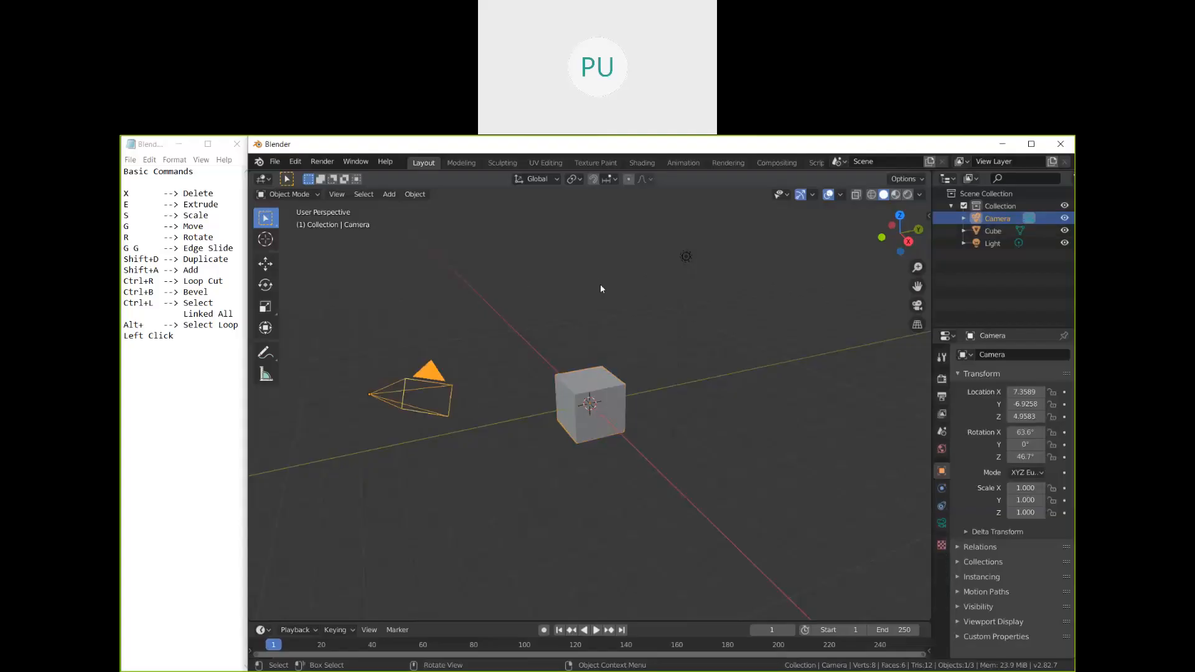
pyautogui.click(686, 256)
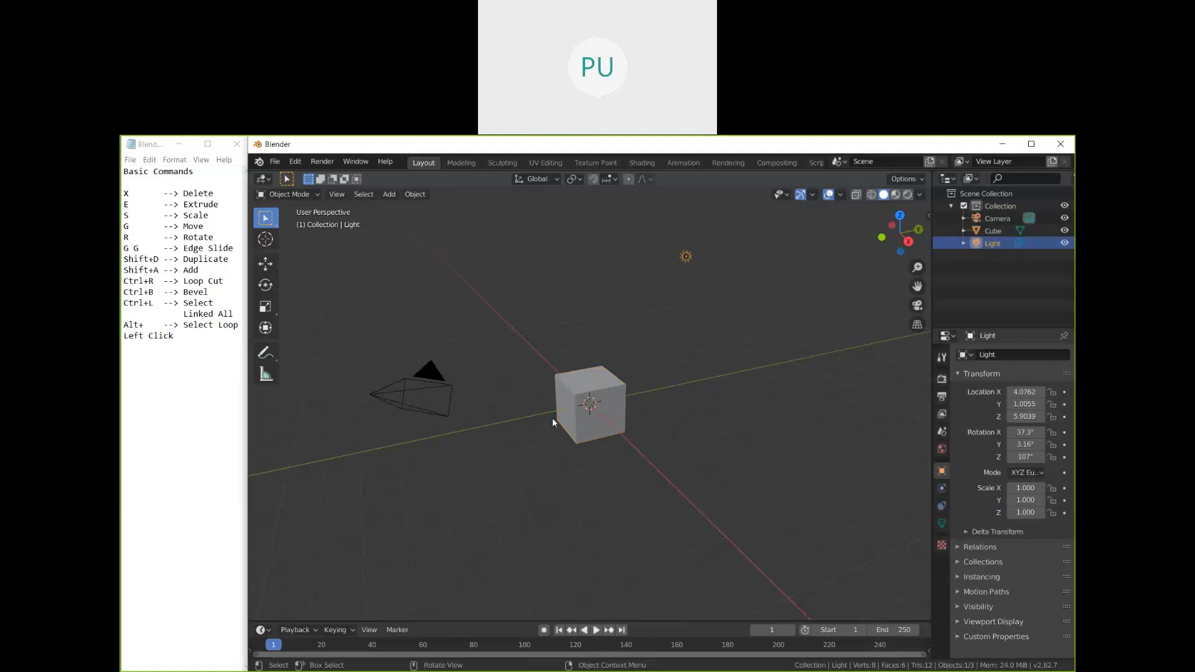
pyautogui.click(436, 392)
pyautogui.keyDown('shift'); pyautogui.click(692, 259); pyautogui.keyUp('shift')
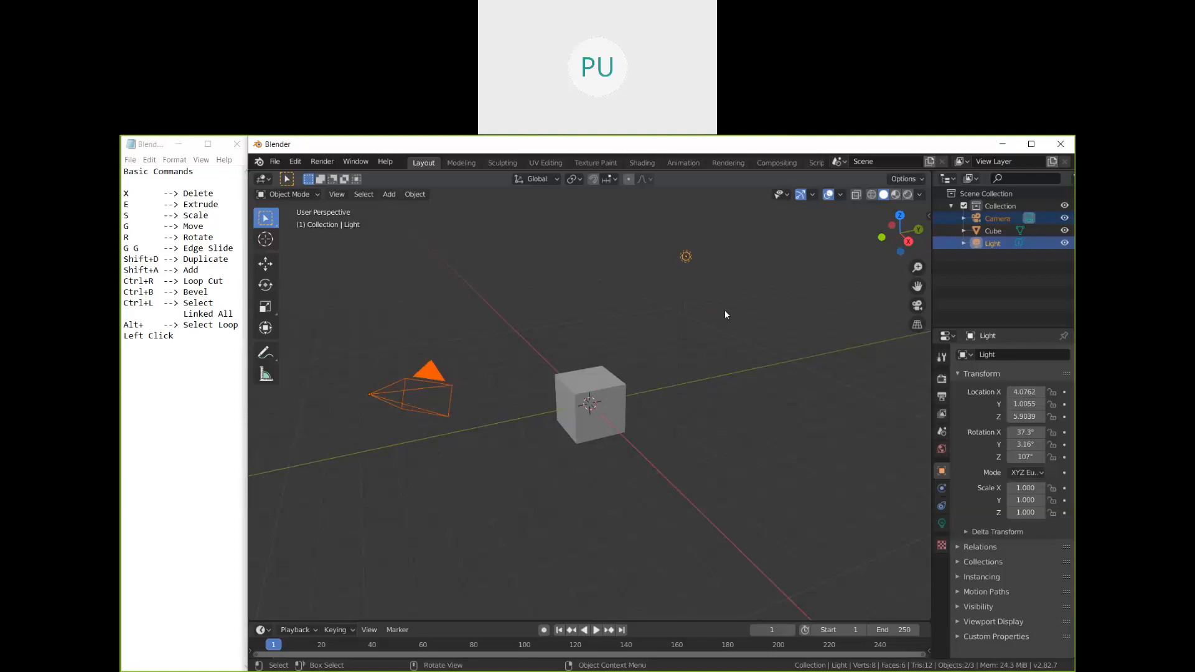
pyautogui.click(434, 383)
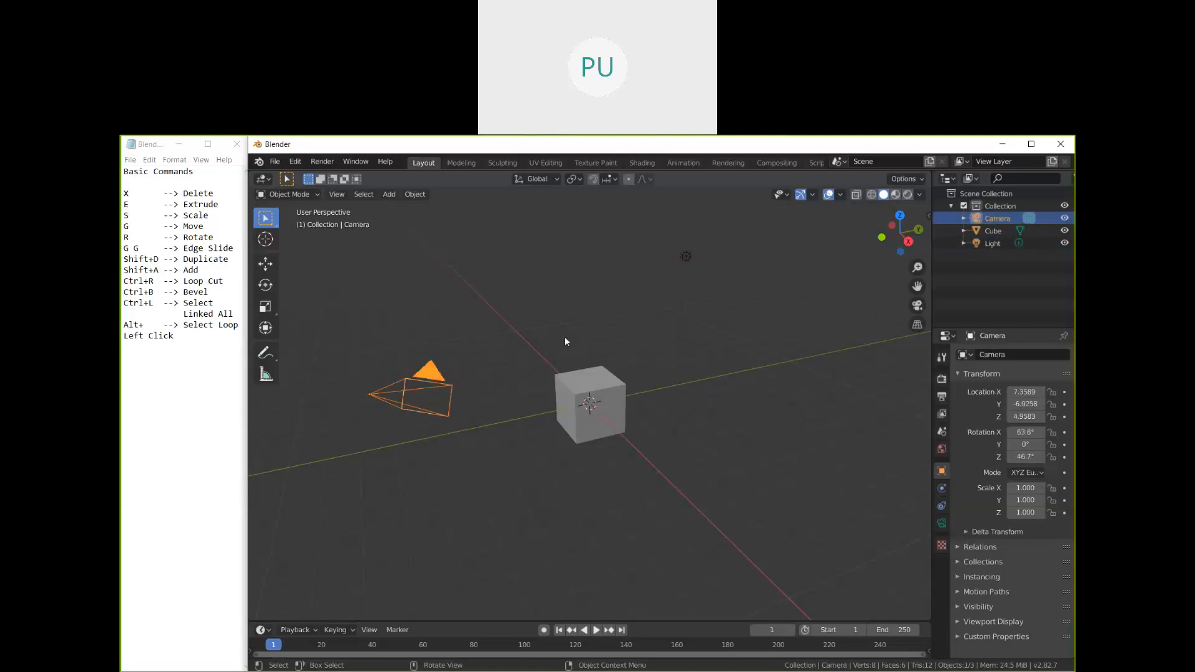
pyautogui.keyDown('shift'); pyautogui.click(686, 258); pyautogui.keyUp('shift')
pyautogui.press('x')
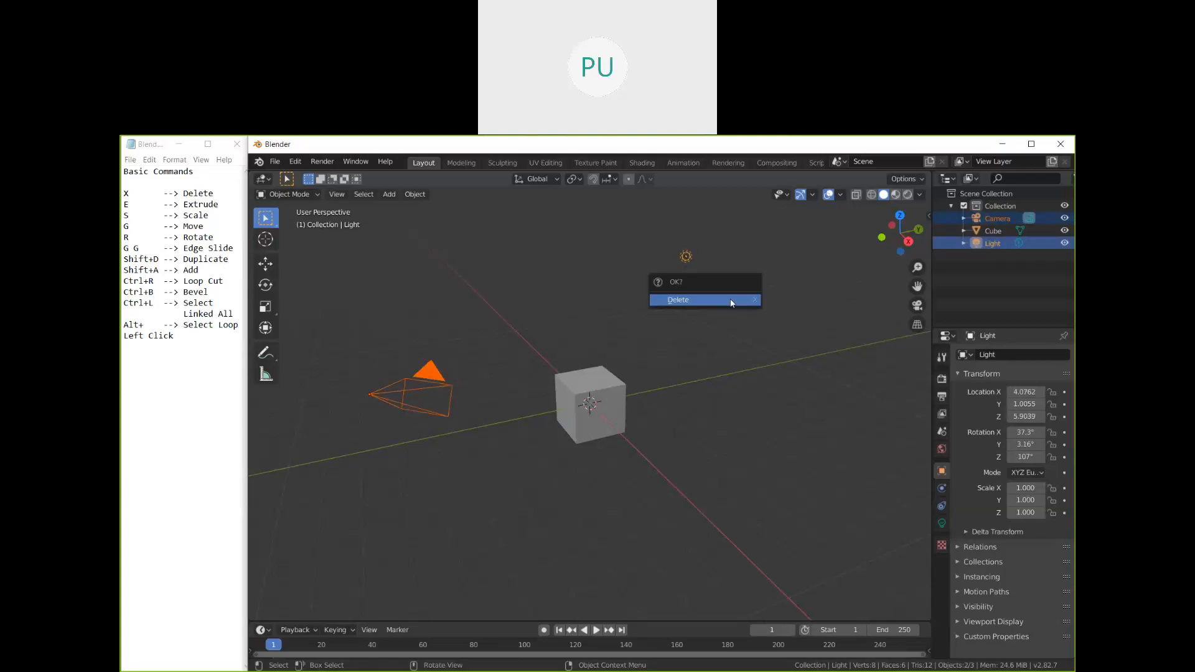
pyautogui.click(732, 302)
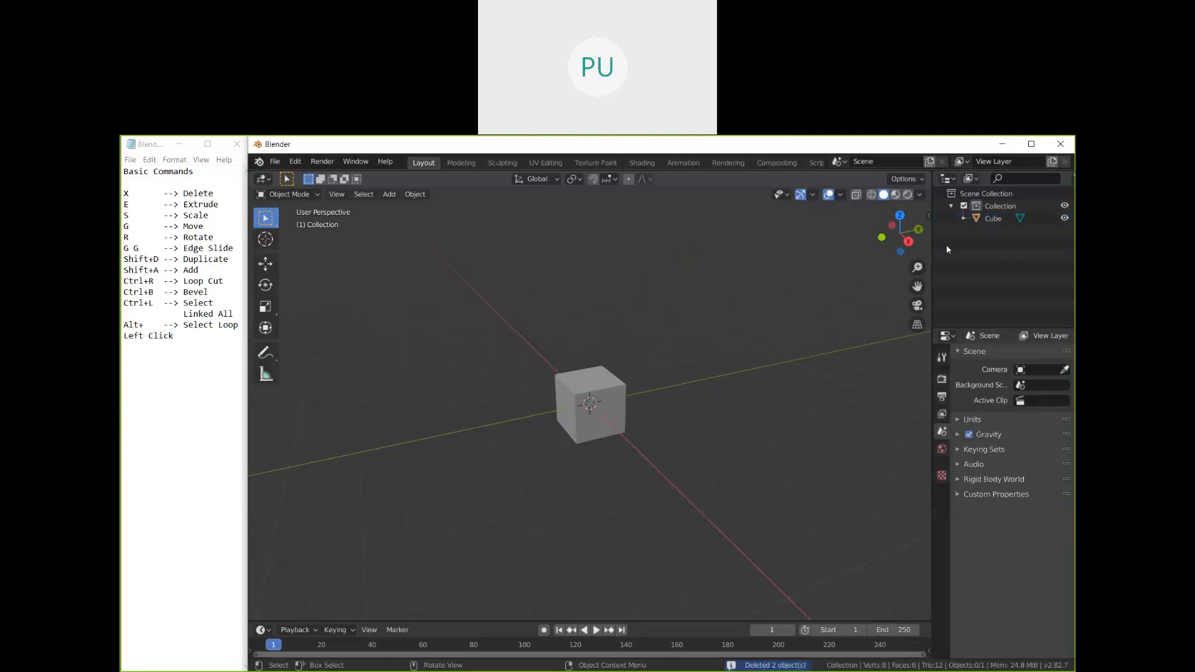
# Step: Adjust the Screencast Keys display settings so the key overlay sits inside the 3D viewport
pyautogui.click(930, 217)
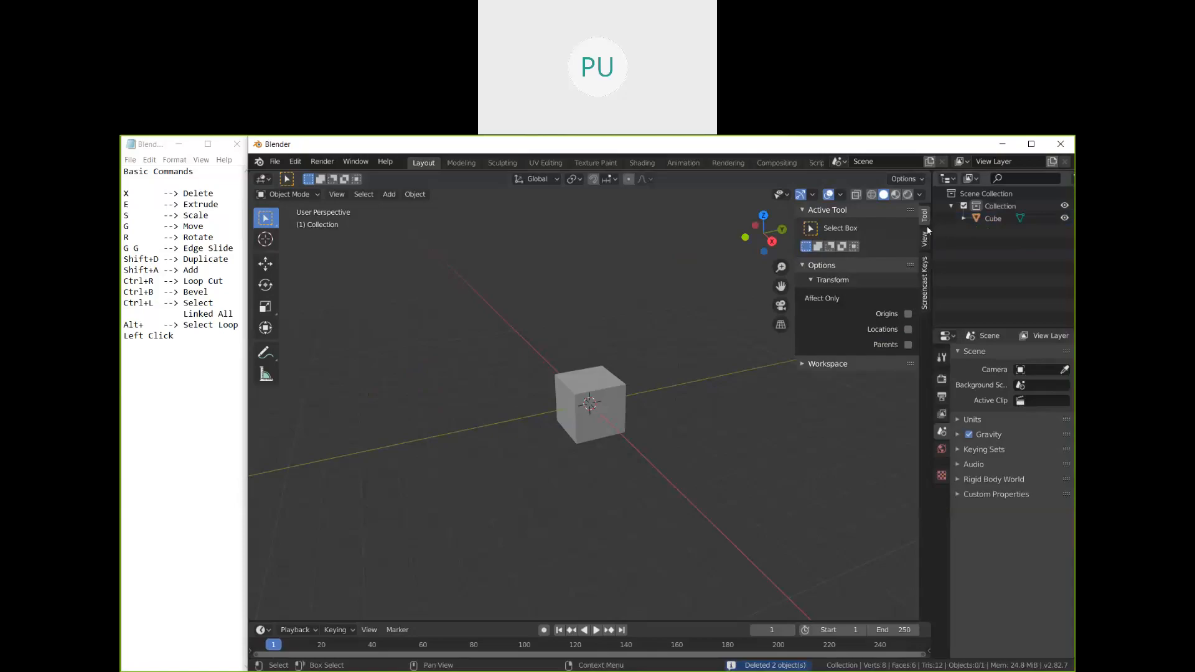
pyautogui.click(925, 289)
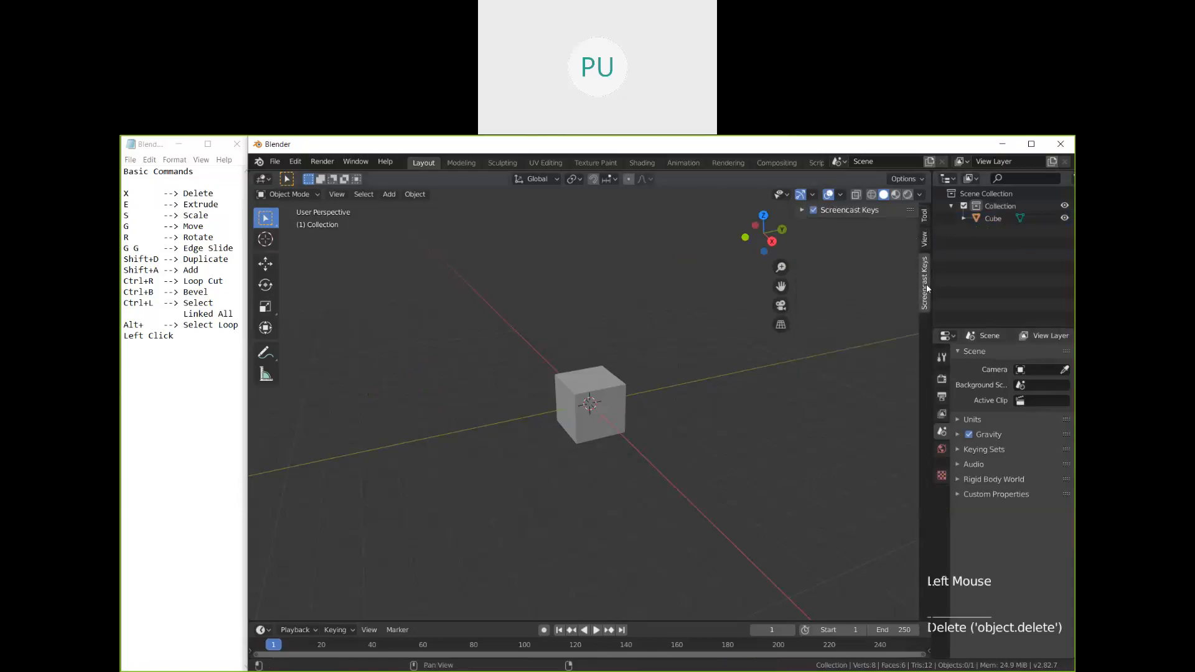
pyautogui.click(802, 208)
pyautogui.moveTo(890, 324); pyautogui.dragTo(828, 324)
pyautogui.click(802, 209)
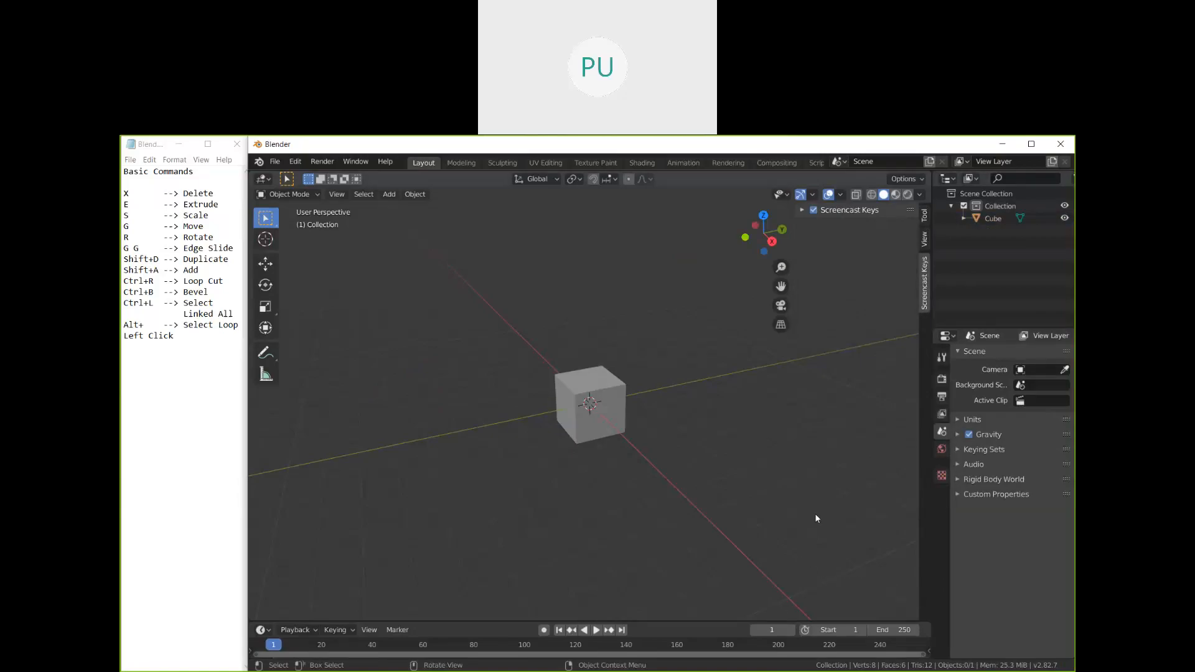
# Step: Select the cube and move it freely to about X 0.2 m, Y 0.39 m, Z 0.27 m
pyautogui.moveTo(808, 545); pyautogui.dragTo(789, 448, button='middle')
pyautogui.moveTo(641, 403); pyautogui.dragTo(617, 420, button='middle')
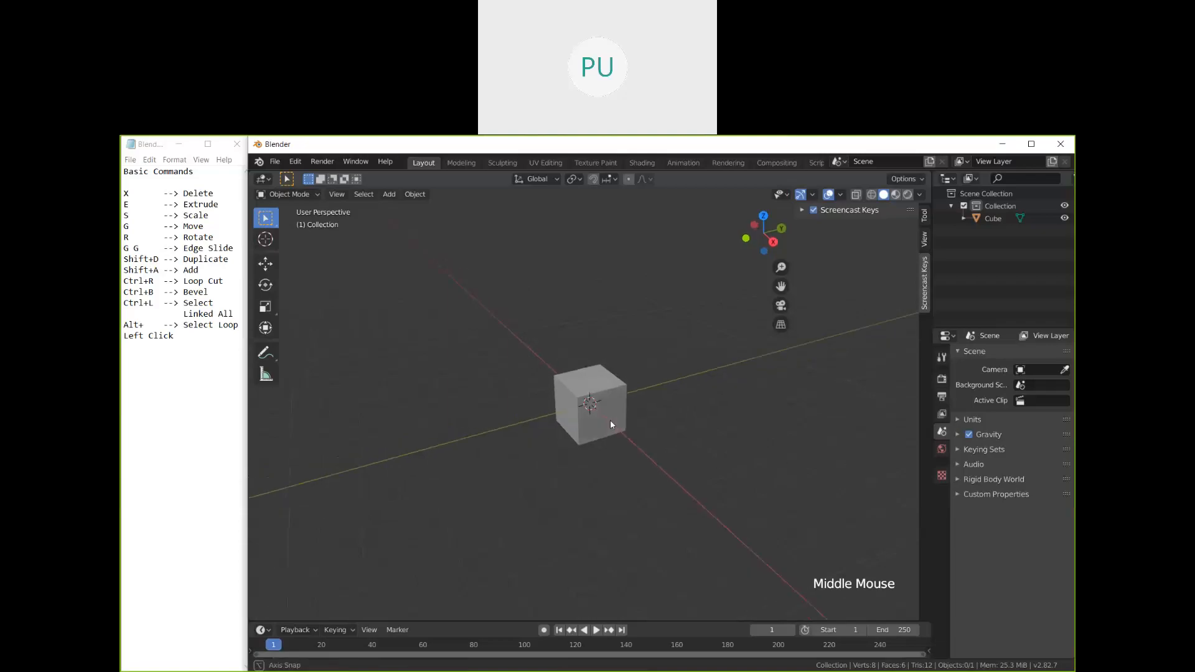
pyautogui.click(622, 423)
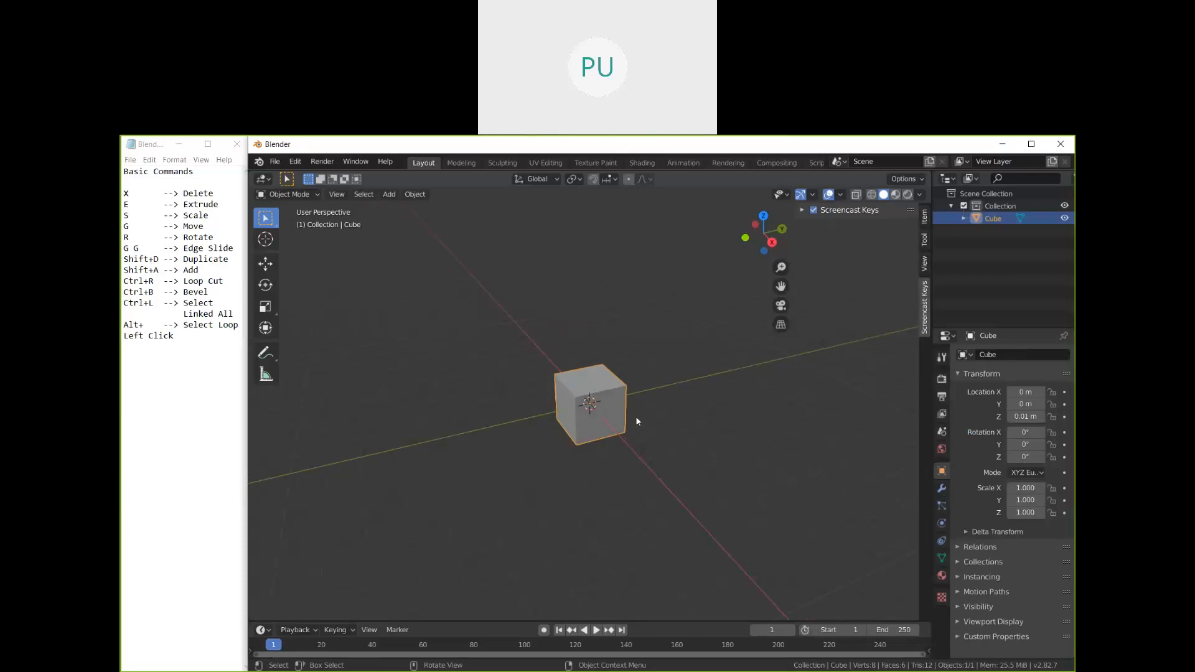
pyautogui.moveTo(652, 424); pyautogui.dragTo(688, 419, button='middle')
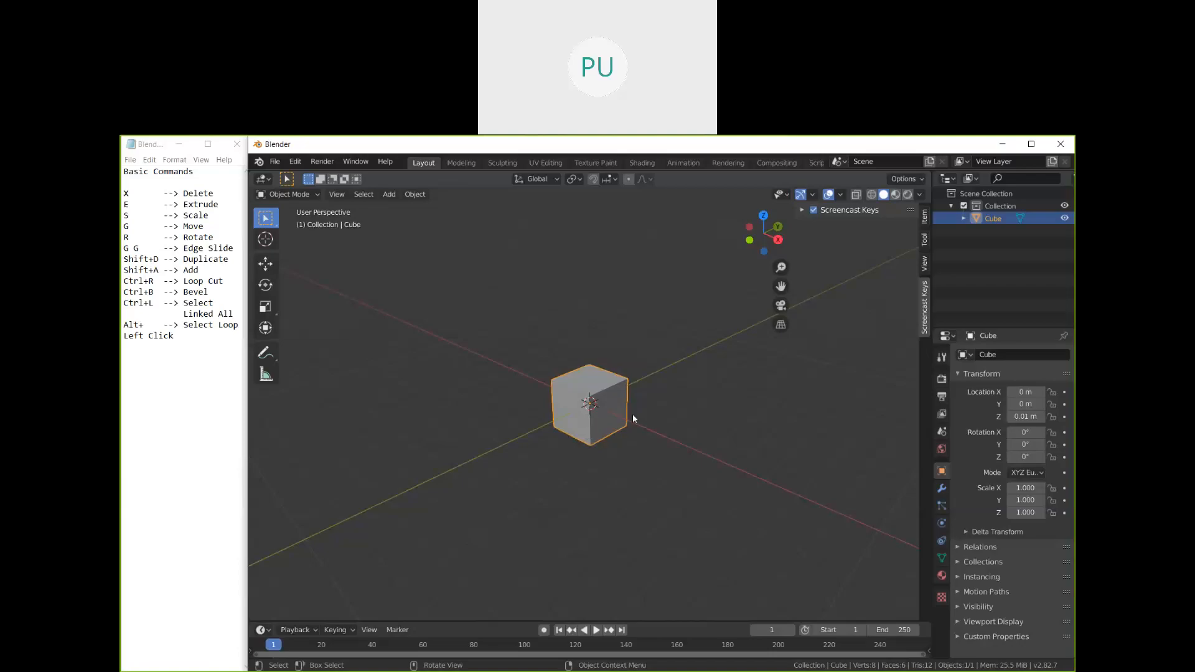
pyautogui.press('g')
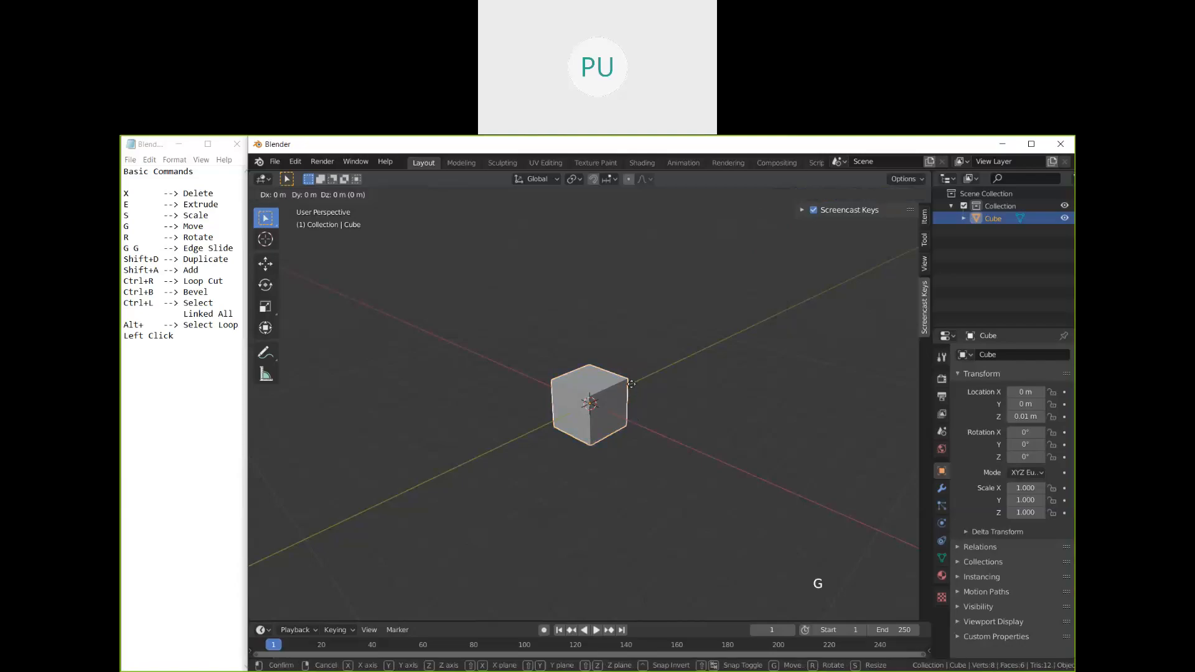
pyautogui.click(676, 399)
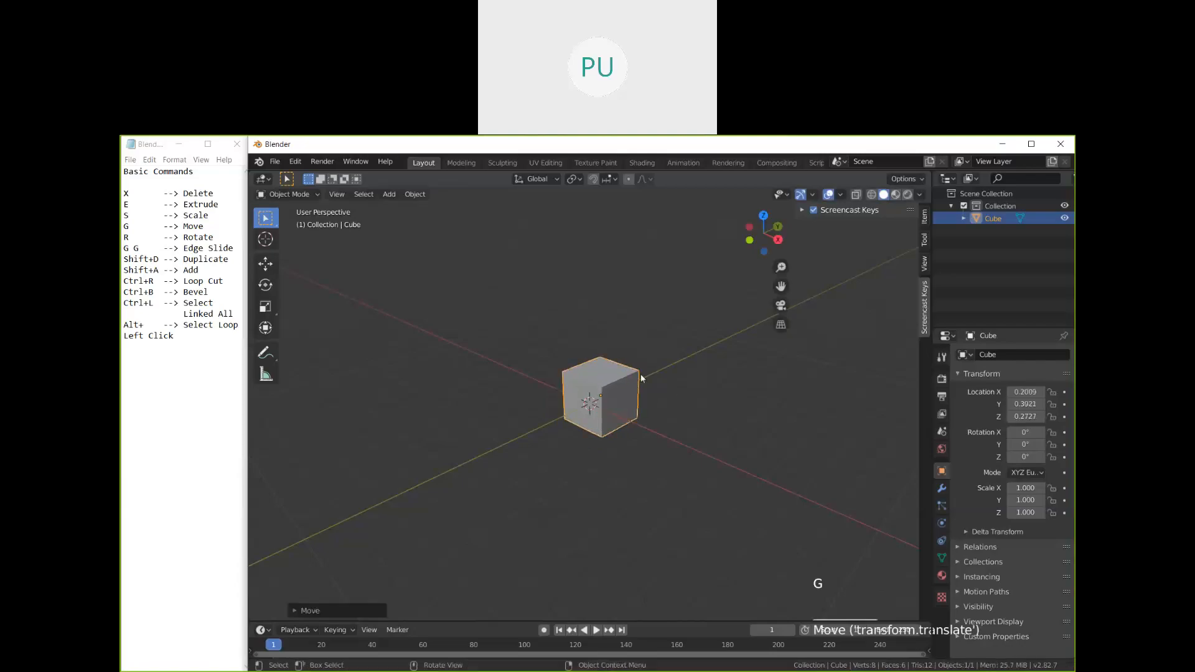
# Step: Move the cube freely above the grid to about X -0.48 m, Y 0.54 m, Z 2.04 m
pyautogui.moveTo(647, 390); pyautogui.dragTo(661, 428, button='middle')
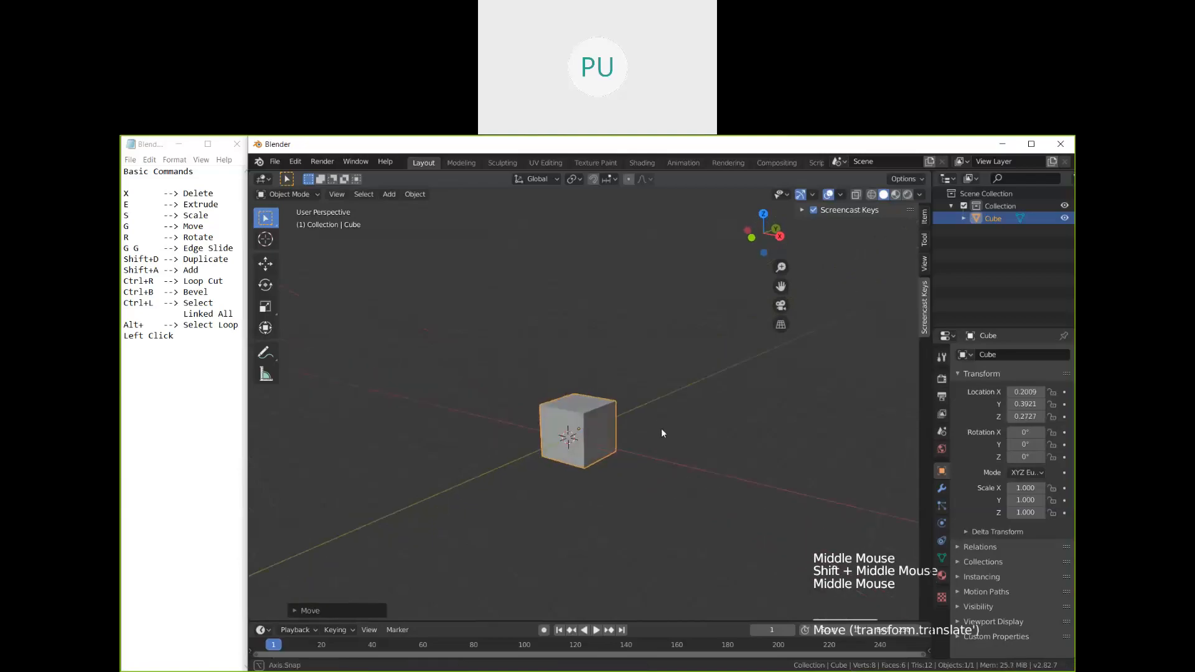
pyautogui.scroll(2, 661, 428)
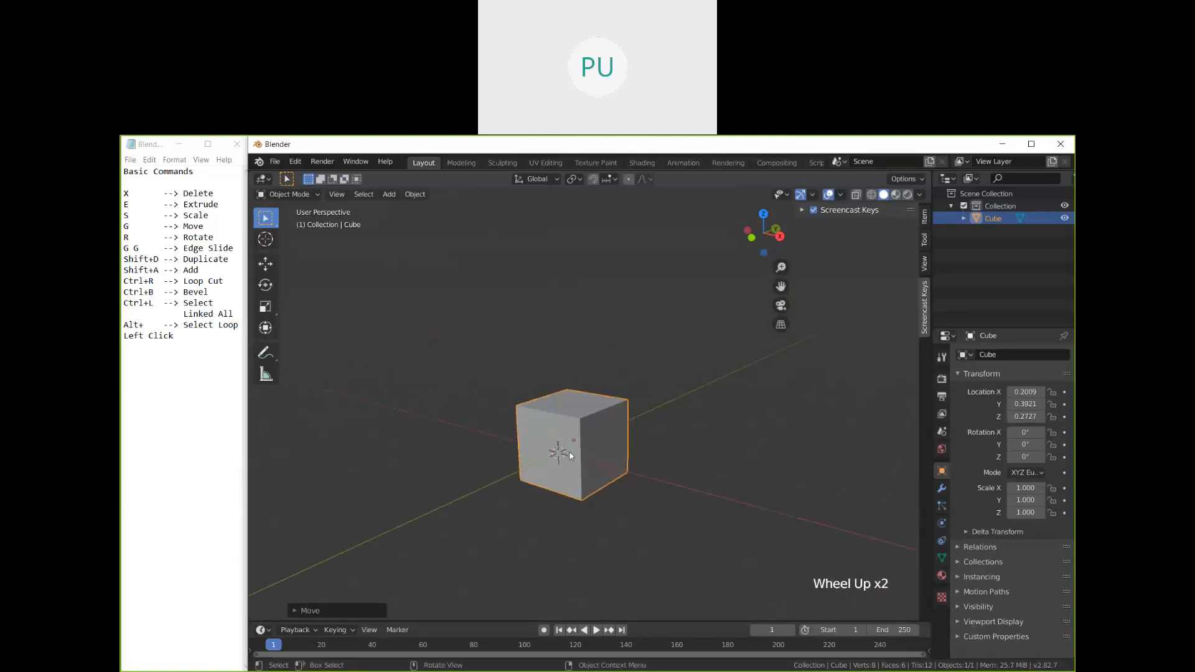
pyautogui.moveTo(618, 455); pyautogui.dragTo(609, 457, button='middle')
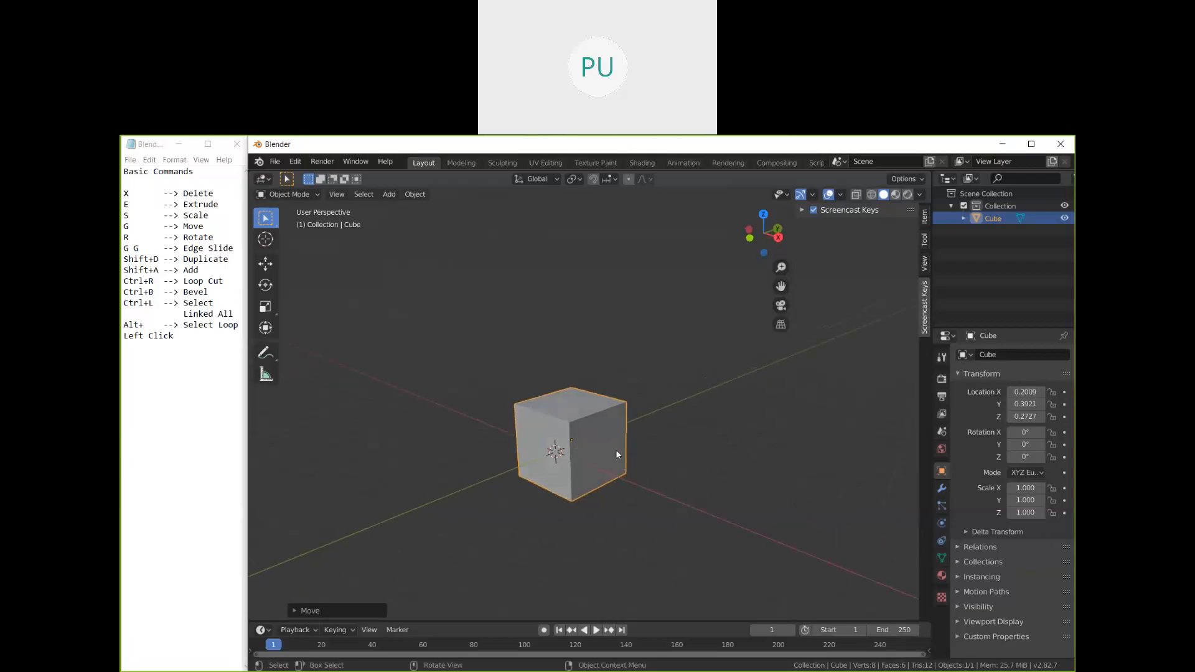
pyautogui.click(588, 427)
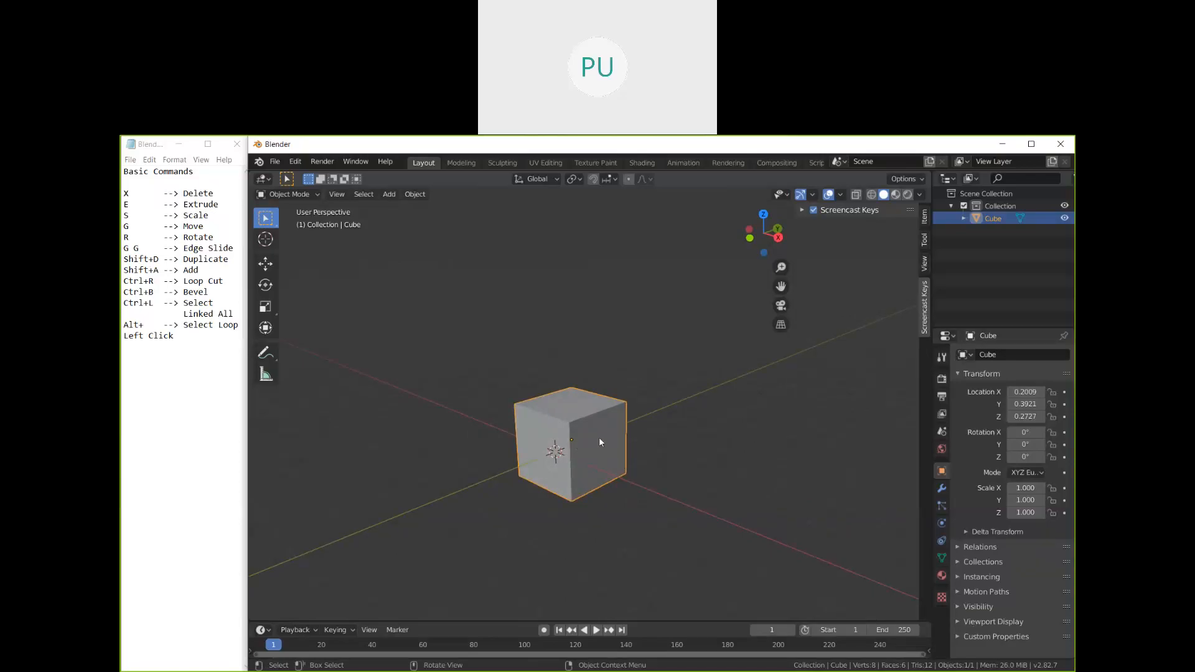
pyautogui.press('g')
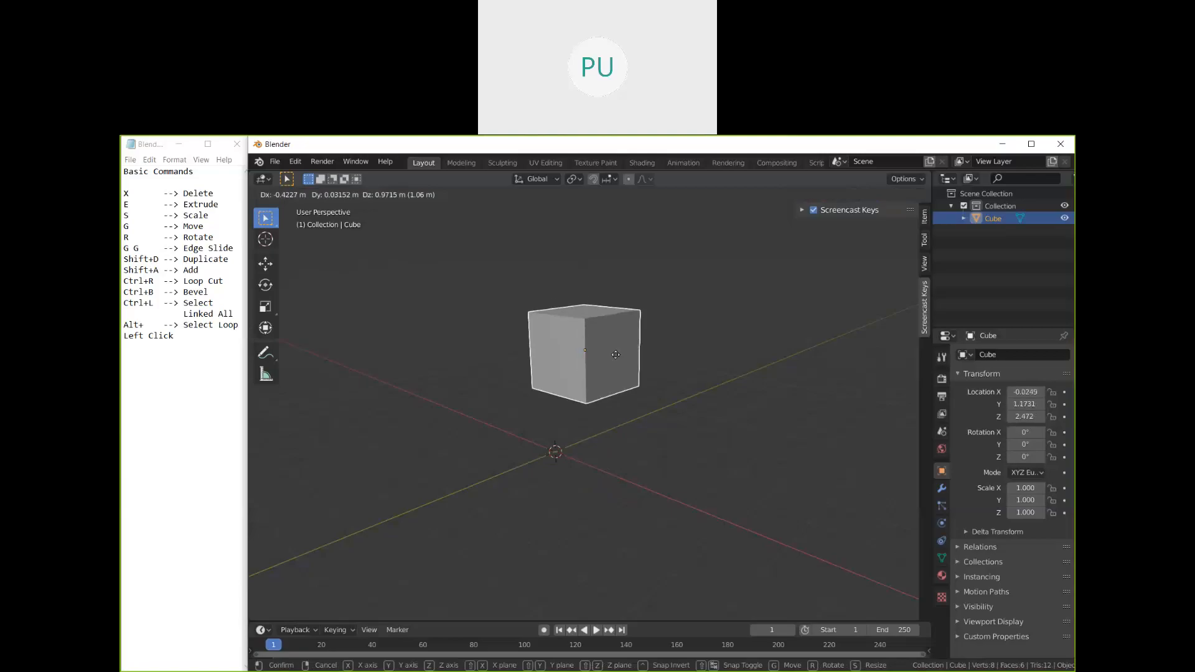
pyautogui.click(611, 395)
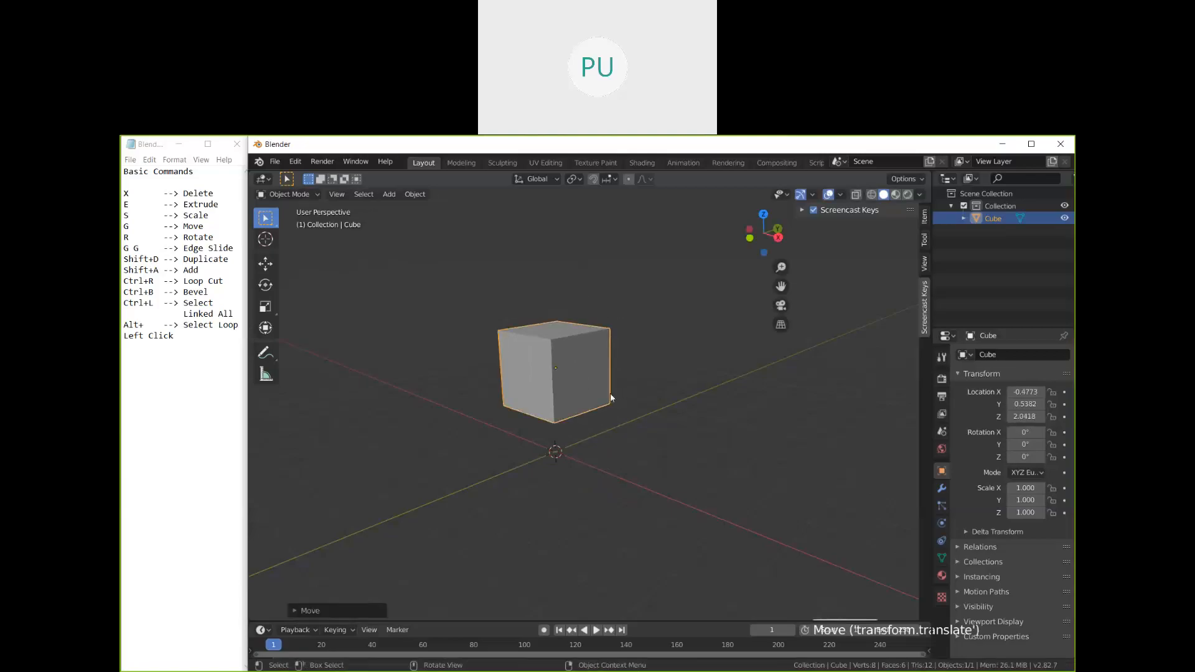
# Step: Move the cube freely to about X 0.04 m, Y 1.07 m, Z 2.14 m
pyautogui.moveTo(597, 411); pyautogui.dragTo(640, 418, button='middle')
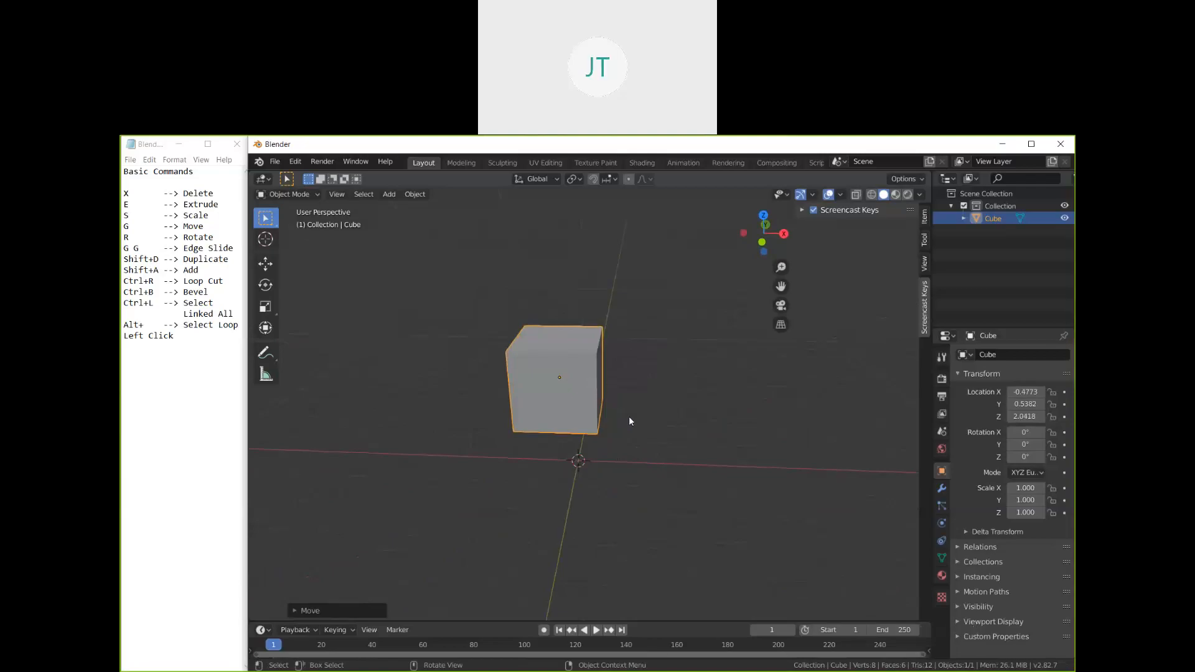
pyautogui.moveTo(629, 416); pyautogui.dragTo(612, 419, button='middle')
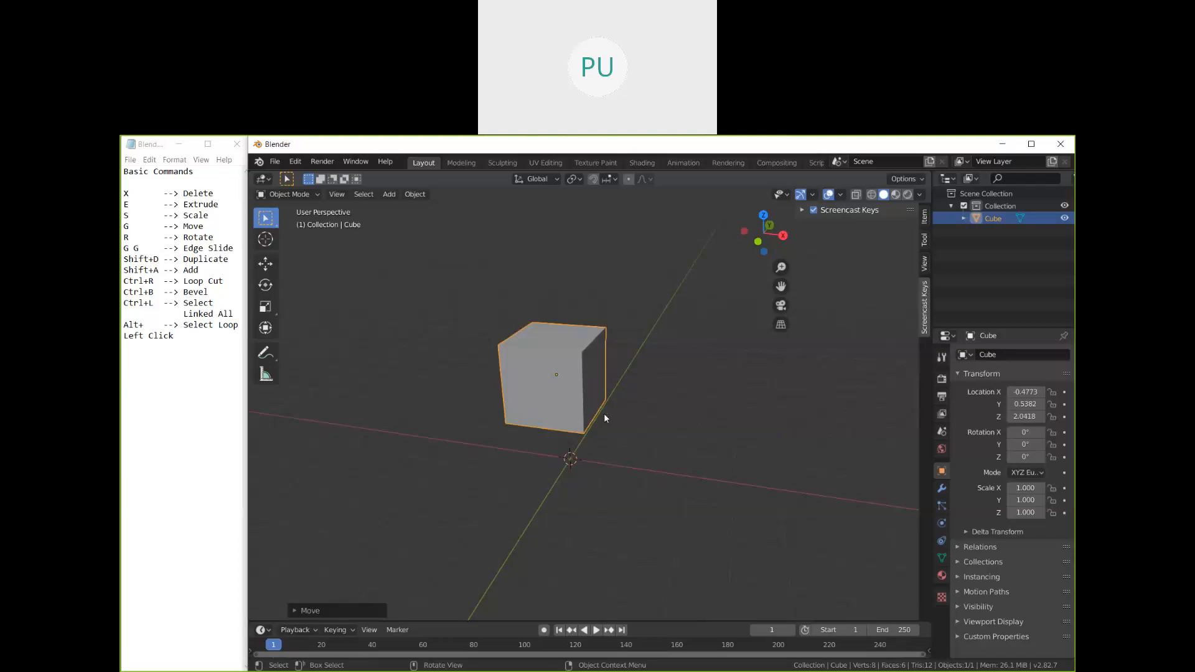
pyautogui.moveTo(631, 437)
pyautogui.mouseDown(button='middle')
pyautogui.moveTo(582, 432)
pyautogui.moveTo(613, 453)
pyautogui.moveTo(617, 473)
pyautogui.moveTo(617, 438)
pyautogui.mouseUp(button='middle')
pyautogui.press('g')
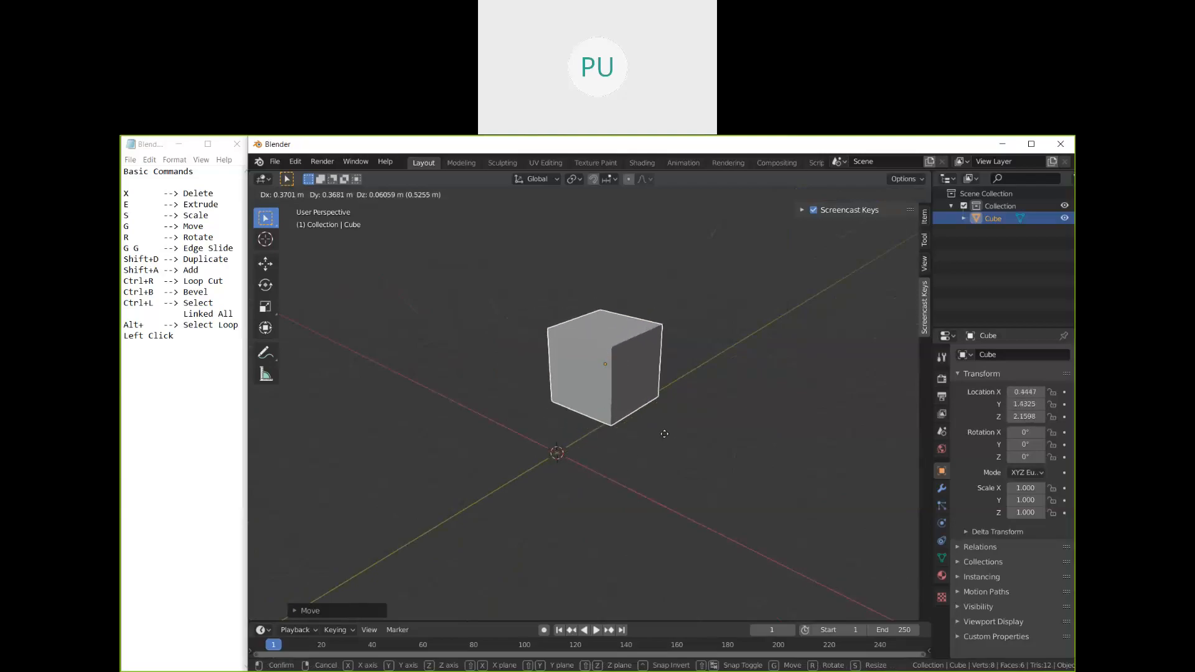
pyautogui.click(642, 435)
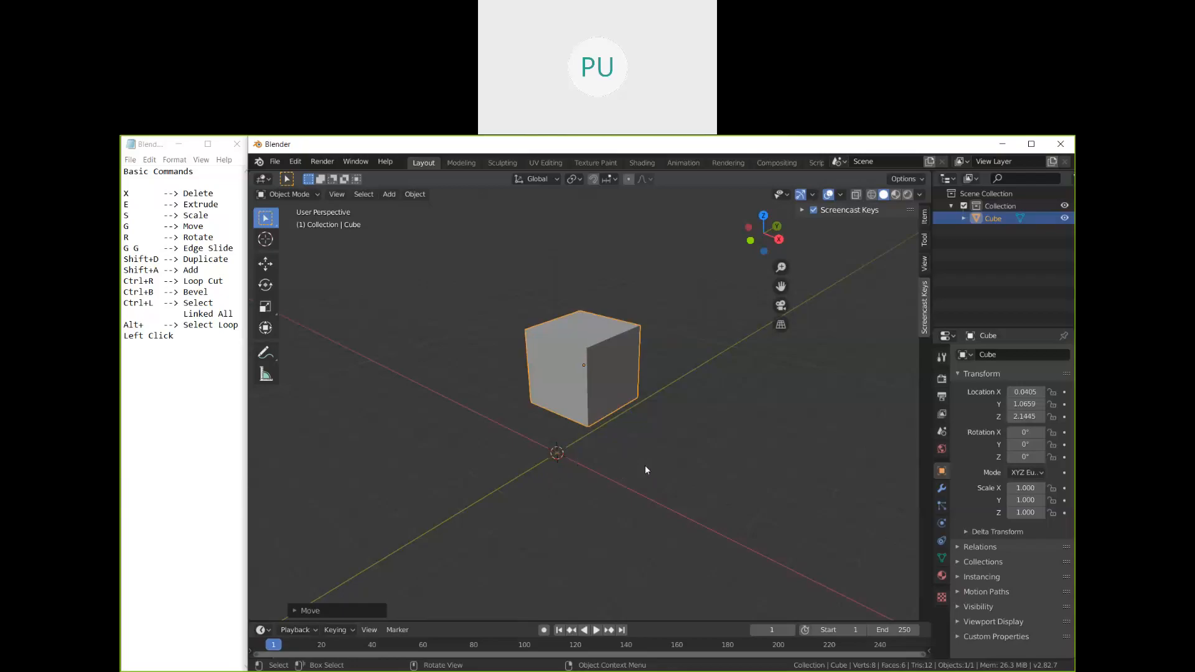
# Step: Examine the raised cube and its position relative to the world origin and axes from several sides
pyautogui.moveTo(646, 470); pyautogui.dragTo(585, 478, button='middle')
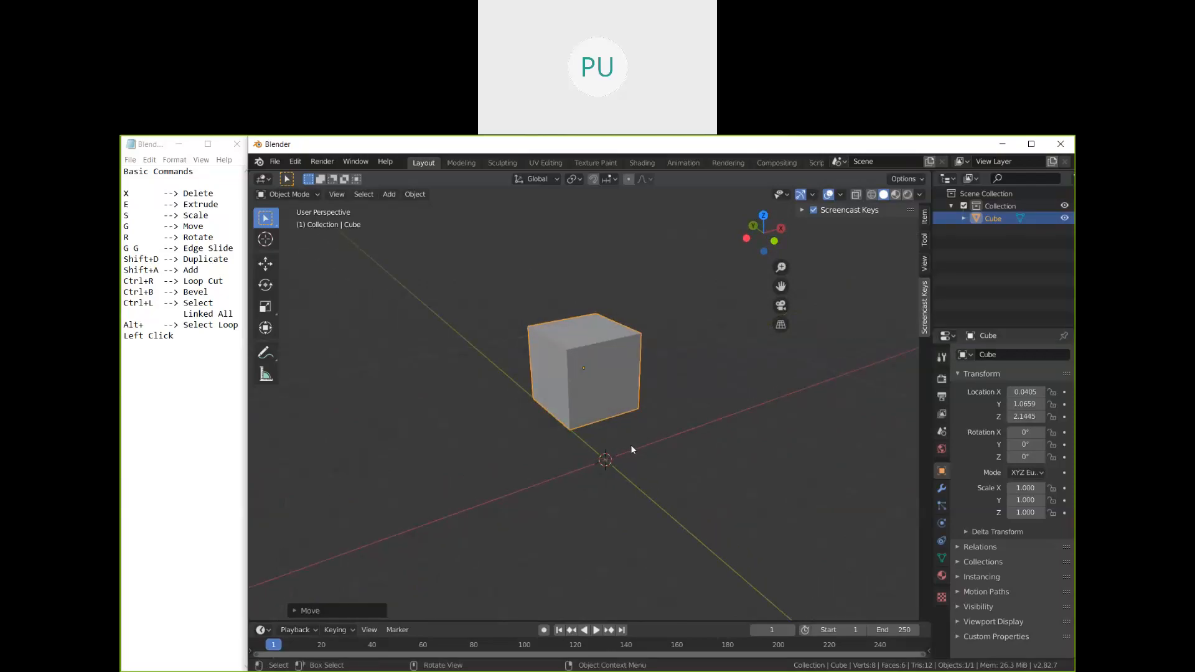
pyautogui.moveTo(662, 457); pyautogui.dragTo(615, 465, button='middle')
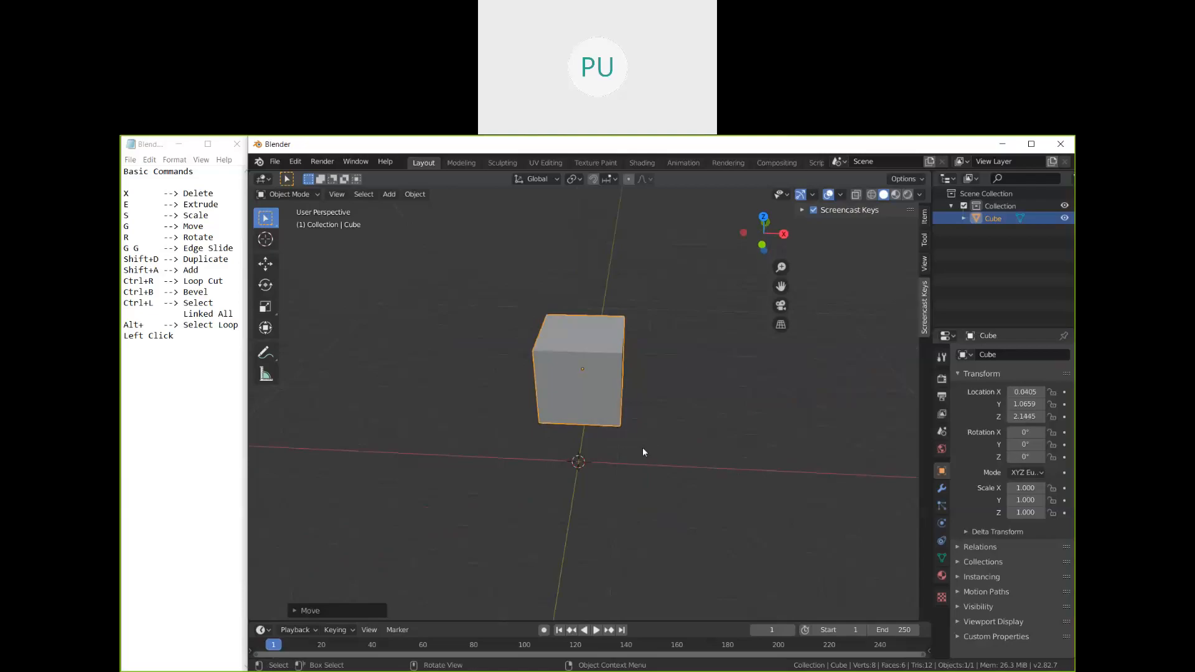
pyautogui.moveTo(643, 448); pyautogui.dragTo(713, 440, button='middle')
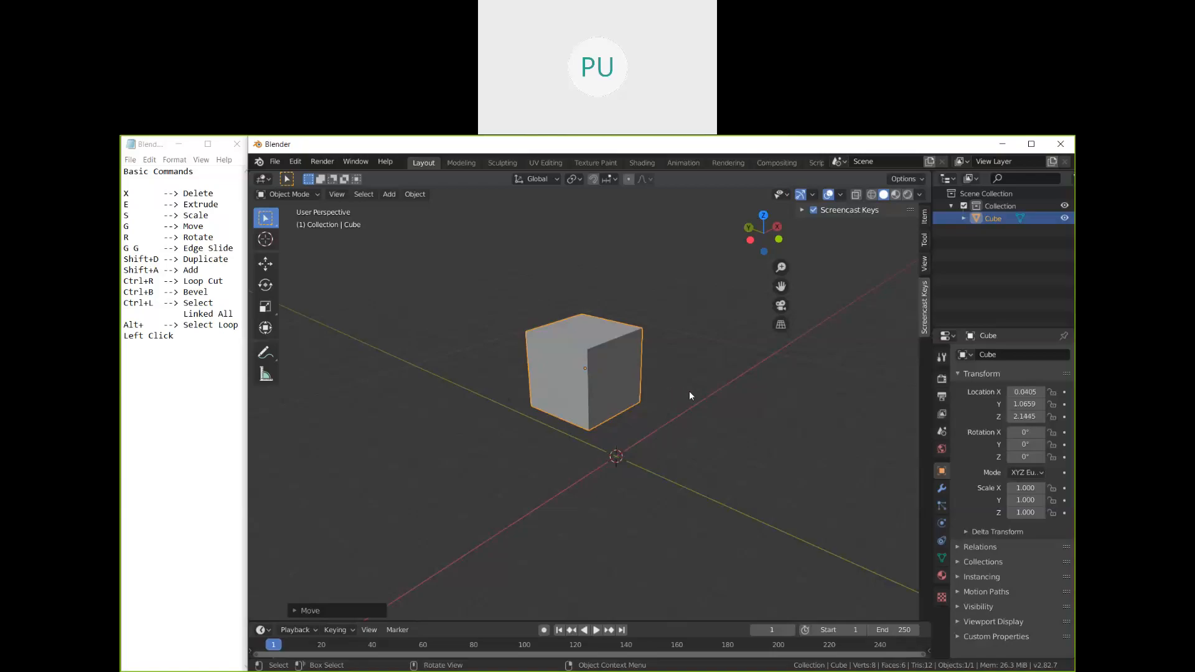
pyautogui.press('shift')
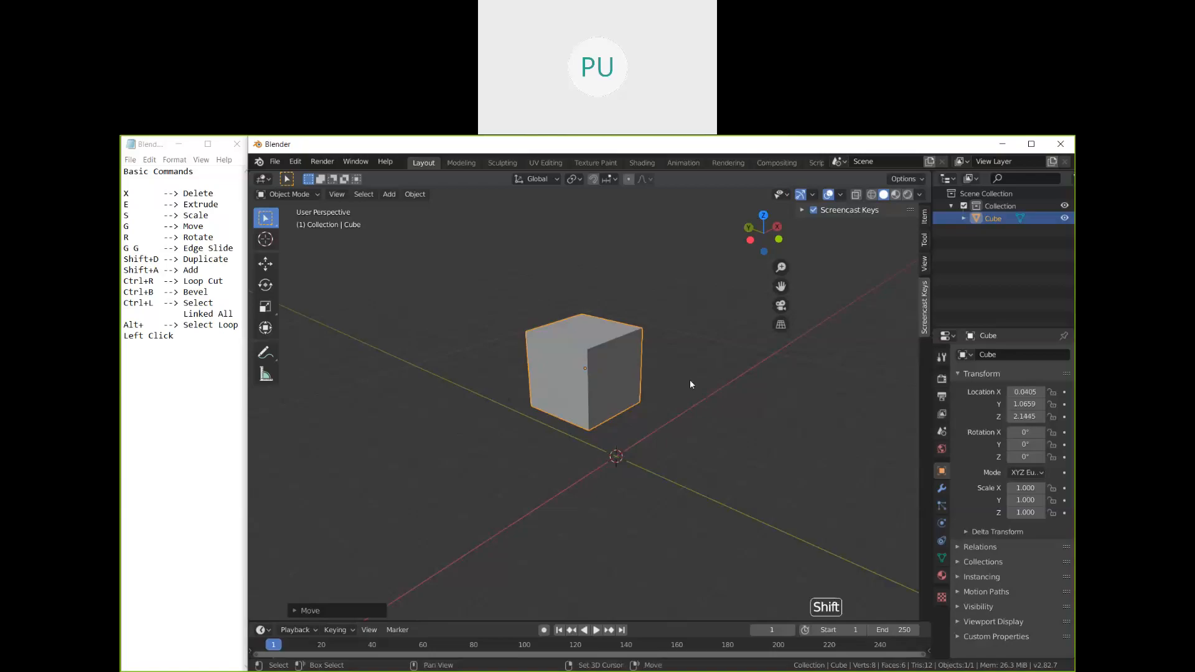
pyautogui.keyDown('shift'); pyautogui.moveTo(691, 384); pyautogui.dragTo(637, 423, button='middle'); pyautogui.keyUp('shift')
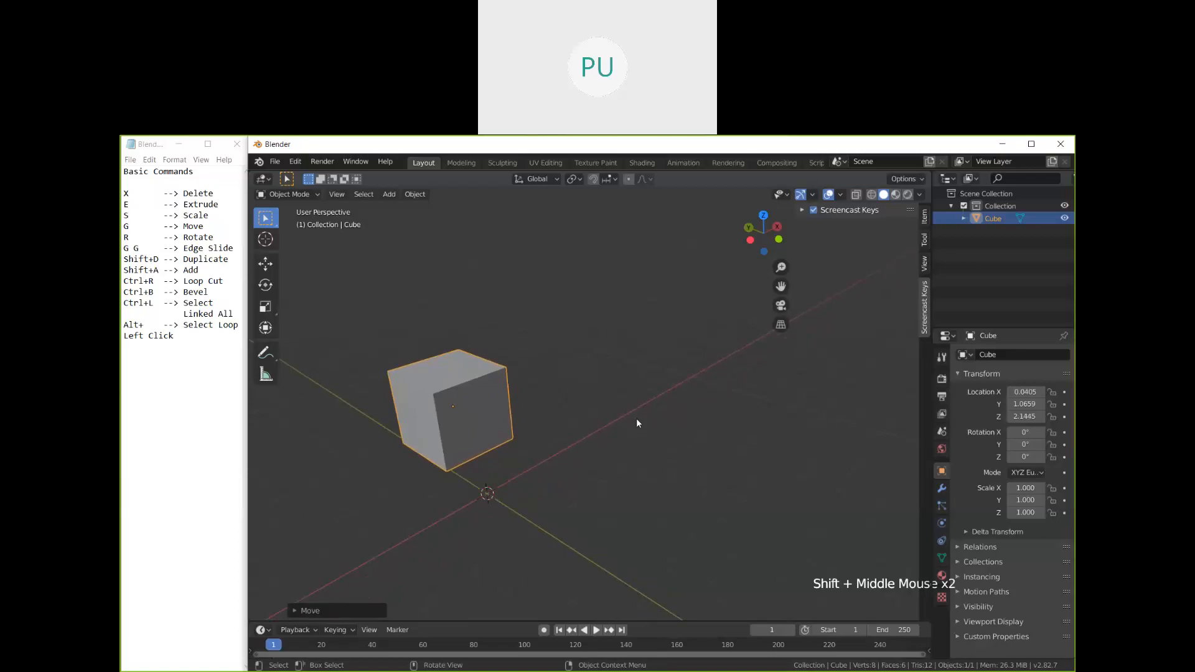
pyautogui.press('shift')
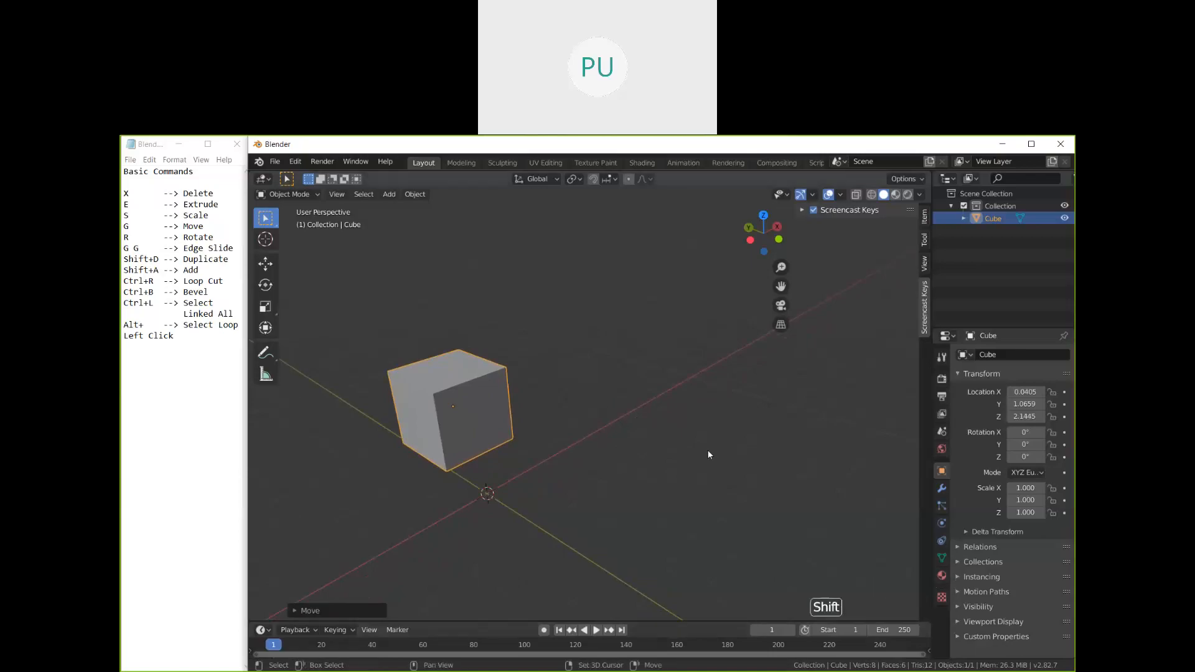
pyautogui.keyDown('shift'); pyautogui.moveTo(666, 450); pyautogui.dragTo(789, 496, button='middle'); pyautogui.keyUp('shift')
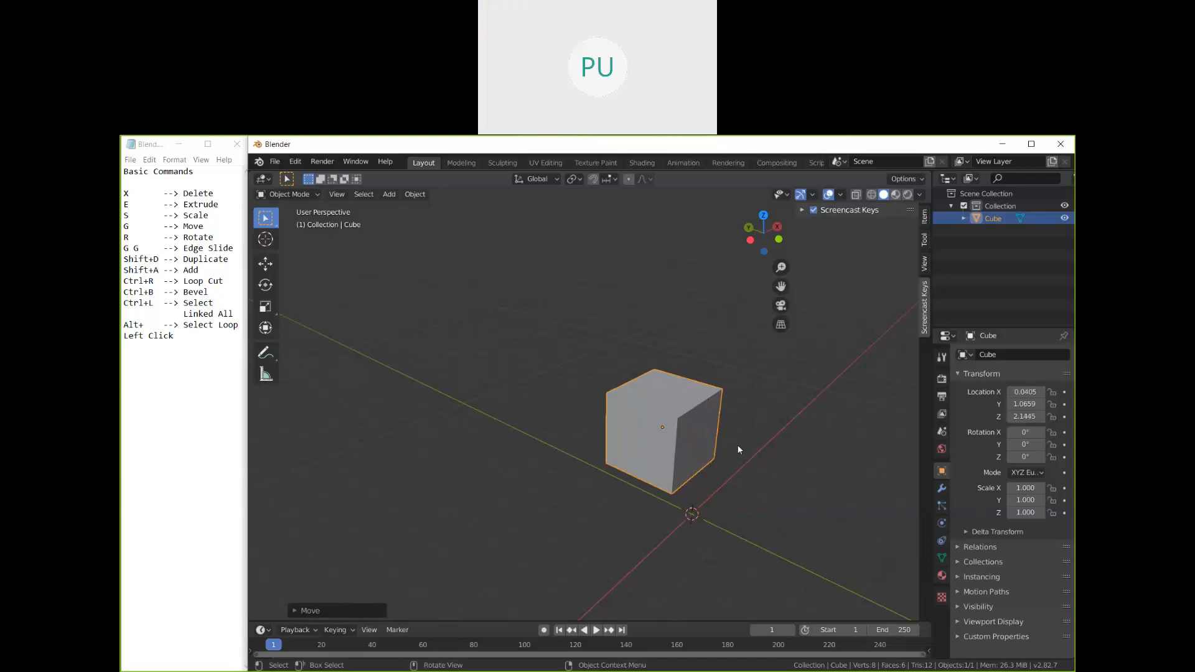
pyautogui.moveTo(739, 447); pyautogui.dragTo(657, 429, button='middle')
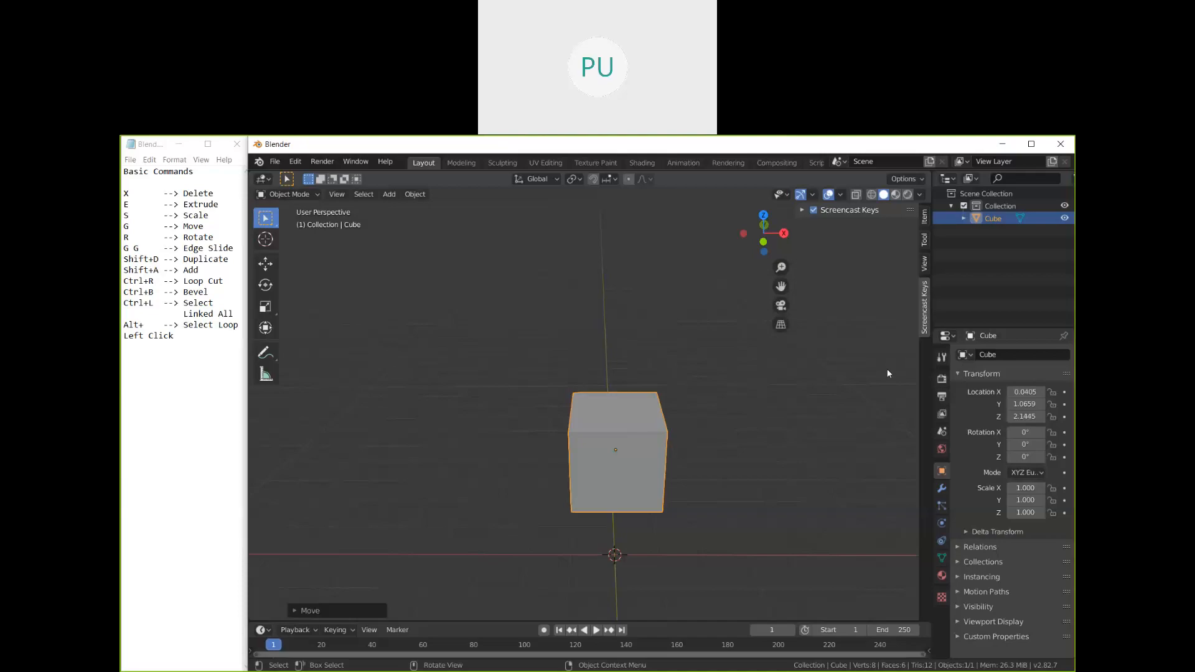
pyautogui.moveTo(760, 423); pyautogui.dragTo(800, 416, button='middle')
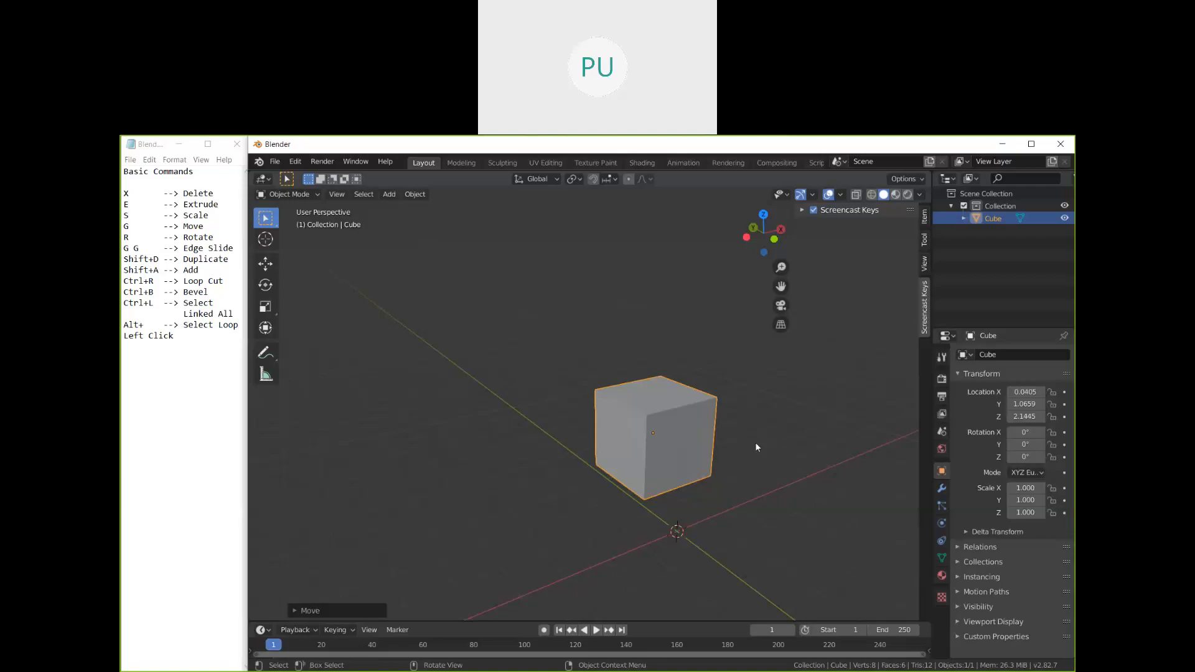
# Step: Switch the selected cube from Object Mode to Edit Mode
pyautogui.keyDown('shift'); pyautogui.moveTo(737, 475); pyautogui.dragTo(619, 533, button='middle'); pyautogui.keyUp('shift')
pyautogui.press('shift')
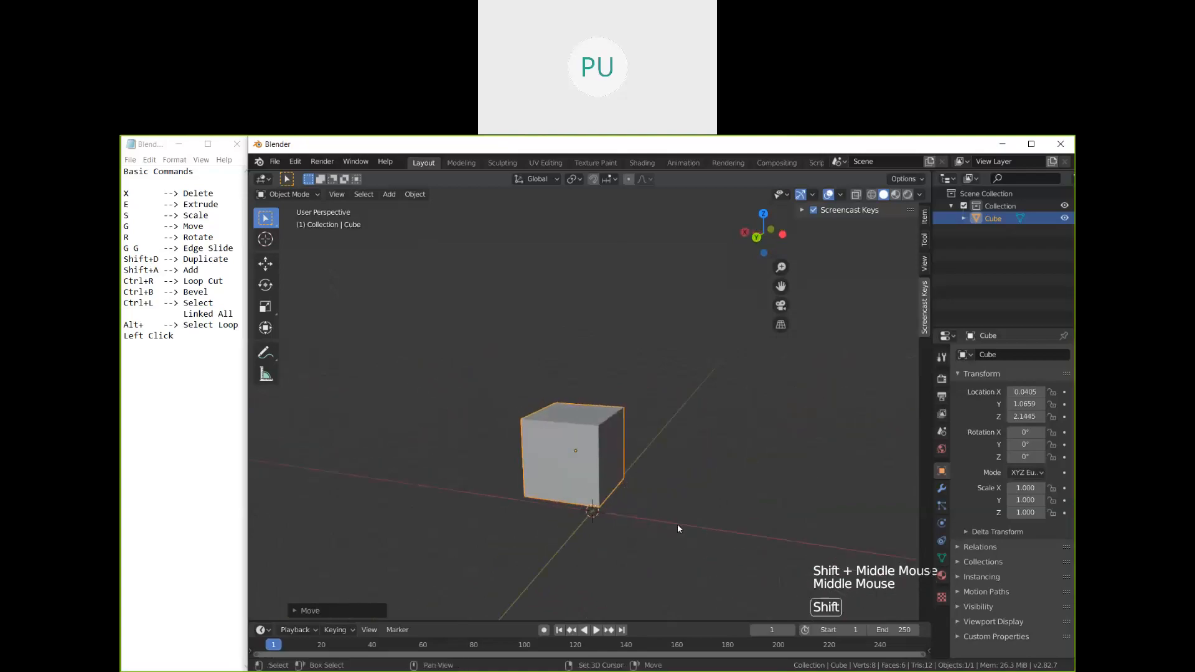
pyautogui.moveTo(715, 525)
pyautogui.keyDown('shift'); pyautogui.mouseDown(button='middle')
pyautogui.moveTo(611, 536)
pyautogui.moveTo(775, 518)
pyautogui.moveTo(716, 509)
pyautogui.mouseUp(button='middle'); pyautogui.keyUp('shift')
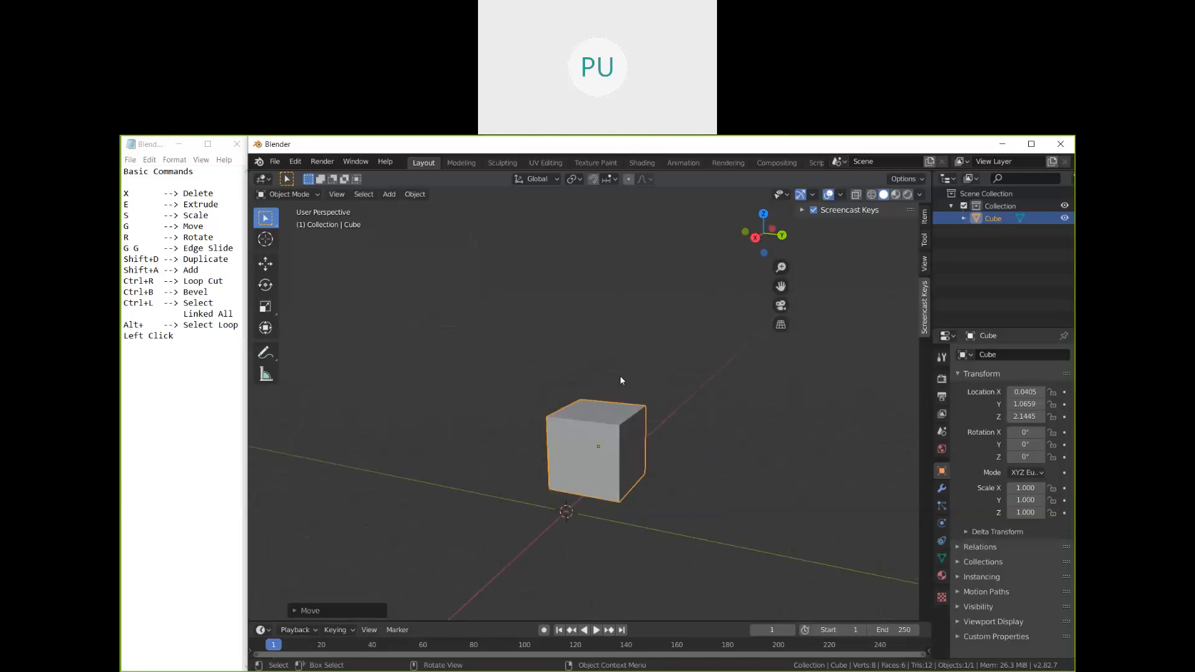
pyautogui.click(315, 195)
pyautogui.click(314, 219)
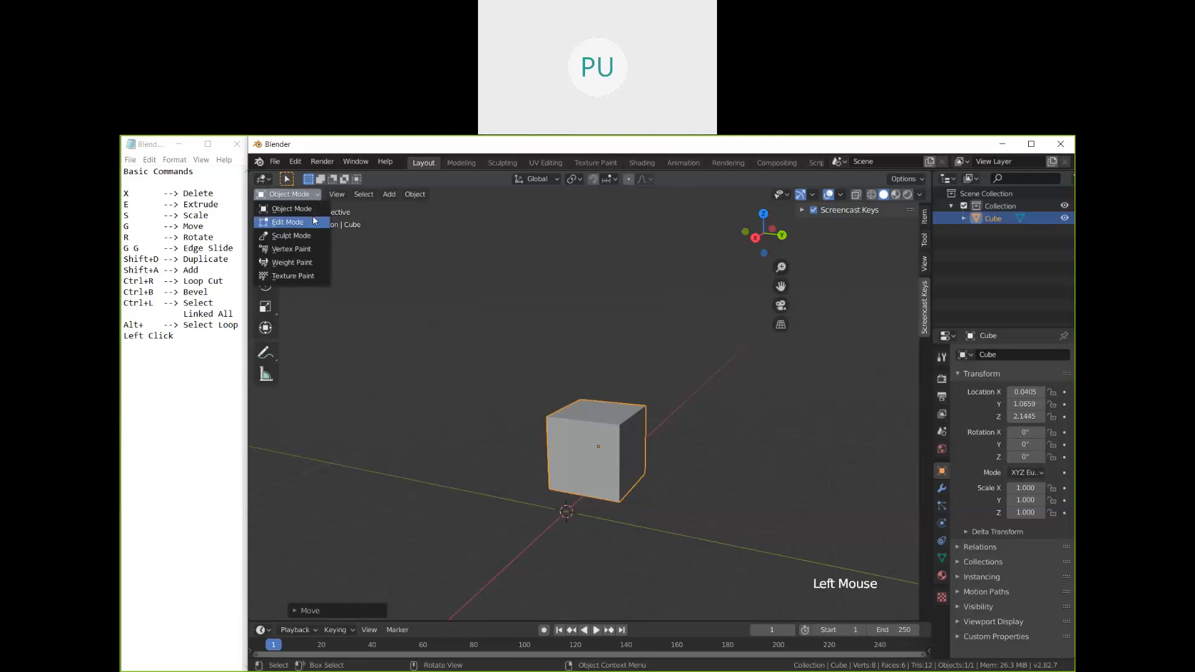
pyautogui.click(313, 222)
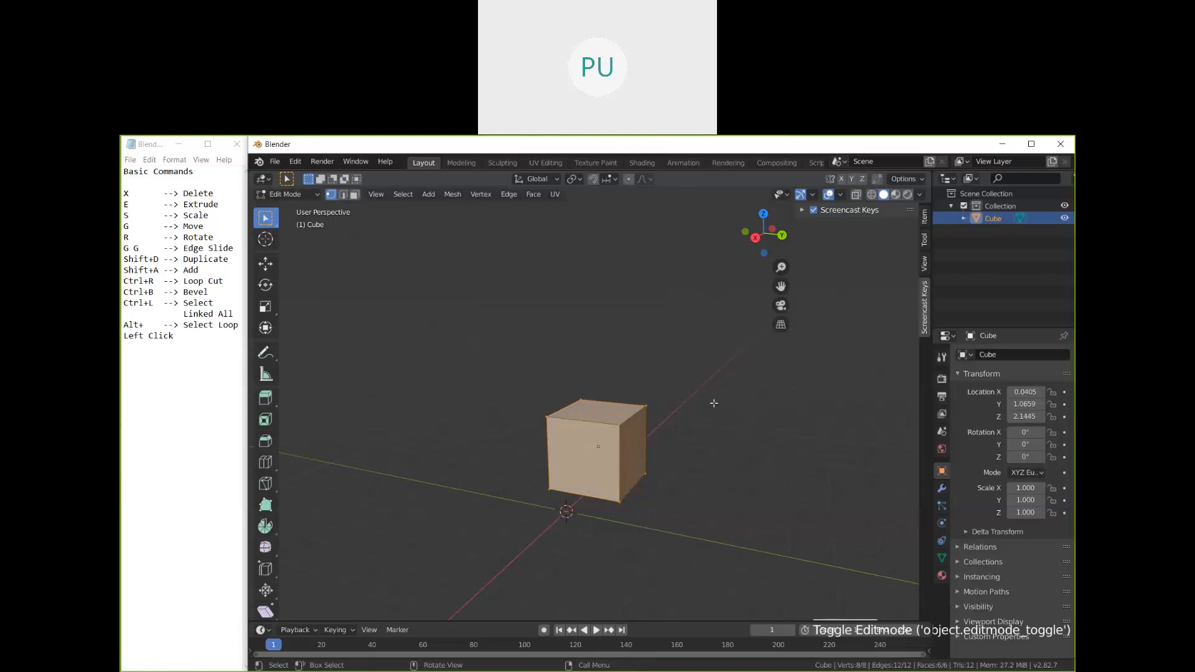
# Step: Clear the full mesh selection by selecting individual corner vertices of the cube one after another
pyautogui.moveTo(715, 399); pyautogui.dragTo(682, 413, button='middle')
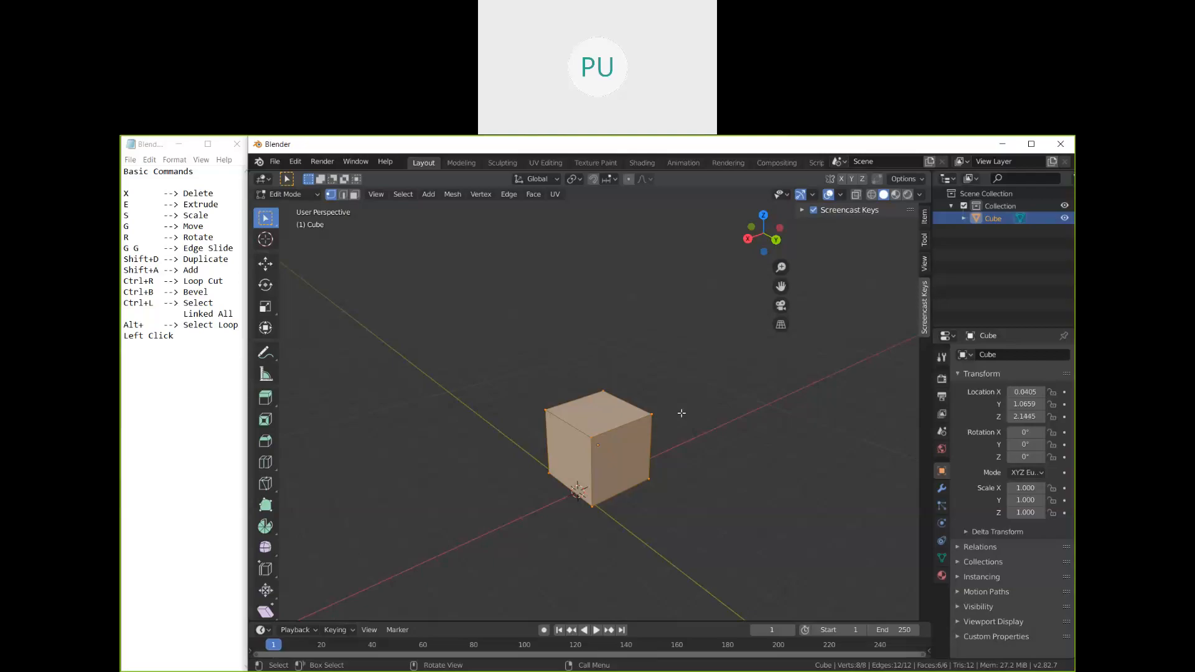
pyautogui.moveTo(654, 445); pyautogui.dragTo(658, 440, button='middle')
pyautogui.click(640, 424)
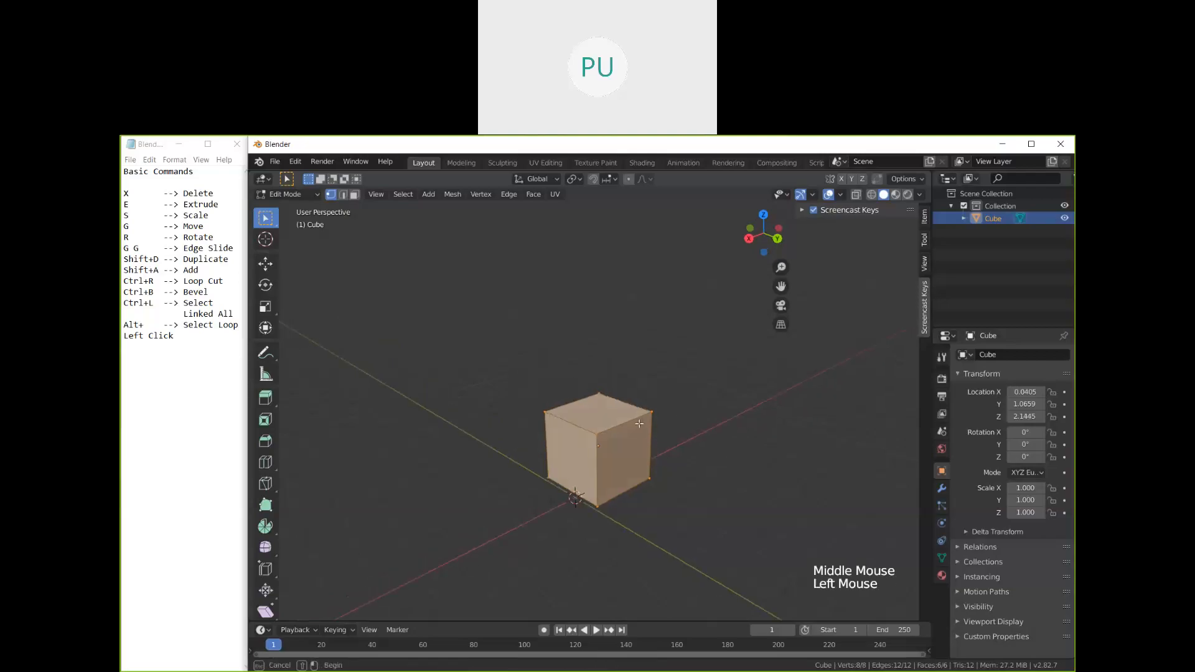
pyautogui.moveTo(640, 423); pyautogui.dragTo(609, 440)
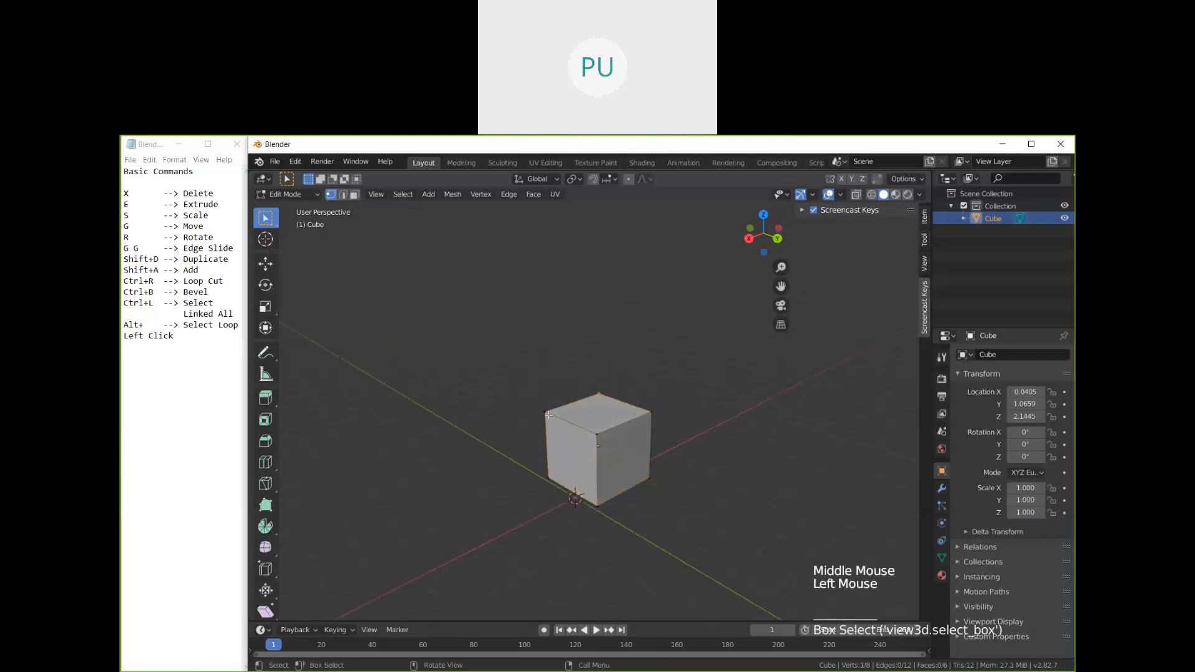
pyautogui.click(600, 440)
pyautogui.moveTo(600, 439); pyautogui.dragTo(564, 455, button='middle')
pyautogui.click(635, 435)
pyautogui.click(635, 436)
pyautogui.moveTo(648, 499); pyautogui.dragTo(692, 491, button='middle')
pyautogui.moveTo(523, 464); pyautogui.dragTo(613, 446, button='middle')
# Step: Select one upper corner vertex of the cube and move it freely upwards to deform the shape
pyautogui.click(595, 486)
pyautogui.keyDown('shift'); pyautogui.click(596, 418); pyautogui.keyUp('shift')
pyautogui.click(641, 442)
pyautogui.moveTo(722, 495); pyautogui.dragTo(680, 496, button='middle')
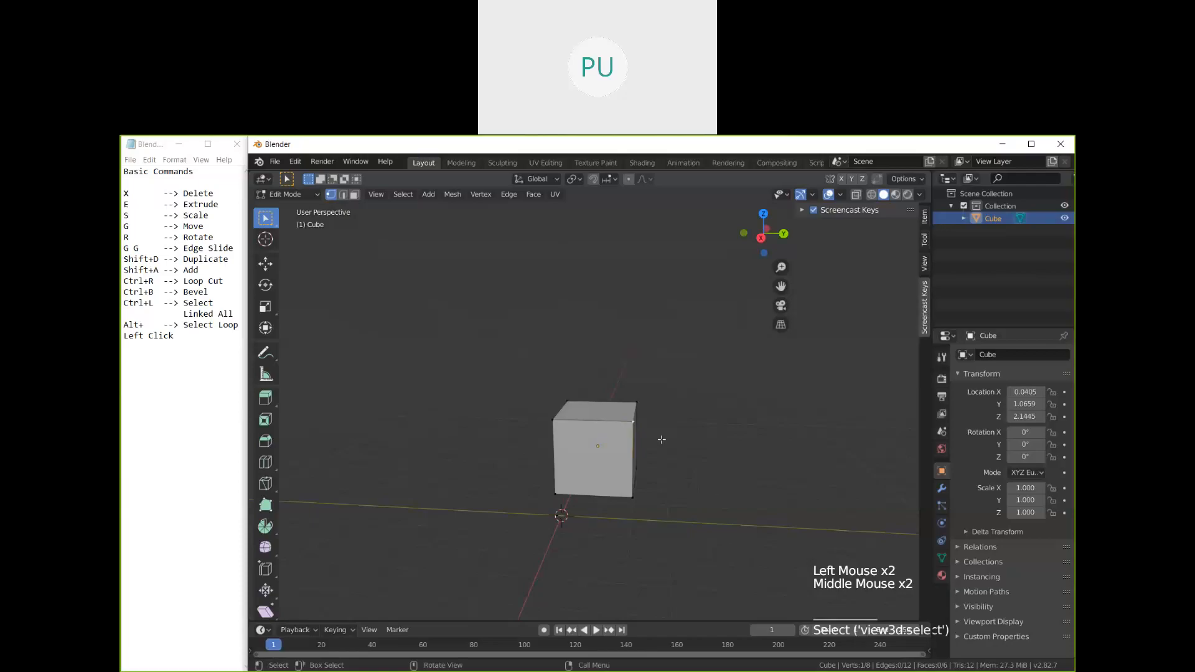
pyautogui.press('g')
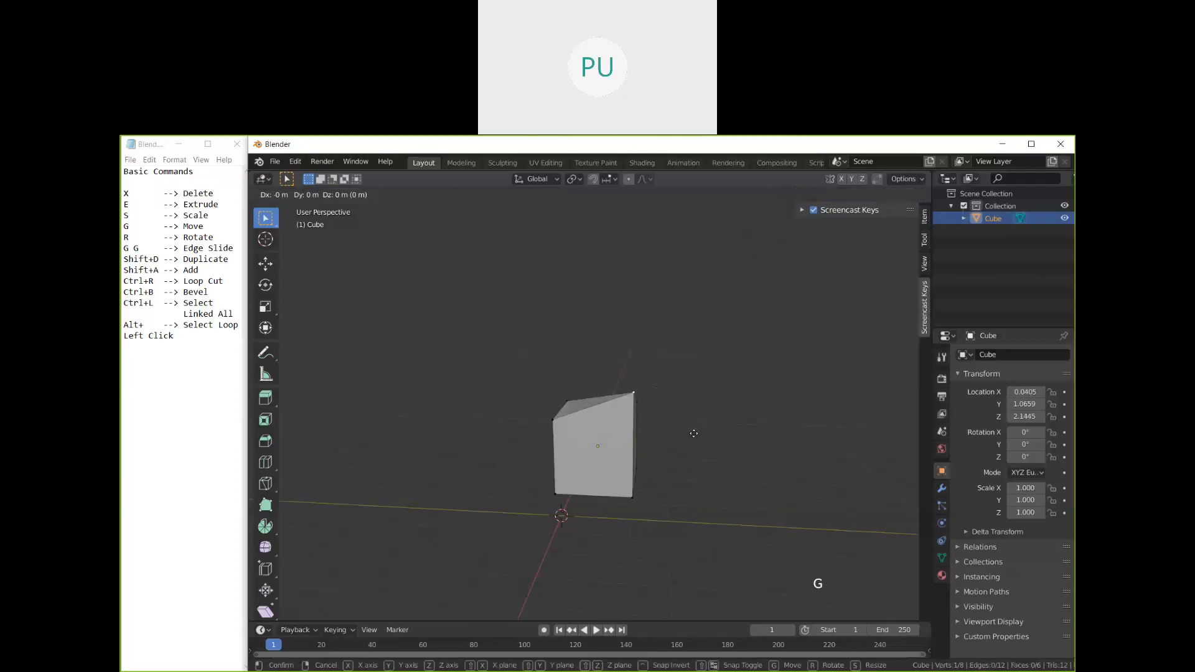
pyautogui.click(693, 451)
pyautogui.moveTo(693, 451); pyautogui.dragTo(598, 438, button='middle')
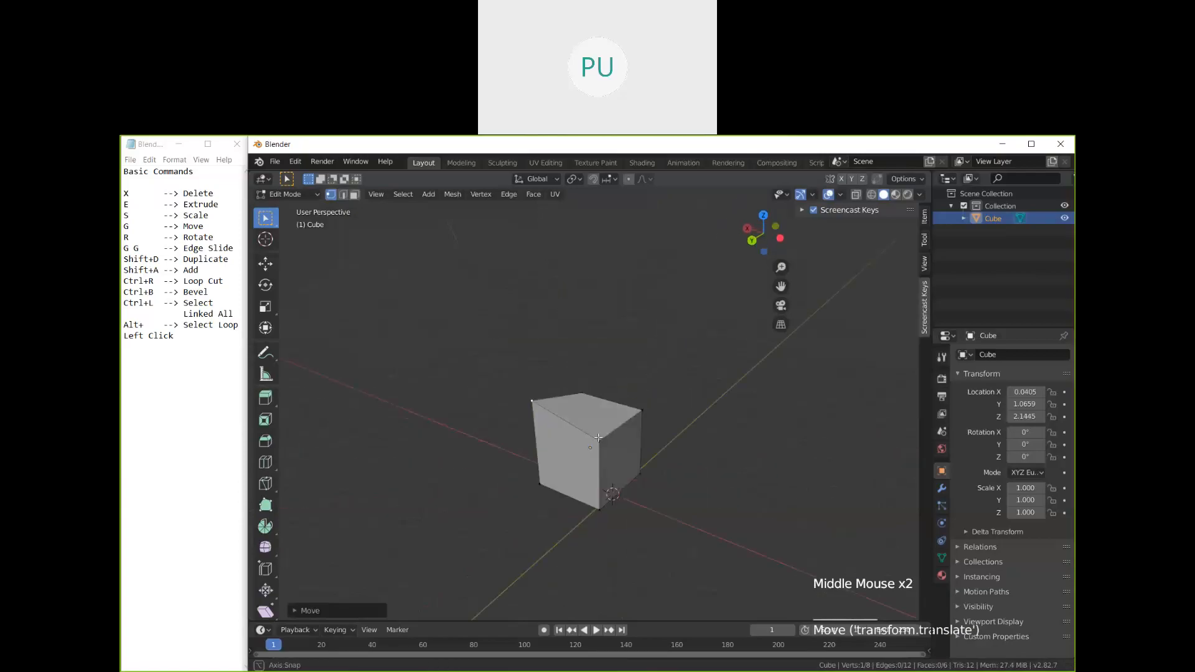
# Step: Reposition the selected upper corner vertex in several free moves from different sides until the shape is close to a cube again
pyautogui.press('f')
pyautogui.press('g')
pyautogui.click(582, 384)
pyautogui.moveTo(648, 485); pyautogui.dragTo(772, 470, button='middle')
pyautogui.press('g')
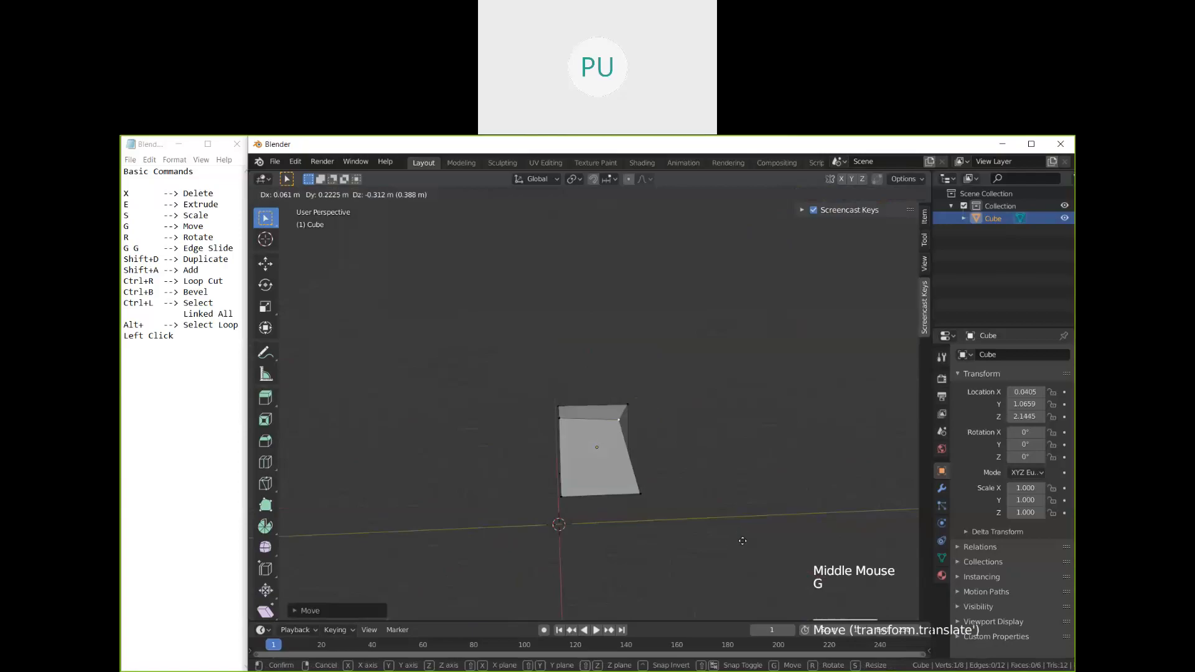
pyautogui.click(667, 525)
pyautogui.moveTo(667, 525); pyautogui.dragTo(625, 484, button='middle')
pyautogui.press('g')
pyautogui.click(640, 496)
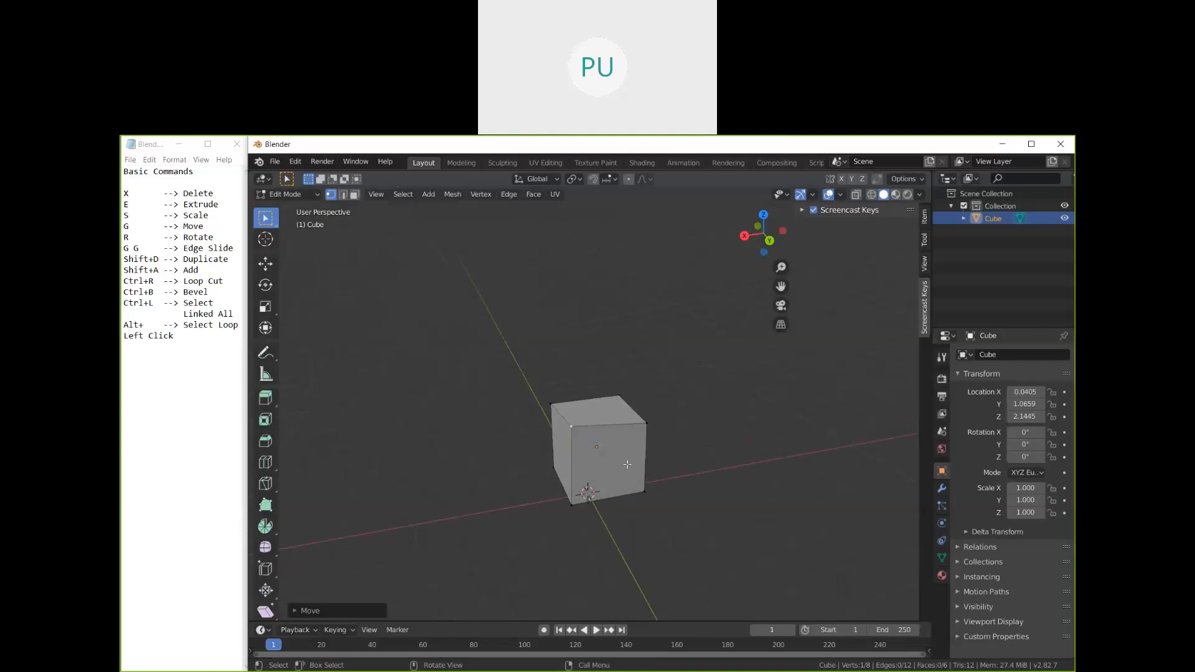
pyautogui.moveTo(616, 465); pyautogui.dragTo(680, 475, button='middle')
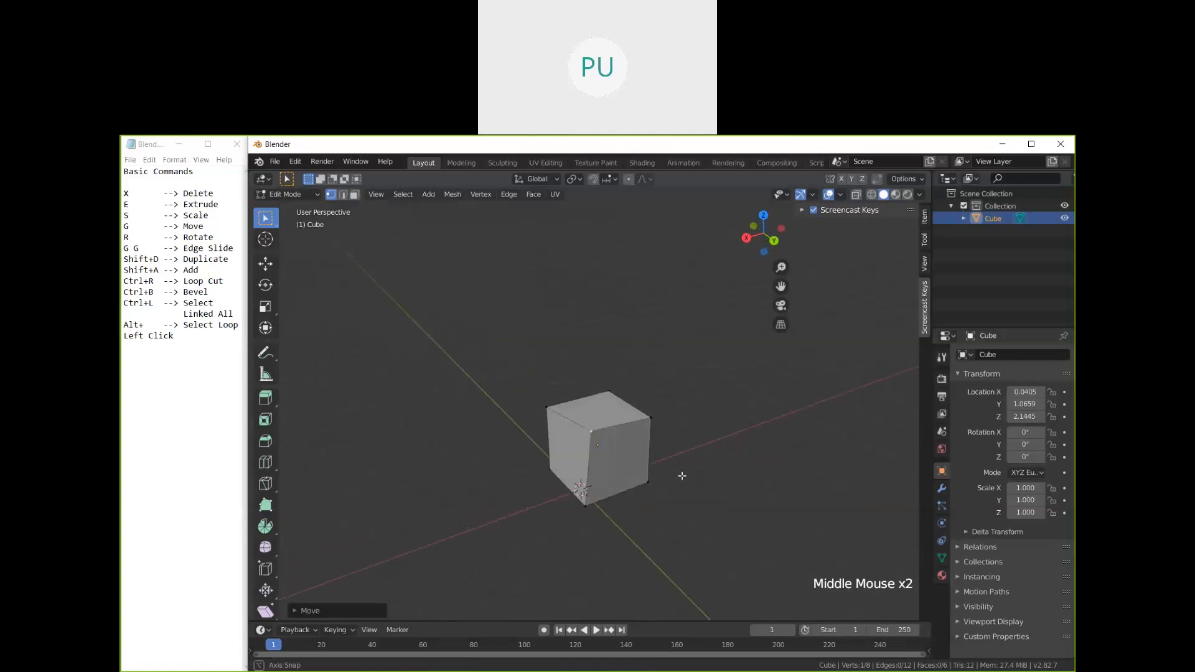
pyautogui.press('g')
pyautogui.click(664, 450)
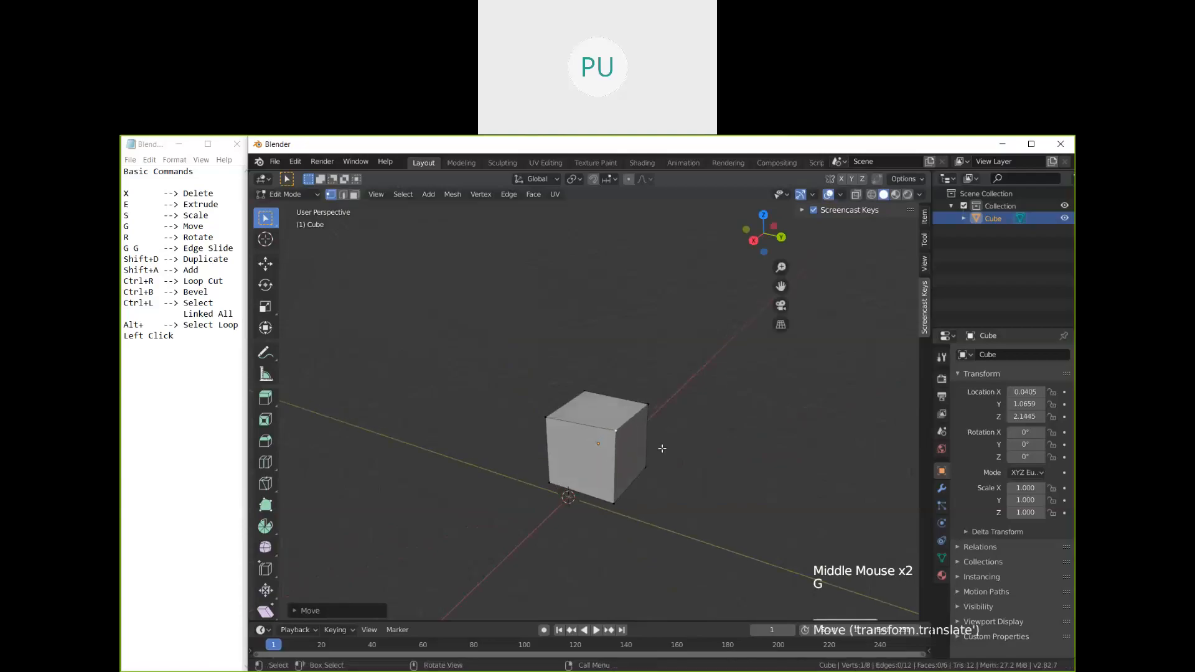
# Step: Select the four corner vertices of one side face together so that the whole face is selected
pyautogui.moveTo(616, 491); pyautogui.dragTo(645, 488, button='middle')
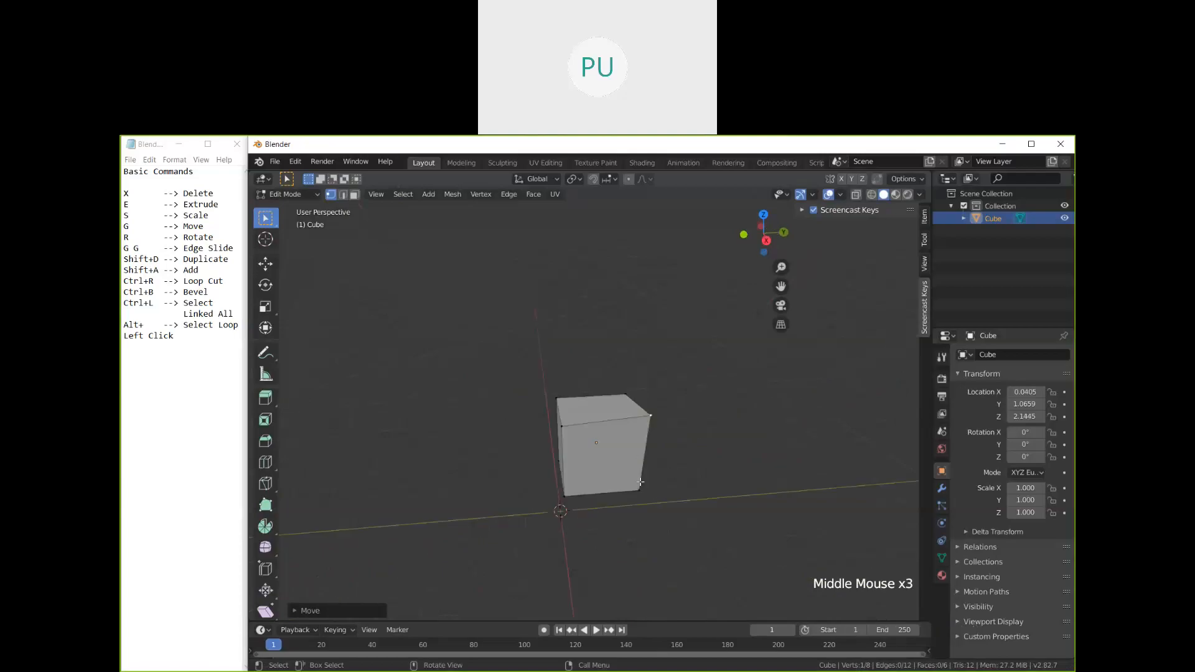
pyautogui.click(641, 491)
pyautogui.keyDown('shift'); pyautogui.click(671, 425); pyautogui.keyUp('shift')
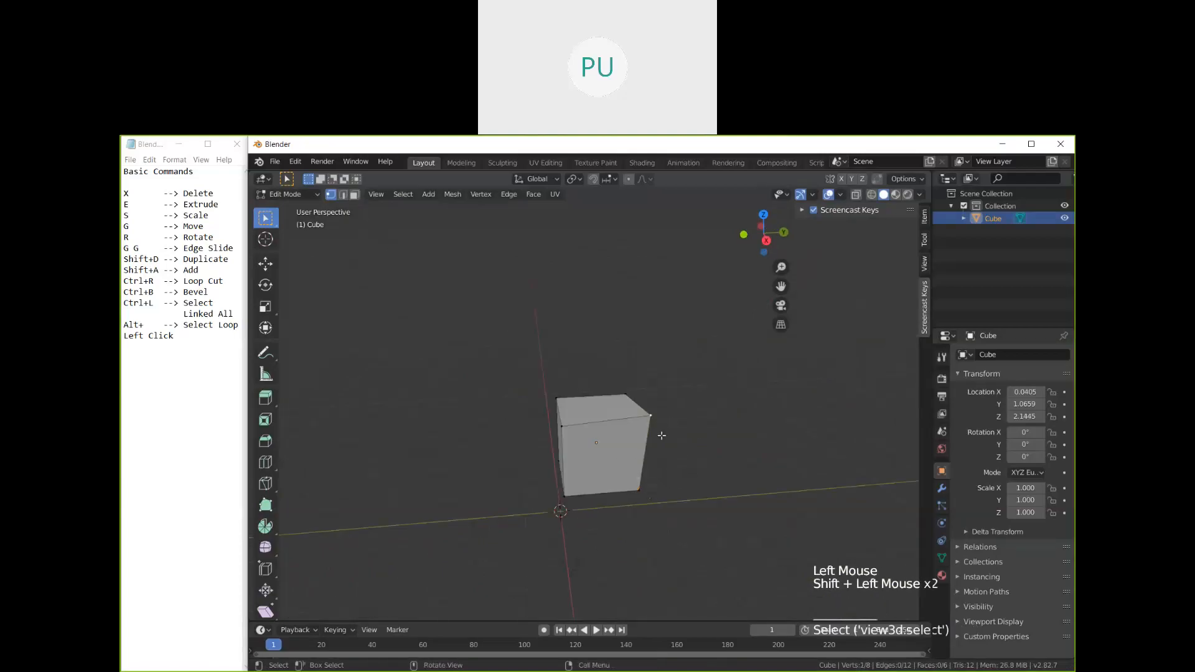
pyautogui.keyDown('shift'); pyautogui.click(660, 440); pyautogui.keyUp('shift')
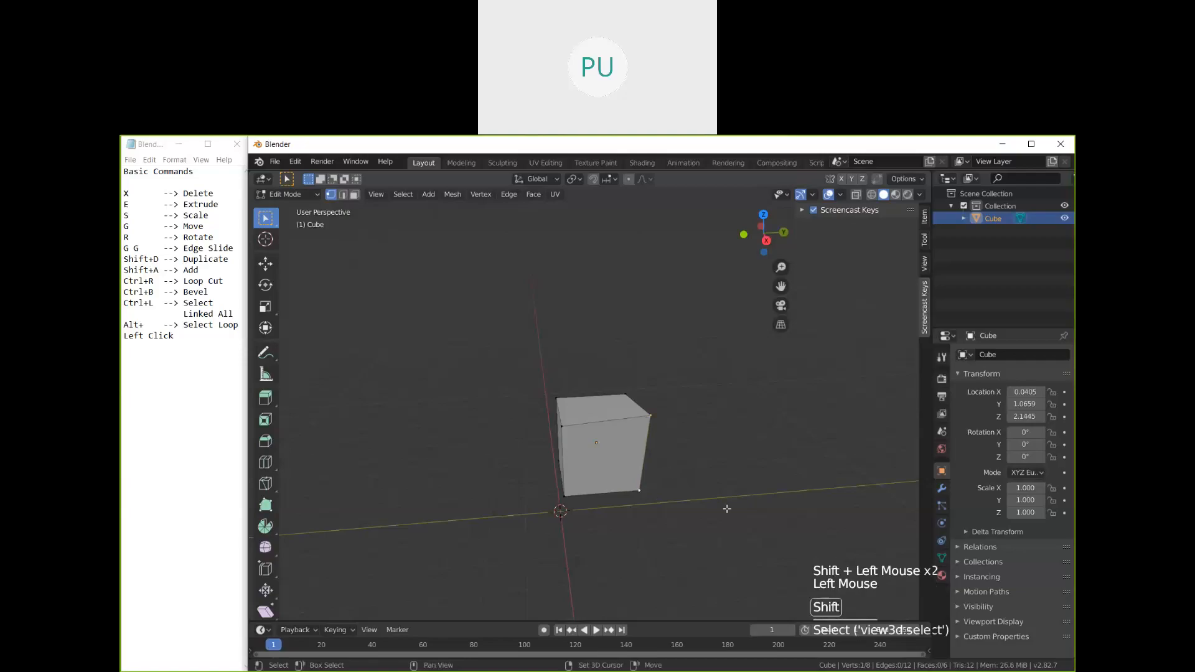
pyautogui.moveTo(683, 477); pyautogui.dragTo(600, 435, button='middle')
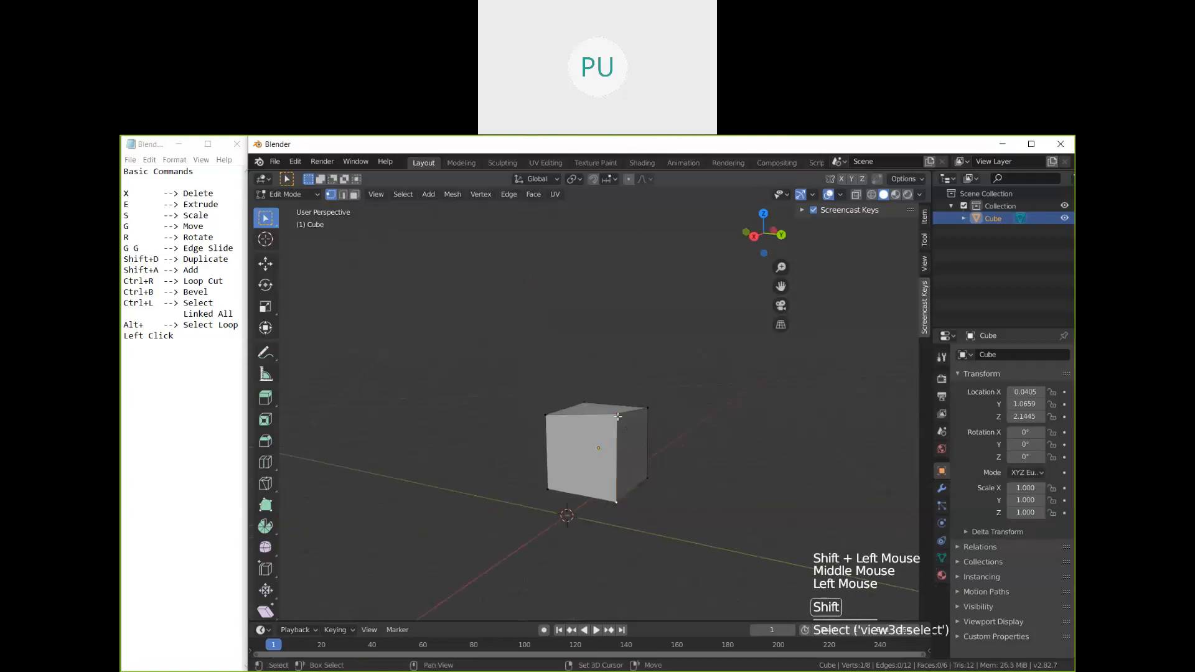
pyautogui.keyDown('shift'); pyautogui.click(548, 489); pyautogui.keyUp('shift')
pyautogui.keyDown('shift'); pyautogui.click(545, 416); pyautogui.keyUp('shift')
pyautogui.moveTo(545, 452); pyautogui.dragTo(567, 459, button='middle')
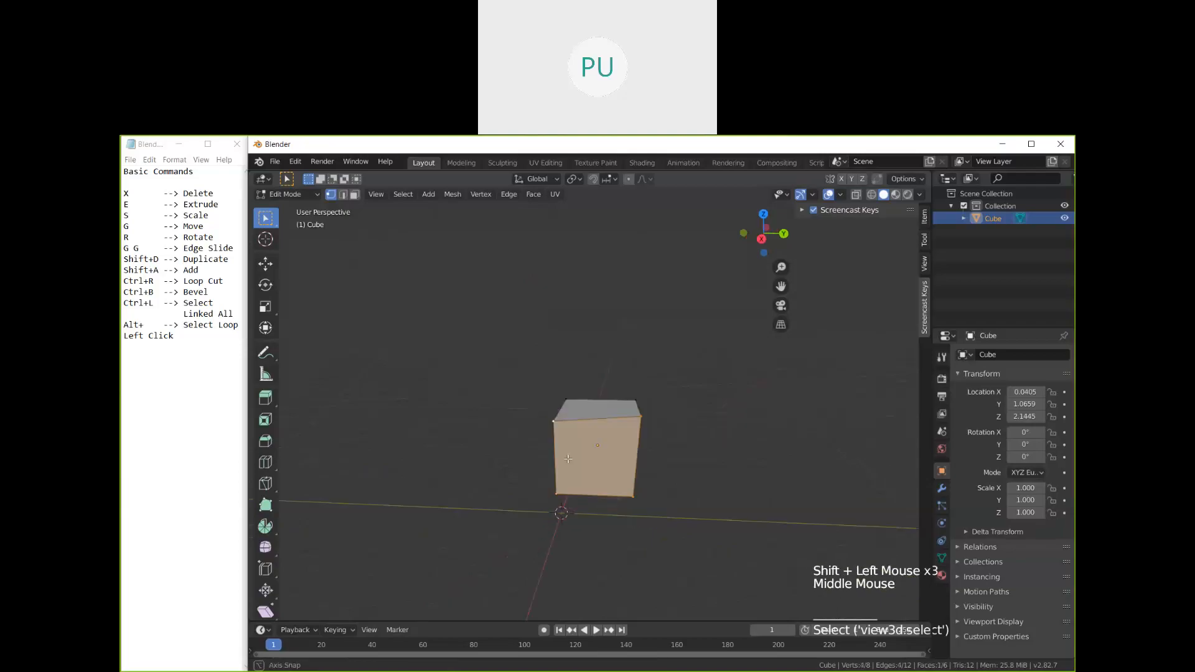
# Step: Move the selected side face freely sideways to skew the cube
pyautogui.moveTo(635, 423); pyautogui.dragTo(718, 504, button='middle')
pyautogui.press('g')
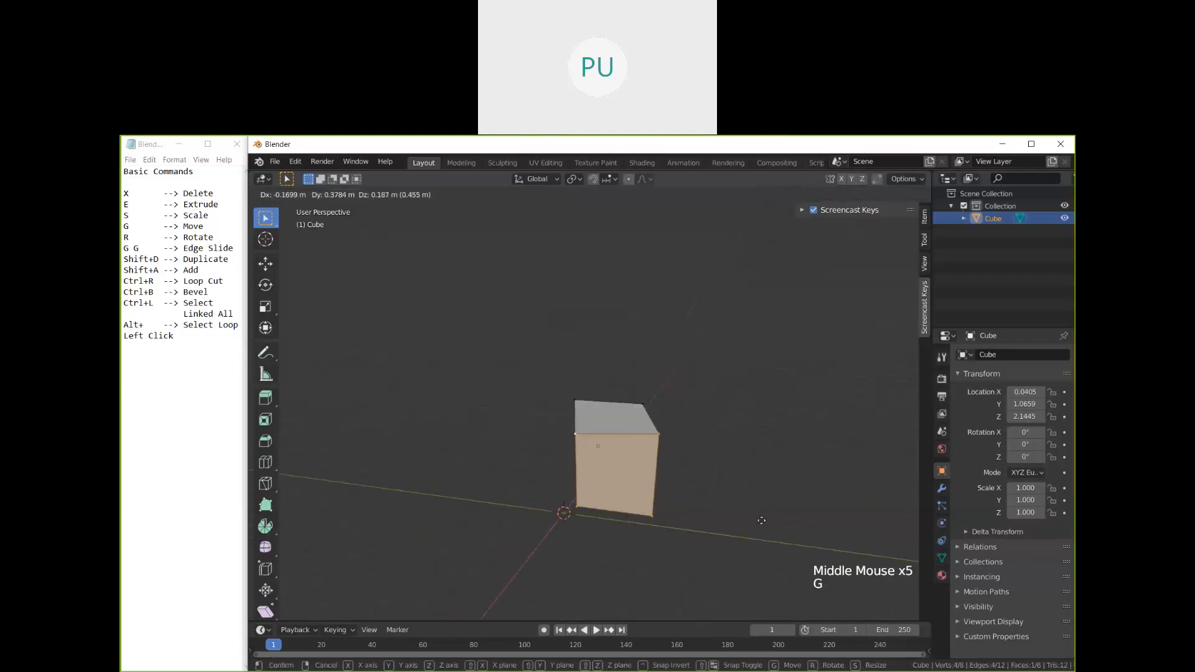
pyautogui.click(697, 496)
pyautogui.moveTo(696, 496); pyautogui.dragTo(560, 464, button='middle')
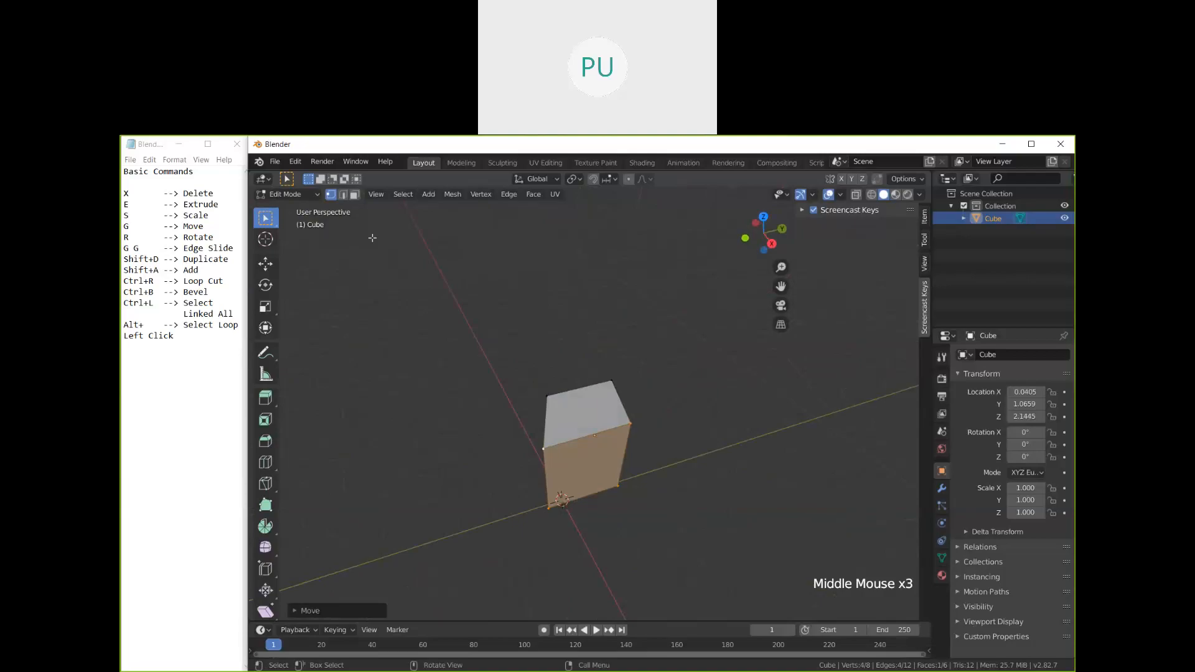
pyautogui.moveTo(372, 237); pyautogui.dragTo(347, 200, button='middle')
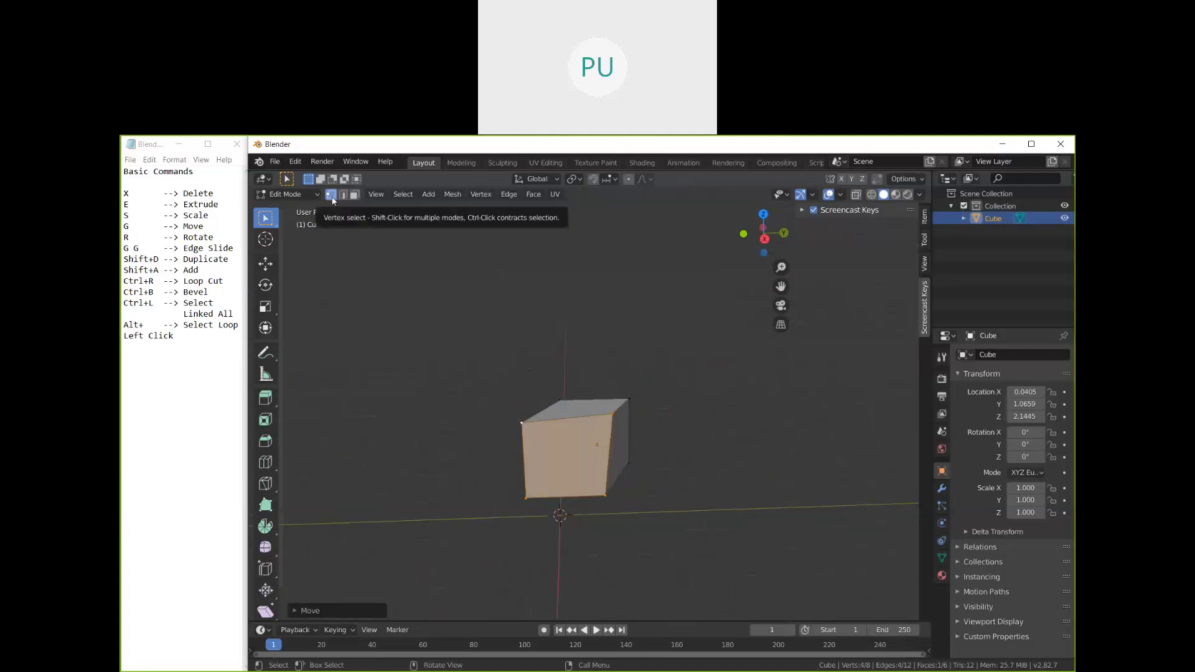
# Step: Select a single lower corner vertex, and with edge selection mode select the upper edge of the skewed face
pyautogui.click(609, 488)
pyautogui.click(610, 487)
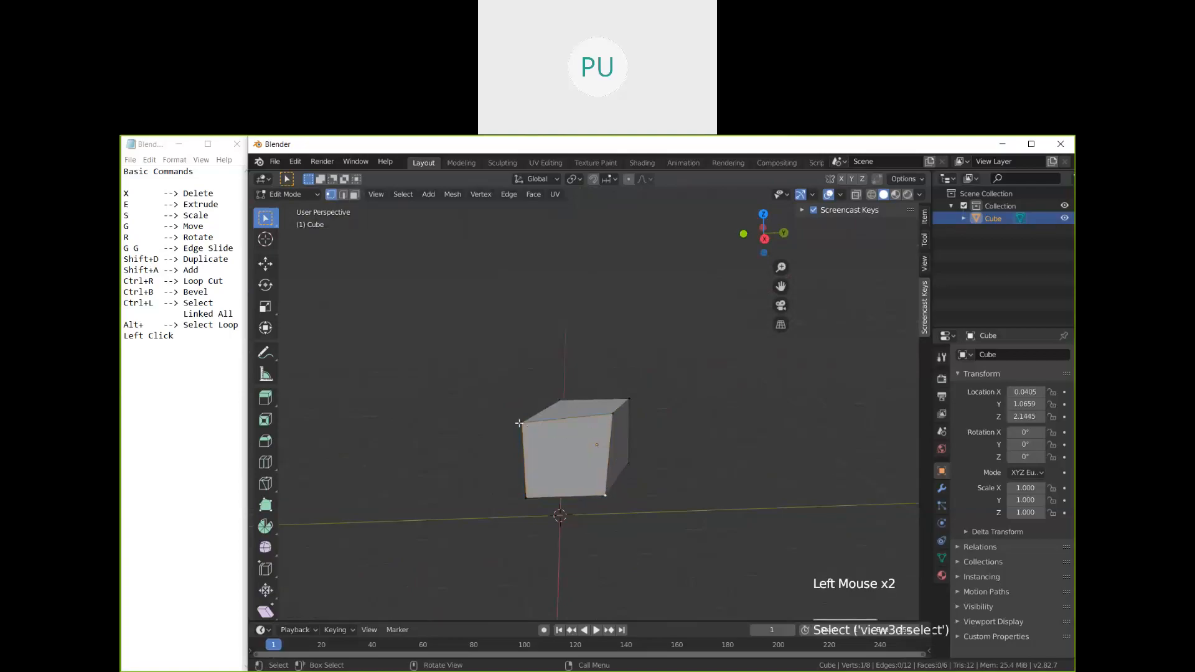
pyautogui.click(343, 194)
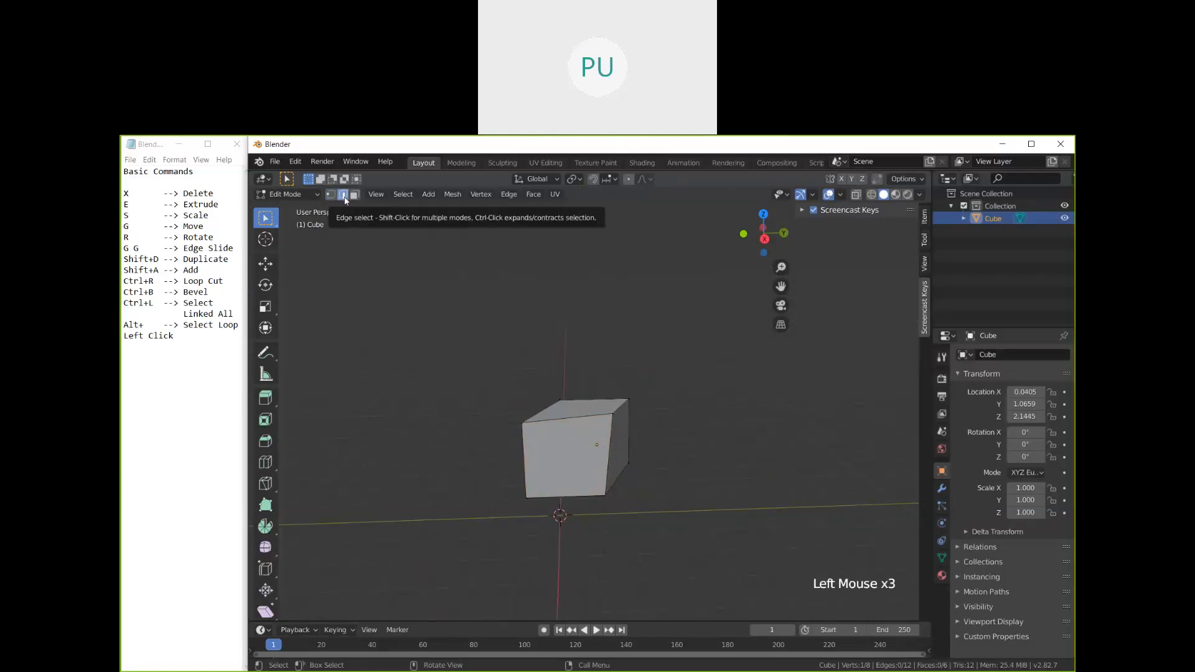
pyautogui.click(571, 417)
pyautogui.click(570, 418)
pyautogui.moveTo(625, 426); pyautogui.dragTo(689, 460, button='middle')
pyautogui.scroll(2, 585, 484)
pyautogui.moveTo(585, 484); pyautogui.dragTo(632, 479, button='middle')
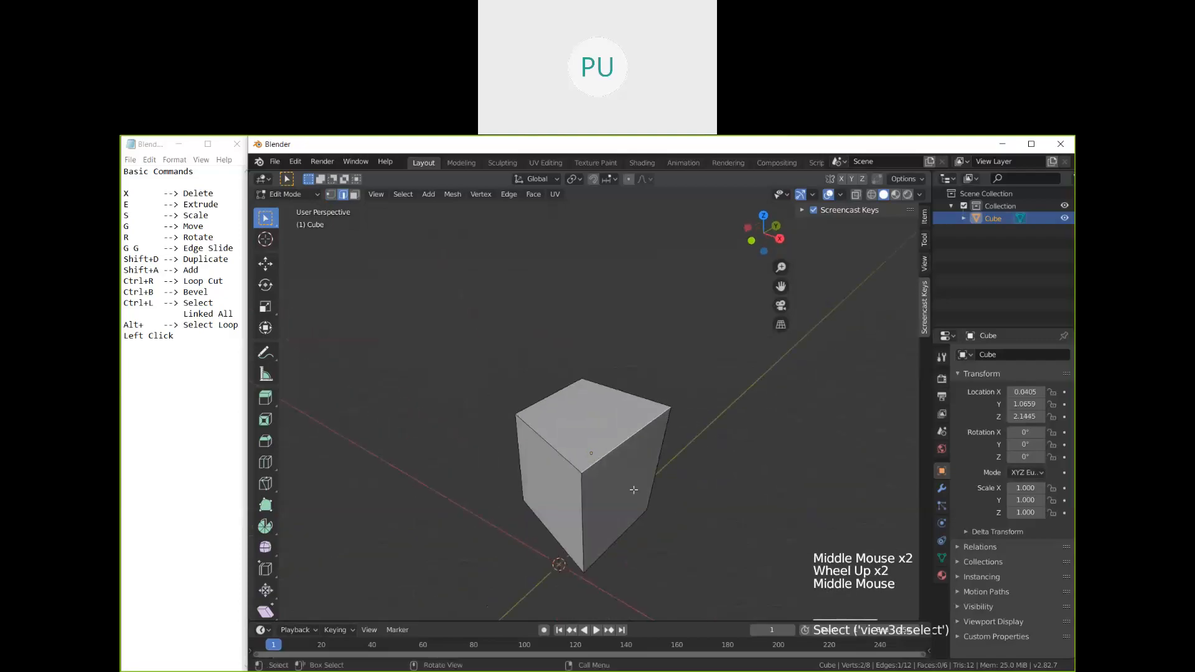
pyautogui.moveTo(552, 454); pyautogui.dragTo(412, 276, button='middle')
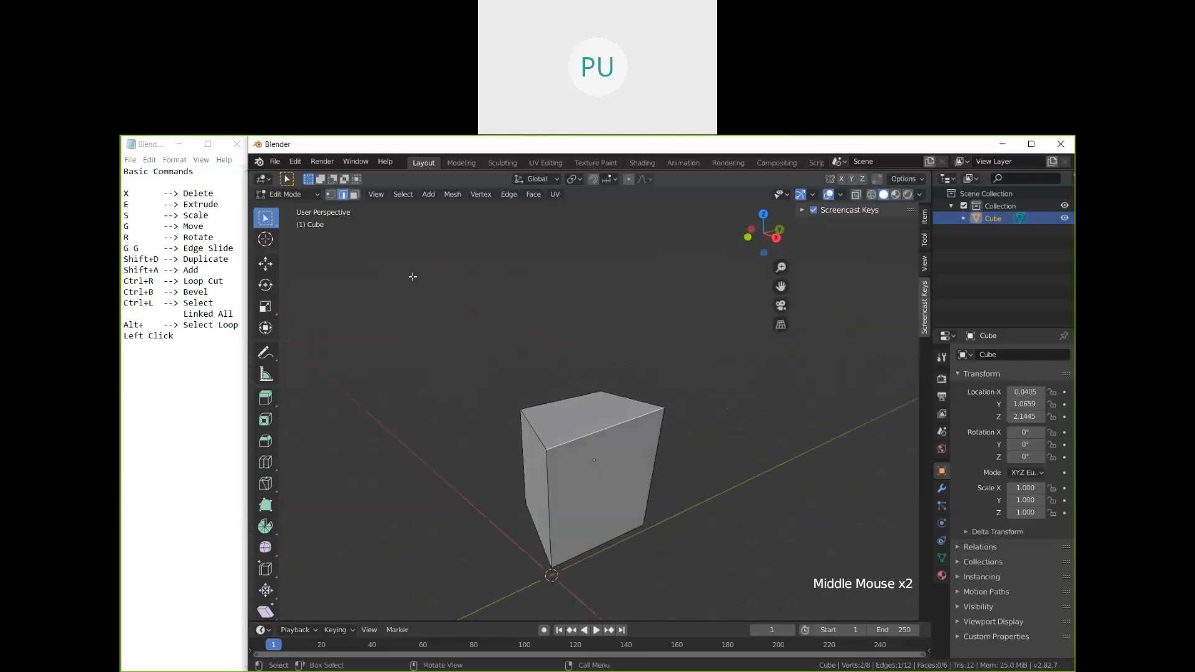
# Step: Switch to face selection mode and select the top face and the side faces one at a time
pyautogui.click(354, 194)
pyautogui.moveTo(582, 494); pyautogui.dragTo(605, 495, button='middle')
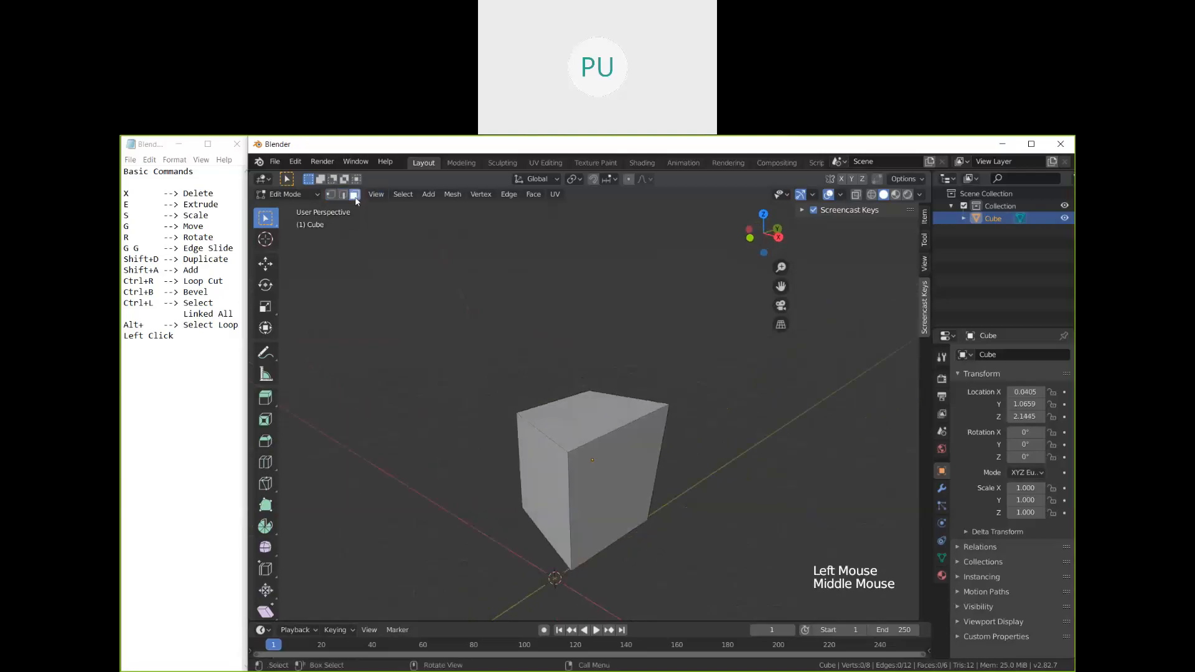
pyautogui.click(558, 419)
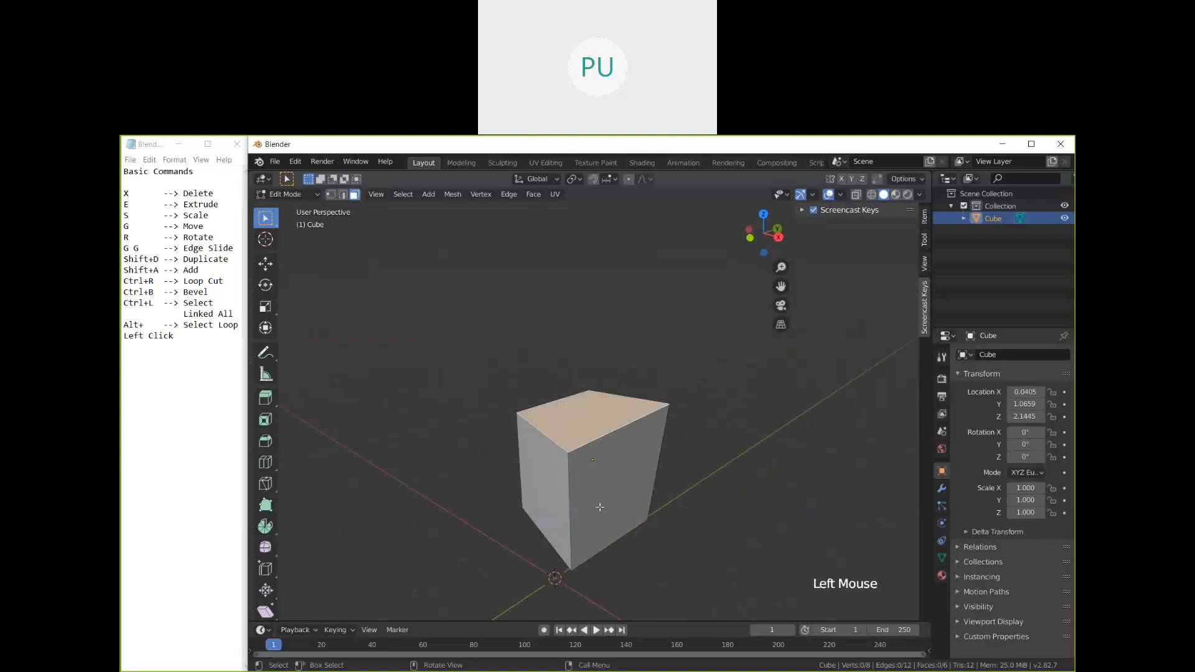
pyautogui.click(600, 507)
pyautogui.moveTo(682, 517); pyautogui.dragTo(717, 522, button='middle')
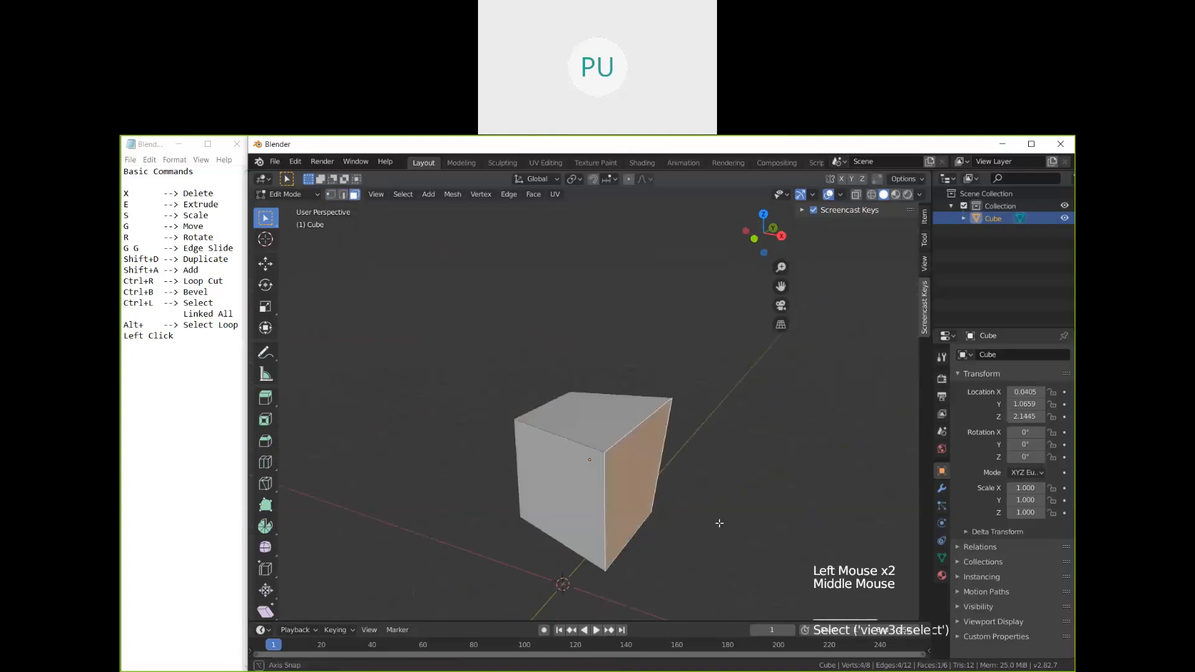
pyautogui.click(554, 485)
pyautogui.moveTo(554, 492); pyautogui.dragTo(703, 498, button='middle')
pyautogui.click(557, 488)
# Step: Return to vertex selection mode and select one upper corner vertex of the shape
pyautogui.click(330, 194)
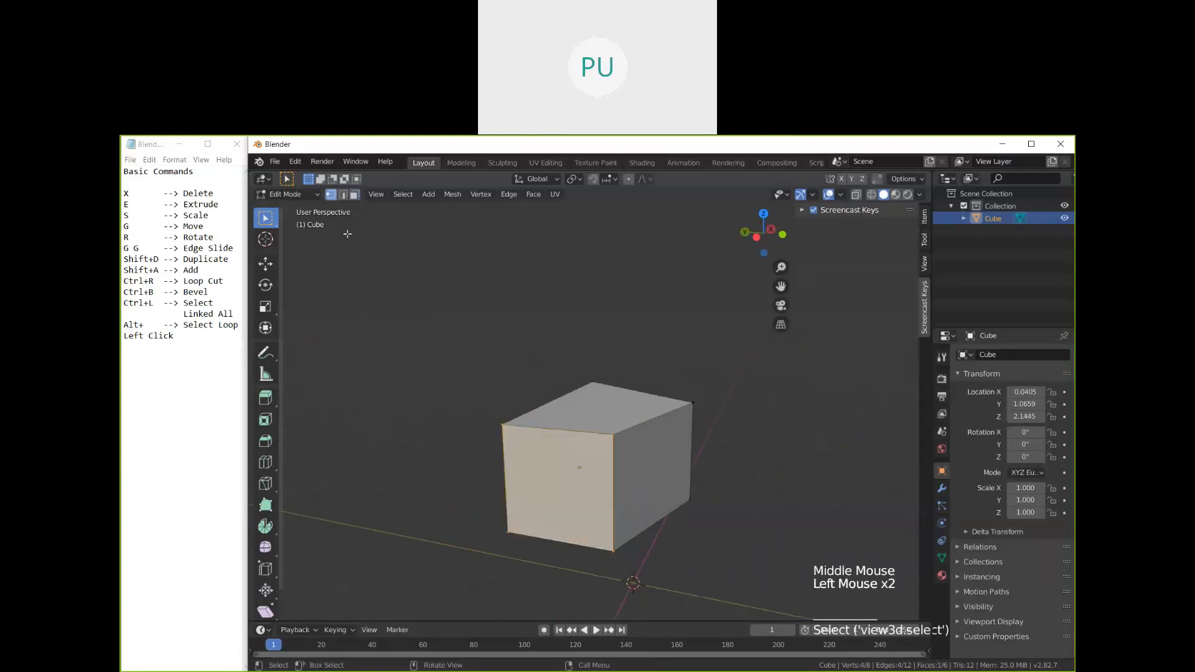
pyautogui.click(530, 435)
pyautogui.moveTo(490, 432); pyautogui.dragTo(602, 460, button='middle')
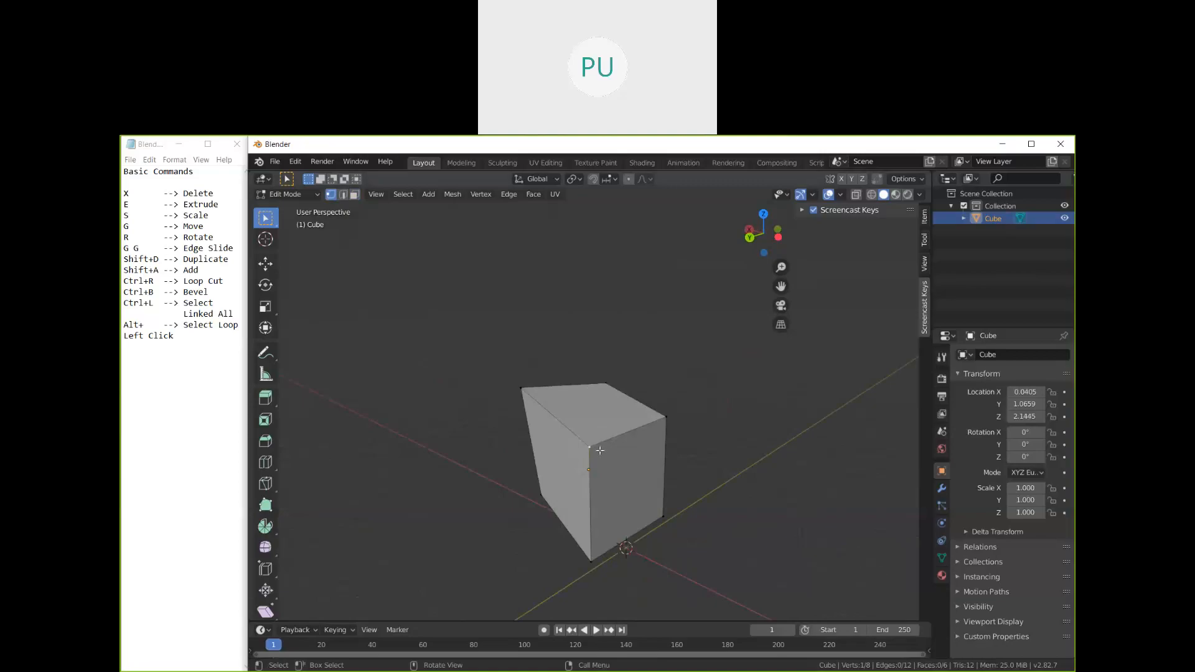
pyautogui.moveTo(638, 484); pyautogui.dragTo(666, 479, button='middle')
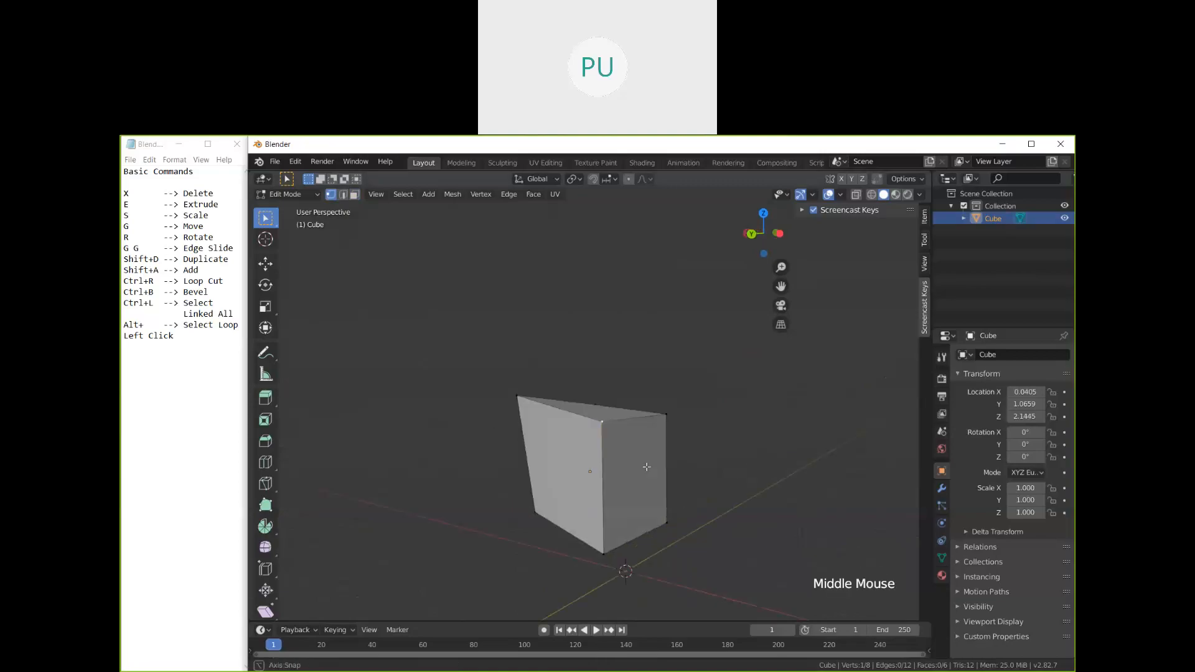
# Step: Switch to edge selection mode, select an upper edge of the shape and move it freely outwards
pyautogui.click(342, 194)
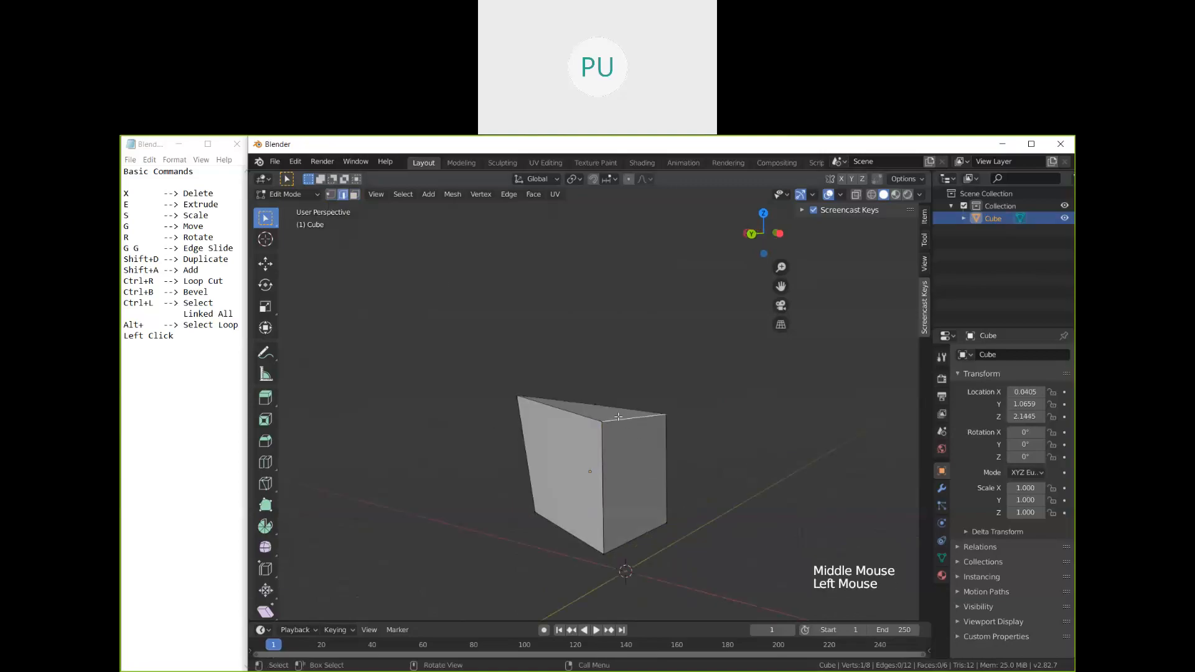
pyautogui.click(631, 435)
pyautogui.moveTo(659, 452); pyautogui.dragTo(626, 496, button='middle')
pyautogui.scroll(1, 656, 496)
pyautogui.moveTo(702, 505); pyautogui.dragTo(708, 475, button='middle')
pyautogui.press('g')
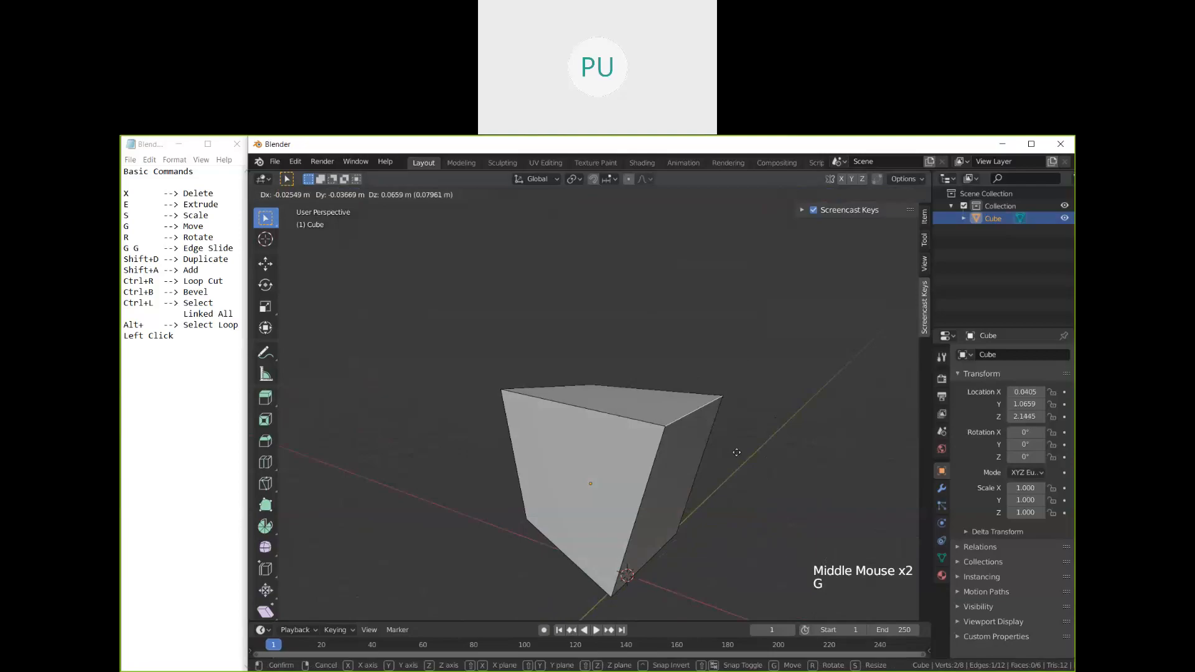
pyautogui.click(732, 451)
pyautogui.moveTo(732, 451); pyautogui.dragTo(647, 473, button='middle')
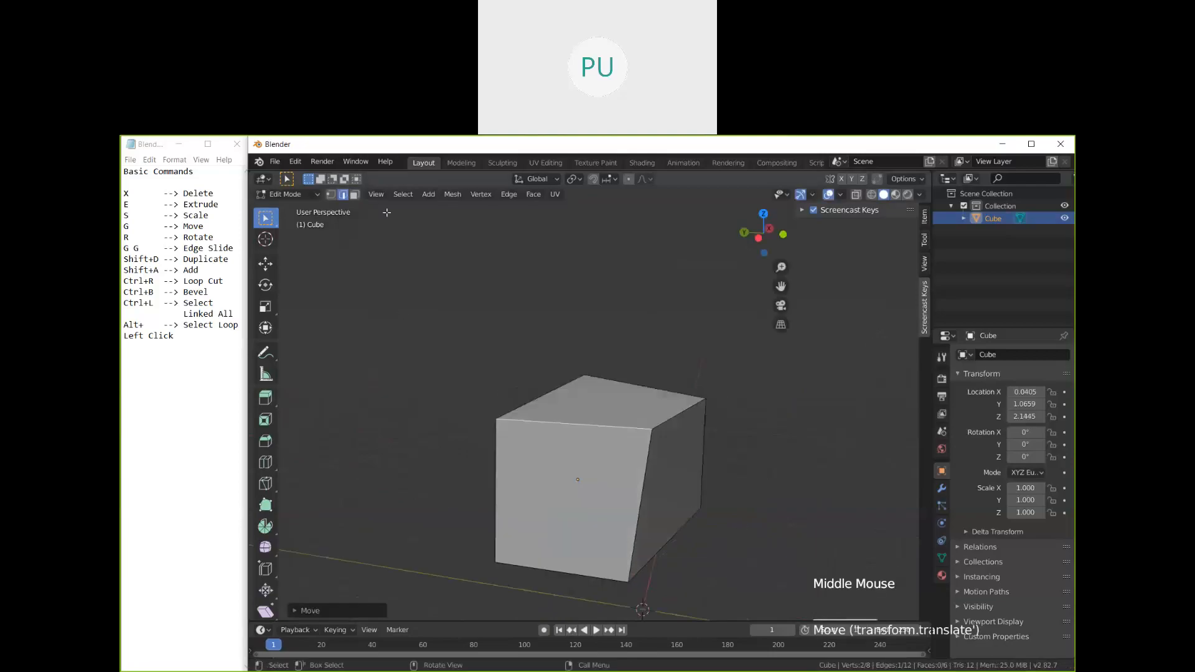
# Step: Switch to face selection mode, select the top face of the shape and move it freely
pyautogui.moveTo(528, 388); pyautogui.dragTo(491, 362, button='middle')
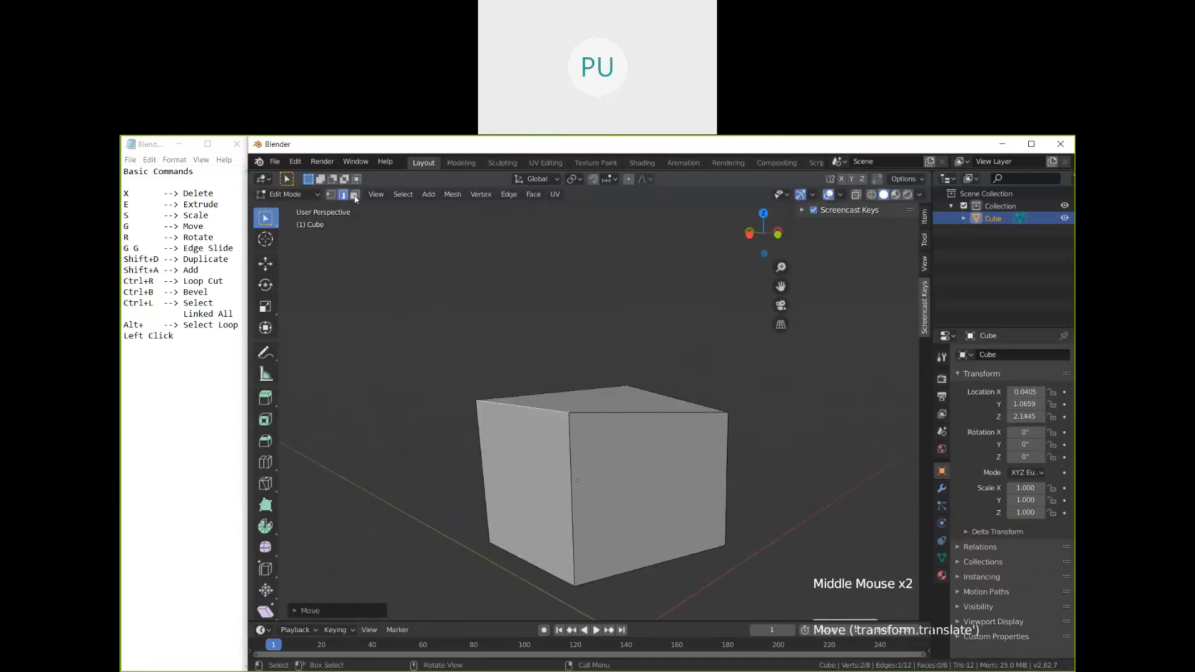
pyautogui.click(354, 194)
pyautogui.moveTo(390, 253); pyautogui.dragTo(666, 479, button='middle')
pyautogui.click(616, 418)
pyautogui.press('g')
pyautogui.click(717, 474)
pyautogui.moveTo(597, 339); pyautogui.dragTo(510, 448, button='middle')
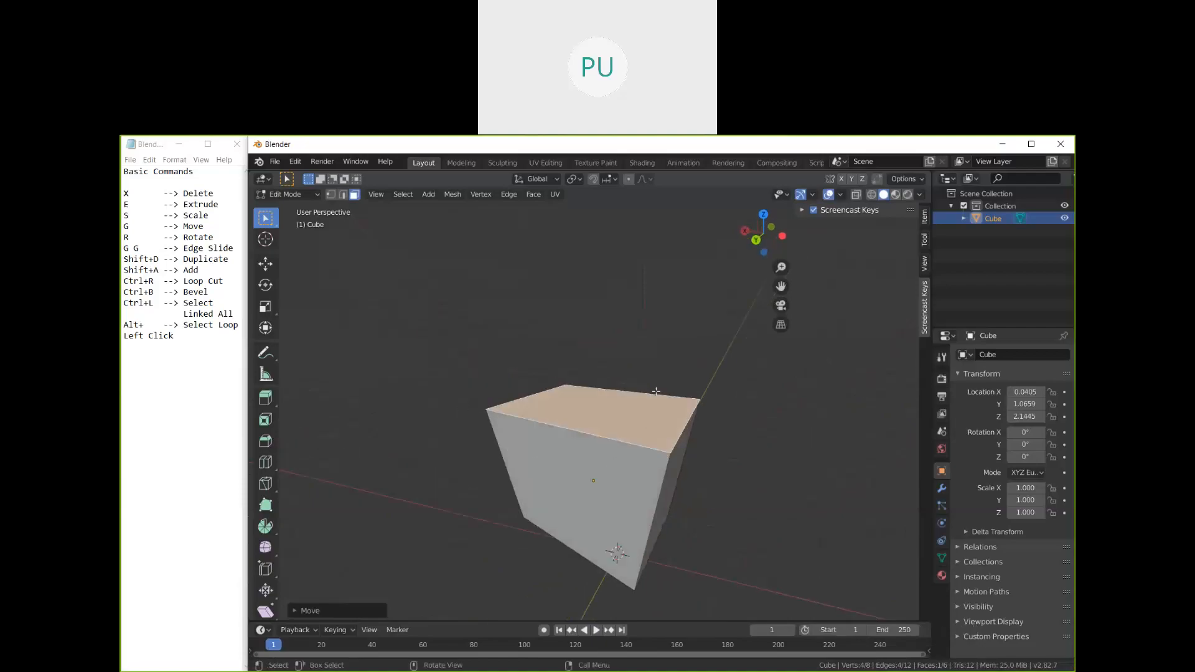
# Step: Leave Edit Mode and delete the deformed cube from the scene
pyautogui.moveTo(641, 476); pyautogui.dragTo(688, 523, button='middle')
pyautogui.scroll(-2, 688, 523)
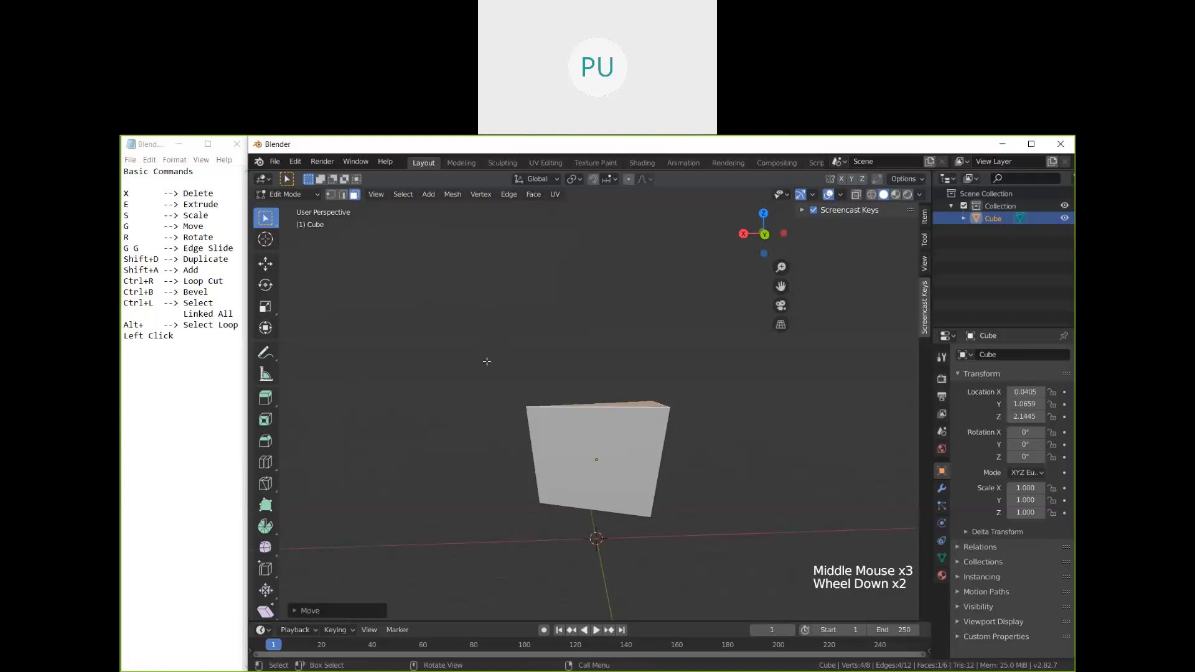
pyautogui.press('Tab')
pyautogui.press('x')
pyautogui.click(591, 453)
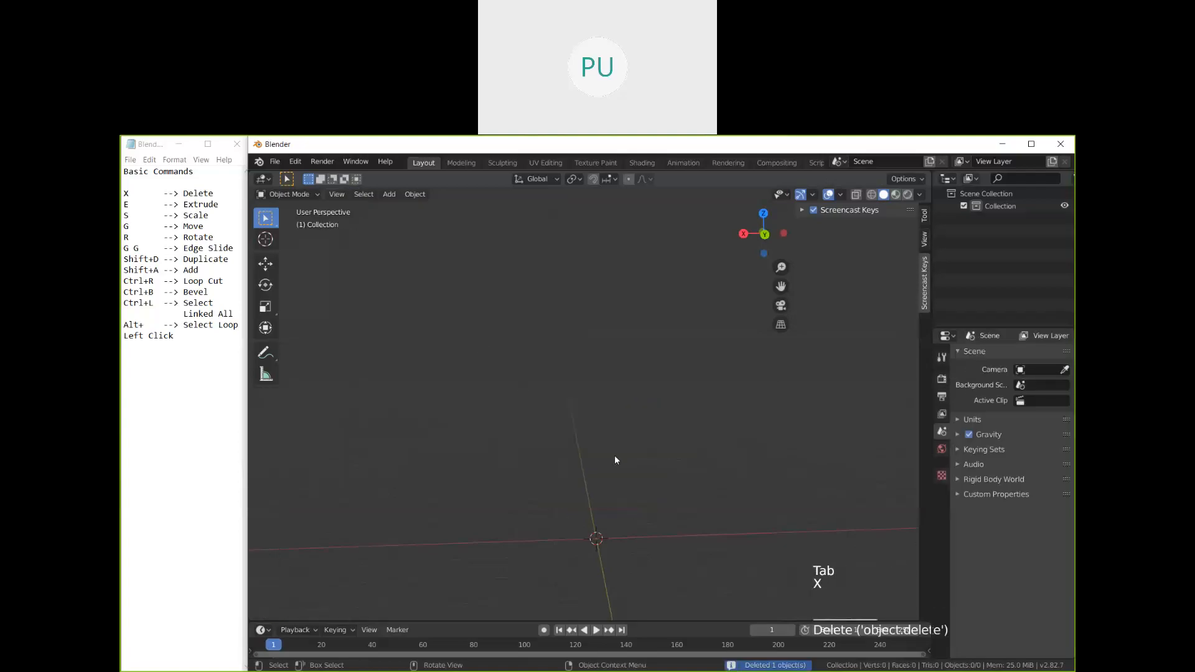
# Step: Add a new cube mesh at the world origin
pyautogui.keyDown('shift'); pyautogui.moveTo(613, 473); pyautogui.dragTo(573, 472, button='middle'); pyautogui.keyUp('shift')
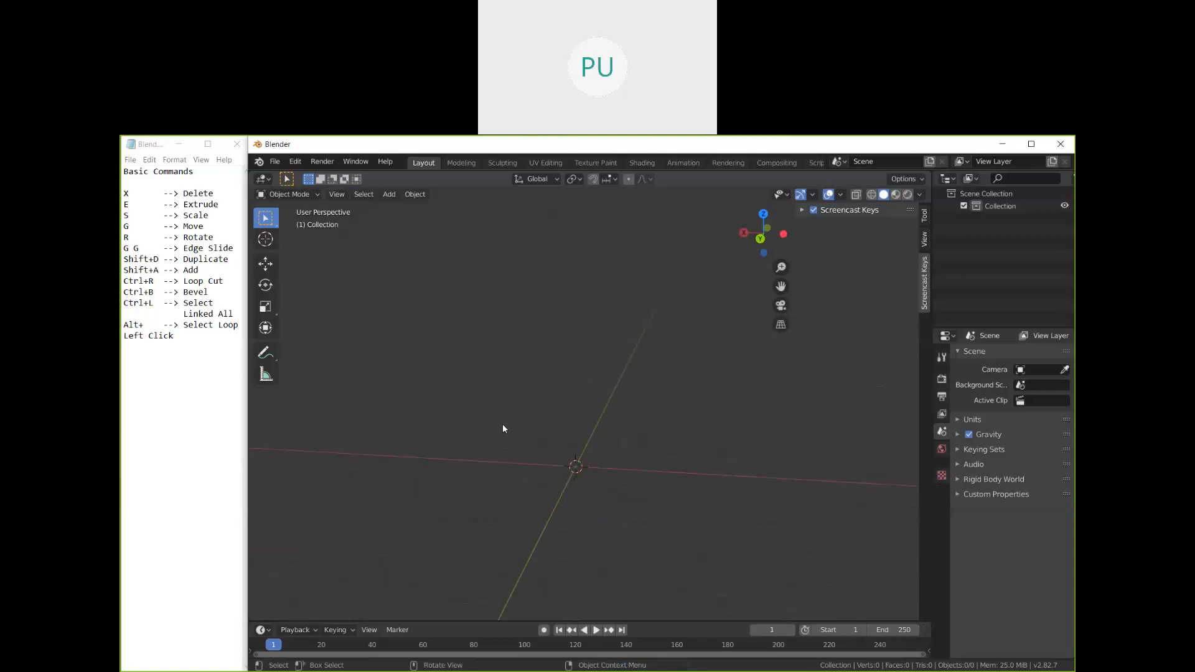
pyautogui.hotkey('shift', 'a')
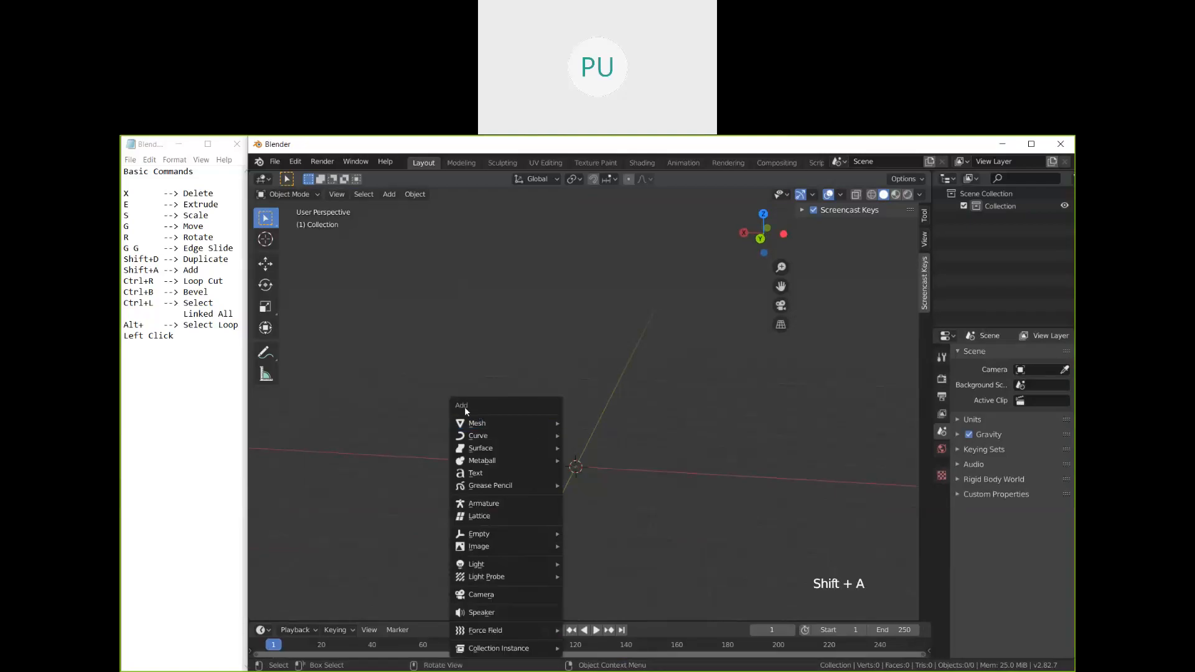
pyautogui.moveTo(472, 426)
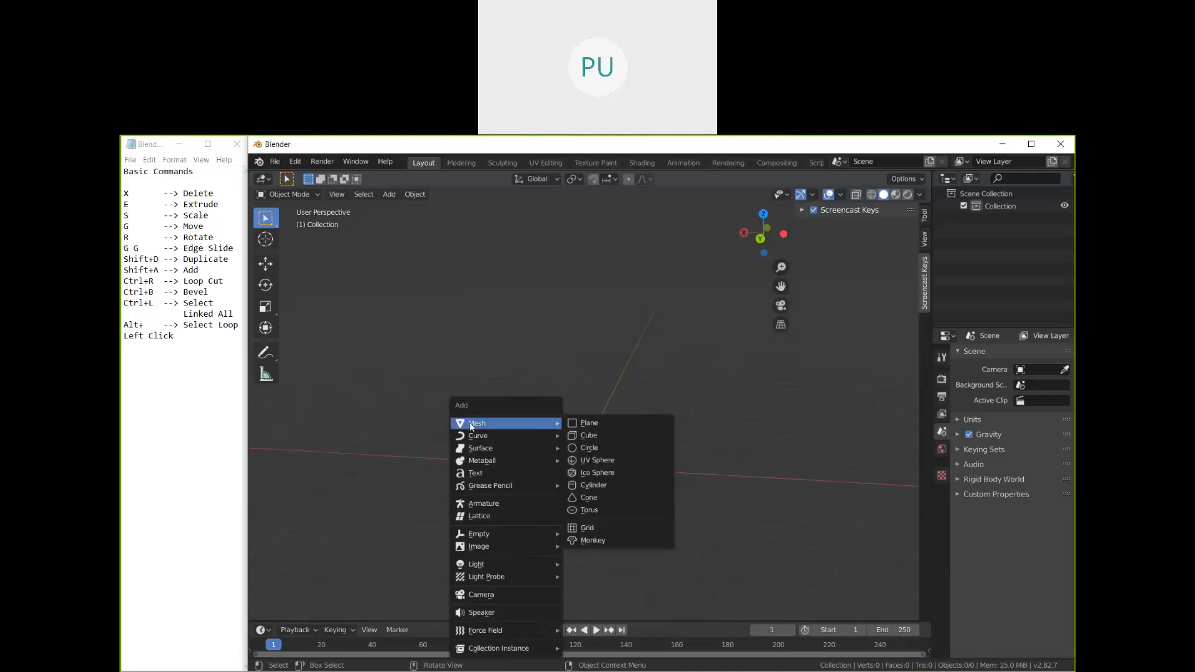
pyautogui.click(605, 436)
pyautogui.moveTo(626, 480); pyautogui.dragTo(672, 515, button='middle')
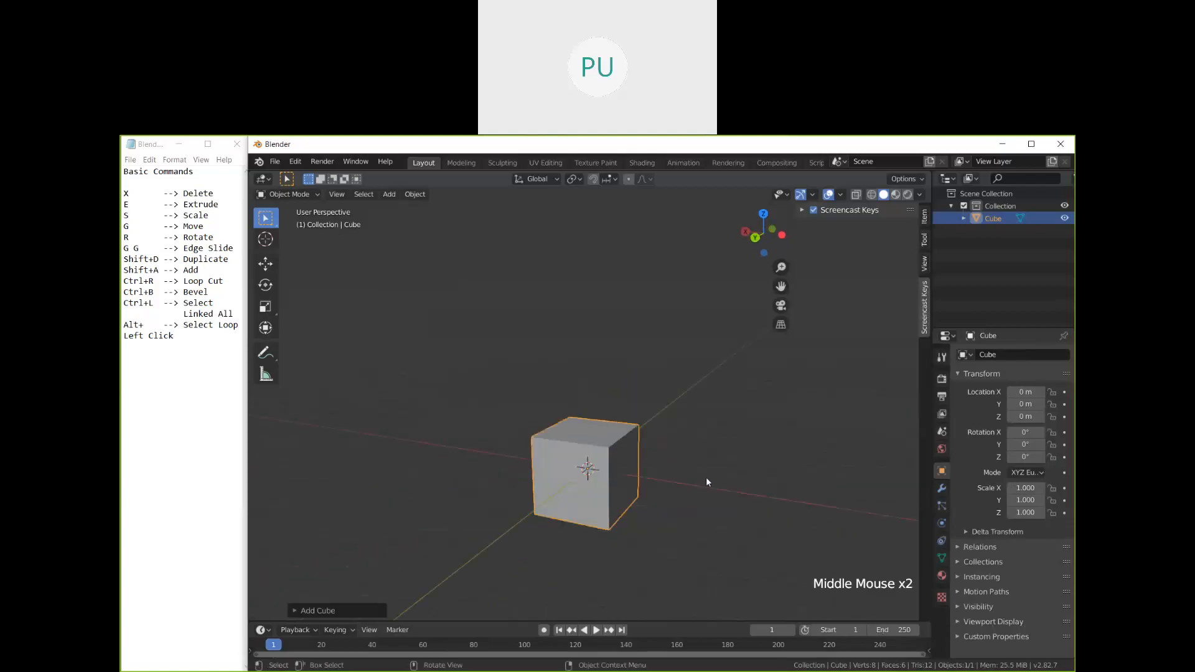
pyautogui.keyDown('shift'); pyautogui.moveTo(706, 477); pyautogui.dragTo(667, 405, button='middle'); pyautogui.keyUp('shift')
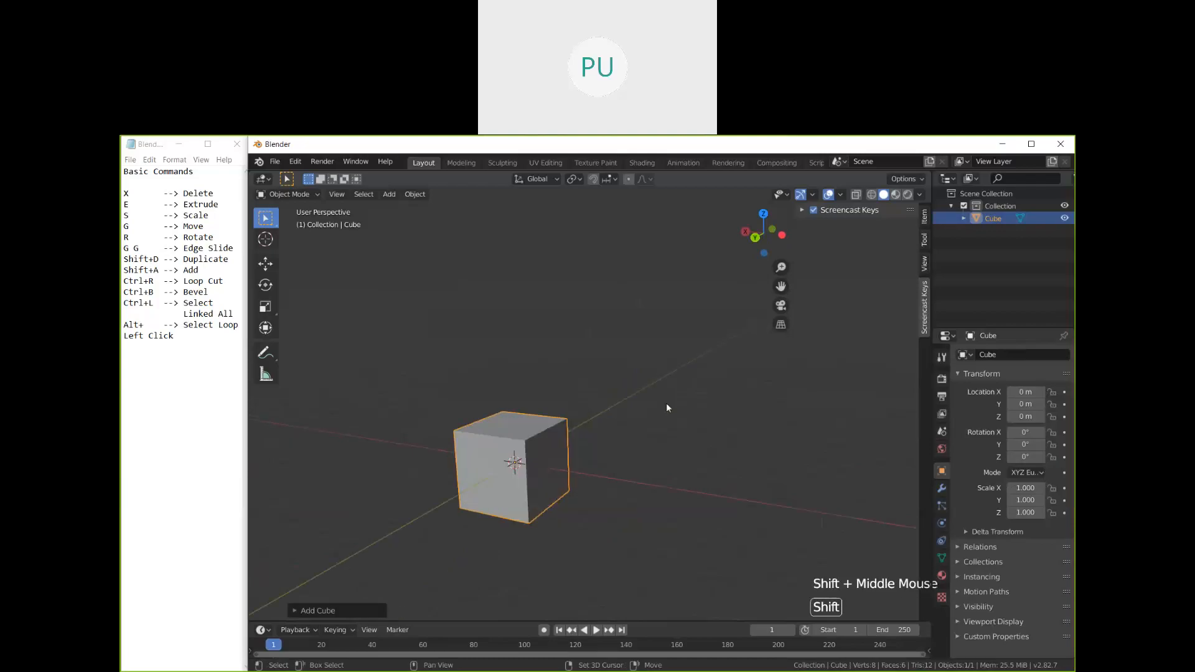
pyautogui.hotkey('shift', 'a')
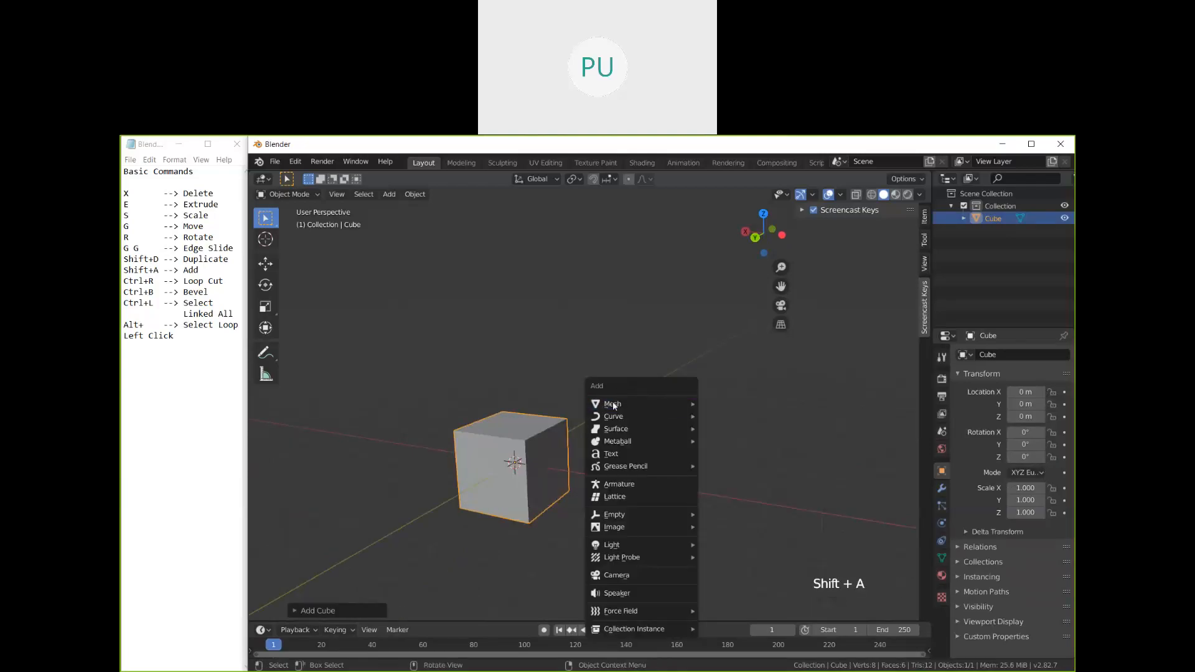
pyautogui.moveTo(613, 403)
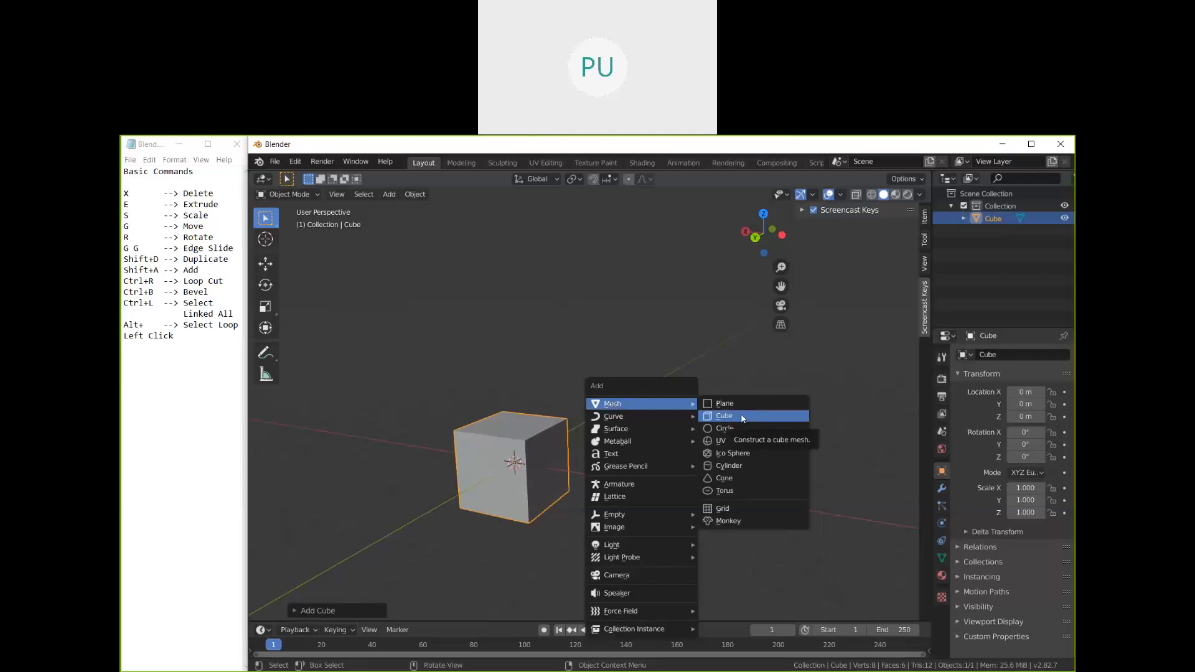
pyautogui.click(734, 392)
pyautogui.moveTo(723, 393); pyautogui.dragTo(647, 502, button='middle')
# Step: Select the cube and move it very slightly down along the global Z axis, to about -0.011 m
pyautogui.click(505, 471)
pyautogui.moveTo(647, 501); pyautogui.dragTo(641, 501, button='middle')
pyautogui.moveTo(641, 501); pyautogui.dragTo(659, 484, button='middle')
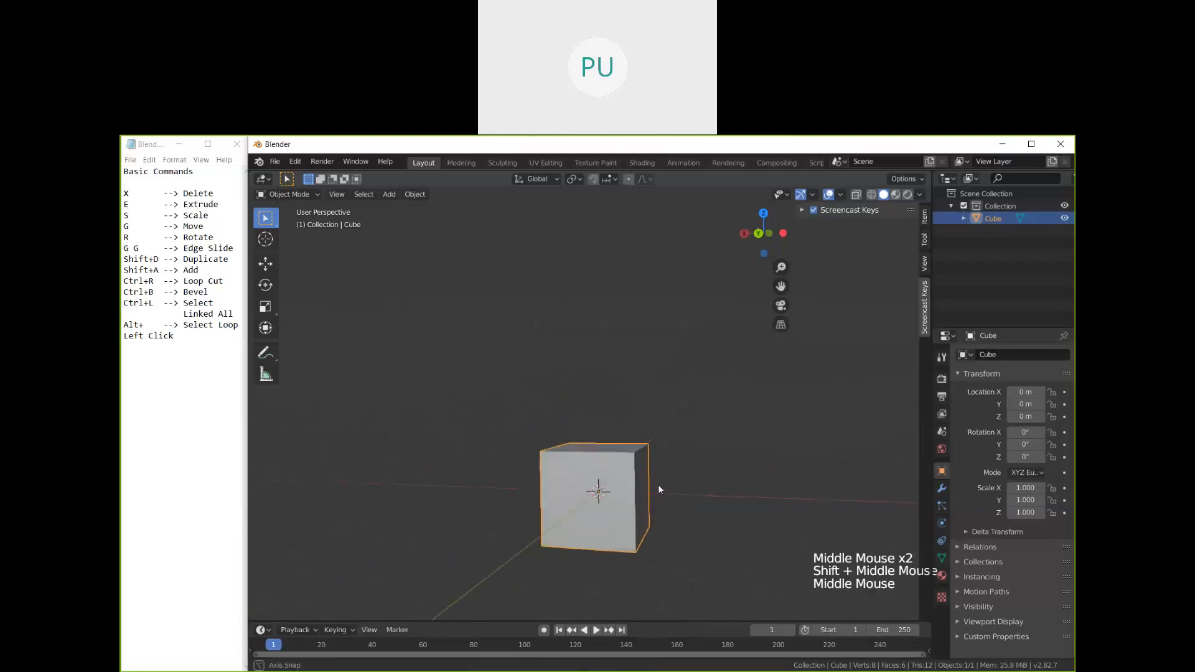
pyautogui.press('g')
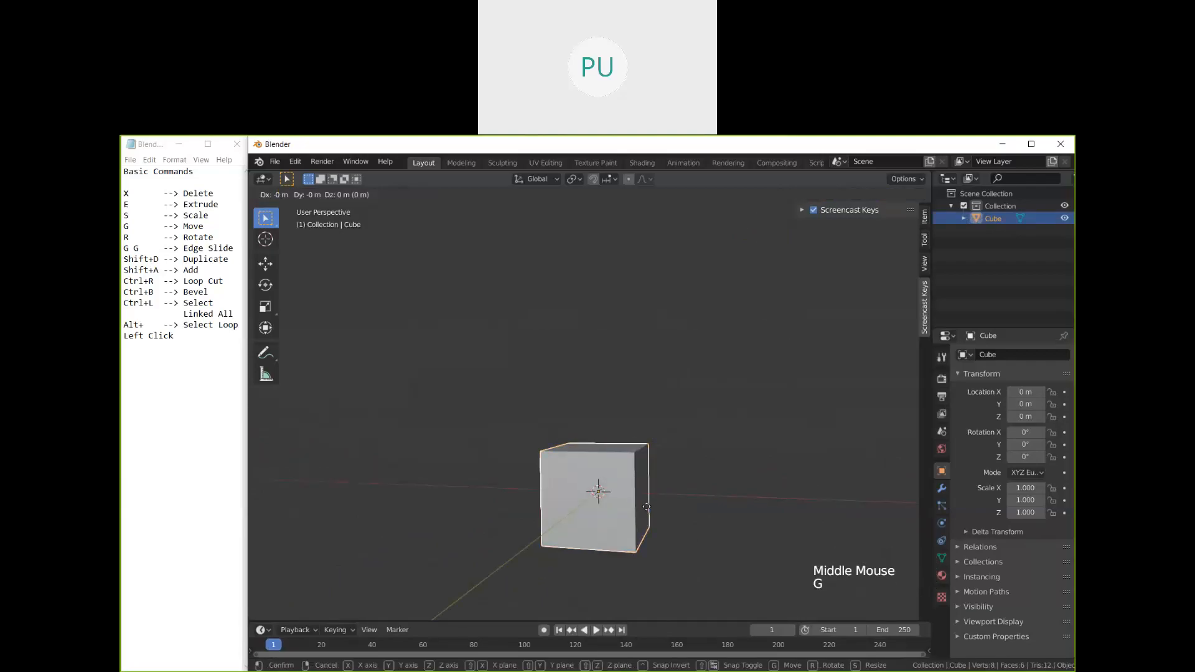
pyautogui.press('z')
pyautogui.click(648, 506)
pyautogui.moveTo(712, 505); pyautogui.dragTo(658, 505, button='middle')
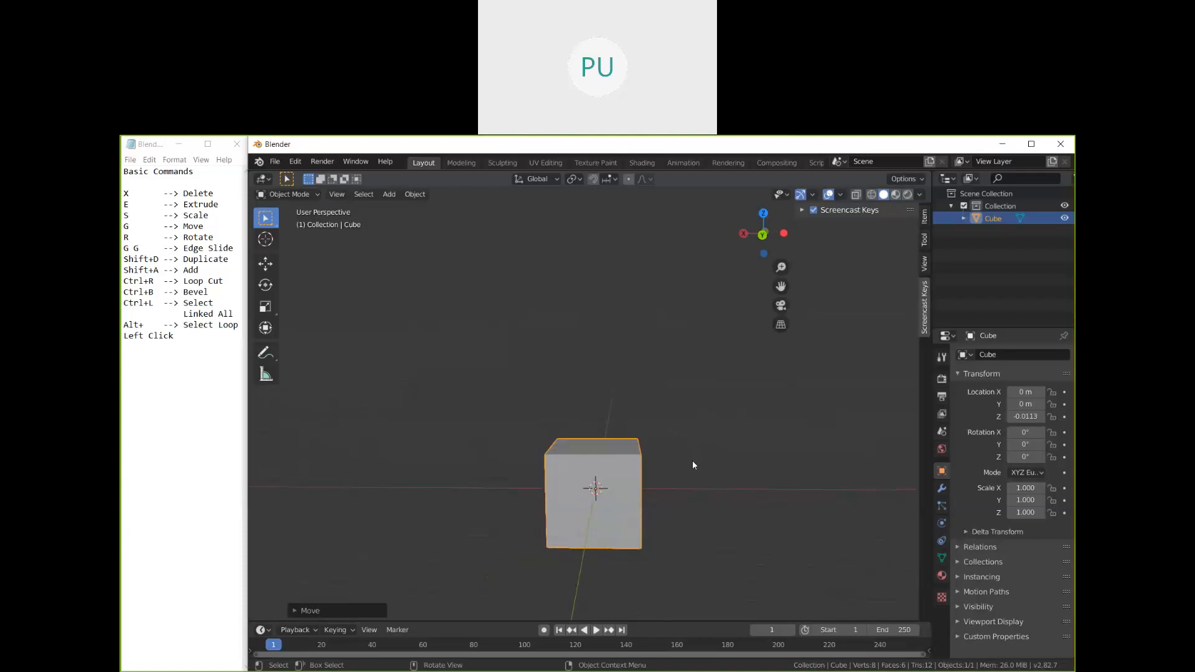
# Step: Try constraining the cube's move to the global X and Y axes, and place it along Z at about 3.42 m
pyautogui.moveTo(693, 464); pyautogui.dragTo(691, 402, button='middle')
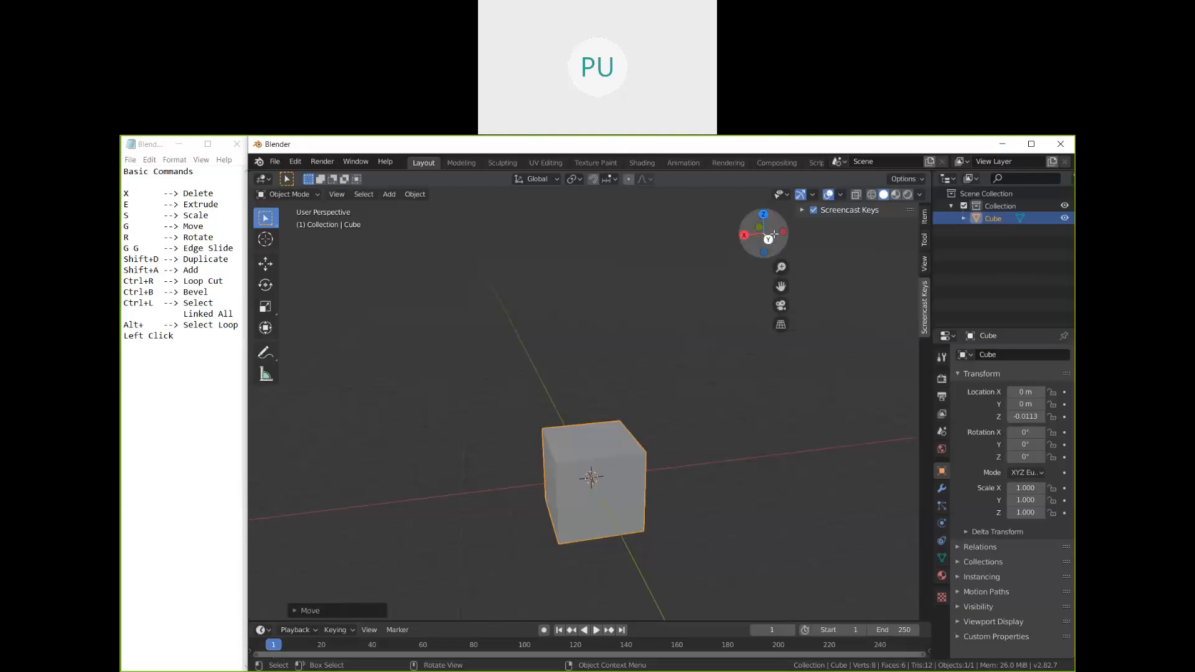
pyautogui.moveTo(702, 409); pyautogui.dragTo(693, 483, button='middle')
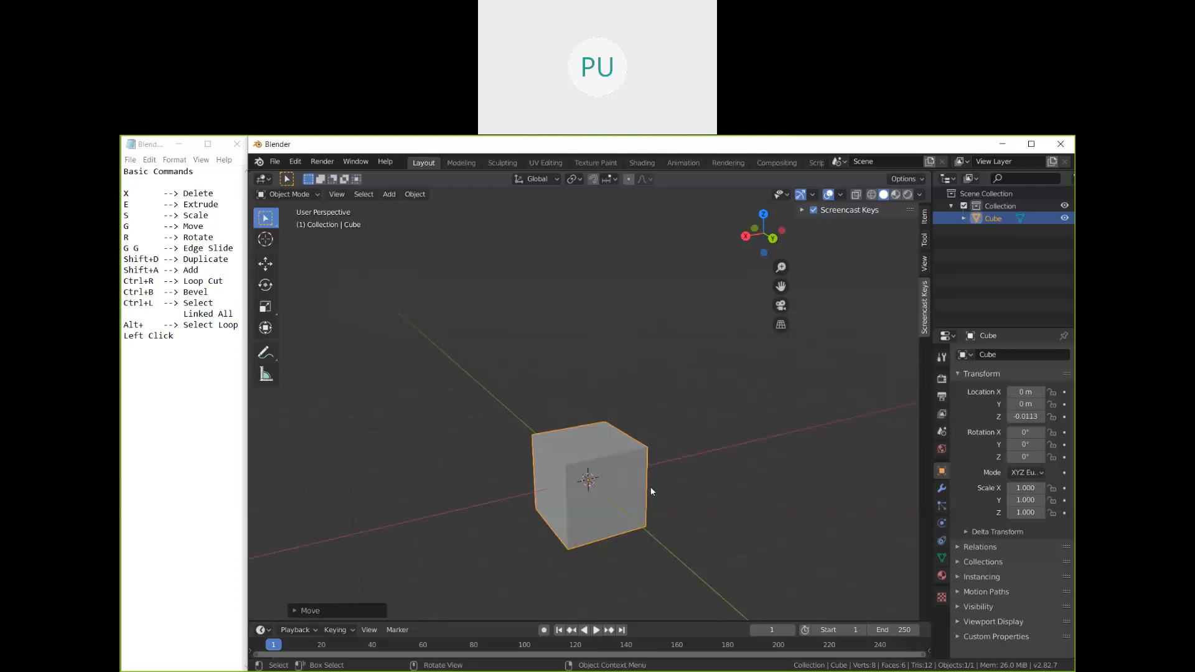
pyautogui.moveTo(653, 496); pyautogui.dragTo(627, 499, button='middle')
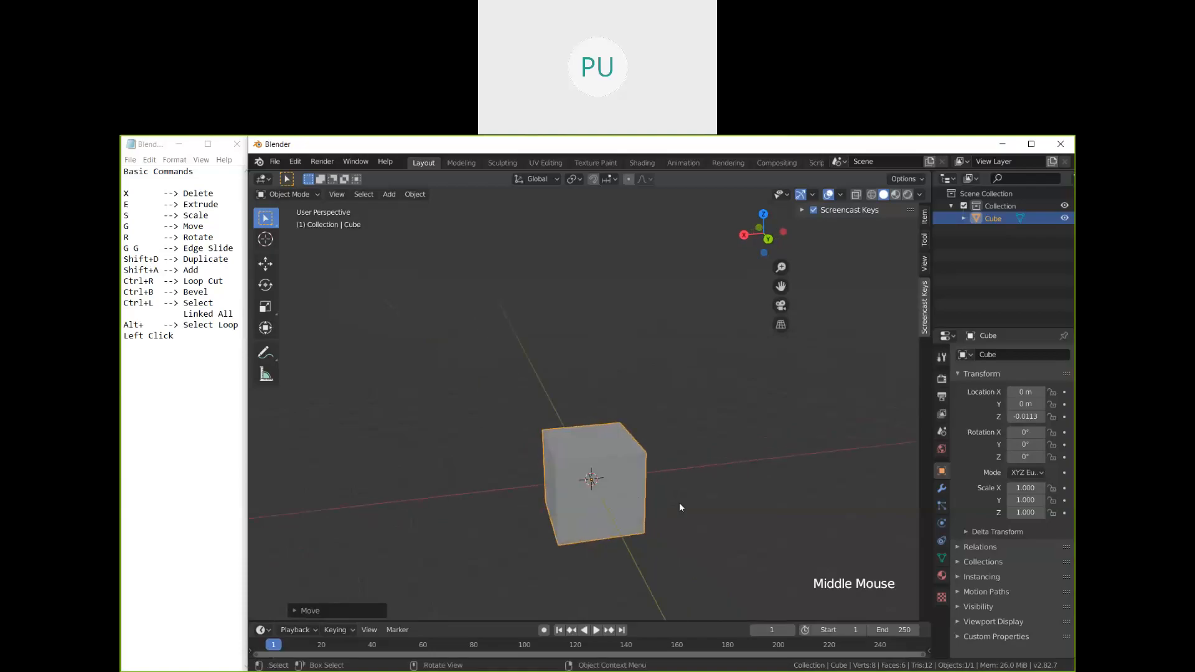
pyautogui.press('g')
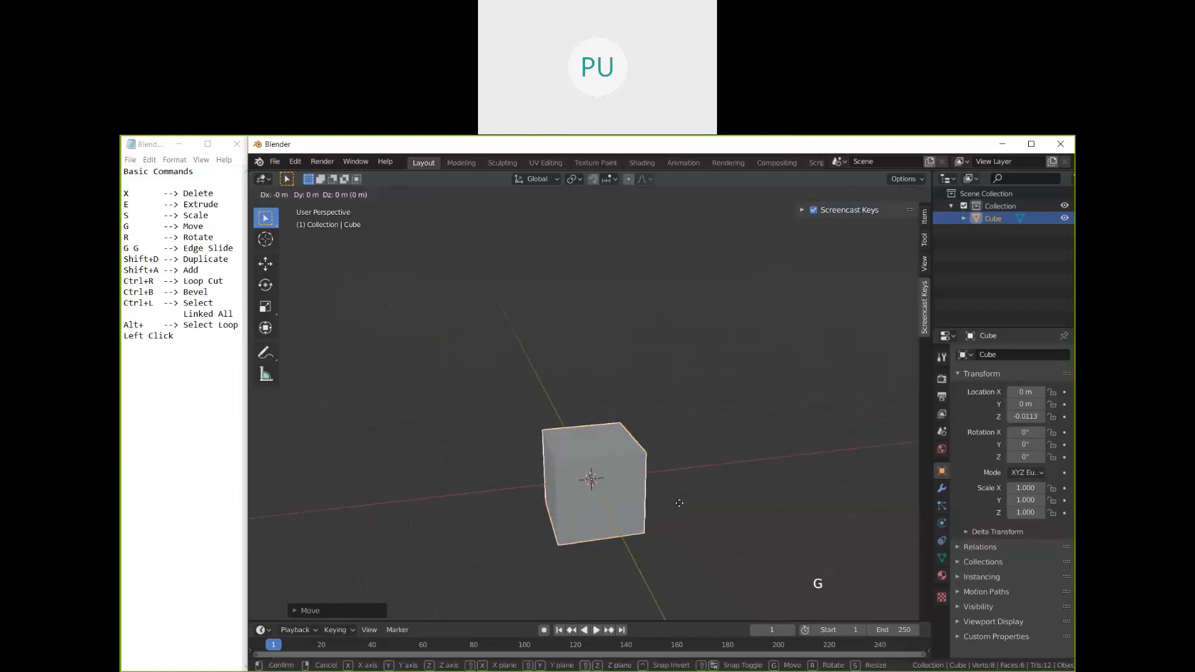
pyautogui.press('x')
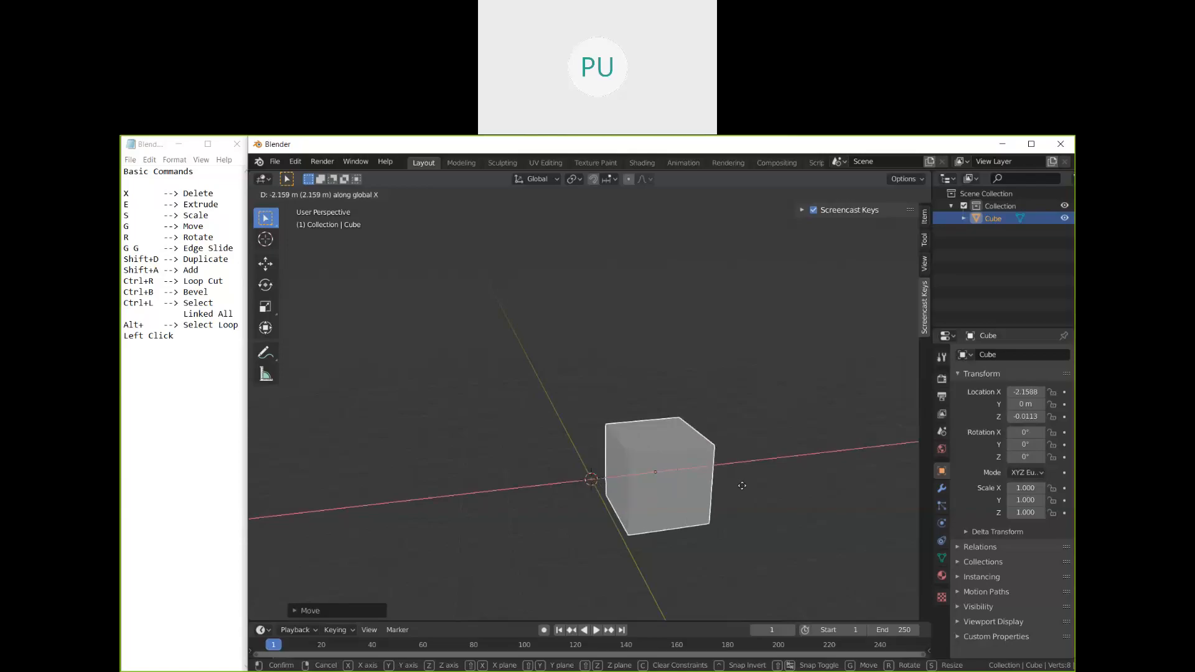
pyautogui.press('y')
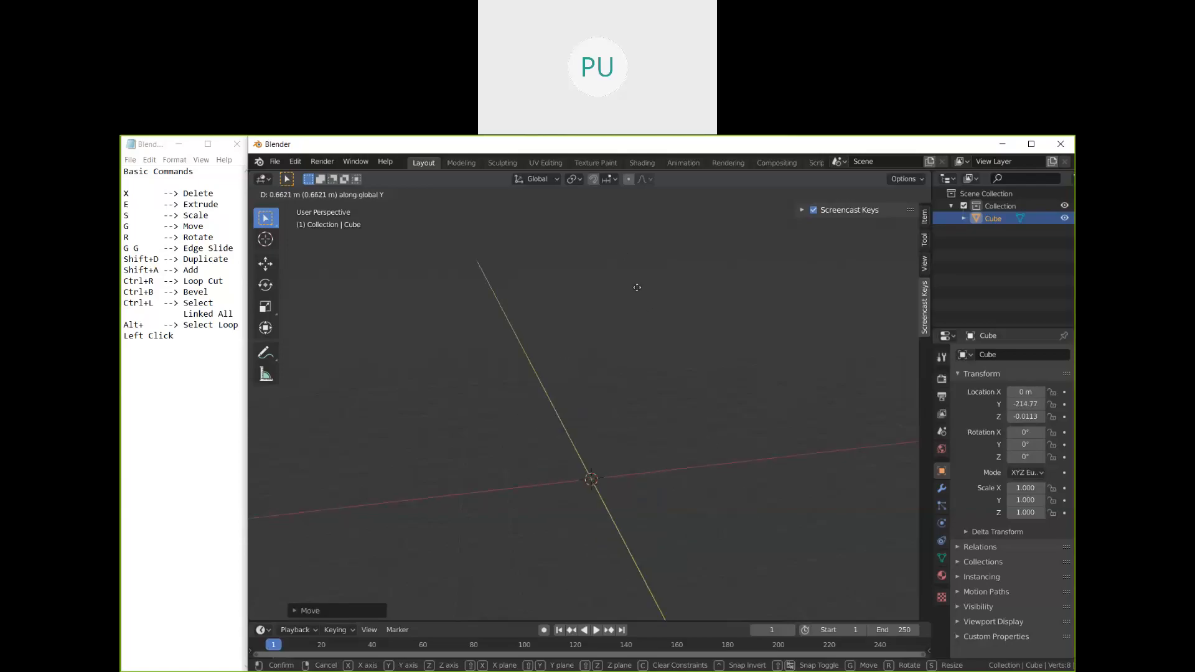
pyautogui.press('z')
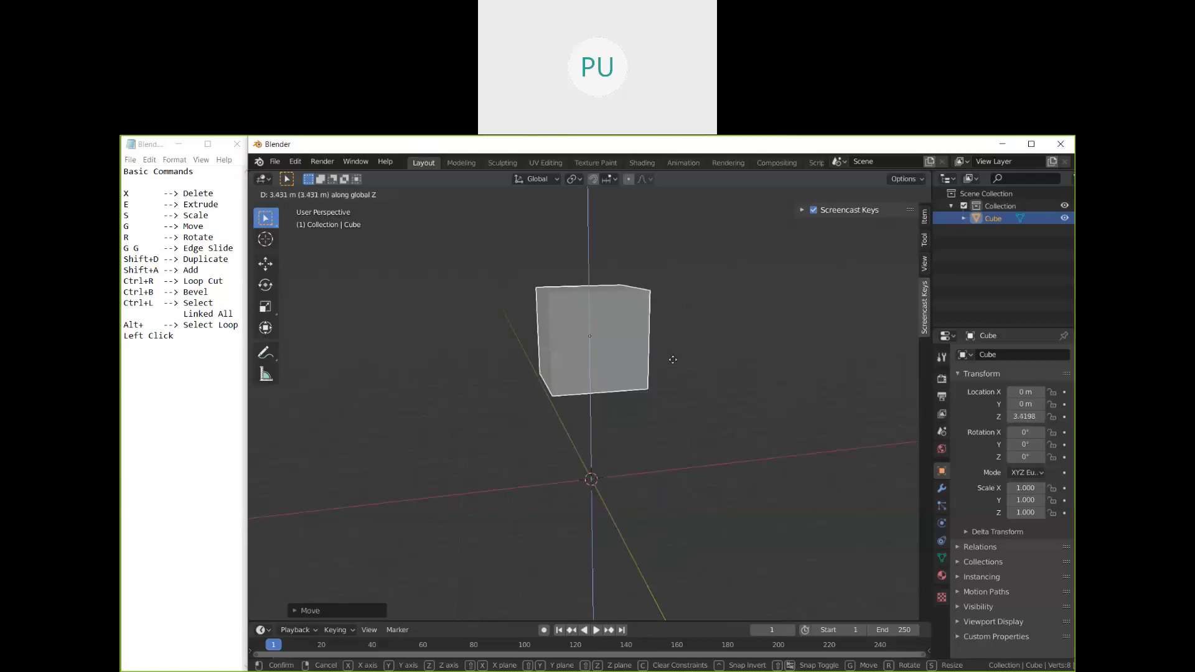
pyautogui.click(673, 360)
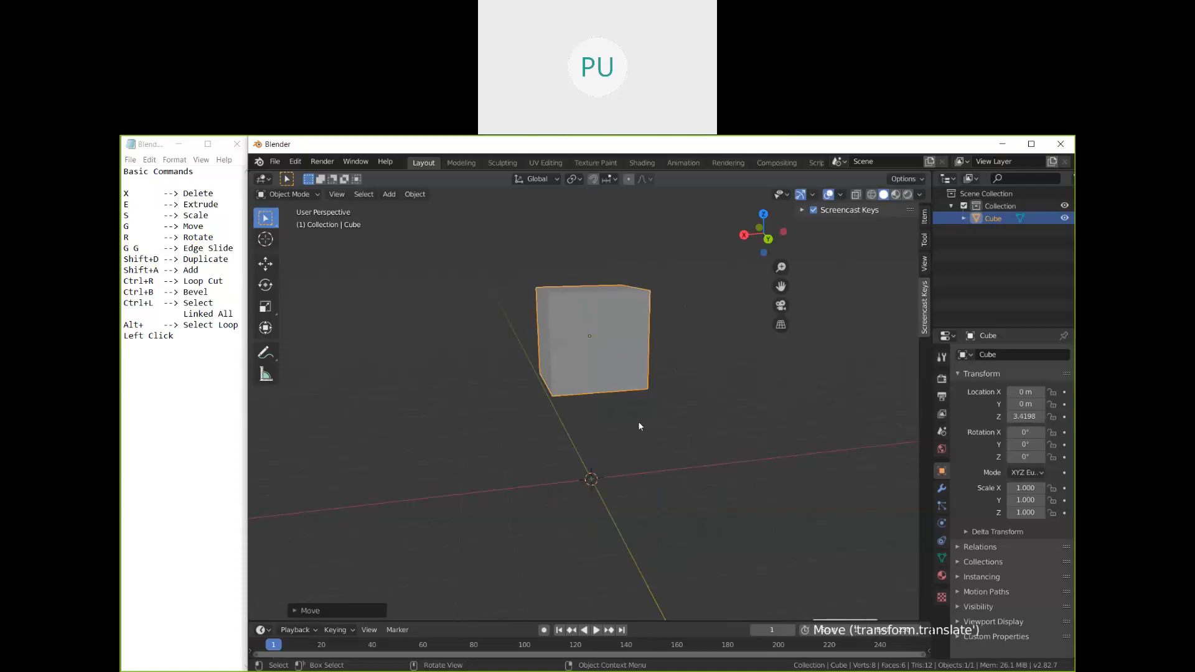
# Step: Move the cube freely down to about Z 2.27 m, and shift it along the global Y axis to about 0.73 m
pyautogui.press('g')
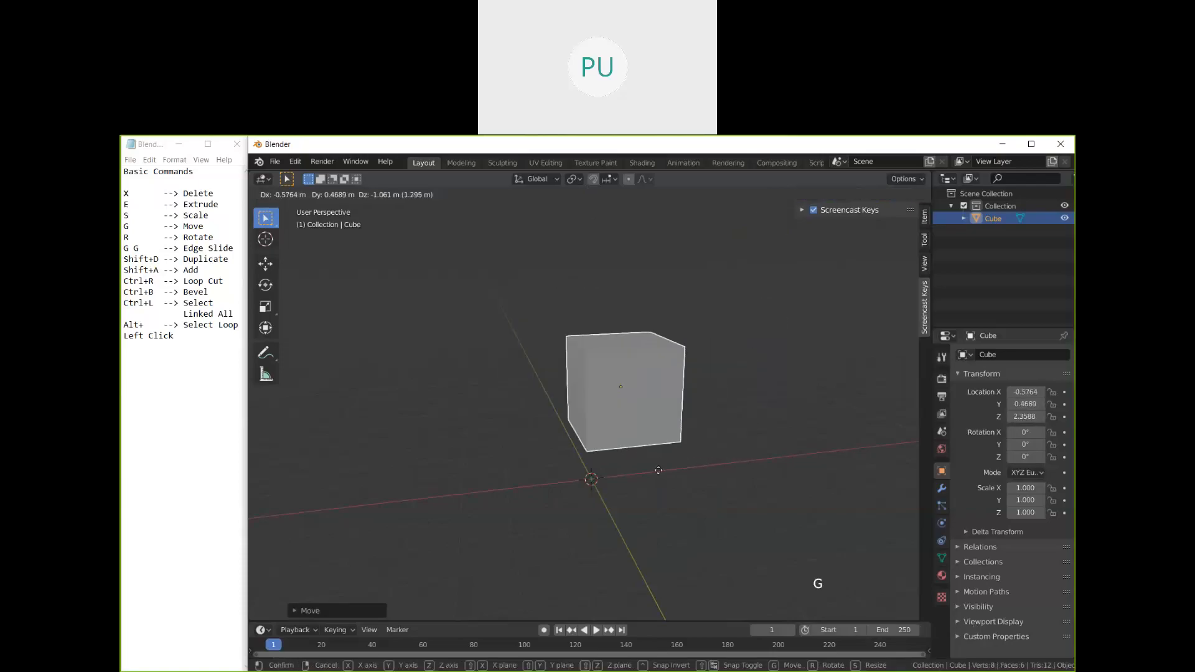
pyautogui.click(636, 475)
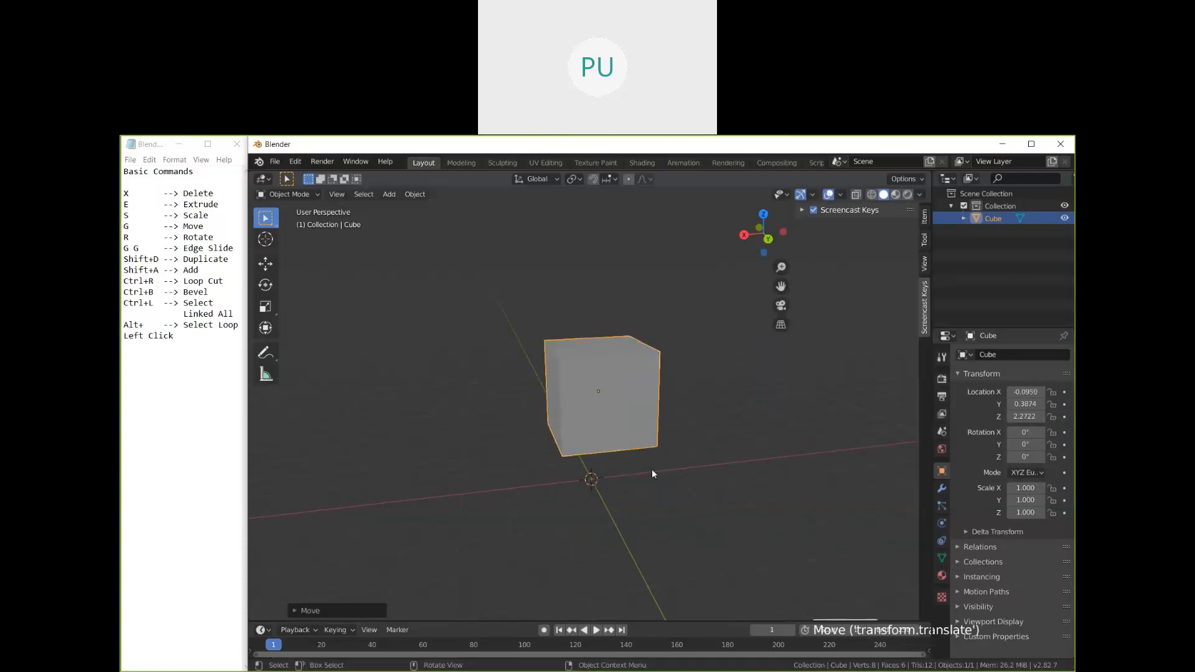
pyautogui.press('g')
pyautogui.press('z')
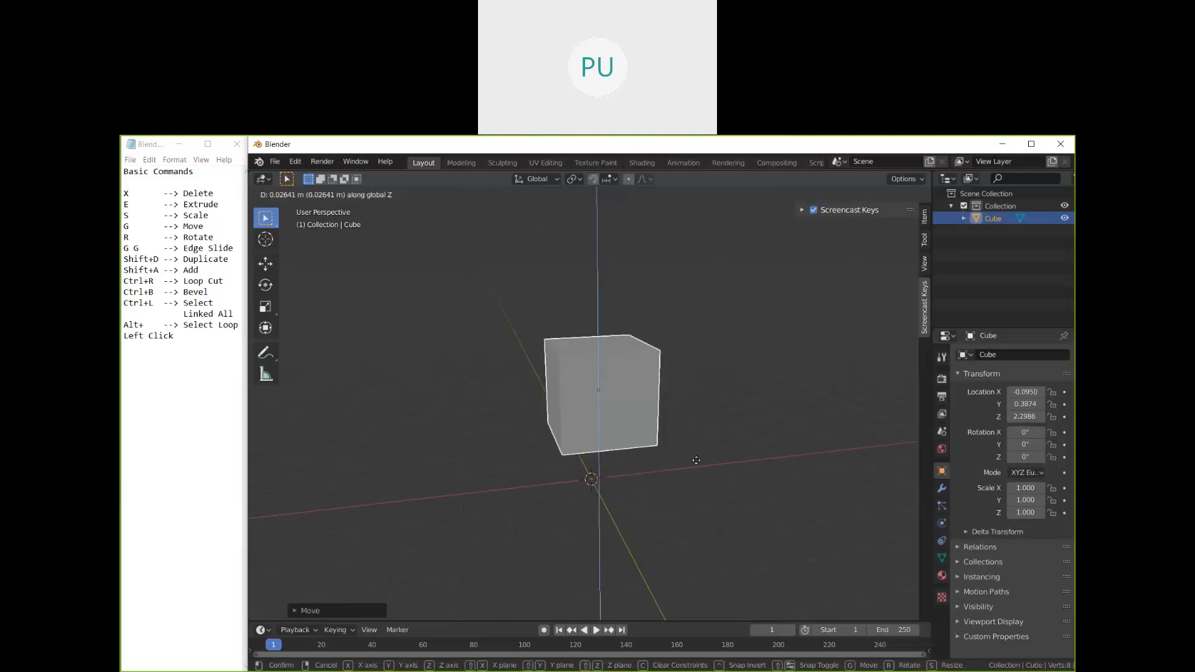
pyautogui.press('x')
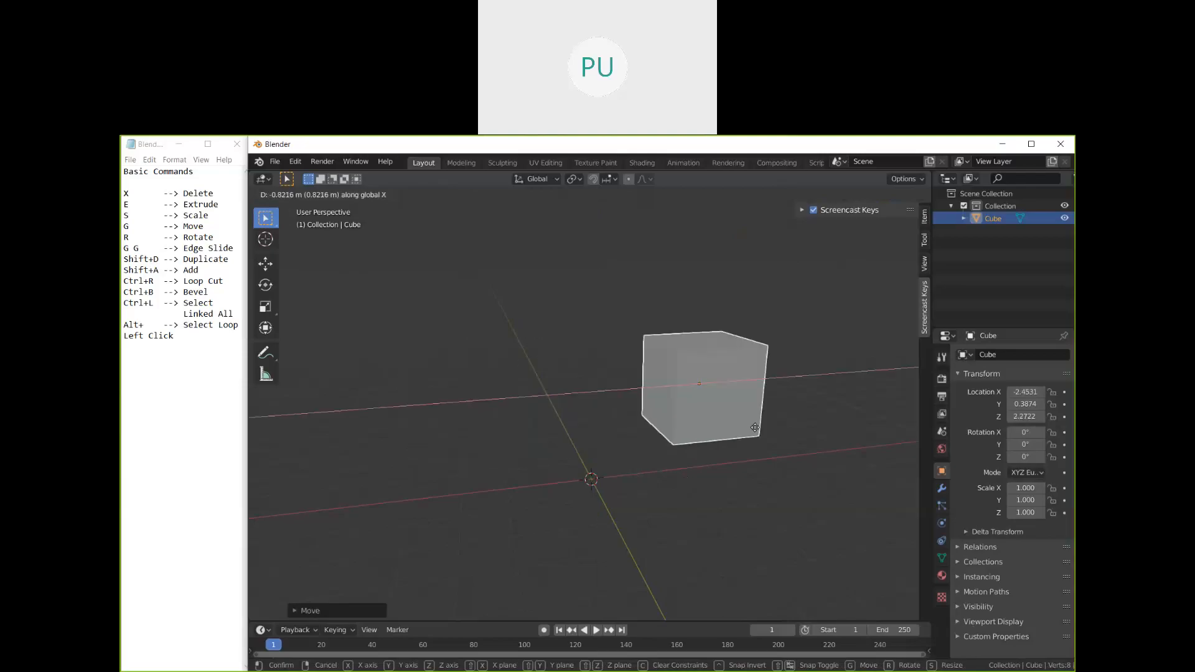
pyautogui.press('y')
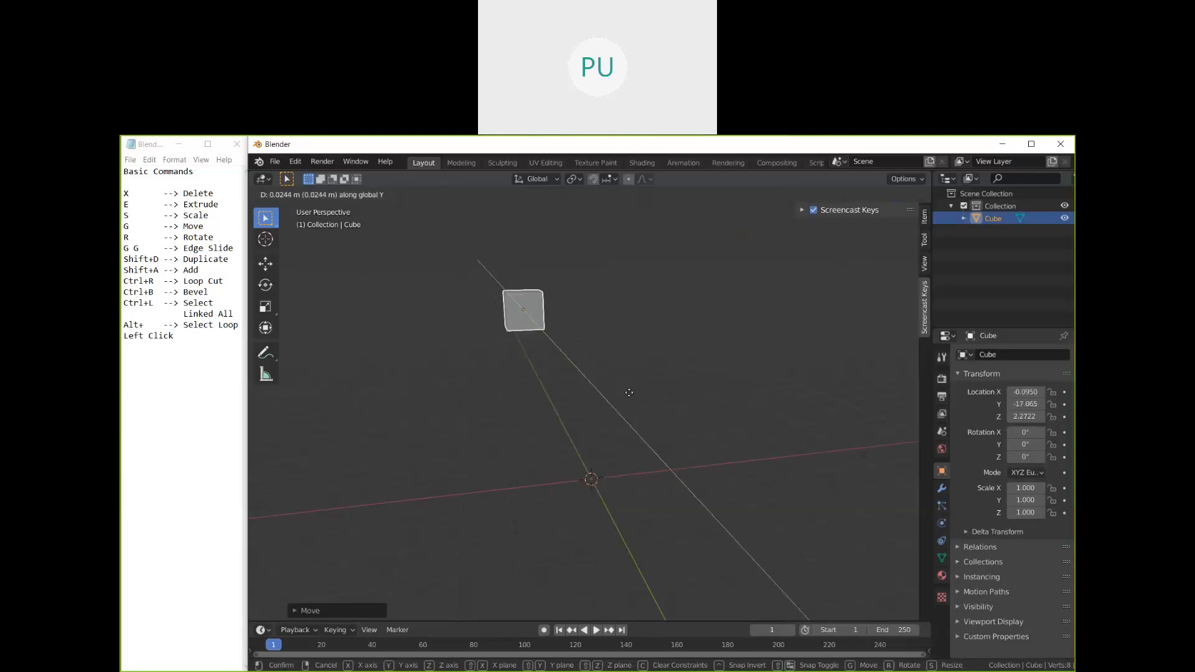
pyautogui.click(656, 473)
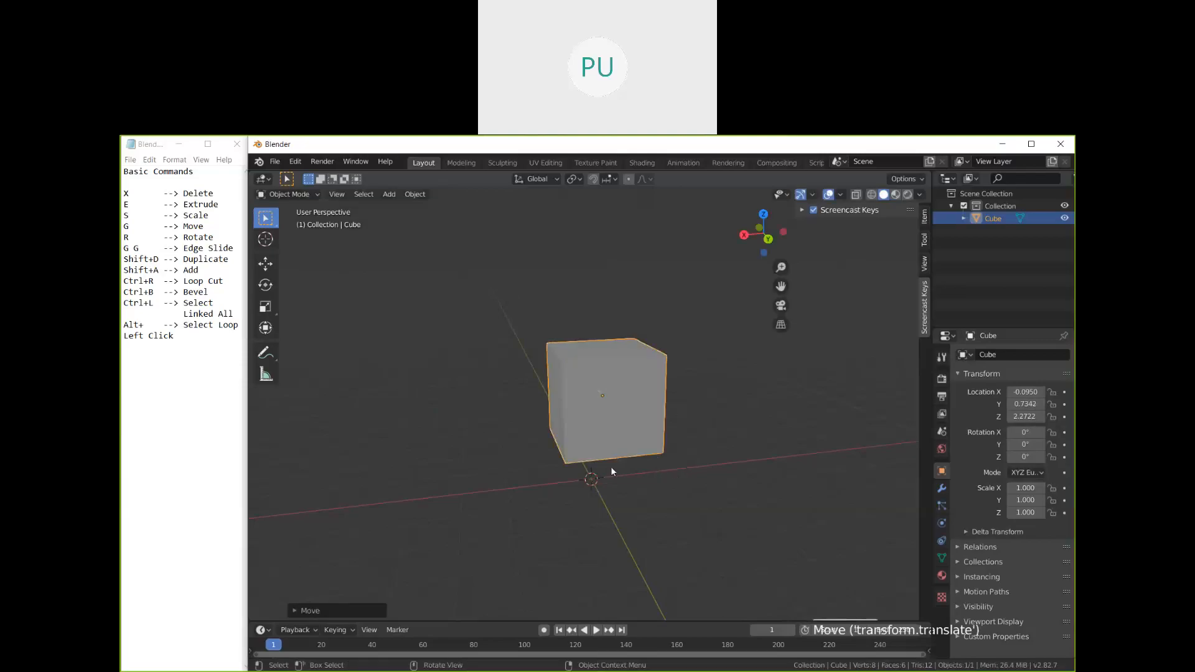
# Step: Move the cube freely, along global Z and along global Y, to about X -0.38, Y -0.25, Z 2.25 m
pyautogui.press('g')
pyautogui.click(623, 467)
pyautogui.press('g')
pyautogui.press('z')
pyautogui.click(621, 467)
pyautogui.press('g')
pyautogui.press('y')
pyautogui.click(619, 446)
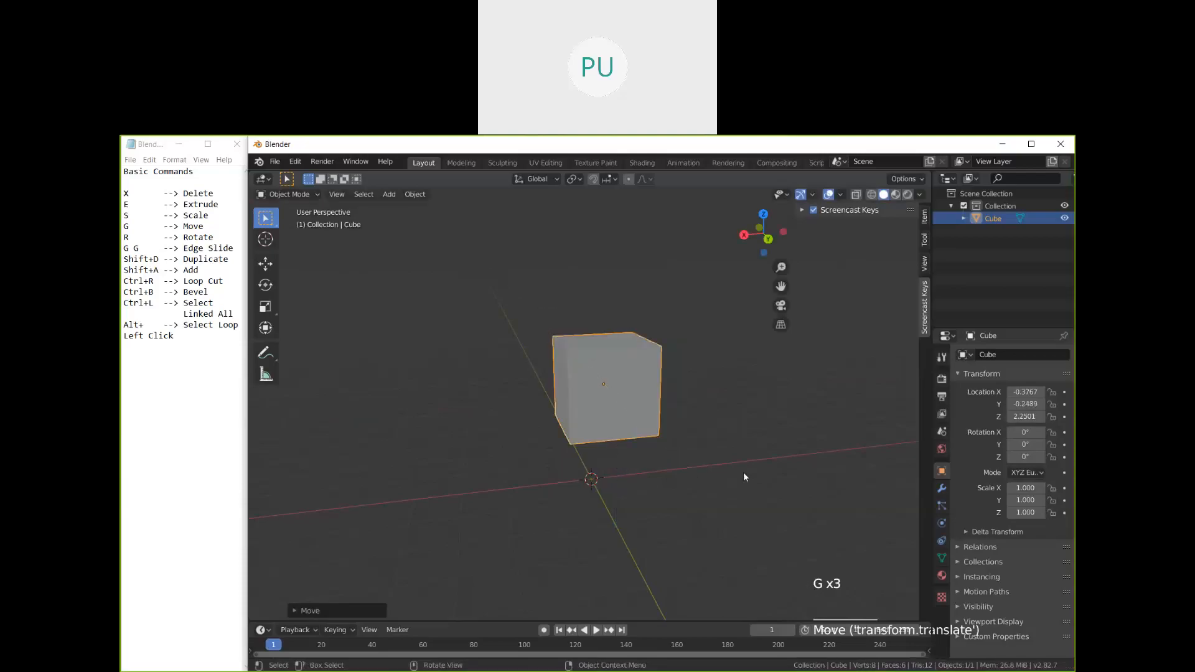
# Step: Lower the cube along the global Z axis to a height of about 1.11 m
pyautogui.moveTo(734, 471); pyautogui.dragTo(760, 454, button='middle')
pyautogui.press('g')
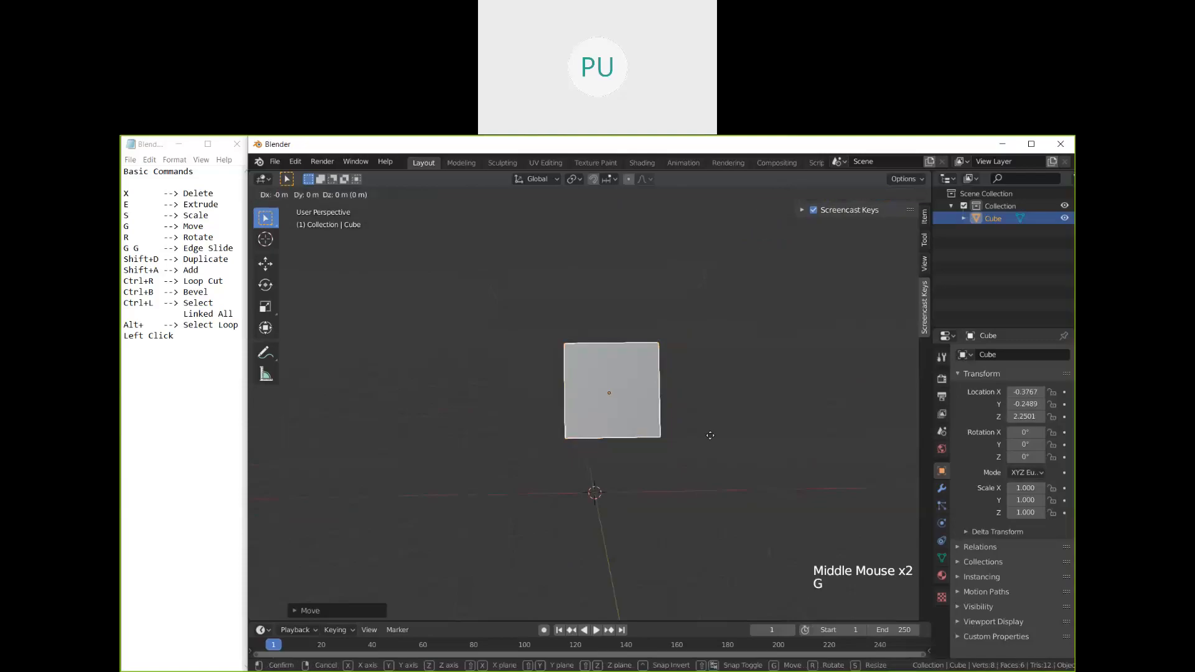
pyautogui.press('z')
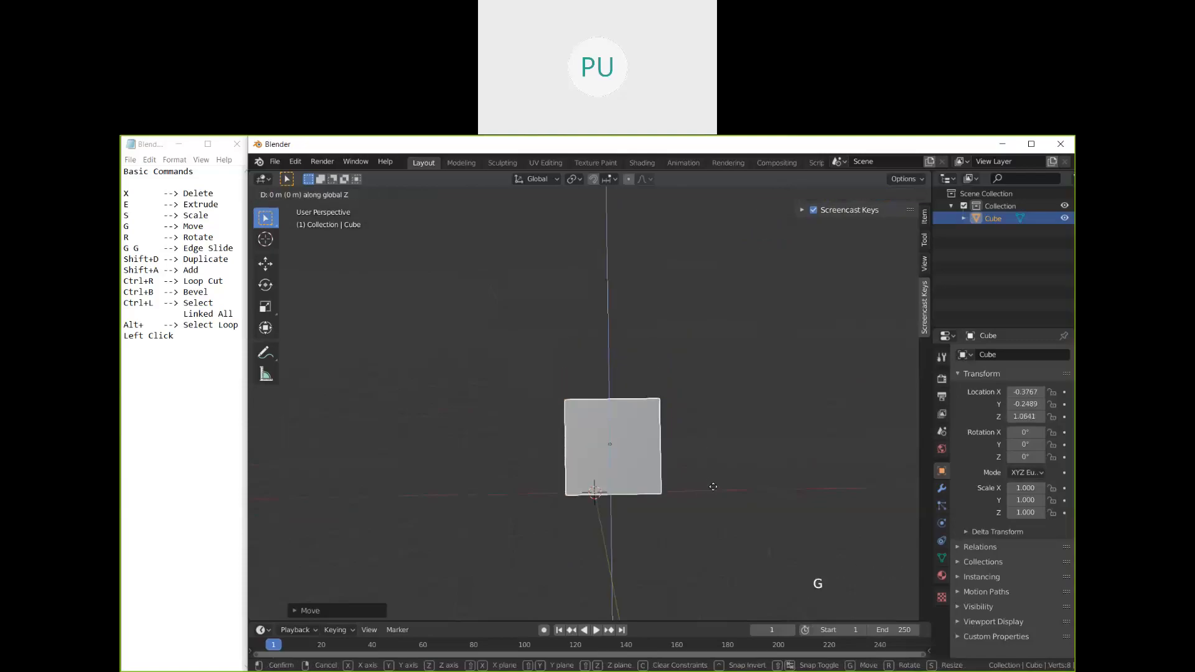
pyautogui.click(712, 485)
# Step: Switch the cube to Edit Mode and return it to Object Mode
pyautogui.moveTo(710, 484)
pyautogui.mouseDown(button='middle')
pyautogui.moveTo(693, 480)
pyautogui.moveTo(667, 501)
pyautogui.moveTo(679, 488)
pyautogui.moveTo(691, 498)
pyautogui.mouseUp(button='middle')
pyautogui.scroll(1, 673, 495)
pyautogui.scroll(1, 674, 496)
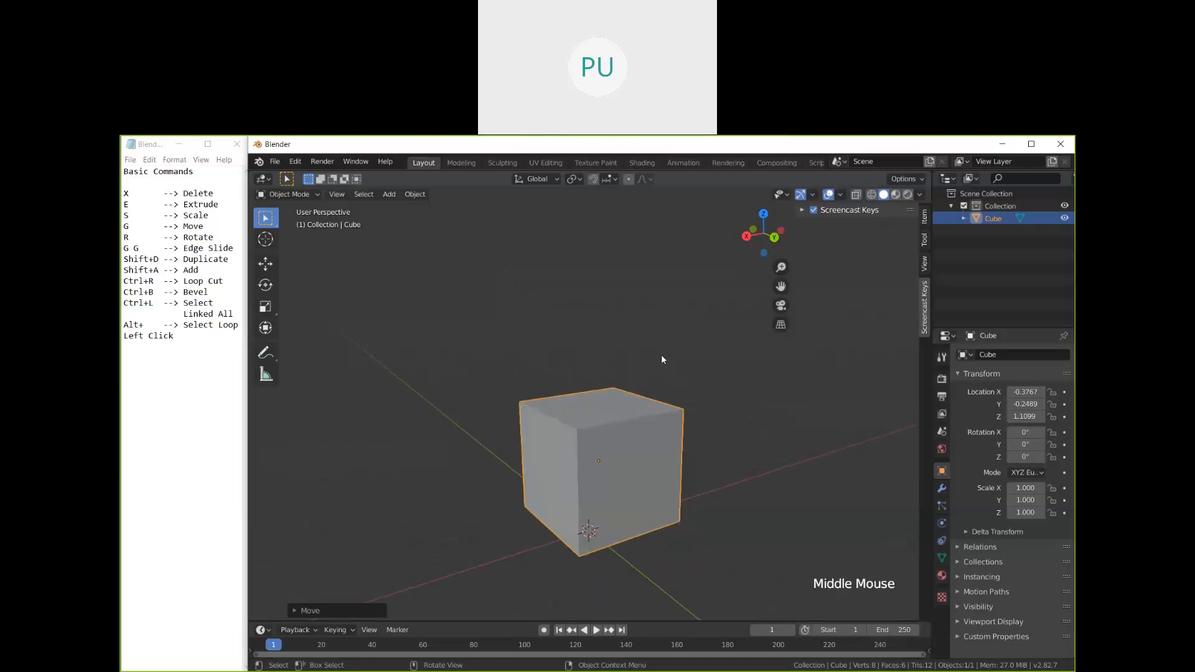
pyautogui.click(309, 194)
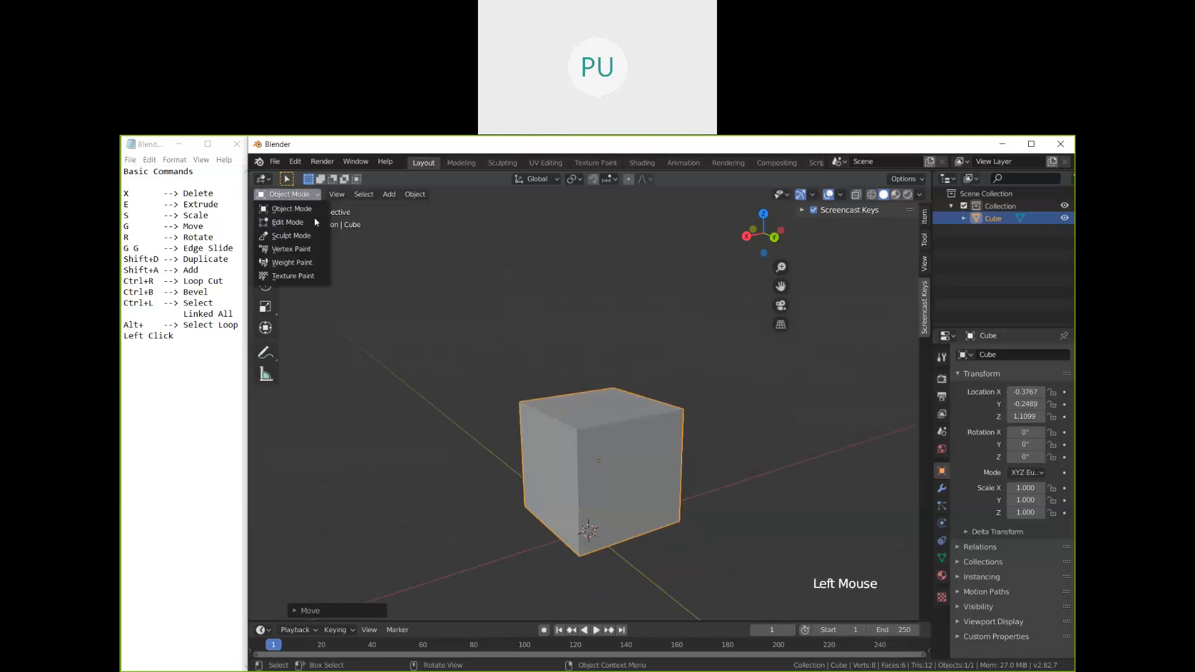
pyautogui.click(308, 195)
pyautogui.click(310, 222)
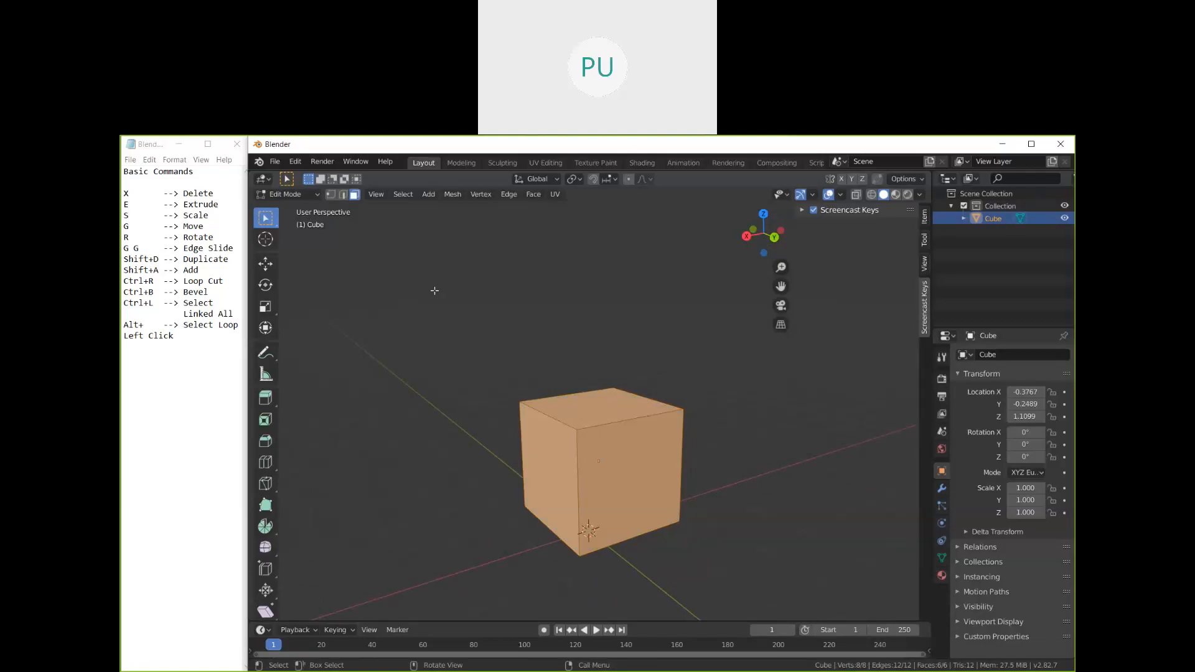
pyautogui.press('Tab')
pyautogui.moveTo(560, 400); pyautogui.dragTo(609, 427, button='middle')
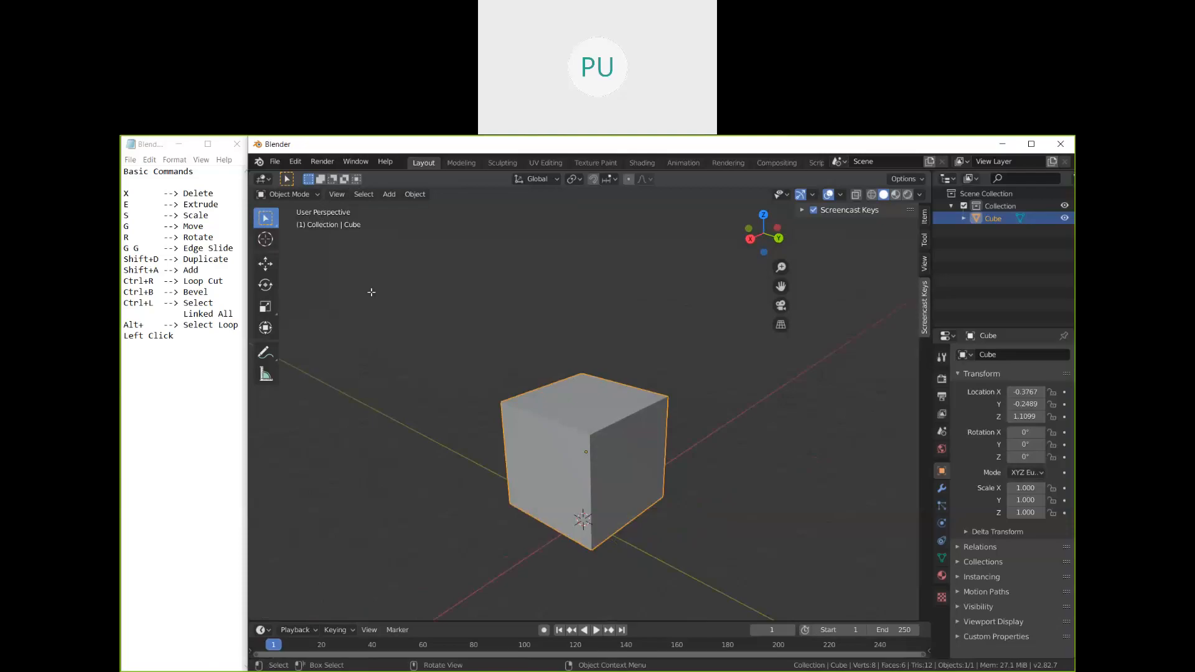
pyautogui.press('Tab')
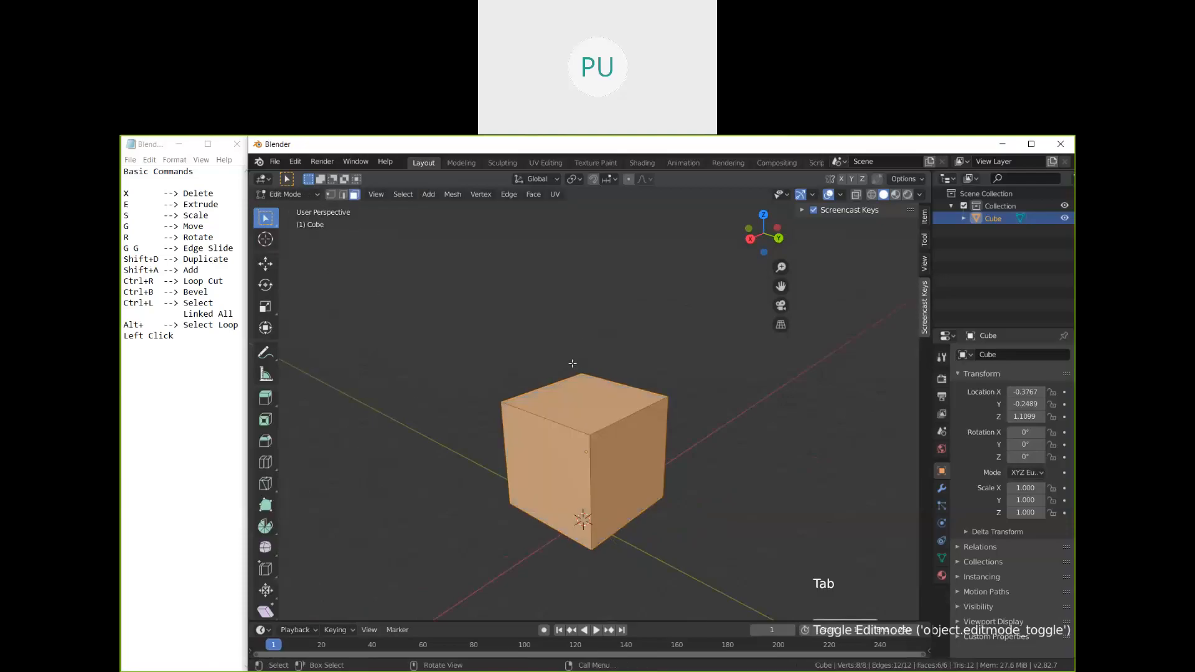
pyautogui.press('Tab')
pyautogui.moveTo(805, 391); pyautogui.dragTo(729, 436, button='middle')
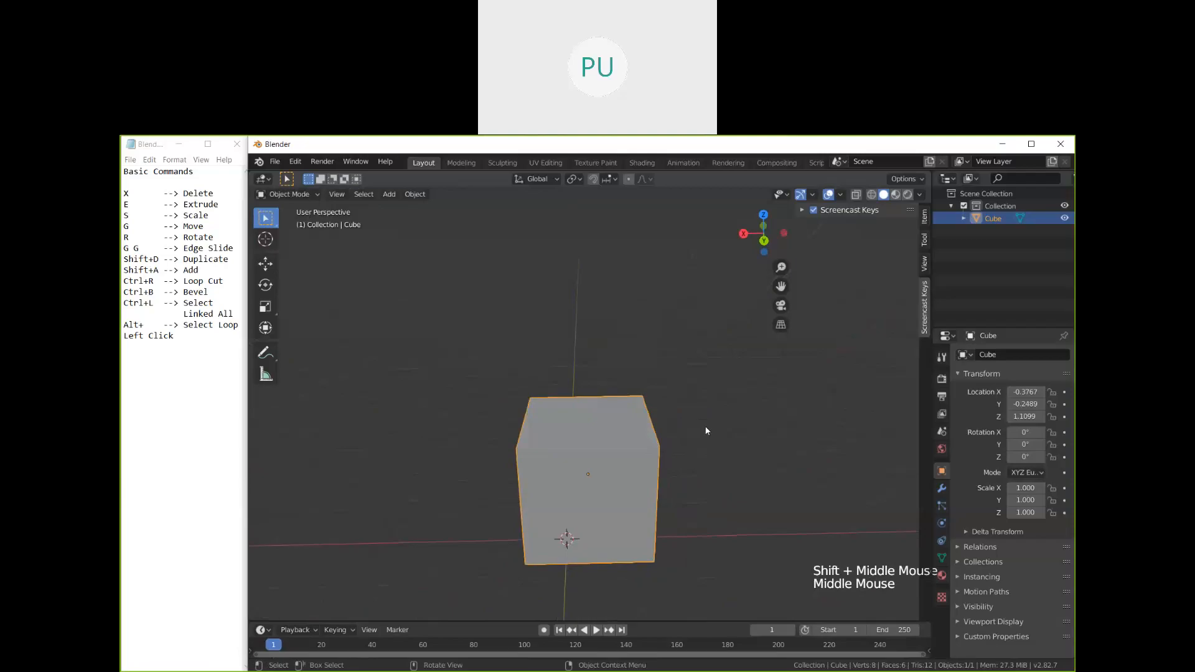
# Step: In Edit Mode, switch to vertex selection and select the four corner vertices of the cube's top face
pyautogui.press('Tab')
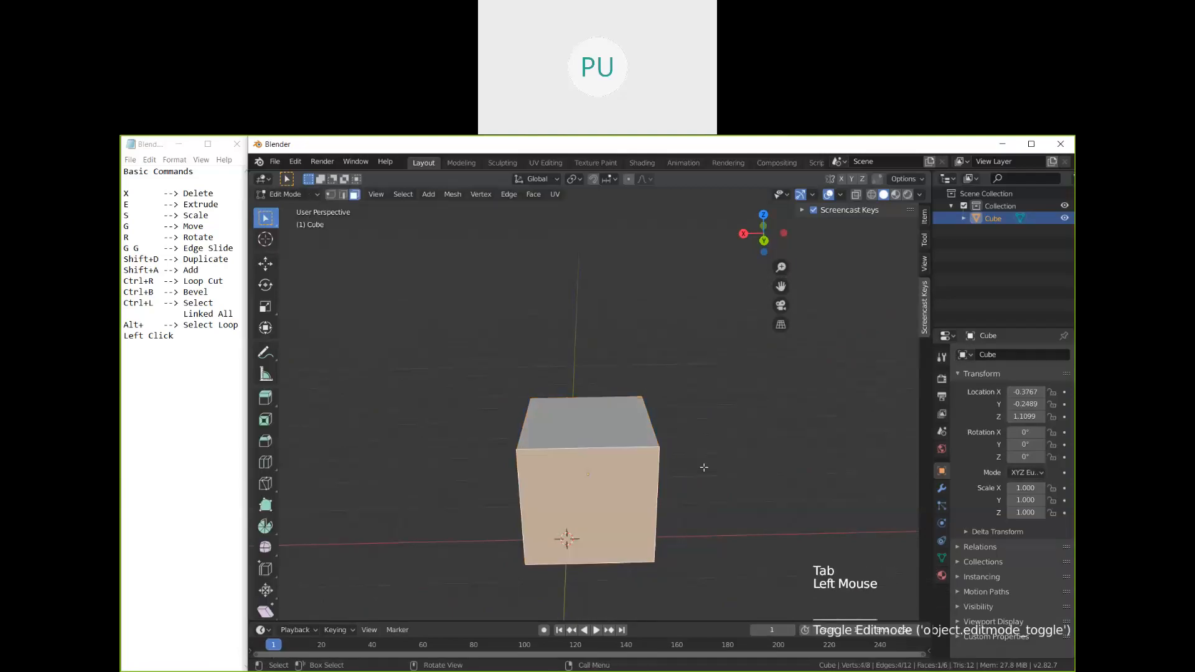
pyautogui.click(620, 421)
pyautogui.click(330, 194)
pyautogui.click(526, 440)
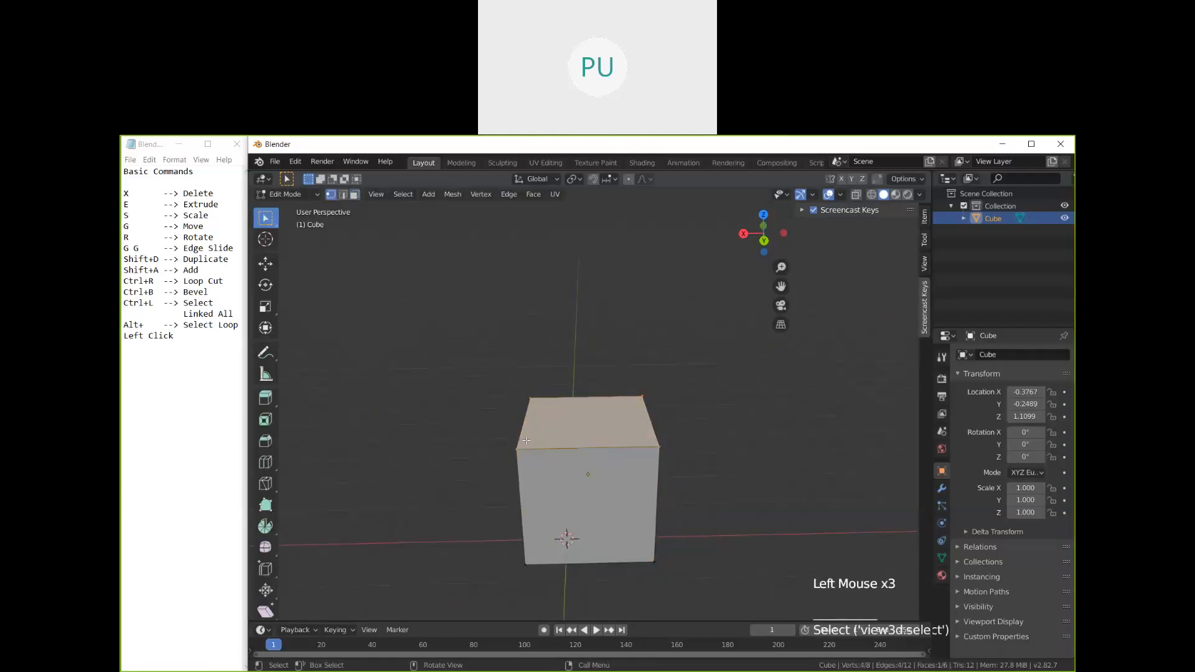
pyautogui.click(518, 448)
pyautogui.keyDown('shift'); pyautogui.click(530, 398); pyautogui.keyUp('shift')
pyautogui.keyDown('shift'); pyautogui.click(643, 396); pyautogui.keyUp('shift')
pyautogui.keyDown('shift'); pyautogui.click(660, 447); pyautogui.keyUp('shift')
pyautogui.moveTo(685, 458); pyautogui.dragTo(732, 458, button='middle')
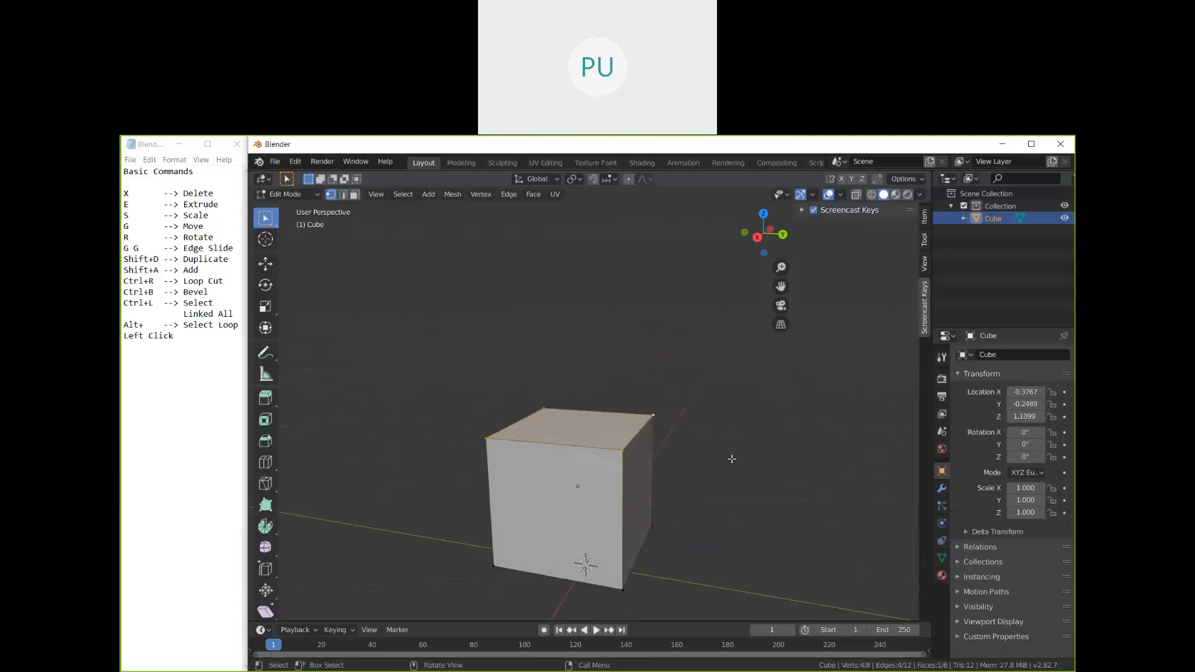
# Step: Extrude the cube's top face upward by about 1.18 m
pyautogui.press('e')
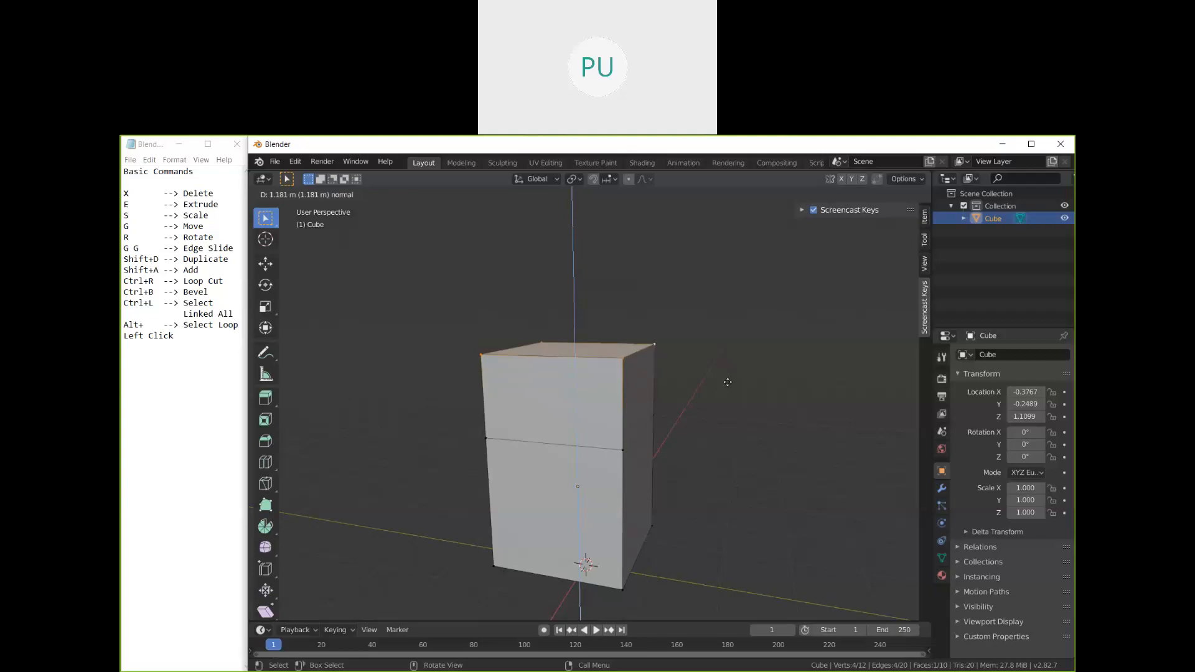
pyautogui.click(727, 382)
pyautogui.moveTo(729, 401)
pyautogui.mouseDown(button='middle')
pyautogui.moveTo(689, 413)
pyautogui.moveTo(764, 512)
pyautogui.moveTo(765, 466)
pyautogui.moveTo(669, 432)
pyautogui.moveTo(633, 389)
pyautogui.moveTo(642, 403)
pyautogui.moveTo(734, 408)
pyautogui.mouseUp(button='middle')
# Step: Scale the extruded top face until it flares slightly wider than the body, and return to Object Mode
pyautogui.press('s')
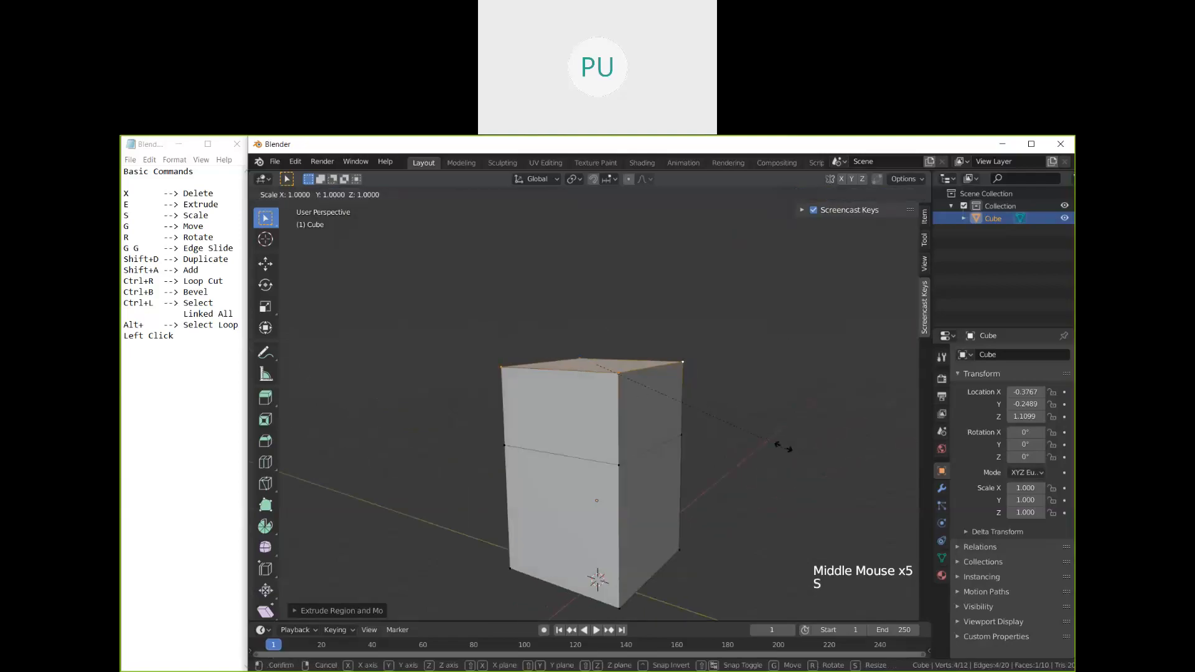
pyautogui.click(750, 426)
pyautogui.press('s')
pyautogui.click(504, 424)
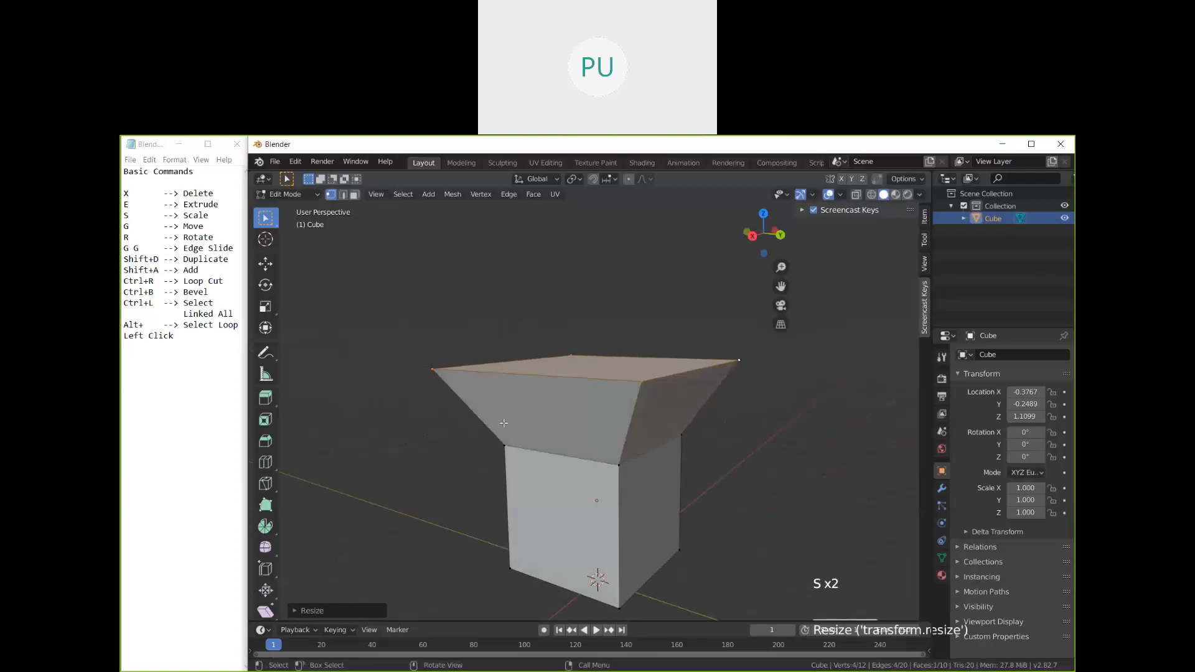
pyautogui.press('s')
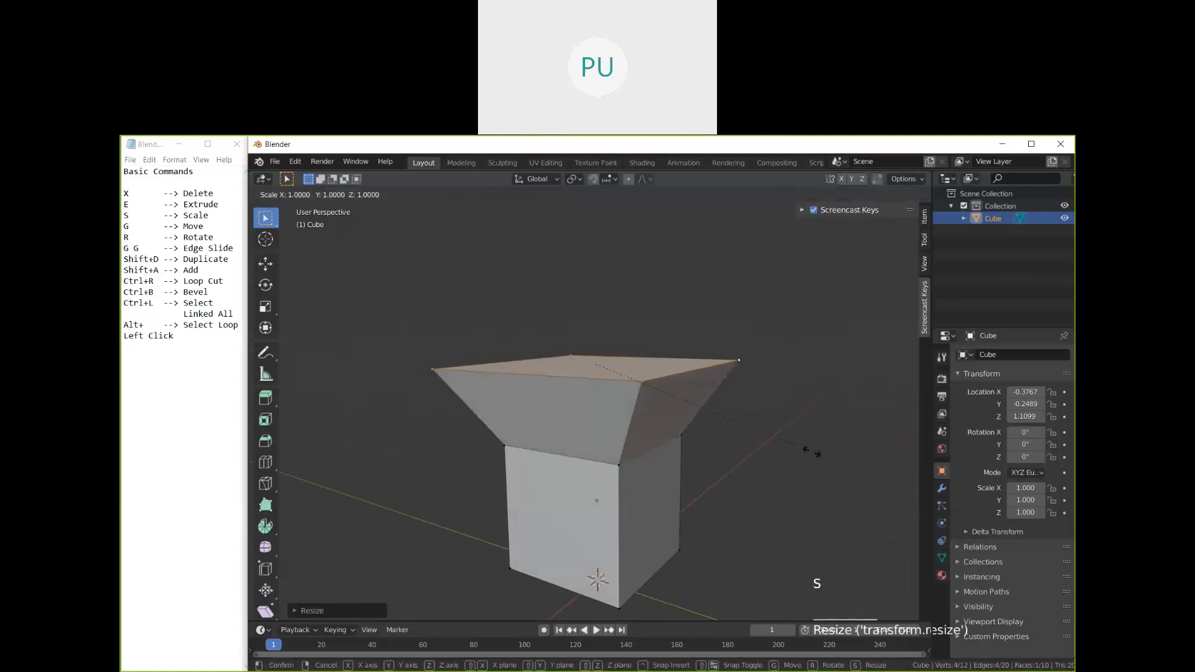
pyautogui.click(748, 422)
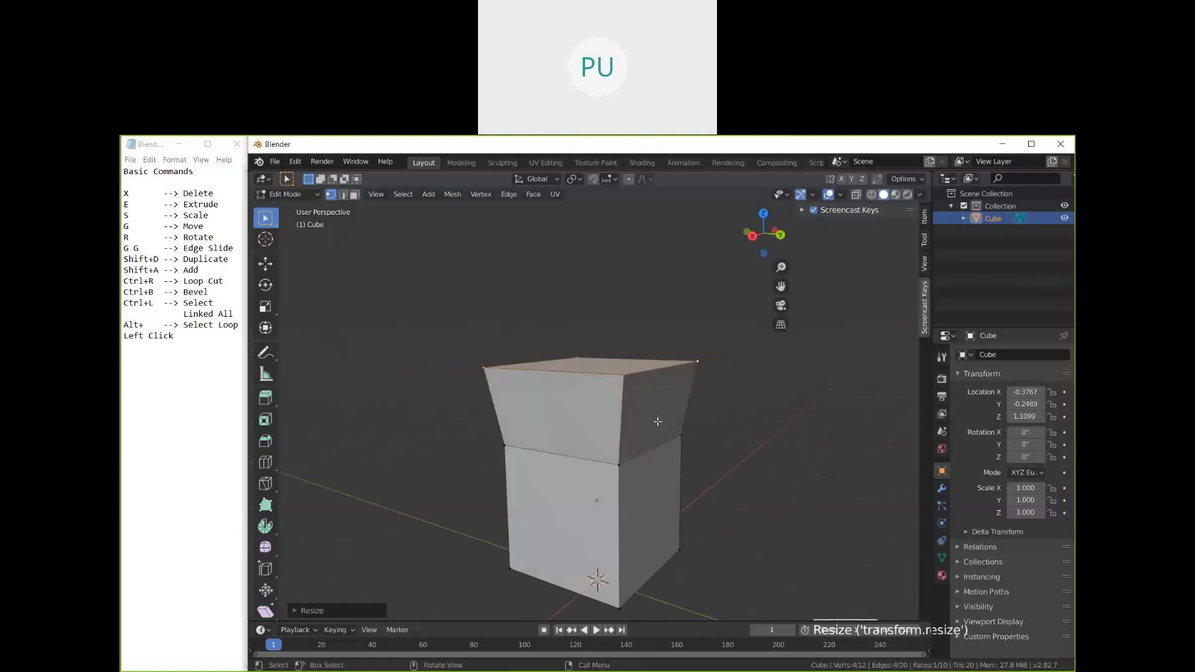
pyautogui.press('Tab')
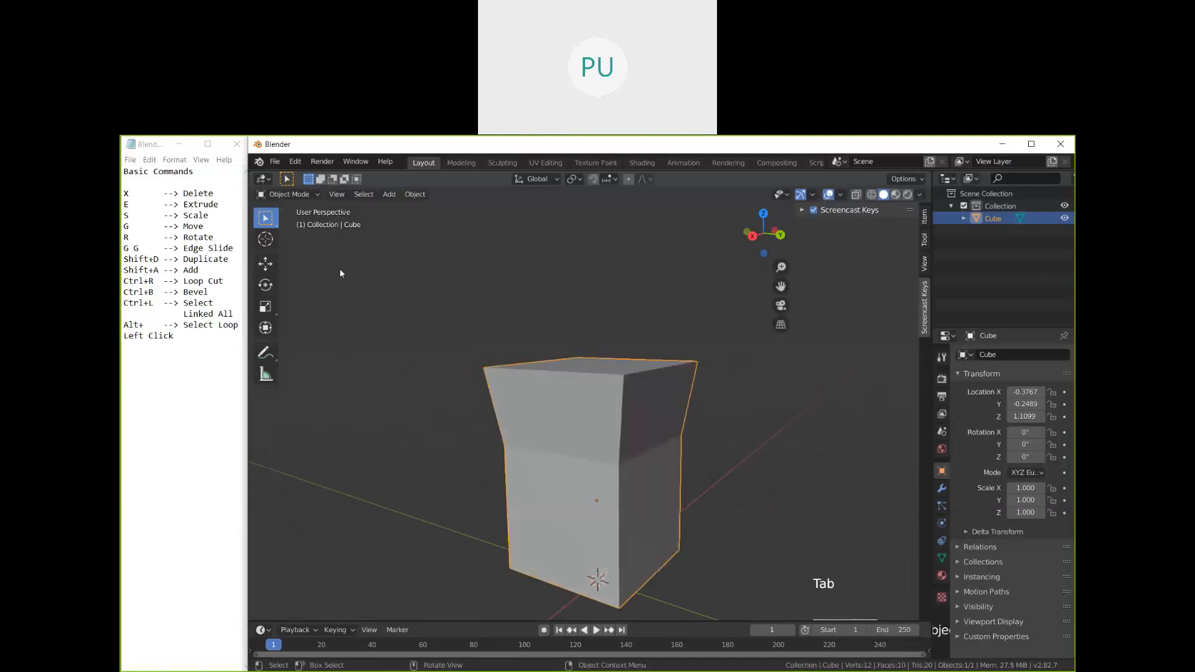
# Step: Scale the whole object down uniformly to about 0.784
pyautogui.moveTo(726, 499); pyautogui.dragTo(692, 435, button='middle')
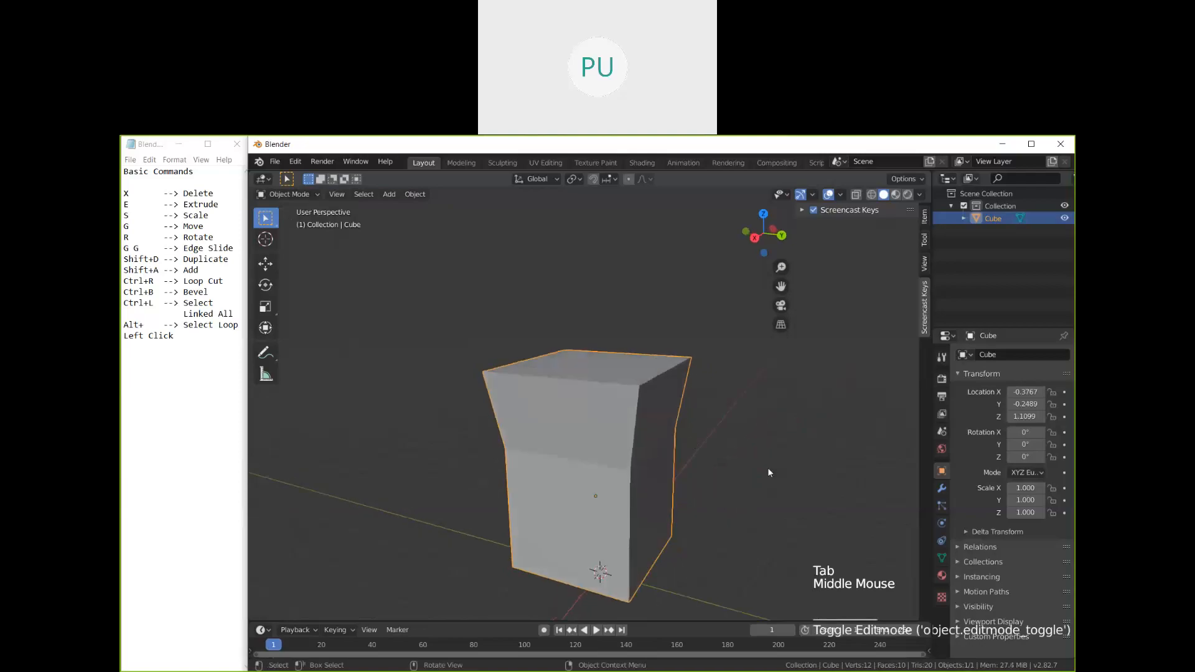
pyautogui.keyDown('shift'); pyautogui.moveTo(729, 476); pyautogui.dragTo(691, 415, button='middle'); pyautogui.keyUp('shift')
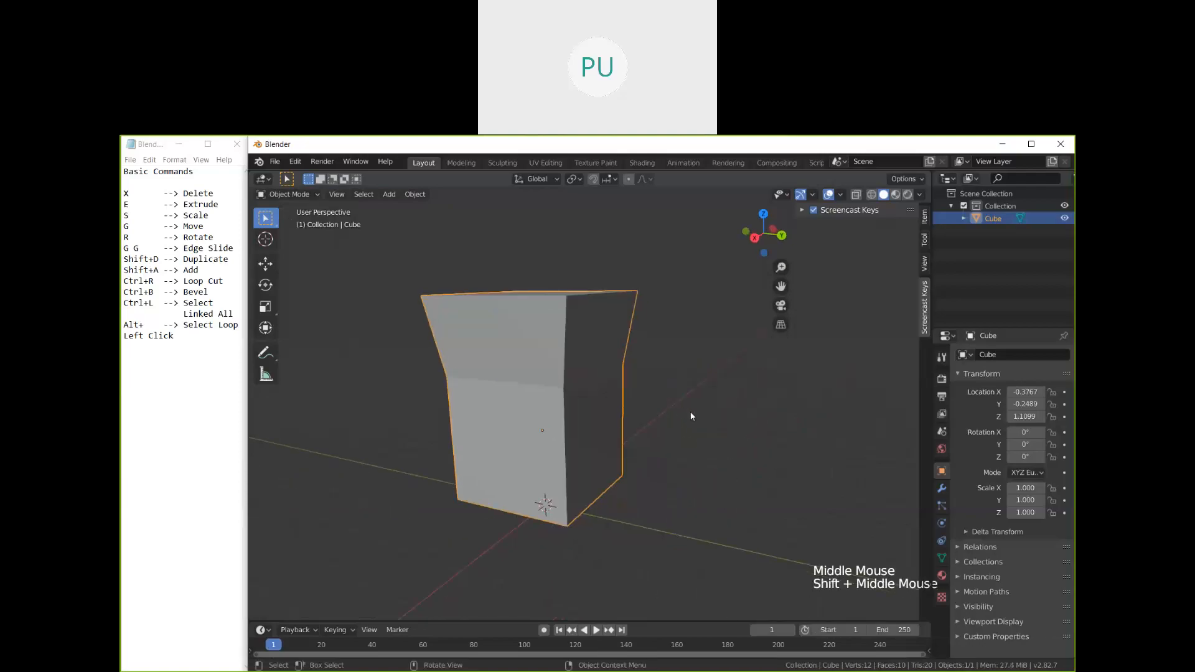
pyautogui.press('s')
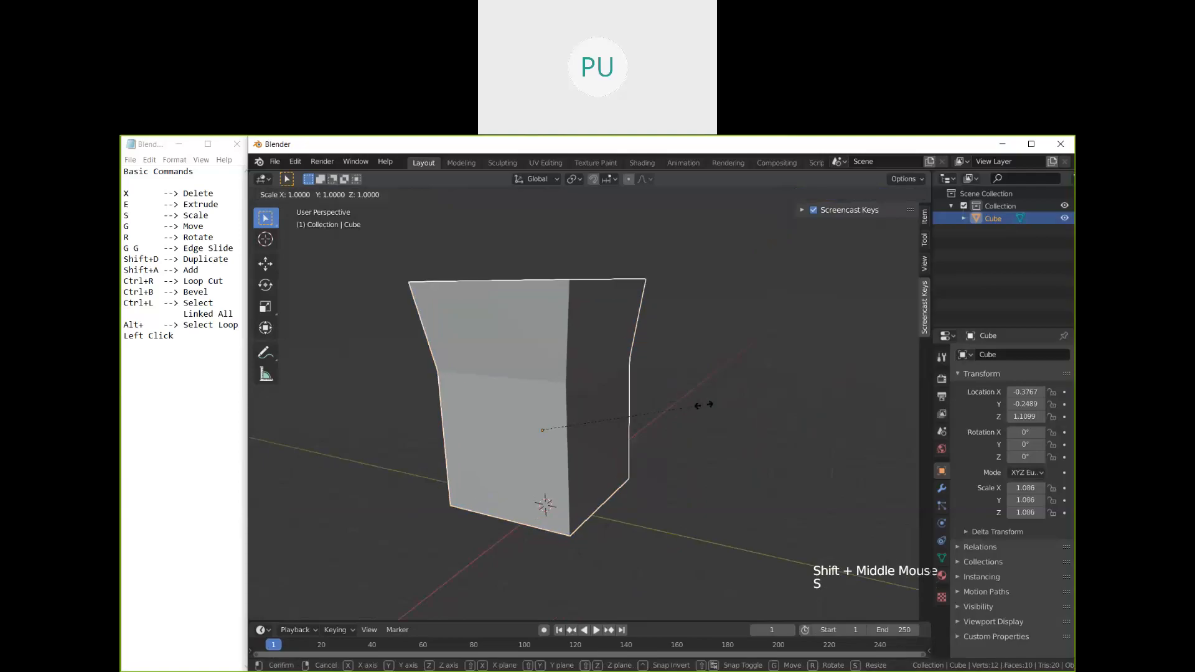
pyautogui.click(659, 411)
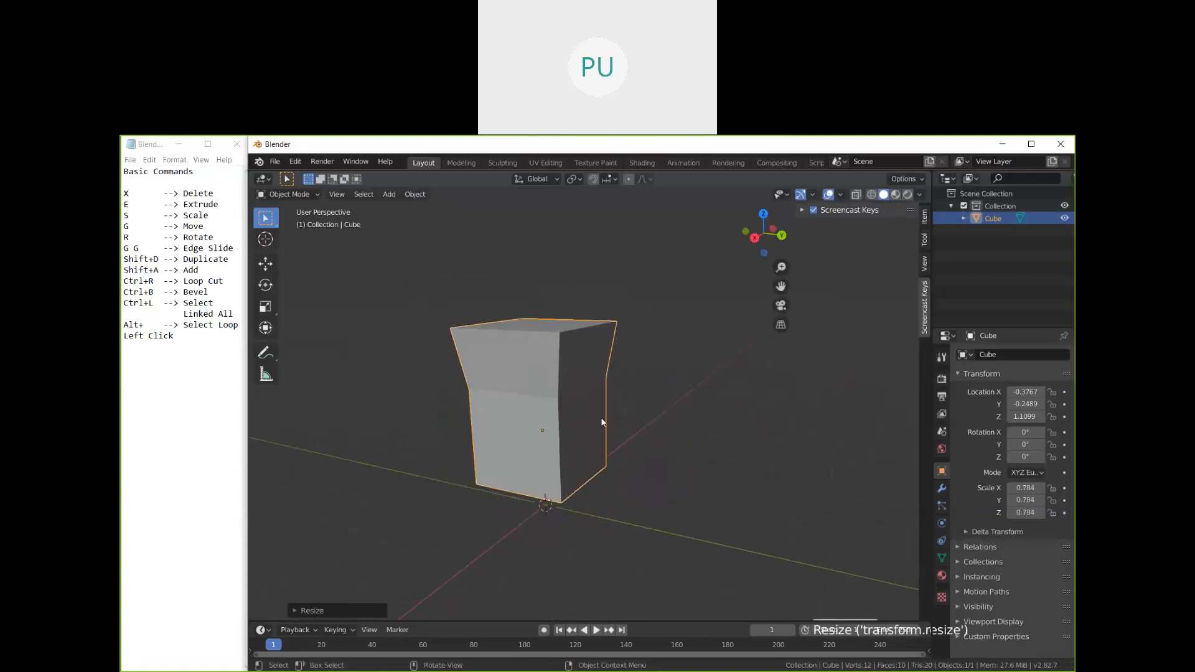
pyautogui.moveTo(602, 422); pyautogui.dragTo(593, 422, button='middle')
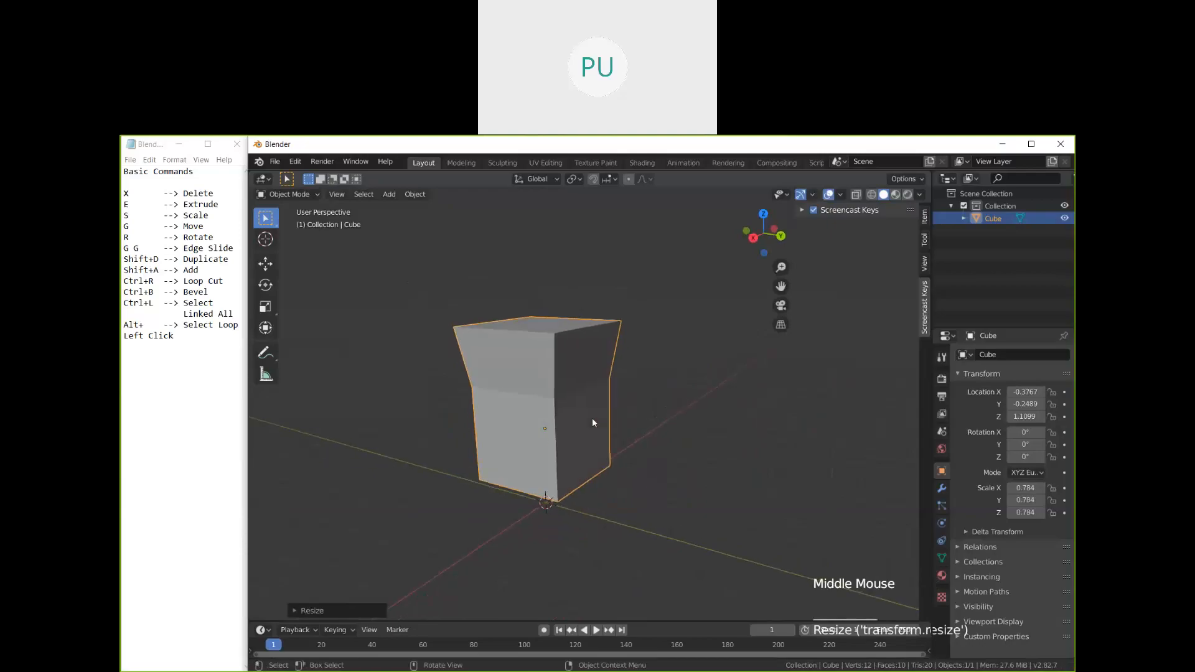
pyautogui.press('s')
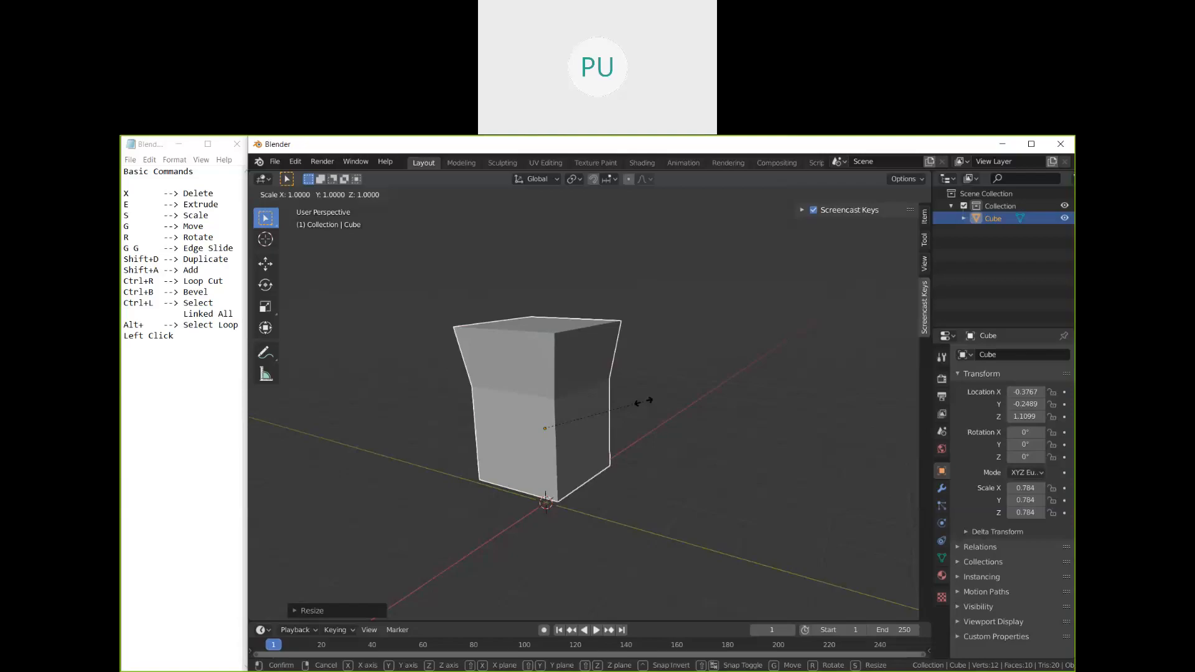
pyautogui.click(643, 402)
# Step: Stretch the object along global X to a scale of about 1.485 and along global Y to about 1.016
pyautogui.press('s')
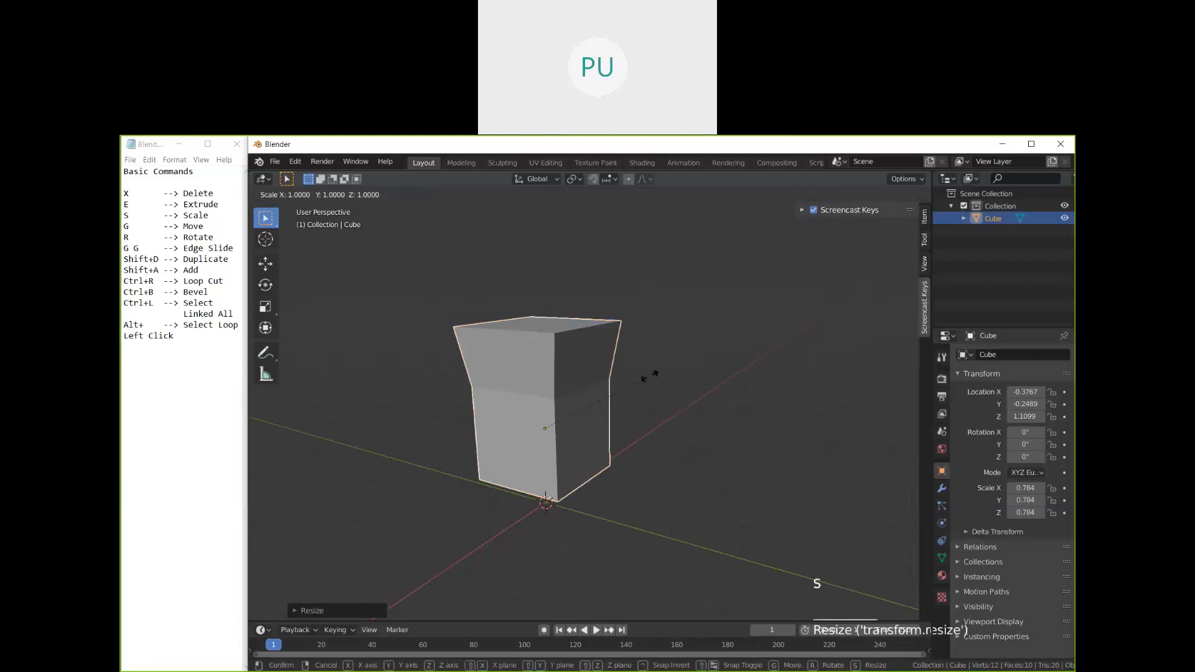
pyautogui.press('x')
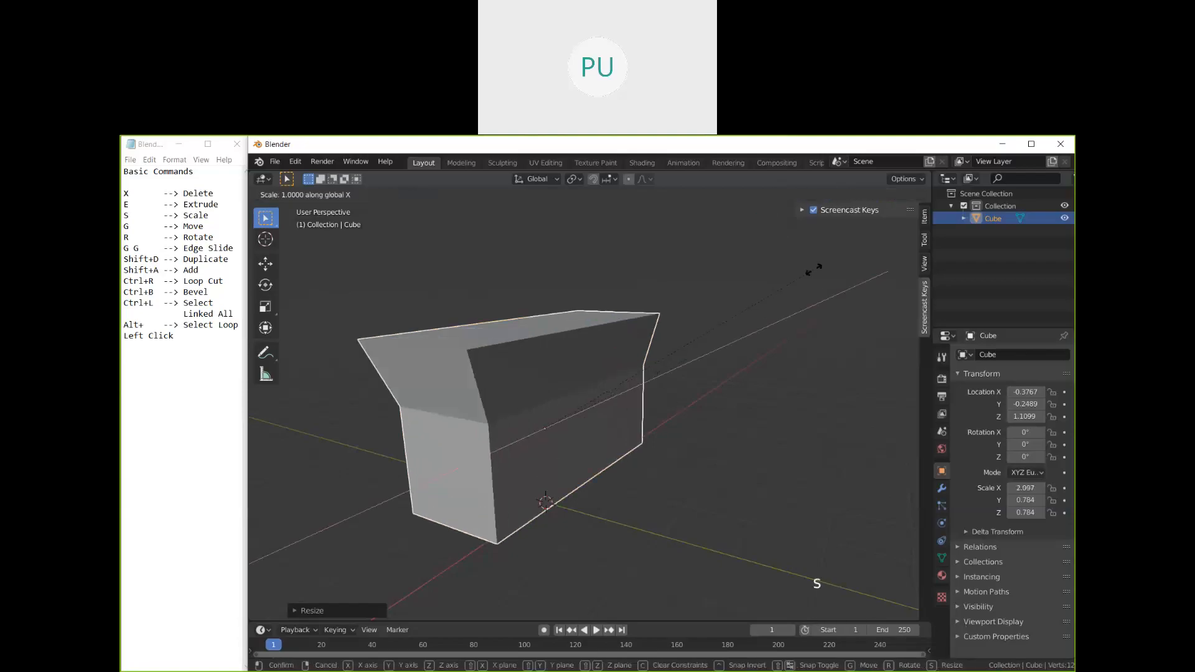
pyautogui.click(730, 308)
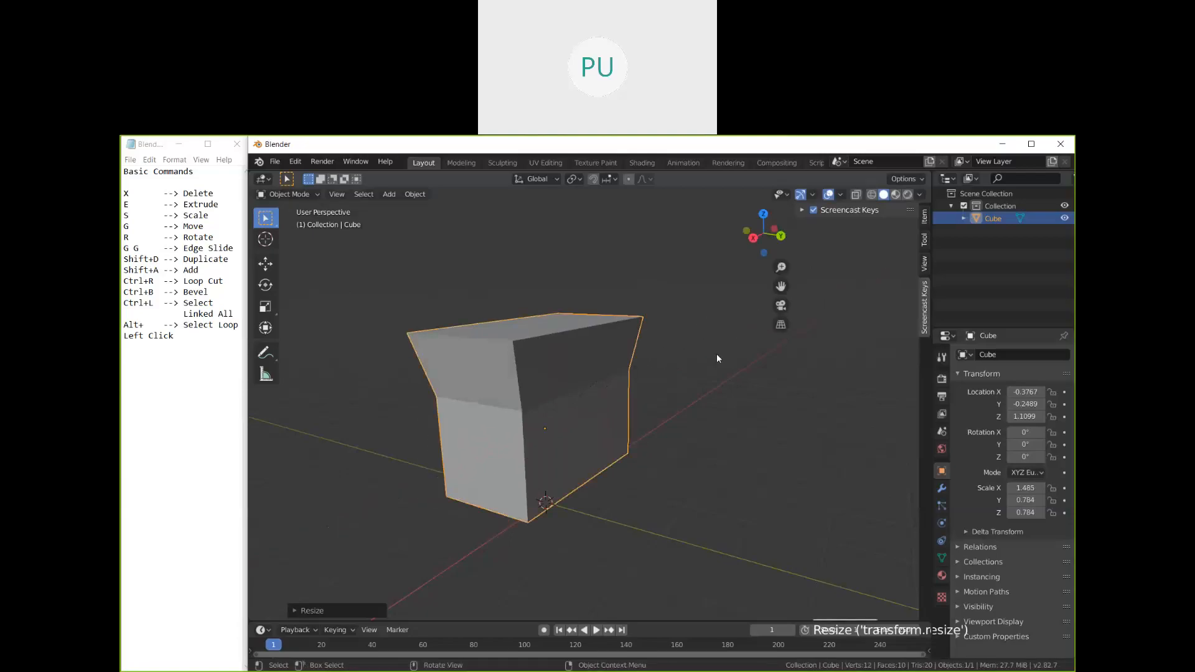
pyautogui.press('s')
pyautogui.press('y')
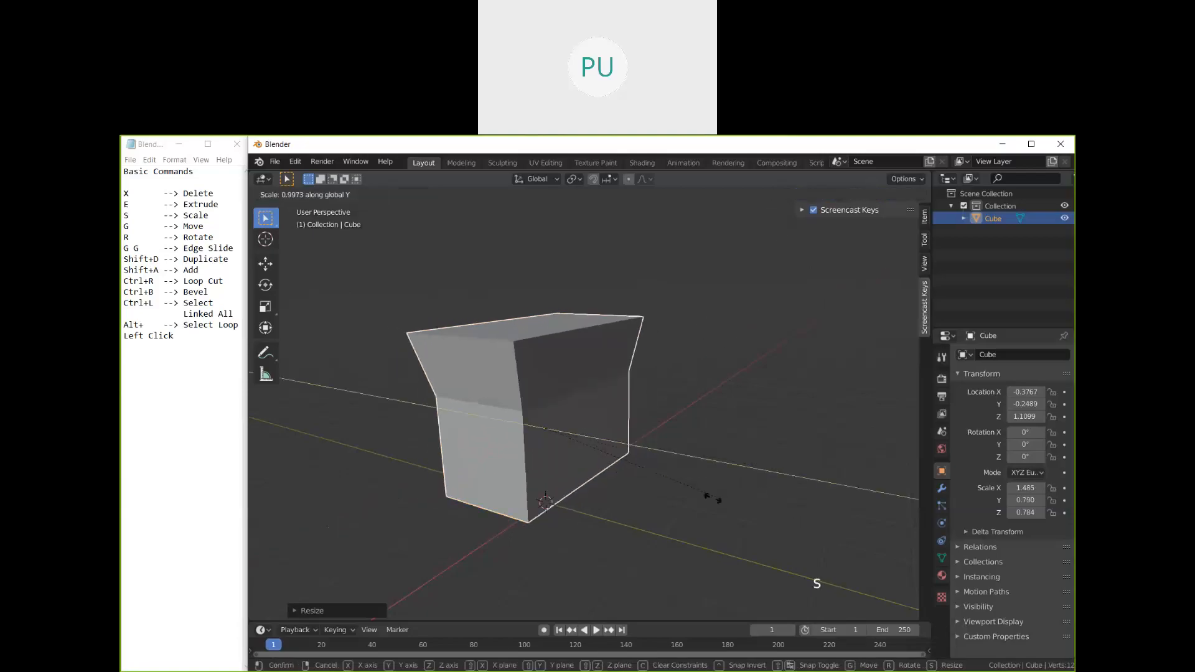
pyautogui.click(765, 527)
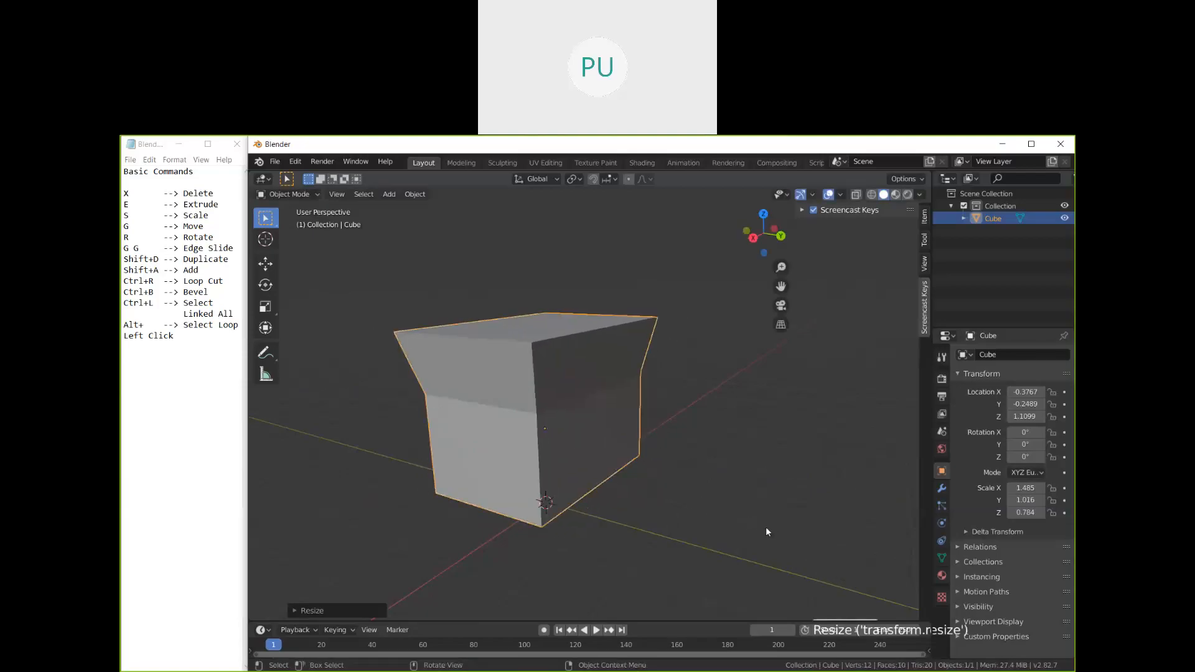
# Step: Stretch the object along global Z to a scale of about 0.885
pyautogui.press('s')
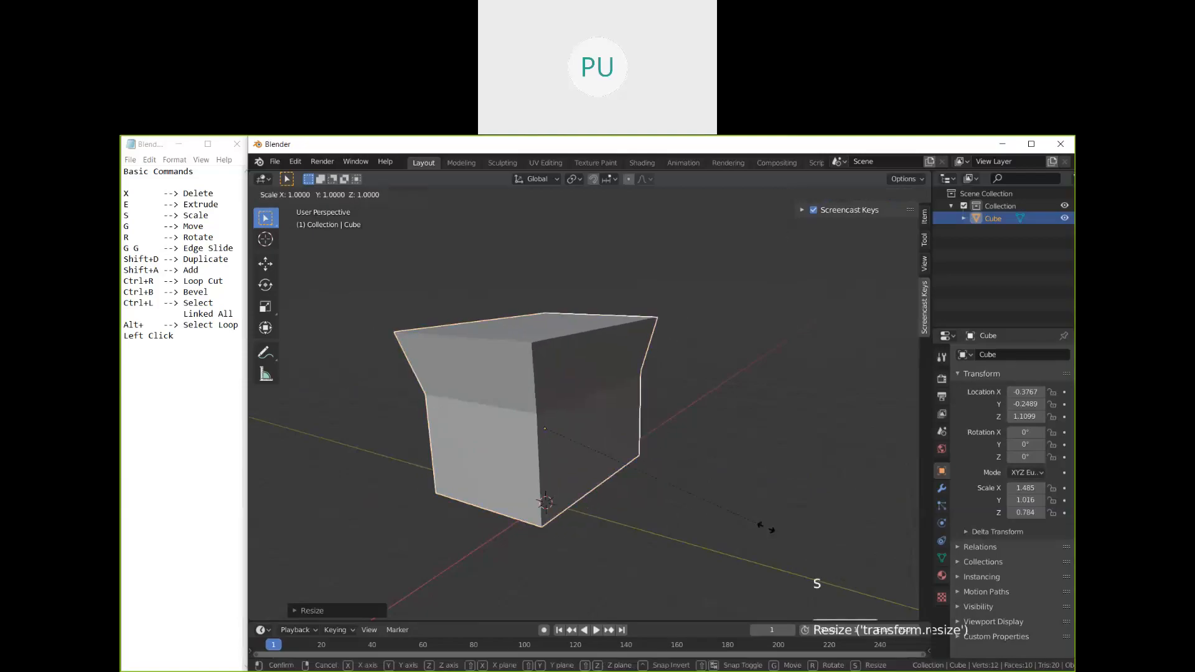
pyautogui.press('z')
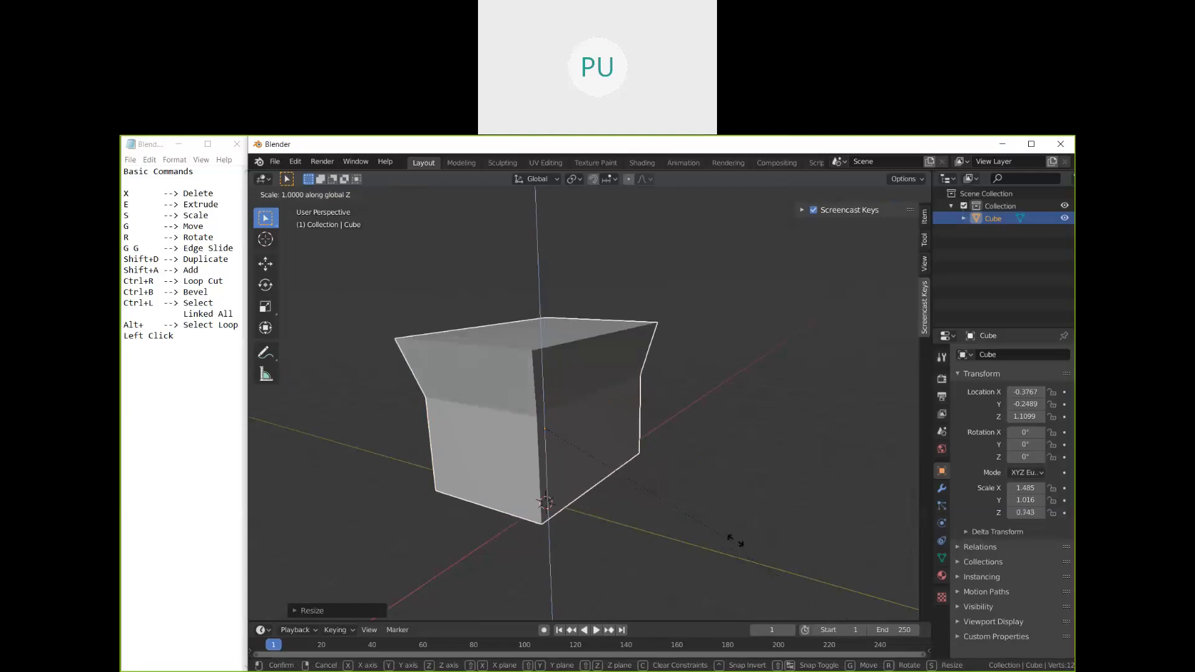
pyautogui.click(775, 575)
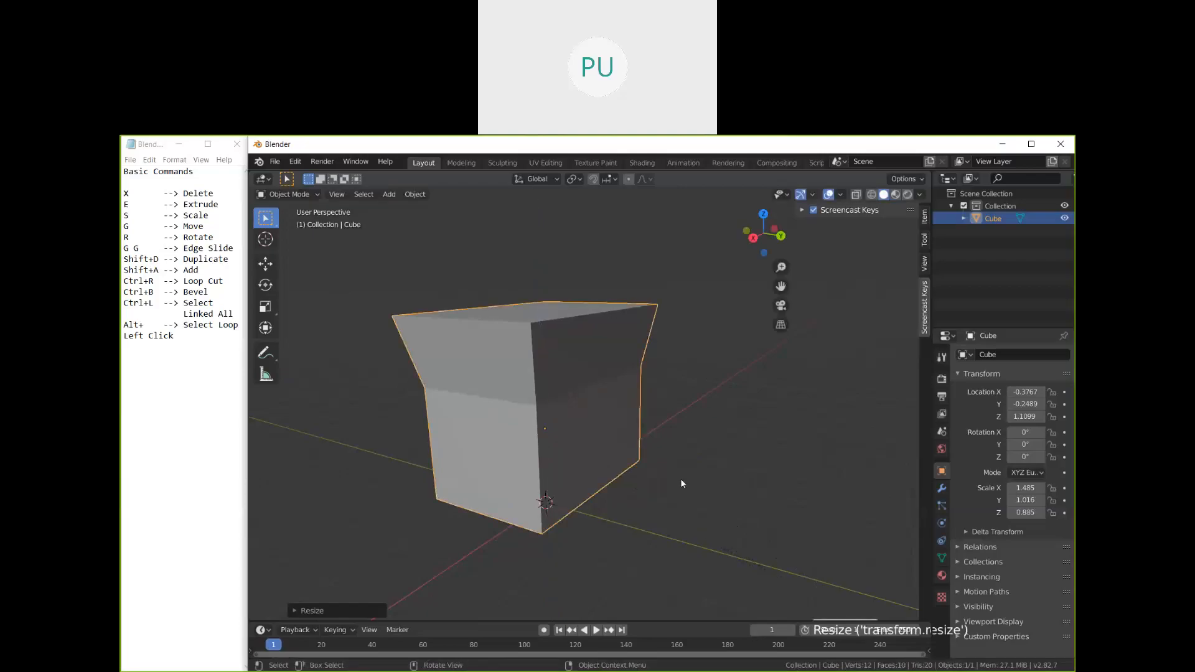
# Step: Try rotating the object freely by about 42°, and undo the rotation
pyautogui.moveTo(680, 492); pyautogui.dragTo(627, 422, button='middle')
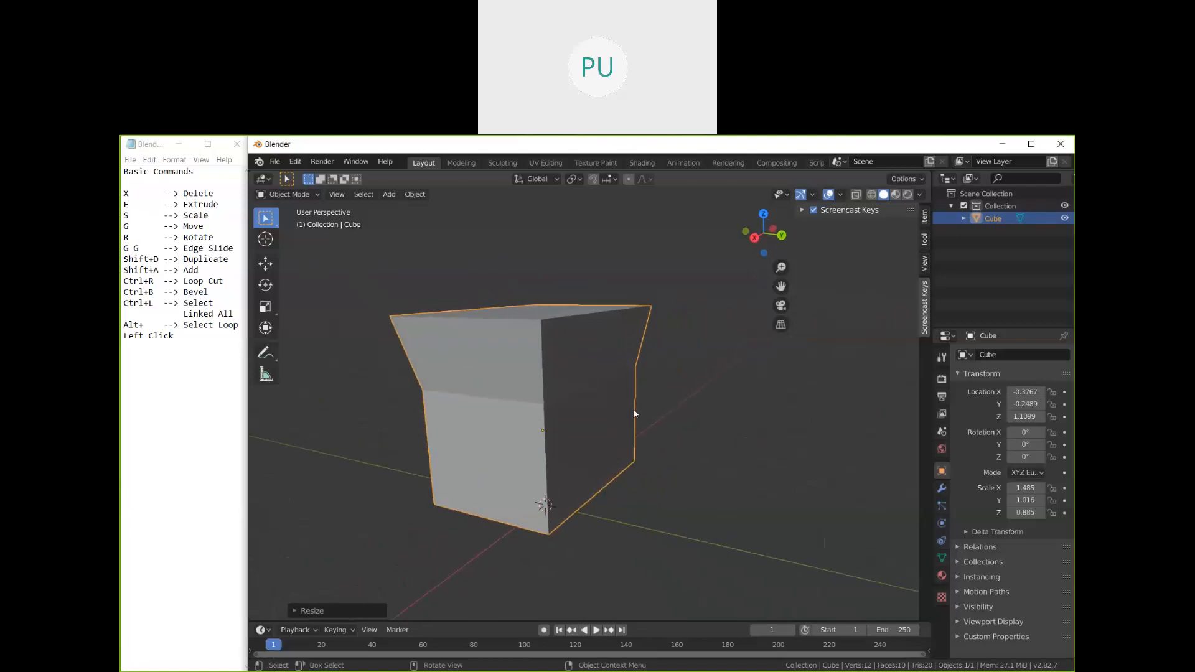
pyautogui.moveTo(635, 413)
pyautogui.mouseDown(button='middle')
pyautogui.moveTo(591, 400)
pyautogui.moveTo(652, 416)
pyautogui.moveTo(635, 394)
pyautogui.mouseUp(button='middle')
pyautogui.scroll(-2, 648, 395)
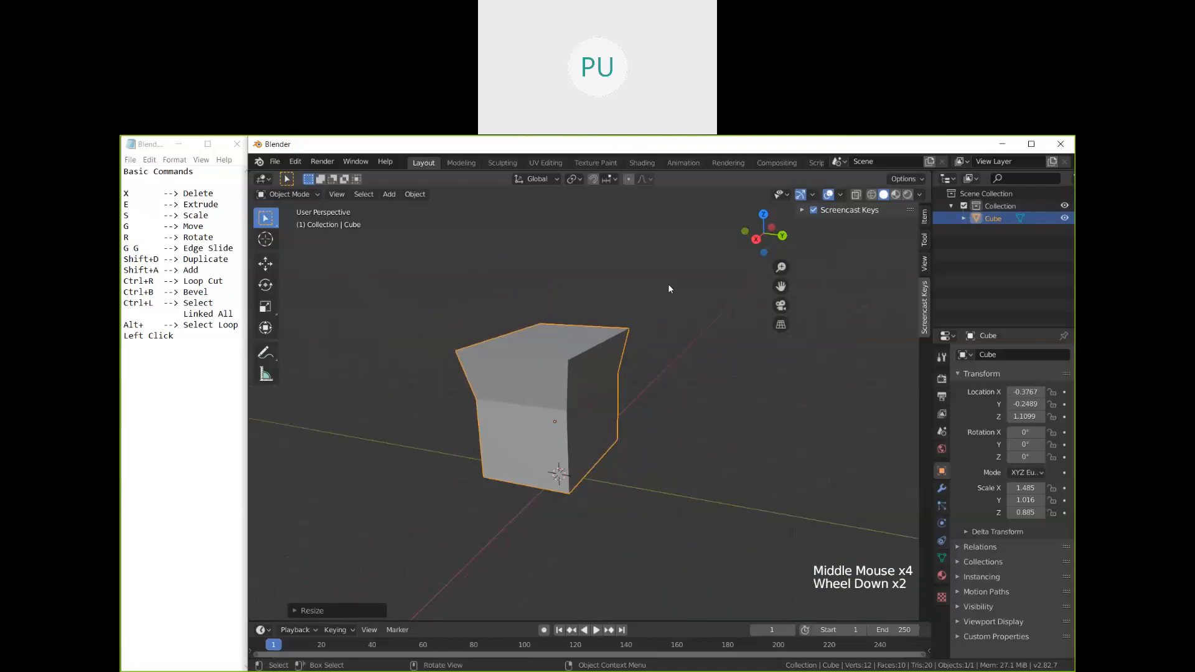
pyautogui.press('r')
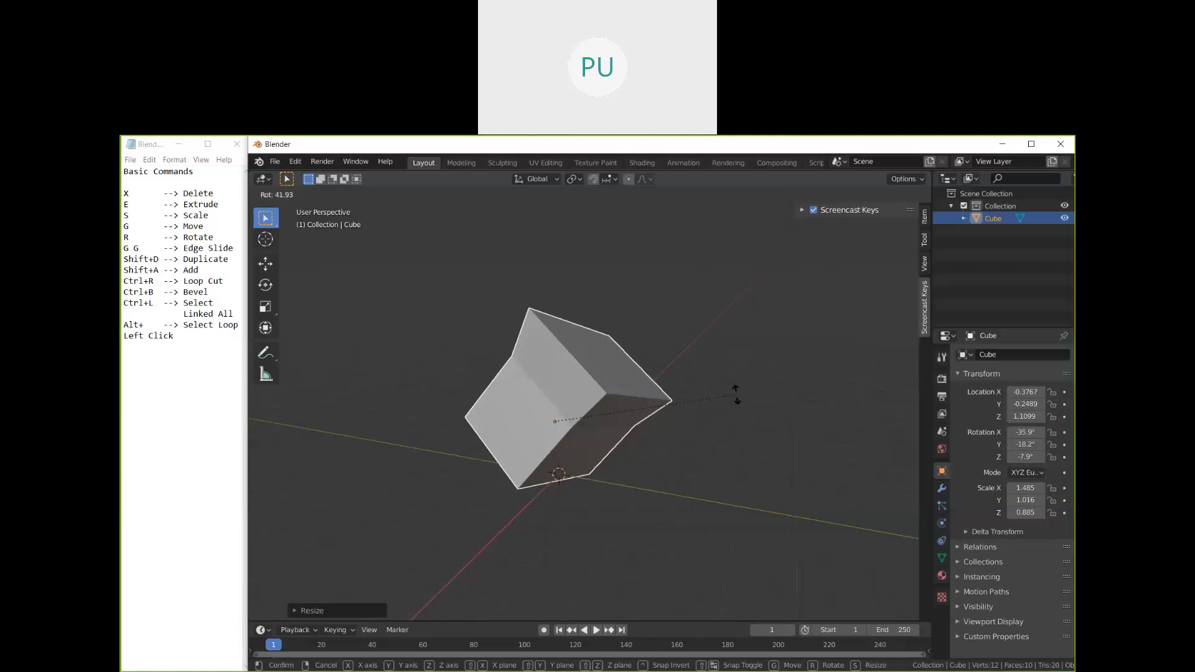
pyautogui.click(737, 395)
pyautogui.hotkey('ctrl', 'z')
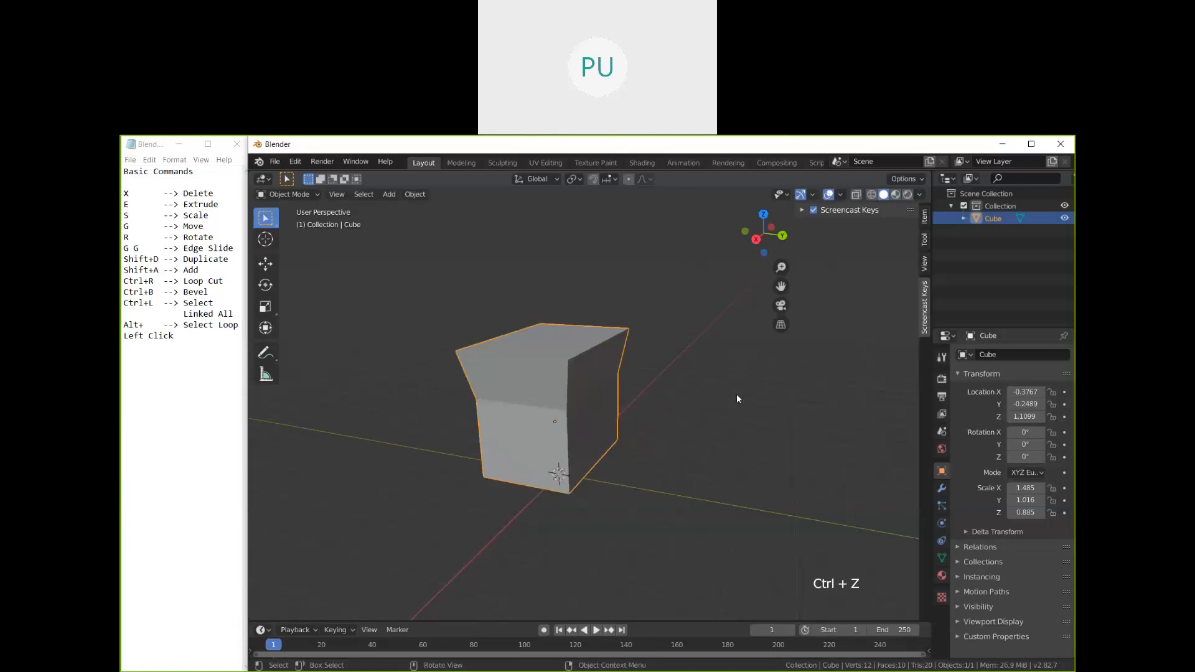
# Step: In Edit Mode, select the four corner vertices of the flared top and delete them
pyautogui.scroll(2, 634, 386)
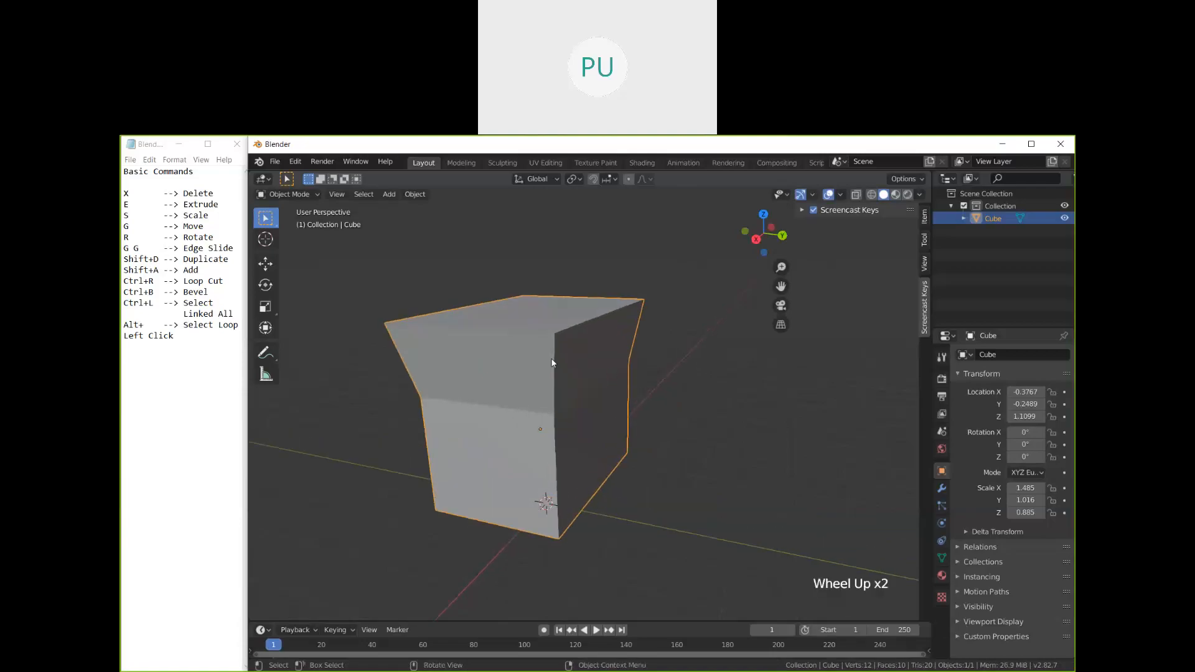
pyautogui.press('Tab')
pyautogui.click(484, 263)
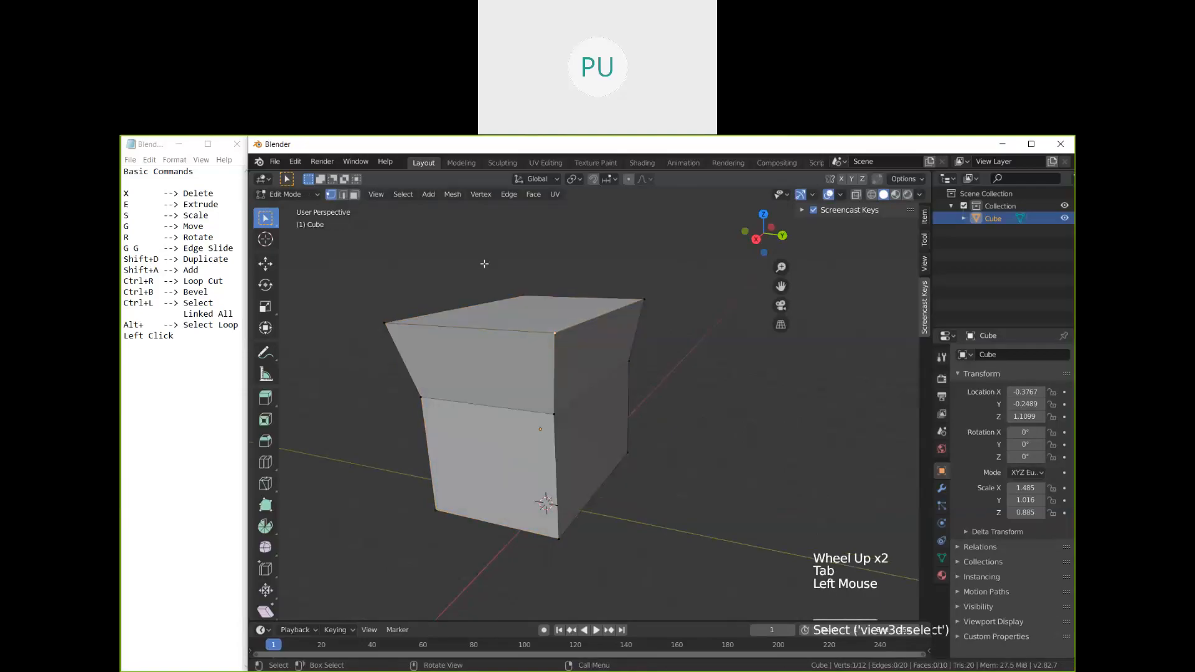
pyautogui.keyDown('shift'); pyautogui.click(644, 300); pyautogui.keyUp('shift')
pyautogui.keyDown('shift'); pyautogui.click(523, 296); pyautogui.keyUp('shift')
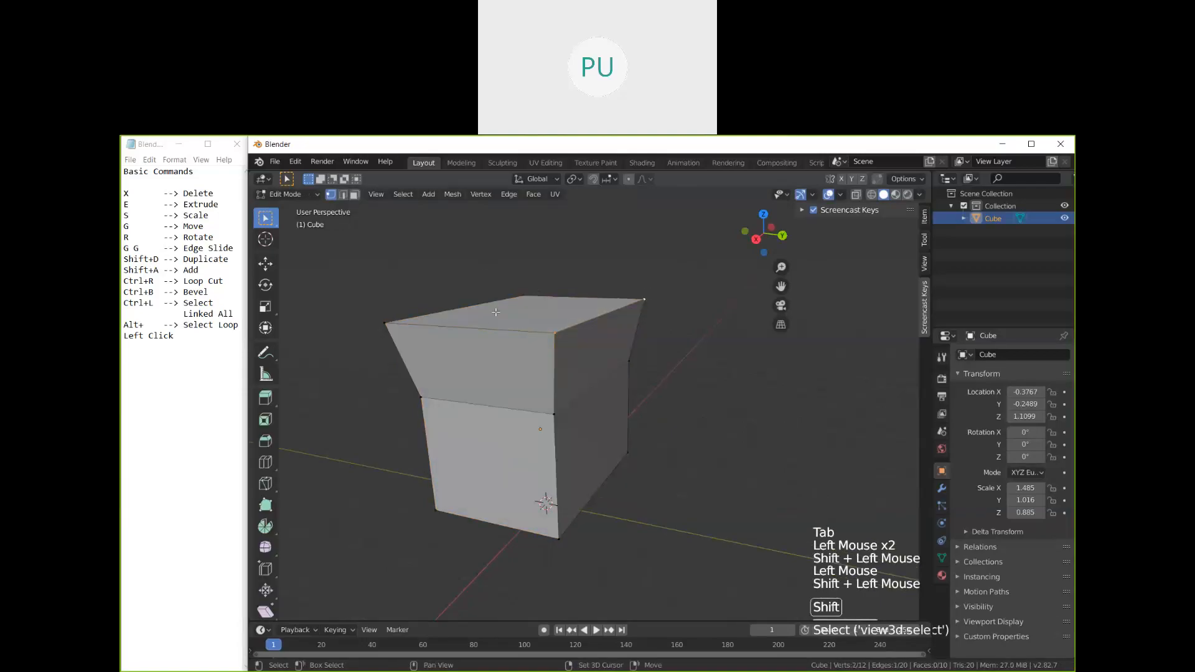
pyautogui.keyDown('shift'); pyautogui.click(384, 323); pyautogui.keyUp('shift')
pyautogui.press('x')
pyautogui.click(522, 351)
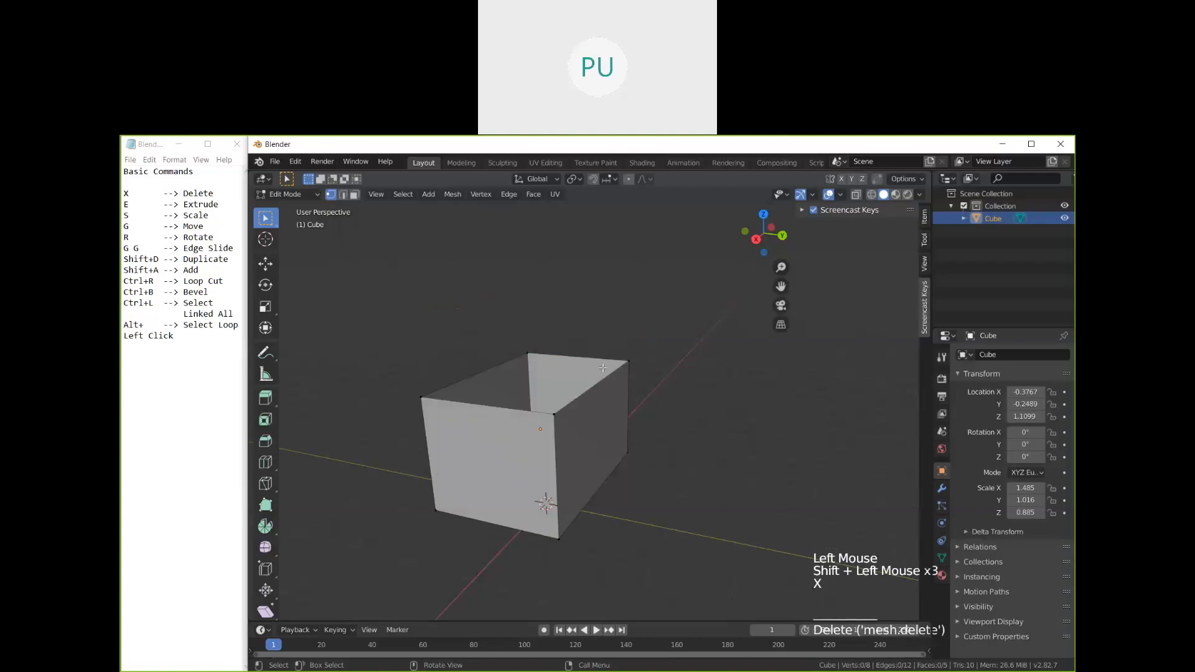
# Step: Fill the open top with a face across its four rim vertices, and return to Object Mode
pyautogui.moveTo(522, 352); pyautogui.dragTo(530, 352, button='middle')
pyautogui.click(565, 414)
pyautogui.keyDown('shift'); pyautogui.click(519, 354); pyautogui.keyUp('shift')
pyautogui.keyDown('shift'); pyautogui.click(626, 355); pyautogui.keyUp('shift')
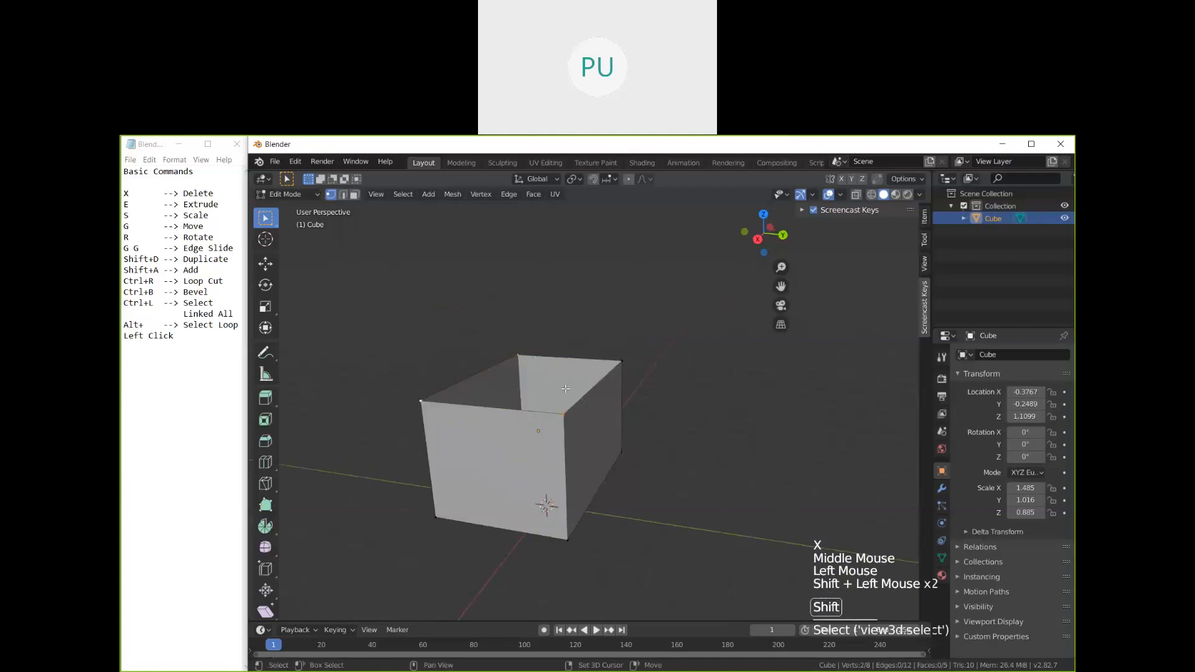
pyautogui.press('f')
pyautogui.press('Tab')
pyautogui.moveTo(565, 416)
pyautogui.mouseDown(button='middle')
pyautogui.moveTo(541, 420)
pyautogui.moveTo(582, 417)
pyautogui.mouseUp(button='middle')
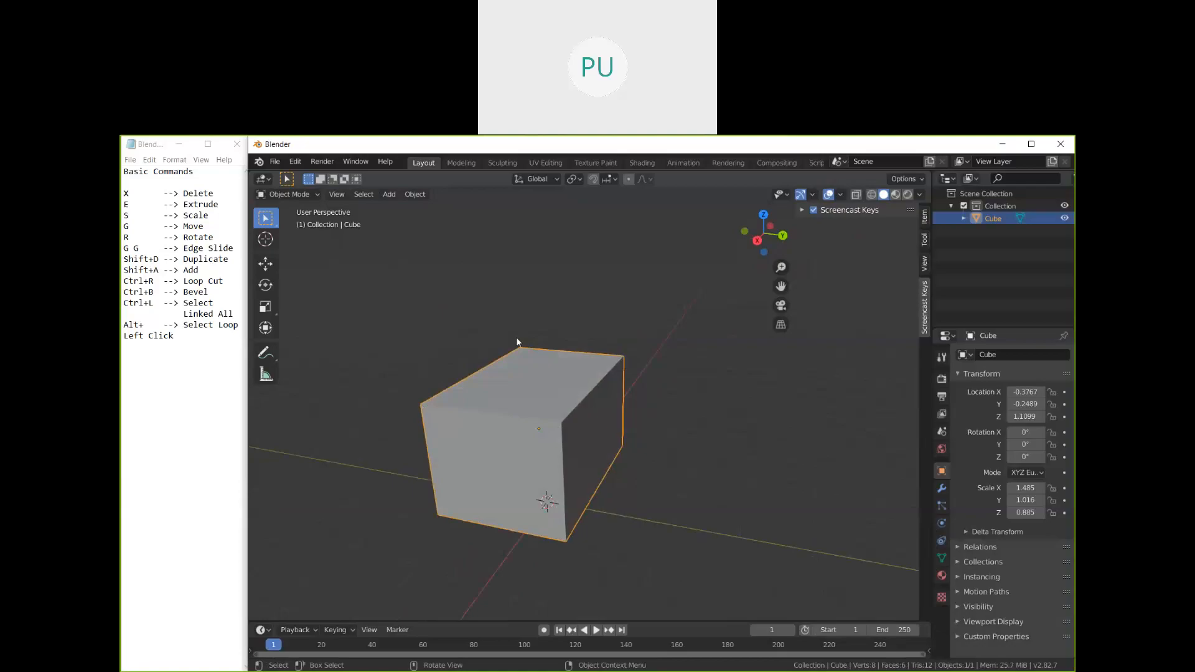
# Step: In Edit Mode, select the box's four top corner vertices, and highlight the Extrude line in the Basic Commands notes
pyautogui.moveTo(516, 338); pyautogui.dragTo(590, 422, button='middle')
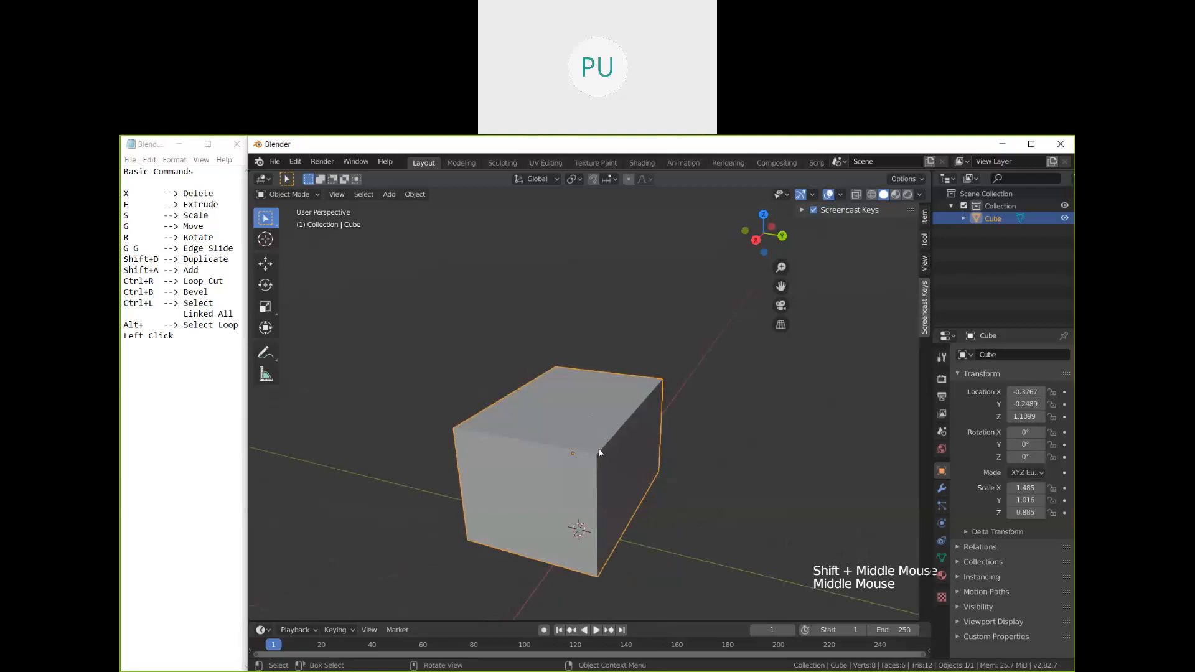
pyautogui.click(288, 194)
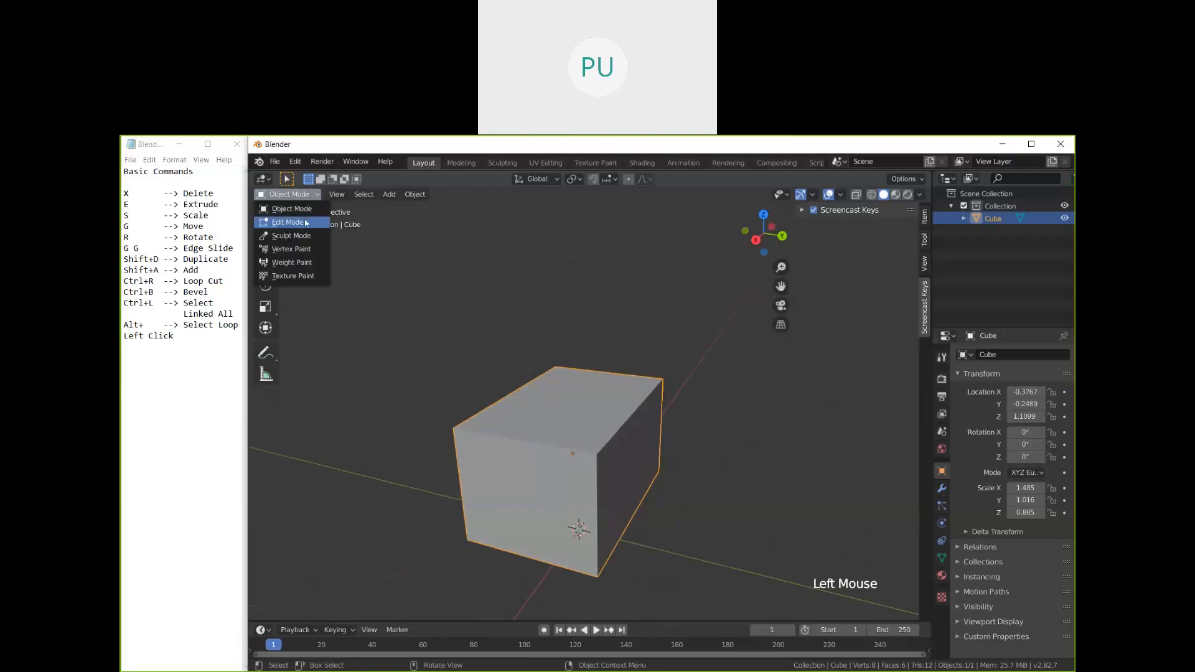
pyautogui.click(307, 213)
pyautogui.click(462, 426)
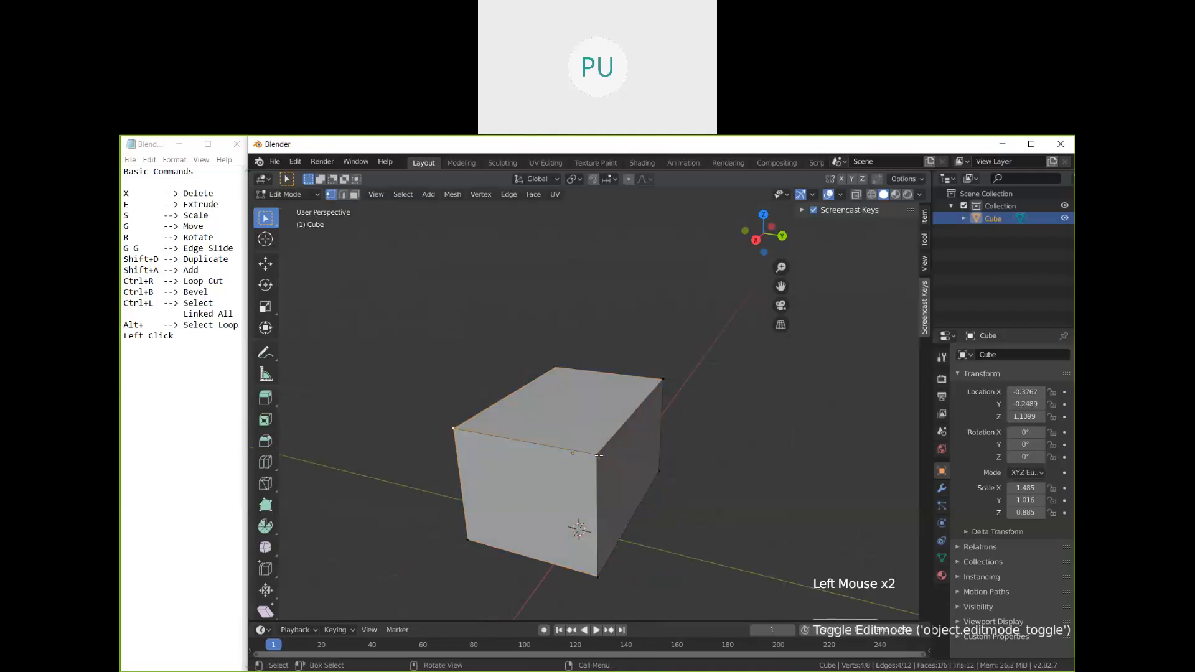
pyautogui.click(599, 456)
pyautogui.keyDown('shift'); pyautogui.click(664, 382); pyautogui.keyUp('shift')
pyautogui.keyDown('shift'); pyautogui.click(576, 366); pyautogui.keyUp('shift')
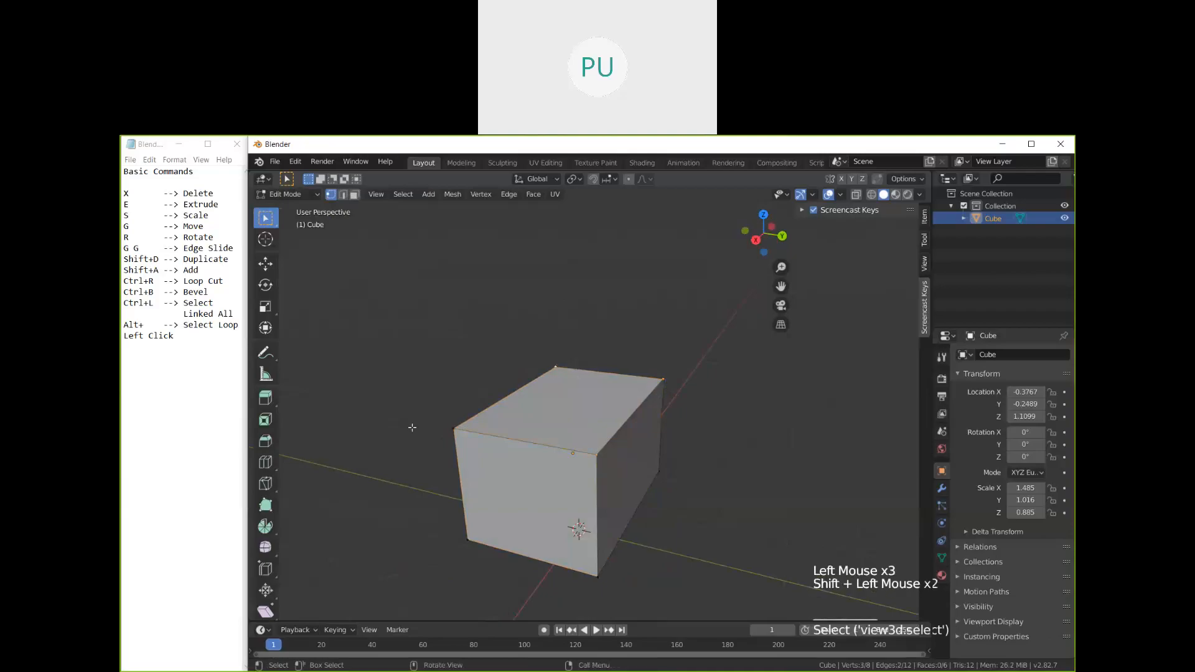
pyautogui.keyDown('shift'); pyautogui.click(453, 428); pyautogui.keyUp('shift')
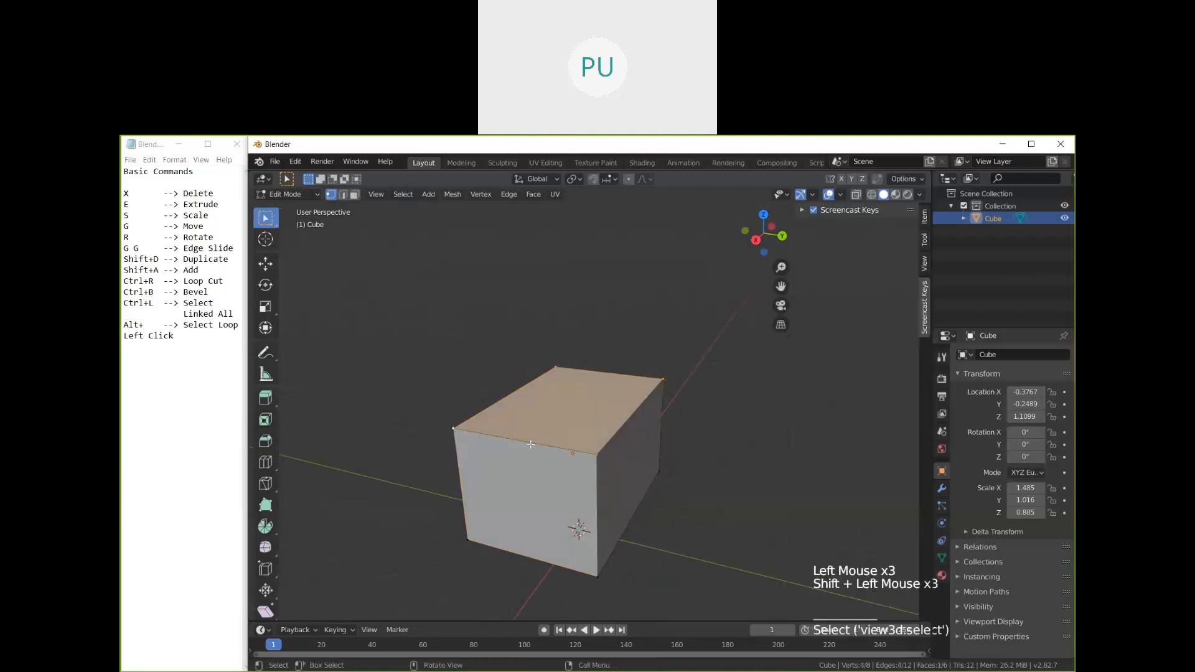
pyautogui.click(219, 204)
pyautogui.moveTo(219, 204); pyautogui.dragTo(124, 206)
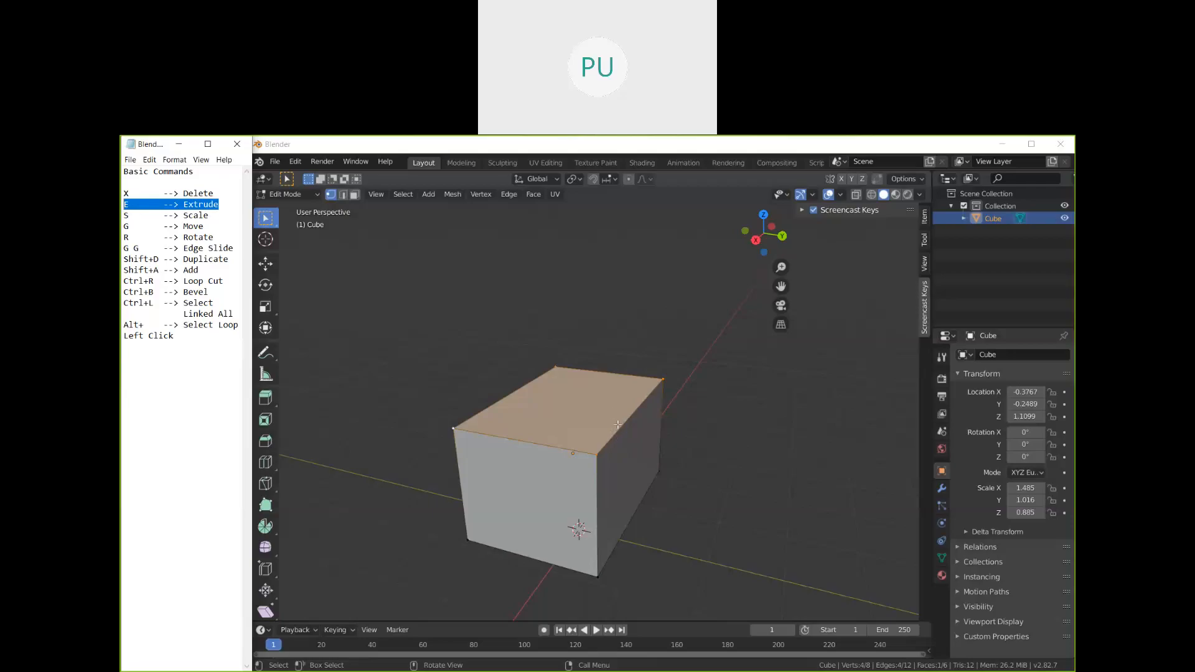
# Step: Reselect the box's four top vertices, extrude them upward, and return to Object Mode
pyautogui.click(589, 425)
pyautogui.click(456, 427)
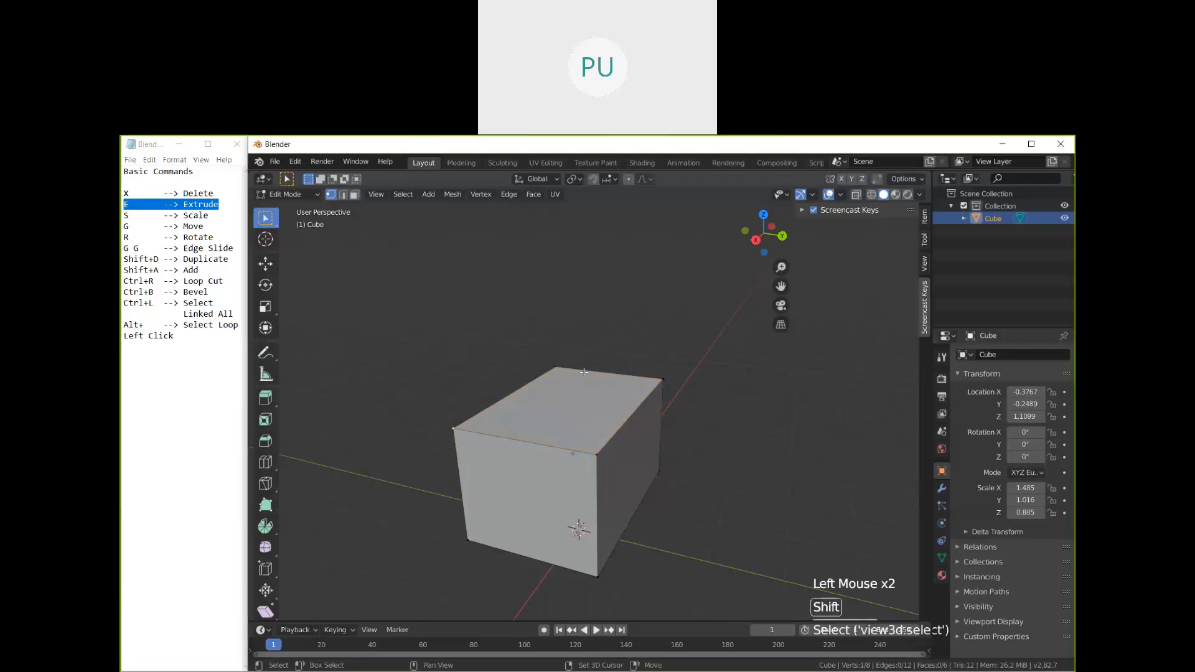
pyautogui.keyDown('shift'); pyautogui.click(555, 367); pyautogui.keyUp('shift')
pyautogui.keyDown('shift'); pyautogui.click(664, 378); pyautogui.keyUp('shift')
pyautogui.keyDown('shift'); pyautogui.click(598, 454); pyautogui.keyUp('shift')
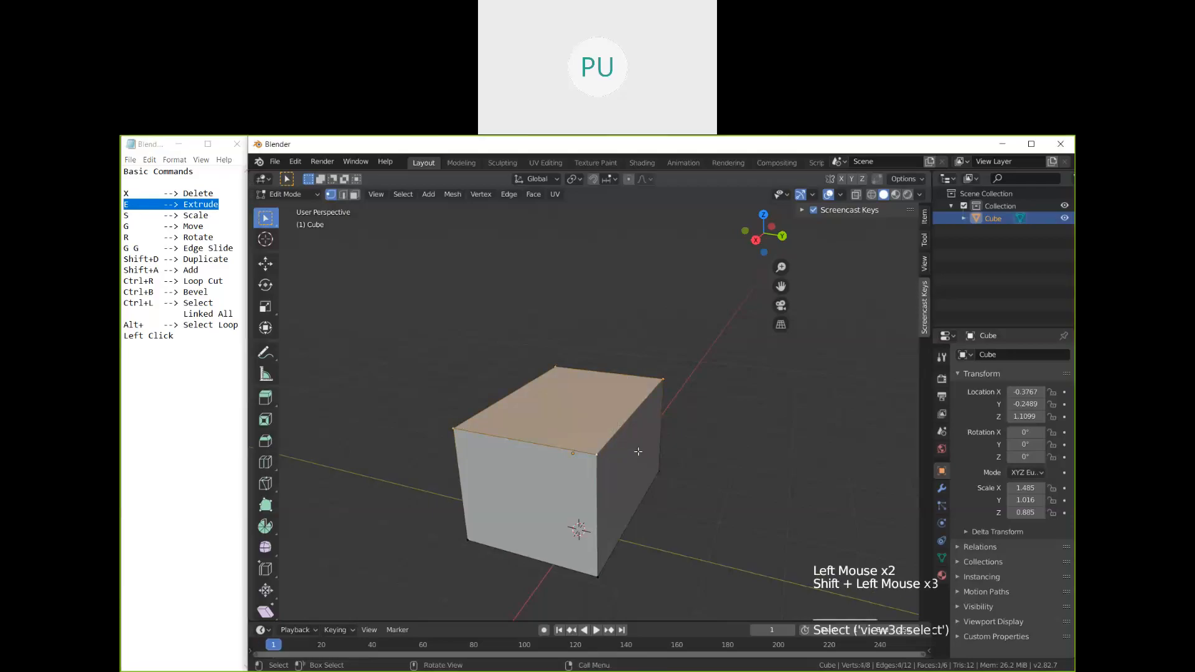
pyautogui.press('e')
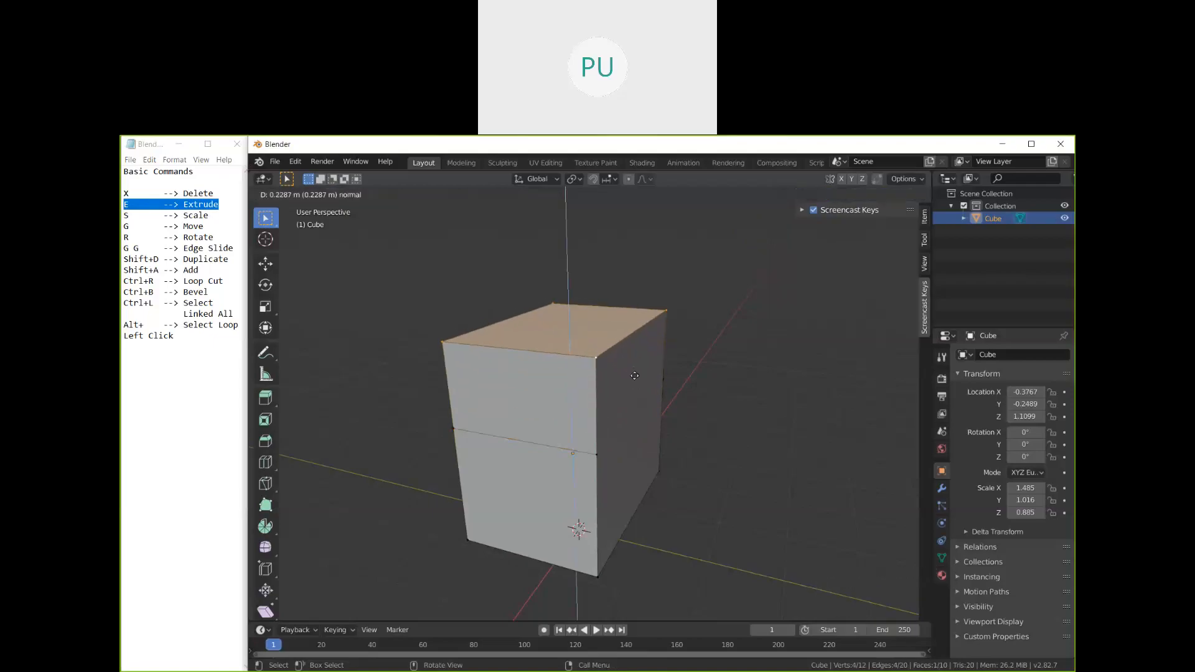
pyautogui.click(635, 386)
pyautogui.moveTo(641, 419); pyautogui.dragTo(619, 468, button='middle')
pyautogui.press('Tab')
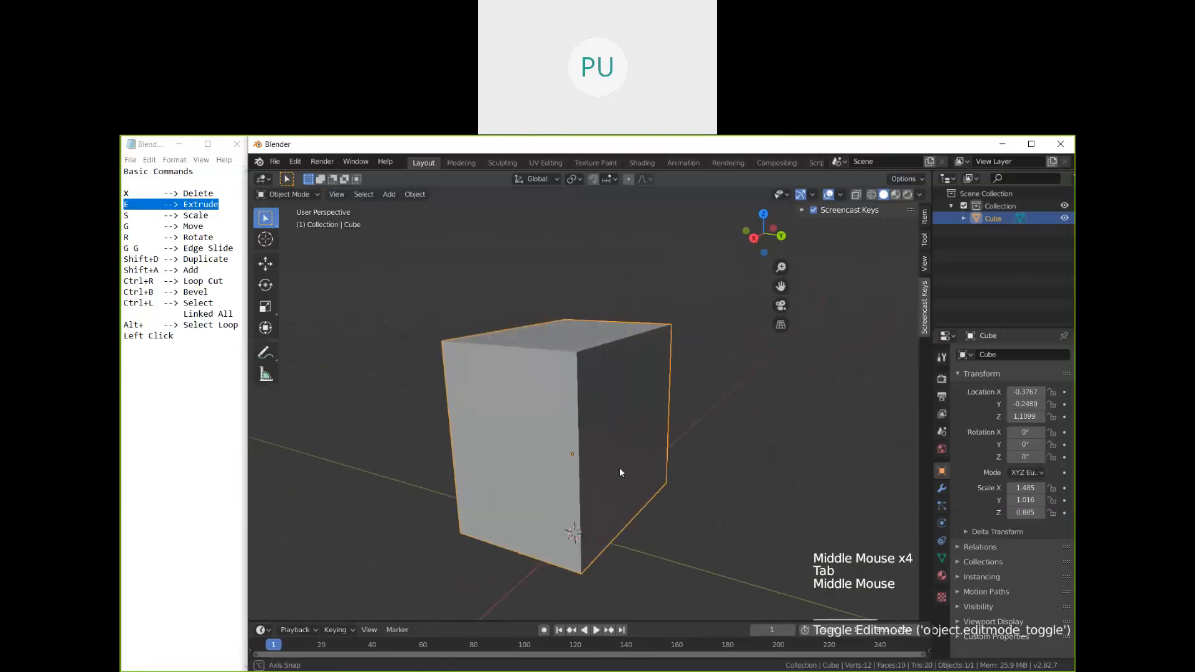
# Step: Examine the extruded box from several sides and distances
pyautogui.scroll(-1, 619, 468)
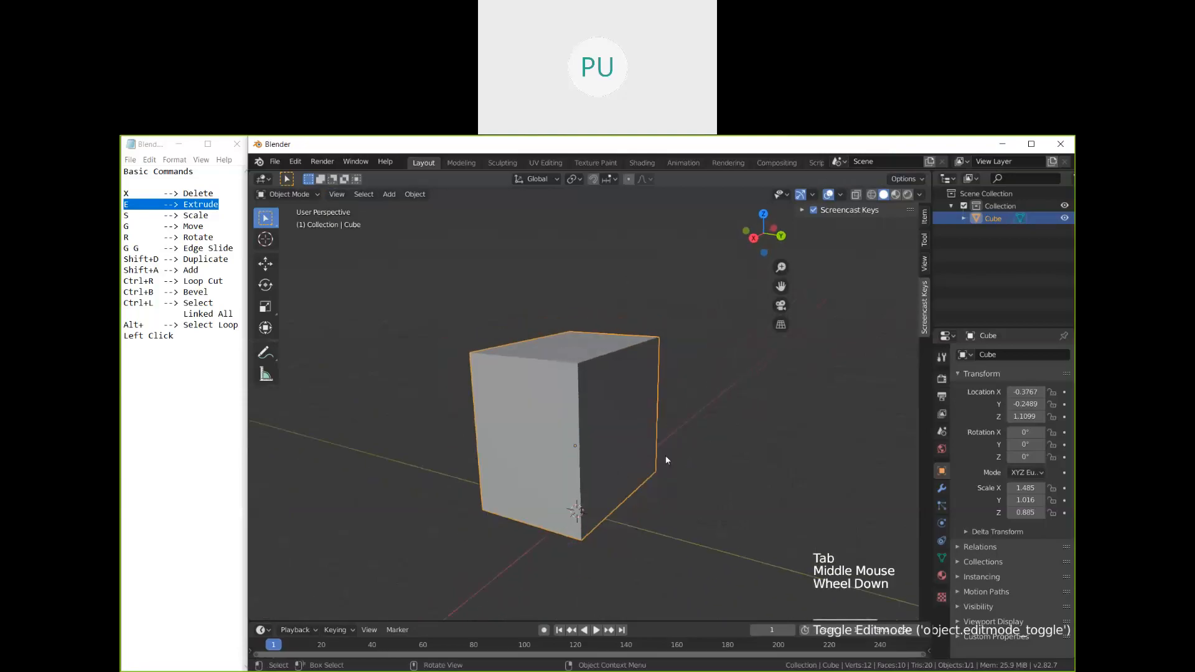
pyautogui.moveTo(689, 455); pyautogui.dragTo(717, 454, button='middle')
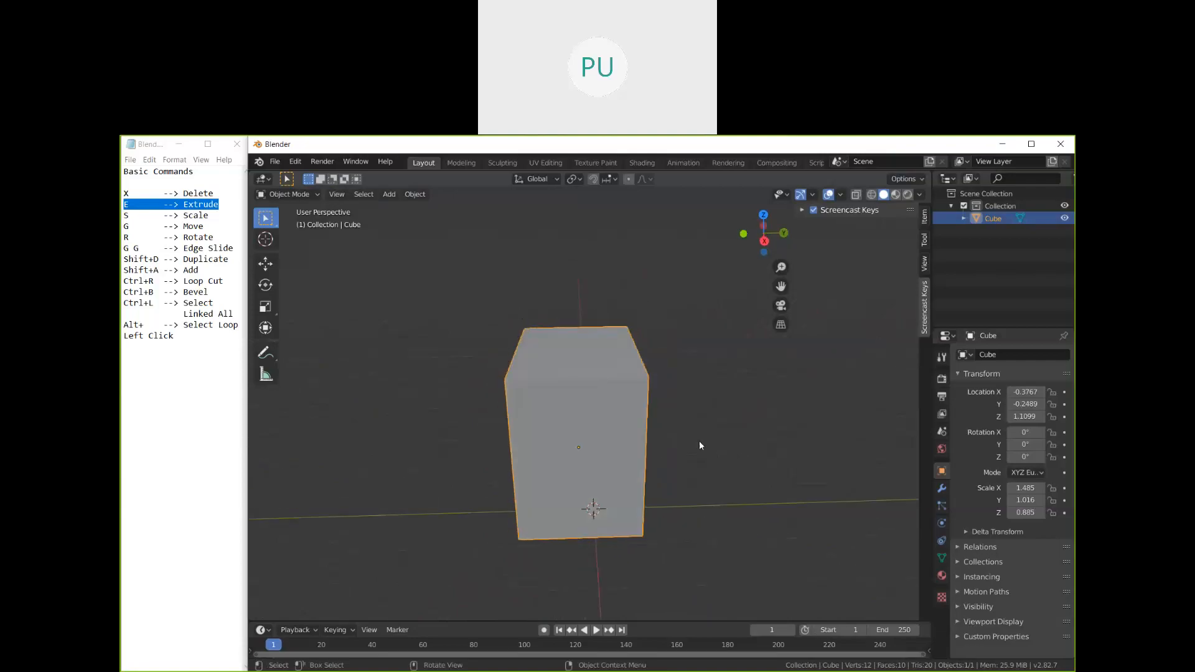
pyautogui.moveTo(672, 389); pyautogui.dragTo(639, 403, button='middle')
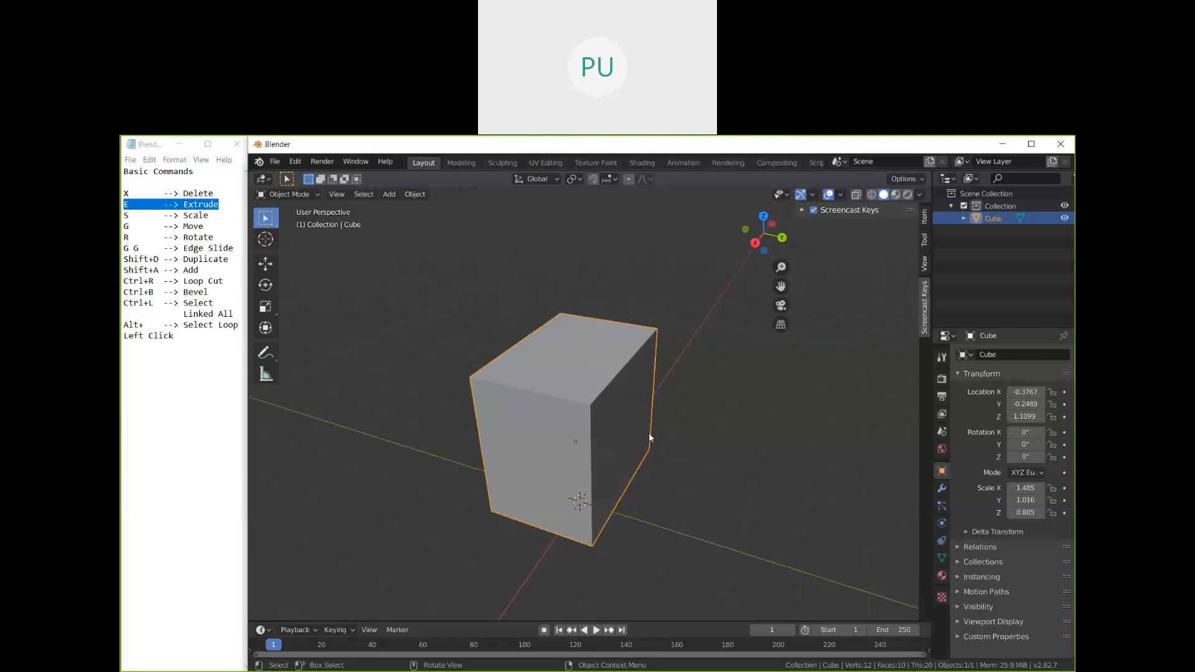
pyautogui.scroll(-1, 618, 430)
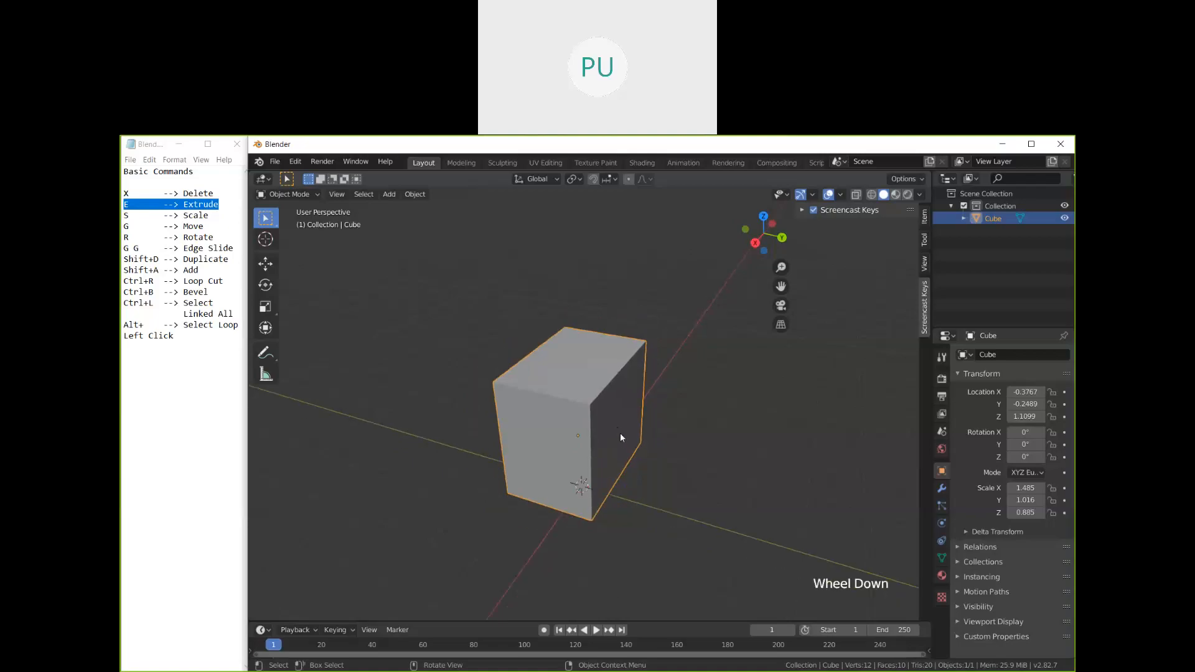
pyautogui.moveTo(613, 421)
pyautogui.mouseDown(button='middle')
pyautogui.moveTo(615, 409)
pyautogui.moveTo(617, 425)
pyautogui.mouseUp(button='middle')
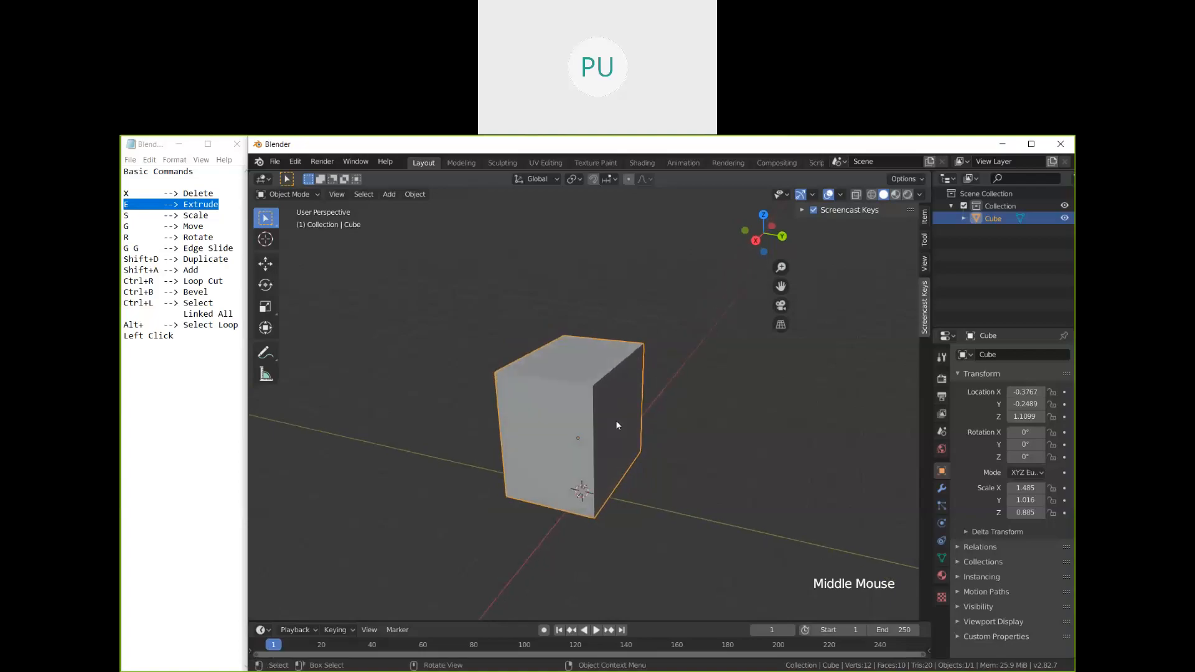
pyautogui.scroll(2, 616, 425)
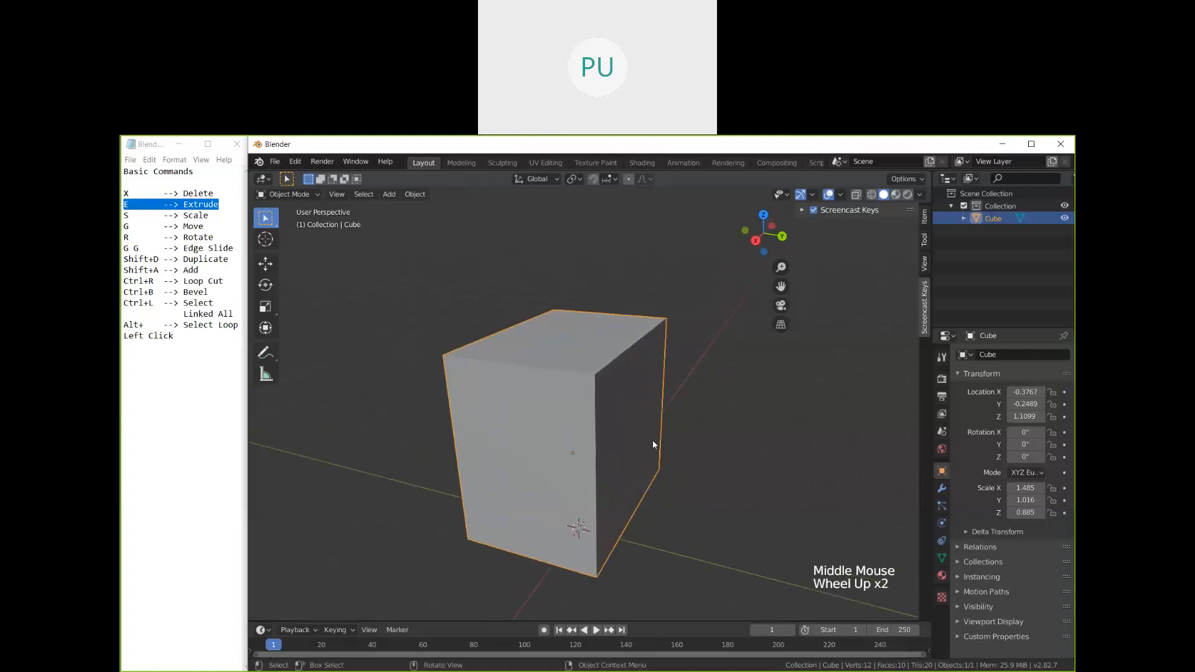
pyautogui.moveTo(645, 450); pyautogui.dragTo(585, 387, button='middle')
pyautogui.scroll(-1, 598, 451)
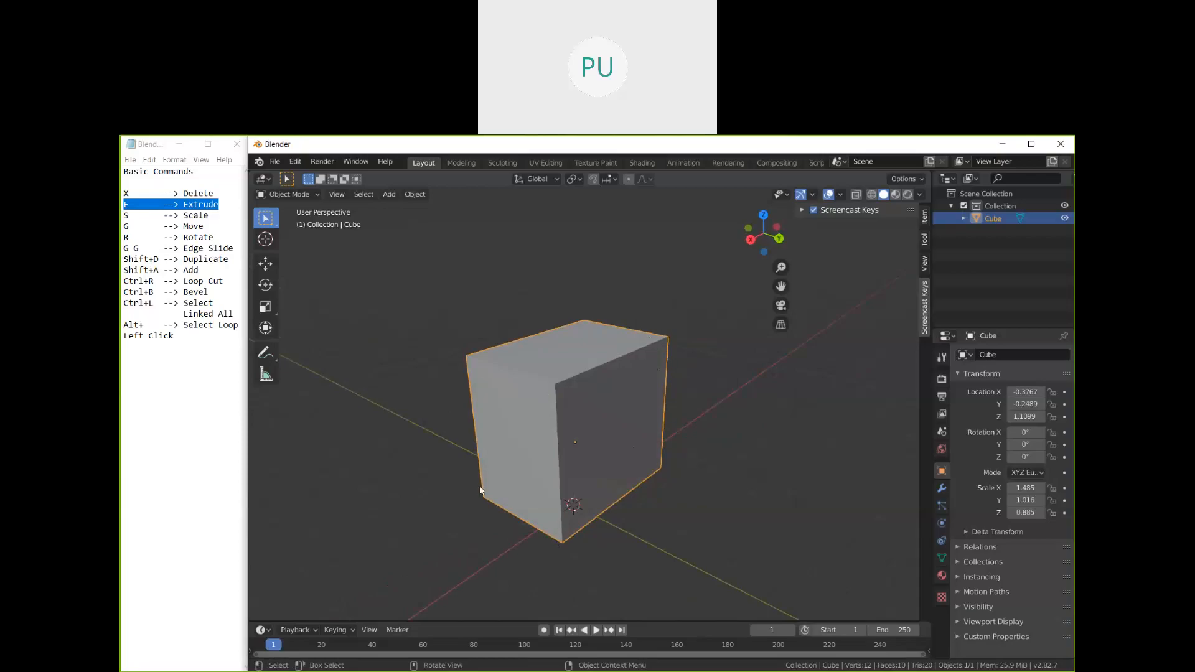
# Step: Scale the box down uniformly to about 0.56 of its size and move it to about X -1.46, Y -0.28, Z 3.01
pyautogui.press('s')
pyautogui.click(677, 477)
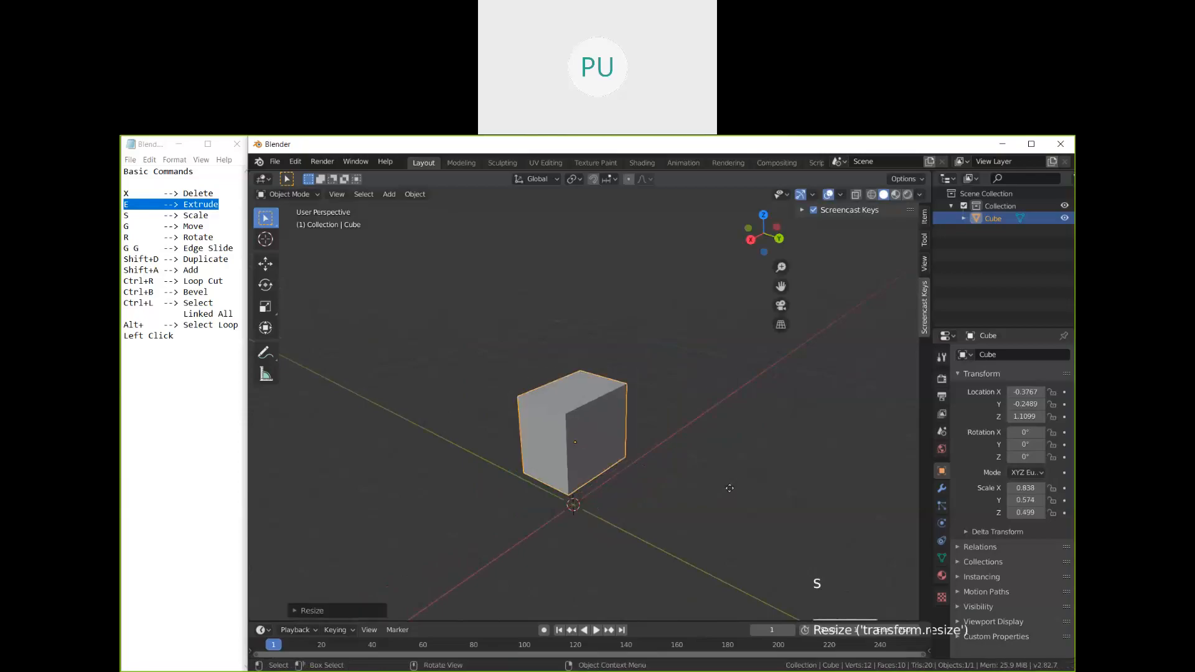
pyautogui.press('g')
pyautogui.click(719, 429)
pyautogui.keyDown('shift'); pyautogui.moveTo(671, 420); pyautogui.dragTo(568, 412, button='middle'); pyautogui.keyUp('shift')
# Step: In Edit Mode, select the box's four top vertices and extrude them upward as a new section
pyautogui.click(309, 195)
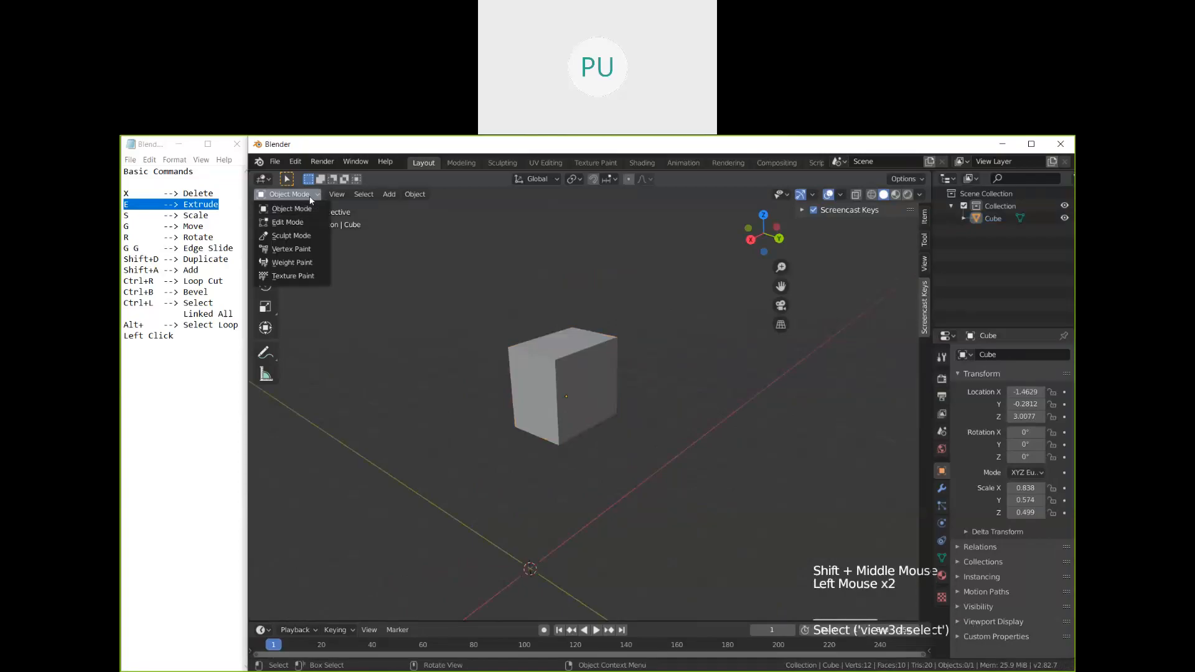
pyautogui.click(293, 219)
pyautogui.click(509, 348)
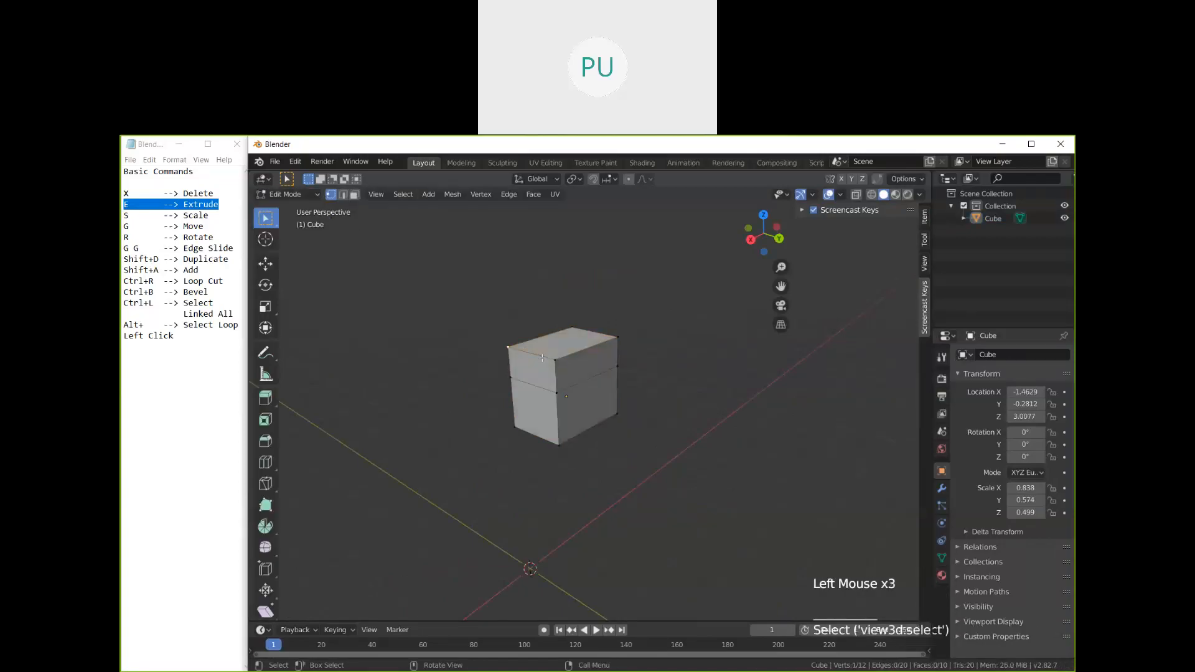
pyautogui.keyDown('shift'); pyautogui.click(555, 360); pyautogui.keyUp('shift')
pyautogui.keyDown('shift'); pyautogui.click(618, 337); pyautogui.keyUp('shift')
pyautogui.keyDown('shift'); pyautogui.click(572, 327); pyautogui.keyUp('shift')
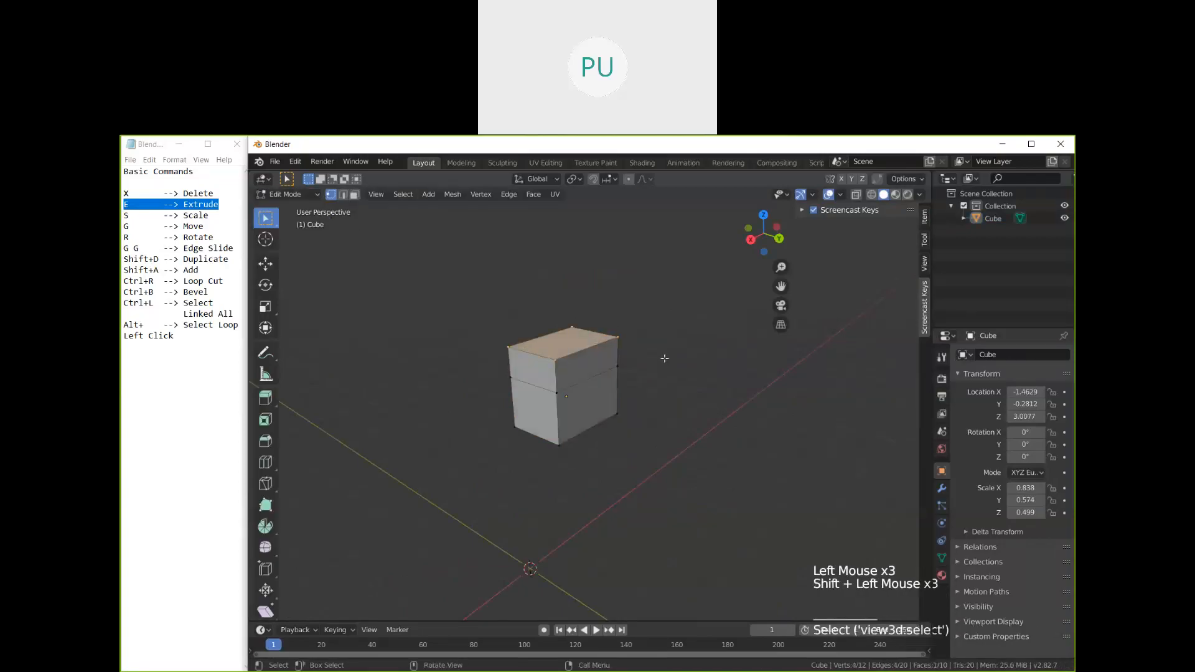
pyautogui.press('e')
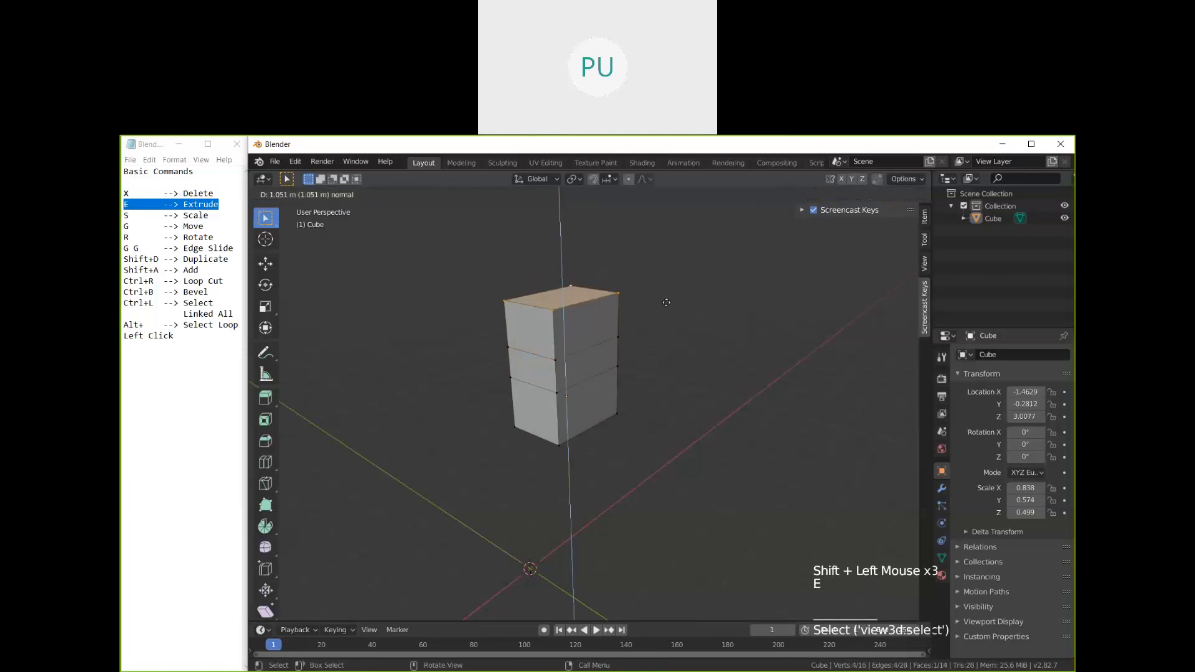
pyautogui.click(669, 333)
# Step: Select the four corner vertices of the middle section's long side face and extrude them outward into an arm
pyautogui.click(556, 360)
pyautogui.keyDown('shift'); pyautogui.click(618, 338); pyautogui.keyUp('shift')
pyautogui.keyDown('shift'); pyautogui.click(617, 367); pyautogui.keyUp('shift')
pyautogui.keyDown('shift'); pyautogui.click(557, 394); pyautogui.keyUp('shift')
pyautogui.press('e')
pyautogui.click(612, 378)
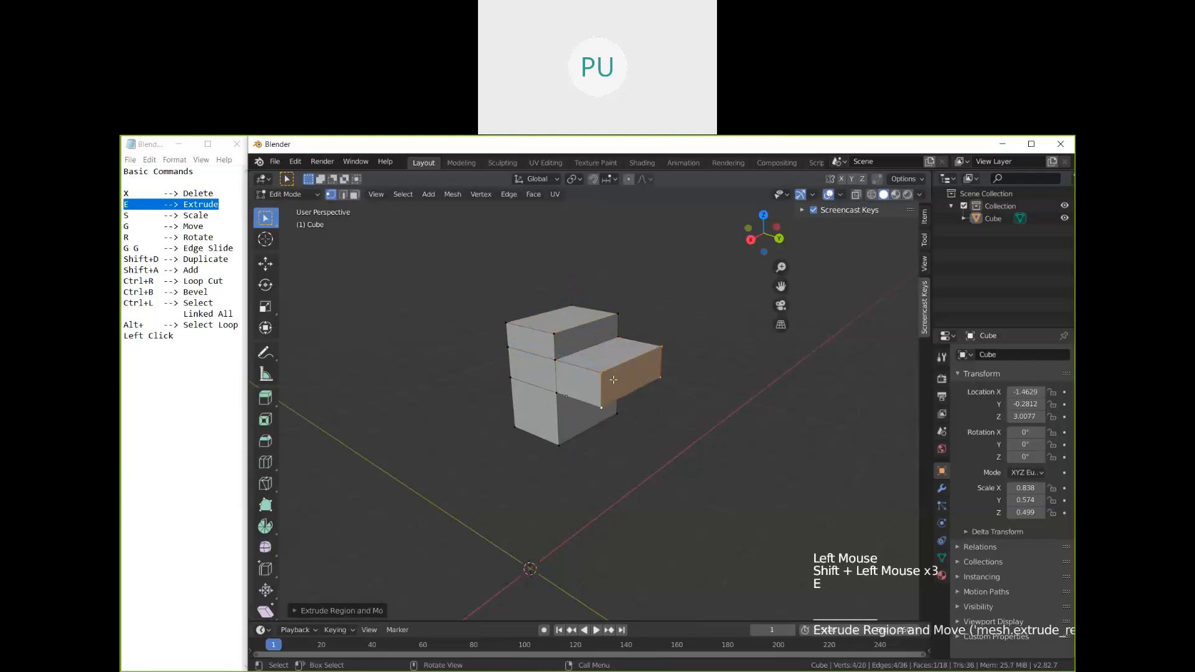
# Step: Select the four end vertices of the side arm and extrude them outward to add a second segment
pyautogui.click(612, 379)
pyautogui.keyDown('shift'); pyautogui.click(602, 407); pyautogui.keyUp('shift')
pyautogui.keyDown('shift'); pyautogui.click(664, 377); pyautogui.keyUp('shift')
pyautogui.keyDown('shift'); pyautogui.click(664, 348); pyautogui.keyUp('shift')
pyautogui.keyDown('shift'); pyautogui.click(688, 379); pyautogui.keyUp('shift')
pyautogui.press('e')
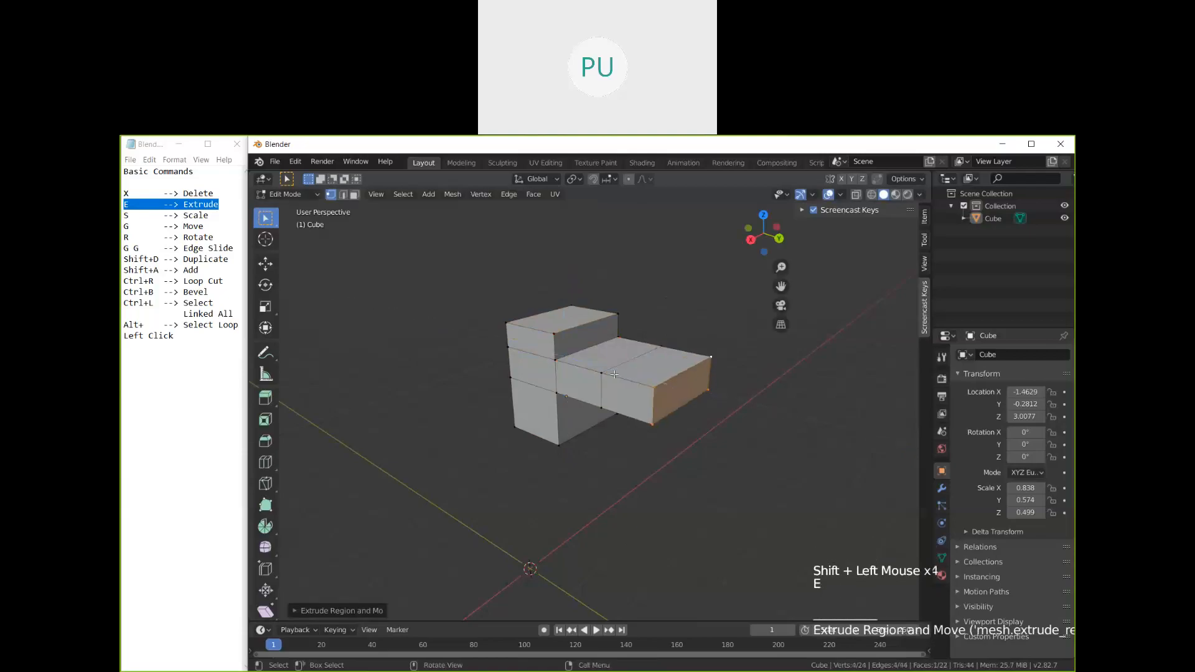
# Step: Select the four top vertices of the arm's outer segment, extrude them upward, and return to Object Mode
pyautogui.click(631, 363)
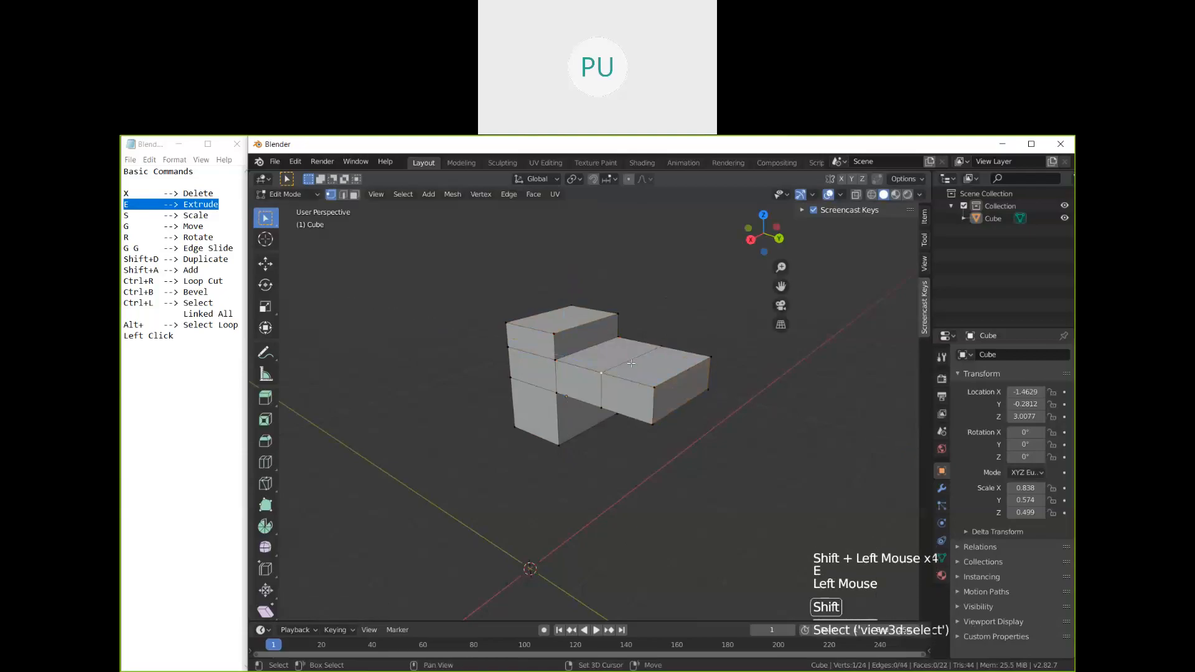
pyautogui.keyDown('shift'); pyautogui.click(661, 346); pyautogui.keyUp('shift')
pyautogui.keyDown('shift'); pyautogui.click(710, 357); pyautogui.keyUp('shift')
pyautogui.keyDown('shift'); pyautogui.click(654, 387); pyautogui.keyUp('shift')
pyautogui.press('e')
pyautogui.click(653, 352)
pyautogui.press('Tab')
# Step: Select the whole object and rotate it freely to about X 6.3°, Y 1.2°, Z 2.4°
pyautogui.moveTo(588, 399); pyautogui.dragTo(703, 417, button='middle')
pyautogui.click(643, 382)
pyautogui.scroll(2, 665, 433)
pyautogui.scroll(-1, 677, 427)
pyautogui.press('r')
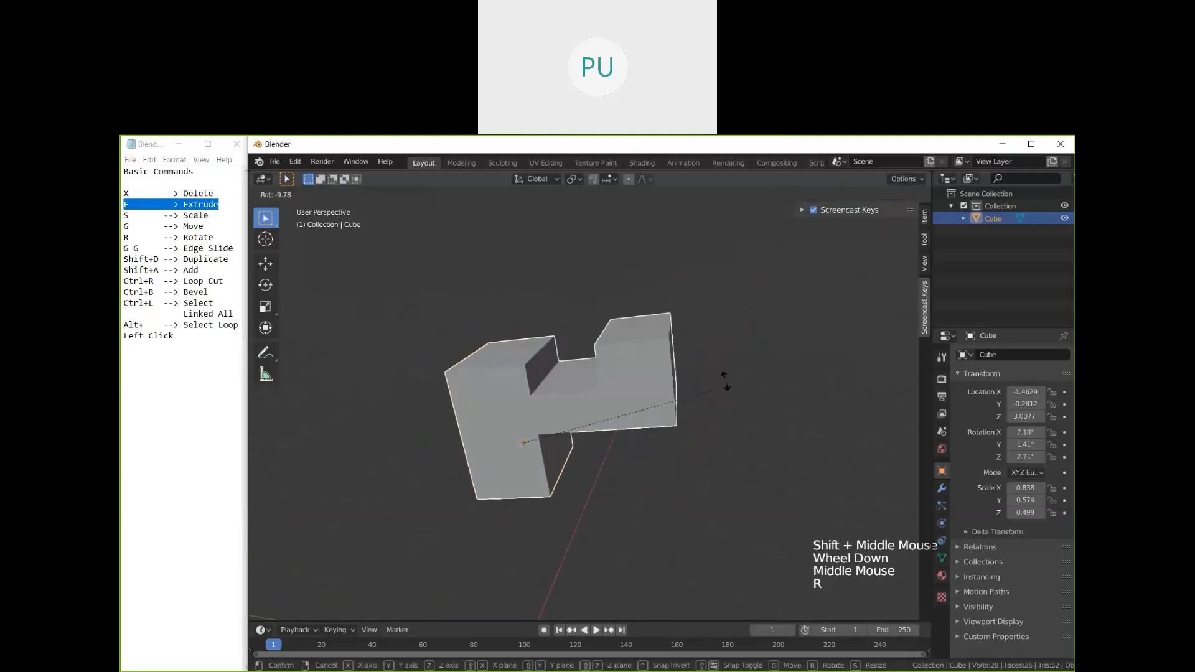
pyautogui.click(727, 393)
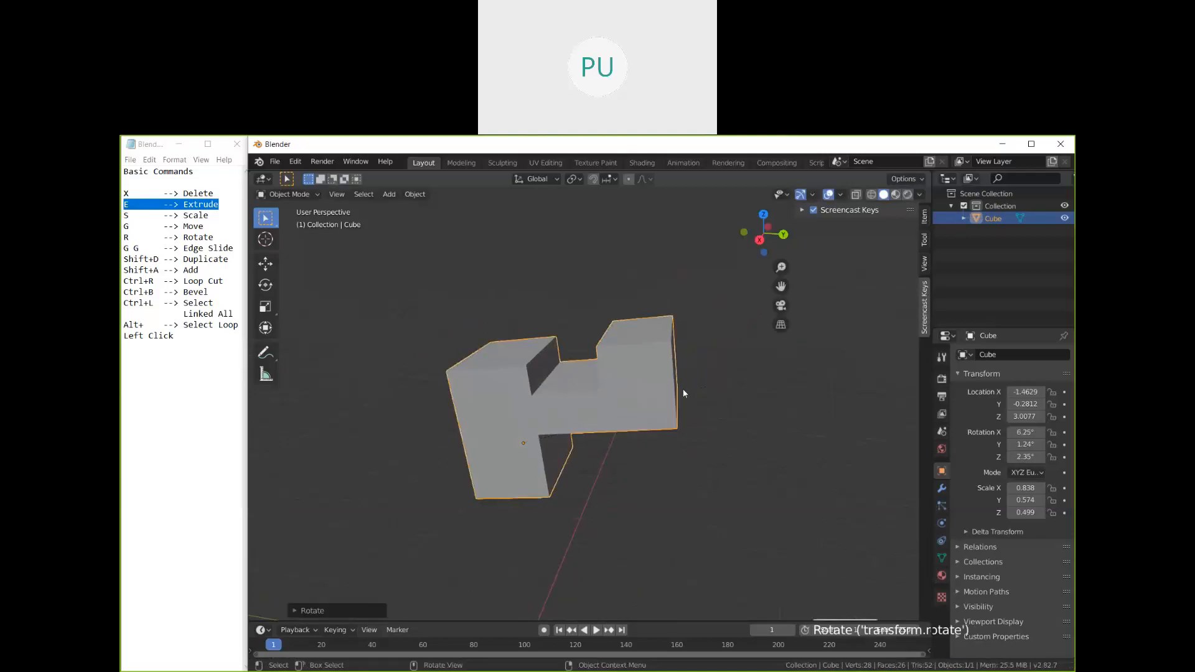
# Step: Rotate the object freely to about X 21.8°, Y 3.2°, Z 8.6°, and turn it back to about X 9.1°, Y 1.7°, Z 3.5°
pyautogui.press('r')
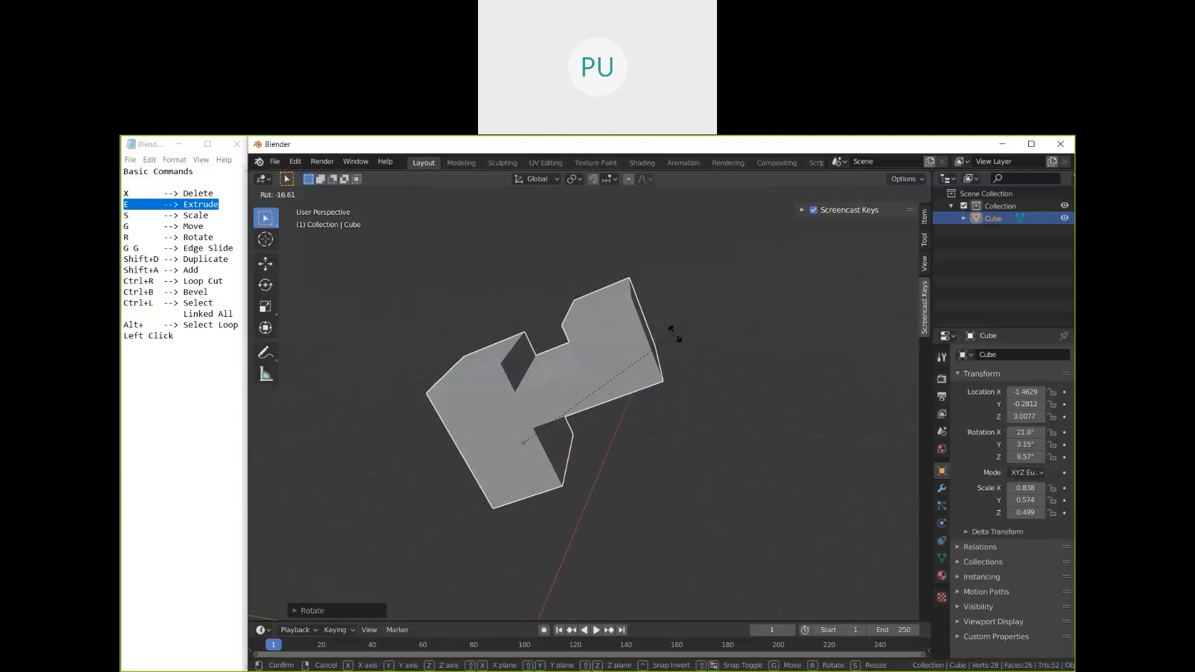
pyautogui.click(674, 334)
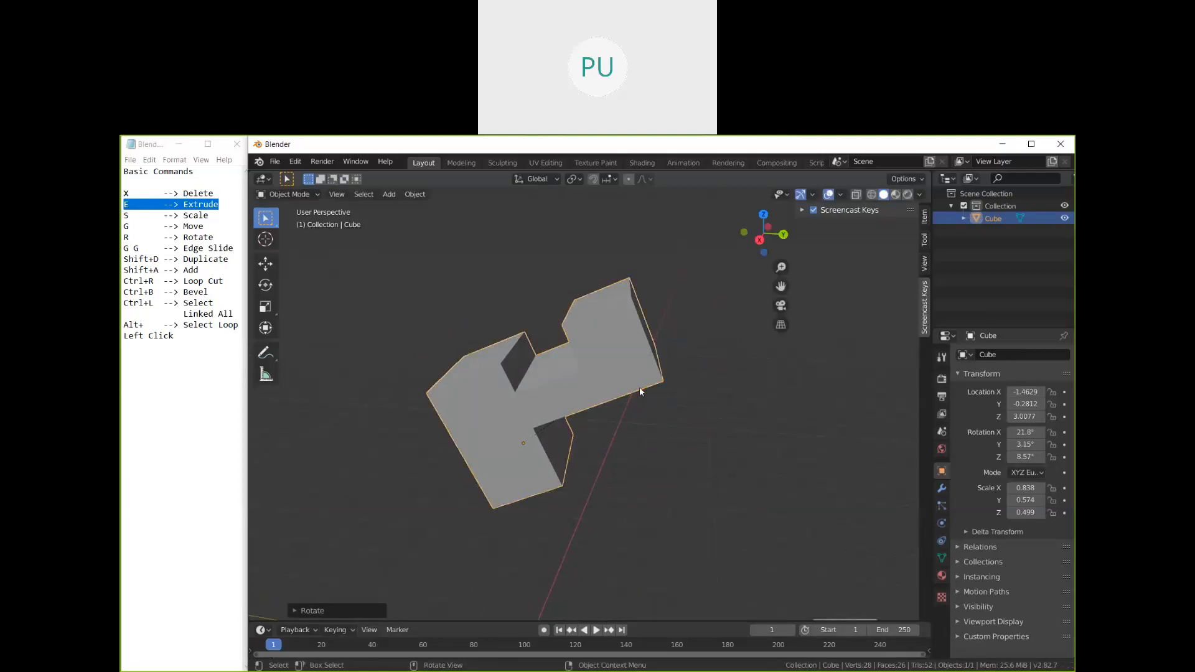
pyautogui.press('r')
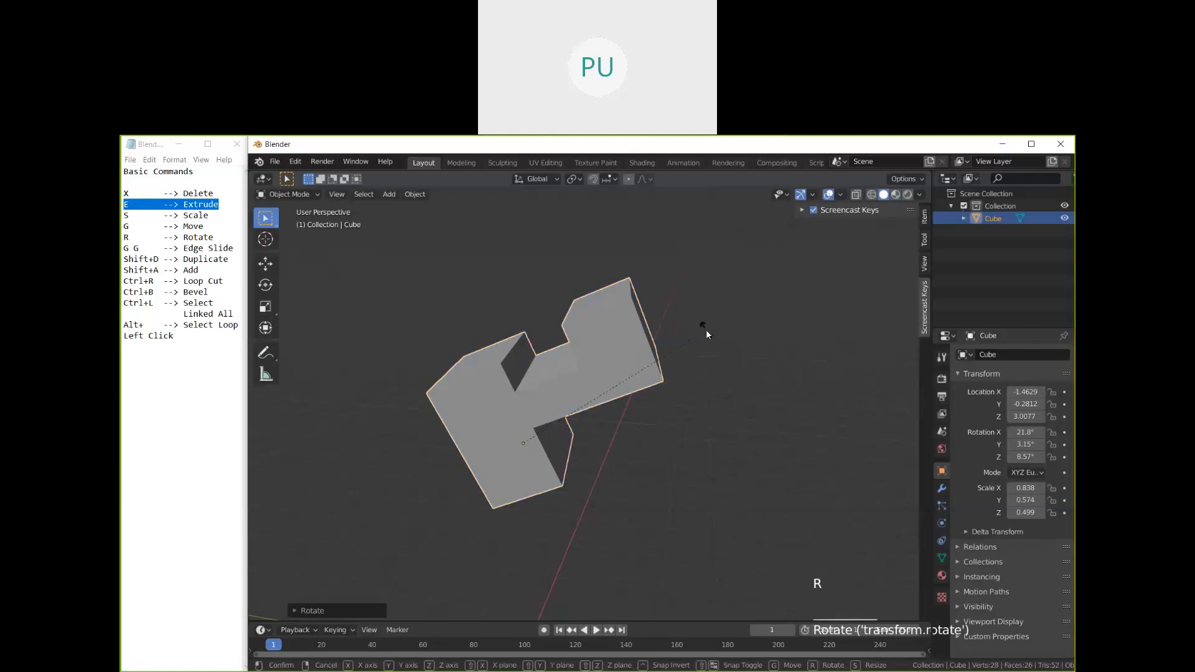
pyautogui.click(730, 375)
# Step: Rotate the object freely from two other viewing angles, ending at about X 3.5°, Y 17.4°, Z -2.6°
pyautogui.moveTo(730, 375); pyautogui.dragTo(592, 457, button='middle')
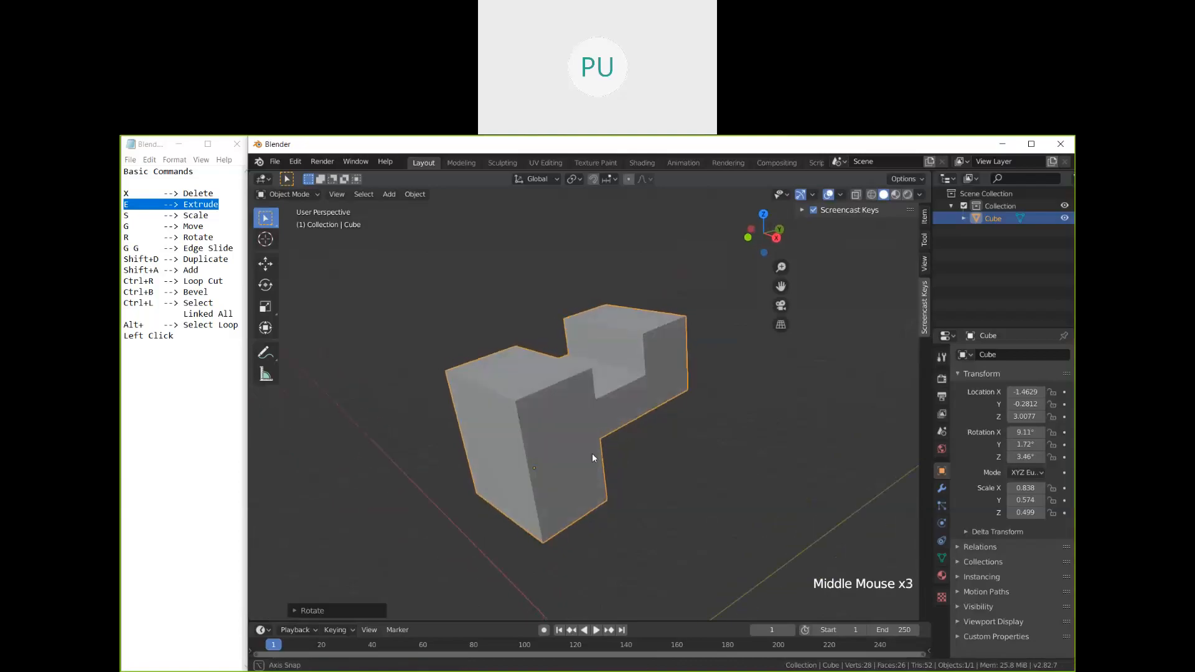
pyautogui.press('r')
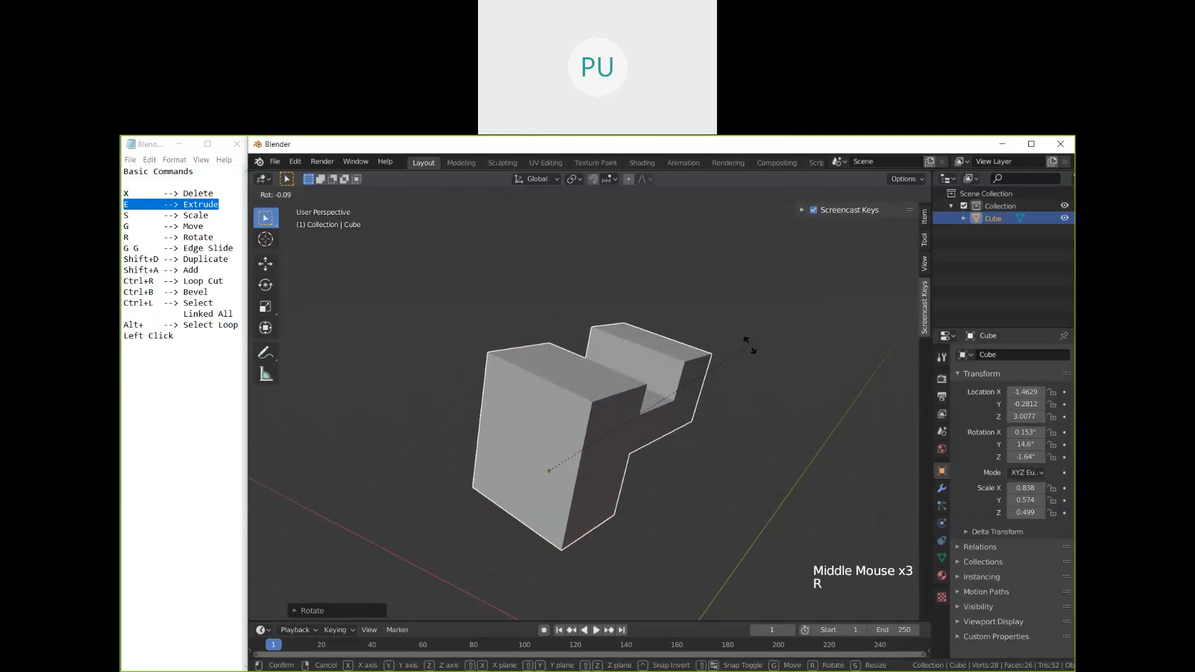
pyautogui.click(750, 344)
pyautogui.moveTo(750, 344)
pyautogui.mouseDown(button='middle')
pyautogui.moveTo(728, 440)
pyautogui.moveTo(781, 422)
pyautogui.moveTo(747, 343)
pyautogui.mouseUp(button='middle')
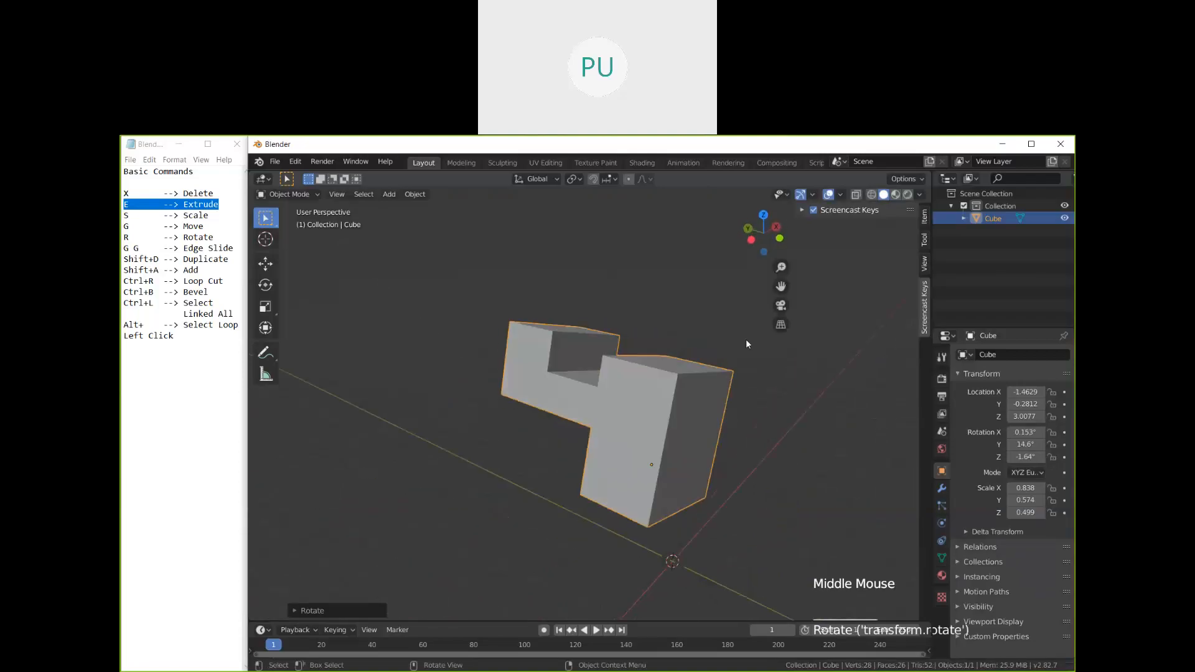
pyautogui.press('r')
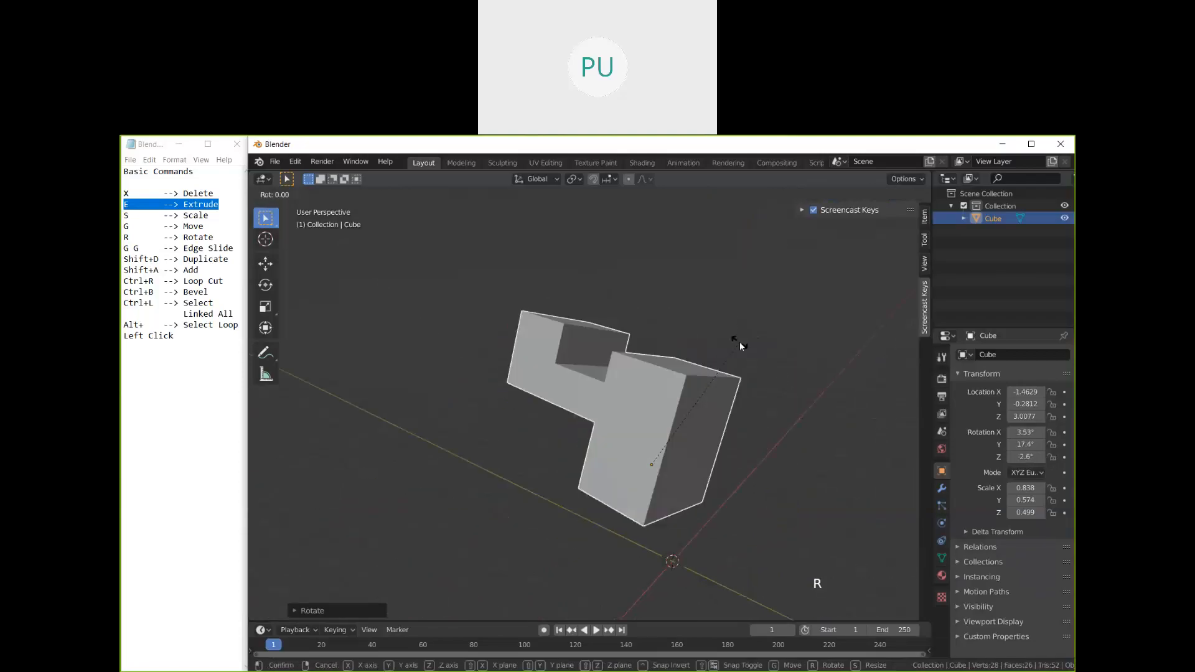
pyautogui.click(740, 342)
pyautogui.moveTo(739, 342); pyautogui.dragTo(783, 354, button='middle')
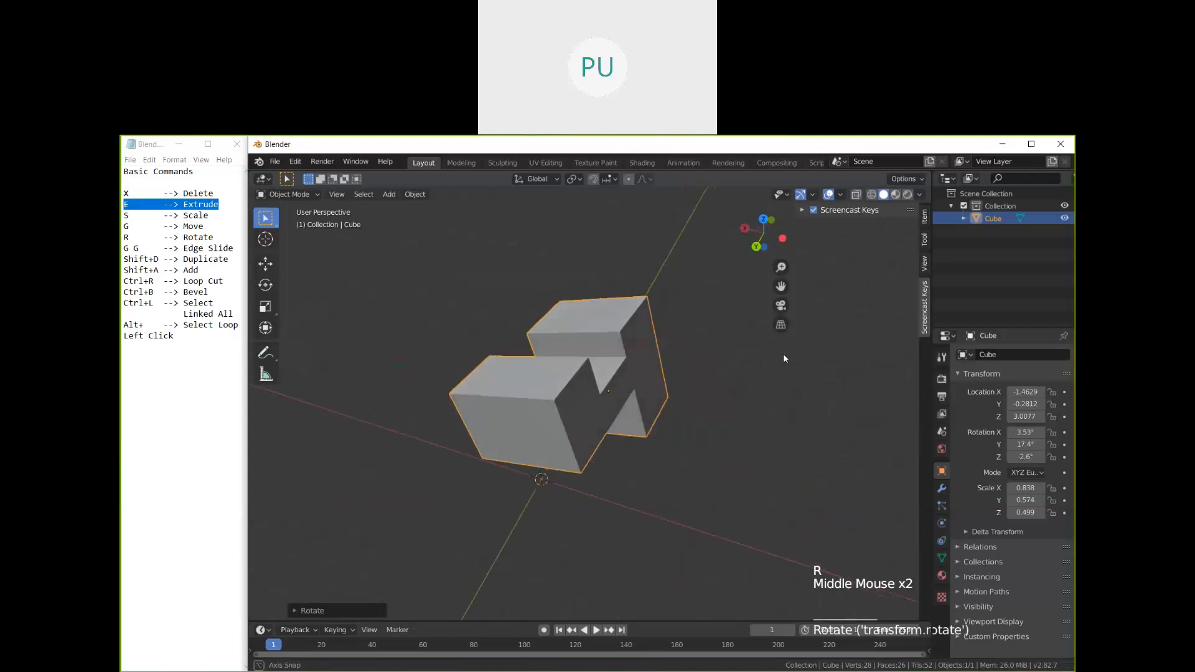
# Step: Rotate the object freely once more, to about X 11.6°, Y 0.2°, Z -17.7°
pyautogui.press('r')
pyautogui.click(736, 379)
pyautogui.moveTo(736, 378); pyautogui.dragTo(643, 390, button='middle')
pyautogui.scroll(-1, 620, 459)
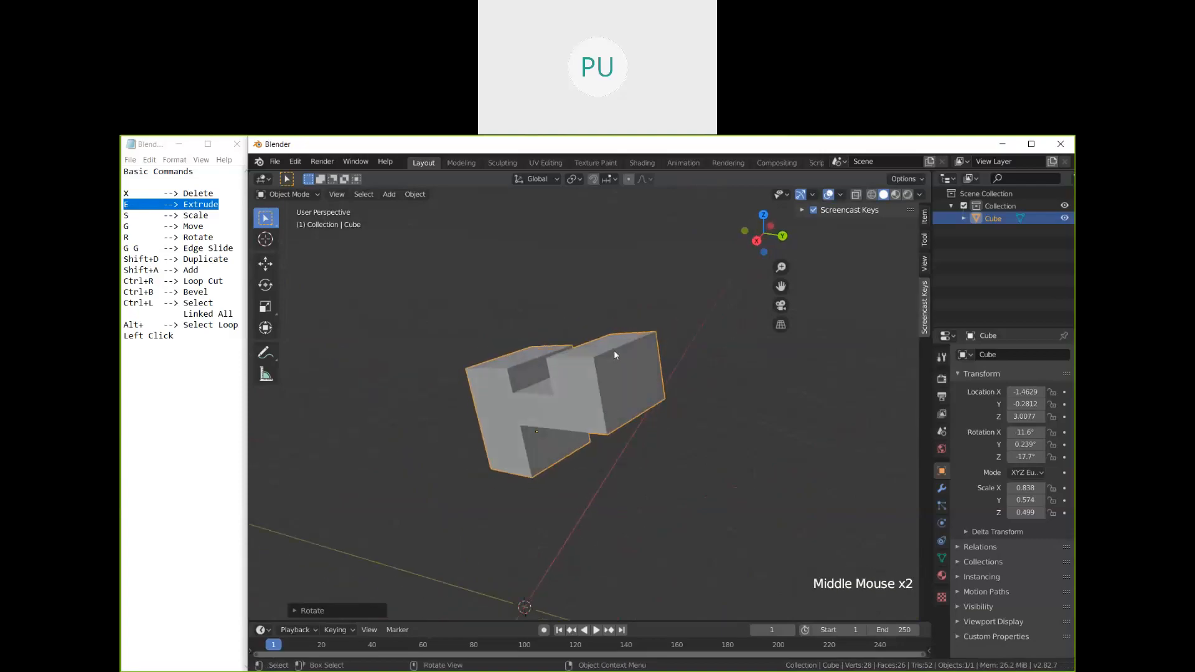
# Step: Rotate the object about the global X axis and about the global Y axis, ending at about X -710°, Y -15.5°, Z -18.3°
pyautogui.press('r')
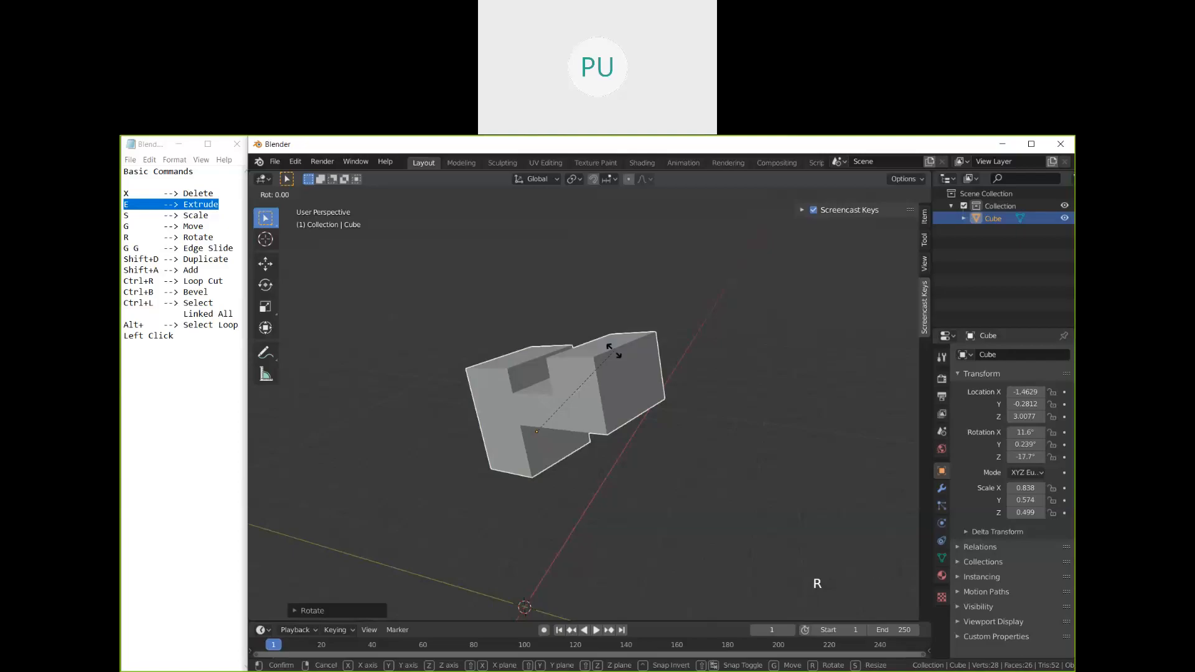
pyautogui.press('x')
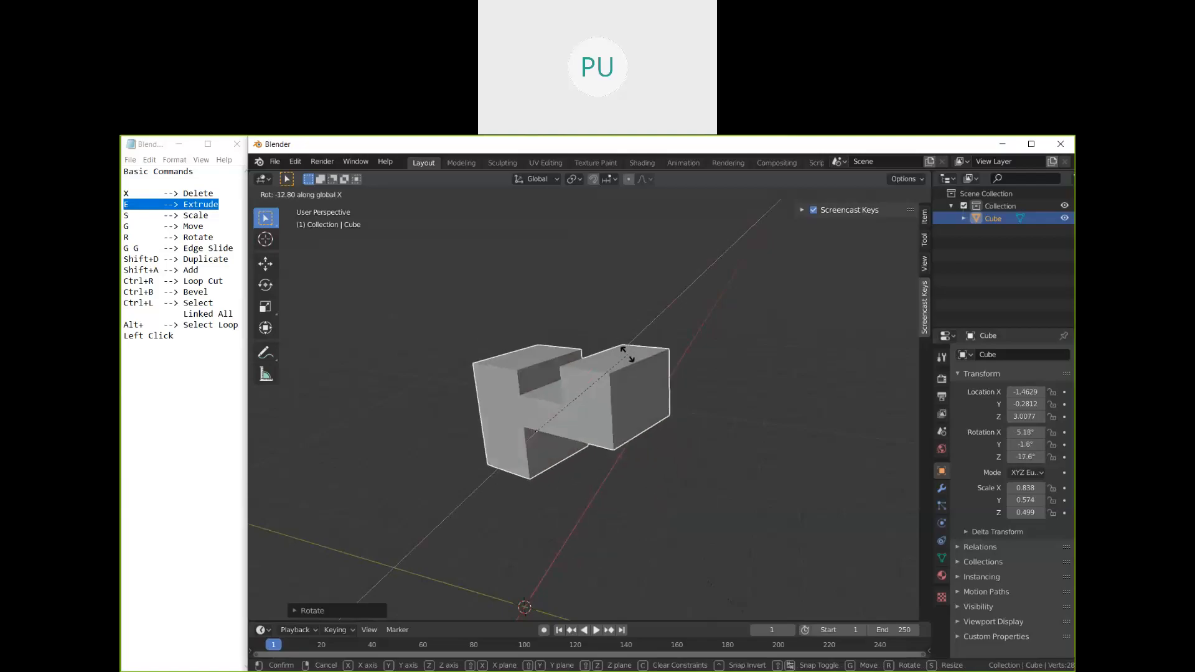
pyautogui.click(627, 353)
pyautogui.press('r')
pyautogui.press('y')
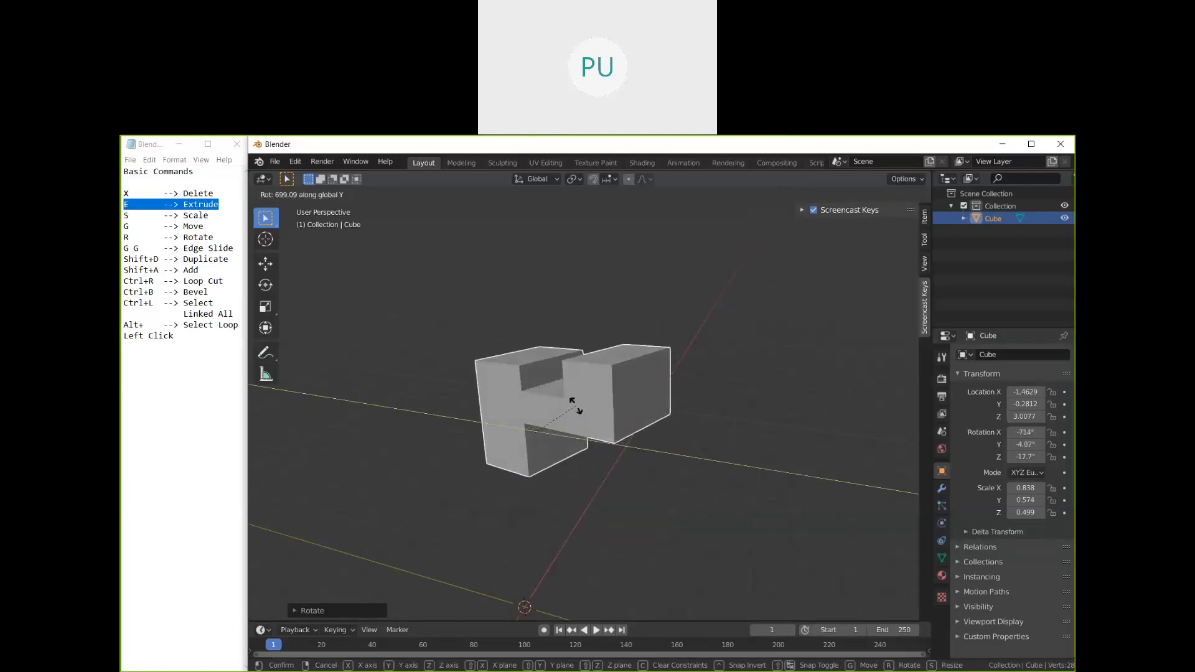
pyautogui.click(601, 407)
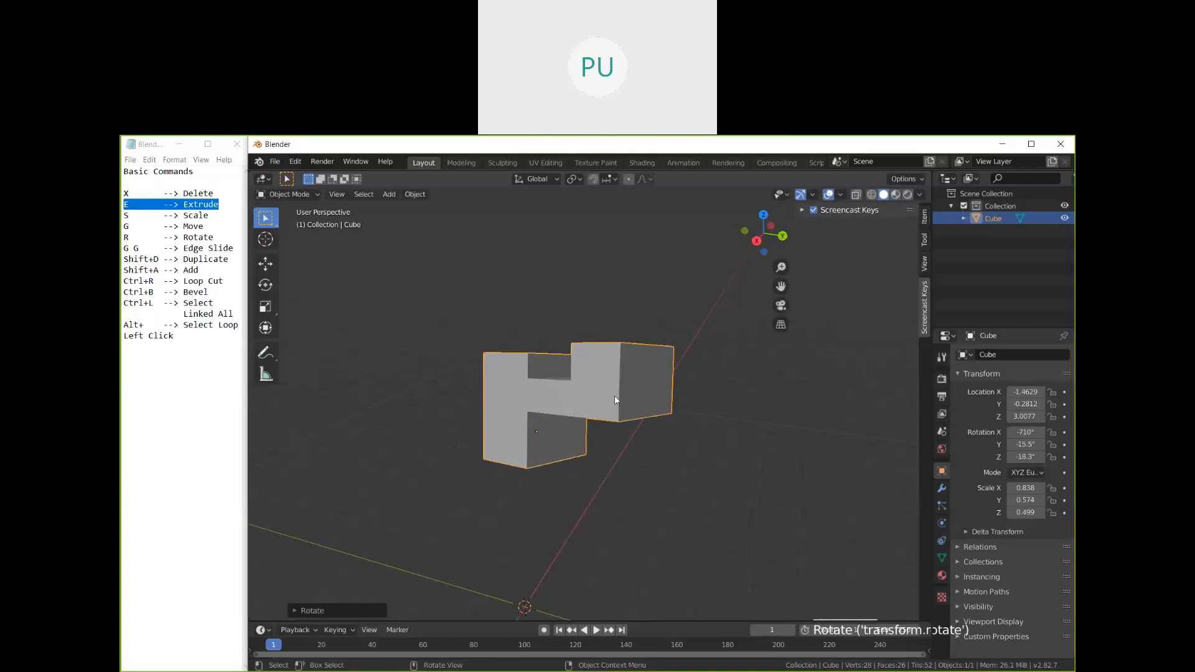
# Step: Rotate the object about -339° around the global Z axis, and inspect it from several angles
pyautogui.press('r')
pyautogui.press('z')
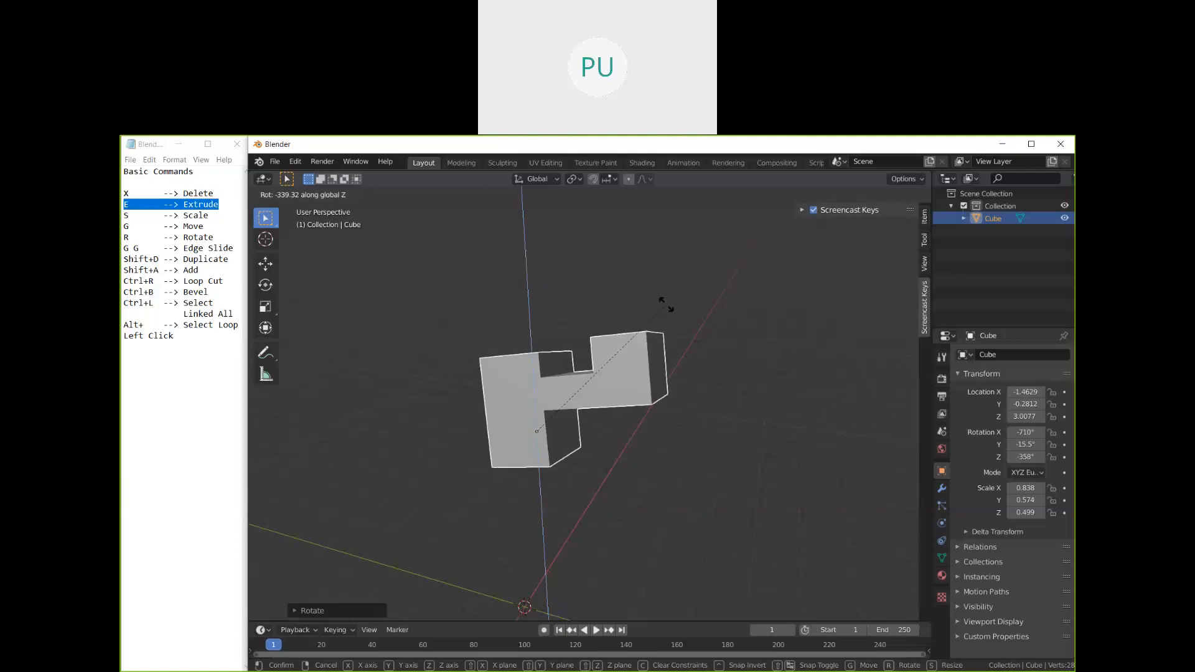
pyautogui.click(666, 304)
pyautogui.scroll(-1, 659, 386)
pyautogui.moveTo(660, 386); pyautogui.dragTo(539, 378, button='middle')
pyautogui.moveTo(666, 425); pyautogui.dragTo(669, 426, button='middle')
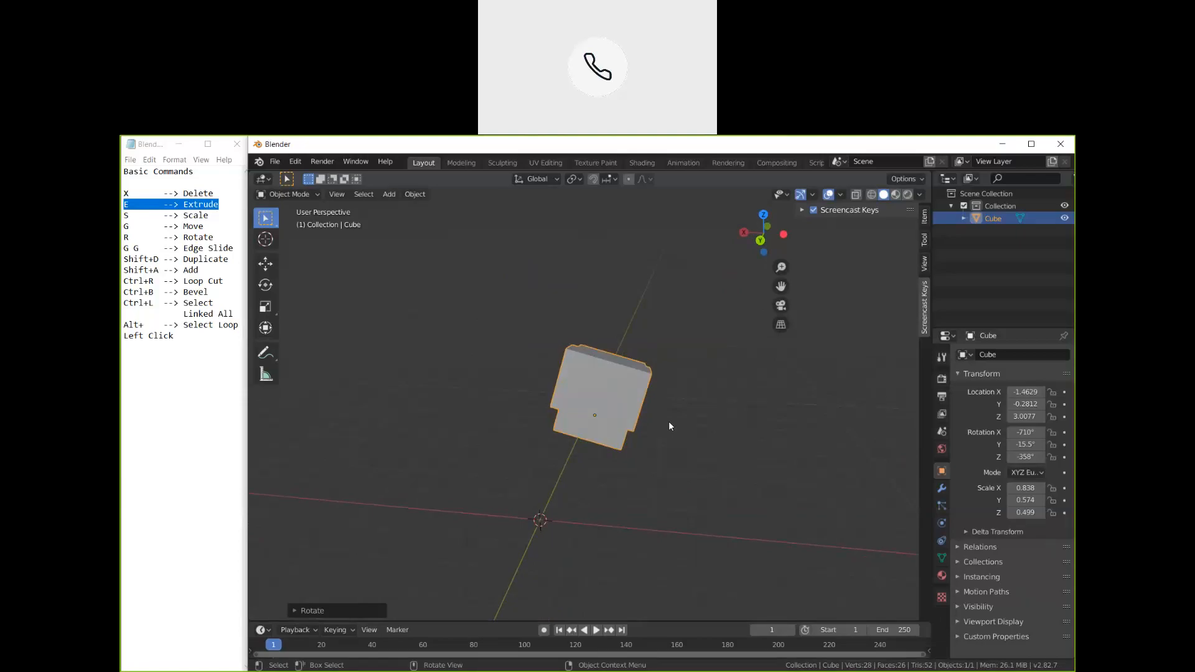
pyautogui.moveTo(682, 431); pyautogui.dragTo(627, 405, button='middle')
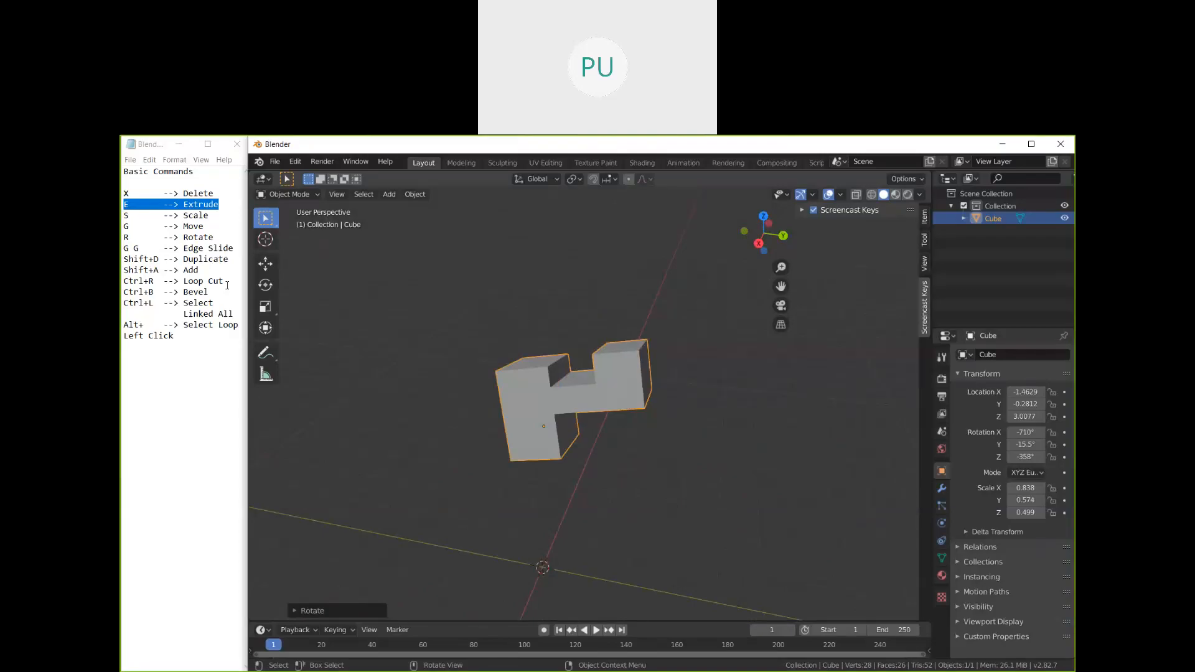
# Step: Highlight the Ctrl+R Loop Cut shortcut in the Notepad notes, and delete the whole object in Blender
pyautogui.moveTo(179, 281); pyautogui.dragTo(141, 283)
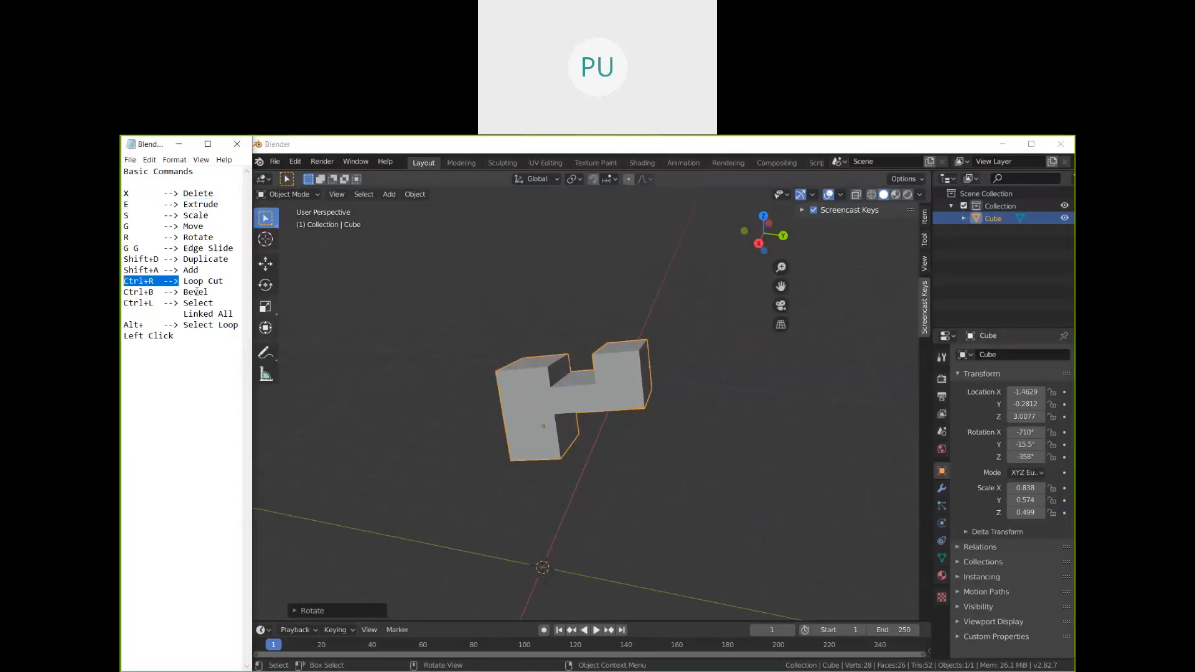
pyautogui.click(624, 393)
pyautogui.press('x')
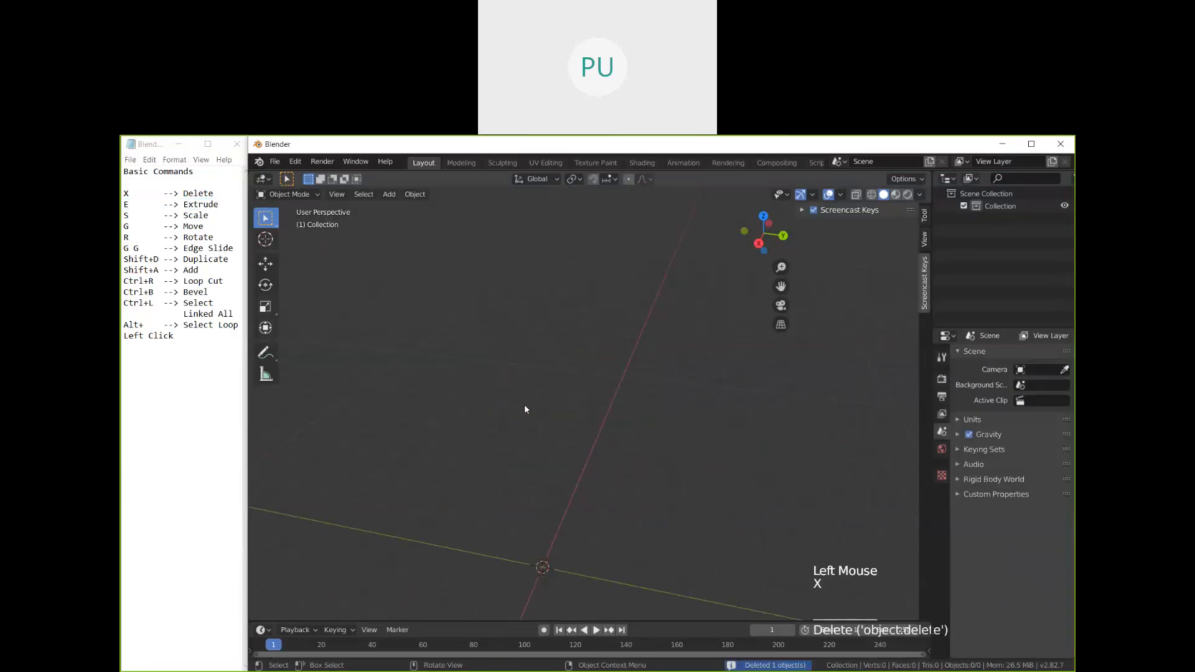
# Step: Add a new cube mesh at the origin and enter Edit Mode
pyautogui.hotkey('shift', 'a')
pyautogui.click(627, 416)
pyautogui.moveTo(622, 450); pyautogui.dragTo(594, 363, button='middle')
pyautogui.click(561, 473)
pyautogui.moveTo(638, 482); pyautogui.dragTo(589, 488, button='middle')
pyautogui.press('Tab')
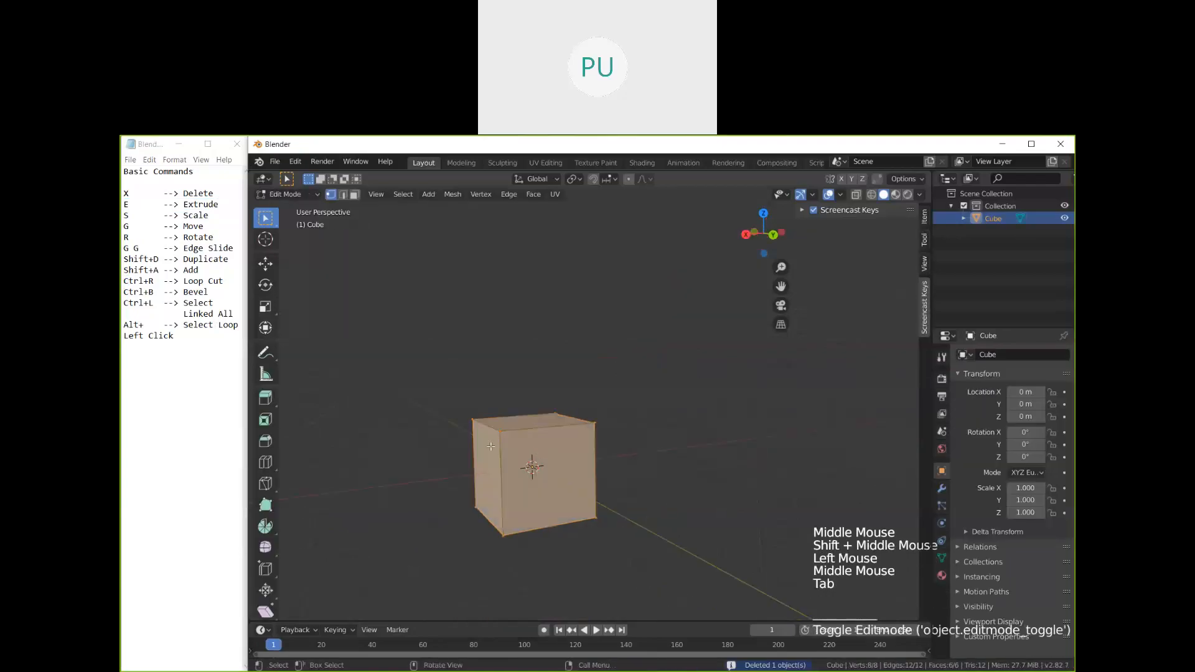
# Step: Move the whole cube mesh freely upward, and check it in Object Mode before returning to Edit Mode
pyautogui.keyDown('shift'); pyautogui.moveTo(533, 458); pyautogui.dragTo(560, 429, button='middle'); pyautogui.keyUp('shift')
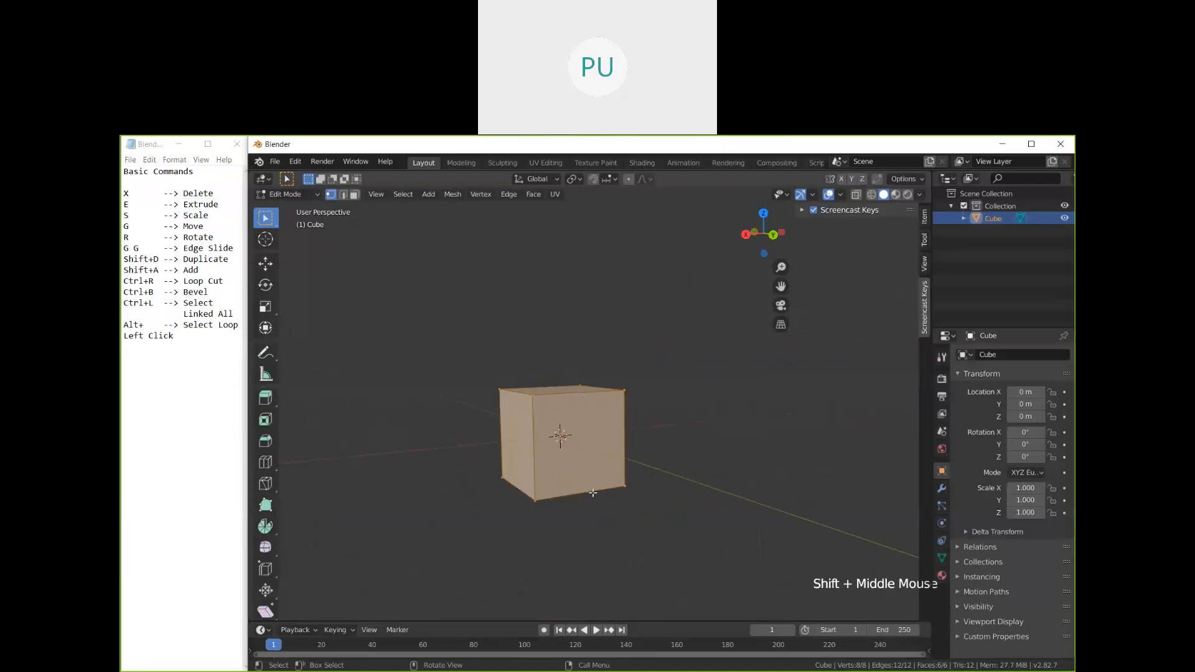
pyautogui.keyDown('shift'); pyautogui.moveTo(598, 491); pyautogui.dragTo(677, 481, button='middle'); pyautogui.keyUp('shift')
pyautogui.scroll(2, 653, 492)
pyautogui.press('g')
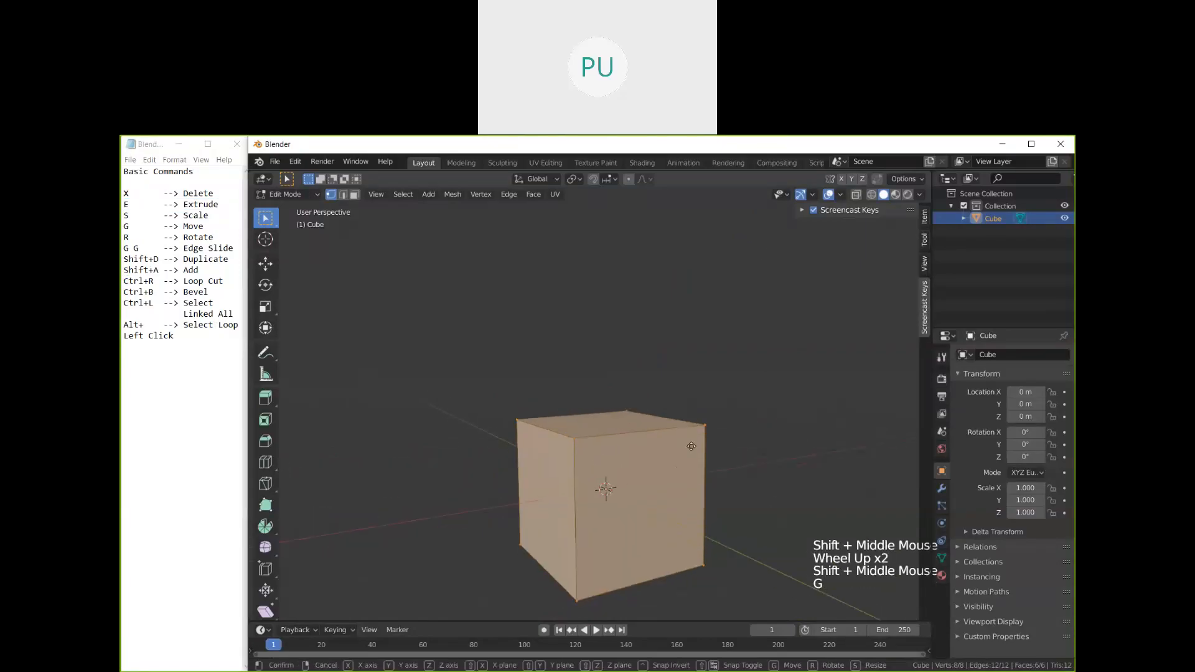
pyautogui.click(703, 408)
pyautogui.press('Tab')
pyautogui.moveTo(683, 486); pyautogui.dragTo(667, 480, button='middle')
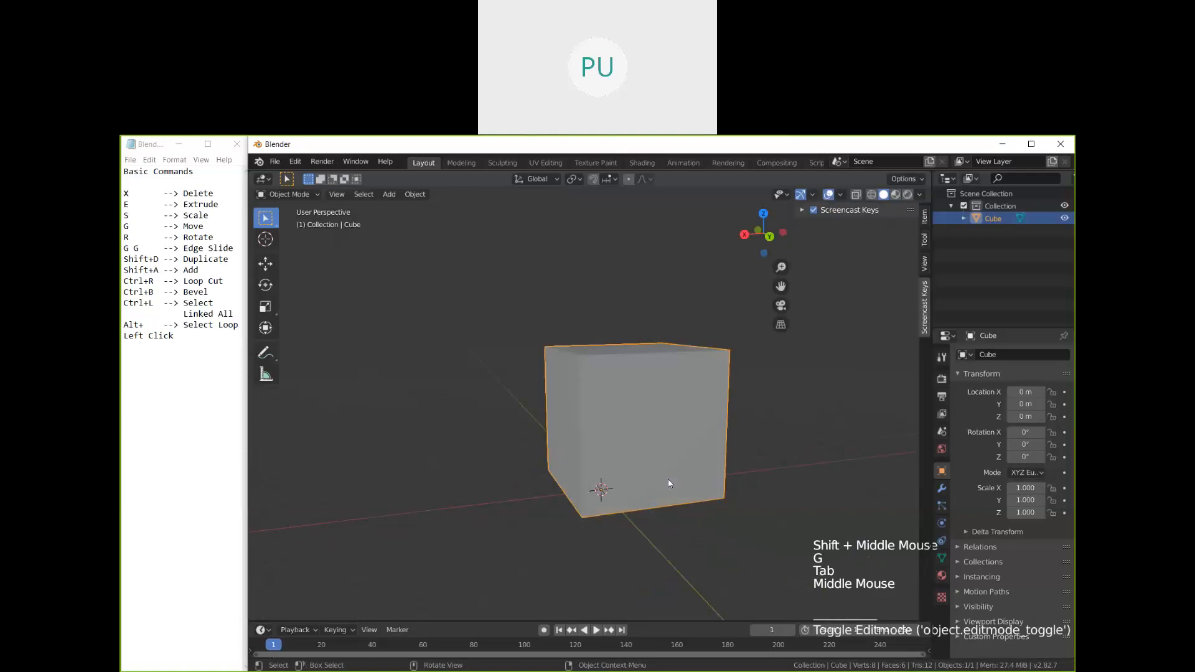
pyautogui.press('Tab')
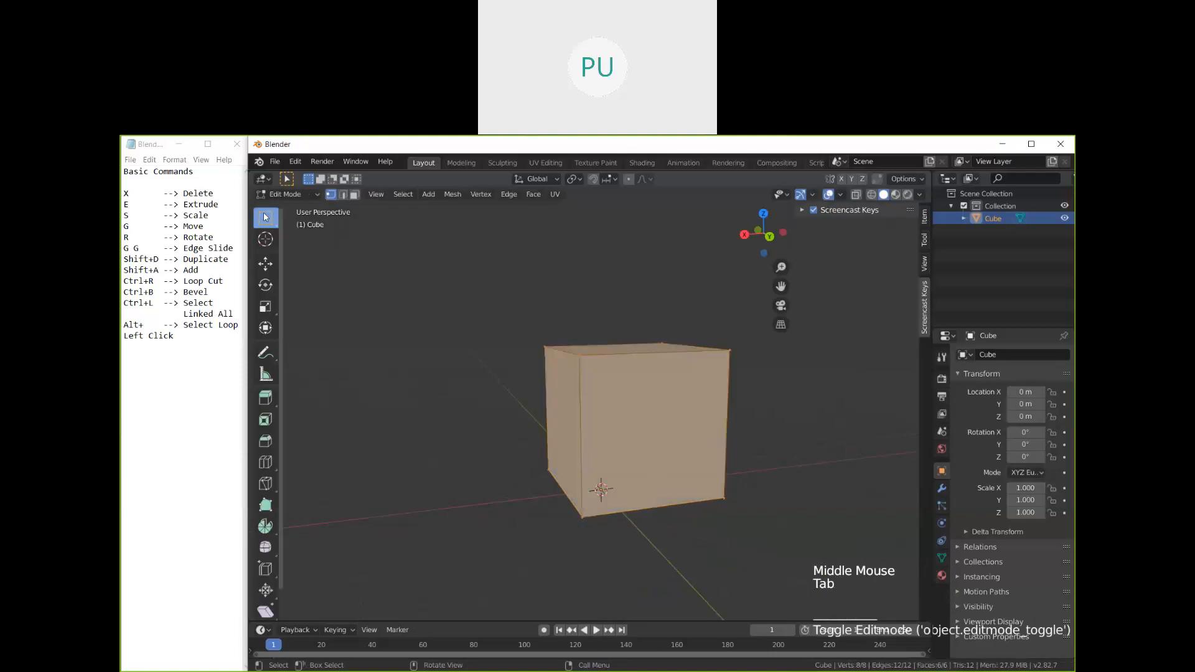
# Step: Add a vertical loop cut around the cube, slid off-centre to leave one narrower section
pyautogui.hotkey('ctrl', 'r')
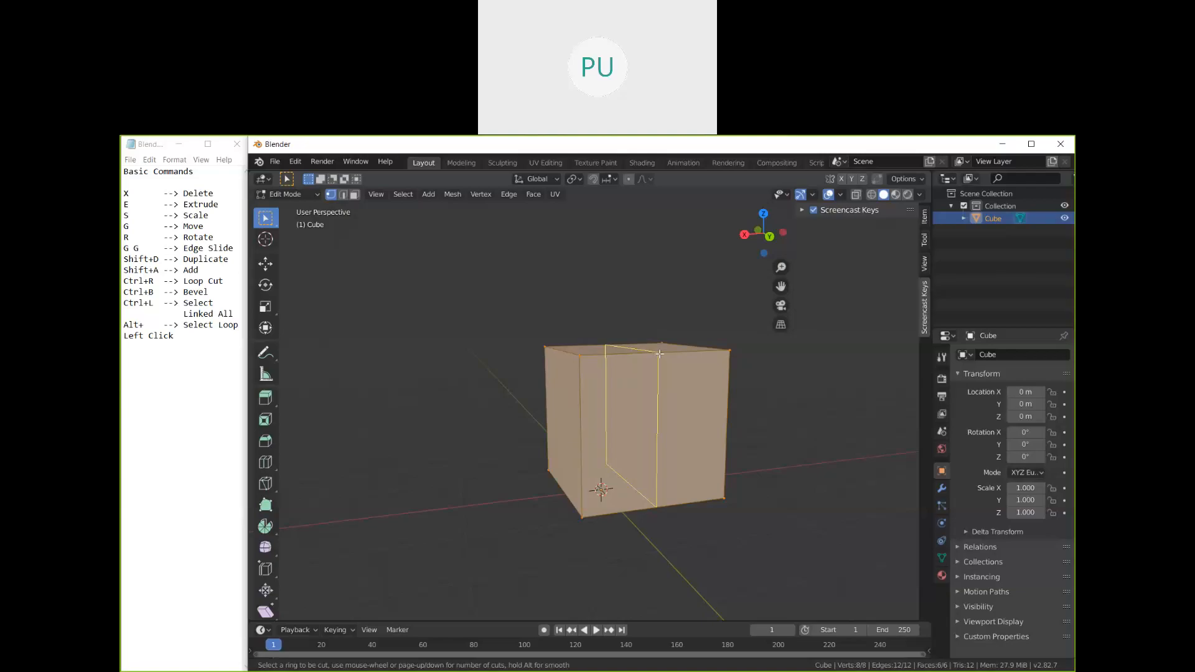
pyautogui.click(661, 430)
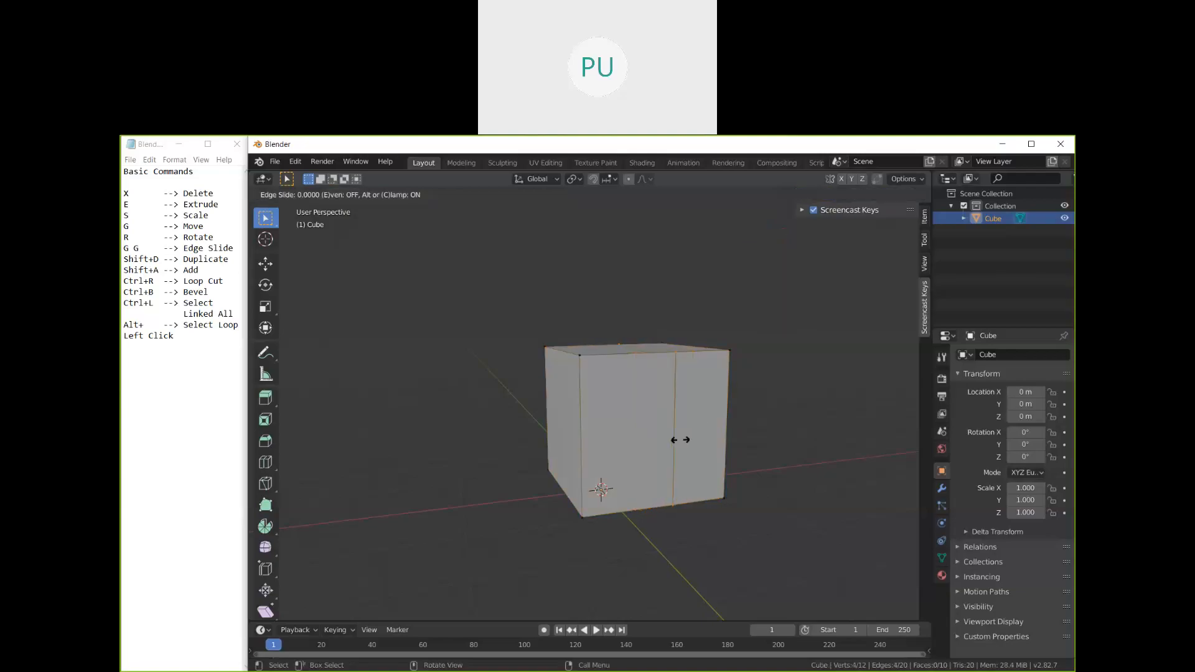
pyautogui.click(680, 448)
pyautogui.moveTo(680, 448); pyautogui.dragTo(861, 513, button='middle')
pyautogui.moveTo(578, 351); pyautogui.dragTo(716, 336, button='middle')
pyautogui.moveTo(504, 386); pyautogui.dragTo(638, 371, button='middle')
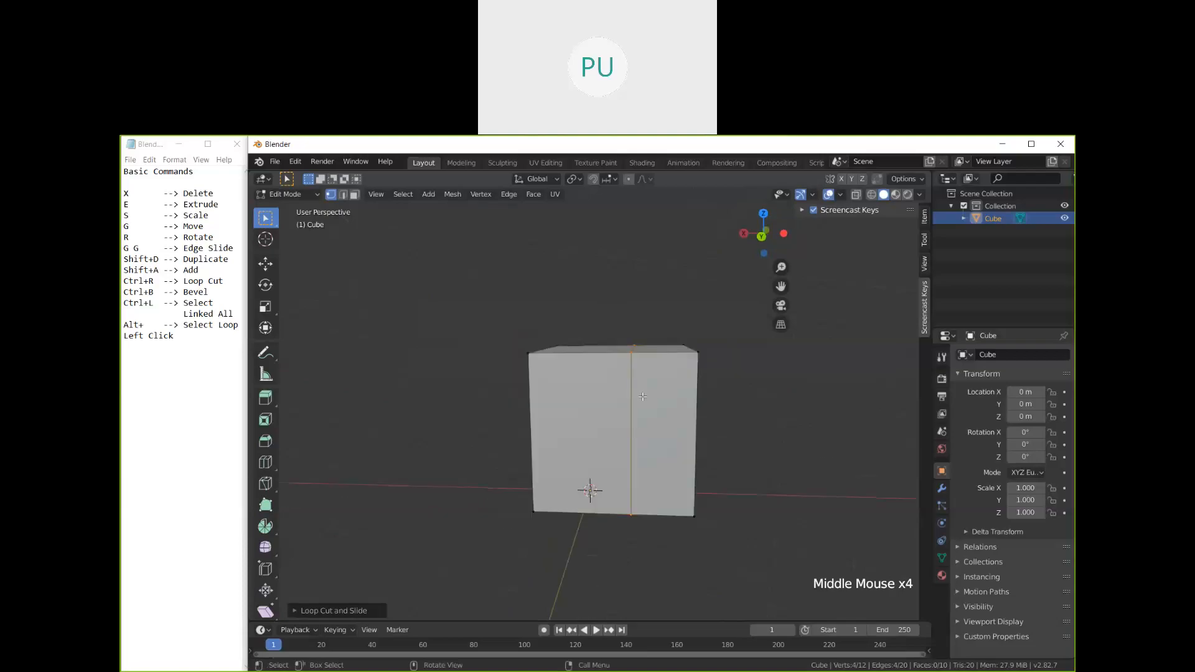
# Step: Switch to face selection and extrude the narrower section's side face outward from the cube
pyautogui.click(645, 443)
pyautogui.click(644, 443)
pyautogui.click(645, 443)
pyautogui.moveTo(645, 444); pyautogui.dragTo(666, 321, button='middle')
pyautogui.press('e')
pyautogui.click(770, 506)
pyautogui.click(731, 407)
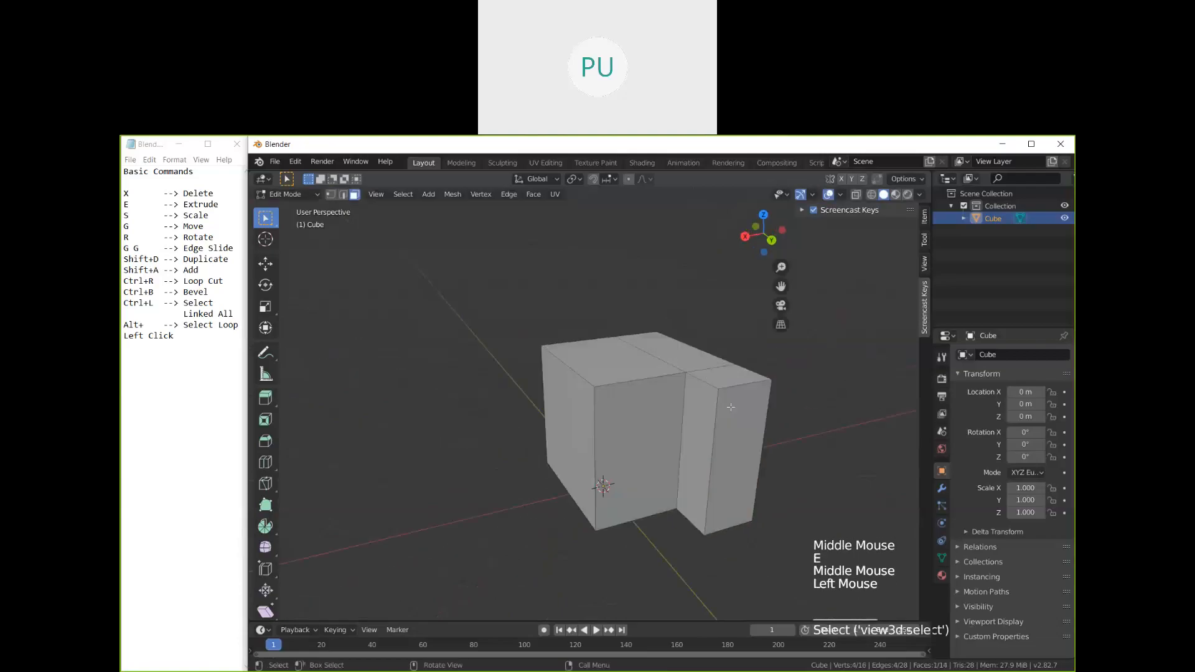
# Step: Select all faces of the narrower section, including its extrusion, and delete them to leave the wider block
pyautogui.click(731, 407)
pyautogui.keyDown('shift'); pyautogui.click(702, 406); pyautogui.keyUp('shift')
pyautogui.keyDown('shift'); pyautogui.click(682, 355); pyautogui.keyUp('shift')
pyautogui.keyDown('shift'); pyautogui.click(727, 377); pyautogui.keyUp('shift')
pyautogui.moveTo(741, 392); pyautogui.dragTo(640, 419, button='middle')
pyautogui.keyDown('shift'); pyautogui.click(641, 419); pyautogui.keyUp('shift')
pyautogui.keyDown('shift'); pyautogui.click(507, 458); pyautogui.keyUp('shift')
pyautogui.moveTo(554, 491); pyautogui.dragTo(651, 408, button='middle')
pyautogui.keyDown('shift'); pyautogui.click(585, 354); pyautogui.keyUp('shift')
pyautogui.keyDown('shift'); pyautogui.click(653, 422); pyautogui.keyUp('shift')
pyautogui.moveTo(690, 448); pyautogui.dragTo(523, 488, button='middle')
pyautogui.keyDown('shift'); pyautogui.click(542, 421); pyautogui.keyUp('shift')
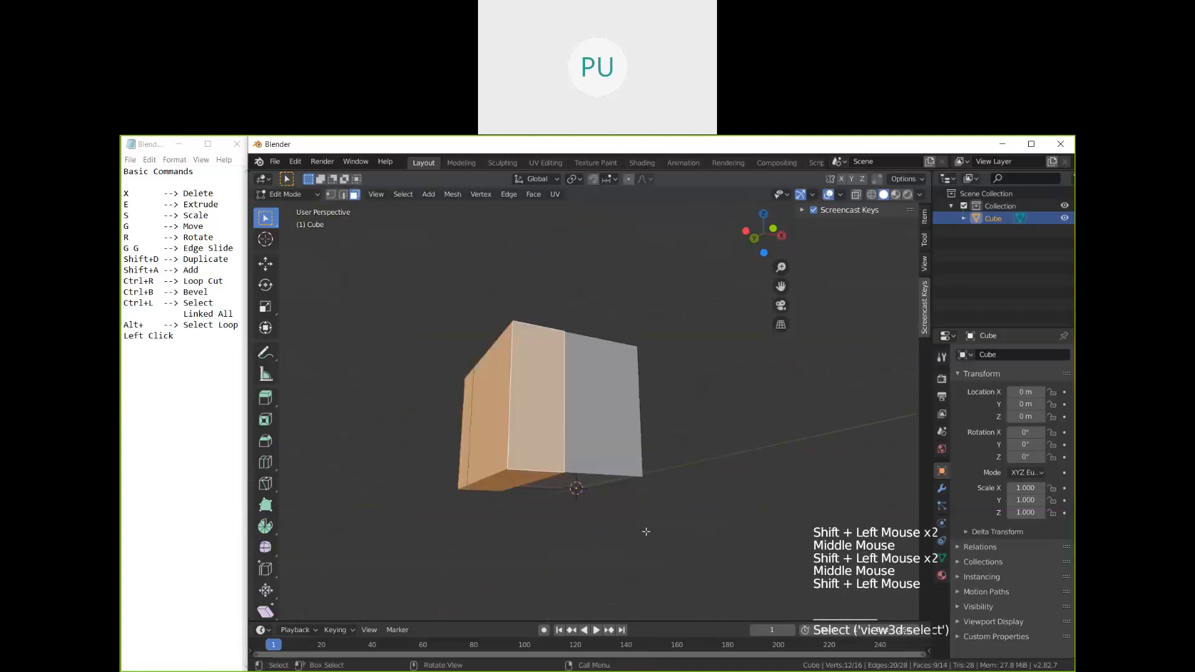
pyautogui.moveTo(646, 532); pyautogui.dragTo(627, 415, button='middle')
pyautogui.press('x')
pyautogui.click(747, 469)
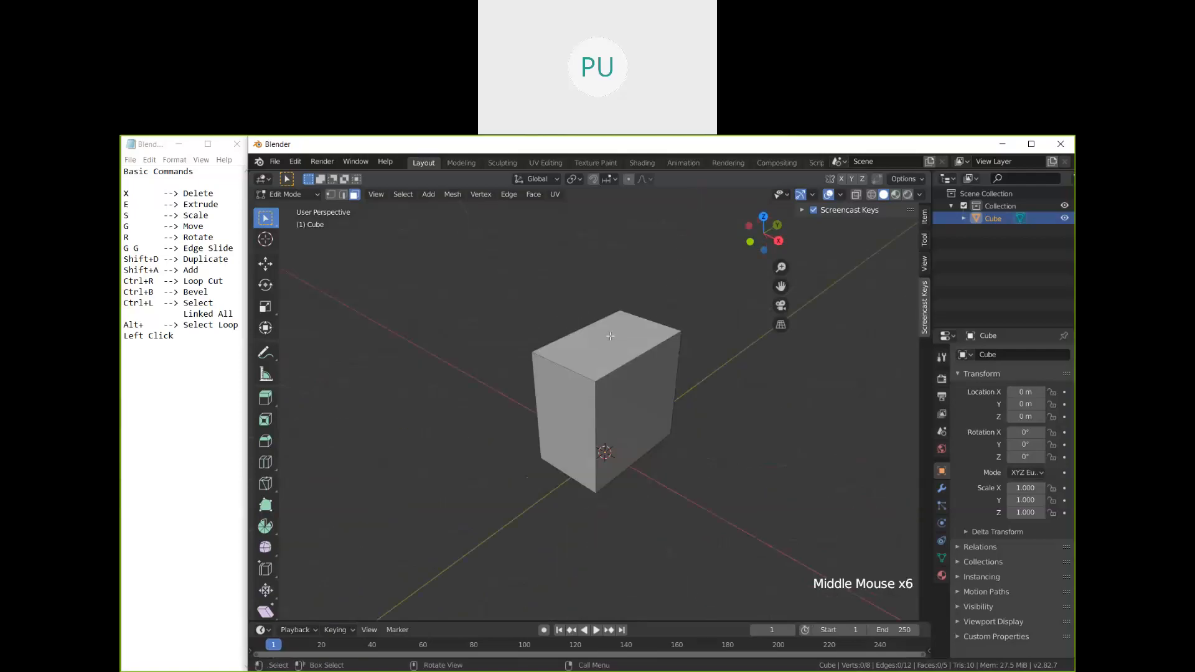
# Step: Add a horizontal loop cut around the remaining open block
pyautogui.moveTo(638, 377); pyautogui.dragTo(634, 386, button='middle')
pyautogui.hotkey('ctrl', 'r')
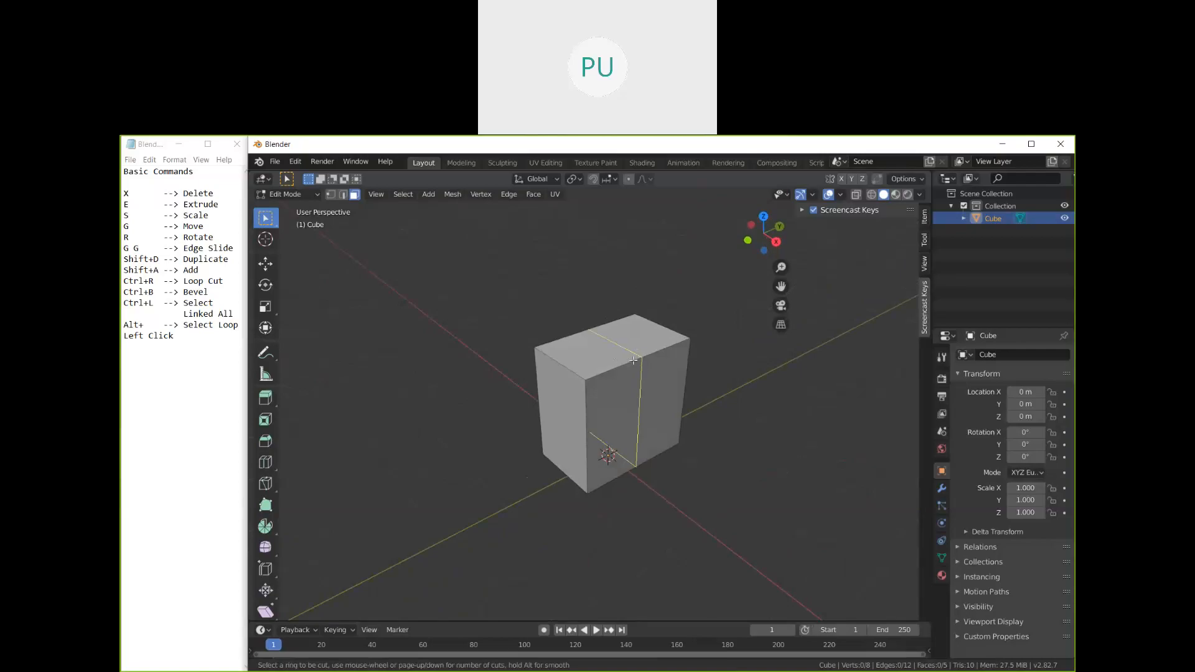
pyautogui.click(579, 443)
pyautogui.click(688, 434)
pyautogui.moveTo(688, 434); pyautogui.dragTo(570, 431, button='middle')
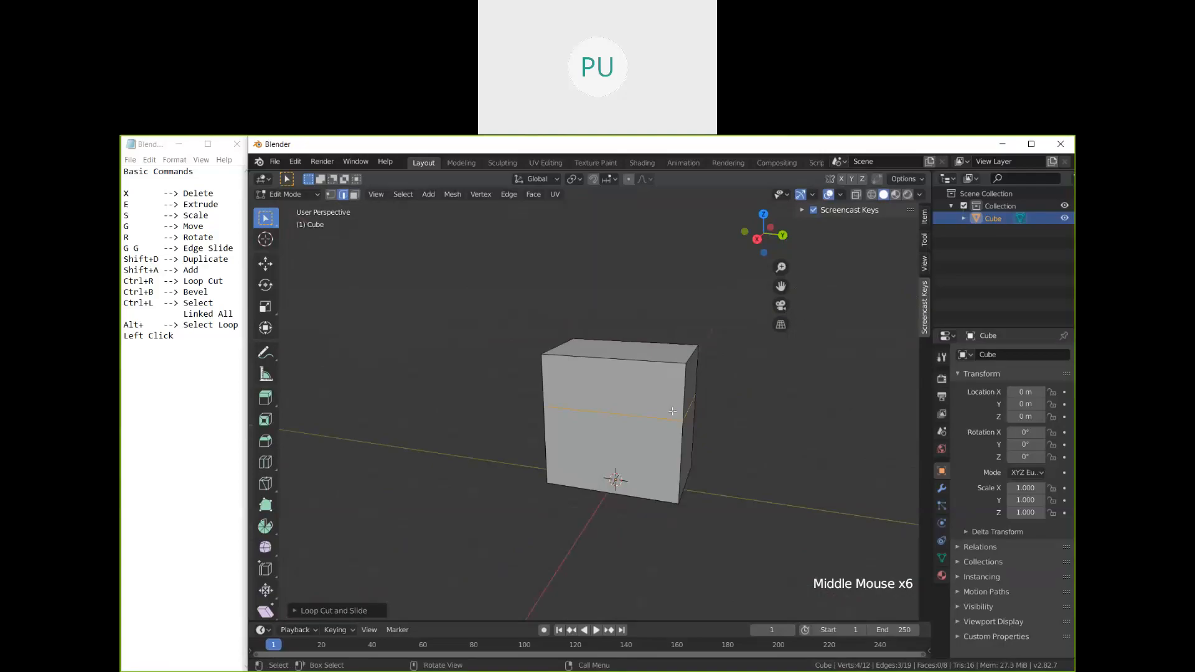
pyautogui.moveTo(669, 406); pyautogui.dragTo(728, 408, button='middle')
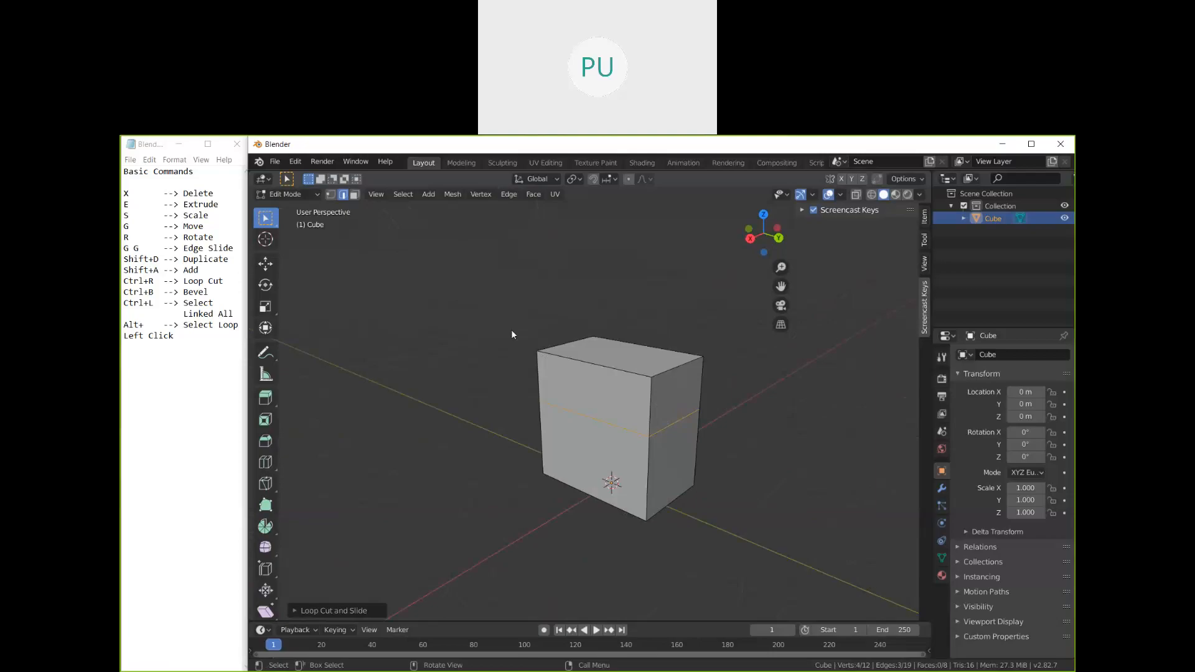
# Step: Return to Object Mode, delete the block, and add a new cube mesh
pyautogui.press('Tab')
pyautogui.press('x')
pyautogui.hotkey('shift', 'a')
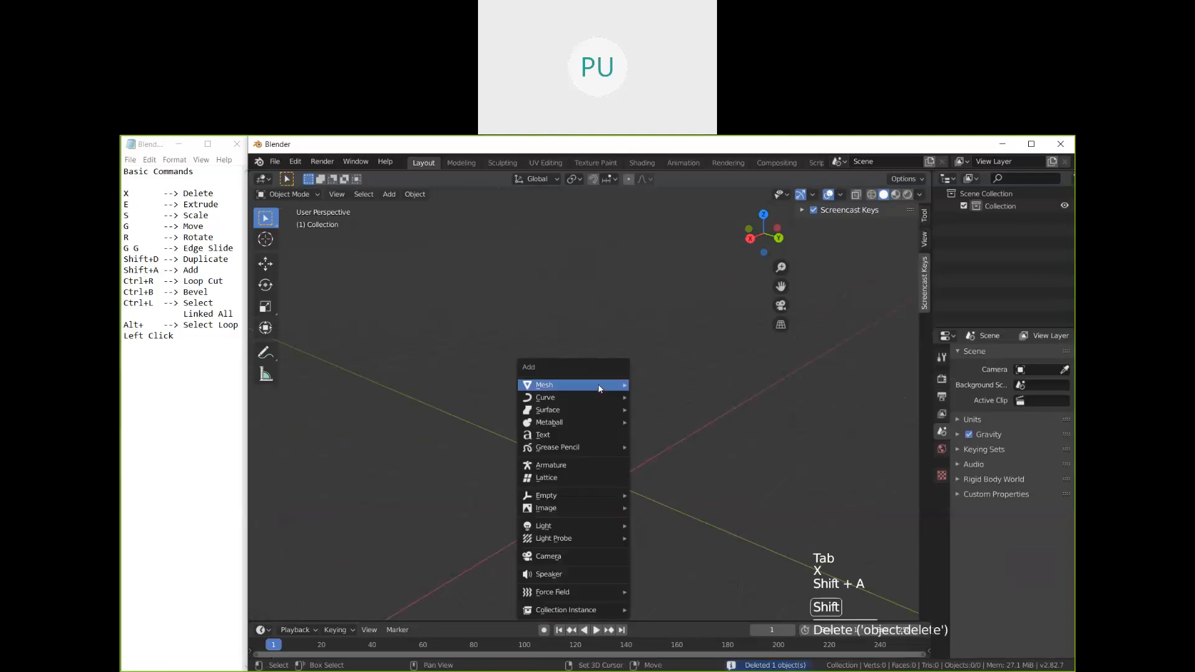
pyautogui.moveTo(599, 387)
pyautogui.click(674, 395)
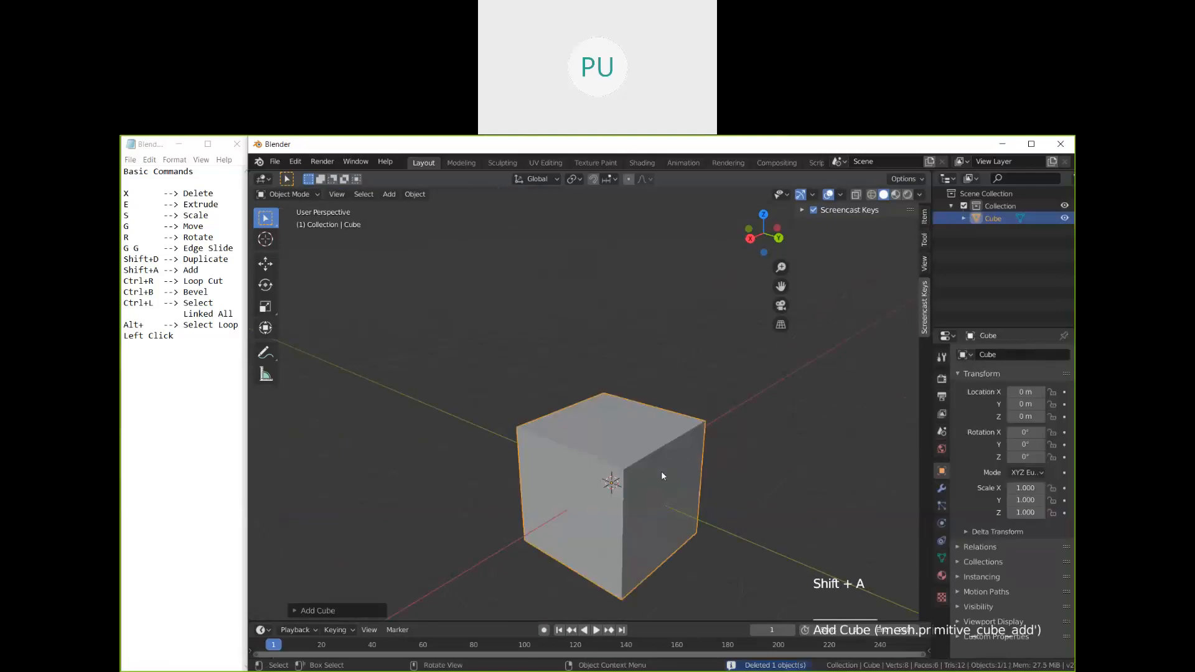
# Step: Raise the cube about 0.009 m along global Z, and move it 1 m up along its local Z axis
pyautogui.press('g')
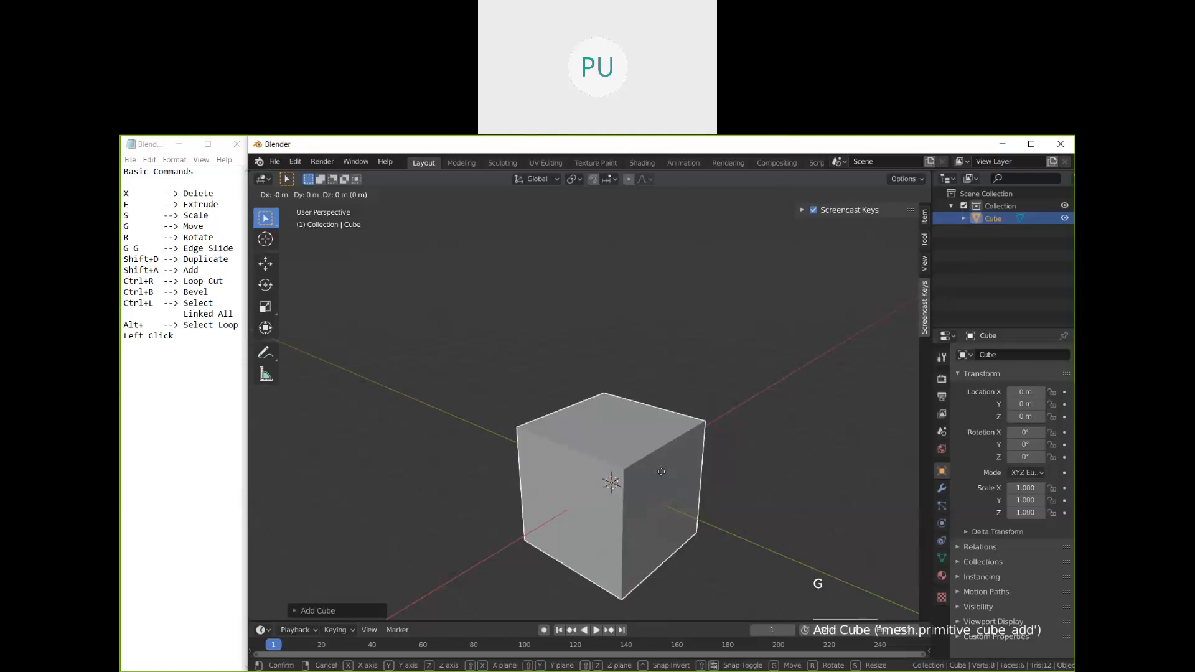
pyautogui.press('z')
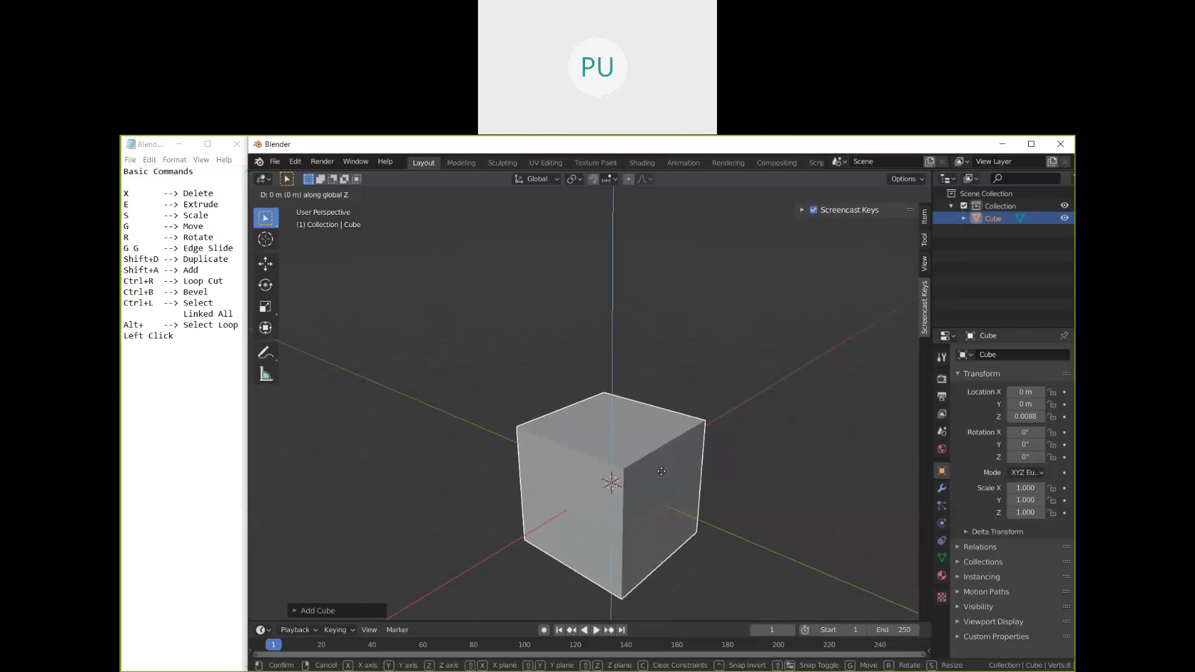
pyautogui.click(662, 471)
pyautogui.press('g')
pyautogui.press('z')
pyautogui.press('z')
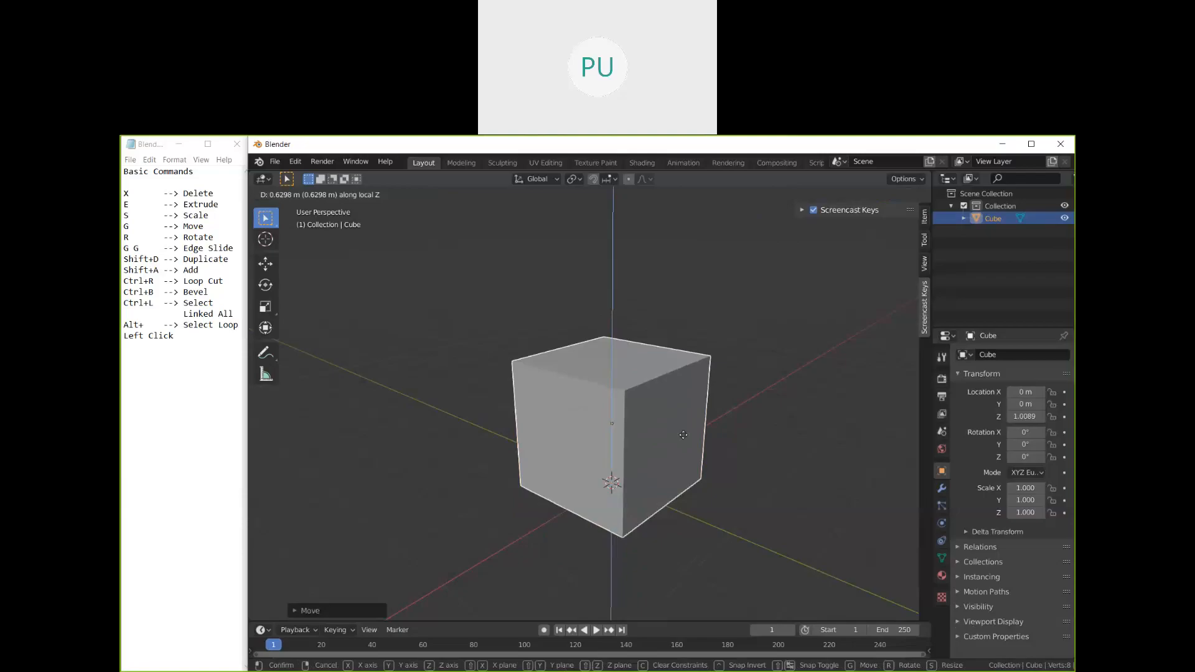
pyautogui.write('1')
pyautogui.press('Return')
# Step: Enter Edit Mode, select the cube's top face in face selection, and extrude it upward to about double the height
pyautogui.moveTo(526, 318); pyautogui.dragTo(648, 427, button='middle')
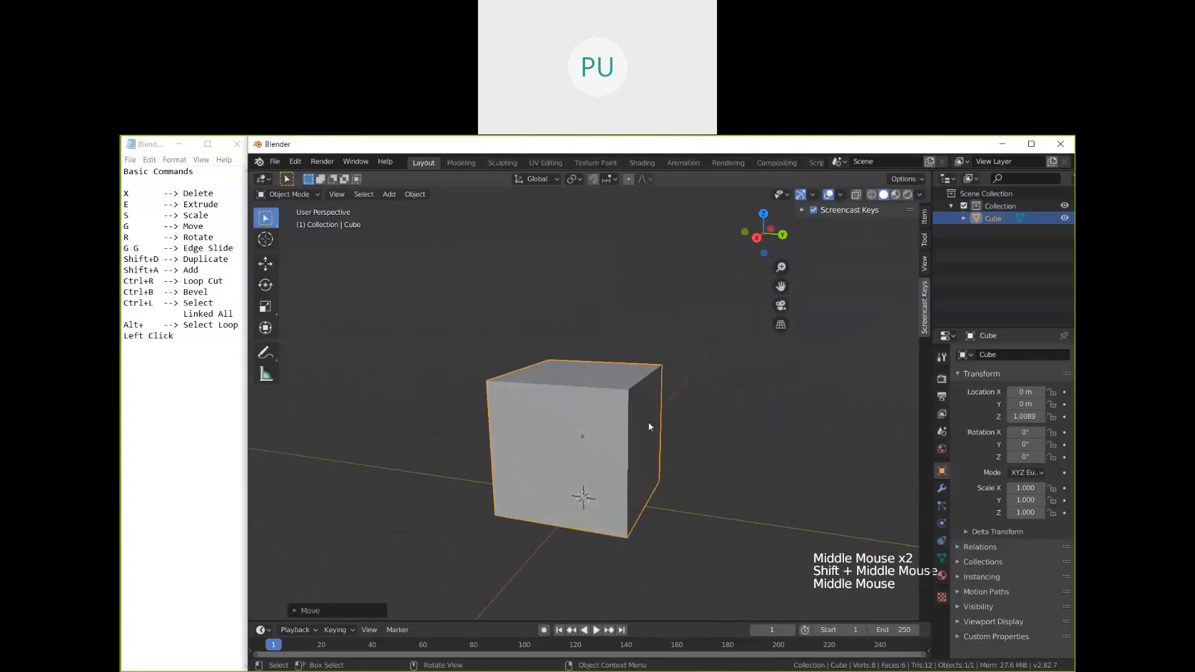
pyautogui.keyDown('shift'); pyautogui.moveTo(648, 420); pyautogui.dragTo(462, 350, button='middle'); pyautogui.keyUp('shift')
pyautogui.press('Tab')
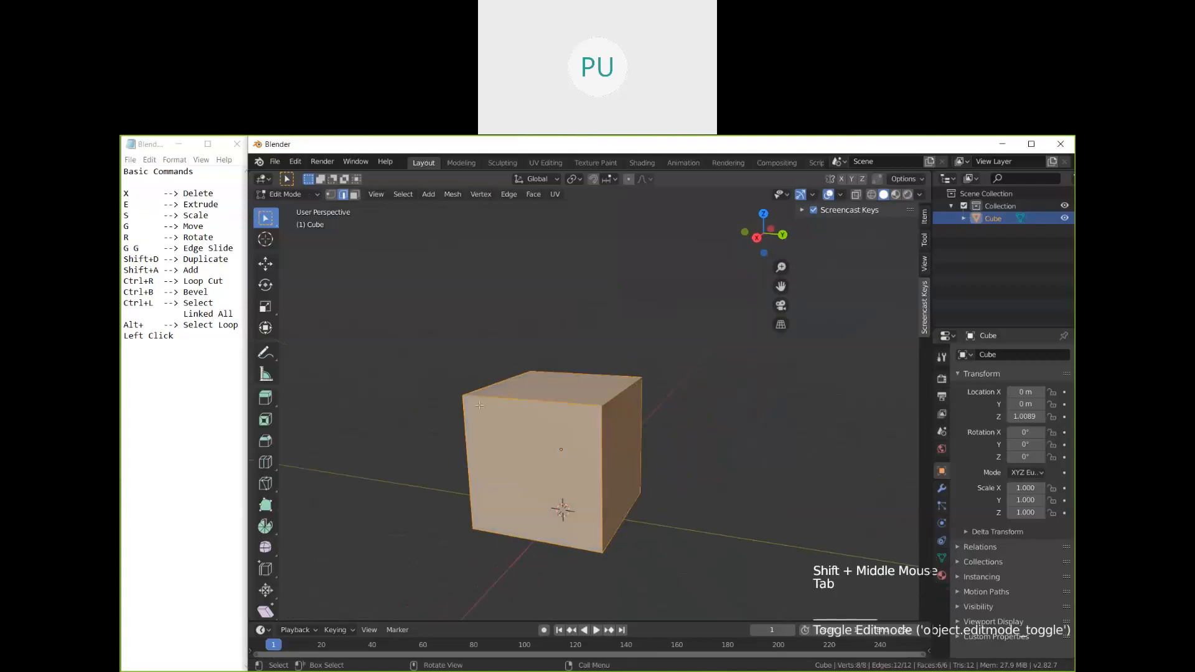
pyautogui.click(498, 381)
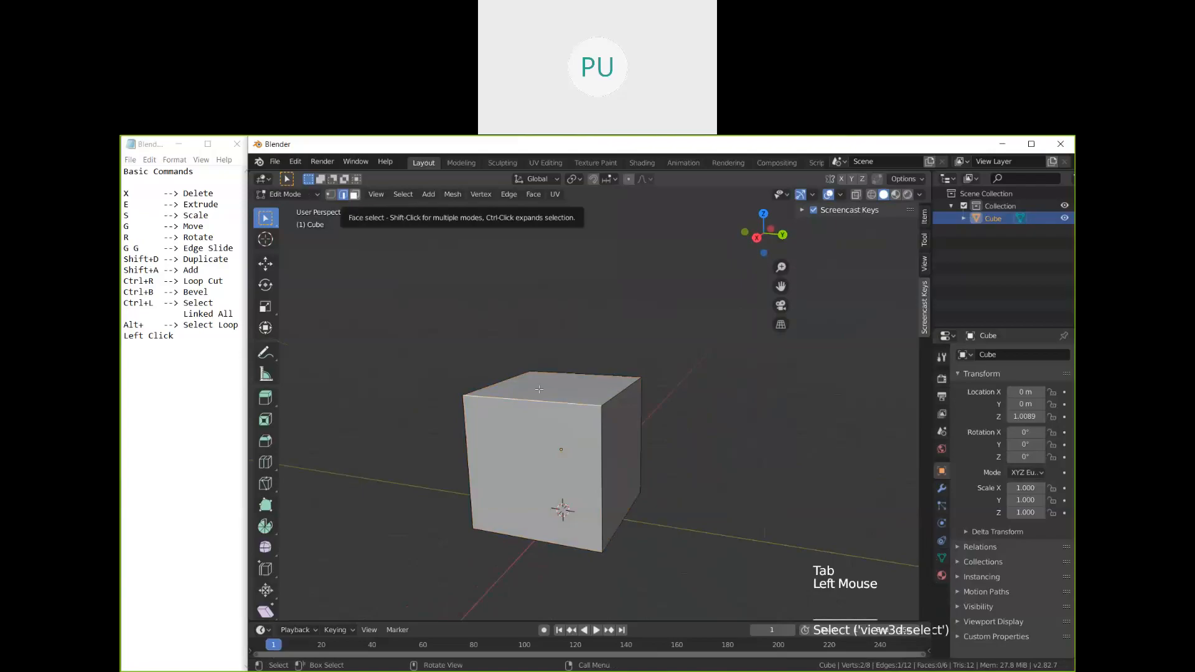
pyautogui.press('e')
pyautogui.click(666, 360)
pyautogui.moveTo(667, 360); pyautogui.dragTo(609, 405, button='middle')
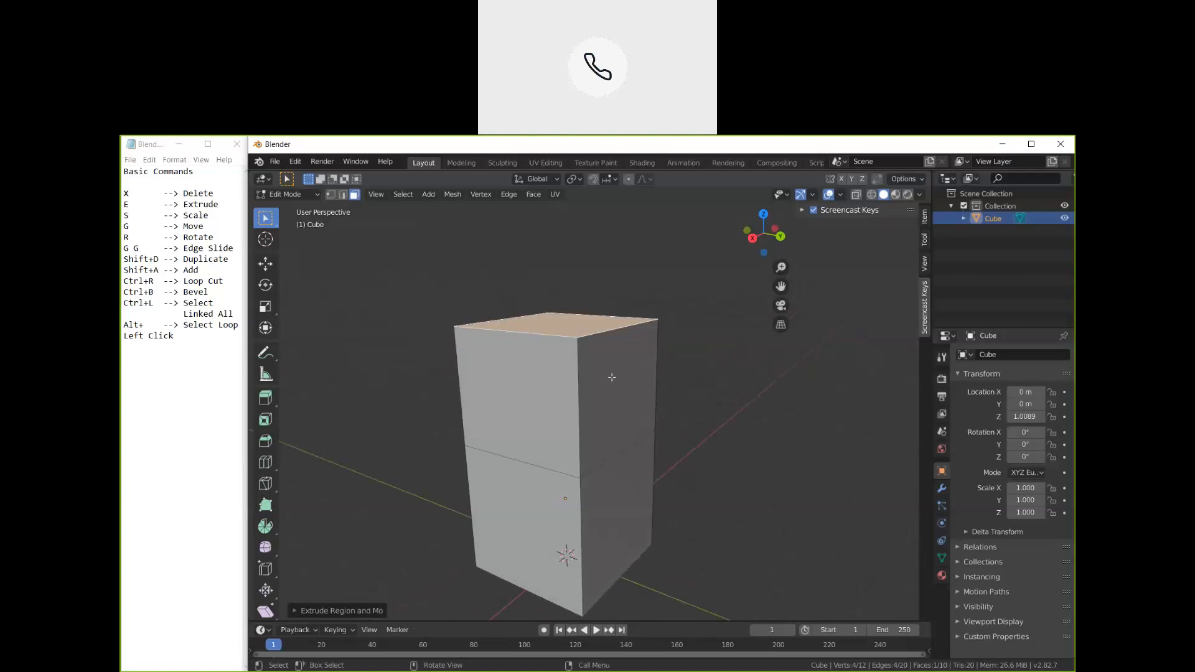
# Step: Select the lower block's +Y side face and extrude it outward by about one block width
pyautogui.moveTo(604, 371); pyautogui.dragTo(603, 470, button='middle')
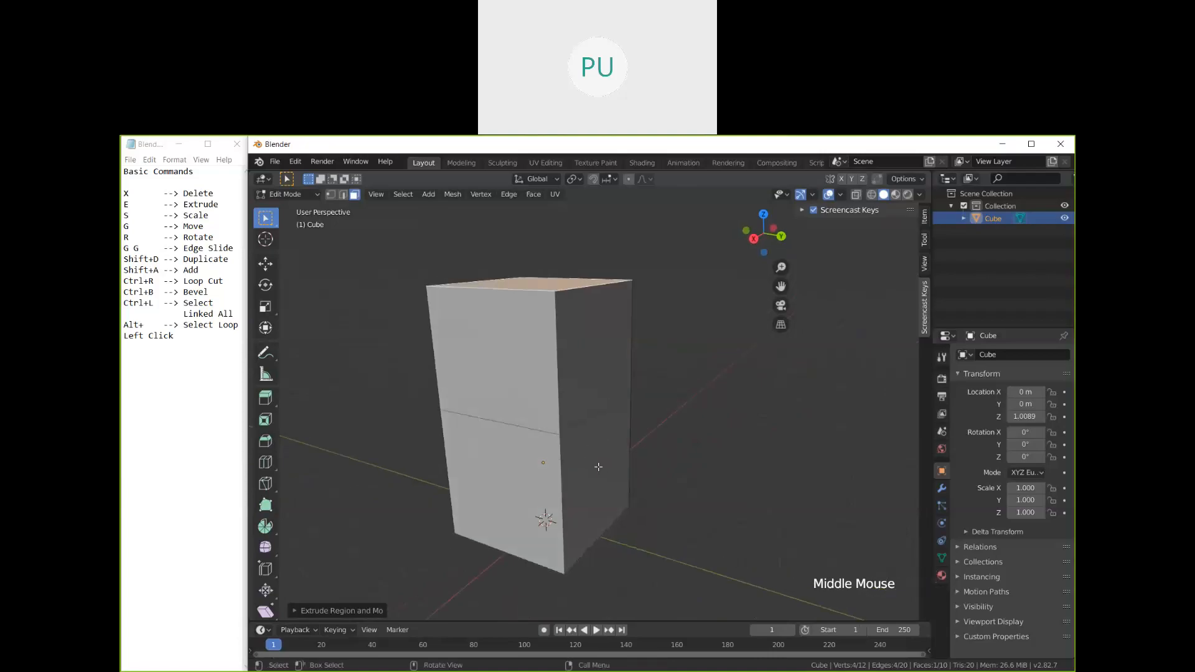
pyautogui.click(600, 469)
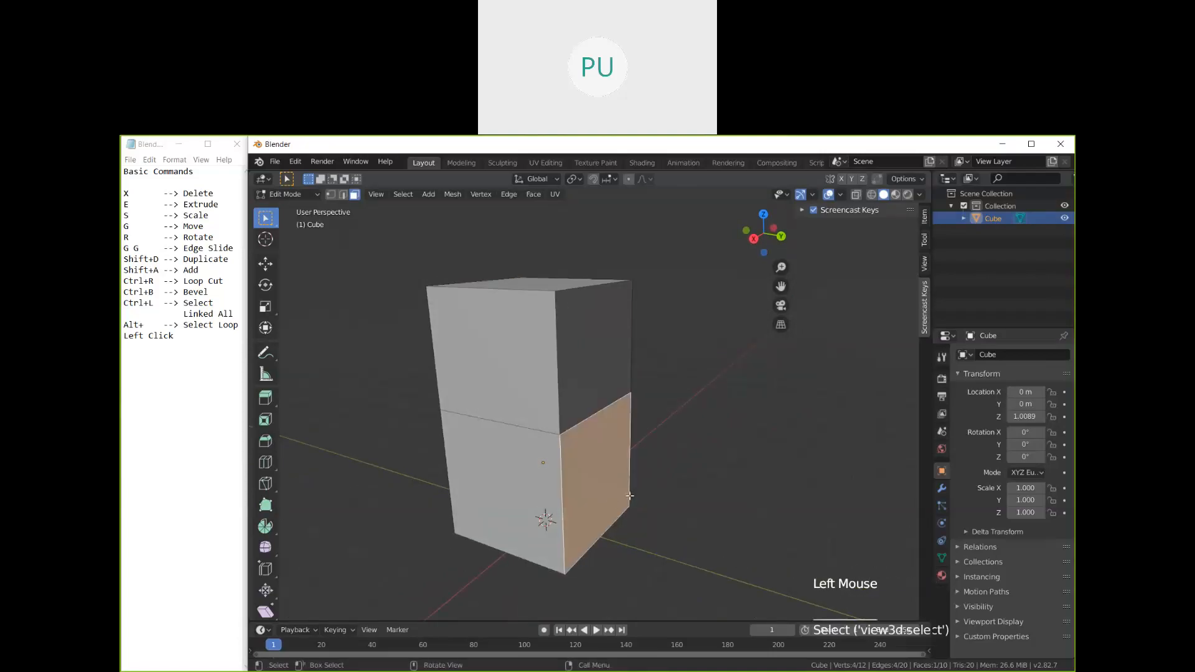
pyautogui.press('e')
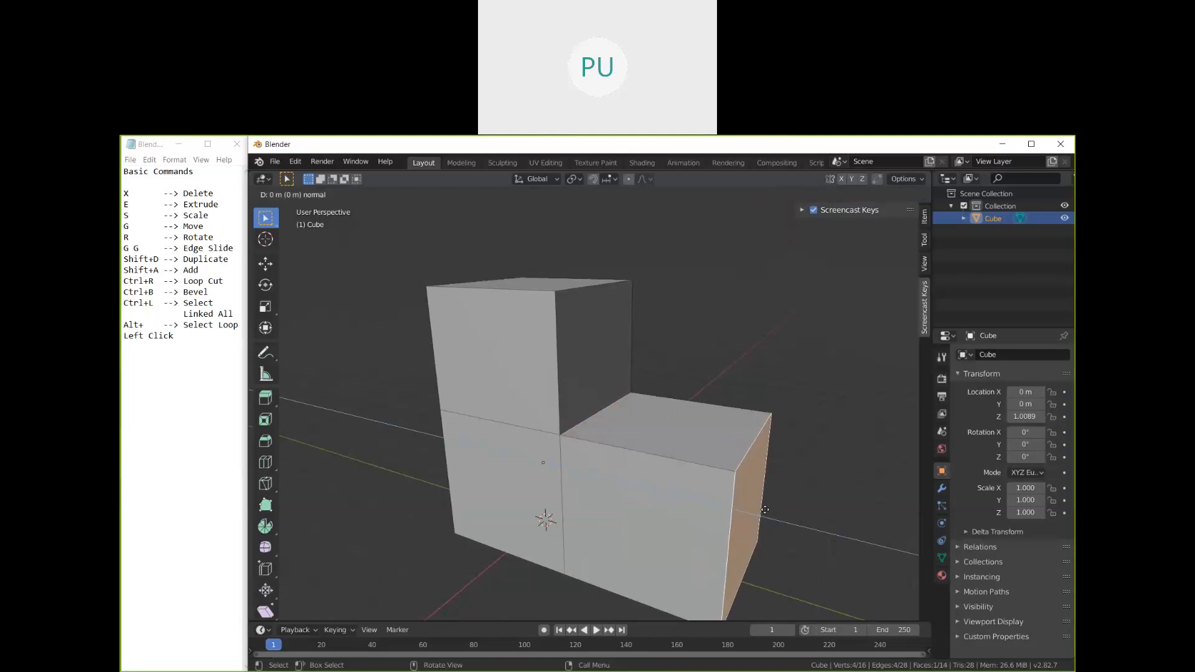
pyautogui.click(765, 510)
# Step: Select the two adjacent +X side faces of the lower blocks and extrude them outward about 1 m
pyautogui.keyDown('shift'); pyautogui.moveTo(764, 510); pyautogui.dragTo(765, 464, button='middle'); pyautogui.keyUp('shift')
pyautogui.moveTo(765, 464); pyautogui.dragTo(697, 480, button='middle')
pyautogui.keyDown('shift'); pyautogui.moveTo(697, 480); pyautogui.dragTo(684, 436, button='middle'); pyautogui.keyUp('shift')
pyautogui.click(626, 406)
pyautogui.keyDown('shift'); pyautogui.click(541, 360); pyautogui.keyUp('shift')
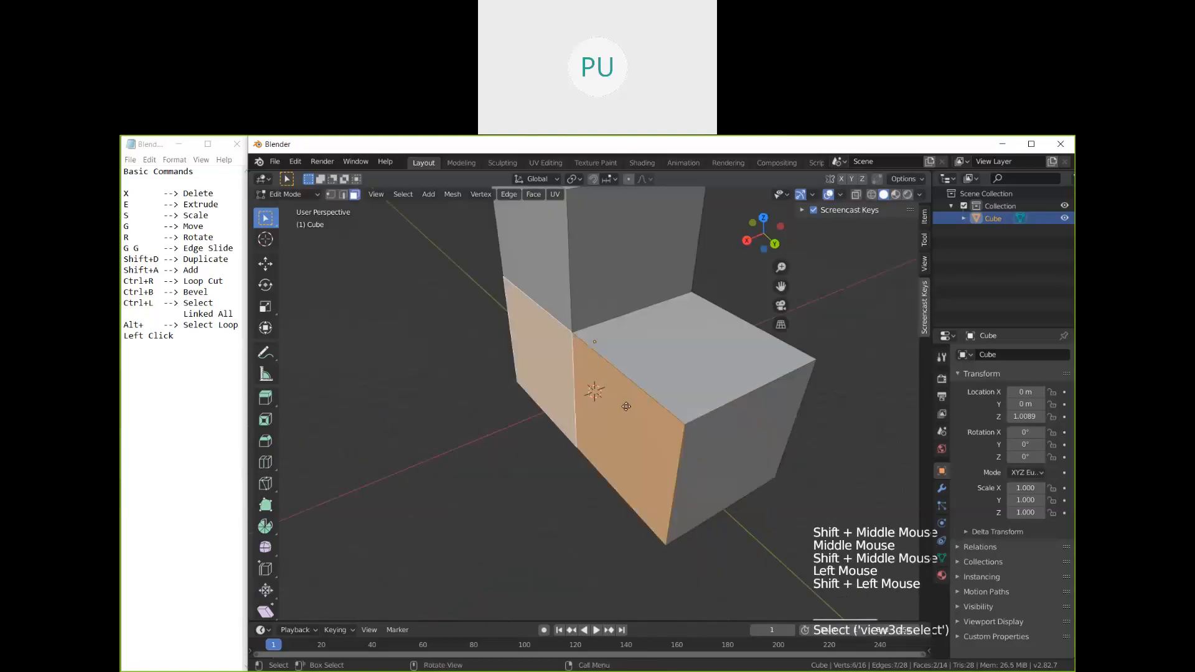
pyautogui.press('e')
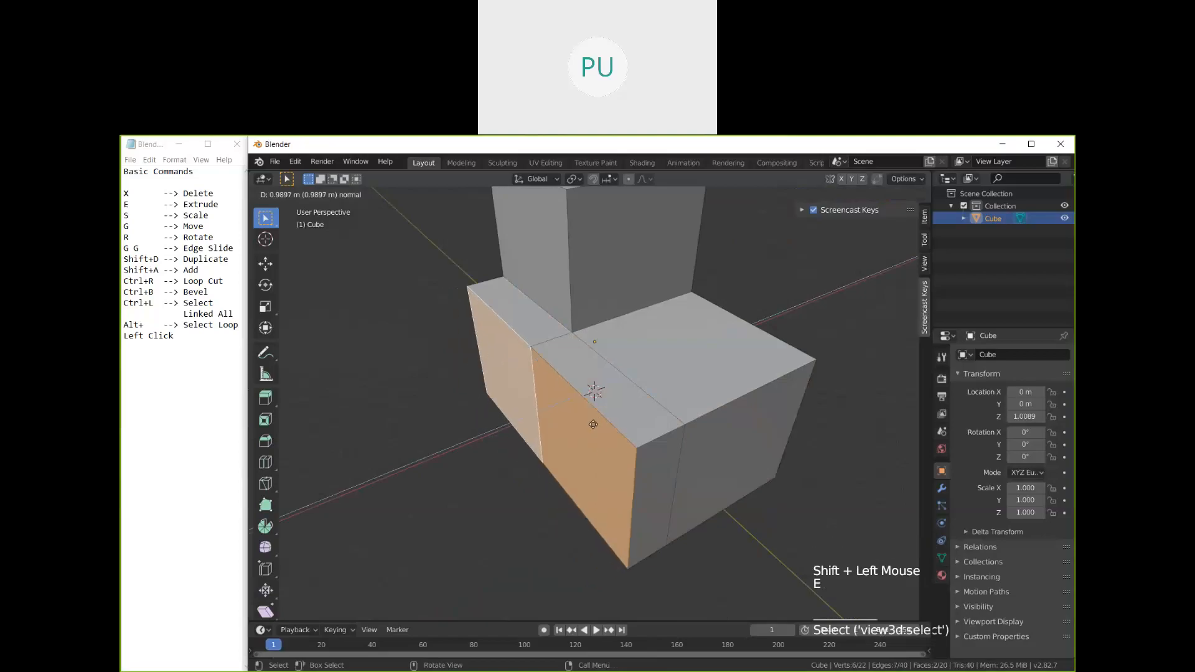
pyautogui.click(596, 424)
# Step: Move the two extruded faces further outward along local X until the new blocks are about as deep as the original cube
pyautogui.moveTo(596, 425); pyautogui.dragTo(591, 432, button='middle')
pyautogui.keyDown('shift'); pyautogui.moveTo(591, 433); pyautogui.dragTo(585, 439, button='middle'); pyautogui.keyUp('shift')
pyautogui.press('g')
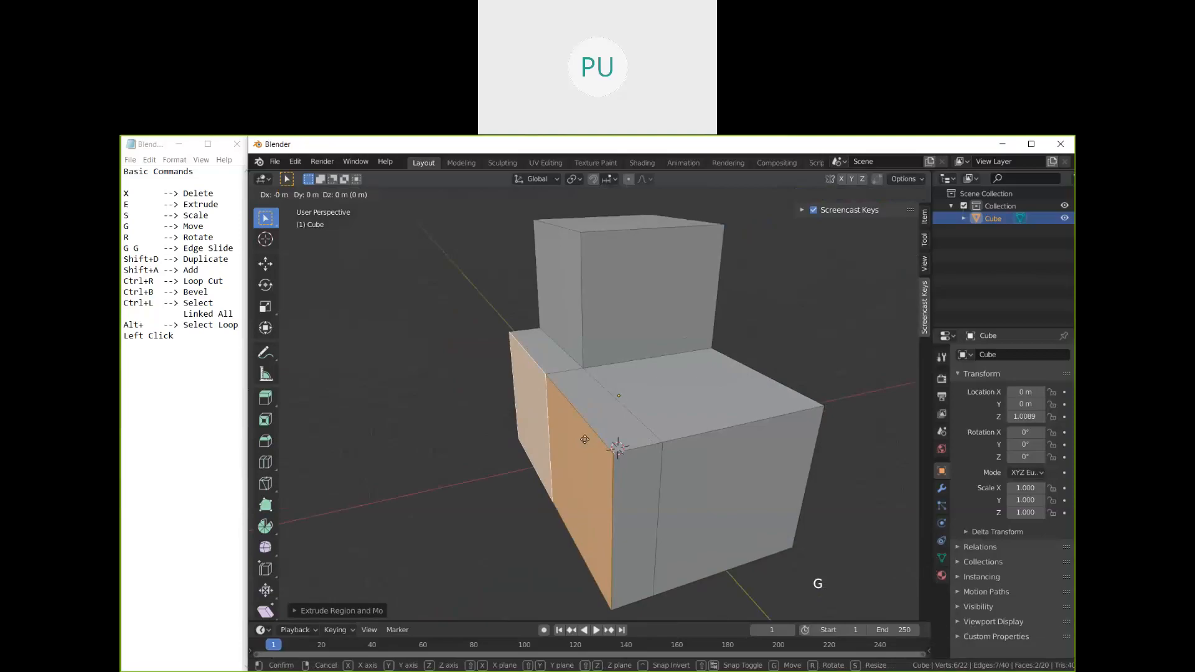
pyautogui.press('x')
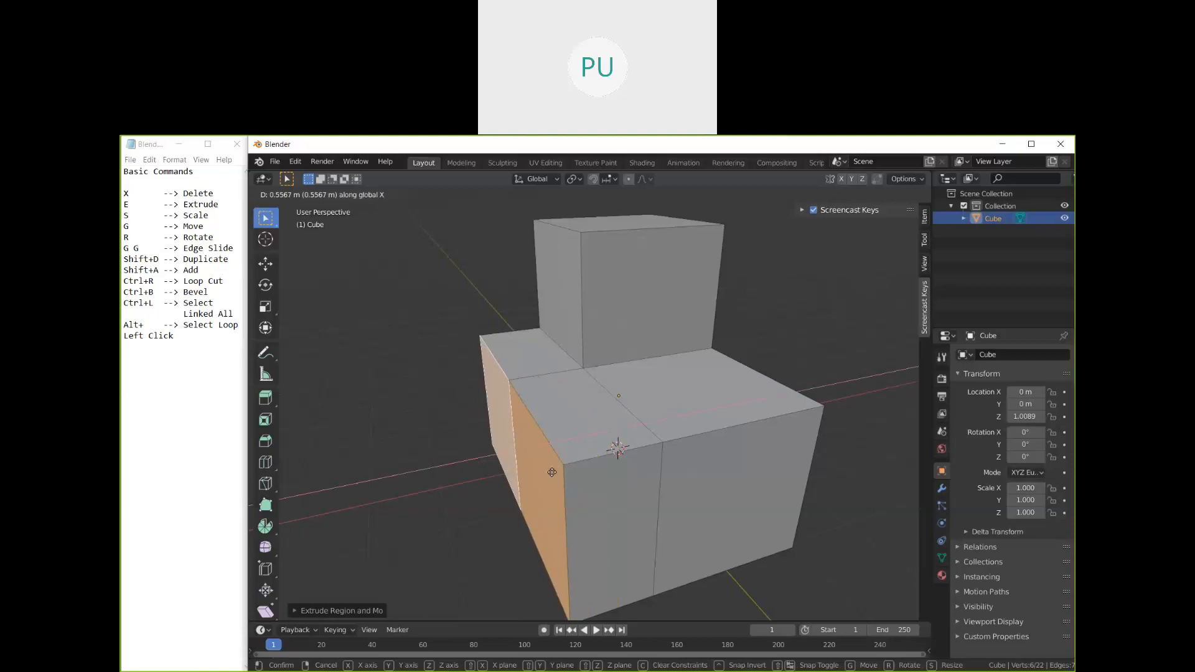
pyautogui.press('x')
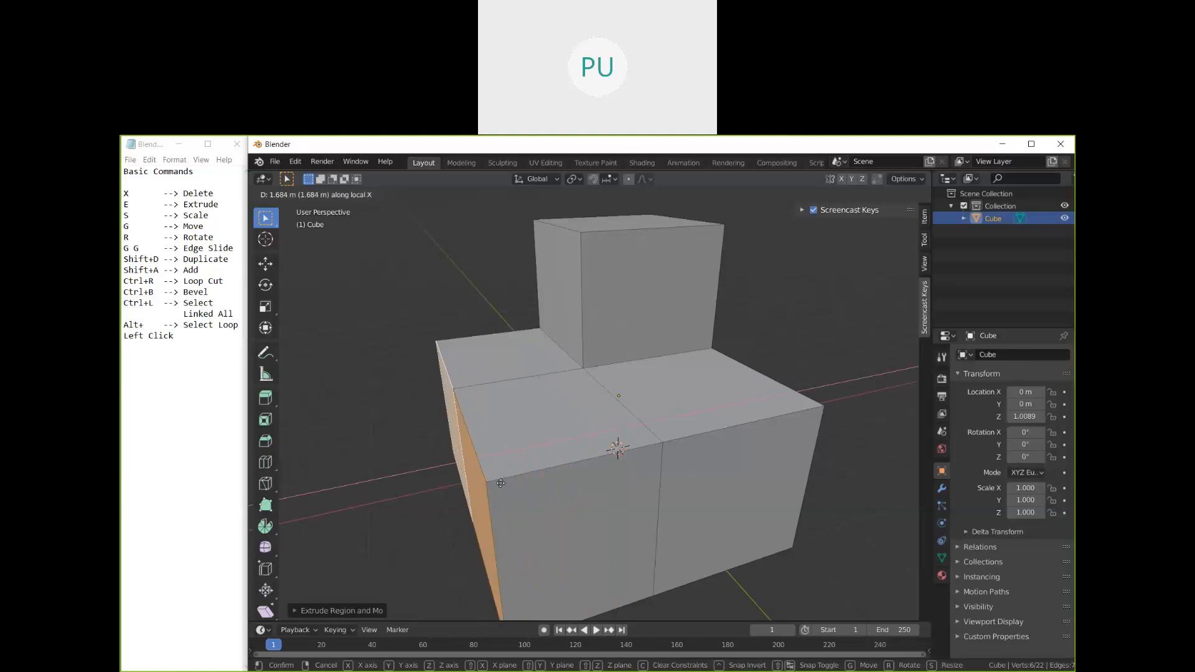
pyautogui.click(500, 483)
# Step: Add a vertical loop cut through the upper block, slid toward its +X side by a factor of about -0.39
pyautogui.keyDown('shift'); pyautogui.moveTo(499, 483); pyautogui.dragTo(605, 374, button='middle'); pyautogui.keyUp('shift')
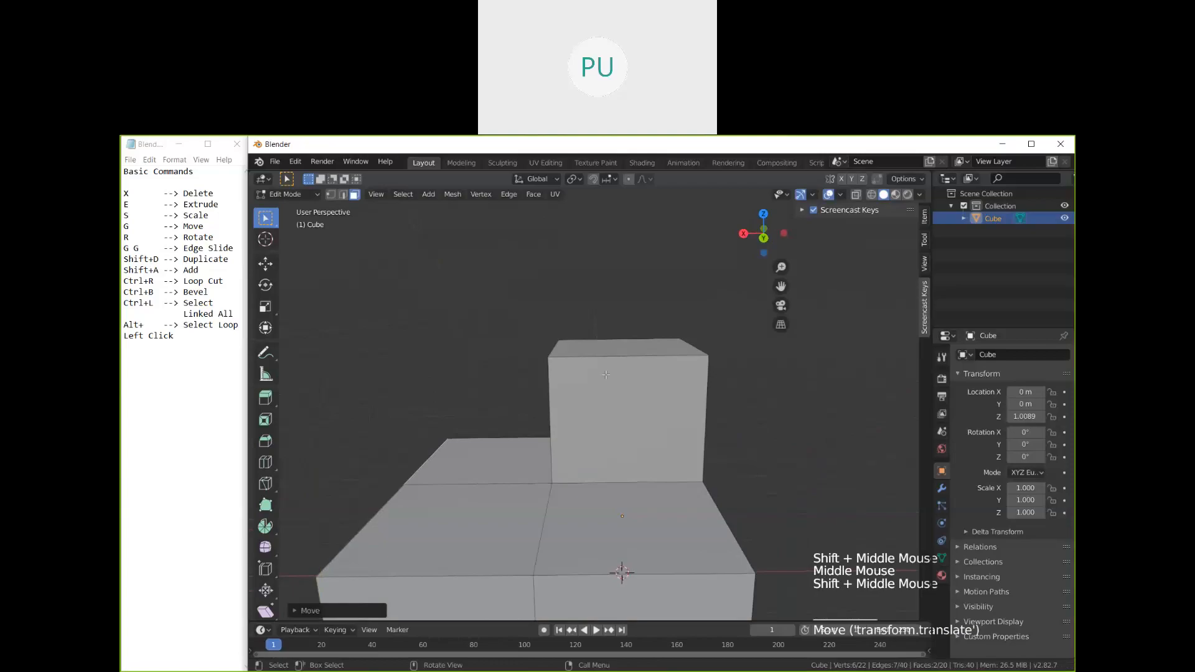
pyautogui.hotkey('ctrl', 'r')
pyautogui.click(604, 379)
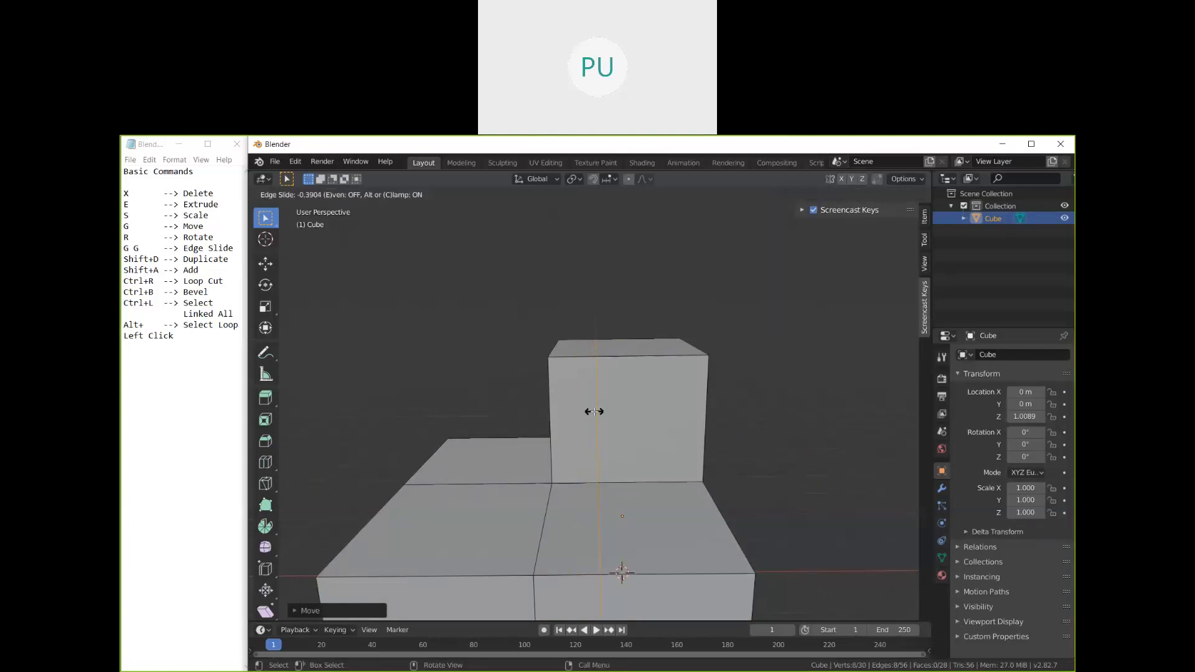
pyautogui.click(595, 411)
# Step: Select the narrow +X strip of the upper block's top, extrude it up about one block height, and extrude a short second segment
pyautogui.moveTo(594, 411); pyautogui.dragTo(602, 433, button='middle')
pyautogui.click(354, 195)
pyautogui.click(586, 366)
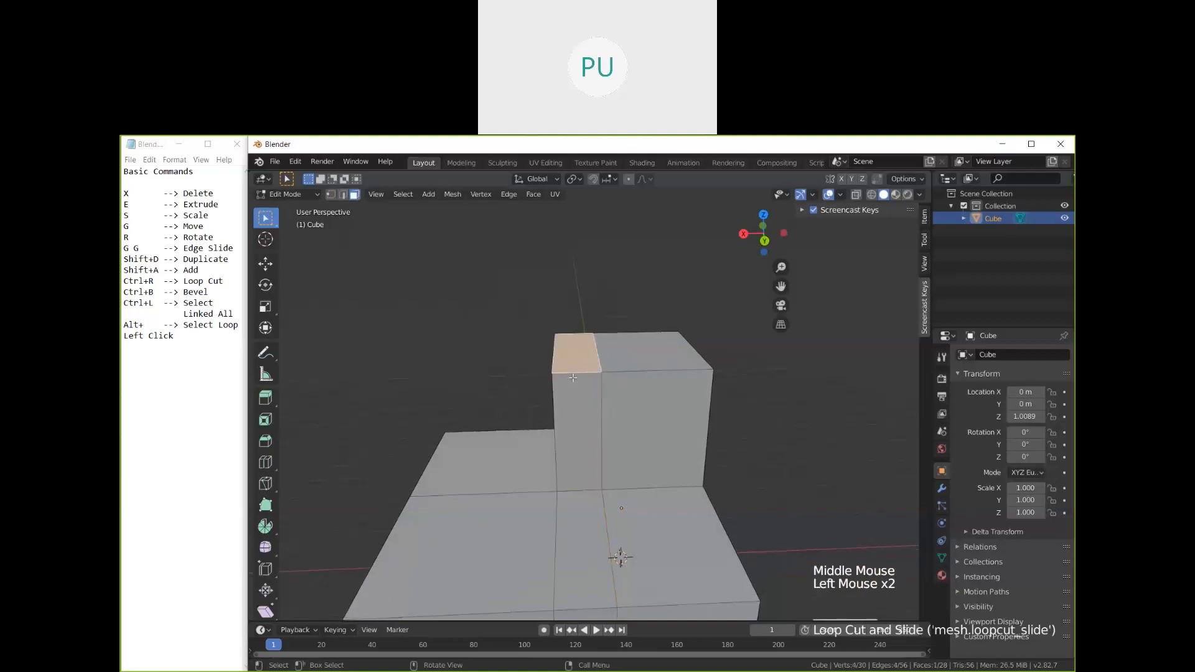
pyautogui.moveTo(572, 378); pyautogui.dragTo(613, 355, button='middle')
pyautogui.press('e')
pyautogui.click(618, 304)
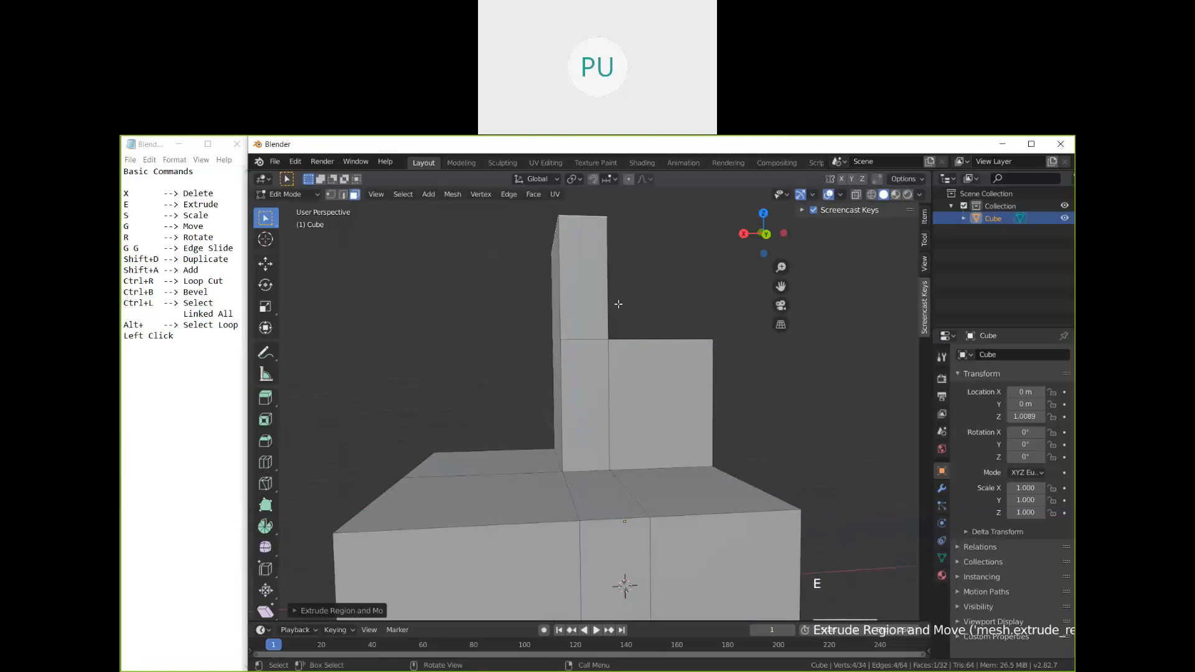
pyautogui.press('e')
pyautogui.click(622, 279)
# Step: Select the +X face of the short top segment and extrude it outward twice, forming an arm with a small end section
pyautogui.moveTo(581, 244); pyautogui.dragTo(622, 277, button='middle')
pyautogui.click(574, 231)
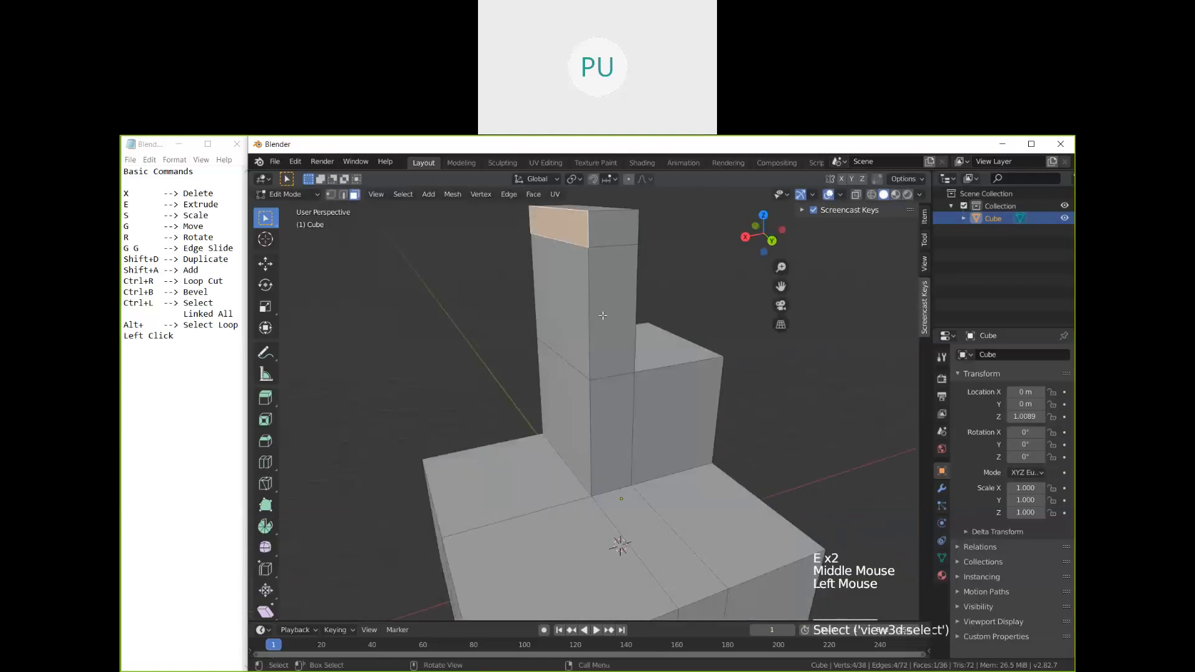
pyautogui.press('e')
pyautogui.click(446, 314)
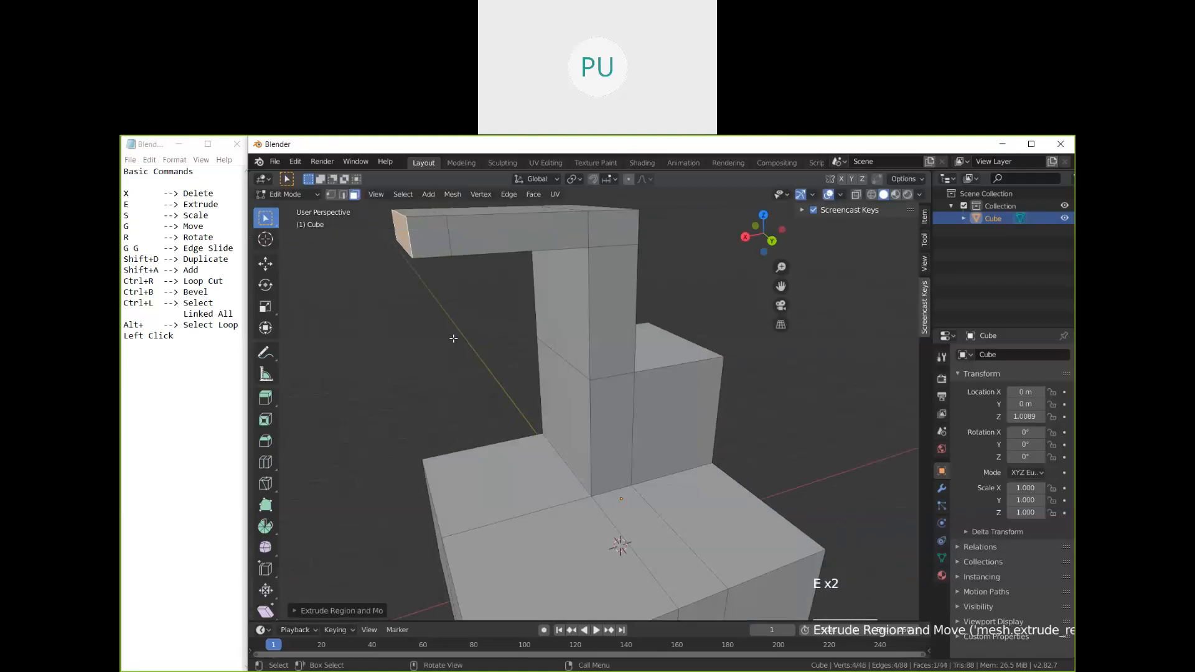
# Step: Select the underside of the arm's end section and extrude it down about 2 m to form a column reaching the base
pyautogui.moveTo(446, 314); pyautogui.dragTo(436, 221, button='middle')
pyautogui.click(436, 218)
pyautogui.press('e')
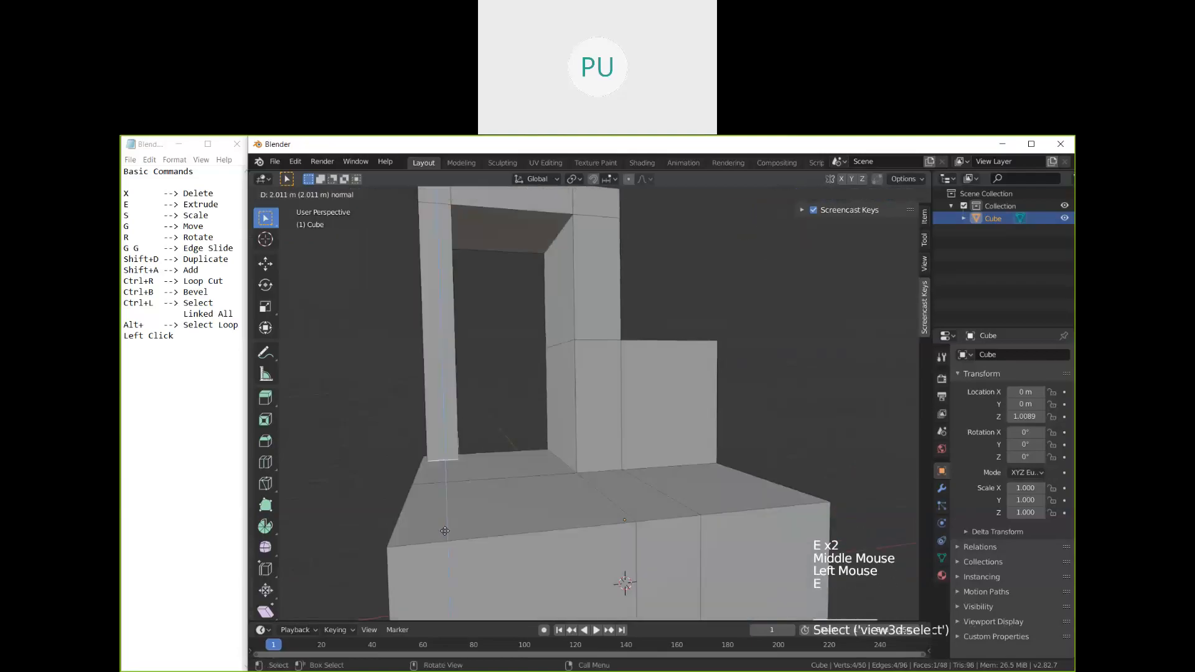
pyautogui.click(443, 534)
# Step: Select the faces around the new column and its top section, and move the column outward past the base's +X edge
pyautogui.moveTo(444, 534); pyautogui.dragTo(449, 346, button='middle')
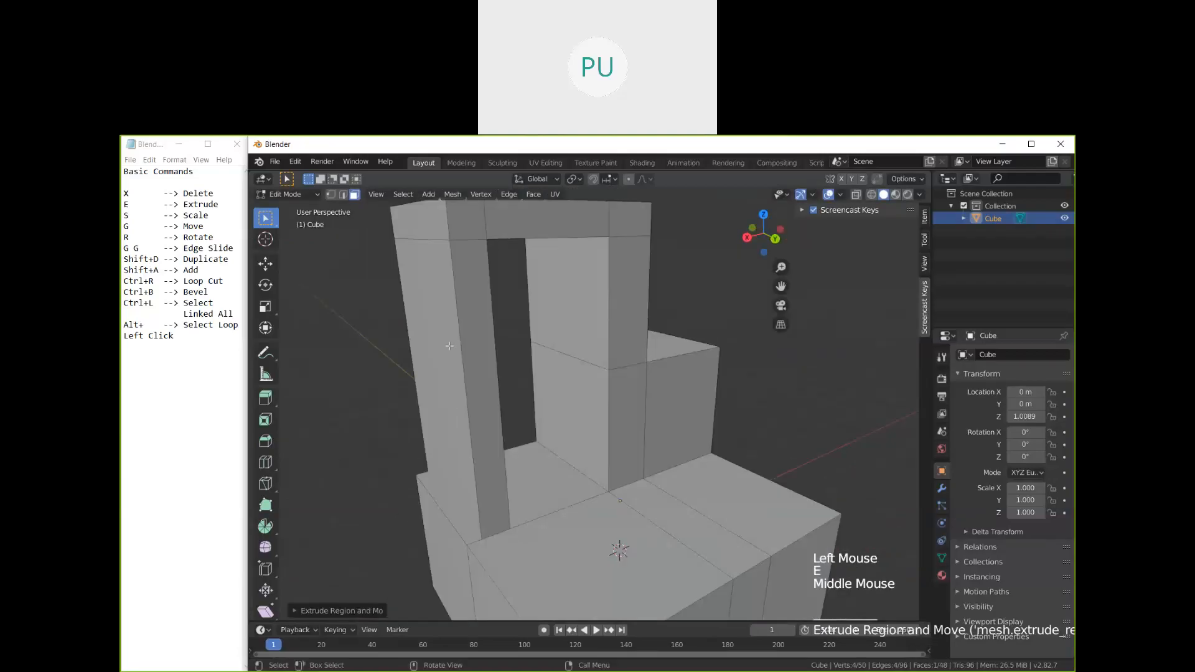
pyautogui.click(466, 220)
pyautogui.keyDown('shift'); pyautogui.click(475, 328); pyautogui.keyUp('shift')
pyautogui.keyDown('shift'); pyautogui.click(439, 324); pyautogui.keyUp('shift')
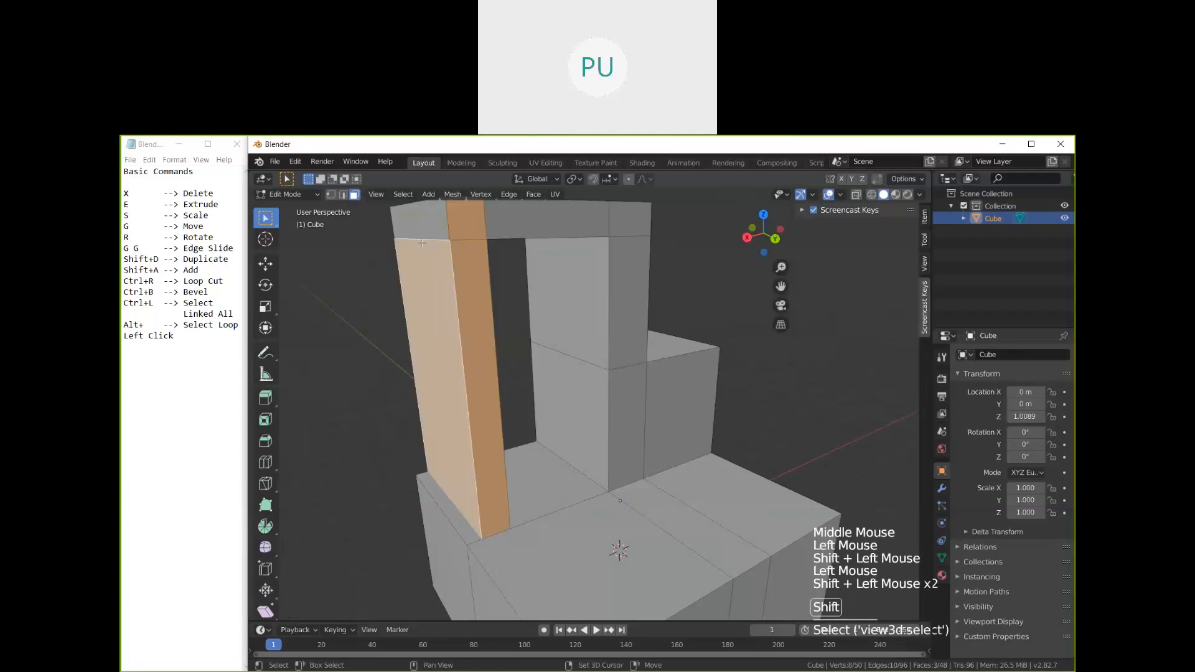
pyautogui.keyDown('shift'); pyautogui.click(438, 324); pyautogui.keyUp('shift')
pyautogui.keyDown('shift'); pyautogui.click(422, 222); pyautogui.keyUp('shift')
pyautogui.keyDown('shift'); pyautogui.click(426, 330); pyautogui.keyUp('shift')
pyautogui.moveTo(426, 330); pyautogui.dragTo(641, 324, button='middle')
pyautogui.keyDown('shift'); pyautogui.click(751, 280); pyautogui.keyUp('shift')
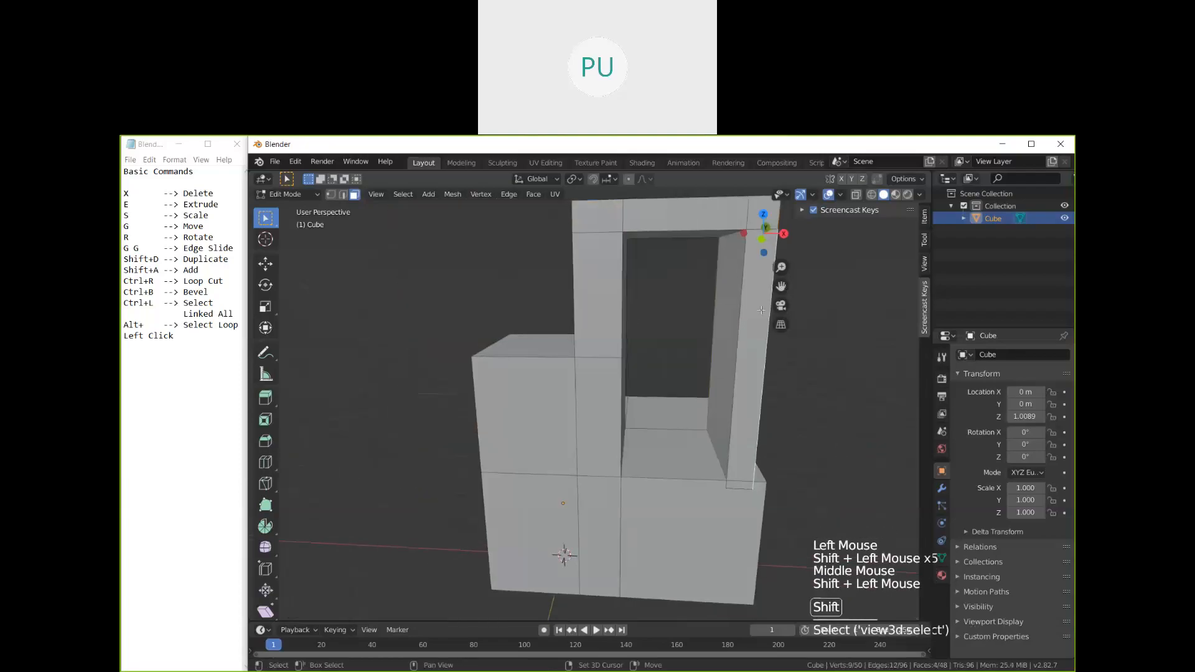
pyautogui.keyDown('shift'); pyautogui.click(759, 211); pyautogui.keyUp('shift')
pyautogui.moveTo(760, 281); pyautogui.dragTo(730, 461, button='middle')
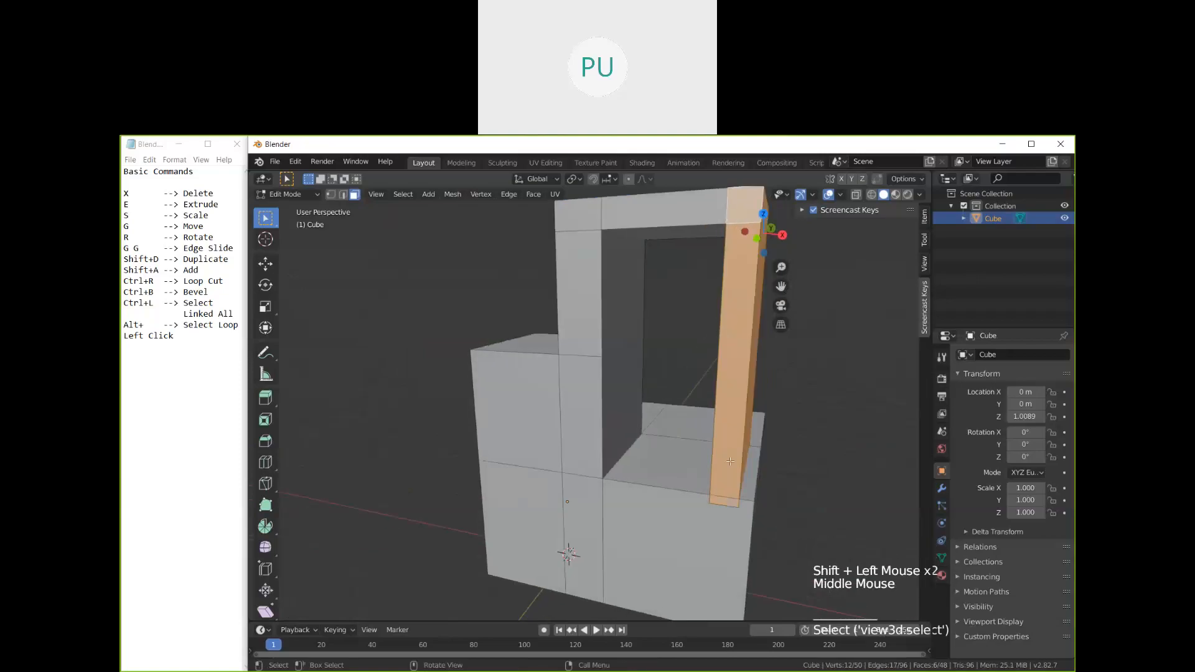
pyautogui.moveTo(730, 462); pyautogui.dragTo(585, 487, button='middle')
pyautogui.press('g')
pyautogui.click(756, 473)
# Step: Select the column's bottom face and move it down to about the bottom of the base
pyautogui.scroll(-1, 600, 504)
pyautogui.moveTo(434, 471); pyautogui.dragTo(396, 455, button='middle')
pyautogui.click(435, 466)
pyautogui.click(429, 417)
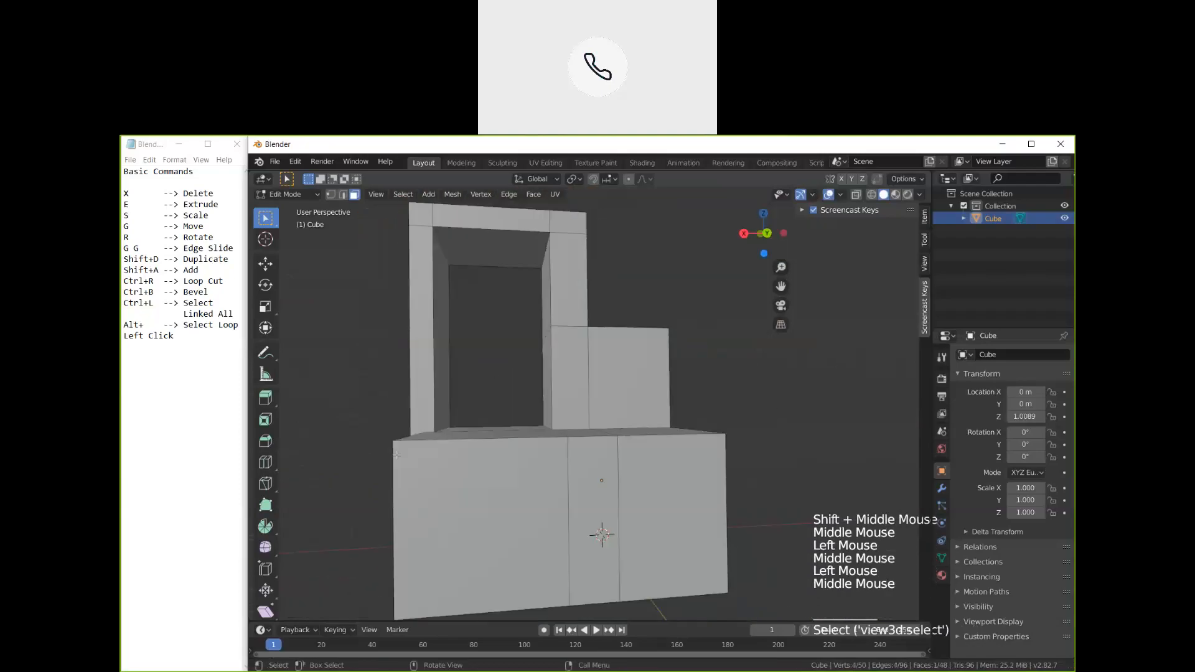
pyautogui.press('g')
pyautogui.moveTo(407, 562); pyautogui.dragTo(515, 385, button='middle')
pyautogui.scroll(-2, 461, 497)
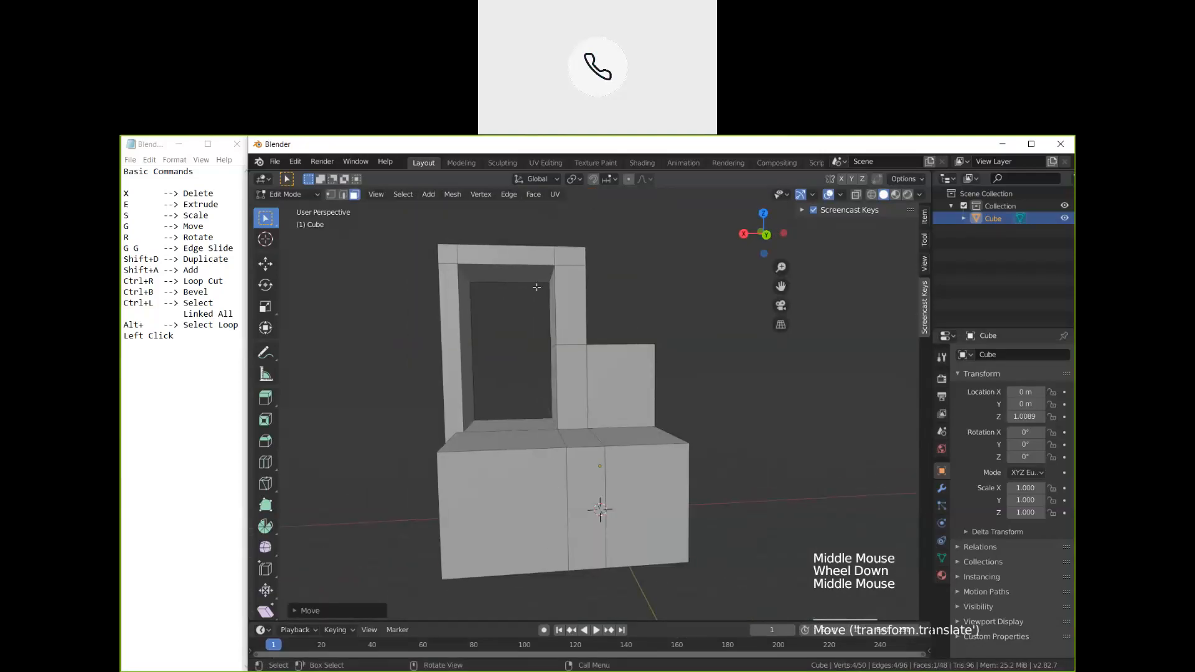
# Step: Select the +X side face of the front base block and extrude it outward about 0.78 m
pyautogui.moveTo(565, 338); pyautogui.dragTo(597, 512, button='middle')
pyautogui.click(688, 458)
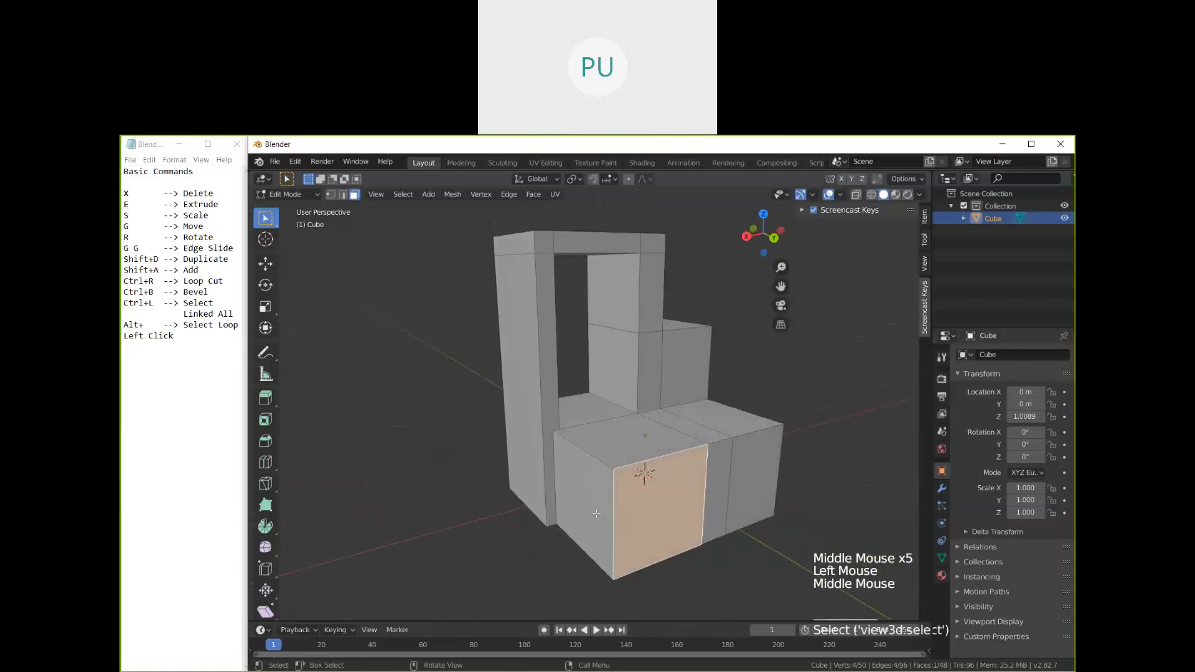
pyautogui.keyDown('shift'); pyautogui.click(598, 512); pyautogui.keyUp('shift')
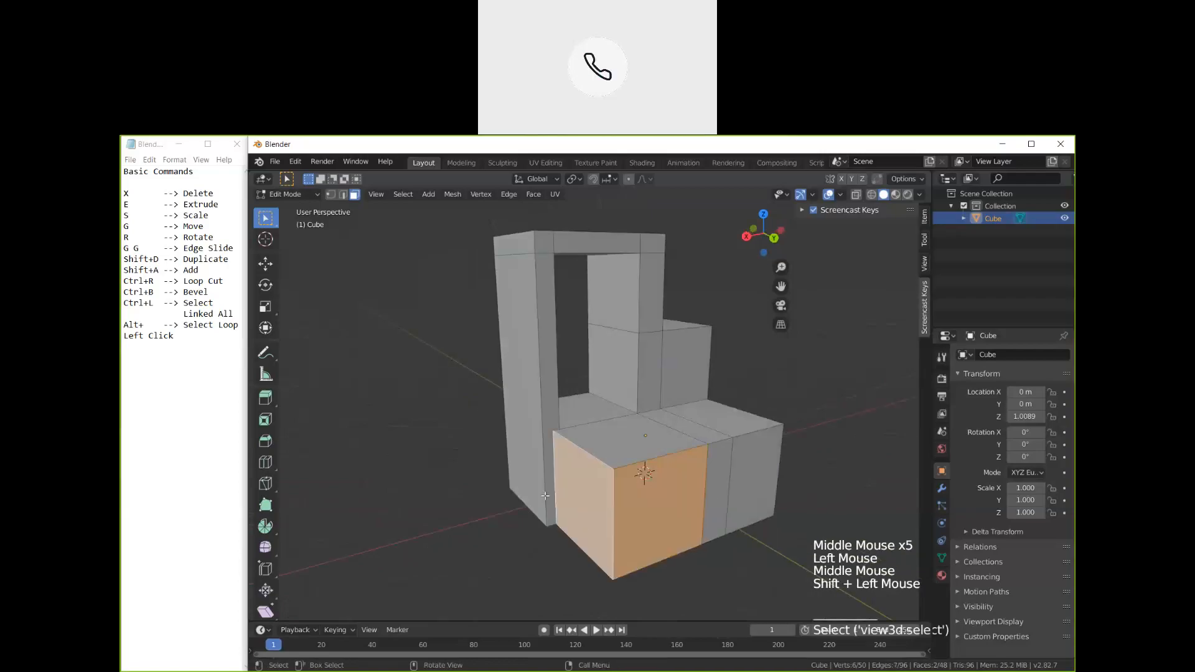
pyautogui.keyDown('shift'); pyautogui.moveTo(545, 495); pyautogui.dragTo(672, 492, button='middle'); pyautogui.keyUp('shift')
pyautogui.moveTo(672, 491)
pyautogui.mouseDown(button='middle')
pyautogui.moveTo(636, 503)
pyautogui.moveTo(658, 512)
pyautogui.moveTo(662, 479)
pyautogui.mouseUp(button='middle')
pyautogui.scroll(-2, 651, 505)
pyautogui.click(651, 505)
pyautogui.press('e')
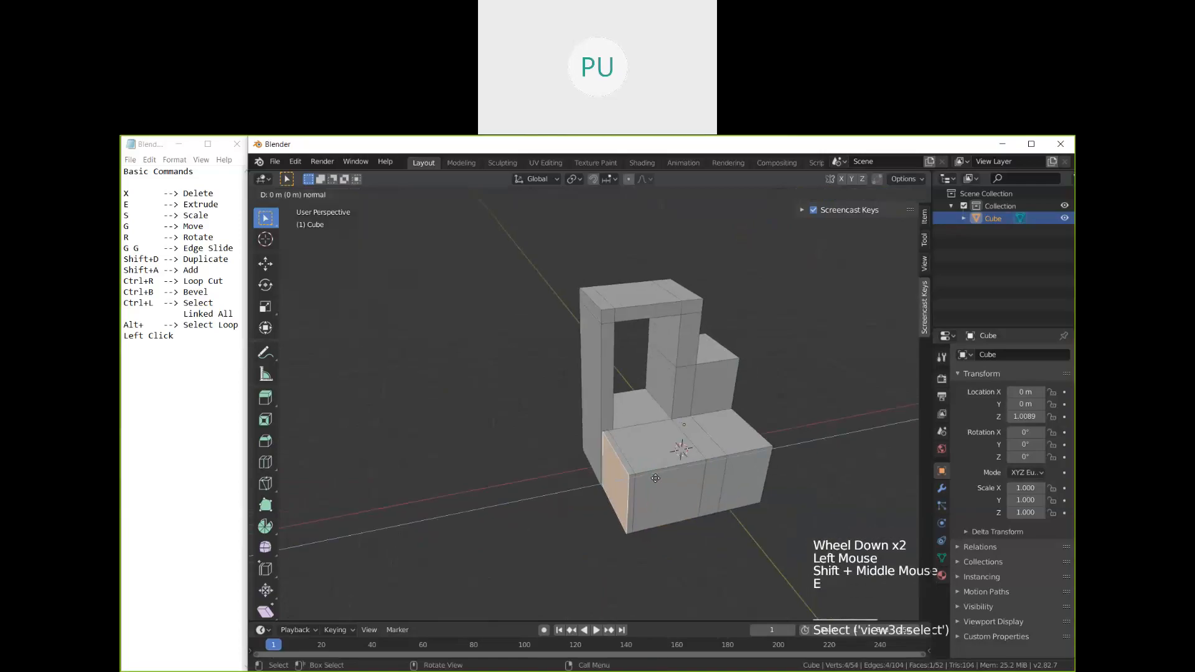
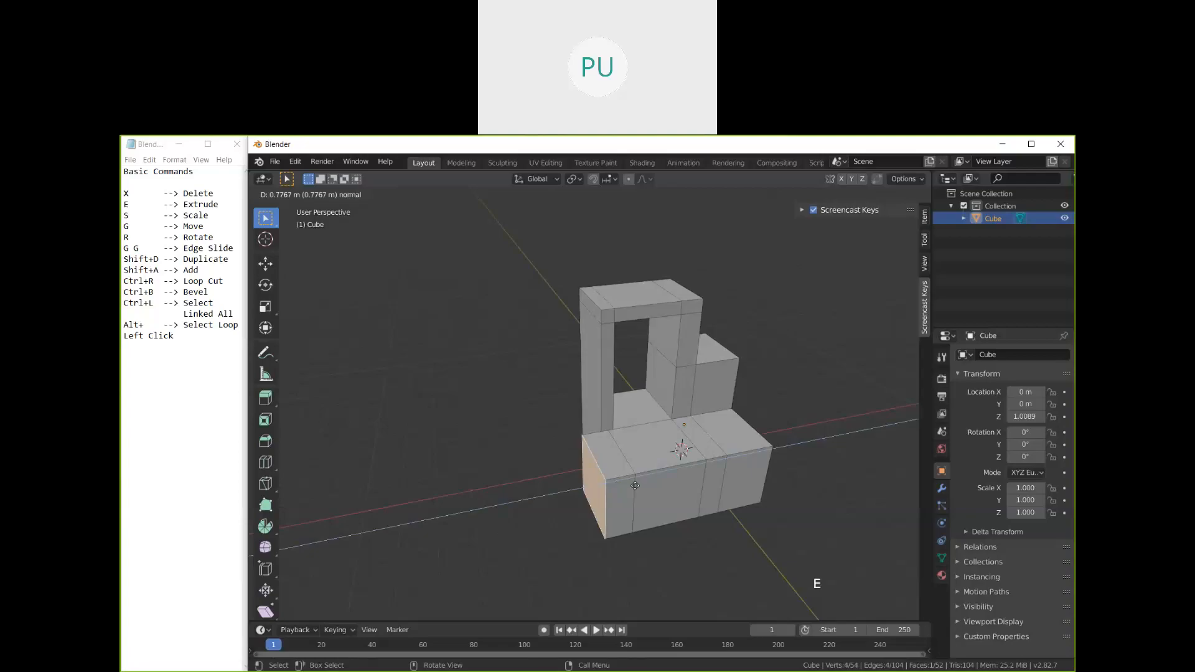
pyautogui.click(635, 485)
pyautogui.moveTo(635, 485); pyautogui.dragTo(616, 498, button='middle')
pyautogui.keyDown('shift'); pyautogui.moveTo(616, 498); pyautogui.dragTo(545, 509, button='middle'); pyautogui.keyUp('shift')
pyautogui.scroll(1, 606, 504)
pyautogui.scroll(2, 601, 508)
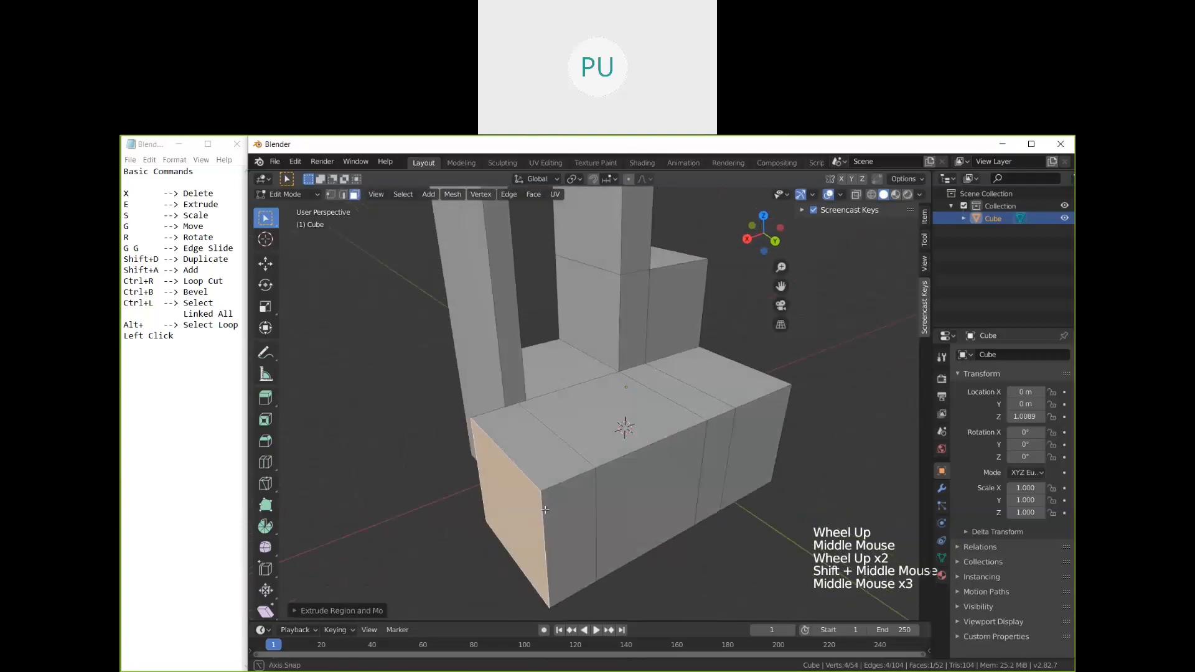
pyautogui.scroll(-1, 545, 509)
pyautogui.moveTo(679, 498); pyautogui.dragTo(659, 371, button='middle')
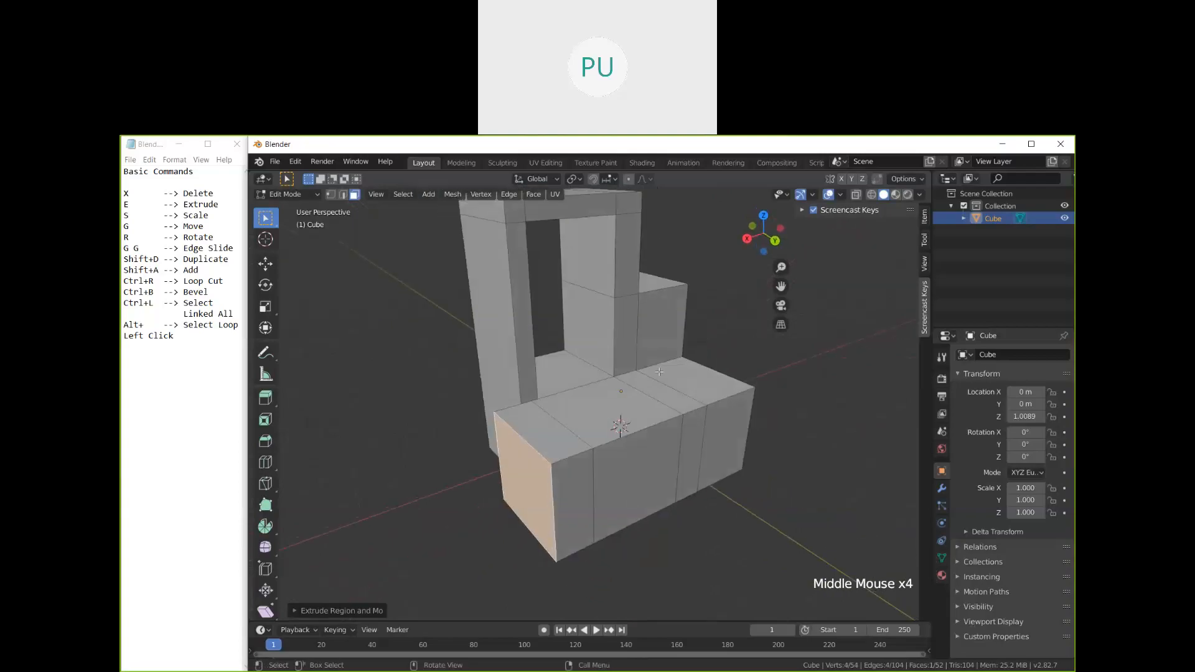
pyautogui.click(648, 475)
pyautogui.moveTo(648, 476); pyautogui.dragTo(681, 481, button='middle')
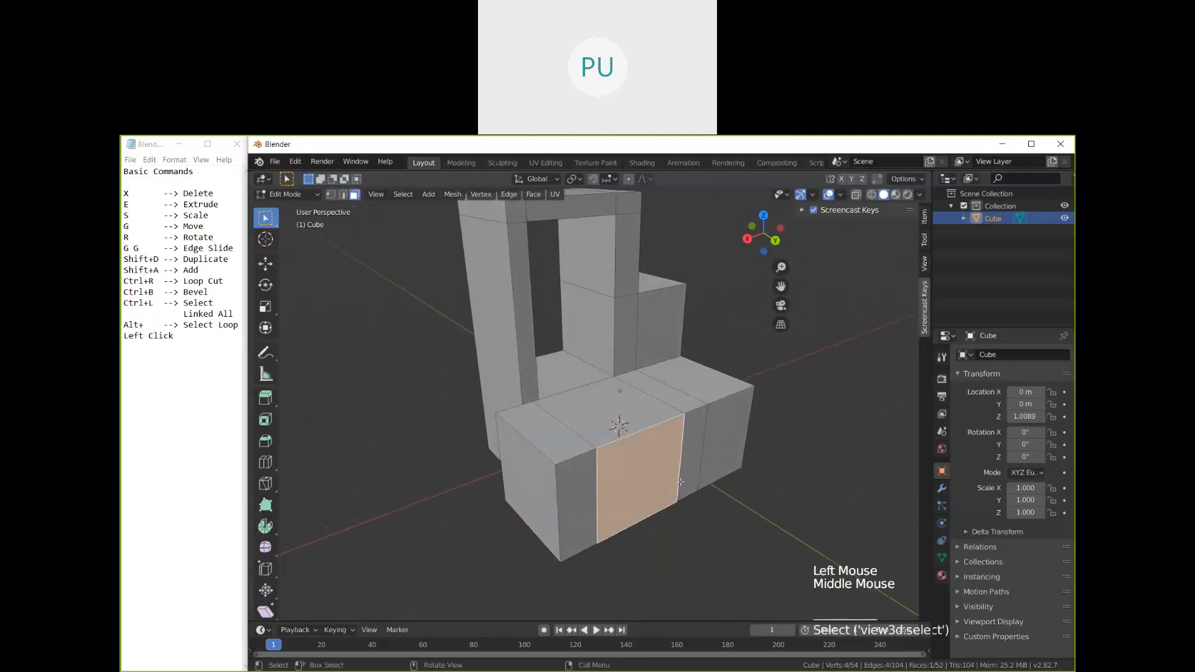
# Step: Undo the base extrusion, the column edits, the arm and the upward extrusions, back to the upper block's loop cut
pyautogui.hotkey('ctrl', 'z')
pyautogui.hotkey('ctrl', 'z')
pyautogui.hotkey('ctrl', 'z')
pyautogui.hotkey('ctrl', 'z')
pyautogui.hotkey('ctrl', 'z')
pyautogui.hotkey('ctrl', 'z')
pyautogui.hotkey('ctrl', 'z')
pyautogui.hotkey('ctrl', 'z')
pyautogui.hotkey('ctrl', 'z')
pyautogui.hotkey('ctrl', 'z')
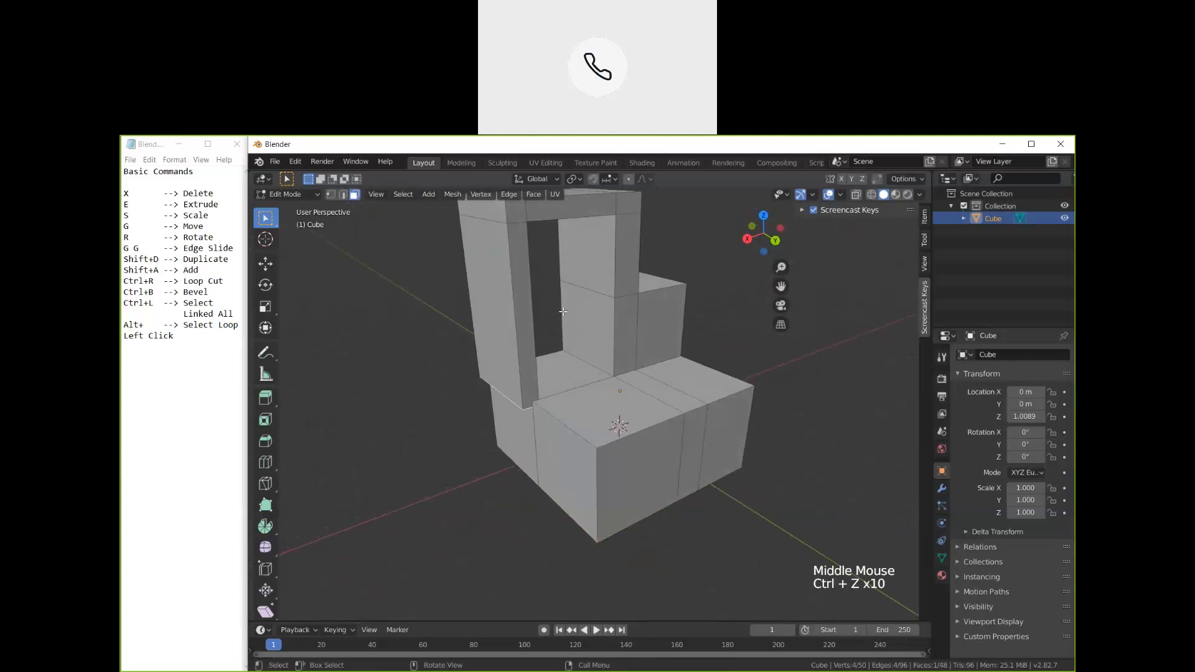
pyautogui.hotkey('ctrl', 'z')
pyautogui.hotkey('ctrl', 'z')
pyautogui.hotkey('ctrl', 'z')
pyautogui.hotkey('ctrl', 'z')
pyautogui.hotkey('ctrl', 'z')
pyautogui.hotkey('ctrl', 'z')
pyautogui.hotkey('ctrl', 'z')
pyautogui.hotkey('ctrl', 'z')
pyautogui.hotkey('ctrl', 'z')
pyautogui.hotkey('ctrl', 'z')
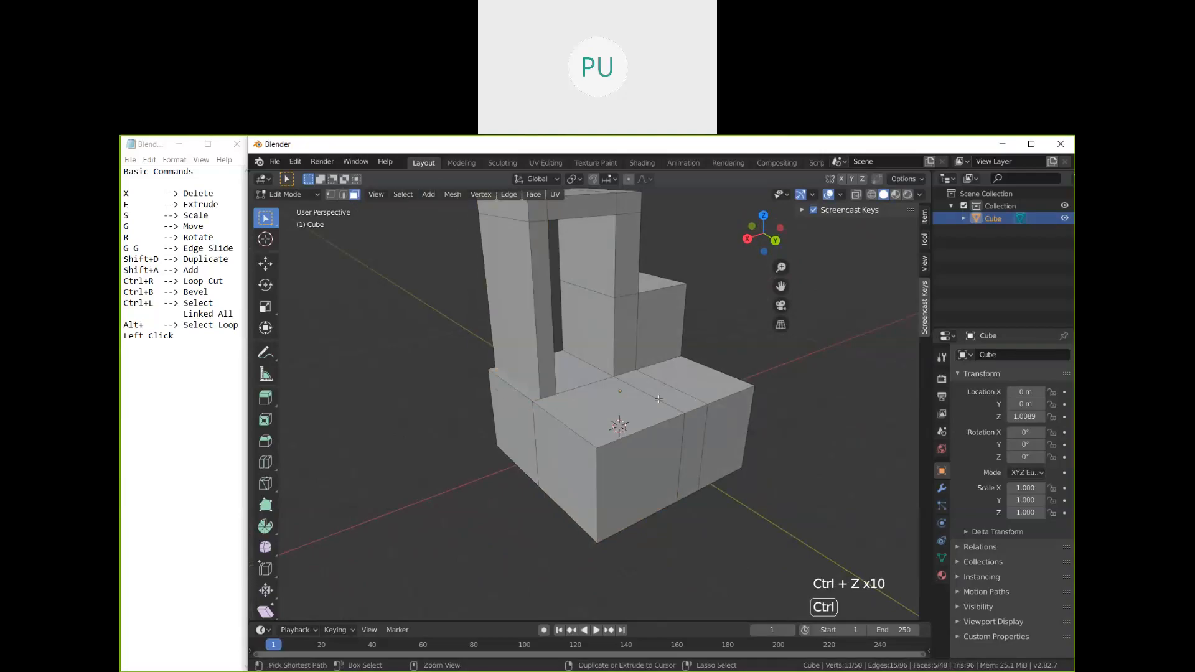
pyautogui.hotkey('ctrl', 'z')
pyautogui.hotkey('ctrl', 'z')
pyautogui.hotkey('ctrl', 'z')
pyautogui.hotkey('ctrl', 'z')
pyautogui.hotkey('ctrl', 'z')
pyautogui.hotkey('ctrl', 'z')
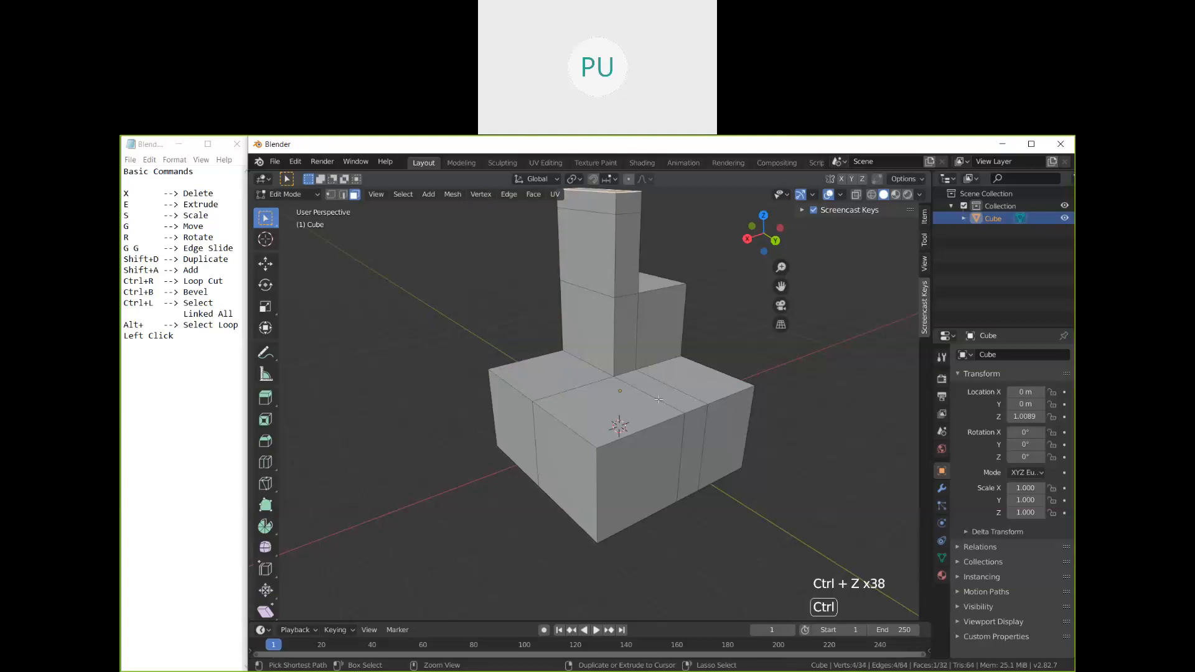
pyautogui.hotkey('ctrl', 'z')
pyautogui.hotkey('ctrl', 'z')
pyautogui.hotkey('ctrl', 'z')
pyautogui.hotkey('ctrl', 'z')
pyautogui.hotkey('ctrl', 'z')
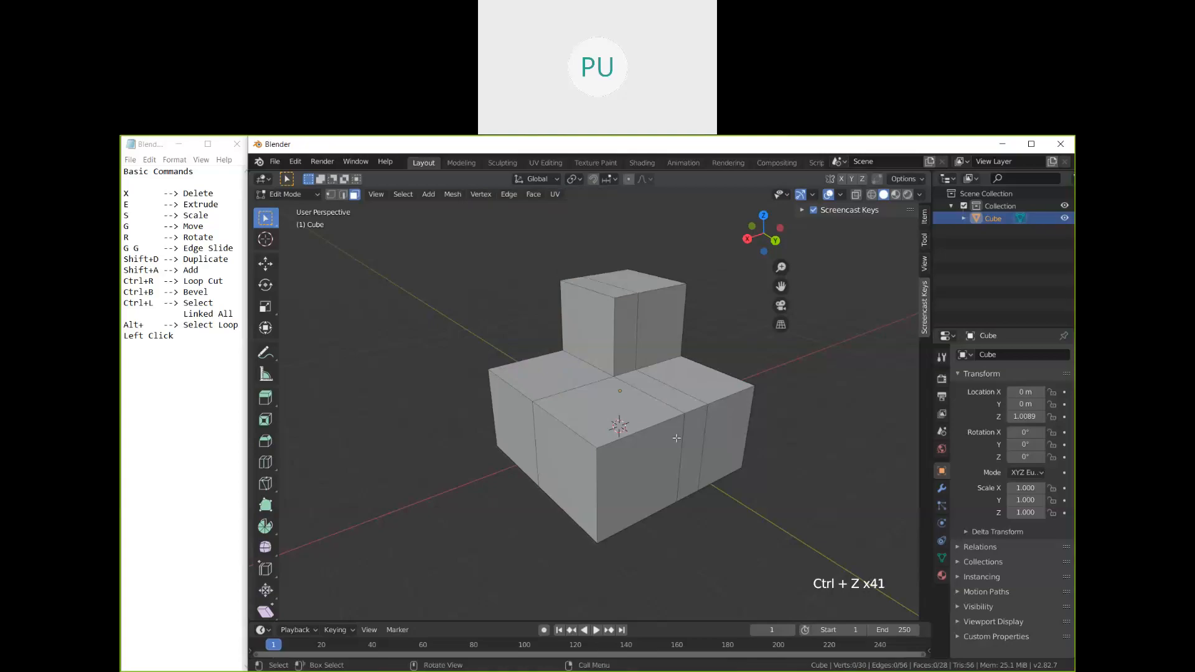
# Step: Undo the vertical loop cut through the upper block
pyautogui.moveTo(676, 438); pyautogui.dragTo(661, 437, button='middle')
pyautogui.click(654, 441)
pyautogui.moveTo(653, 441); pyautogui.dragTo(642, 434, button='middle')
pyautogui.moveTo(604, 310); pyautogui.dragTo(636, 330, button='middle')
pyautogui.hotkey('ctrl', 'z')
pyautogui.hotkey('ctrl', 'z')
pyautogui.hotkey('ctrl', 'z')
pyautogui.hotkey('ctrl', 'z')
pyautogui.hotkey('ctrl', 'z')
pyautogui.click(691, 393)
pyautogui.click(711, 426)
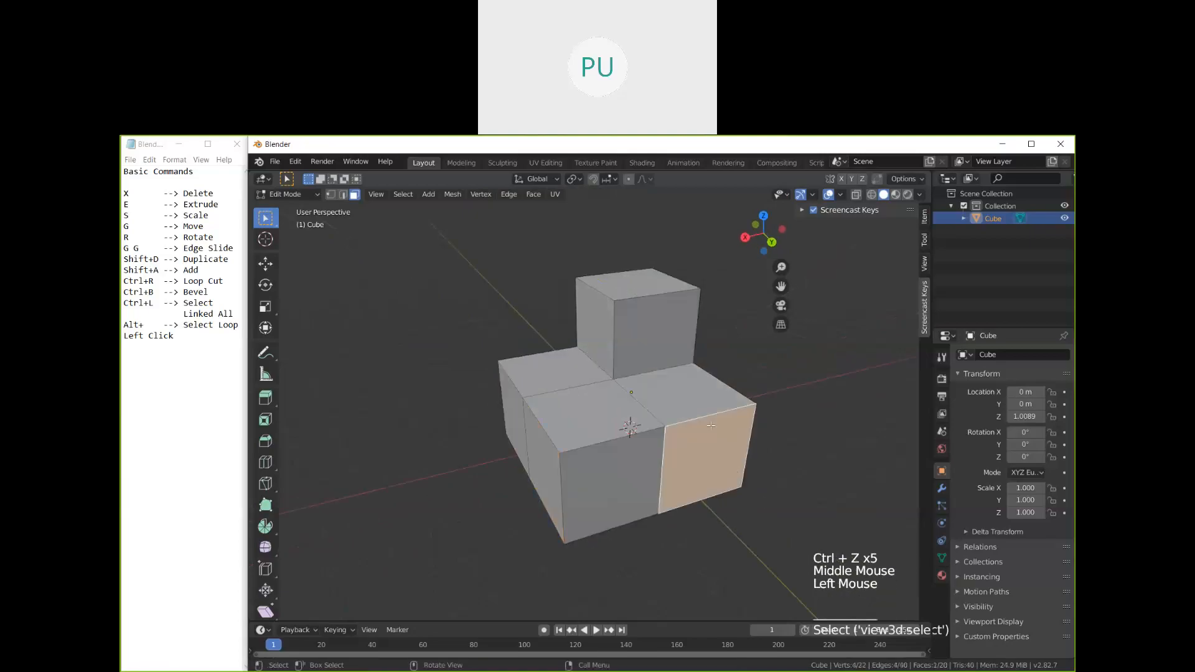
pyautogui.moveTo(731, 441); pyautogui.dragTo(757, 427, button='middle')
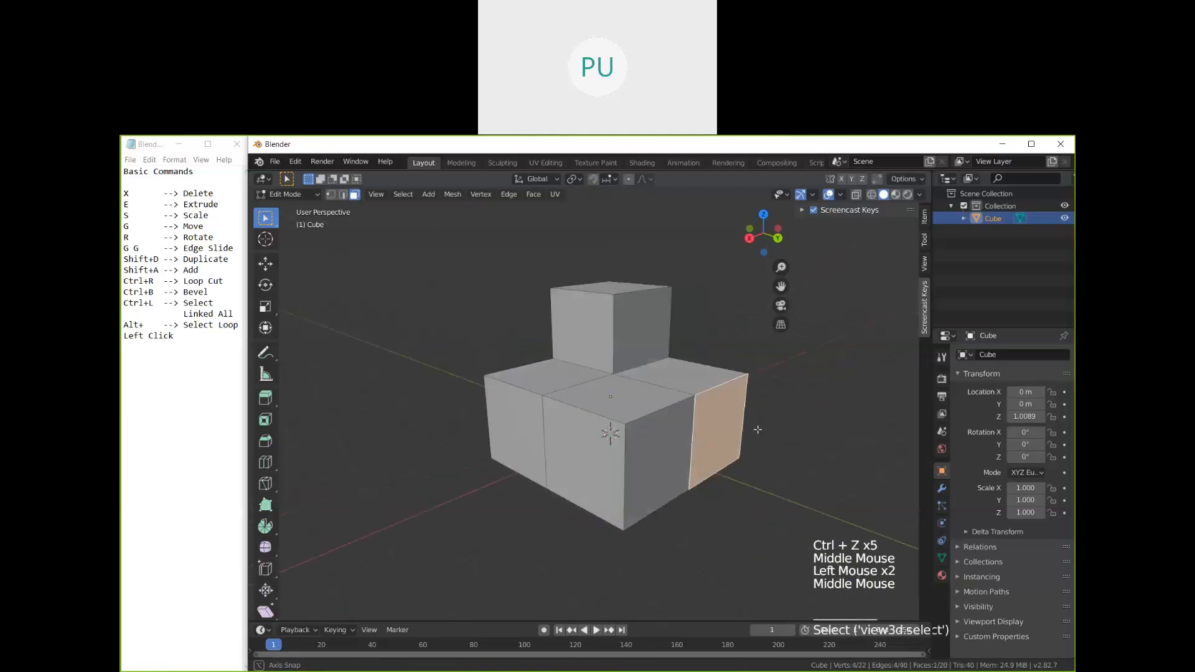
pyautogui.moveTo(618, 301); pyautogui.dragTo(596, 300, button='middle')
pyautogui.click(632, 287)
pyautogui.press('w')
pyautogui.press('e')
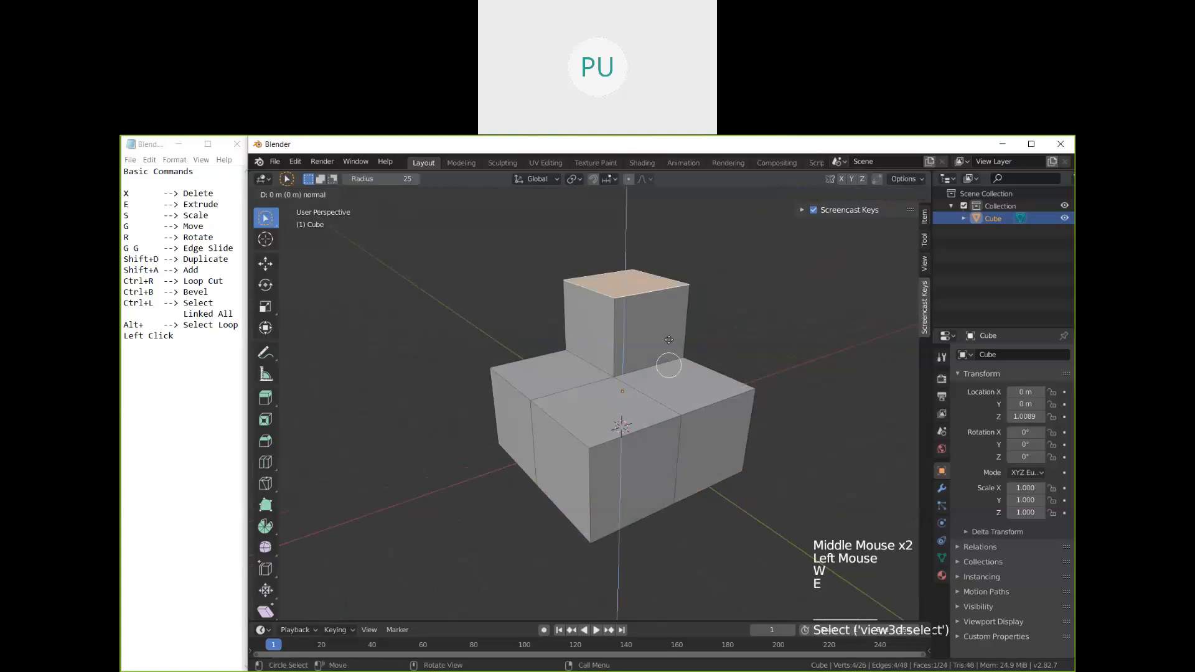
pyautogui.rightClick(670, 312)
pyautogui.rightClick(715, 311)
pyautogui.click(749, 328)
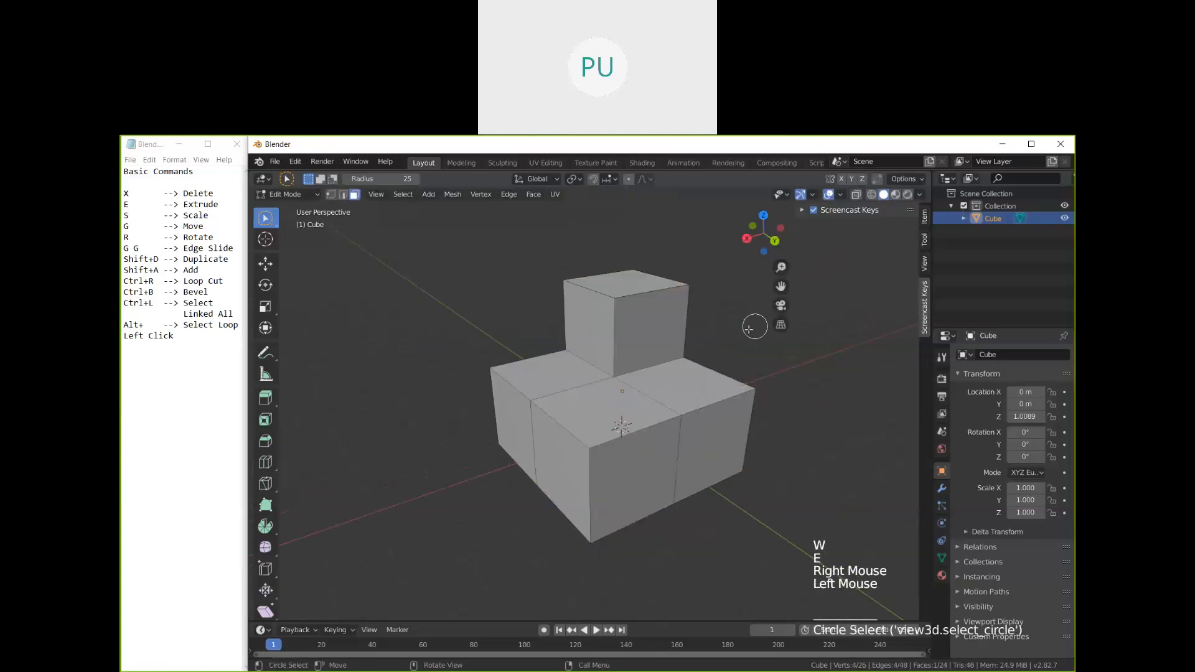
pyautogui.rightClick(749, 328)
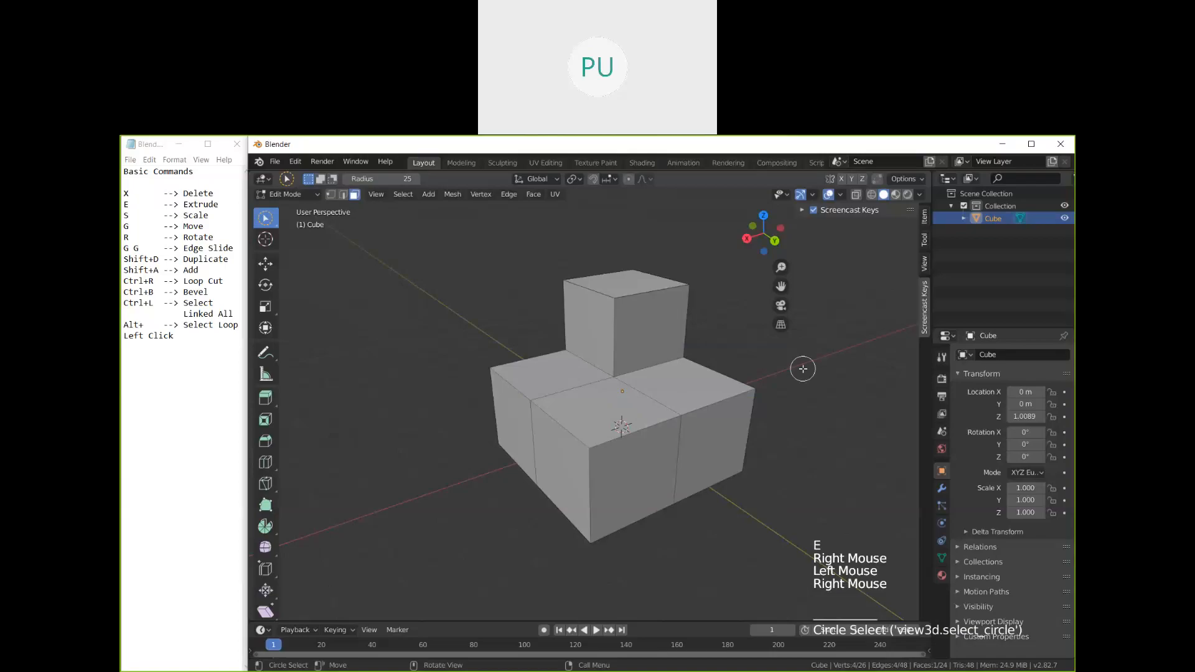
# Step: Select the upper block's top face and extrude it upward by roughly another block height to form a column
pyautogui.press('w')
pyautogui.doubleClick(628, 285)
pyautogui.press('e')
pyautogui.click(670, 352)
pyautogui.keyDown('shift'); pyautogui.moveTo(669, 352); pyautogui.dragTo(672, 448, button='middle'); pyautogui.keyUp('shift')
pyautogui.moveTo(672, 448); pyautogui.dragTo(662, 337, button='middle')
# Step: Add a horizontal loop cut around the column's upper segment and slide it close to the top
pyautogui.hotkey('ctrl', 'r')
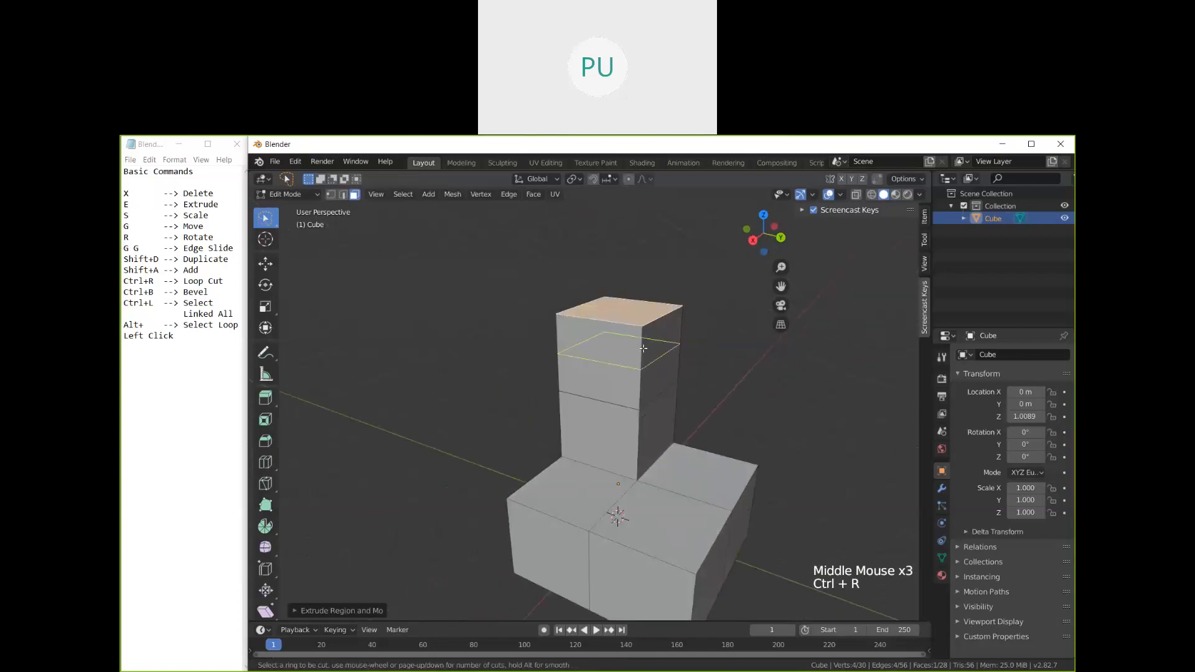
pyautogui.click(642, 348)
pyautogui.click(665, 334)
pyautogui.moveTo(665, 334)
pyautogui.mouseDown(button='middle')
pyautogui.moveTo(693, 328)
pyautogui.moveTo(678, 350)
pyautogui.mouseUp(button='middle')
pyautogui.scroll(2, 673, 333)
pyautogui.click(682, 325)
pyautogui.moveTo(685, 342); pyautogui.dragTo(688, 352, button='middle')
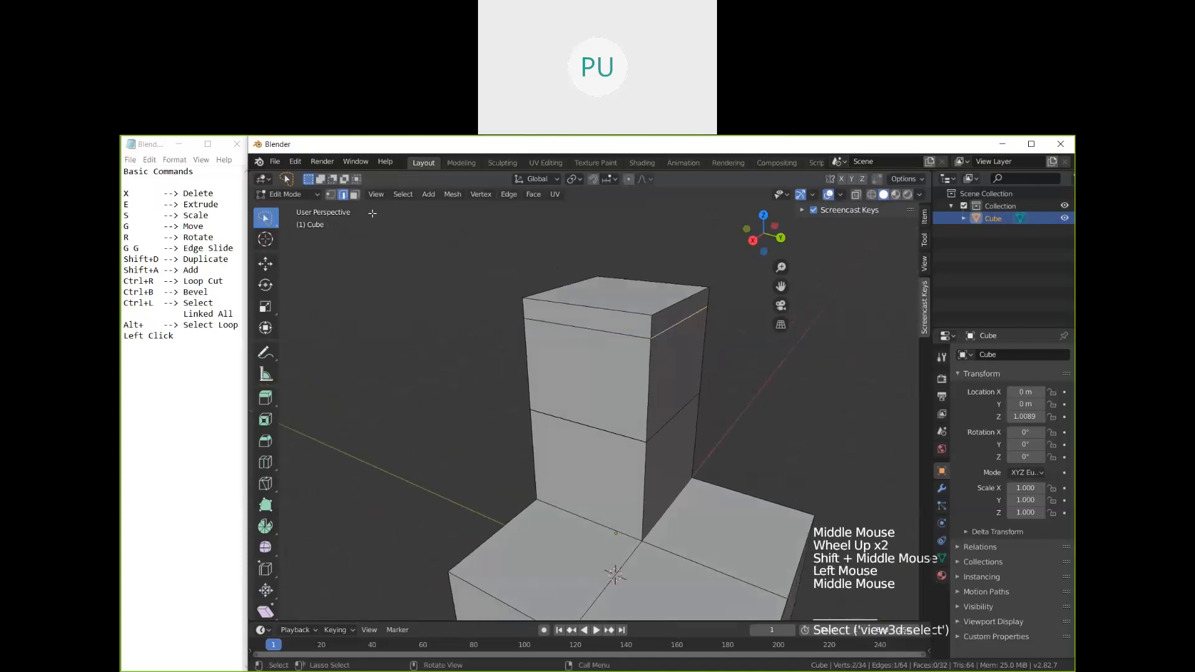
# Step: Switch to face selection and extrude the +Y side face of the column's thin top band outward into an arm
pyautogui.click(354, 194)
pyautogui.click(682, 309)
pyautogui.moveTo(682, 309); pyautogui.dragTo(780, 412, button='middle')
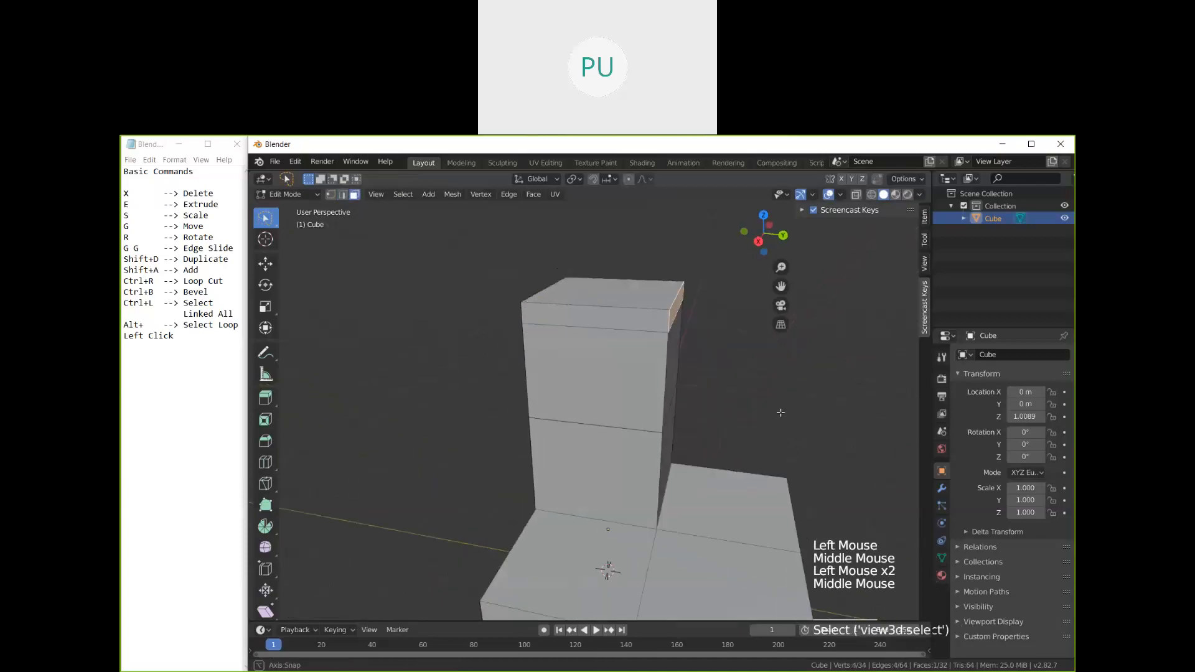
pyautogui.press('e')
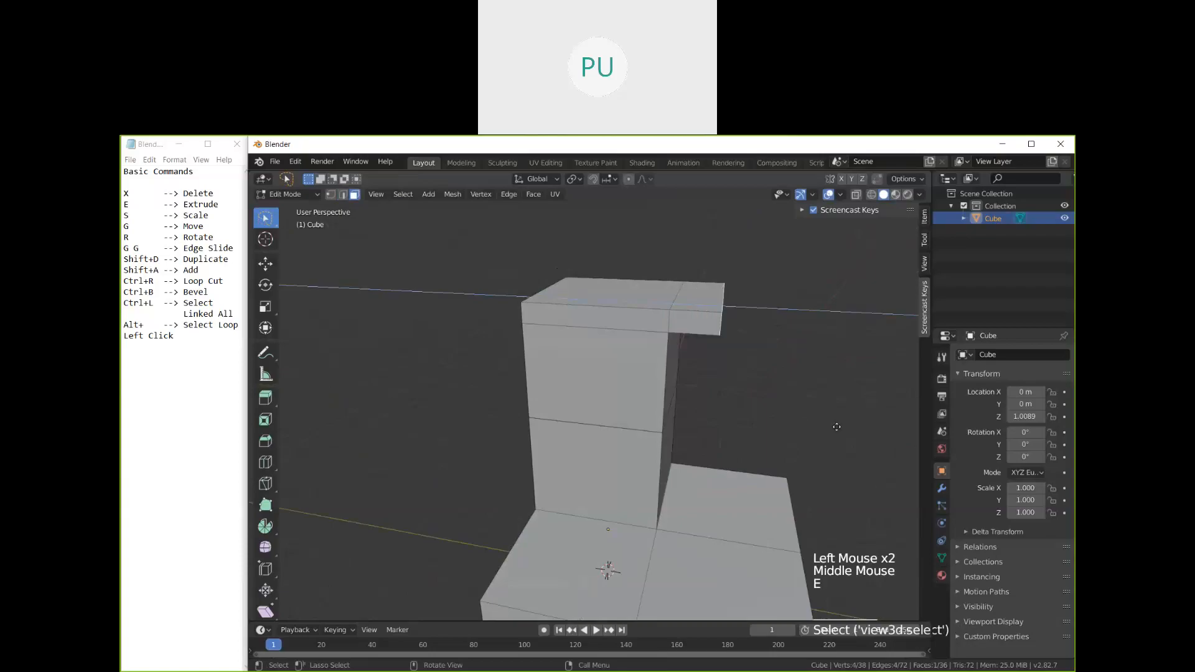
pyautogui.click(843, 425)
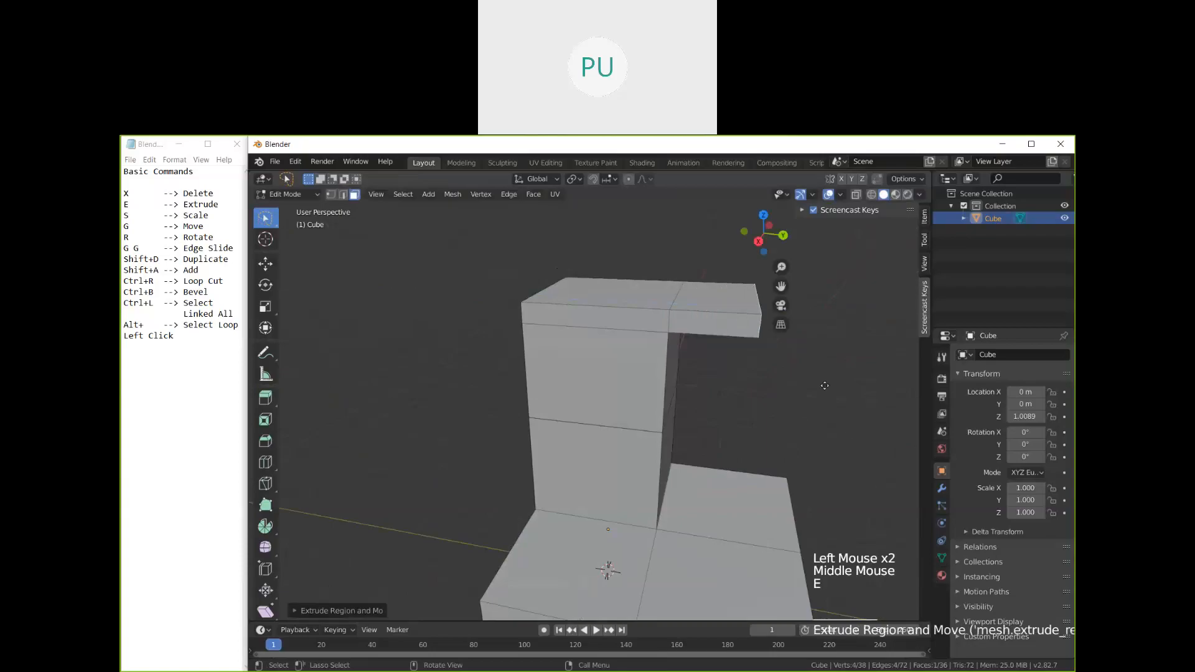
pyautogui.press('g')
pyautogui.click(822, 378)
pyautogui.hotkey('ctrl', 'z')
# Step: Move the arm's end face slightly down along the global Z axis so the arm slopes downward
pyautogui.moveTo(823, 384); pyautogui.dragTo(770, 384, button='middle')
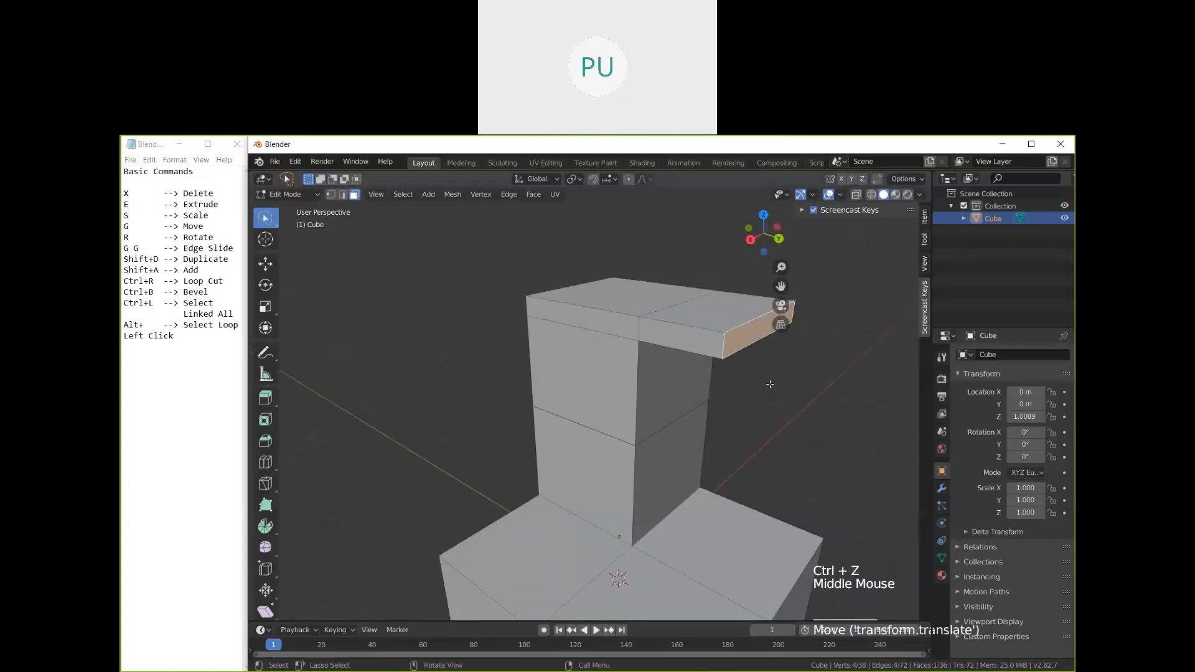
pyautogui.press('g')
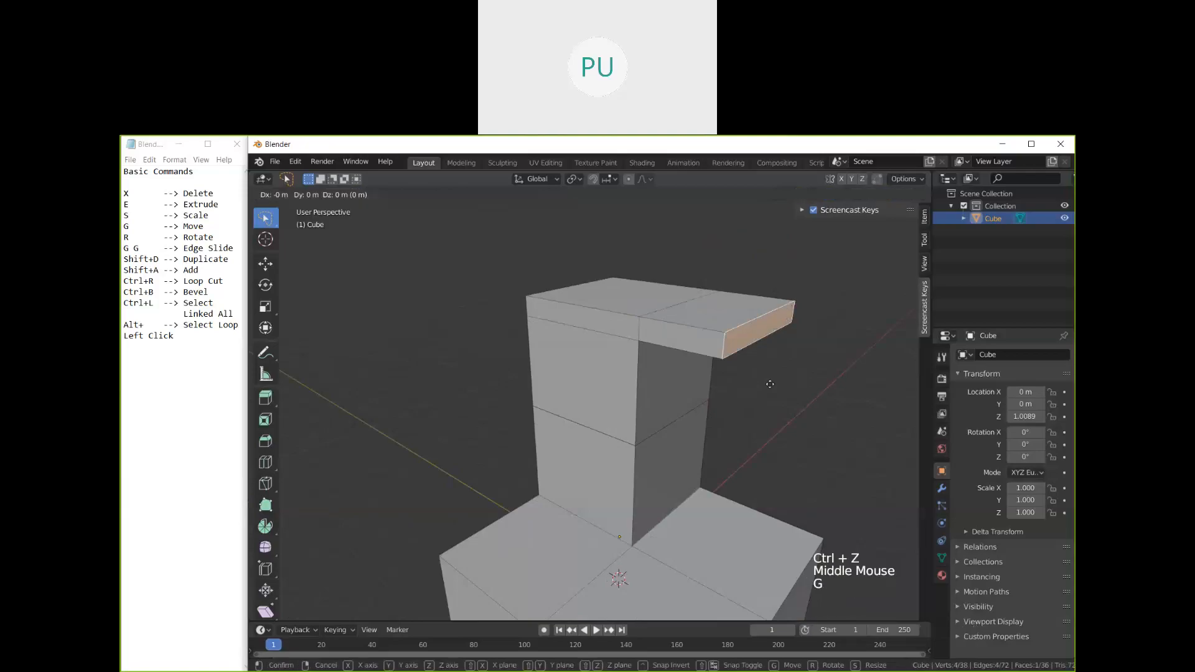
pyautogui.press('z')
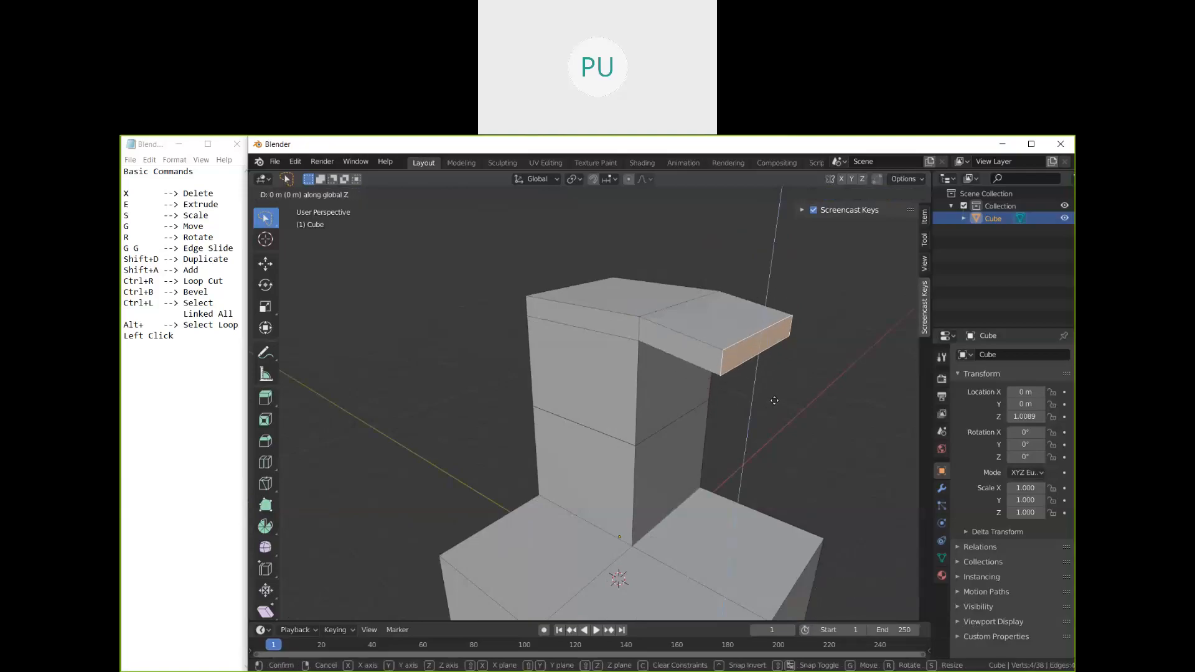
pyautogui.click(777, 407)
pyautogui.moveTo(778, 409); pyautogui.dragTo(795, 419, button='middle')
# Step: Extrude the arm's end face in place at 0 m and scale the new face slightly
pyautogui.press('e')
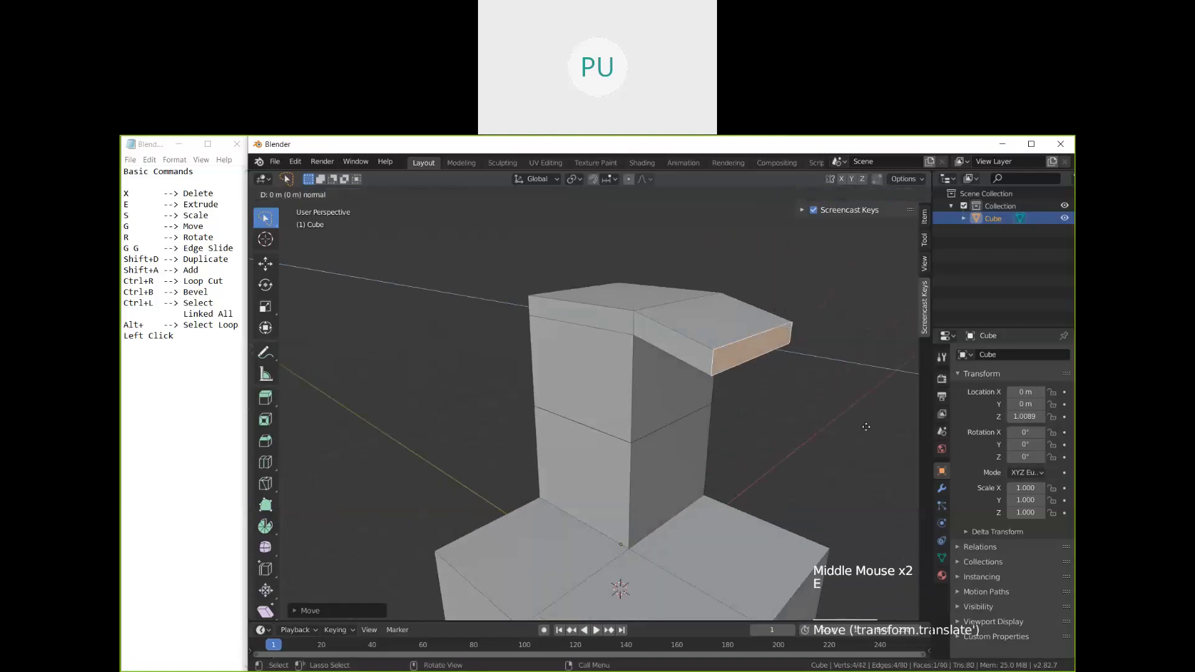
pyautogui.click(866, 427)
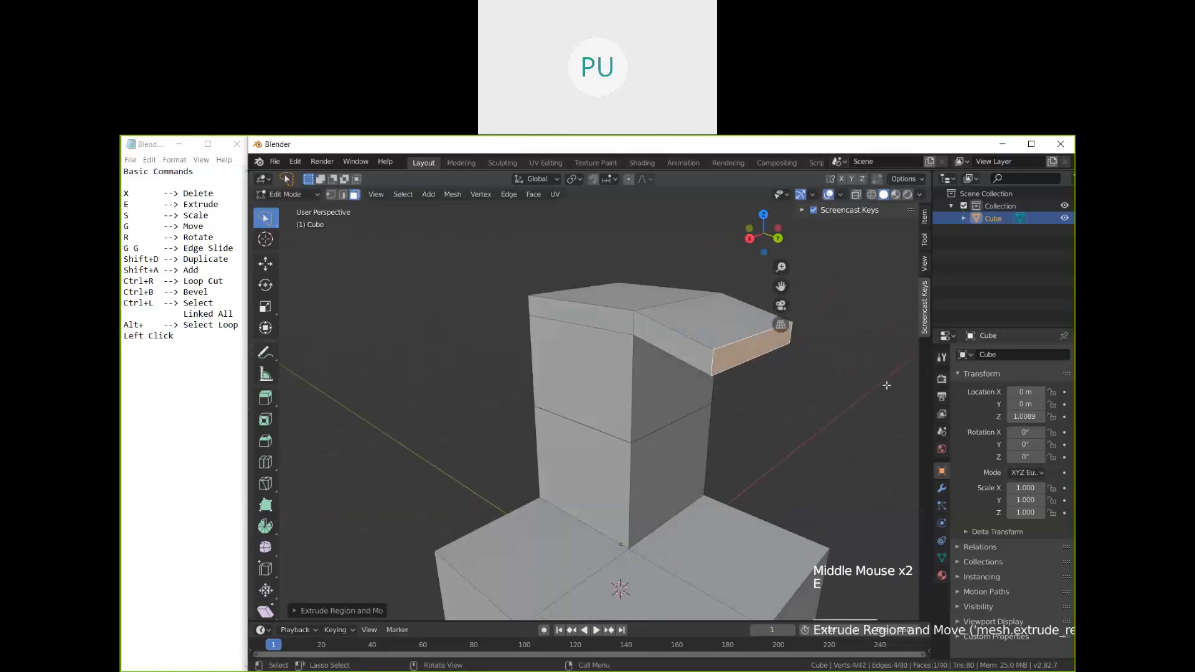
pyautogui.press('s')
pyautogui.click(872, 384)
# Step: Move the arm's end face about -0.42 m along the global Y axis, back toward the column
pyautogui.moveTo(870, 384); pyautogui.dragTo(848, 400, button='middle')
pyautogui.scroll(1, 637, 337)
pyautogui.press('g')
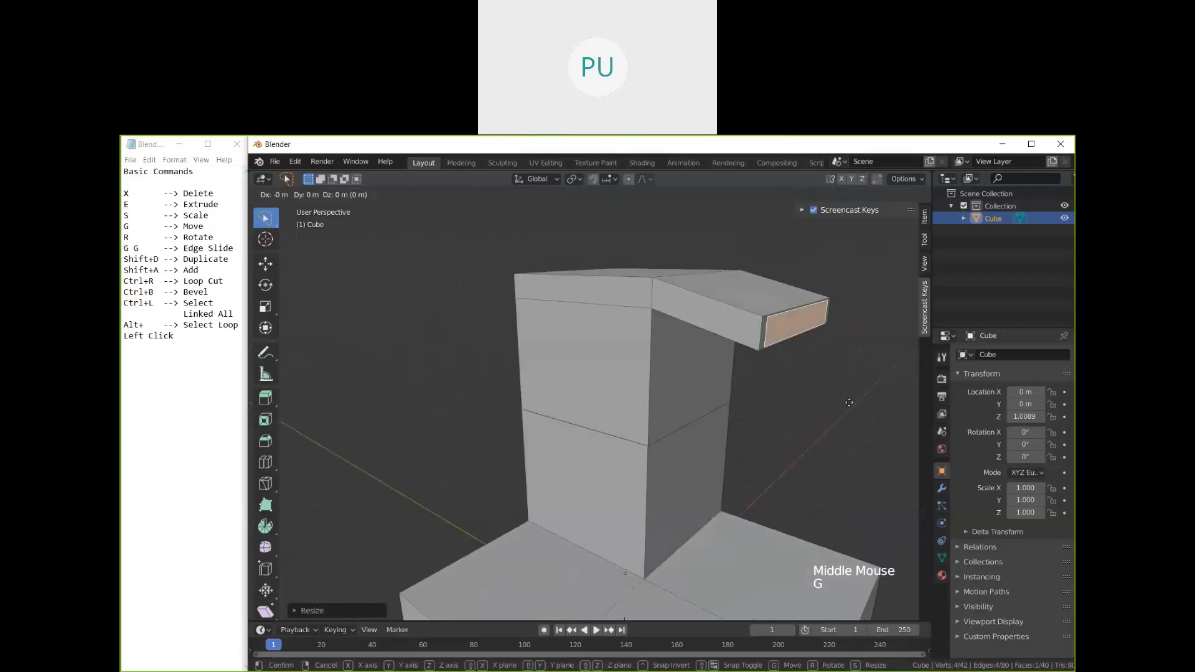
pyautogui.press('x')
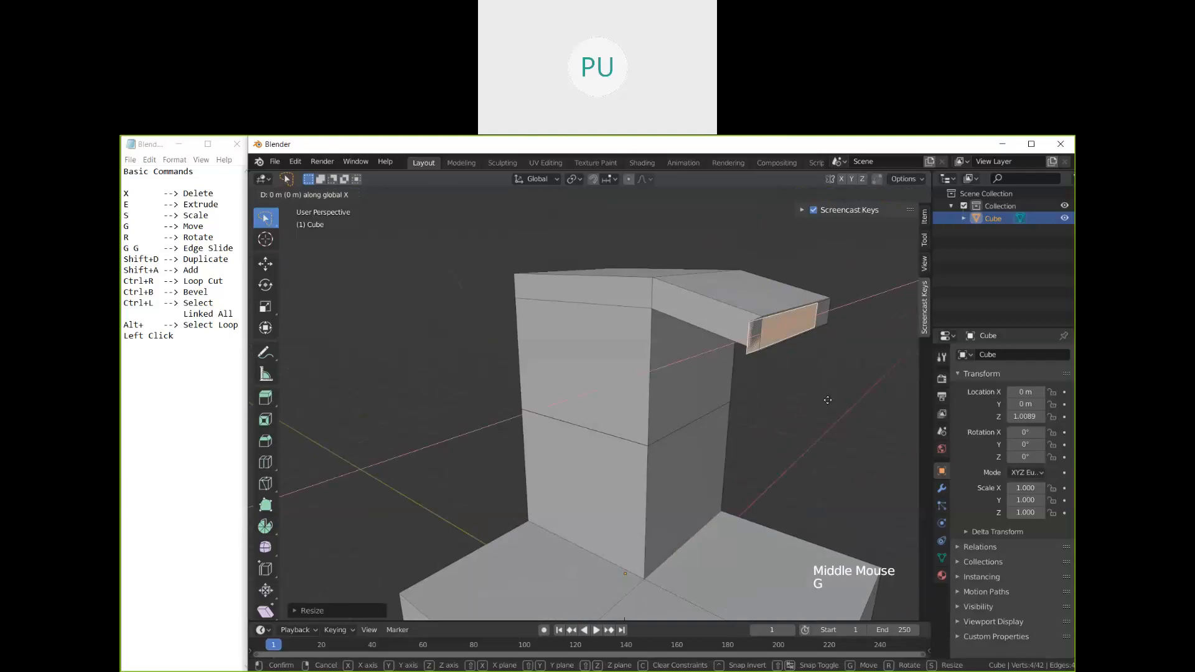
pyautogui.press('y')
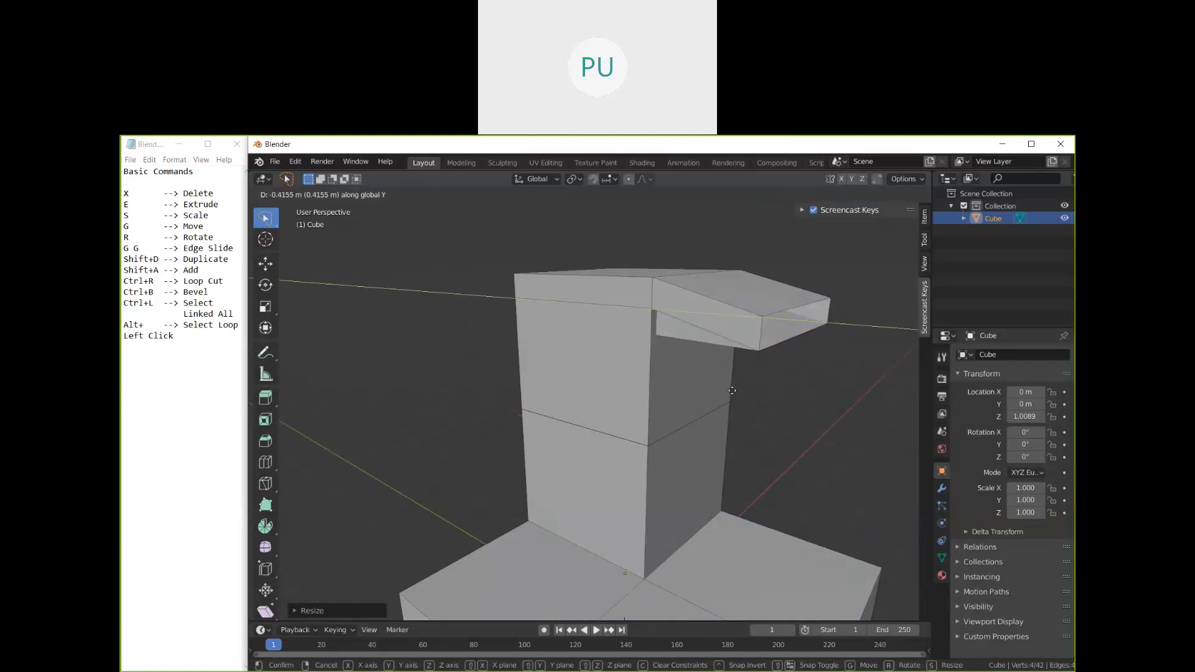
pyautogui.click(732, 391)
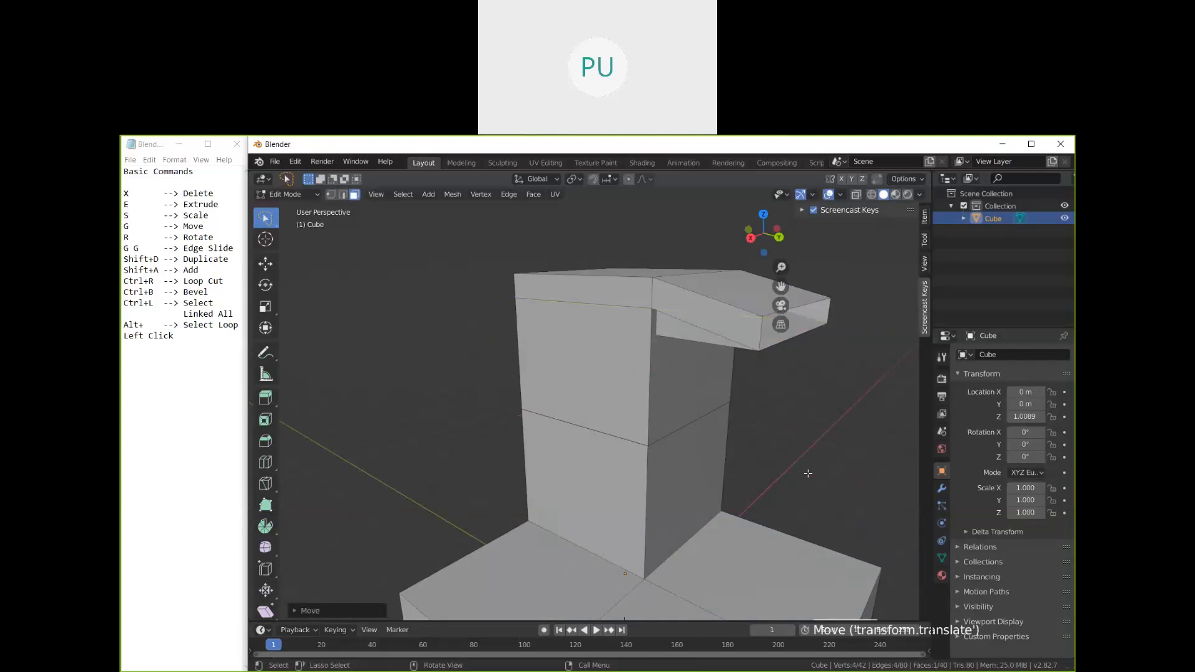
# Step: Examine the pushed-back end face inside the arm in wireframe shading
pyautogui.moveTo(808, 440)
pyautogui.mouseDown(button='middle')
pyautogui.moveTo(722, 387)
pyautogui.moveTo(844, 422)
pyautogui.mouseUp(button='middle')
pyautogui.press('x')
pyautogui.press('z')
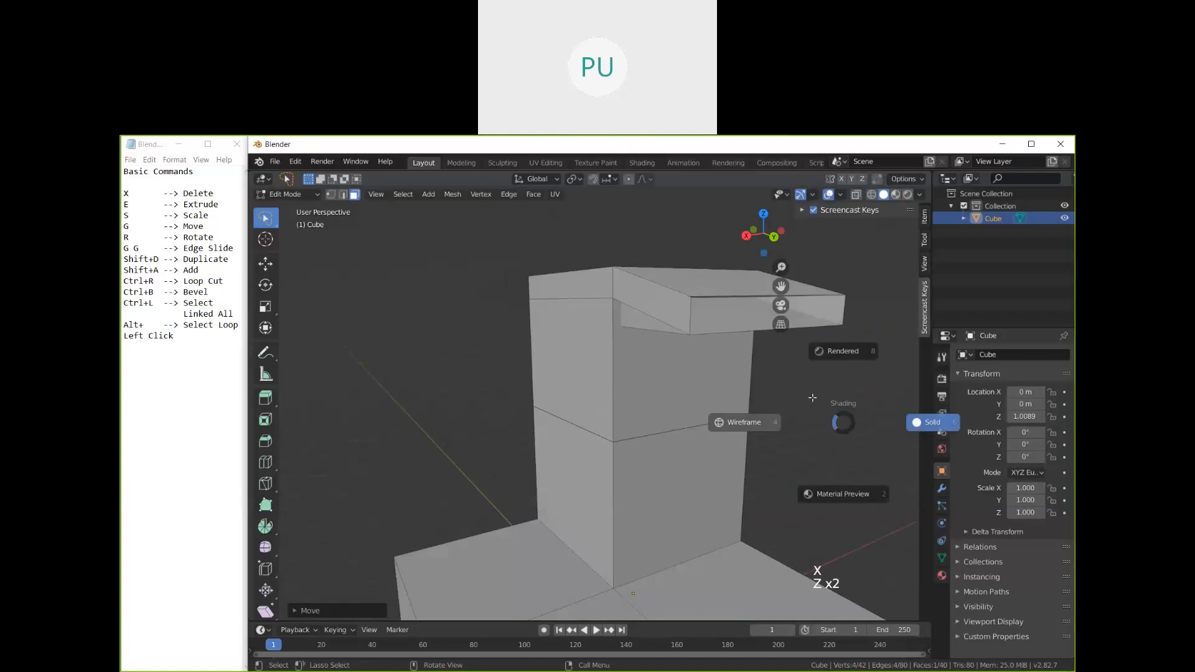
pyautogui.click(766, 421)
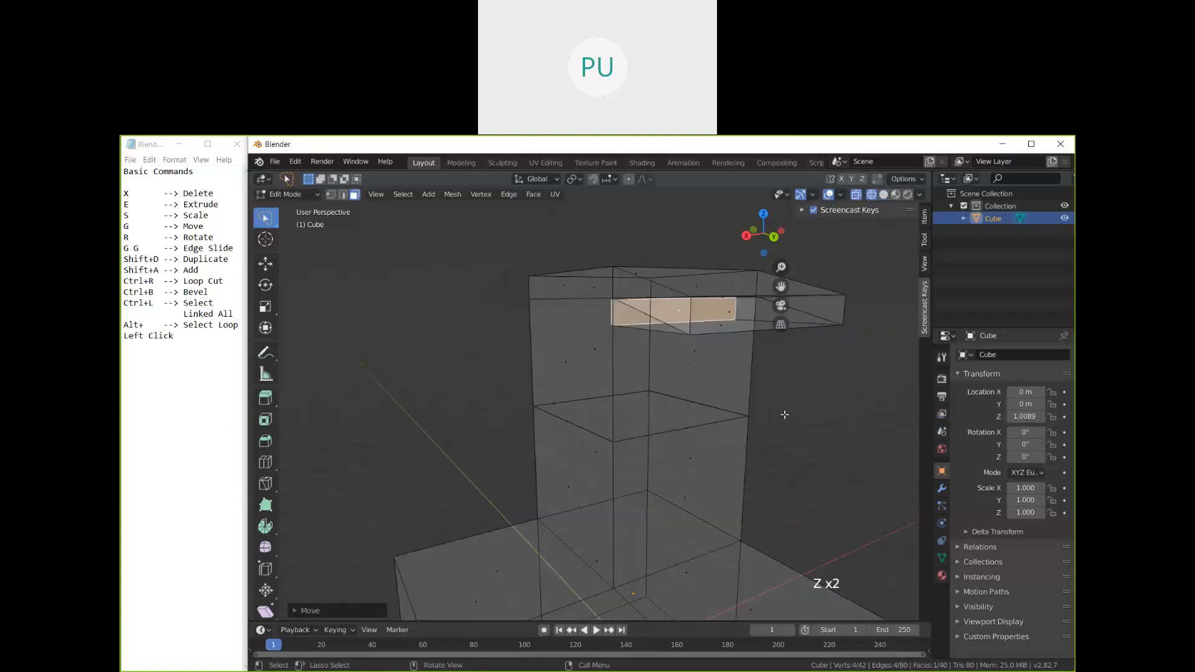
pyautogui.hotkey('shift', 'z')
pyautogui.click(814, 411)
# Step: Undo the end face's move along Y, bringing the face back to the arm's tip
pyautogui.hotkey('ctrl', 'z')
pyautogui.moveTo(785, 415); pyautogui.dragTo(685, 352, button='middle')
pyautogui.hotkey('ctrl', 'z')
pyautogui.hotkey('ctrl', 'z')
pyautogui.hotkey('ctrl', 'z')
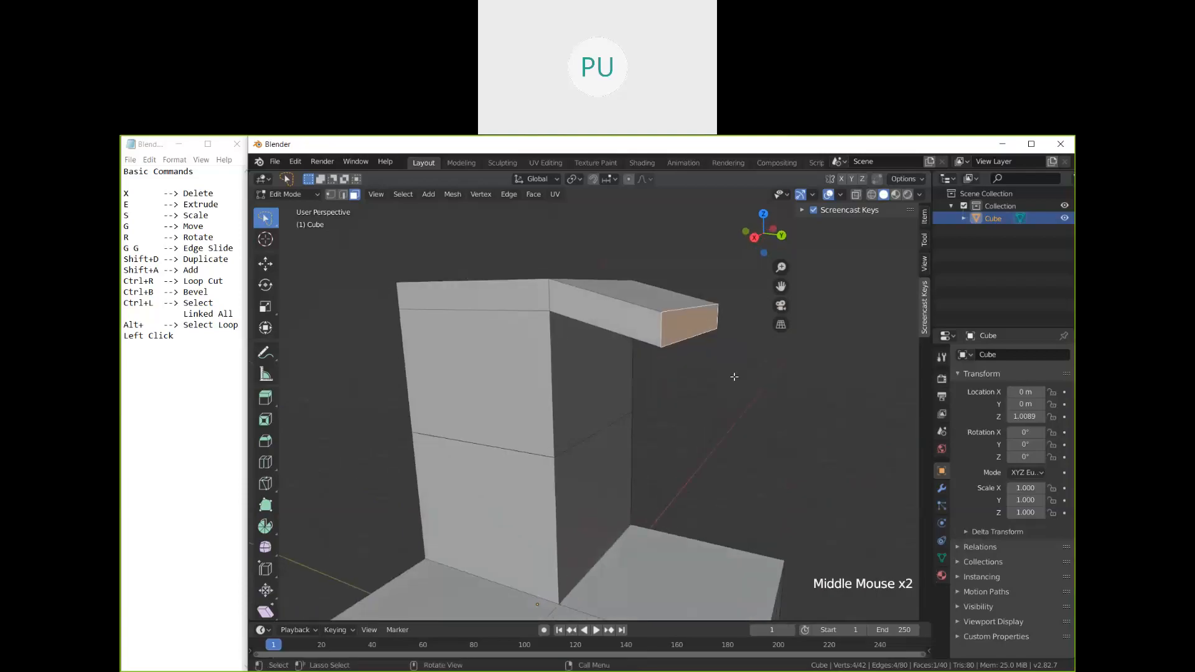
# Step: Extrude the arm's end face along the global Y axis, back toward the column
pyautogui.press('e')
pyautogui.press('x')
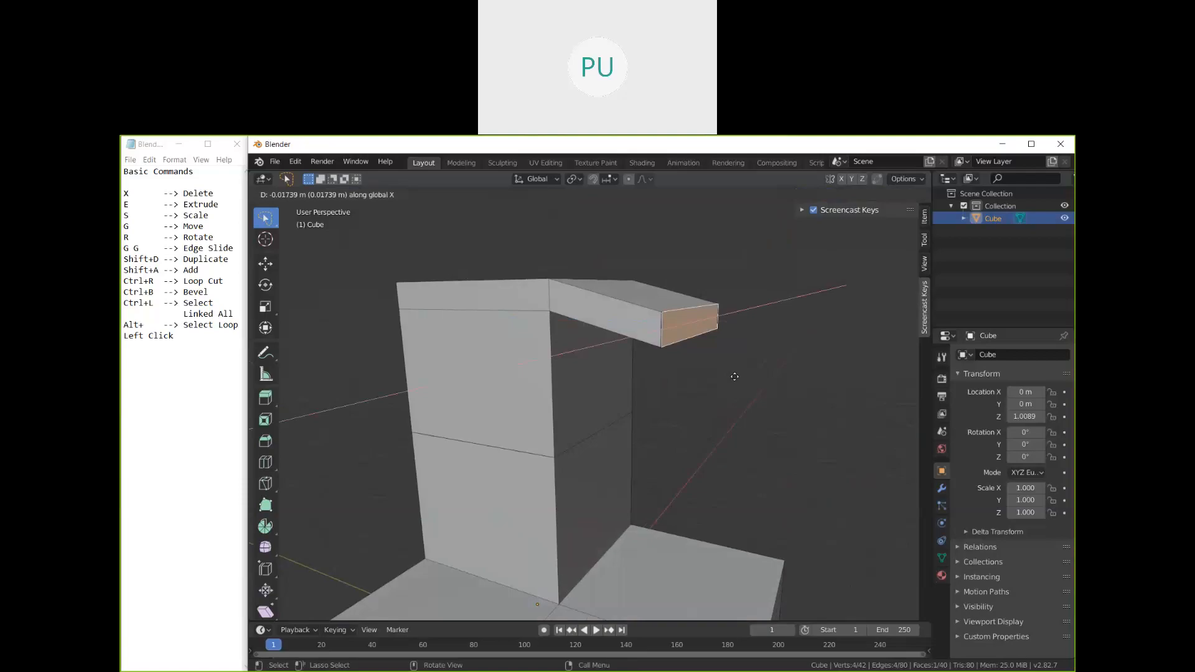
pyautogui.press('y')
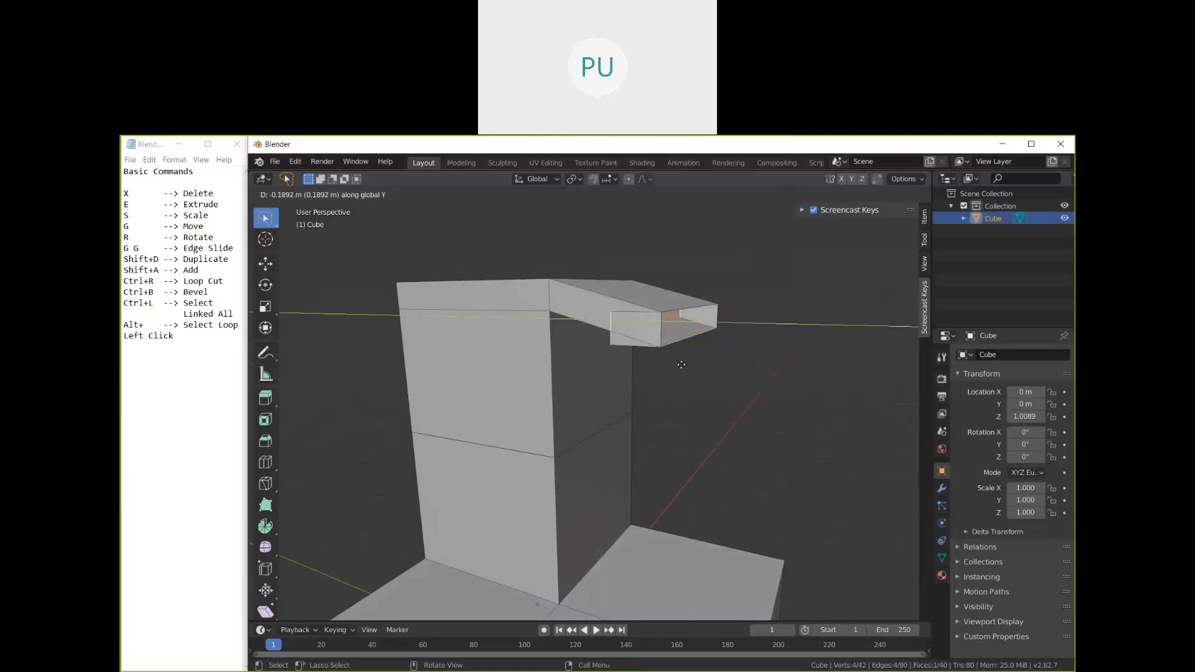
pyautogui.click(636, 368)
pyautogui.moveTo(636, 369); pyautogui.dragTo(661, 387, button='middle')
pyautogui.scroll(1, 649, 322)
pyautogui.scroll(1, 650, 321)
pyautogui.moveTo(661, 387); pyautogui.dragTo(675, 364, button='middle')
# Step: Switch to vertex selection and select the upper front corner vertex of the arm's folded-back extrusion
pyautogui.click(555, 298)
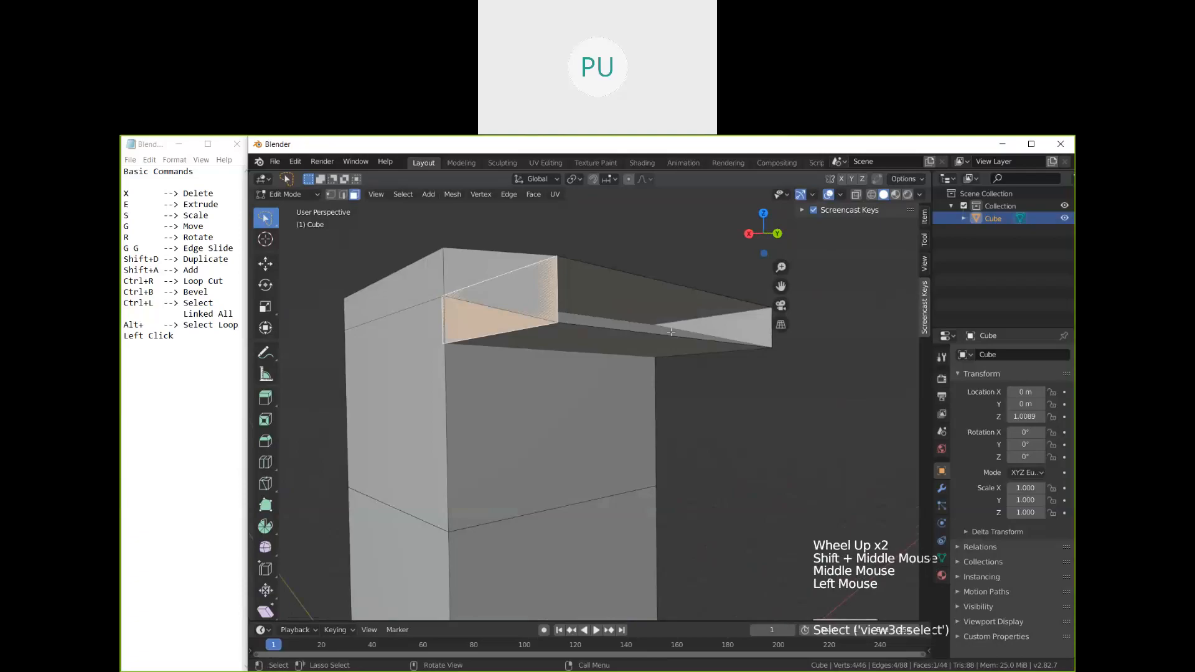
pyautogui.click(569, 297)
pyautogui.moveTo(715, 385); pyautogui.dragTo(602, 328, button='middle')
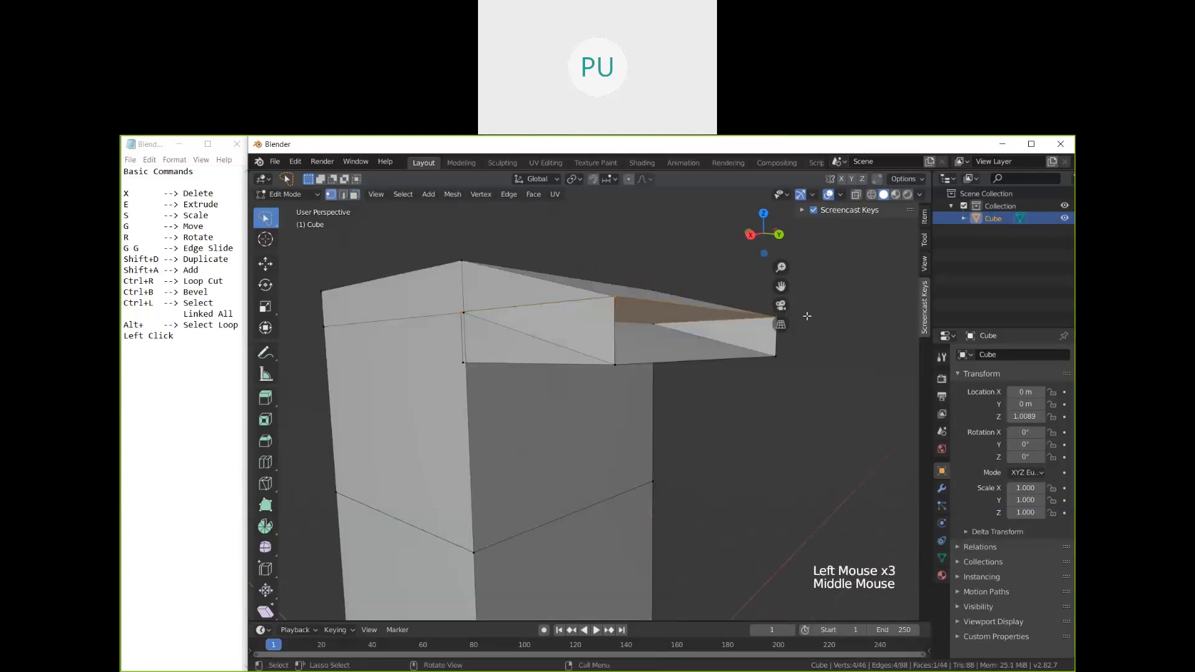
pyautogui.moveTo(720, 371); pyautogui.dragTo(681, 322, button='middle')
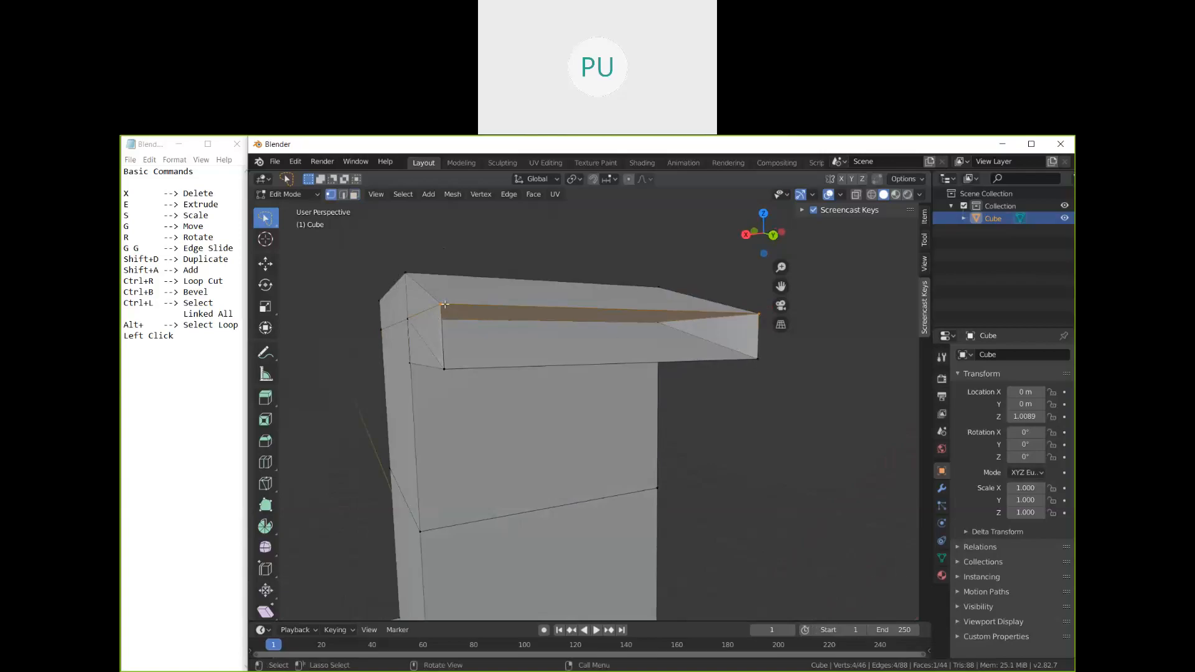
pyautogui.click(441, 306)
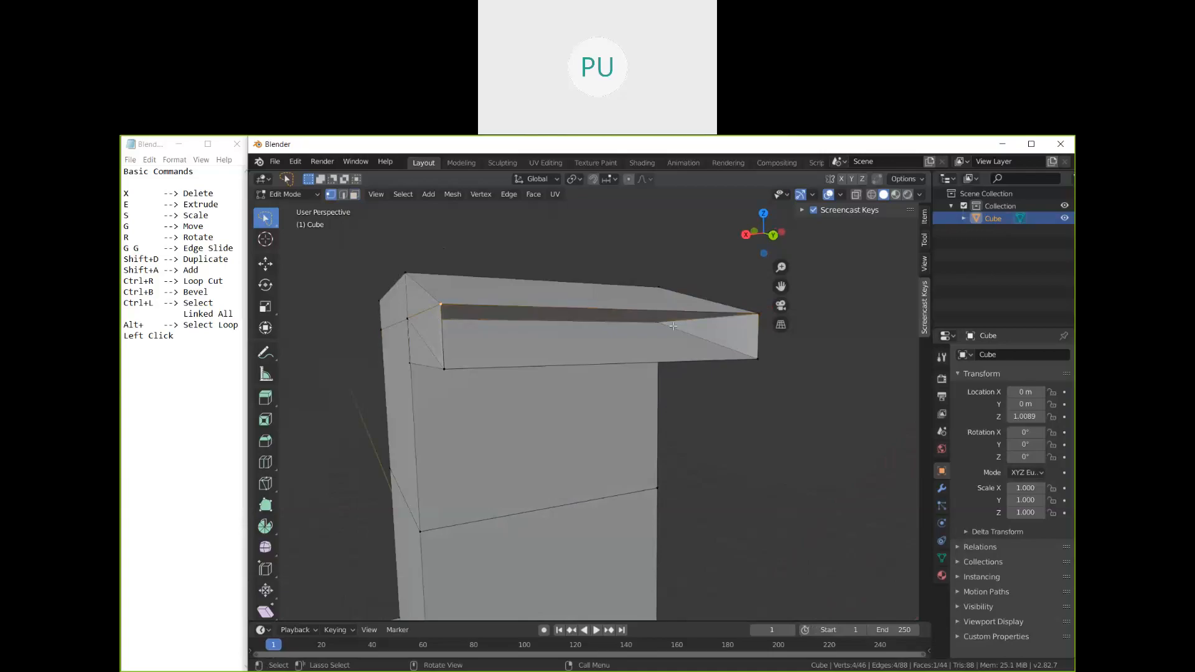
# Step: Try filling the open front of the overhang with a face between its four corner vertices, then undo the fill
pyautogui.keyDown('shift'); pyautogui.click(758, 314); pyautogui.keyUp('shift')
pyautogui.keyDown('shift'); pyautogui.click(757, 359); pyautogui.keyUp('shift')
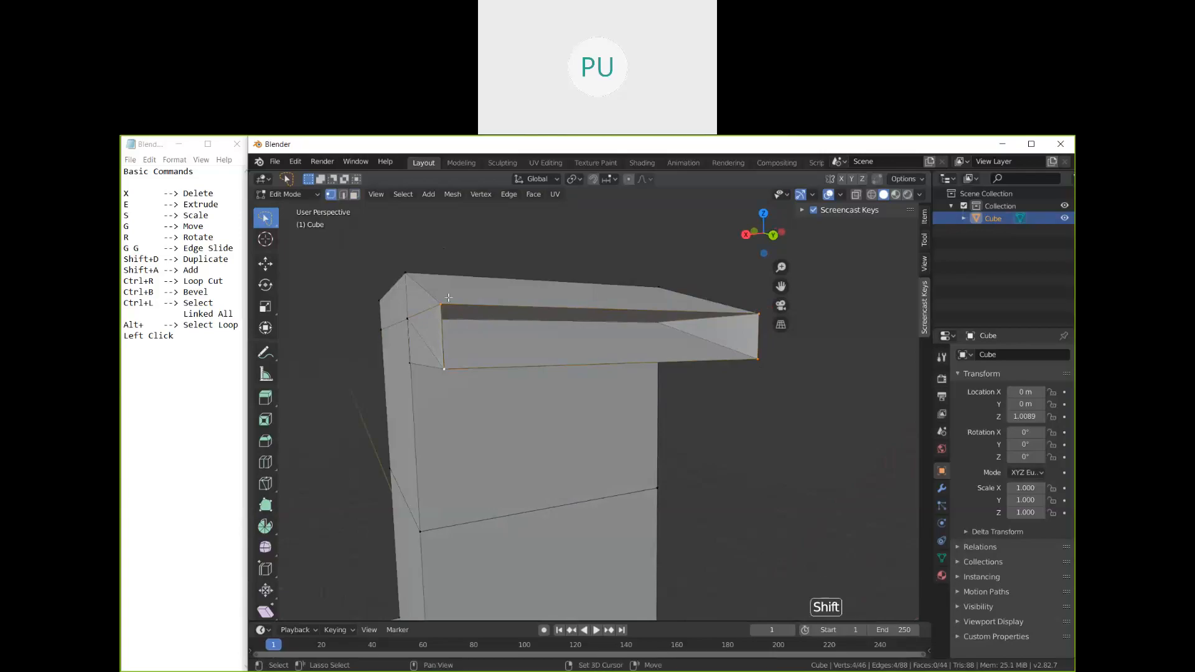
pyautogui.press('f')
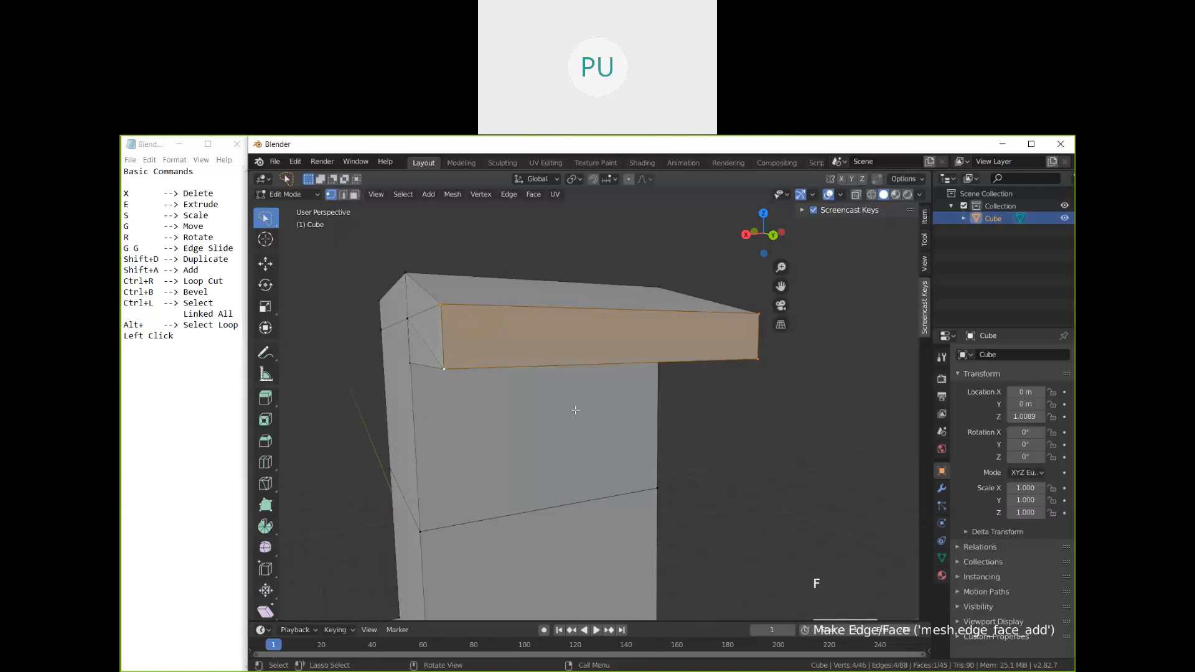
pyautogui.moveTo(576, 411); pyautogui.dragTo(742, 450, button='middle')
pyautogui.scroll(-4, 741, 453)
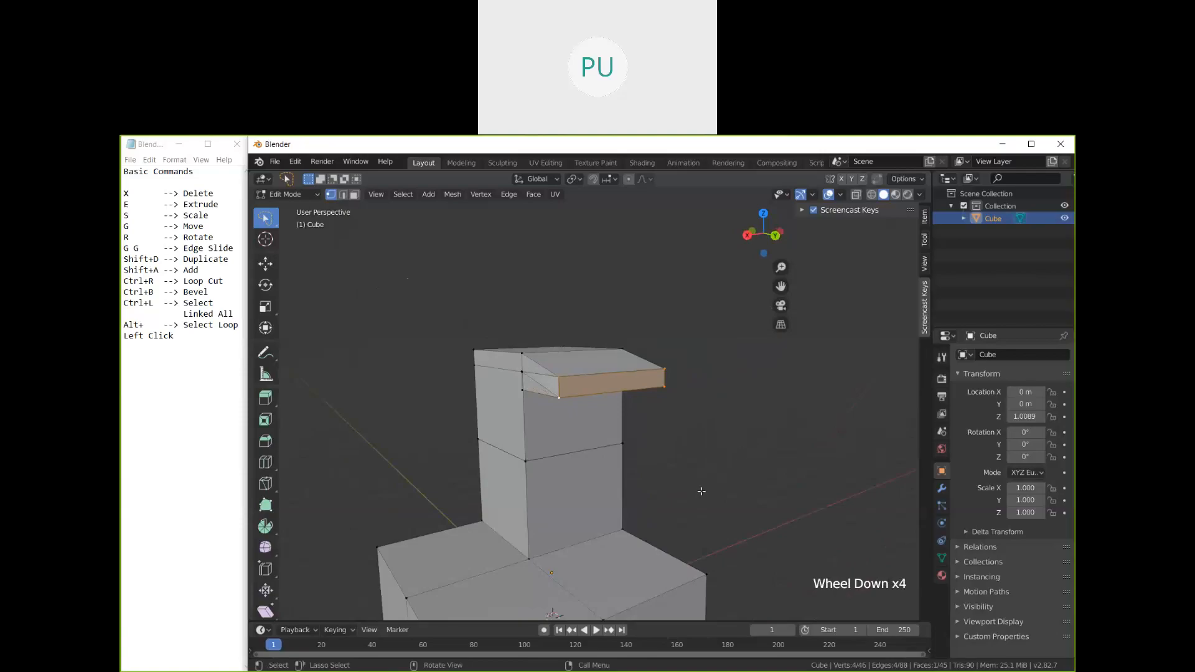
pyautogui.moveTo(725, 494); pyautogui.dragTo(559, 347, button='middle')
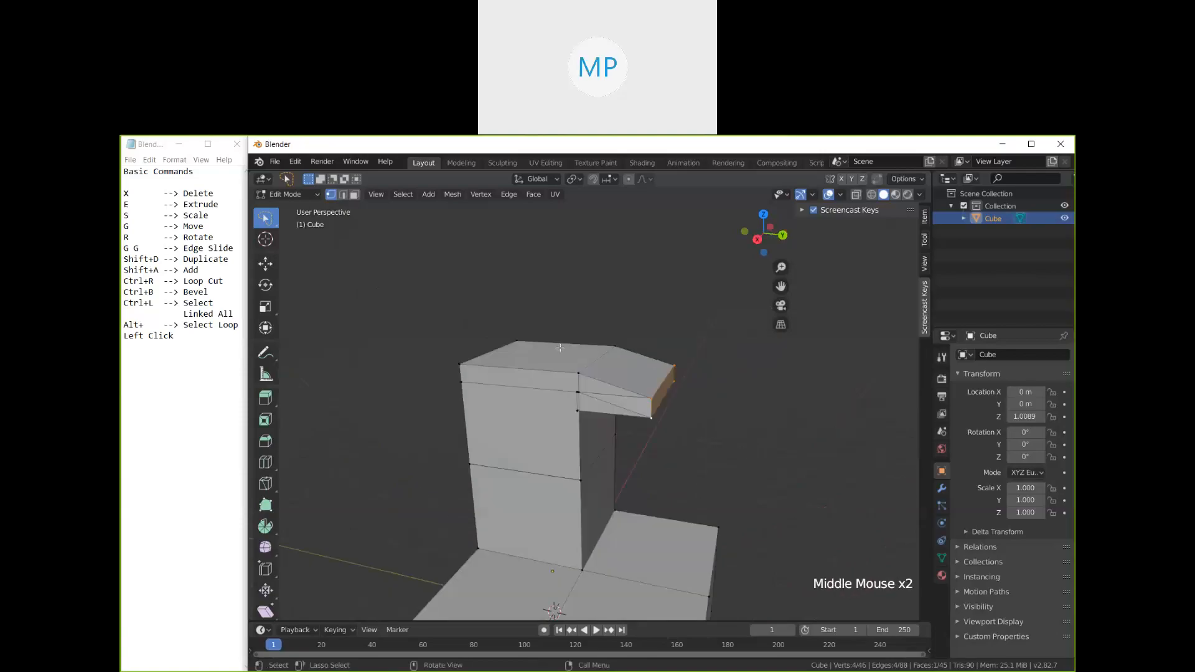
pyautogui.scroll(2, 684, 430)
pyautogui.moveTo(660, 433); pyautogui.dragTo(715, 423, button='middle')
pyautogui.hotkey('ctrl', 'z')
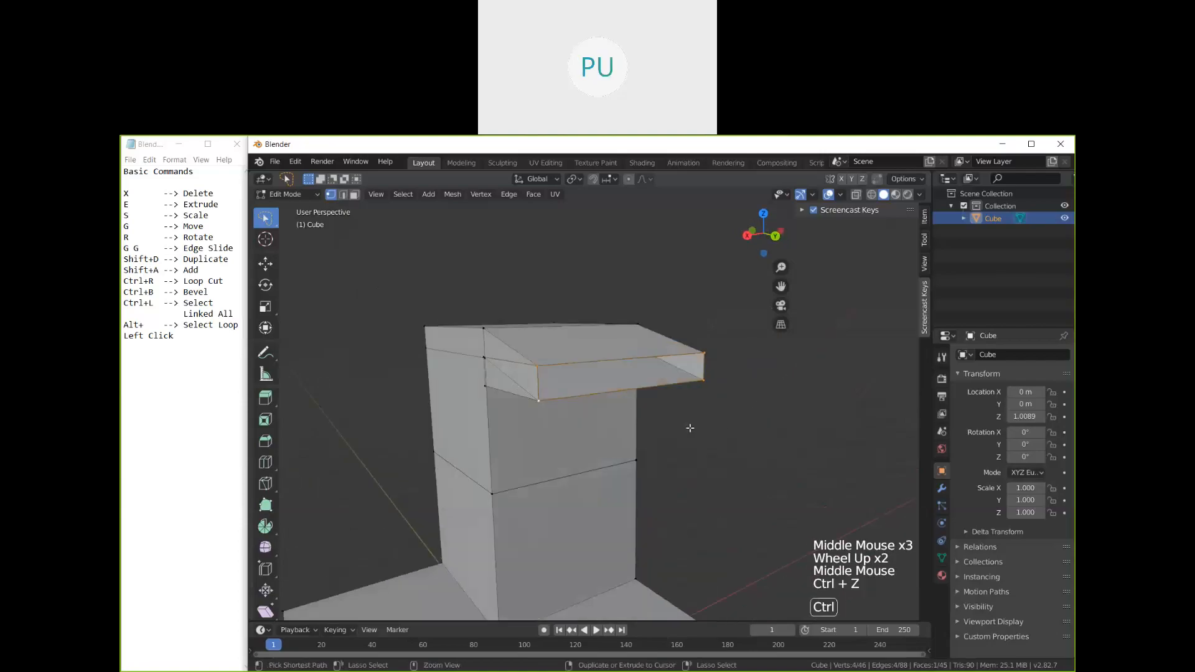
# Step: Select the four corner vertices of the overhang's open front and fill them with a face
pyautogui.click(705, 356)
pyautogui.moveTo(716, 367); pyautogui.dragTo(747, 328, button='middle')
pyautogui.scroll(1, 747, 328)
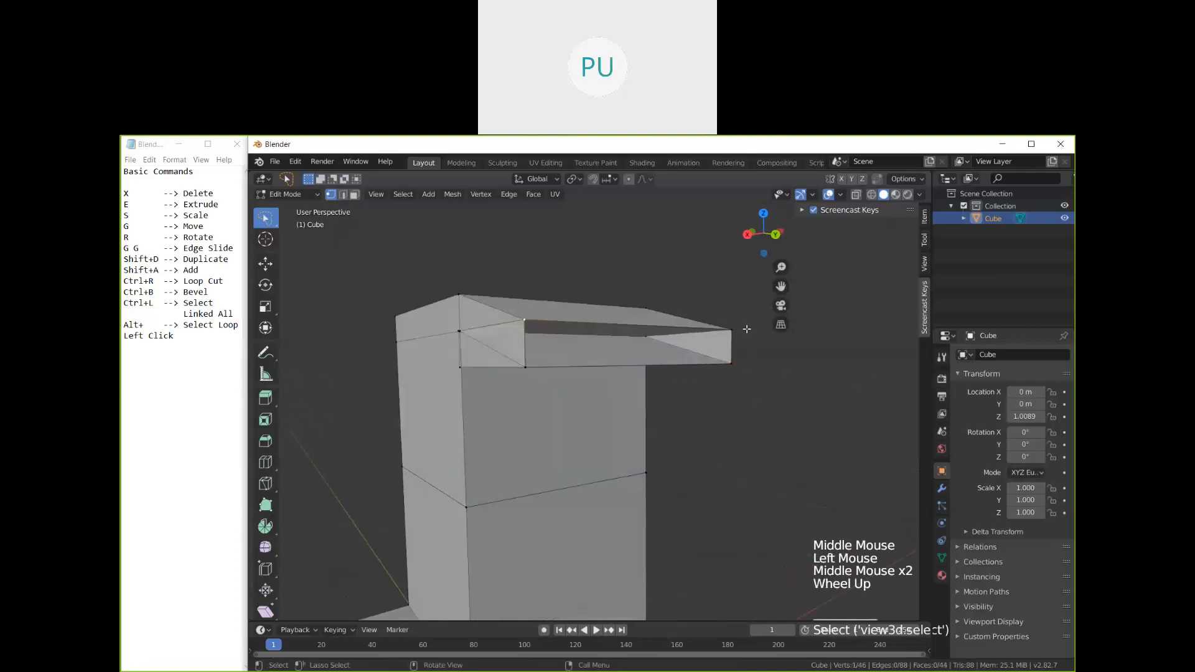
pyautogui.keyDown('shift'); pyautogui.click(733, 362); pyautogui.keyUp('shift')
pyautogui.keyDown('shift'); pyautogui.click(525, 367); pyautogui.keyUp('shift')
pyautogui.keyDown('shift'); pyautogui.click(731, 363); pyautogui.keyUp('shift')
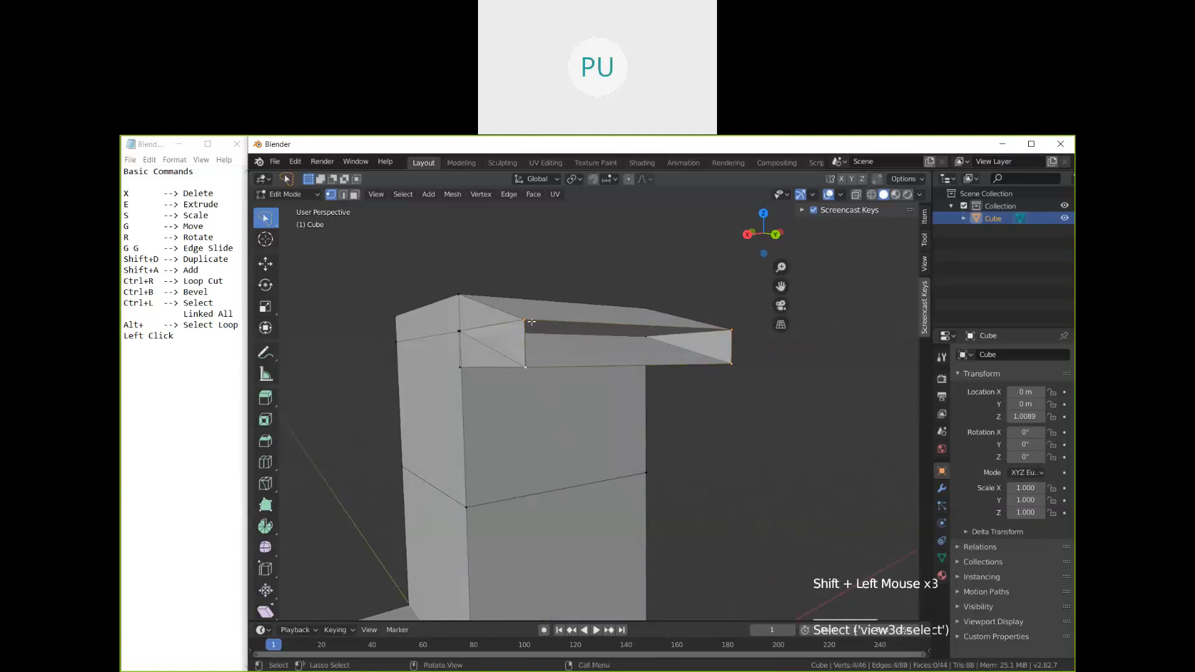
pyautogui.click(531, 321)
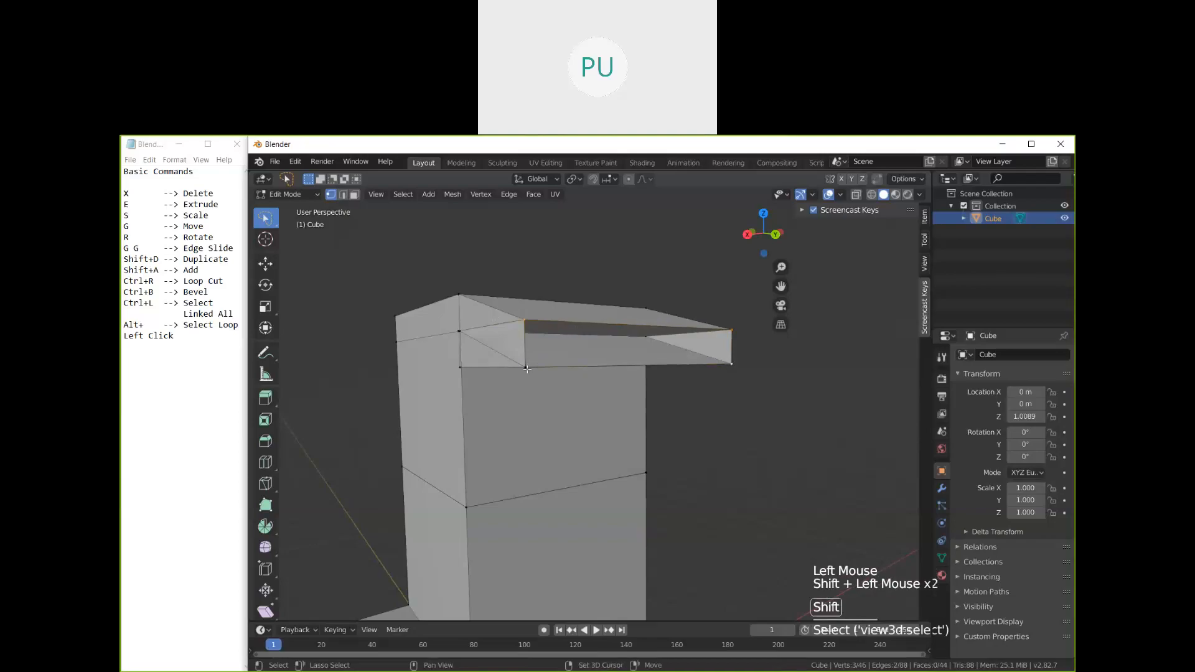
pyautogui.keyDown('shift'); pyautogui.click(526, 368); pyautogui.keyUp('shift')
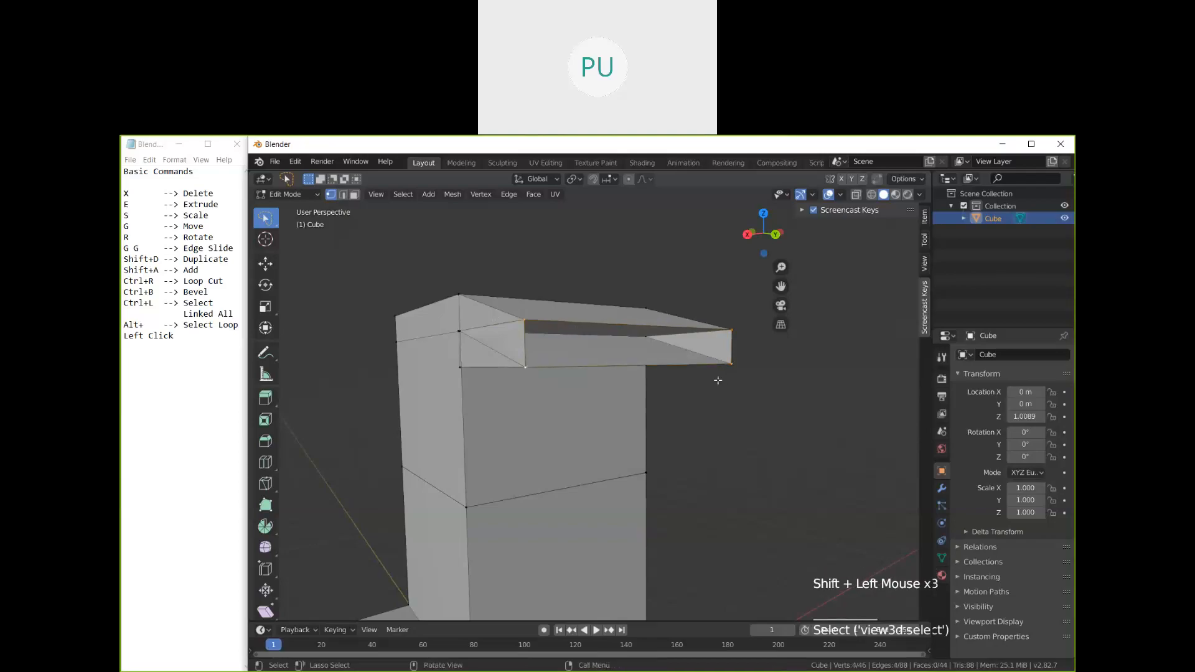
pyautogui.press('f')
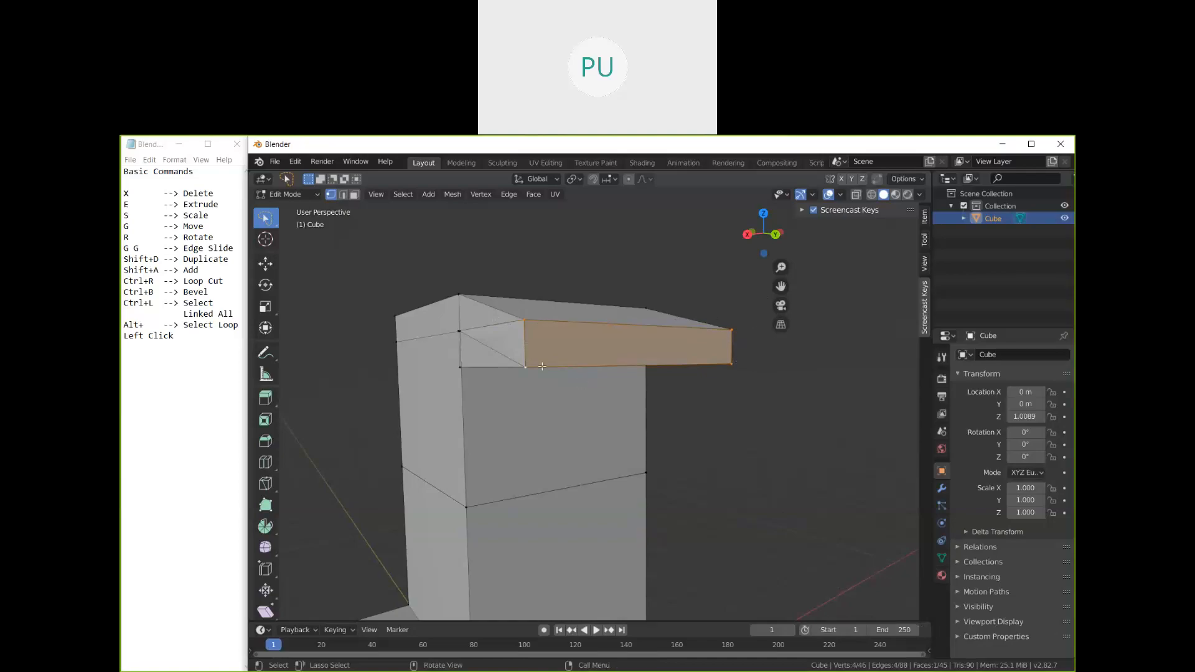
# Step: Add a loop cut across the base block, close to its front edge below the overhang
pyautogui.moveTo(598, 387); pyautogui.dragTo(704, 437, button='middle')
pyautogui.scroll(1, 702, 405)
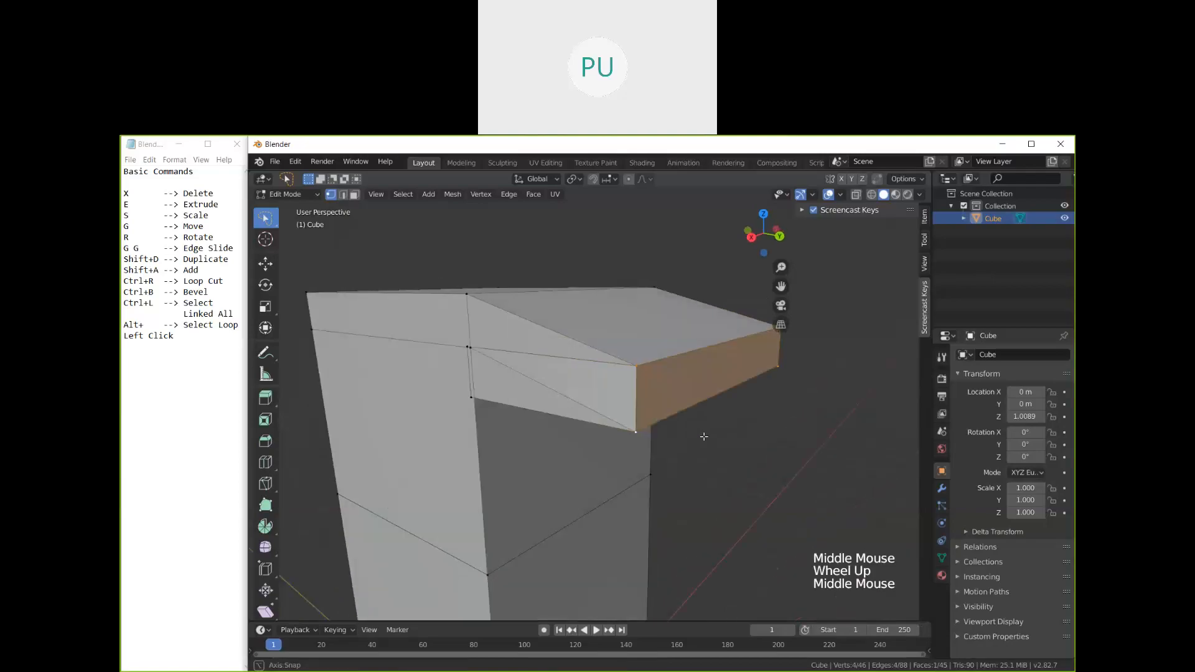
pyautogui.scroll(-2, 704, 436)
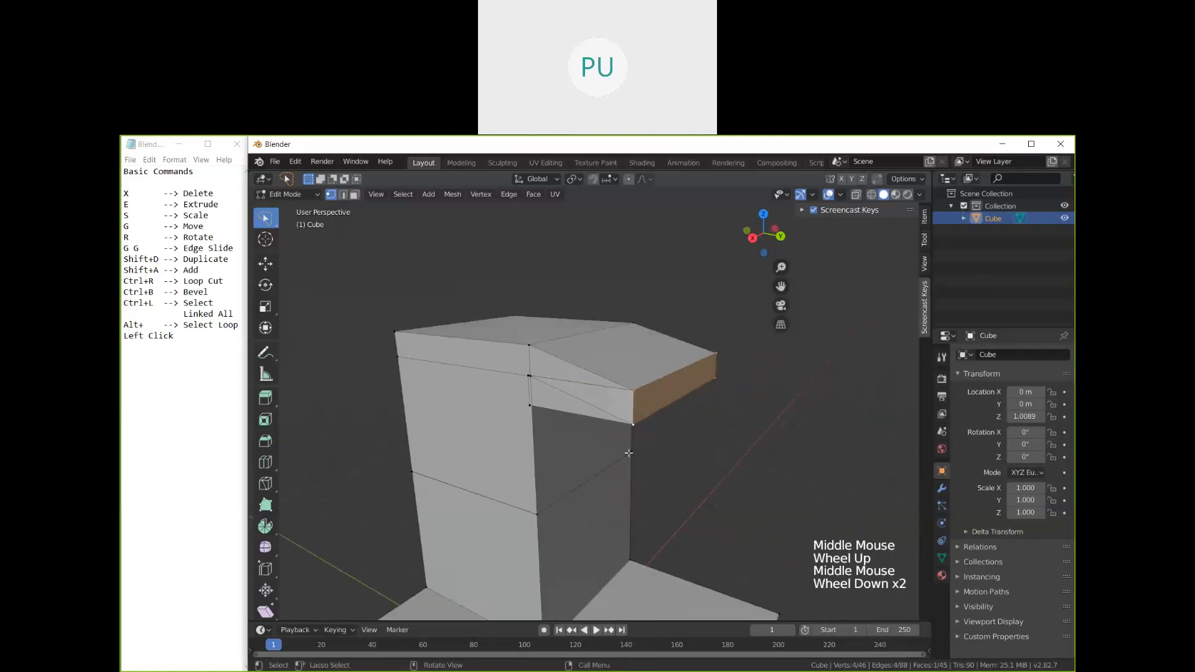
pyautogui.scroll(-2, 597, 473)
pyautogui.moveTo(628, 453); pyautogui.dragTo(497, 498, button='middle')
pyautogui.keyDown('shift'); pyautogui.moveTo(498, 497); pyautogui.dragTo(453, 516, button='middle'); pyautogui.keyUp('shift')
pyautogui.moveTo(636, 509); pyautogui.dragTo(685, 529, button='middle')
pyautogui.moveTo(685, 529); pyautogui.dragTo(691, 524, button='middle')
pyautogui.moveTo(691, 525); pyautogui.dragTo(616, 437, button='middle')
pyautogui.hotkey('ctrl', 'r')
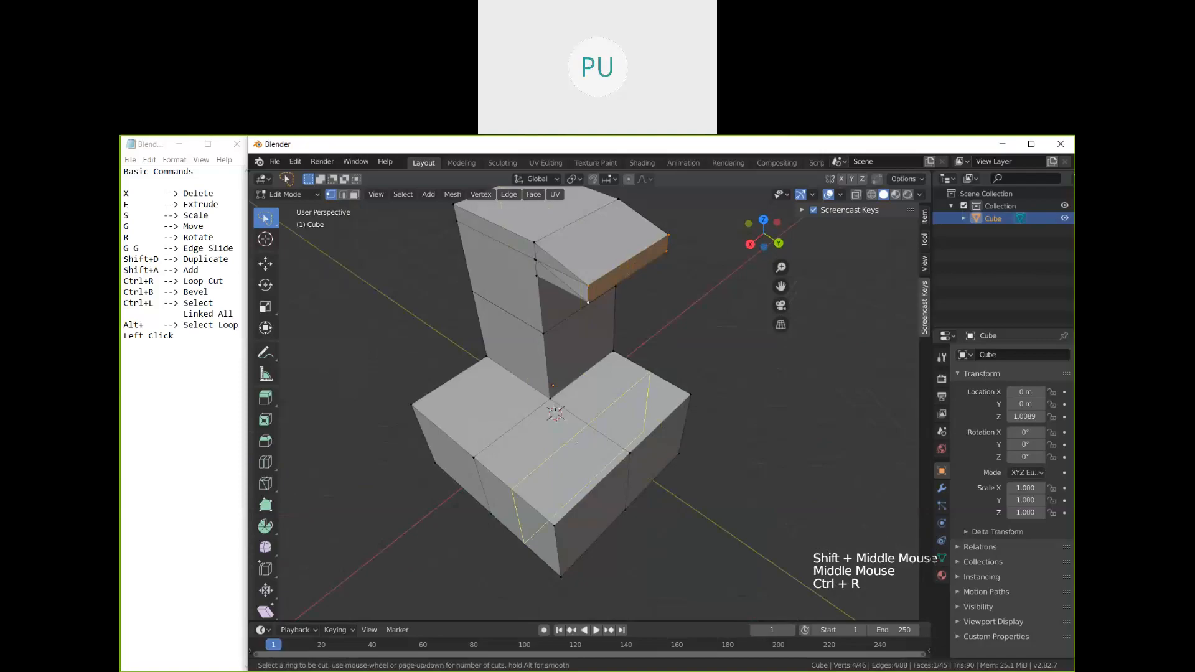
pyautogui.click(585, 430)
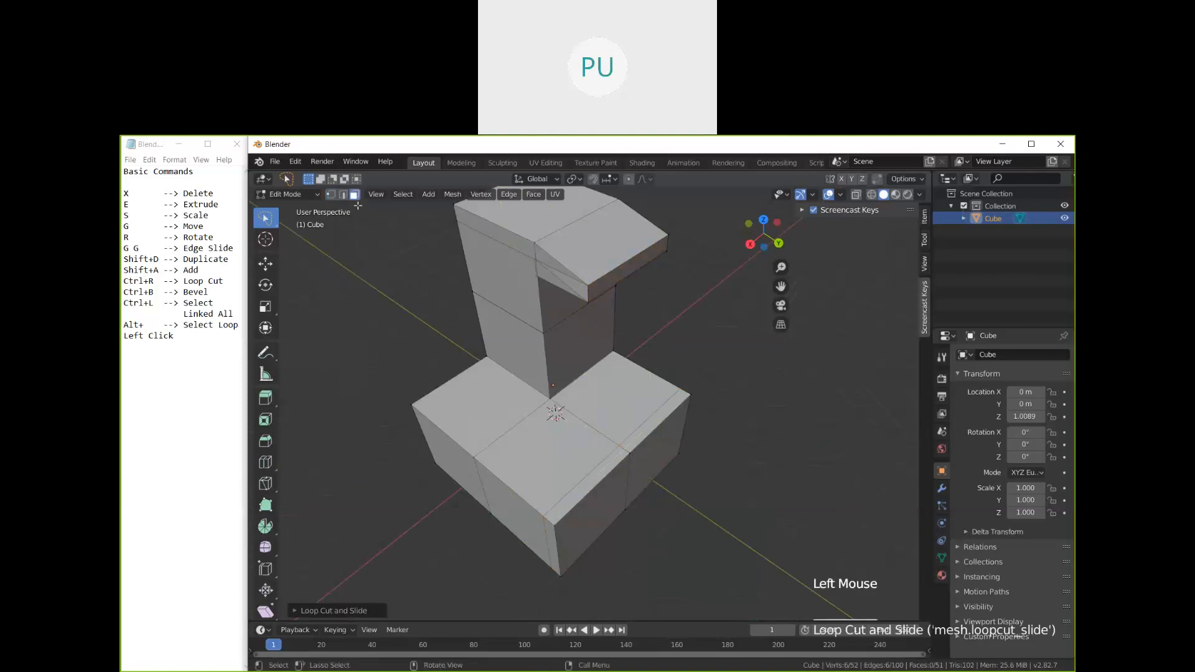
# Step: Select the two narrow top faces along the base's front edge and extrude them upward into a thin wall
pyautogui.click(616, 461)
pyautogui.keyDown('shift'); pyautogui.click(616, 459); pyautogui.keyUp('shift')
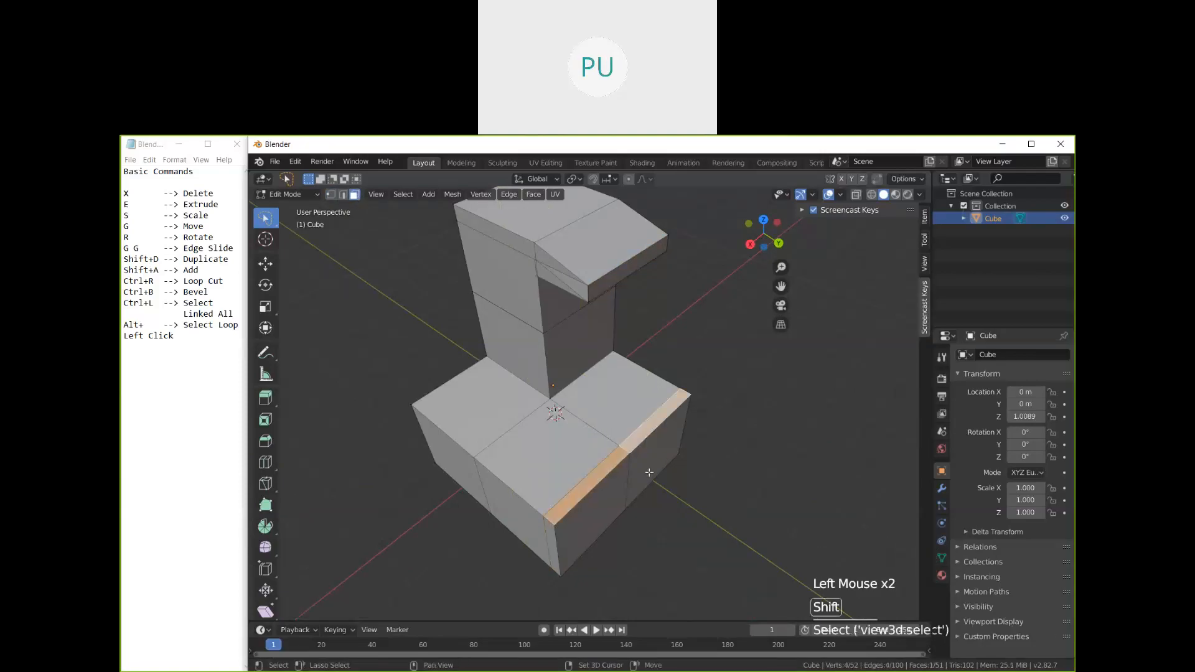
pyautogui.moveTo(616, 459); pyautogui.dragTo(624, 457, button='middle')
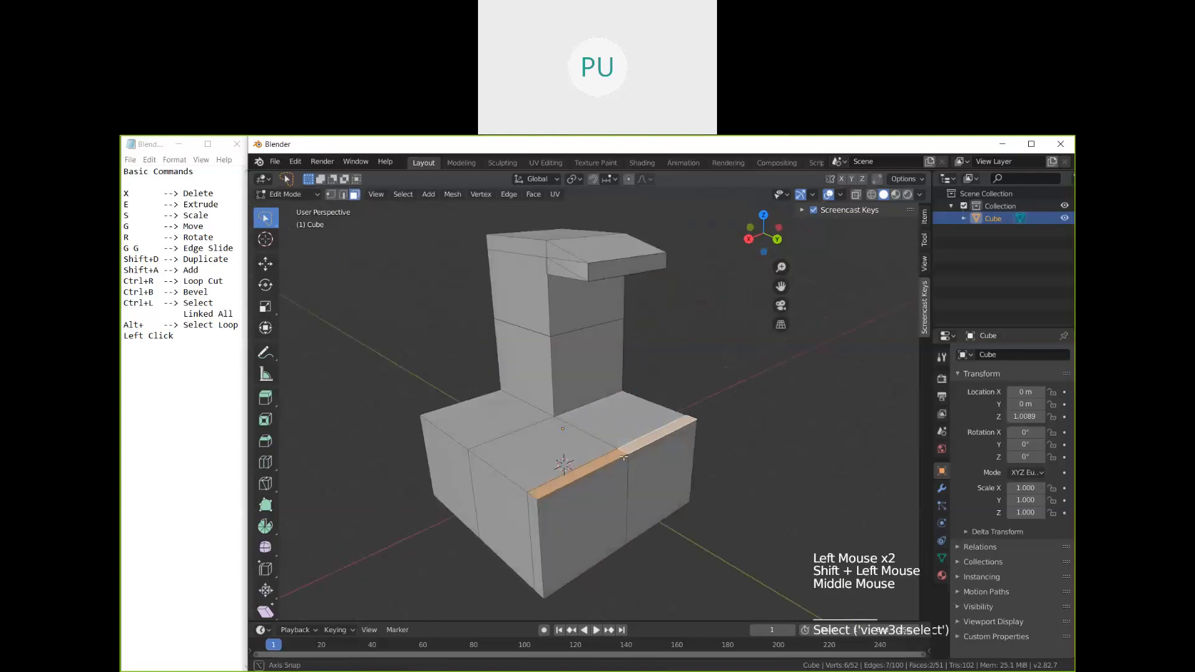
pyautogui.press('e')
pyautogui.click(603, 450)
# Step: Add a loop cut along the base's adjacent side, close to its outer edge
pyautogui.moveTo(603, 451); pyautogui.dragTo(542, 564, button='middle')
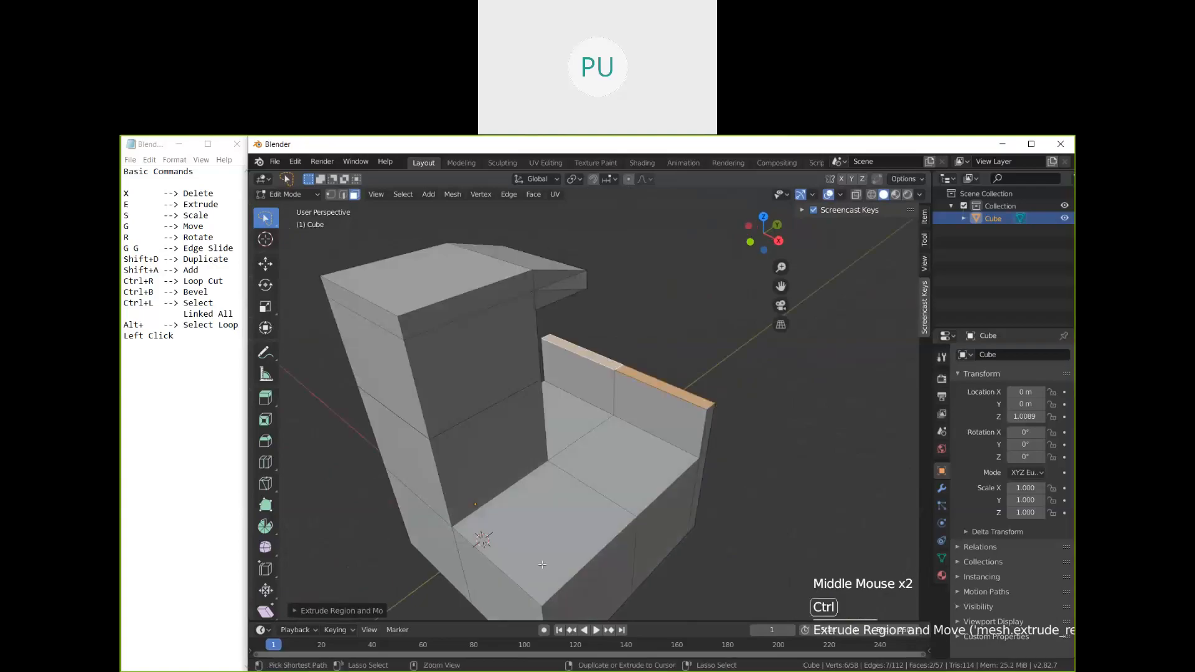
pyautogui.hotkey('ctrl', 'r')
pyautogui.click(647, 519)
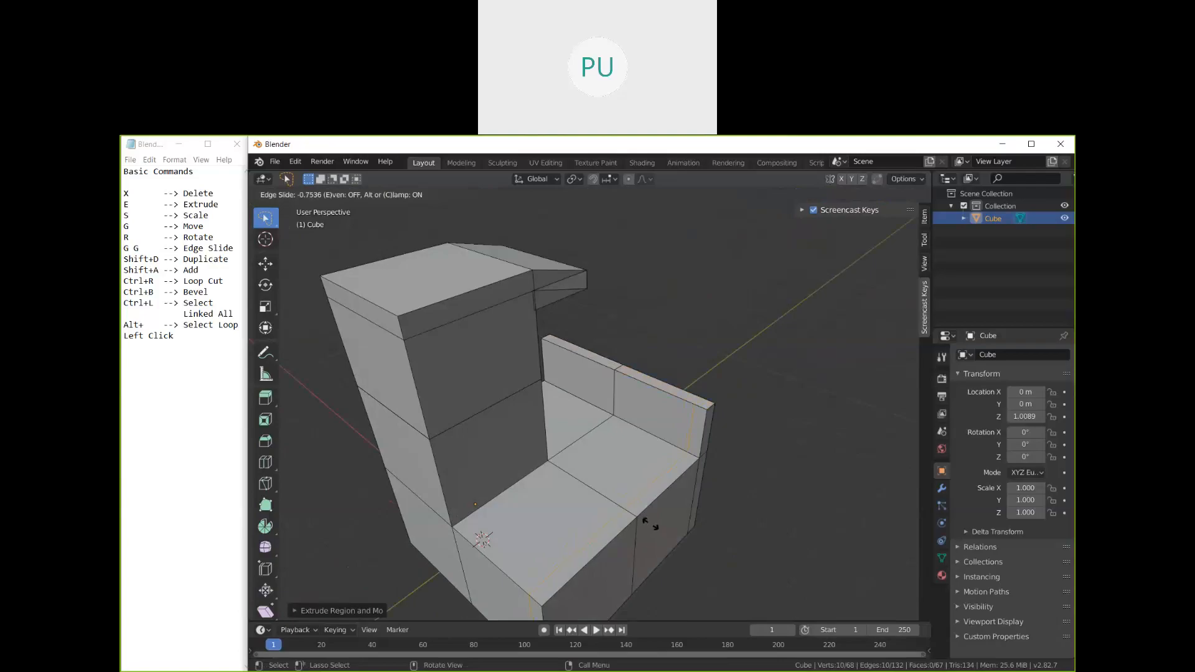
pyautogui.click(641, 528)
pyautogui.moveTo(641, 528); pyautogui.dragTo(632, 525, button='middle')
# Step: Select the two narrow top faces along the base's side edge and extrude them up to the front wall's height
pyautogui.click(632, 524)
pyautogui.click(355, 194)
pyautogui.click(569, 556)
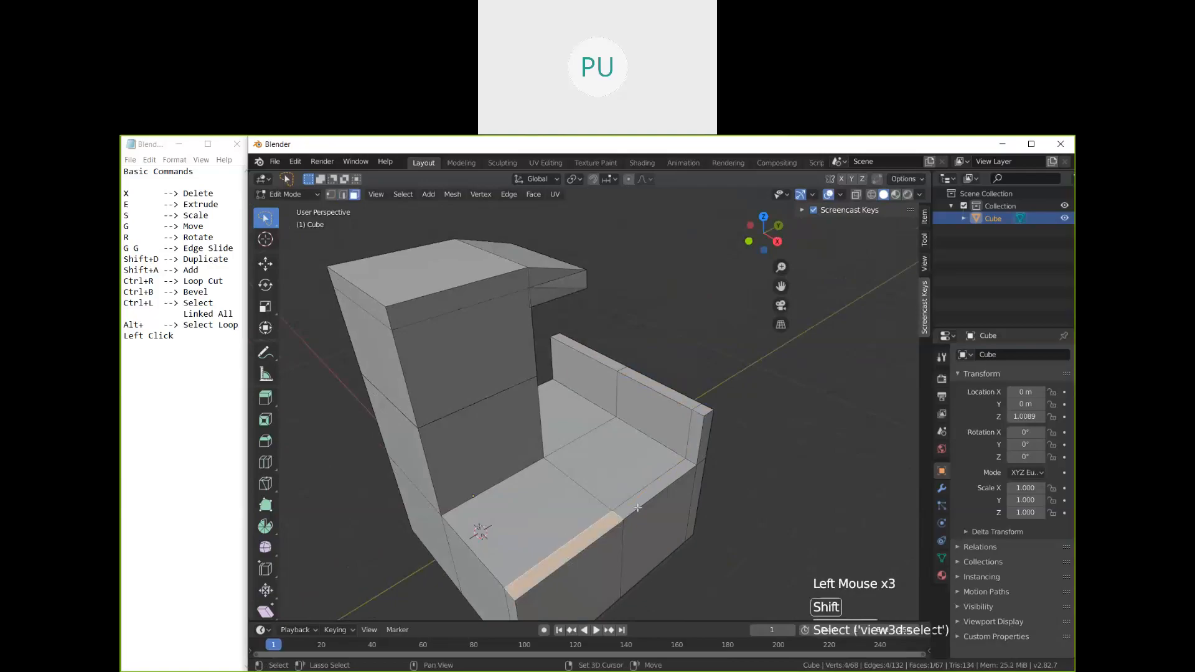
pyautogui.keyDown('shift'); pyautogui.click(638, 500); pyautogui.keyUp('shift')
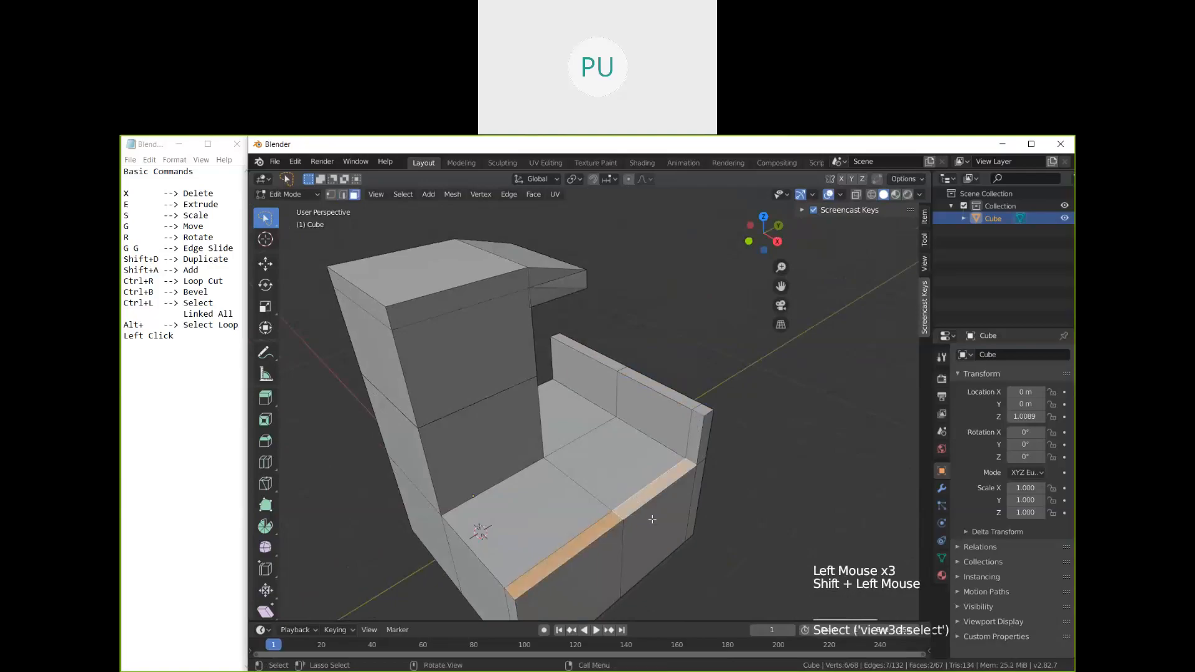
pyautogui.moveTo(652, 520); pyautogui.dragTo(676, 498, button='middle')
pyautogui.press('e')
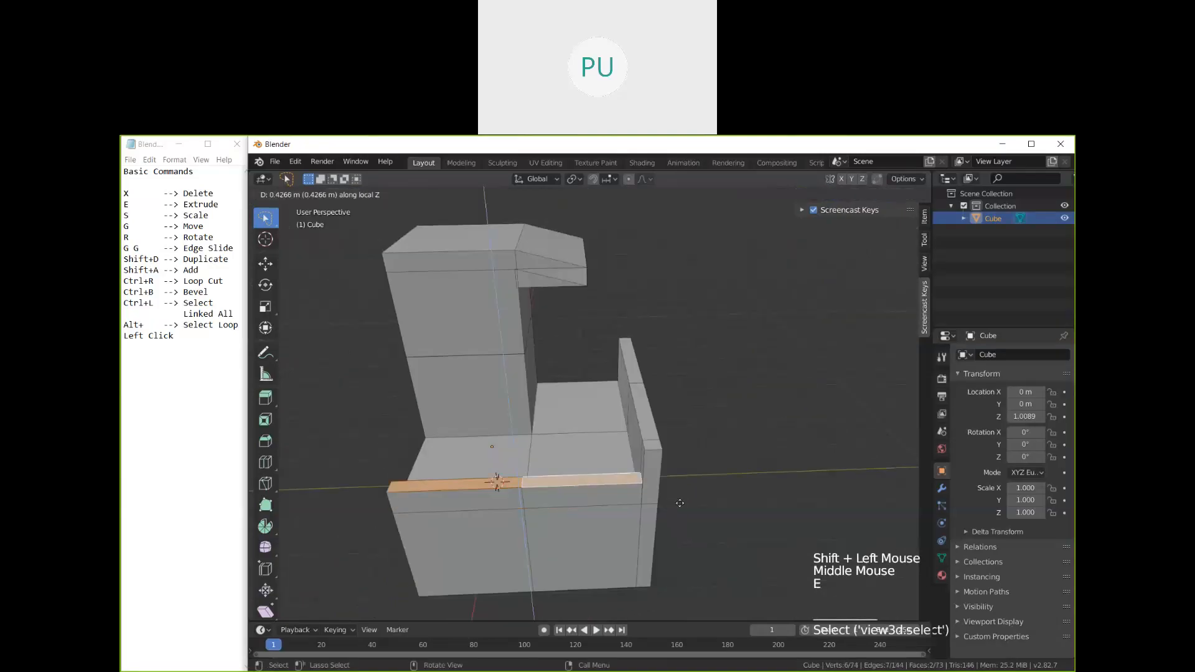
pyautogui.click(682, 487)
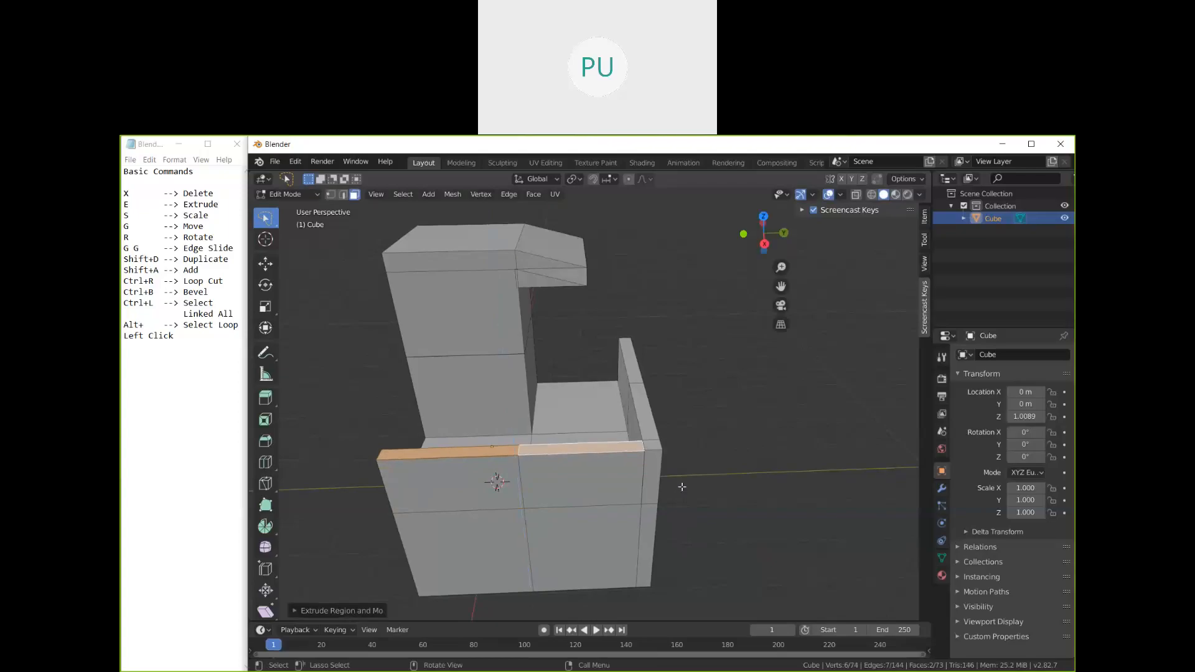
# Step: Select the outer and top faces of both thin walls and move them down along the Z axis
pyautogui.moveTo(678, 492); pyautogui.dragTo(553, 519, button='middle')
pyautogui.click(606, 544)
pyautogui.click(539, 439)
pyautogui.keyDown('shift'); pyautogui.click(544, 439); pyautogui.keyUp('shift')
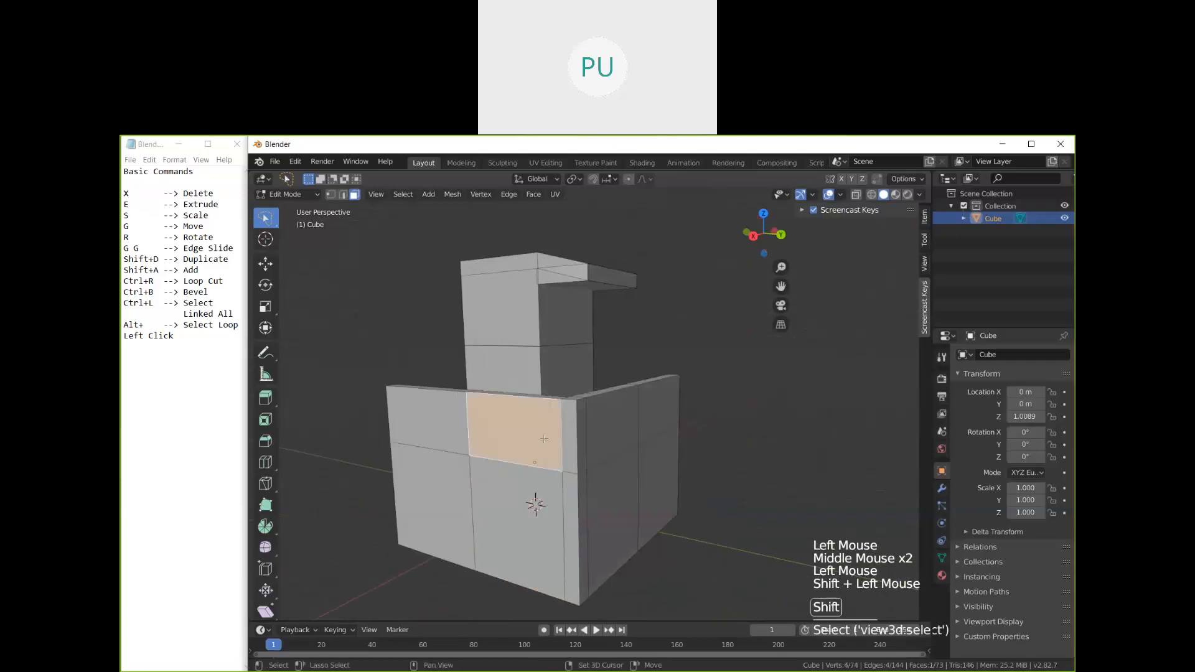
pyautogui.keyDown('shift'); pyautogui.click(569, 436); pyautogui.keyUp('shift')
pyautogui.keyDown('shift'); pyautogui.click(612, 430); pyautogui.keyUp('shift')
pyautogui.keyDown('shift'); pyautogui.click(582, 435); pyautogui.keyUp('shift')
pyautogui.moveTo(685, 428); pyautogui.dragTo(669, 465, button='middle')
pyautogui.keyDown('shift'); pyautogui.click(657, 432); pyautogui.keyUp('shift')
pyautogui.keyDown('shift'); pyautogui.click(427, 381); pyautogui.keyUp('shift')
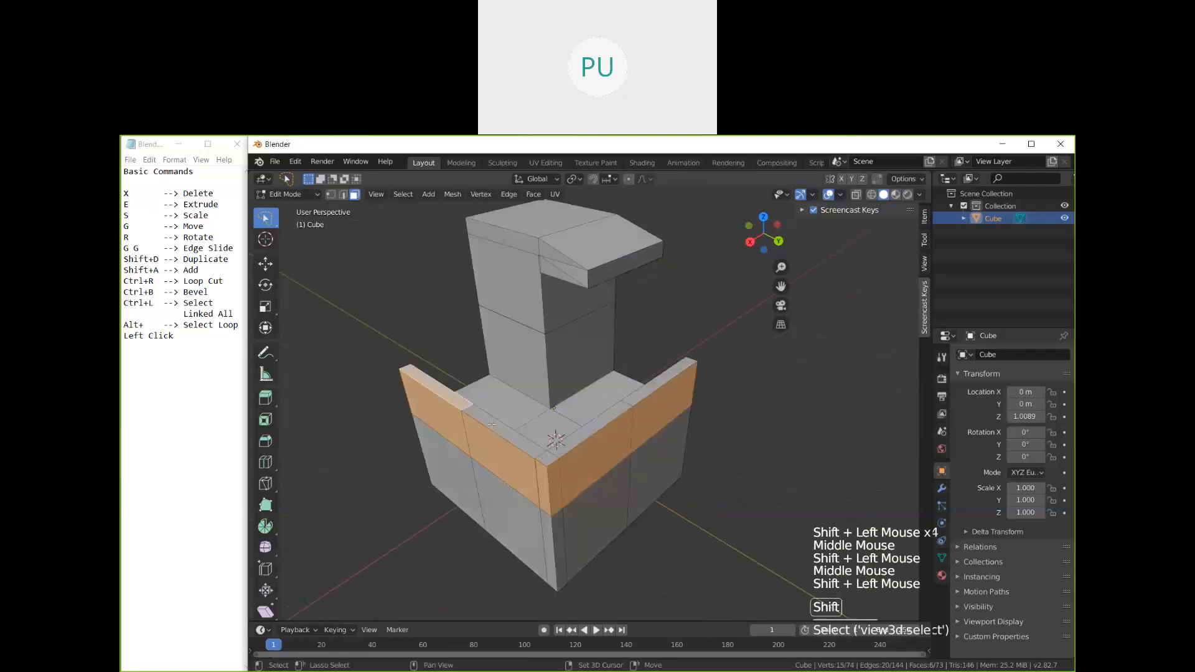
pyautogui.keyDown('shift'); pyautogui.click(551, 456); pyautogui.keyUp('shift')
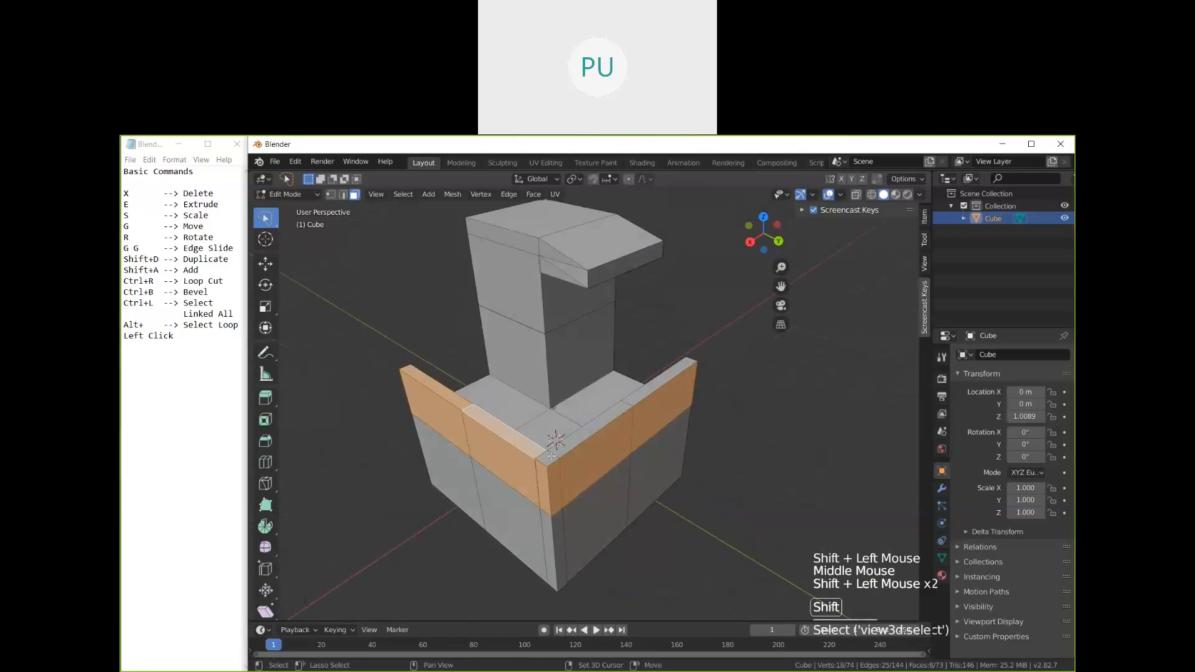
pyautogui.keyDown('shift'); pyautogui.click(551, 456); pyautogui.keyUp('shift')
pyautogui.keyDown('shift'); pyautogui.click(585, 436); pyautogui.keyUp('shift')
pyautogui.keyDown('shift'); pyautogui.click(661, 381); pyautogui.keyUp('shift')
pyautogui.moveTo(676, 440); pyautogui.dragTo(610, 498, button='middle')
pyautogui.press('g')
pyautogui.press('z')
pyautogui.click(674, 489)
# Step: Try to extrude the lower outer faces on both walled sides of the base, then undo it
pyautogui.click(616, 522)
pyautogui.keyDown('shift'); pyautogui.click(659, 486); pyautogui.keyUp('shift')
pyautogui.keyDown('shift'); pyautogui.click(523, 542); pyautogui.keyUp('shift')
pyautogui.keyDown('shift'); pyautogui.click(454, 532); pyautogui.keyUp('shift')
pyautogui.keyDown('shift'); pyautogui.click(575, 560); pyautogui.keyUp('shift')
pyautogui.keyDown('shift'); pyautogui.click(592, 565); pyautogui.keyUp('shift')
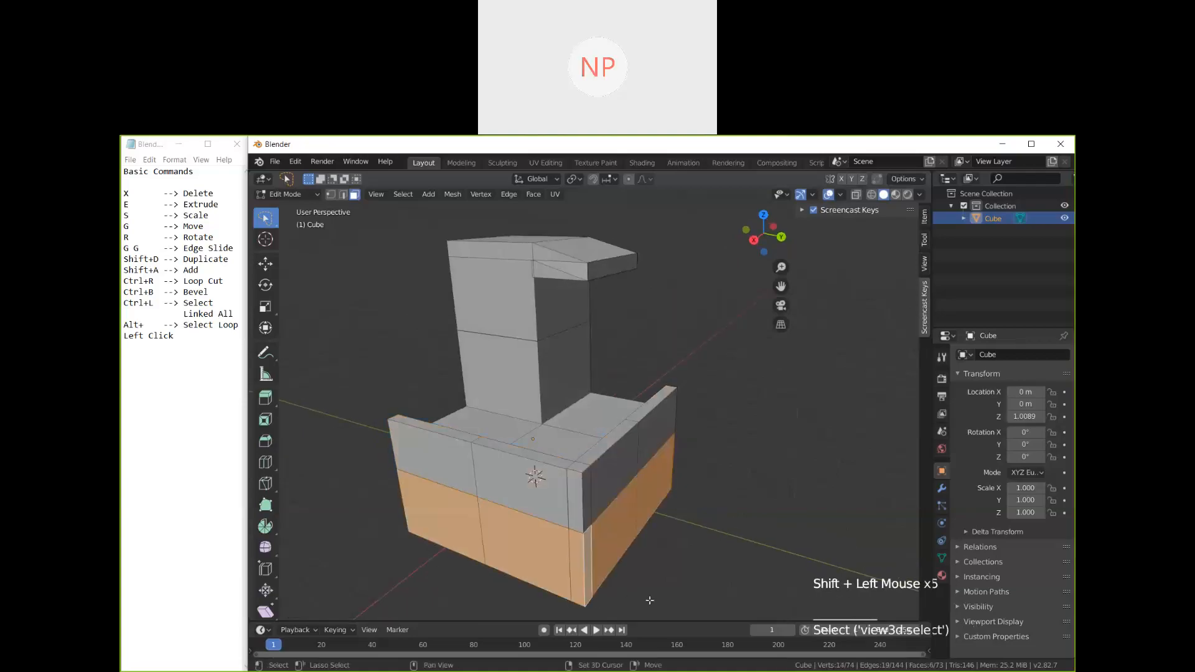
pyautogui.moveTo(591, 566); pyautogui.dragTo(649, 600, button='middle')
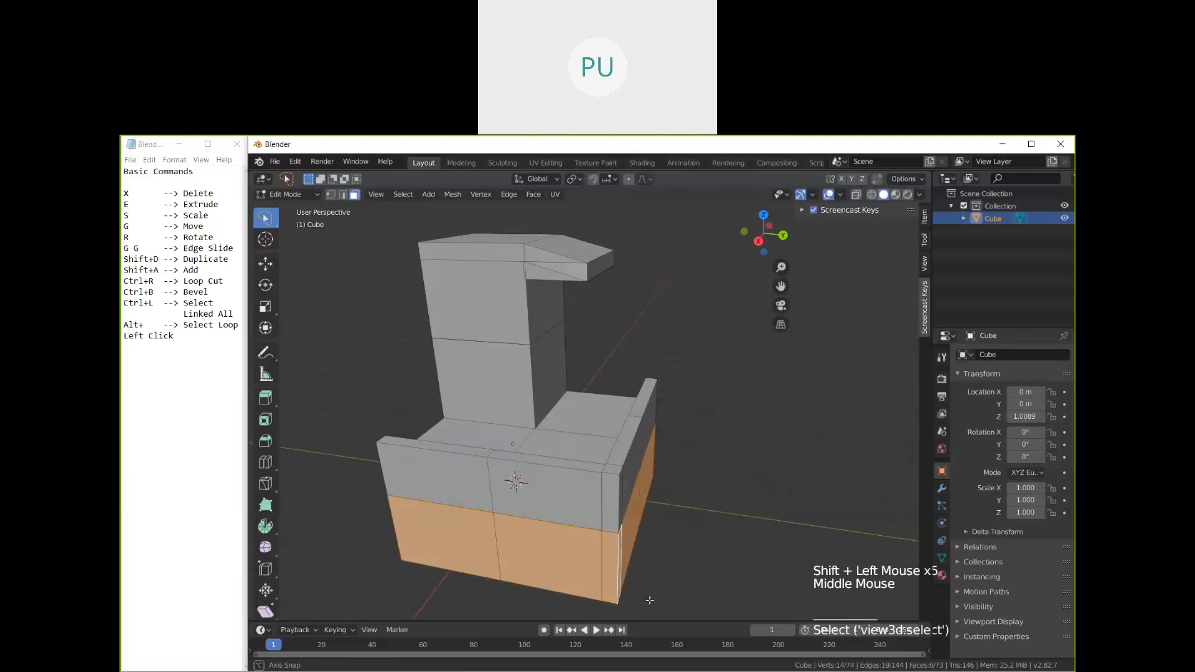
pyautogui.press('e')
pyautogui.hotkey('ctrl', 'z')
# Step: Reselect the base's lower outer faces, try extruding and scaling them outward together, and undo the attempt
pyautogui.moveTo(649, 600); pyautogui.dragTo(617, 579, button='middle')
pyautogui.doubleClick(442, 532)
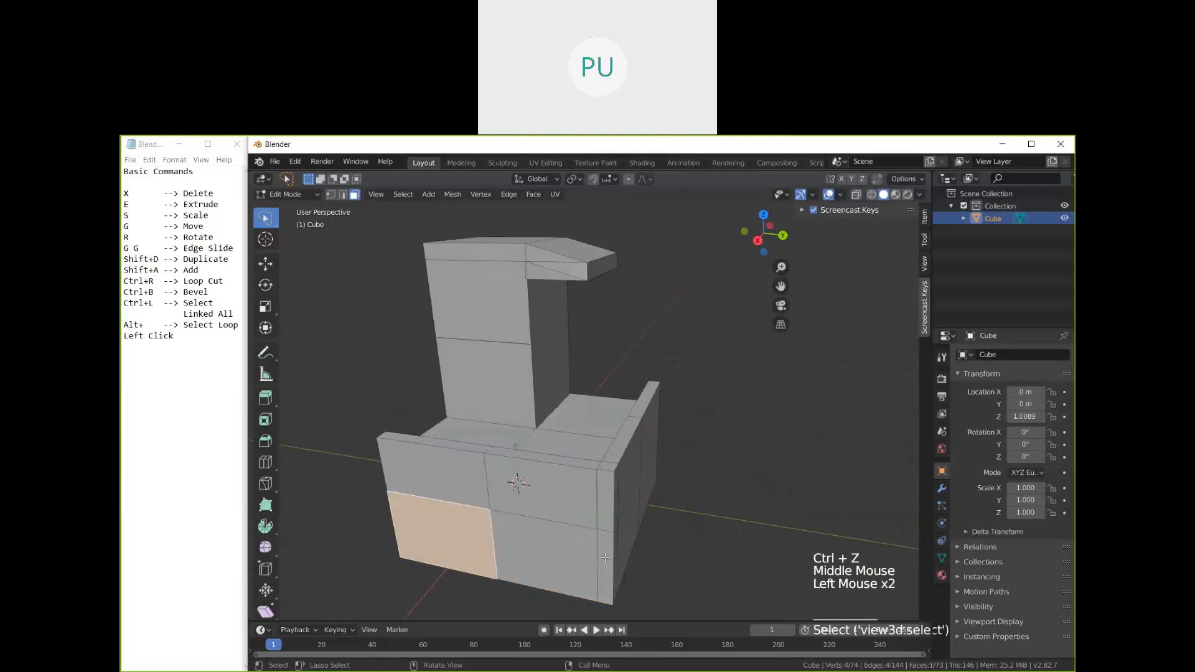
pyautogui.keyDown('shift'); pyautogui.click(606, 557); pyautogui.keyUp('shift')
pyautogui.keyDown('shift'); pyautogui.click(592, 554); pyautogui.keyUp('shift')
pyautogui.keyDown('shift'); pyautogui.click(621, 536); pyautogui.keyUp('shift')
pyautogui.keyDown('shift'); pyautogui.click(630, 523); pyautogui.keyUp('shift')
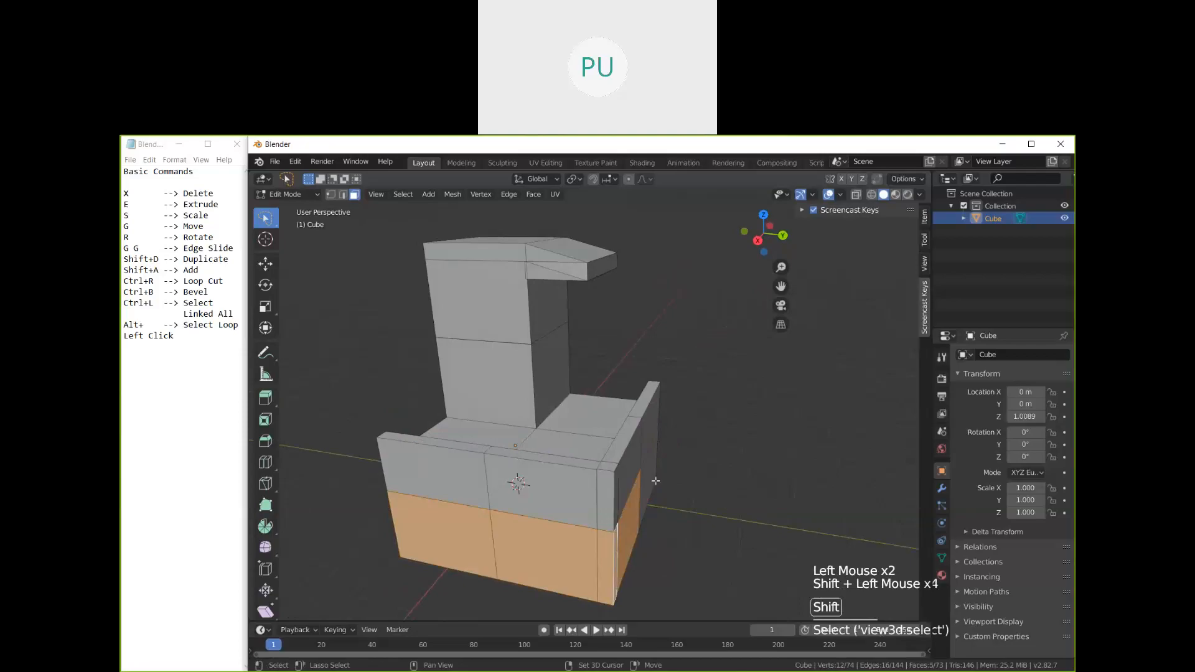
pyautogui.moveTo(656, 480); pyautogui.dragTo(659, 485, button='middle')
pyautogui.press('s')
pyautogui.hotkey('ctrl', 'z')
pyautogui.press('e')
pyautogui.press('s')
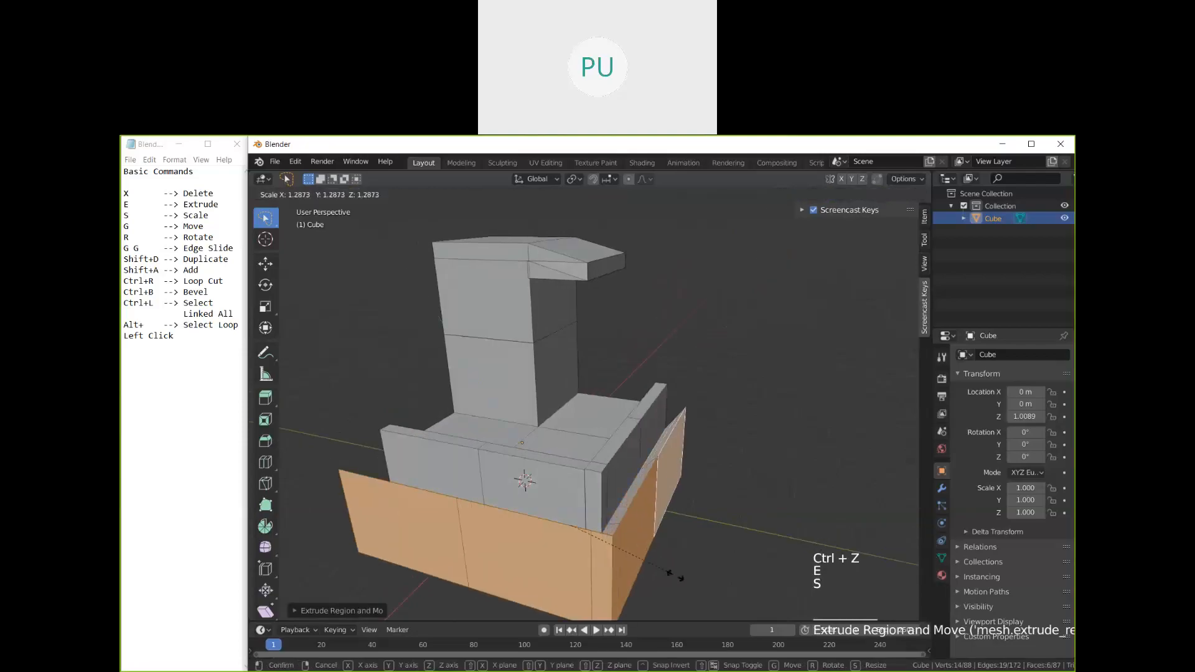
pyautogui.click(670, 580)
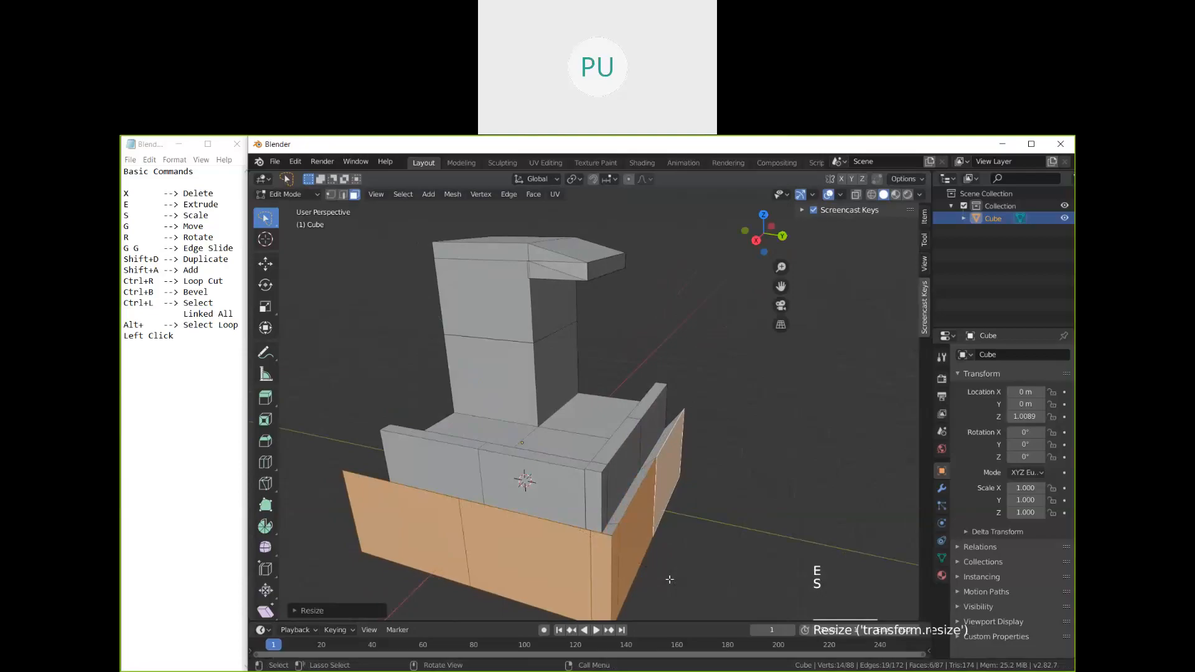
pyautogui.hotkey('ctrl', 'z')
pyautogui.hotkey('ctrl', 'z')
pyautogui.hotkey('ctrl', 'z')
pyautogui.hotkey('ctrl', 'z')
# Step: Select the three lower faces on the base's walled side and extrude them outward into a ledge
pyautogui.click(536, 546)
pyautogui.keyDown('shift'); pyautogui.click(446, 524); pyautogui.keyUp('shift')
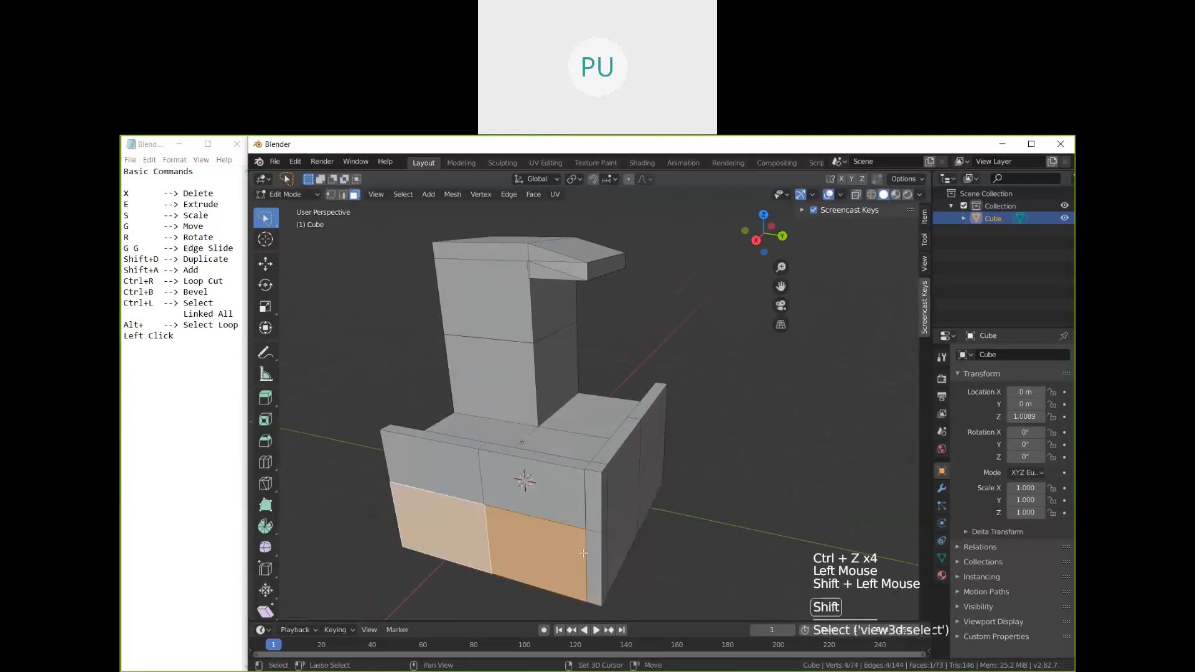
pyautogui.keyDown('shift'); pyautogui.click(596, 558); pyautogui.keyUp('shift')
pyautogui.moveTo(595, 557); pyautogui.dragTo(519, 578, button='middle')
pyautogui.press('e')
pyautogui.click(517, 544)
# Step: Select the lower front faces of the base, including the new ledge's end face, and extrude them outward
pyautogui.keyDown('shift'); pyautogui.click(518, 537); pyautogui.keyUp('shift')
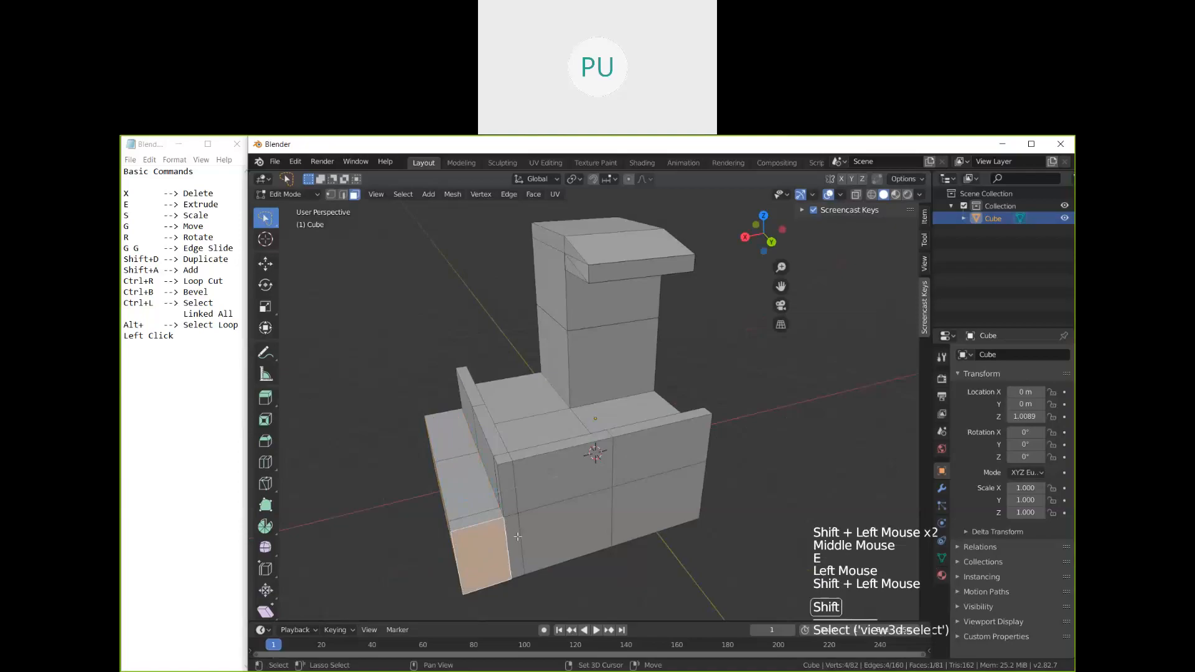
pyautogui.keyDown('shift'); pyautogui.click(560, 534); pyautogui.keyUp('shift')
pyautogui.keyDown('shift'); pyautogui.click(650, 517); pyautogui.keyUp('shift')
pyautogui.press('e')
pyautogui.click(688, 598)
# Step: Try a lengthwise loop cut along the base's side ledge, slid towards its outer edge, and undo it
pyautogui.moveTo(619, 591); pyautogui.dragTo(641, 498, button='middle')
pyautogui.keyDown('shift'); pyautogui.scroll(-1, 674, 559); pyautogui.keyUp('shift')
pyautogui.scroll(-1, 641, 497)
pyautogui.moveTo(641, 498); pyautogui.dragTo(623, 471, button='middle')
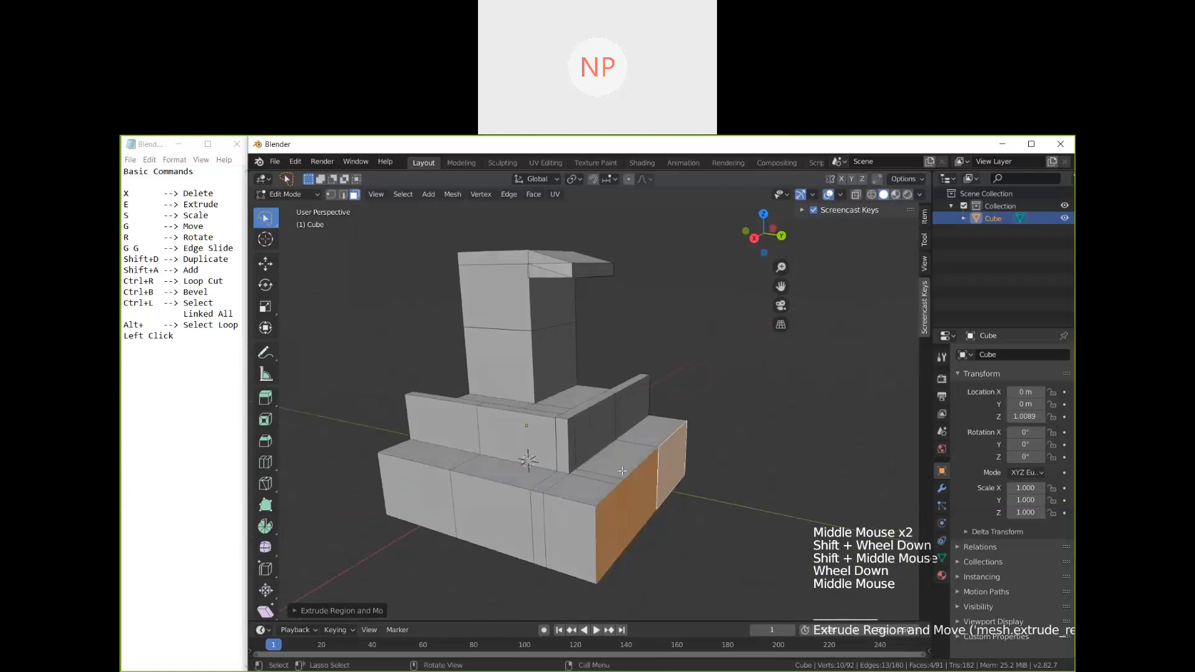
pyautogui.moveTo(622, 471); pyautogui.dragTo(473, 466, button='middle')
pyautogui.scroll(1, 561, 476)
pyautogui.click(461, 465)
pyautogui.hotkey('ctrl', 'e')
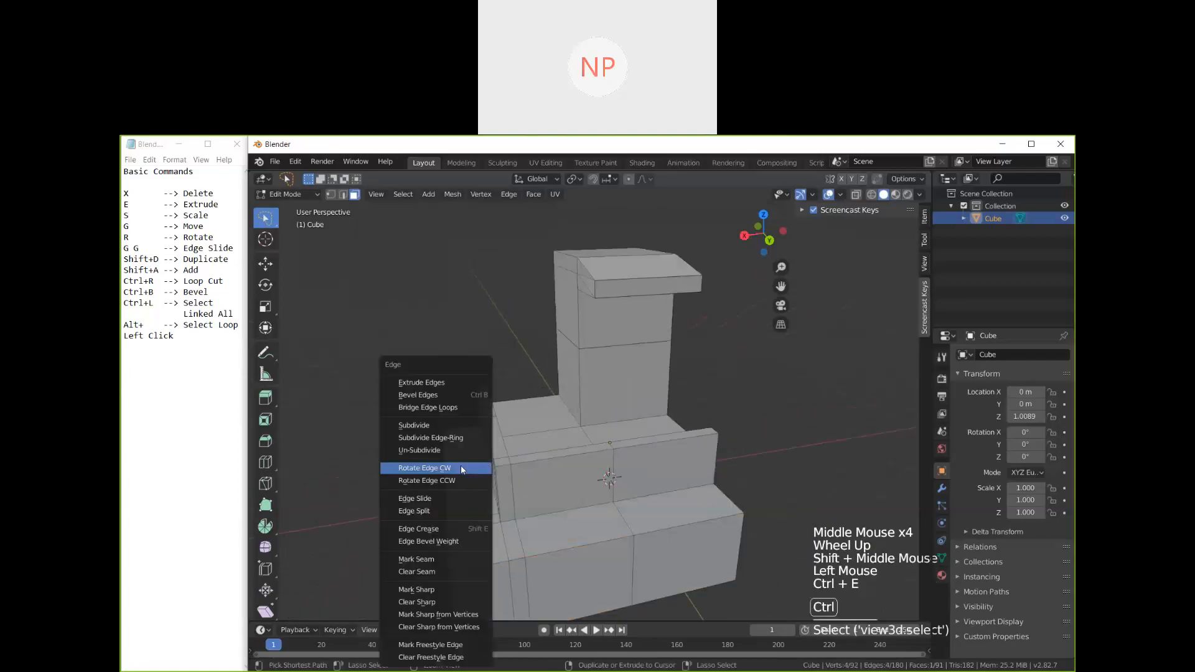
pyautogui.hotkey('ctrl', 'r')
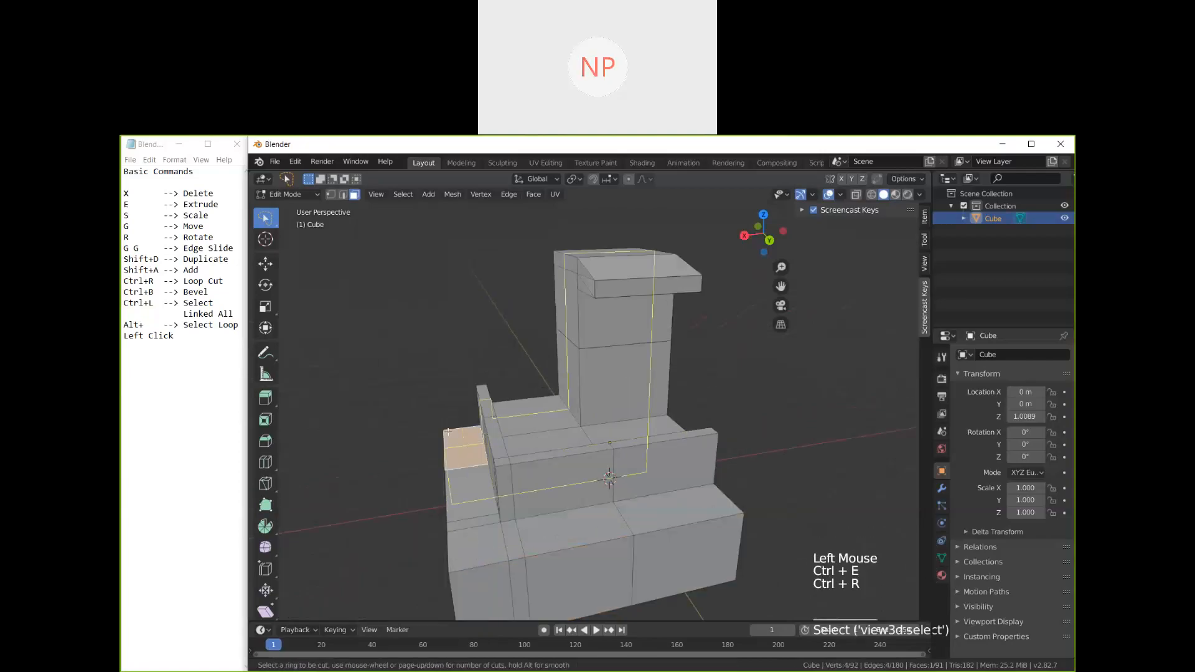
pyautogui.click(448, 431)
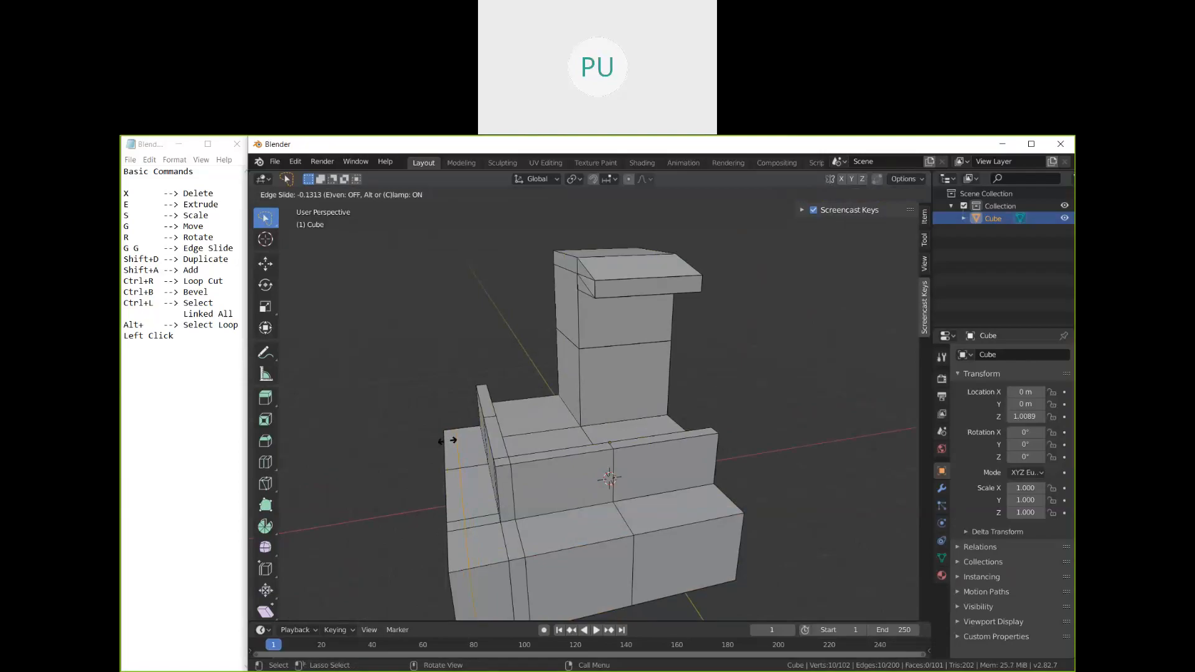
pyautogui.click(446, 440)
pyautogui.hotkey('ctrl', 'z')
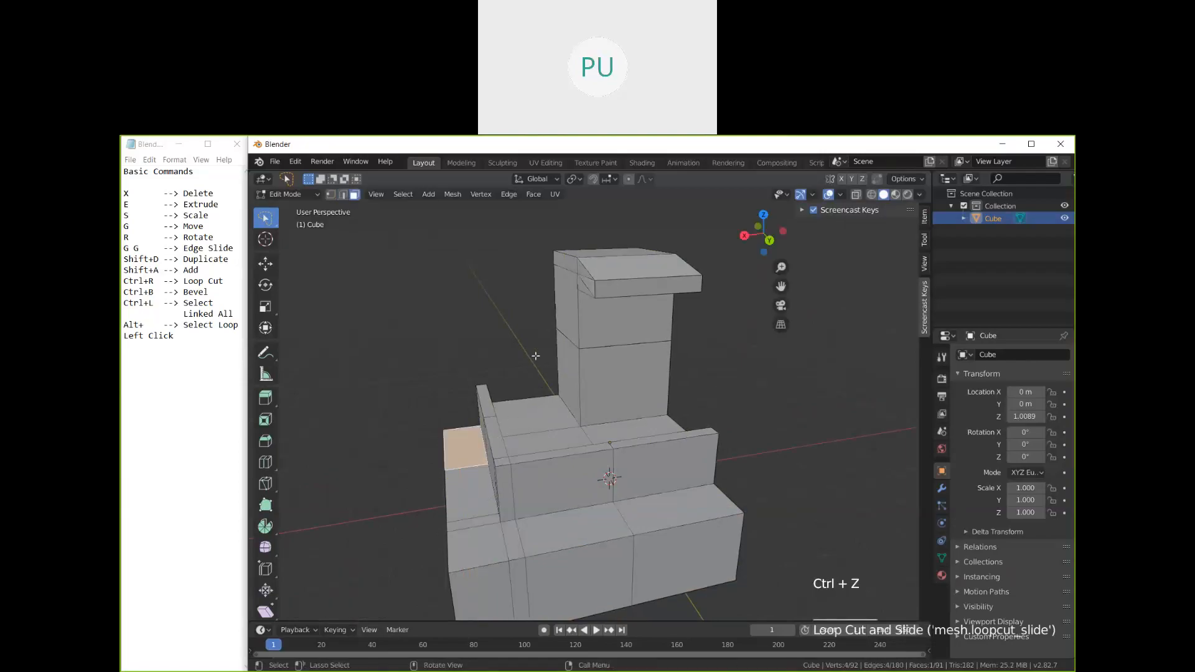
# Step: Try a vertical loop cut down the tower's side, then undo it
pyautogui.keyDown('shift'); pyautogui.moveTo(563, 448); pyautogui.dragTo(570, 499, button='middle'); pyautogui.keyUp('shift')
pyautogui.scroll(2, 589, 519)
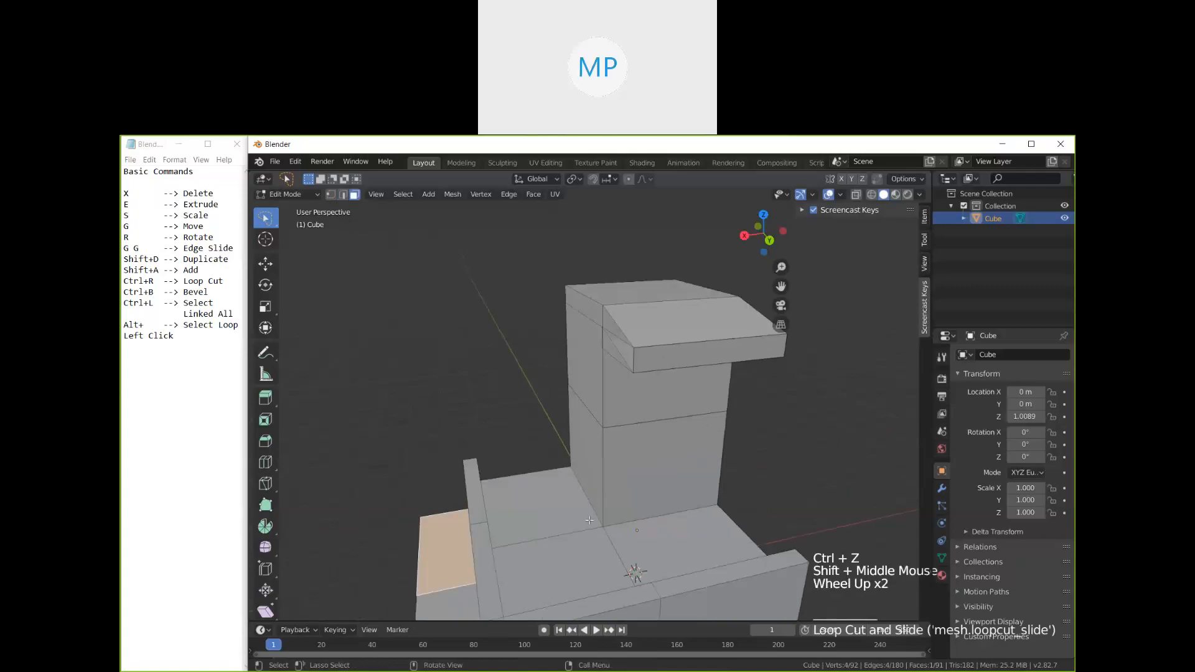
pyautogui.moveTo(590, 520); pyautogui.dragTo(527, 406, button='middle')
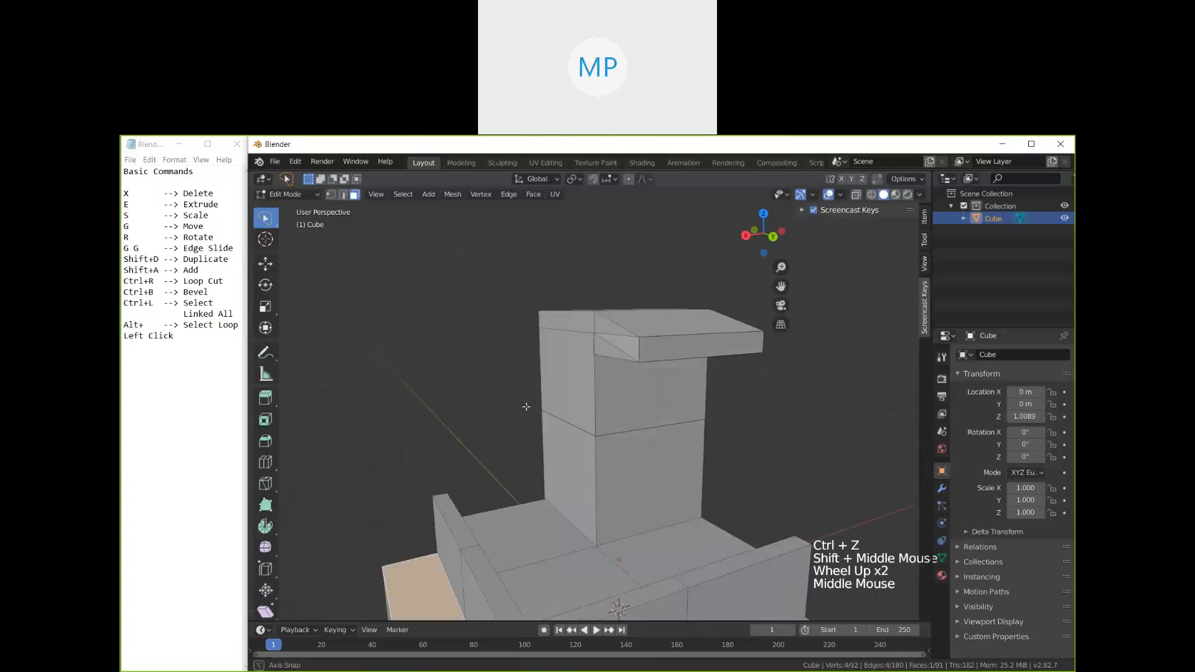
pyautogui.hotkey('ctrl', 'r')
pyautogui.click(526, 411)
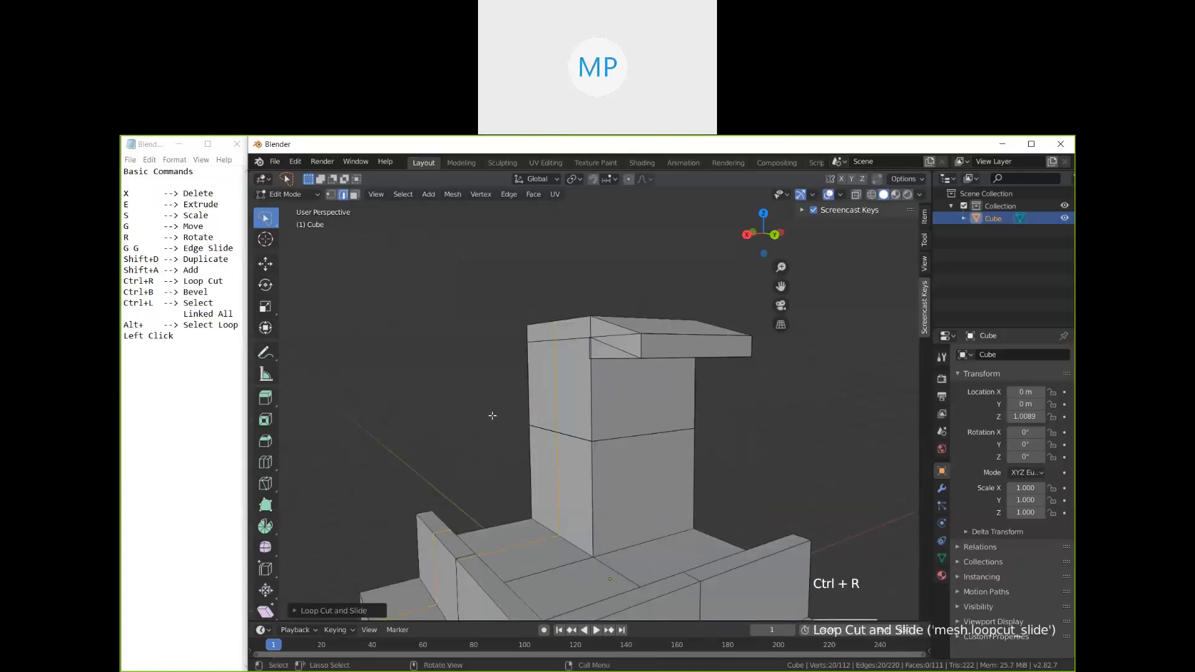
pyautogui.hotkey('ctrl', 'z')
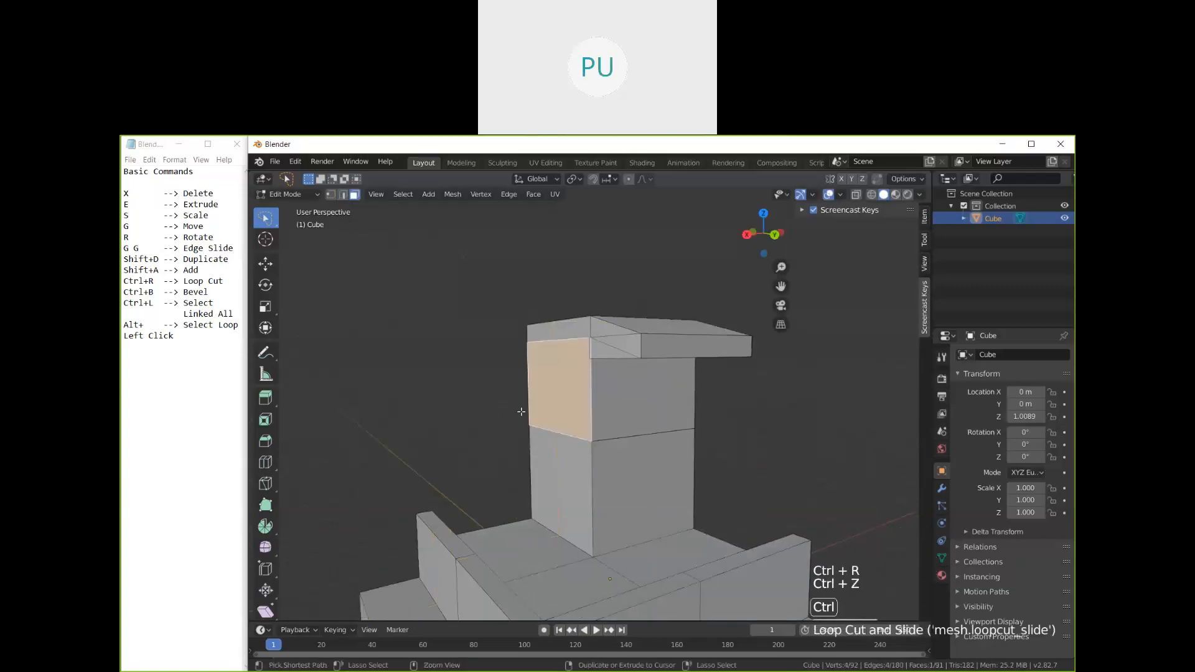
# Step: Add a horizontal loop cut around the tower just above its middle edge to form a narrow band
pyautogui.hotkey('ctrl', 'r')
pyautogui.click(528, 423)
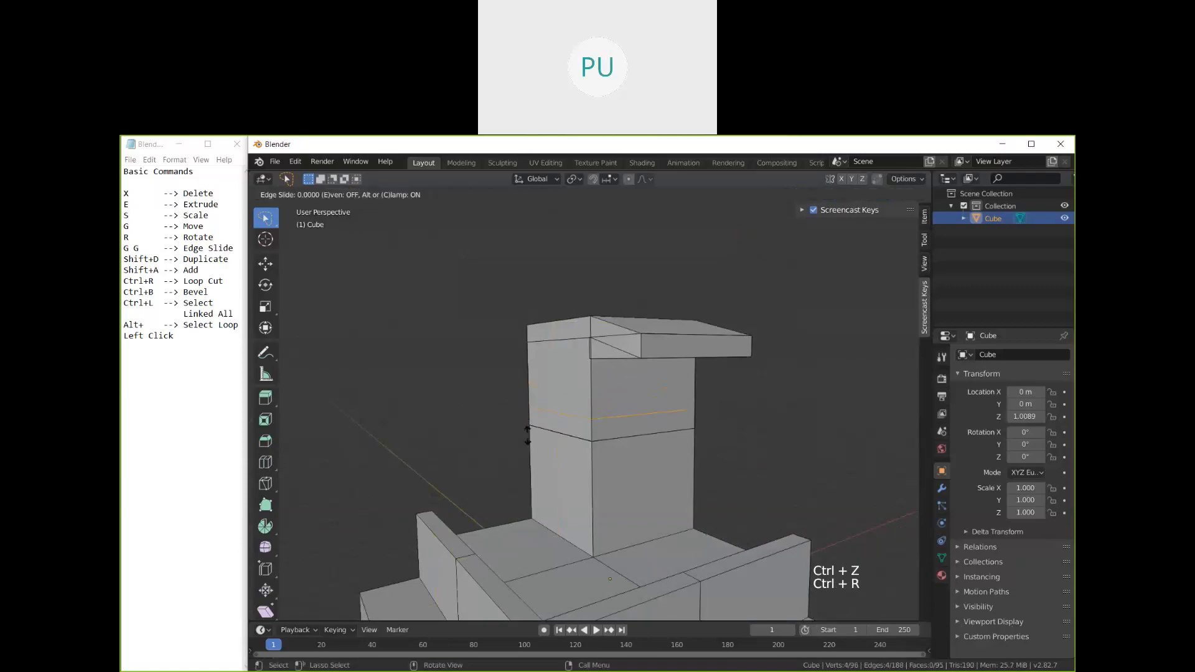
pyautogui.click(528, 435)
pyautogui.moveTo(528, 435); pyautogui.dragTo(557, 405, button='middle')
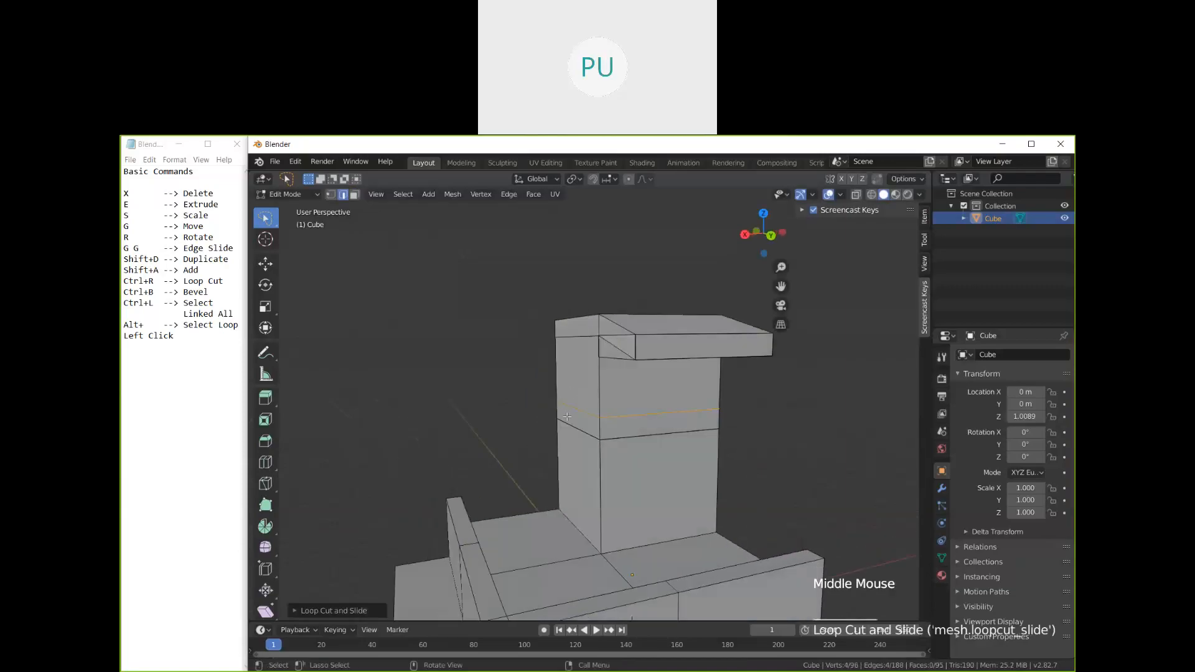
# Step: Select the narrow band face on the tower's side and extrude it outward into a beam with a short end segment
pyautogui.click(354, 194)
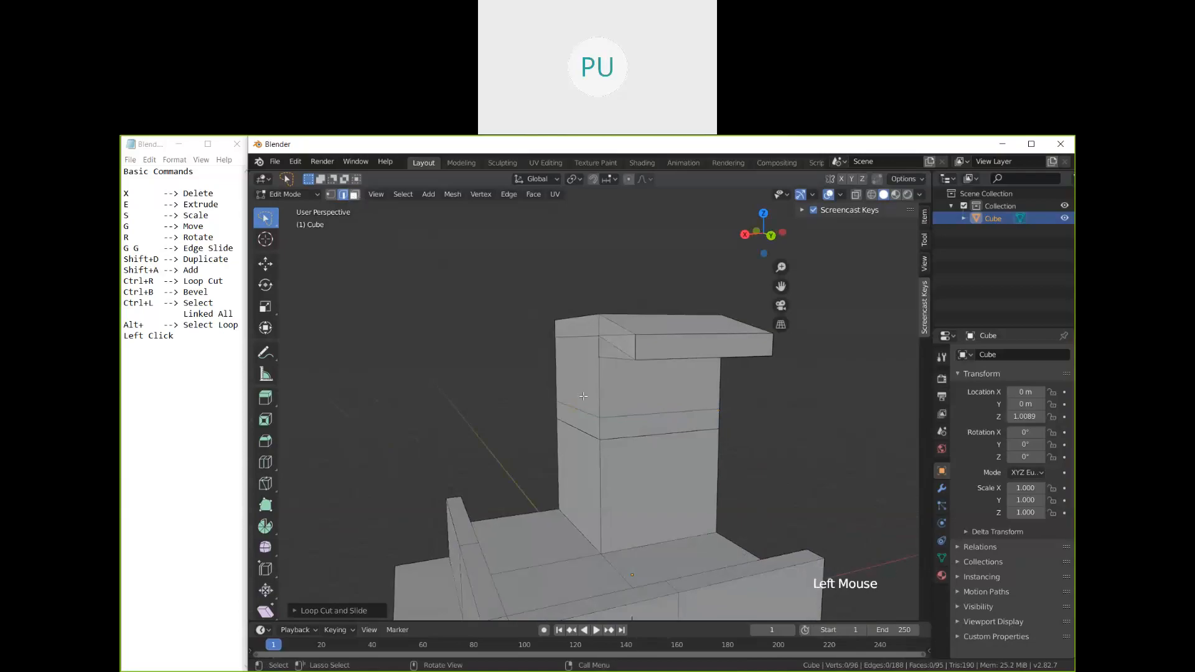
pyautogui.click(570, 428)
pyautogui.moveTo(568, 455); pyautogui.dragTo(534, 457, button='middle')
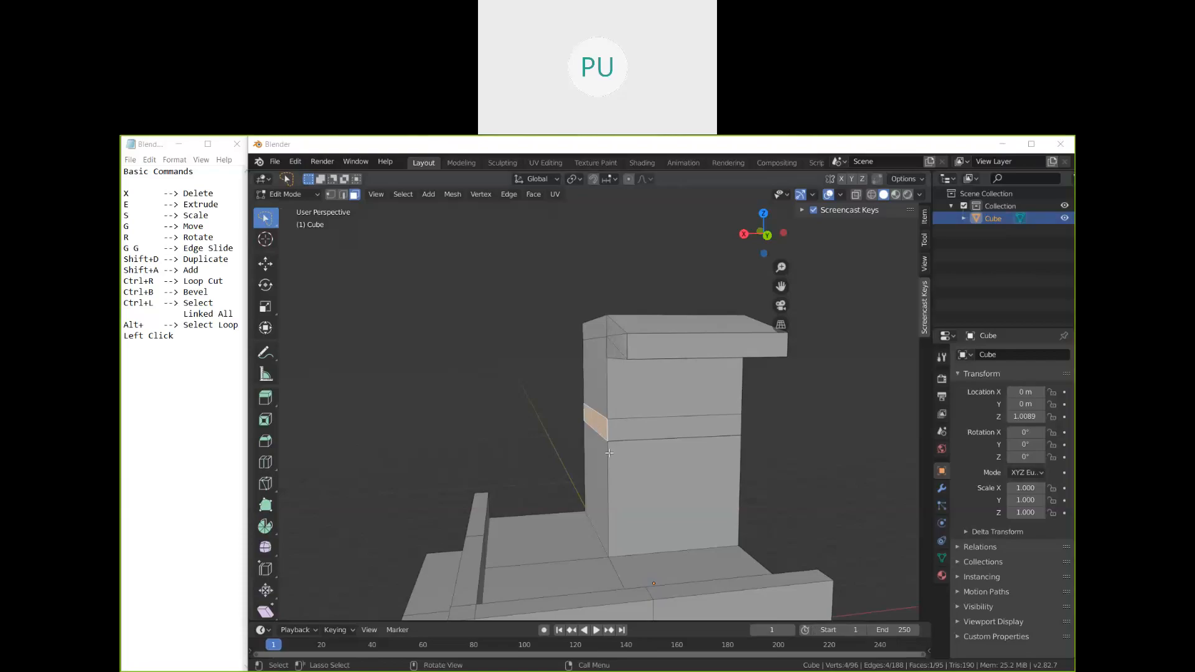
pyautogui.moveTo(518, 409); pyautogui.dragTo(548, 460, button='middle')
pyautogui.click(581, 457)
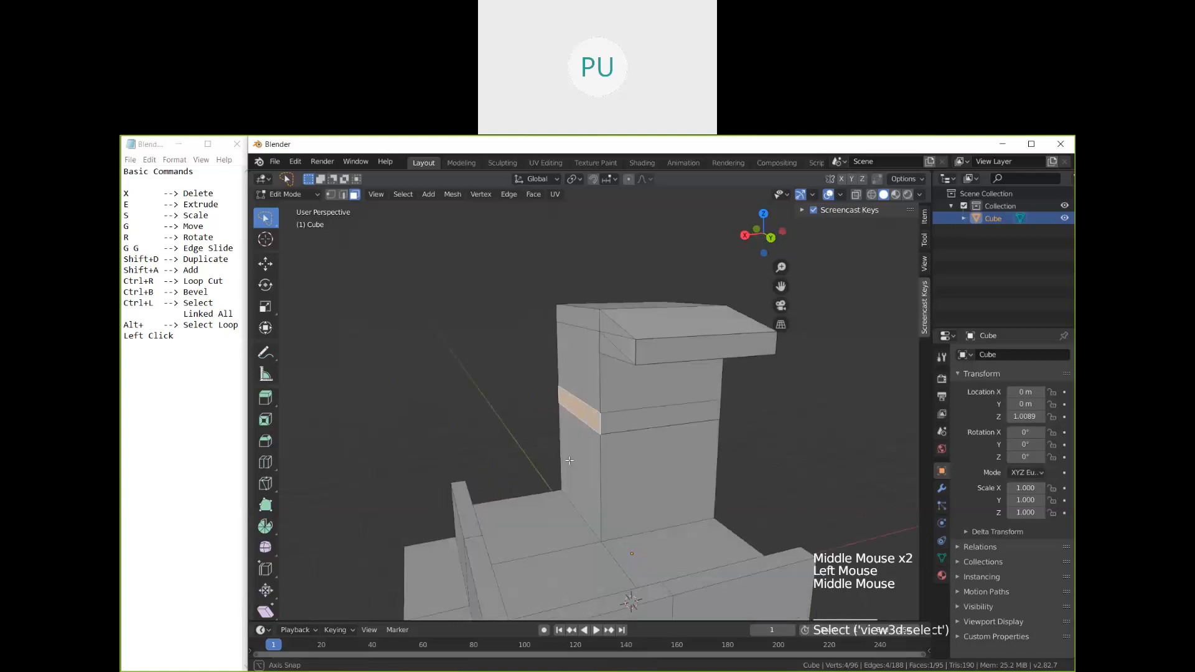
pyautogui.press('e')
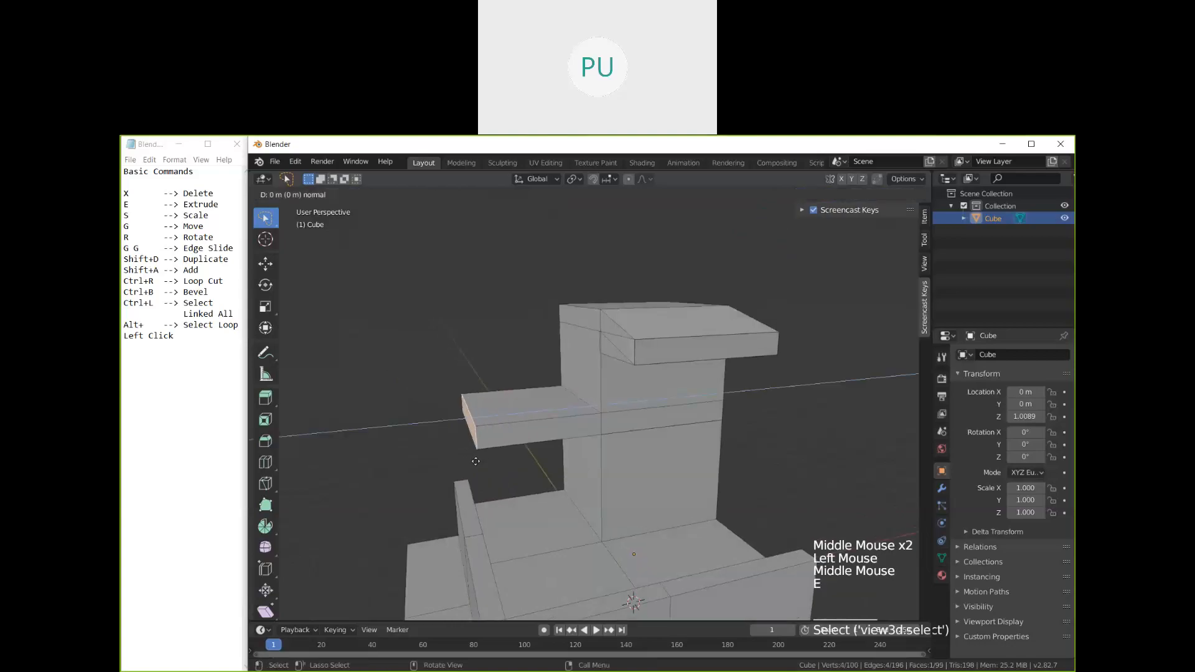
pyautogui.click(474, 463)
pyautogui.press('e')
pyautogui.click(472, 464)
# Step: Select the underside face of the beam's end segment and extrude it down to the base floor as a pillar
pyautogui.click(509, 454)
pyautogui.moveTo(473, 464); pyautogui.dragTo(547, 523, button='middle')
pyautogui.click(508, 482)
pyautogui.press('e')
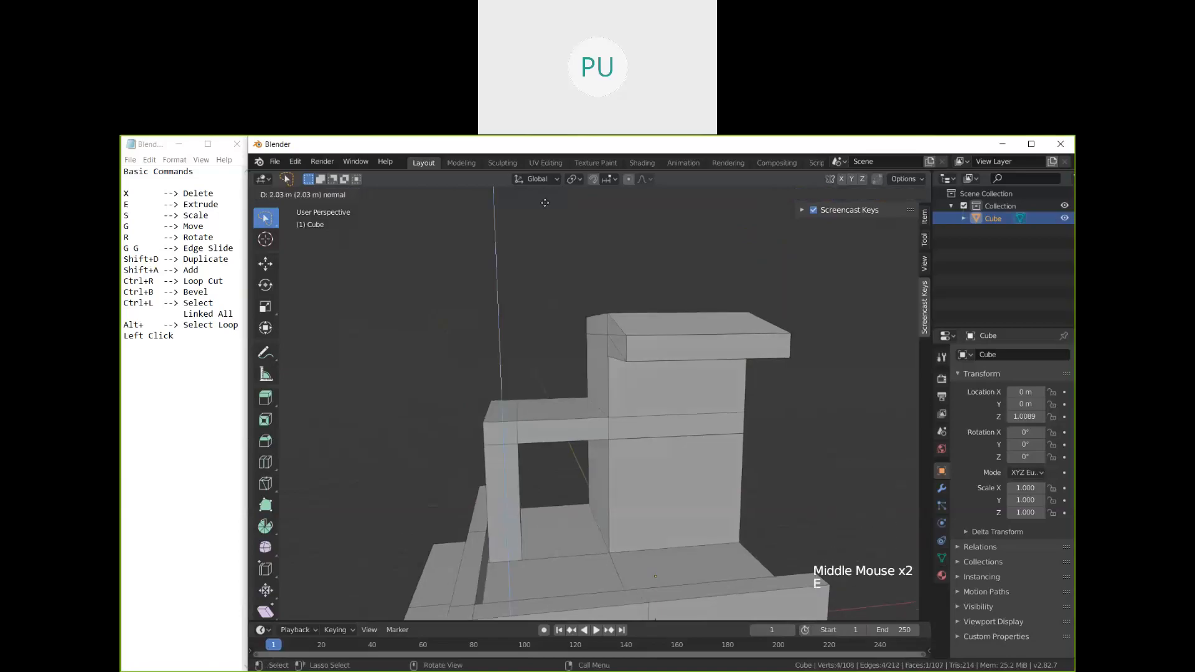
pyautogui.click(635, 259)
# Step: Select all faces of the base and tower on the side opposite the pillar and extrude them outward together
pyautogui.moveTo(635, 259); pyautogui.dragTo(662, 268, button='middle')
pyautogui.keyDown('shift'); pyautogui.moveTo(661, 268); pyautogui.dragTo(640, 378, button='middle'); pyautogui.keyUp('shift')
pyautogui.scroll(-3, 640, 378)
pyautogui.keyDown('shift'); pyautogui.moveTo(682, 468); pyautogui.dragTo(654, 507, button='middle'); pyautogui.keyUp('shift')
pyautogui.click(654, 510)
pyautogui.keyDown('shift'); pyautogui.click(595, 517); pyautogui.keyUp('shift')
pyautogui.keyDown('shift'); pyautogui.click(608, 529); pyautogui.keyUp('shift')
pyautogui.keyDown('shift'); pyautogui.click(601, 490); pyautogui.keyUp('shift')
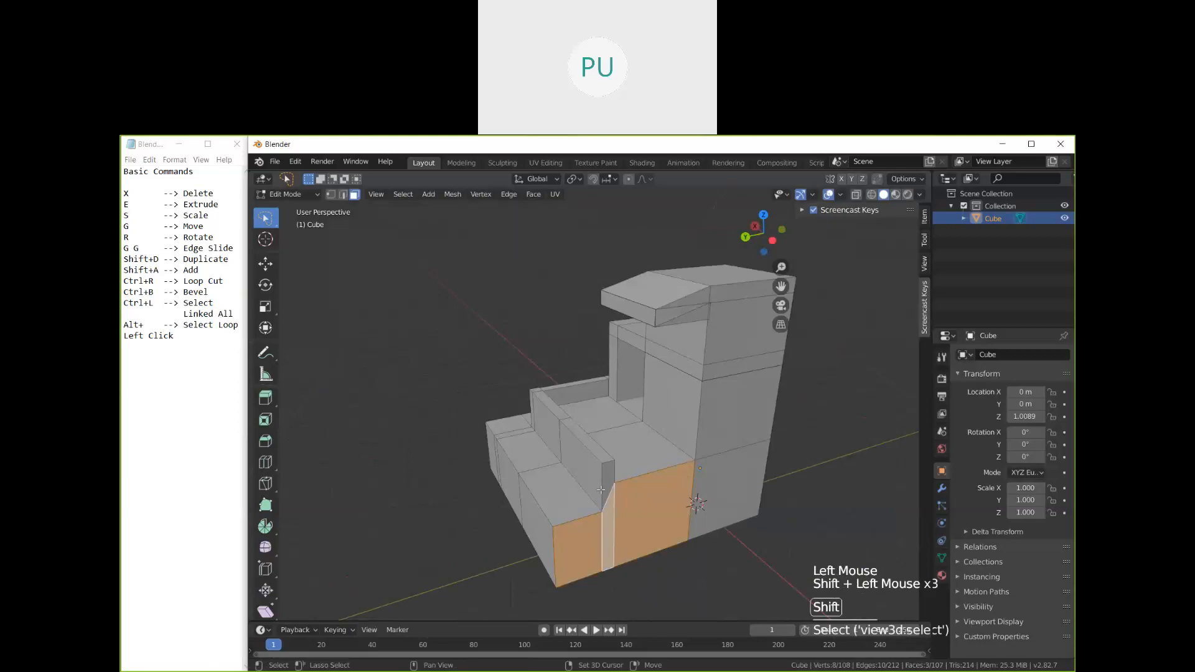
pyautogui.keyDown('shift'); pyautogui.click(716, 491); pyautogui.keyUp('shift')
pyautogui.keyDown('shift'); pyautogui.click(728, 417); pyautogui.keyUp('shift')
pyautogui.keyDown('shift'); pyautogui.click(737, 330); pyautogui.keyUp('shift')
pyautogui.keyDown('shift'); pyautogui.click(726, 367); pyautogui.keyUp('shift')
pyautogui.keyDown('shift'); pyautogui.click(741, 294); pyautogui.keyUp('shift')
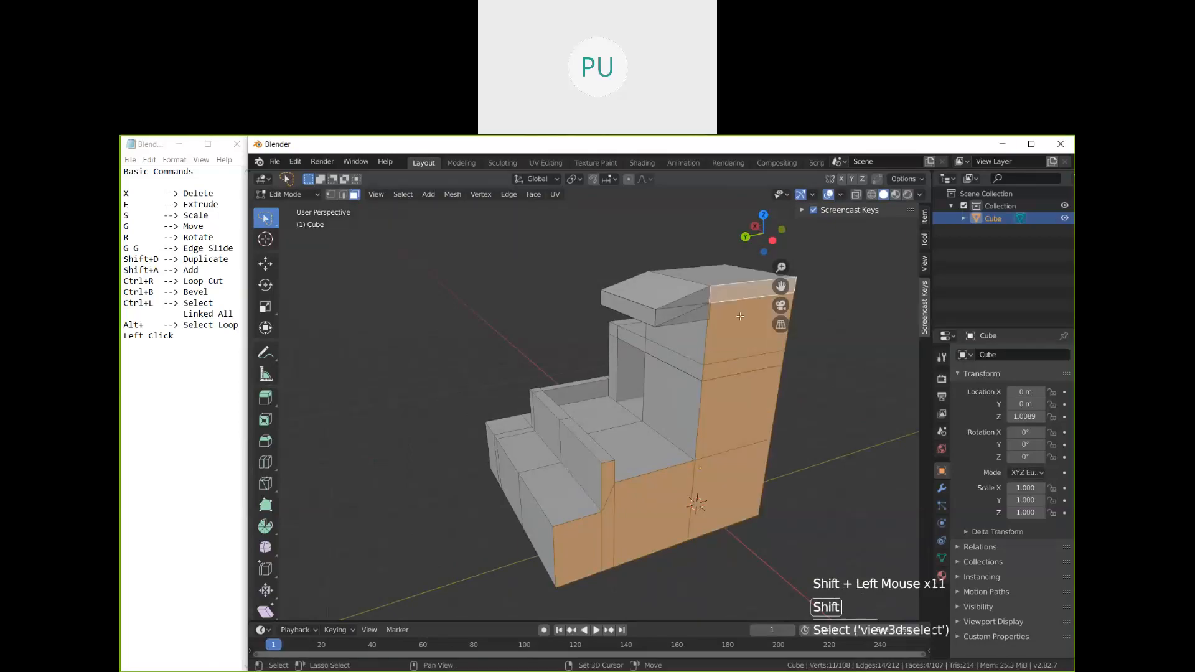
pyautogui.keyDown('shift'); pyautogui.click(753, 291); pyautogui.keyUp('shift')
pyautogui.moveTo(753, 290); pyautogui.dragTo(720, 430, button='middle')
pyautogui.press('e')
pyautogui.click(765, 421)
# Step: Select the top face of the new side strip beside the tower and extrude it up level with the parapet
pyautogui.click(650, 501)
pyautogui.click(697, 481)
pyautogui.moveTo(697, 481); pyautogui.dragTo(669, 471, button='middle')
pyautogui.press('e')
pyautogui.scroll(2, 693, 438)
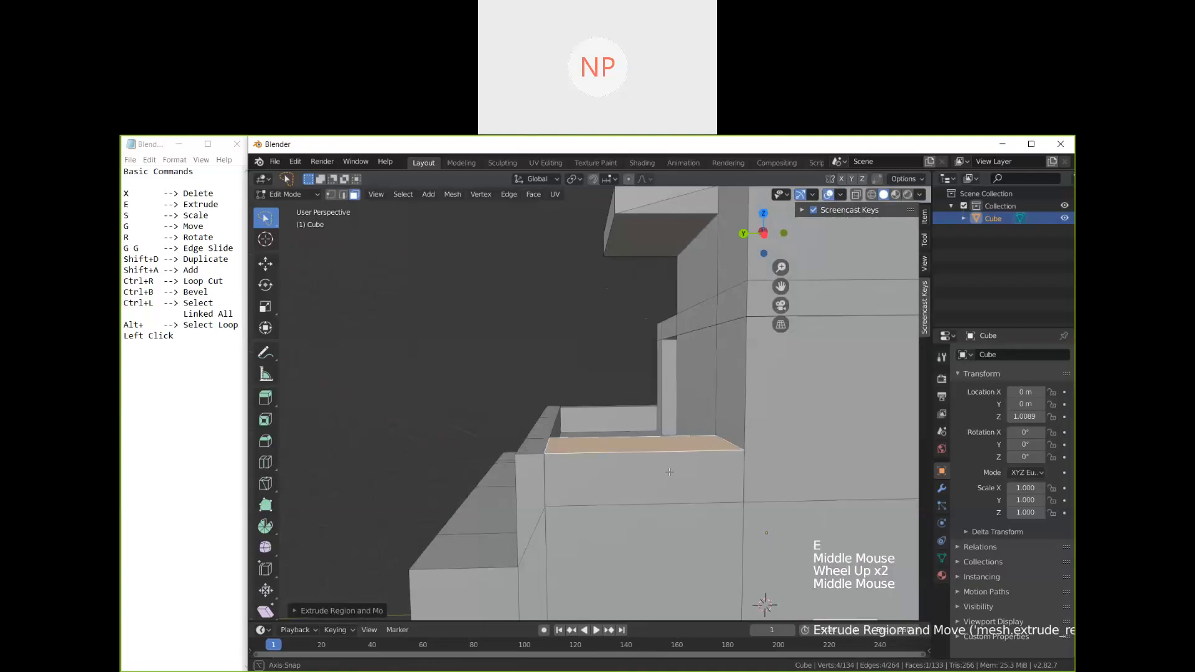
# Step: Inspect the whole structure from several sides in Object Mode, then return to Edit Mode
pyautogui.press('Tab')
pyautogui.moveTo(666, 461); pyautogui.dragTo(668, 461, button='middle')
pyautogui.moveTo(667, 460); pyautogui.dragTo(668, 459, button='middle')
pyautogui.scroll(-1, 668, 459)
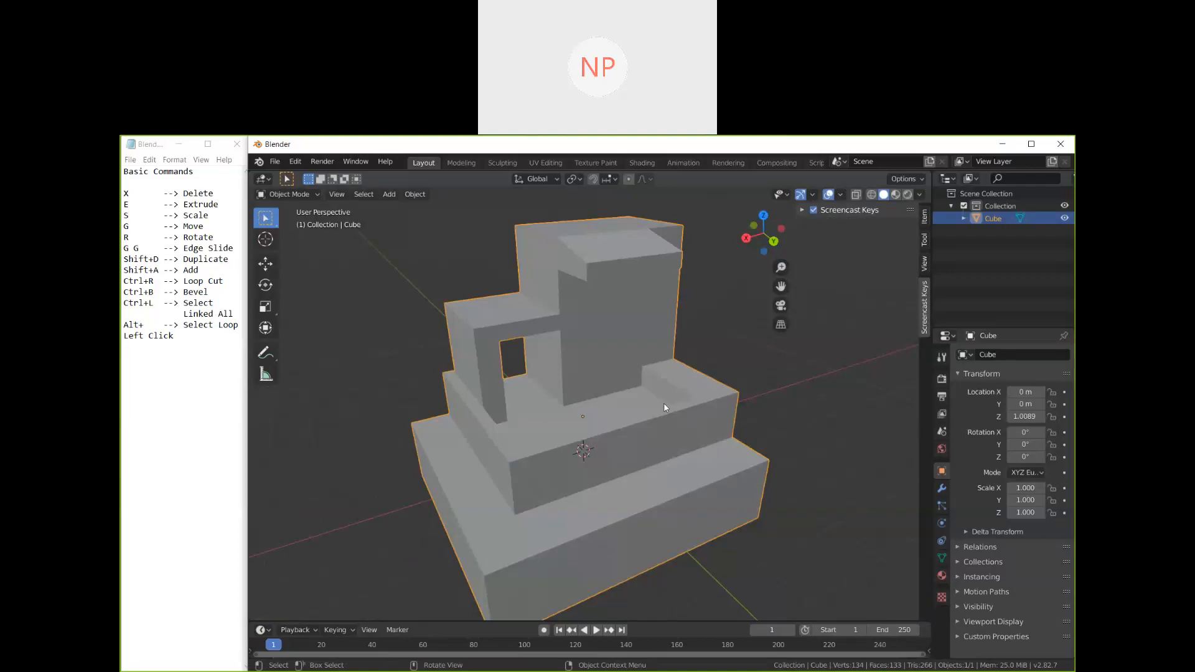
pyautogui.moveTo(664, 407); pyautogui.dragTo(670, 426, button='middle')
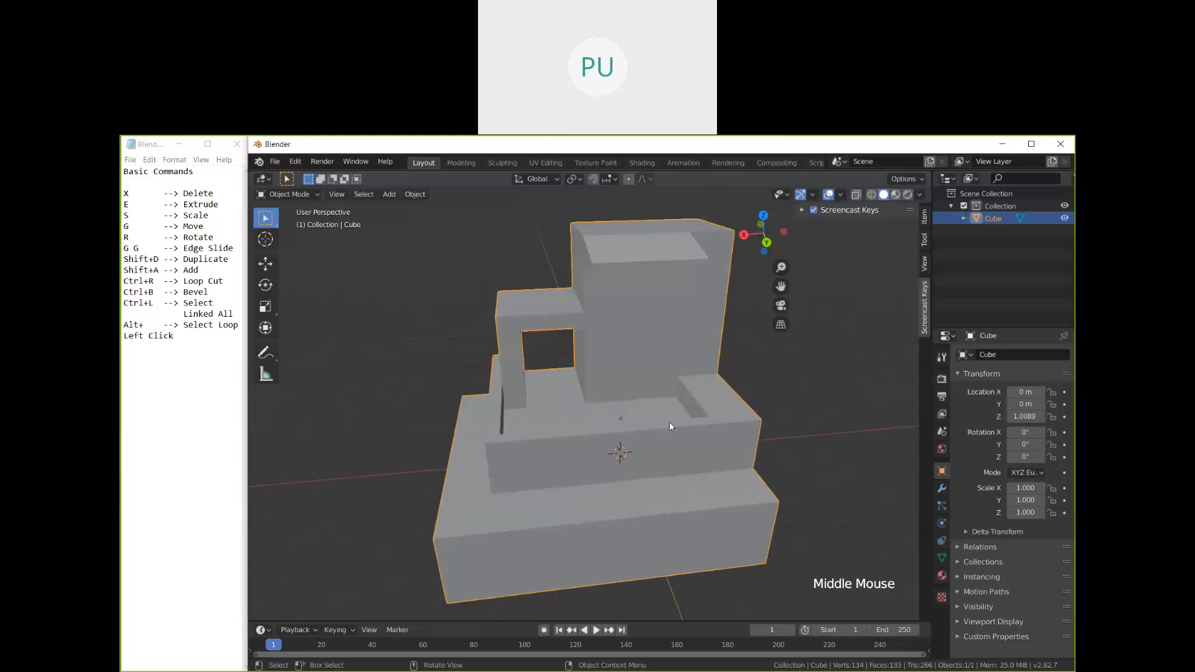
pyautogui.moveTo(698, 450); pyautogui.dragTo(662, 301, button='middle')
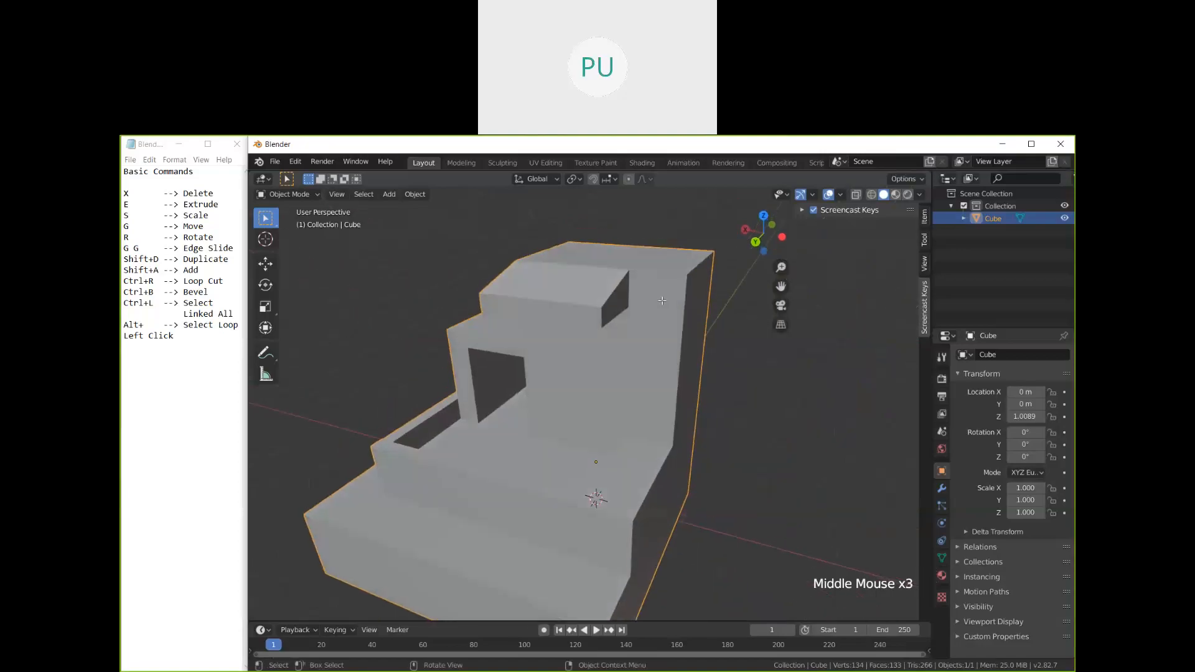
pyautogui.press('Tab')
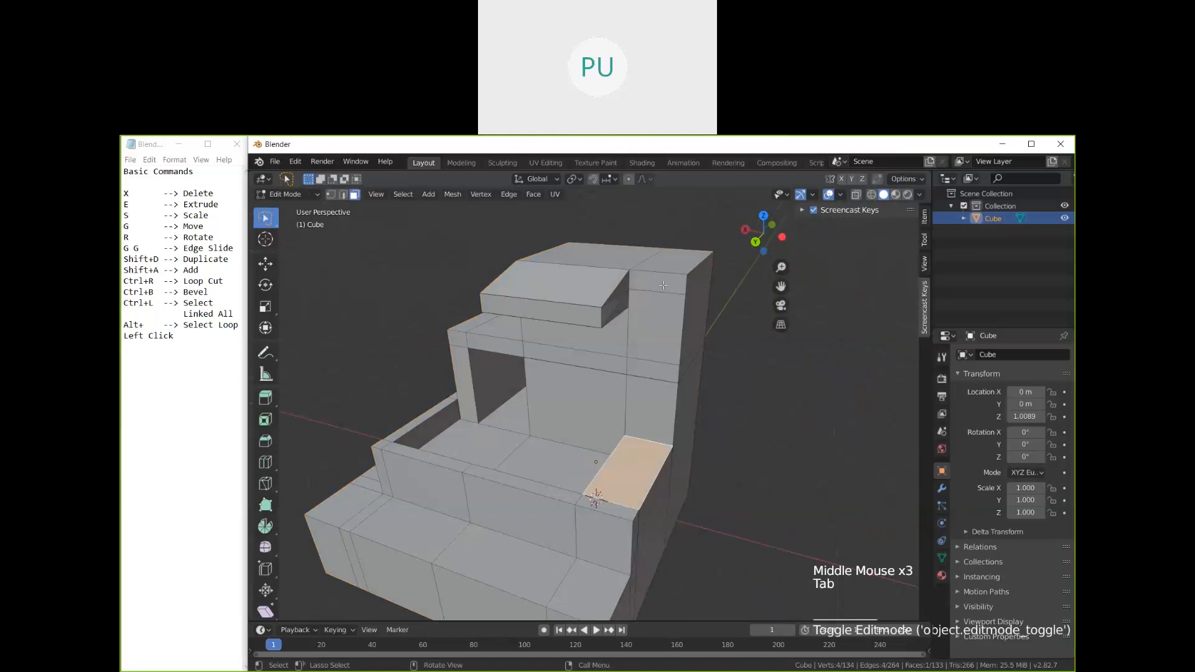
# Step: Select the upper front face of the tower's side strip beside the overhang and extrude it outward
pyautogui.click(663, 286)
pyautogui.moveTo(662, 286); pyautogui.dragTo(630, 295, button='middle')
pyautogui.moveTo(710, 307); pyautogui.dragTo(659, 335, button='middle')
pyautogui.press('e')
pyautogui.click(571, 345)
pyautogui.moveTo(571, 345); pyautogui.dragTo(549, 331, button='middle')
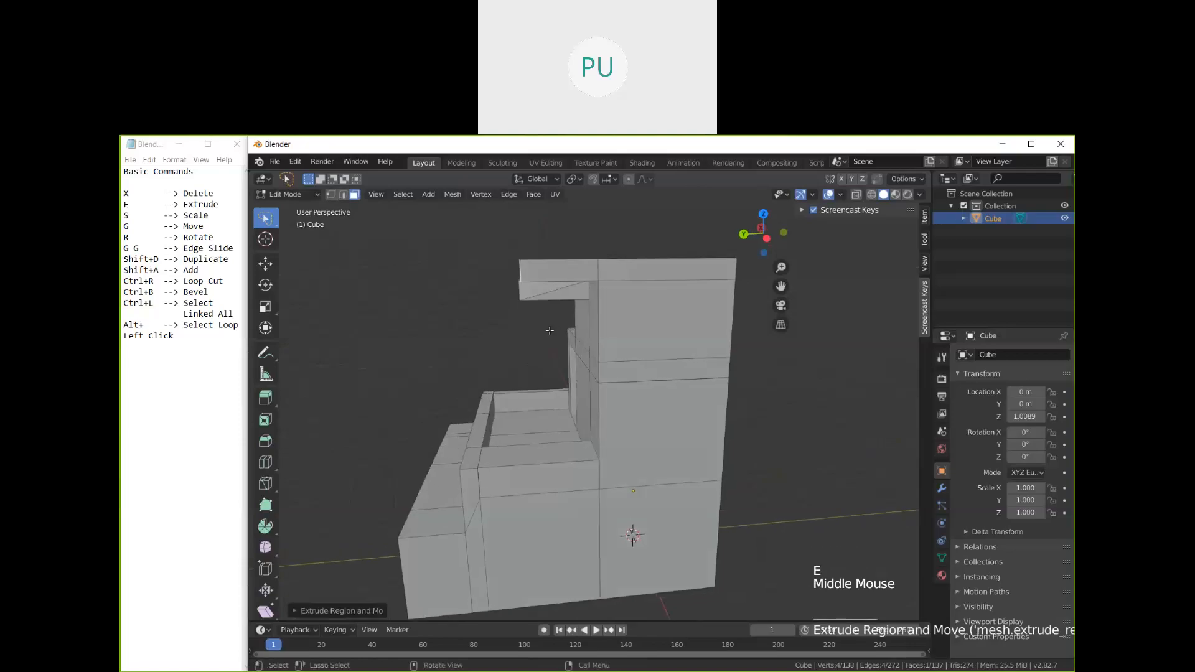
# Step: Move the extruded end face about 0.05 m along the Y axis to line up with the overhang's front
pyautogui.moveTo(549, 331); pyautogui.dragTo(736, 336, button='middle')
pyautogui.press('g')
pyautogui.press('x')
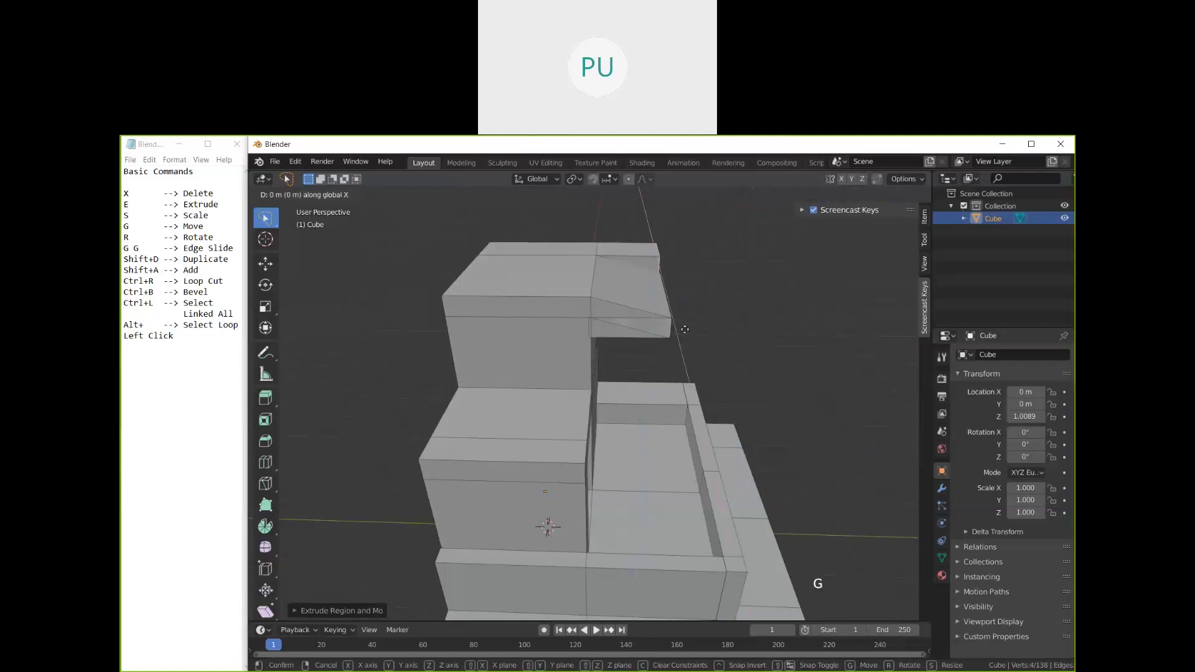
pyautogui.press('y')
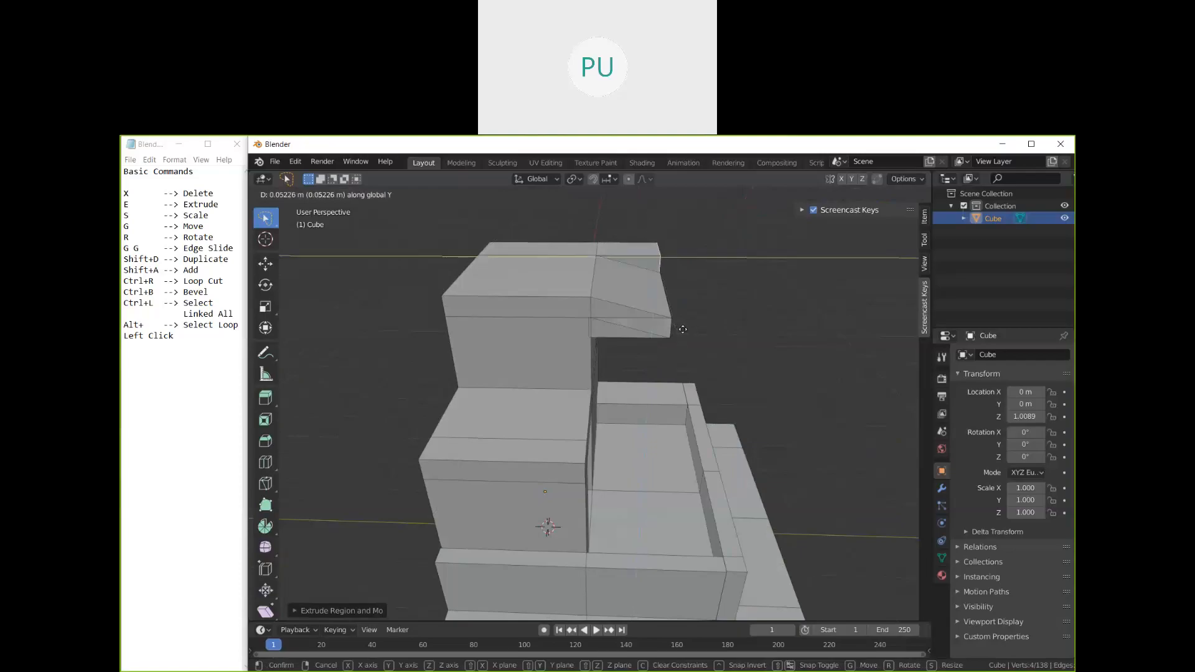
pyautogui.click(681, 329)
pyautogui.moveTo(681, 329); pyautogui.dragTo(644, 326, button='middle')
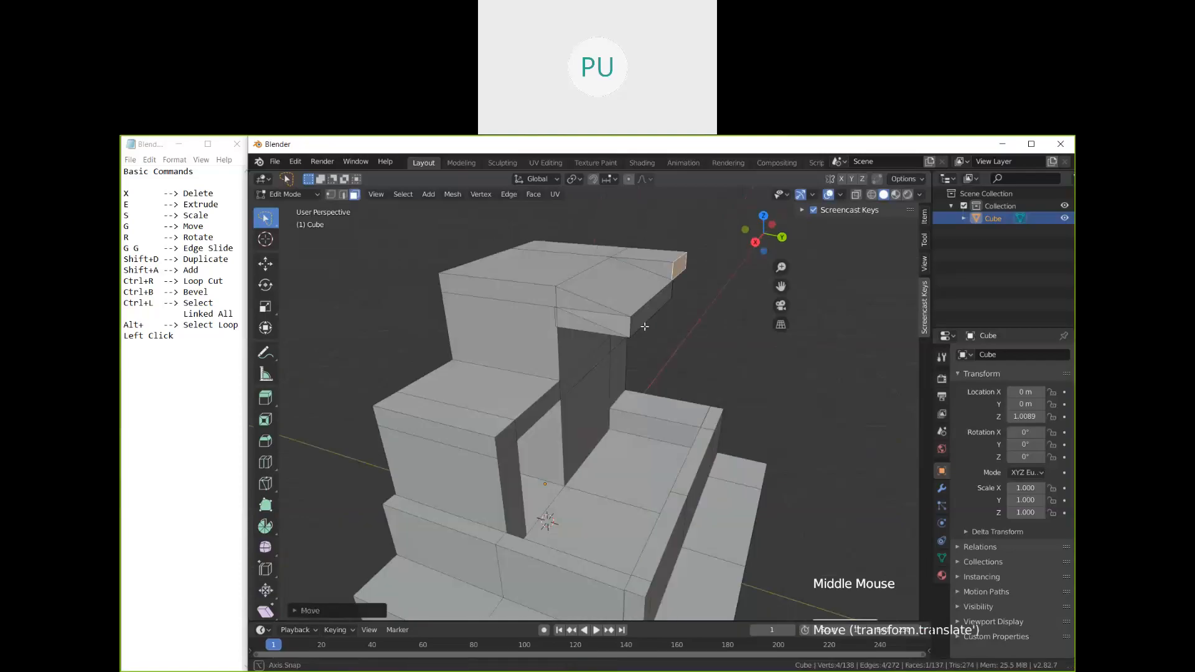
# Step: Lower the extruded end face along the Z axis to follow the slope of the neighbouring overhang
pyautogui.press('g')
pyautogui.click(710, 344)
pyautogui.moveTo(709, 344); pyautogui.dragTo(579, 349, button='middle')
pyautogui.press('g')
pyautogui.press('z')
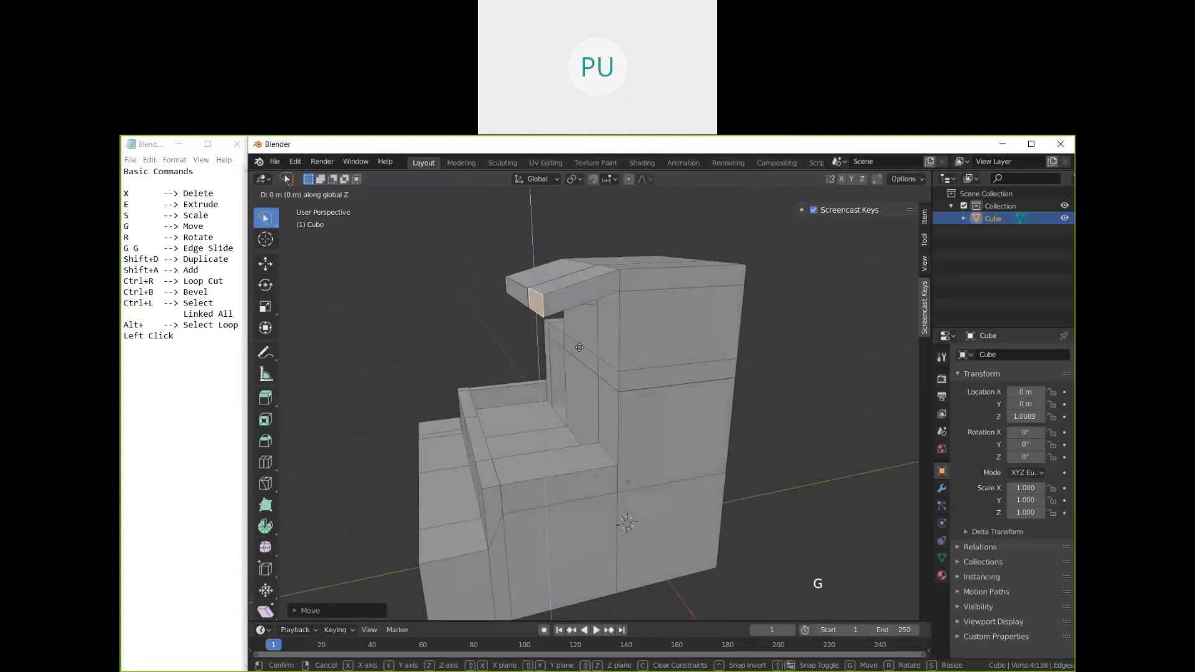
# Step: Extrude the lowered end face along its normal back towards the tower and scale it slightly
pyautogui.press('e')
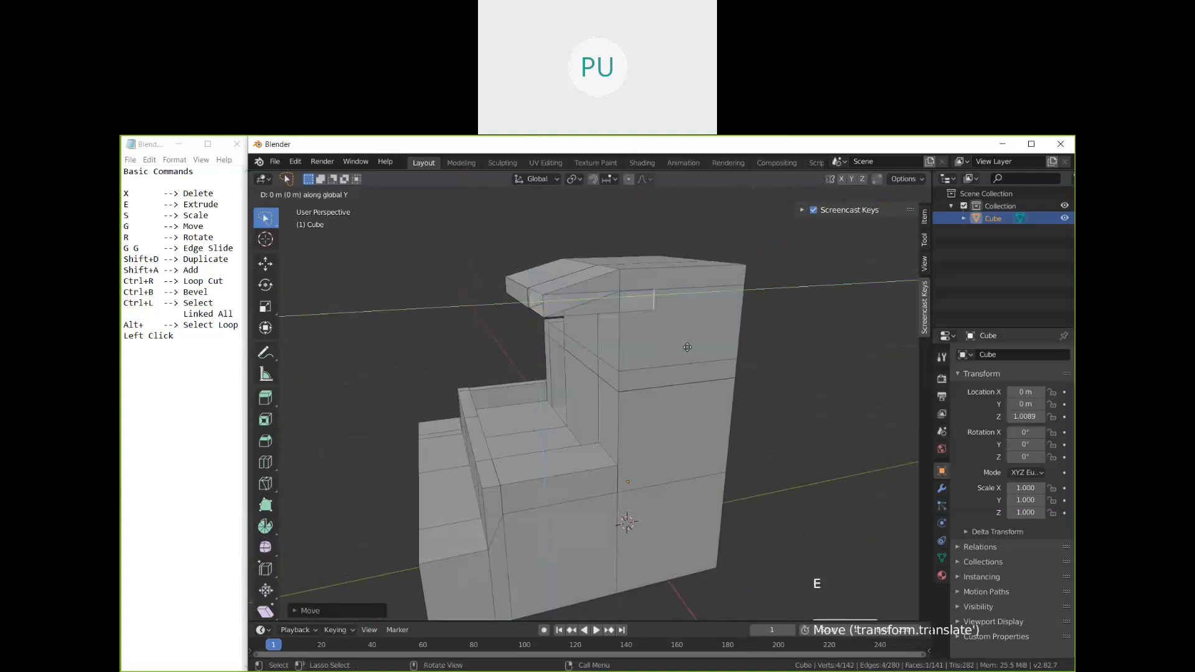
pyautogui.click(677, 376)
pyautogui.press('s')
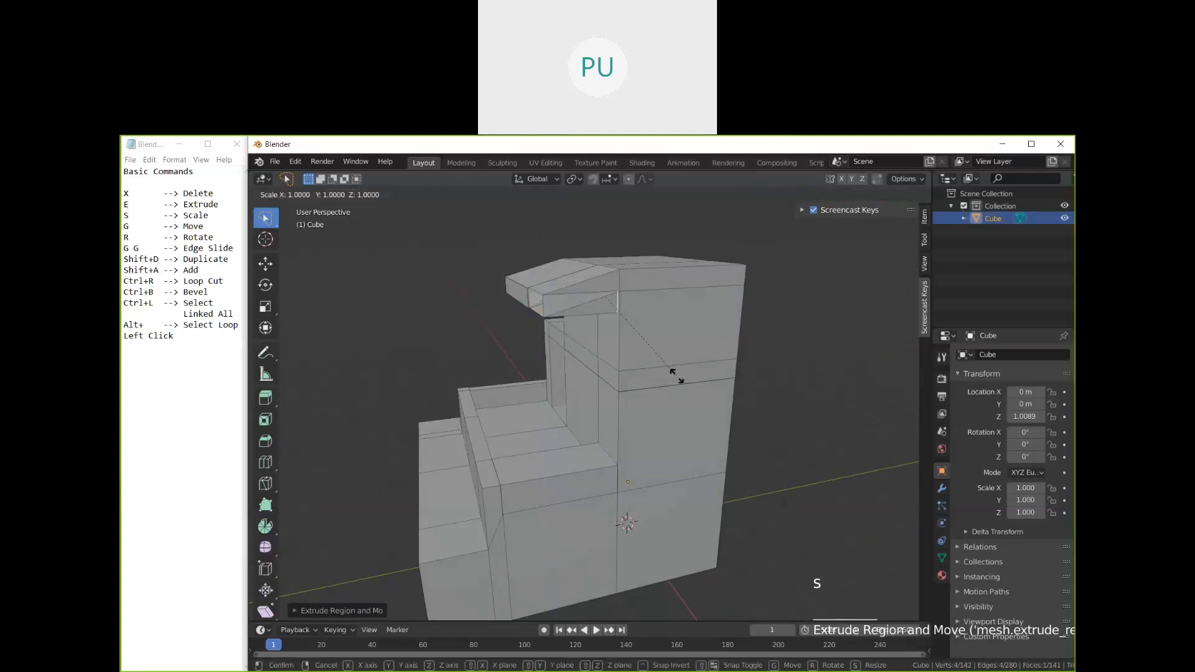
pyautogui.click(675, 374)
pyautogui.moveTo(675, 374); pyautogui.dragTo(738, 380, button='middle')
# Step: Select the corner vertices around the open front of the new overhang section and fill them with a face
pyautogui.click(648, 283)
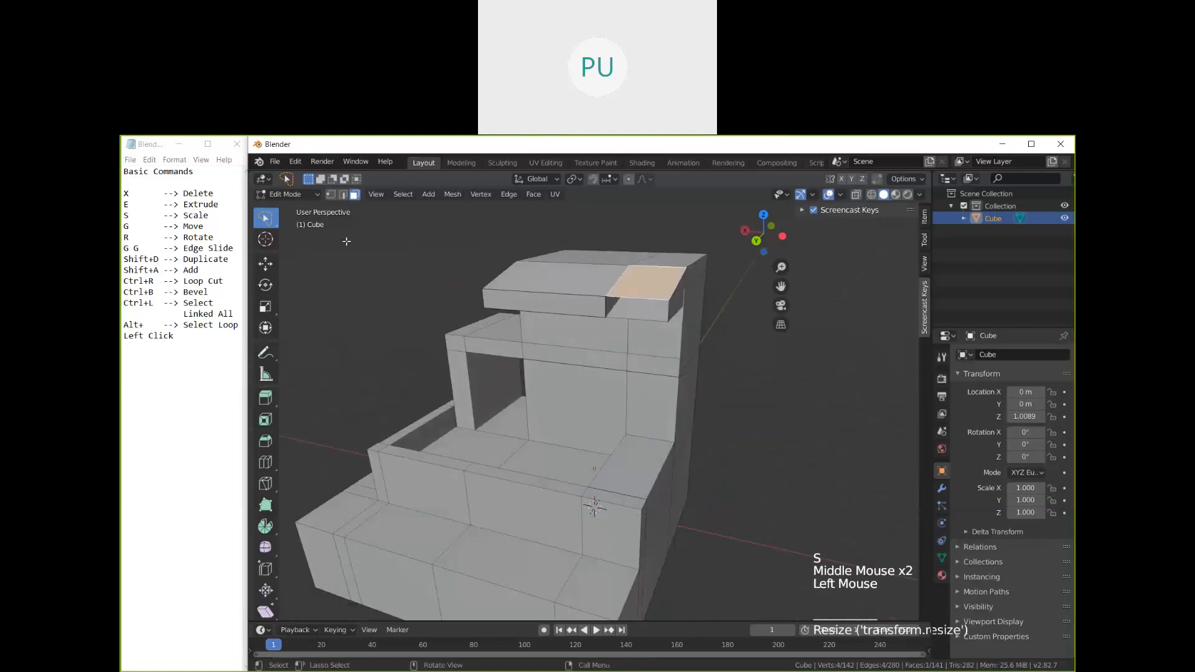
pyautogui.moveTo(647, 283); pyautogui.dragTo(675, 285, button='middle')
pyautogui.scroll(2, 675, 285)
pyautogui.keyDown('shift'); pyautogui.moveTo(675, 285); pyautogui.dragTo(560, 352, button='middle'); pyautogui.keyUp('shift')
pyautogui.click(330, 194)
pyautogui.click(498, 325)
pyautogui.keyDown('shift'); pyautogui.click(586, 324); pyautogui.keyUp('shift')
pyautogui.keyDown('shift'); pyautogui.click(586, 324); pyautogui.keyUp('shift')
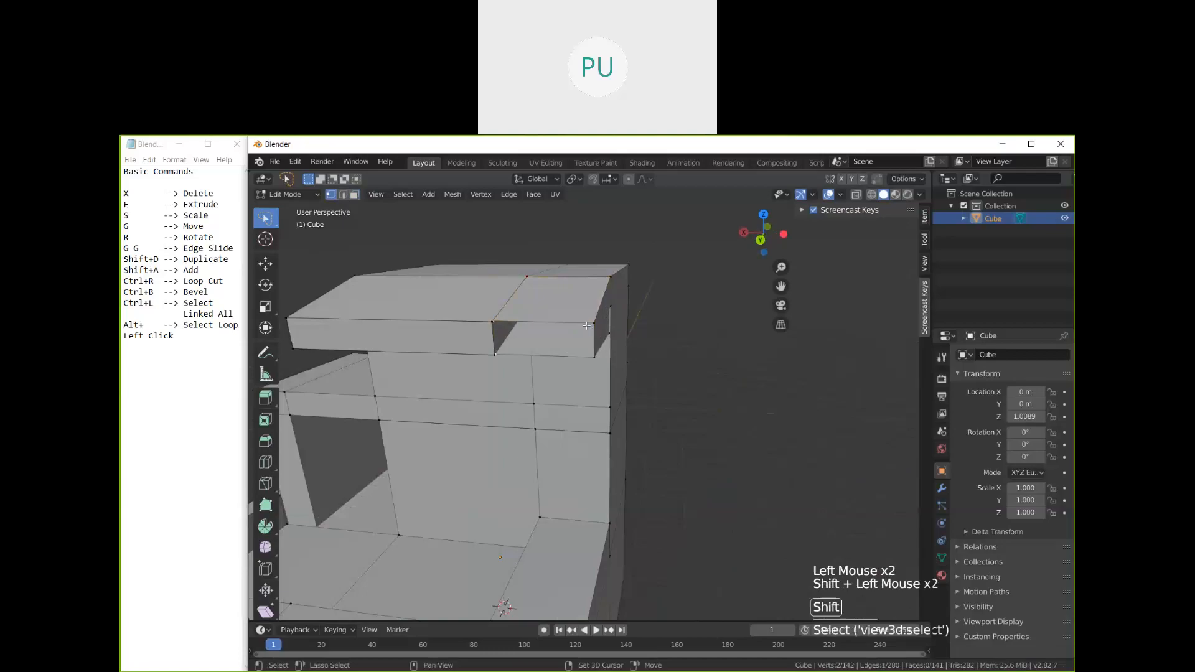
pyautogui.press('f')
# Step: Merge at center the two neighbouring vertices at the upper front corner of the seam between the overhang sections
pyautogui.scroll(1, 616, 373)
pyautogui.moveTo(615, 373); pyautogui.dragTo(509, 344, button='middle')
pyautogui.scroll(1, 485, 294)
pyautogui.scroll(2, 492, 311)
pyautogui.keyDown('shift'); pyautogui.moveTo(470, 274); pyautogui.dragTo(446, 414, button='middle'); pyautogui.keyUp('shift')
pyautogui.click(446, 413)
pyautogui.click(446, 413)
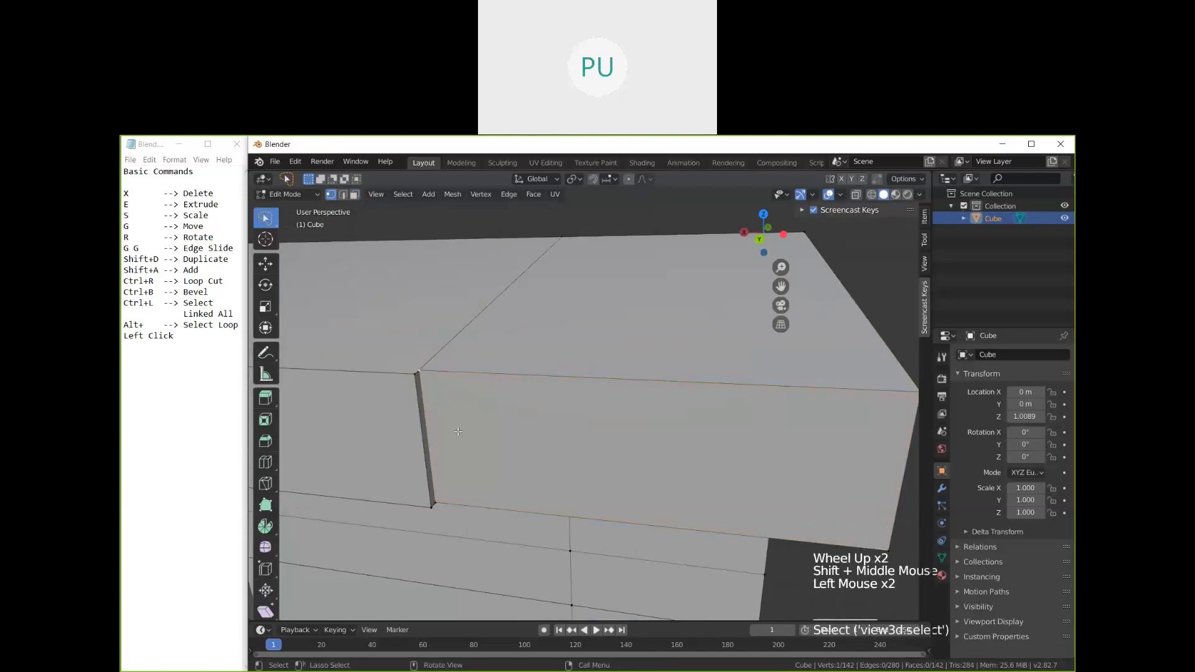
pyautogui.click(409, 368)
pyautogui.keyDown('shift'); pyautogui.moveTo(427, 380); pyautogui.dragTo(442, 367, button='middle'); pyautogui.keyUp('shift')
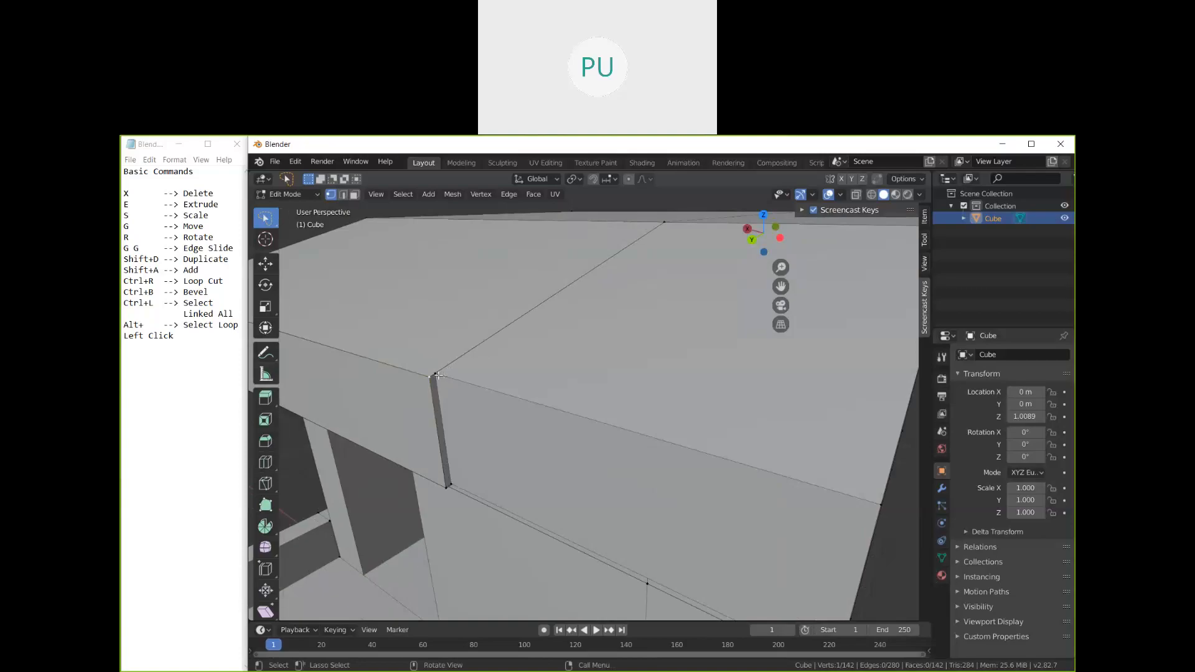
pyautogui.keyDown('shift'); pyautogui.click(435, 375); pyautogui.keyUp('shift')
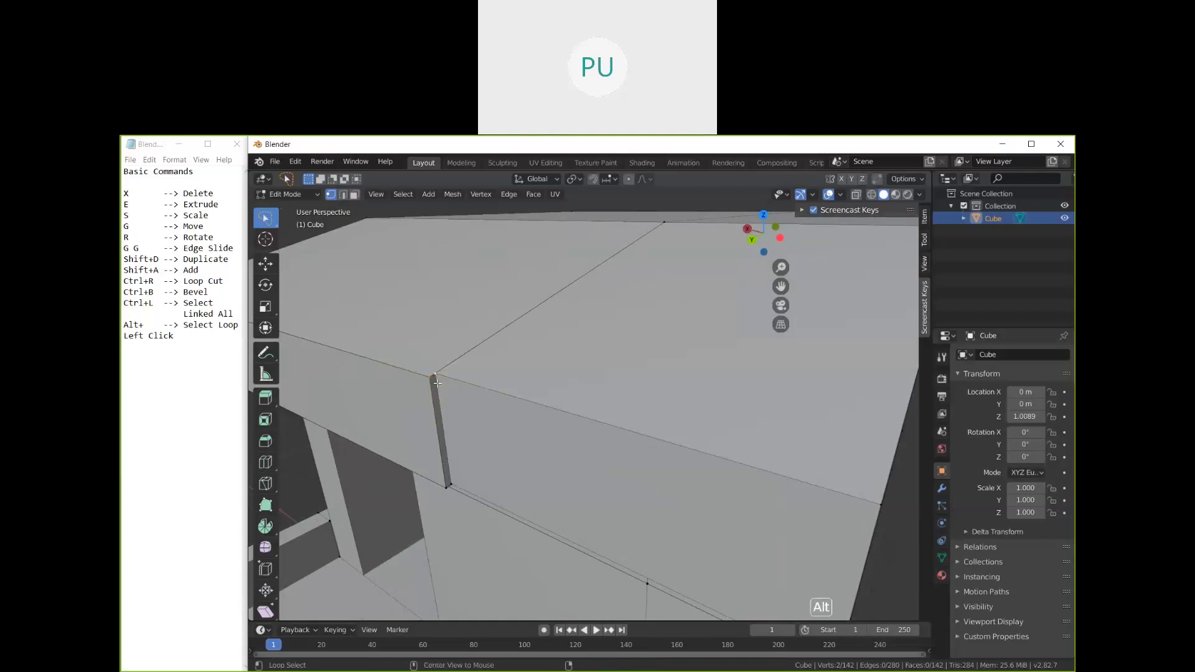
pyautogui.hotkey('alt', 'm')
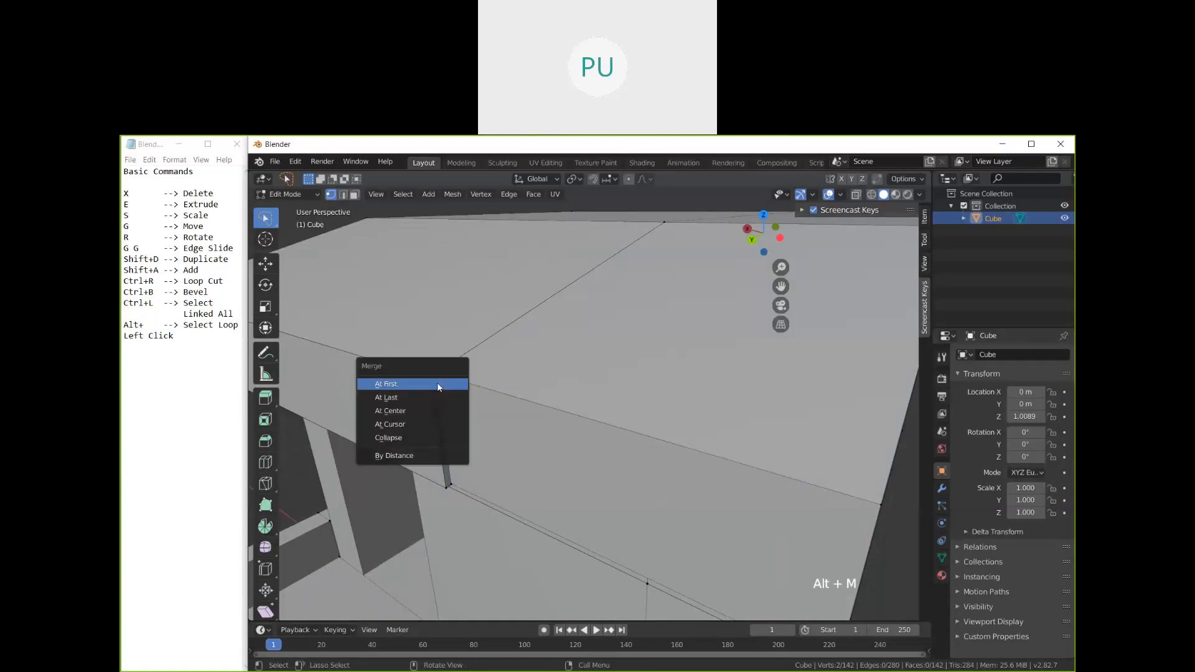
pyautogui.click(409, 410)
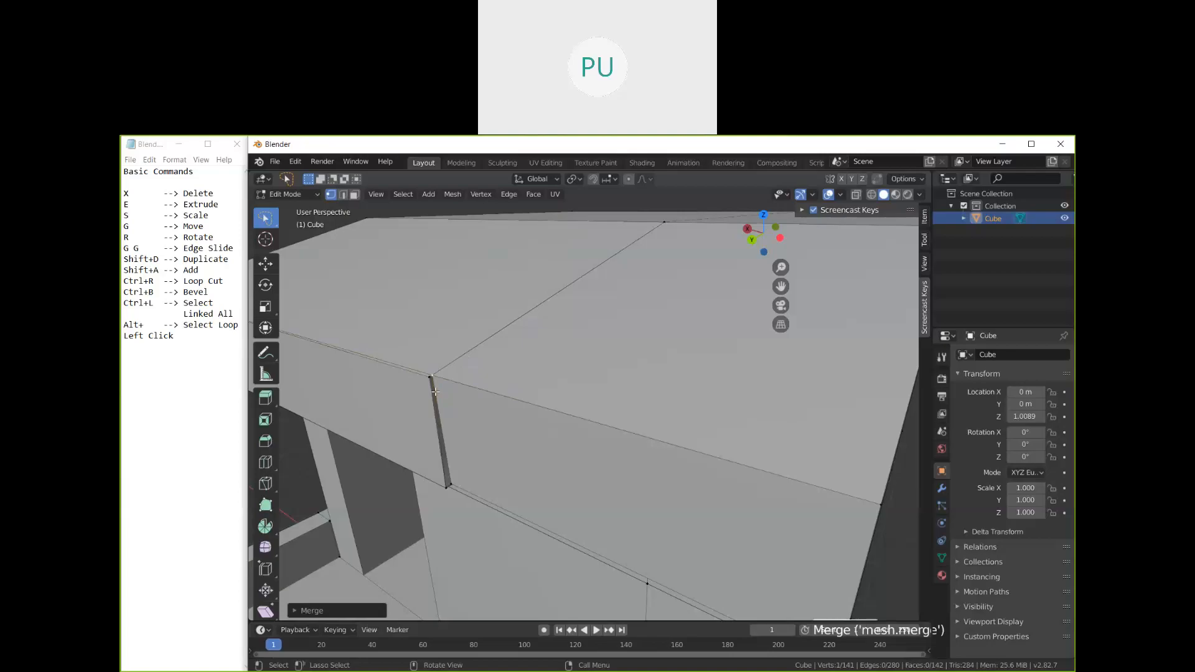
# Step: Merge at center the two neighbouring vertices at the lower front corner of the overhang seam
pyautogui.click(462, 486)
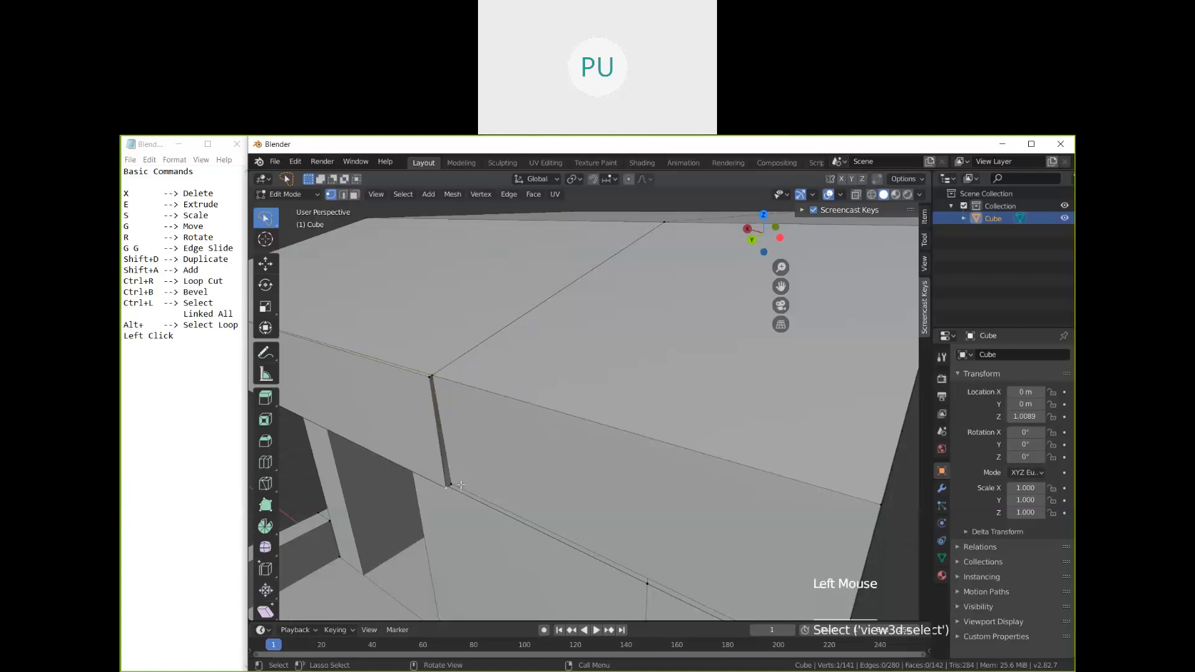
pyautogui.keyDown('shift'); pyautogui.click(462, 486); pyautogui.keyUp('shift')
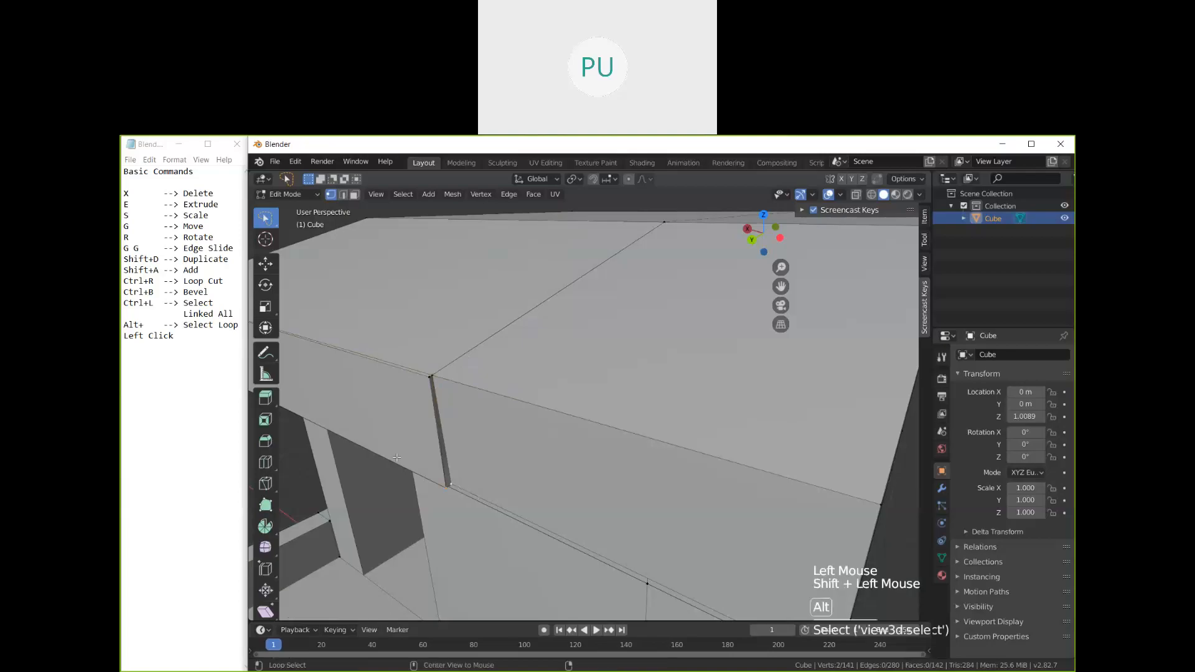
pyautogui.hotkey('alt', 'm')
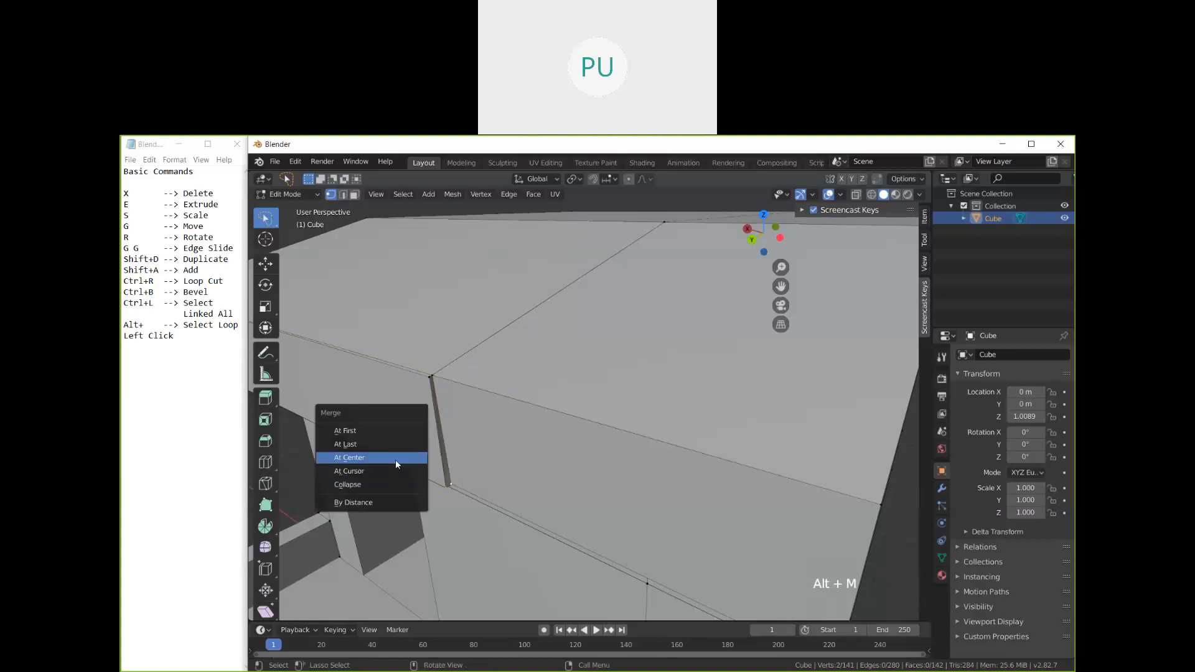
pyautogui.click(396, 459)
pyautogui.moveTo(399, 460); pyautogui.dragTo(511, 475, button='middle')
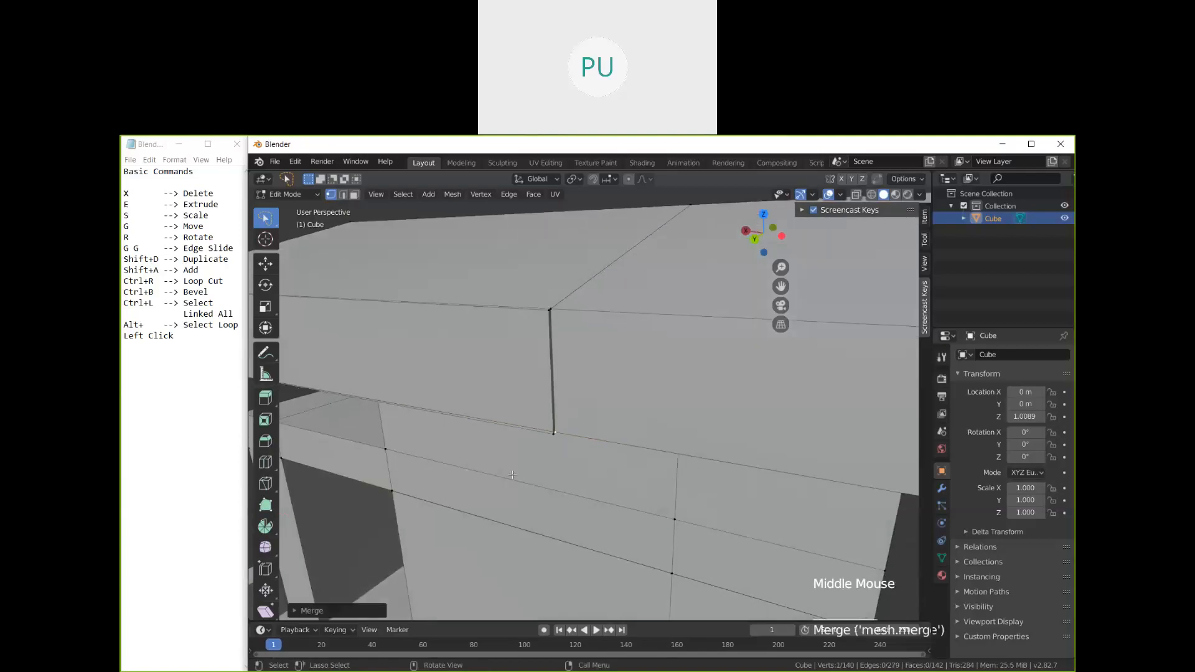
# Step: Lasso-select the remaining pair of near-coincident vertices at the seam's lower end and merge them at center
pyautogui.click(552, 436)
pyautogui.moveTo(548, 439); pyautogui.dragTo(468, 234, button='middle')
pyautogui.click(470, 231)
pyautogui.moveTo(469, 231)
pyautogui.mouseDown()
pyautogui.moveTo(481, 248)
pyautogui.moveTo(465, 256)
pyautogui.mouseUp()
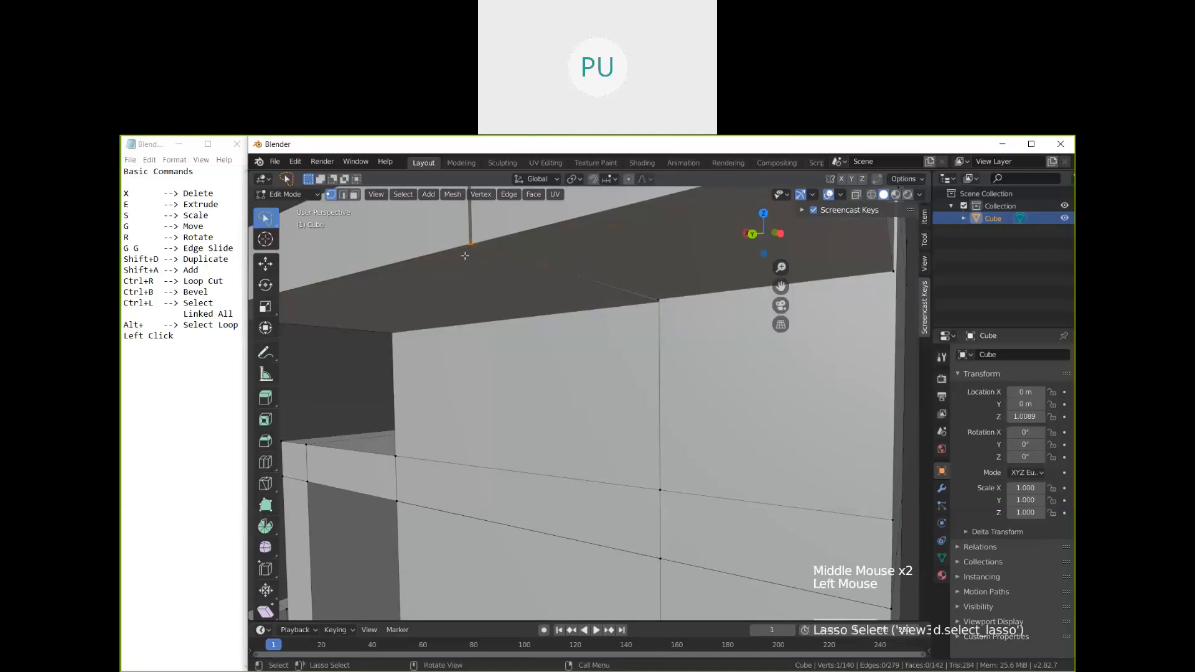
pyautogui.moveTo(470, 253); pyautogui.dragTo(473, 261, button='middle')
pyautogui.keyDown('shift'); pyautogui.moveTo(473, 261); pyautogui.dragTo(479, 277, button='middle'); pyautogui.keyUp('shift')
pyautogui.scroll(1, 479, 277)
pyautogui.moveTo(480, 277); pyautogui.dragTo(486, 356, button='middle')
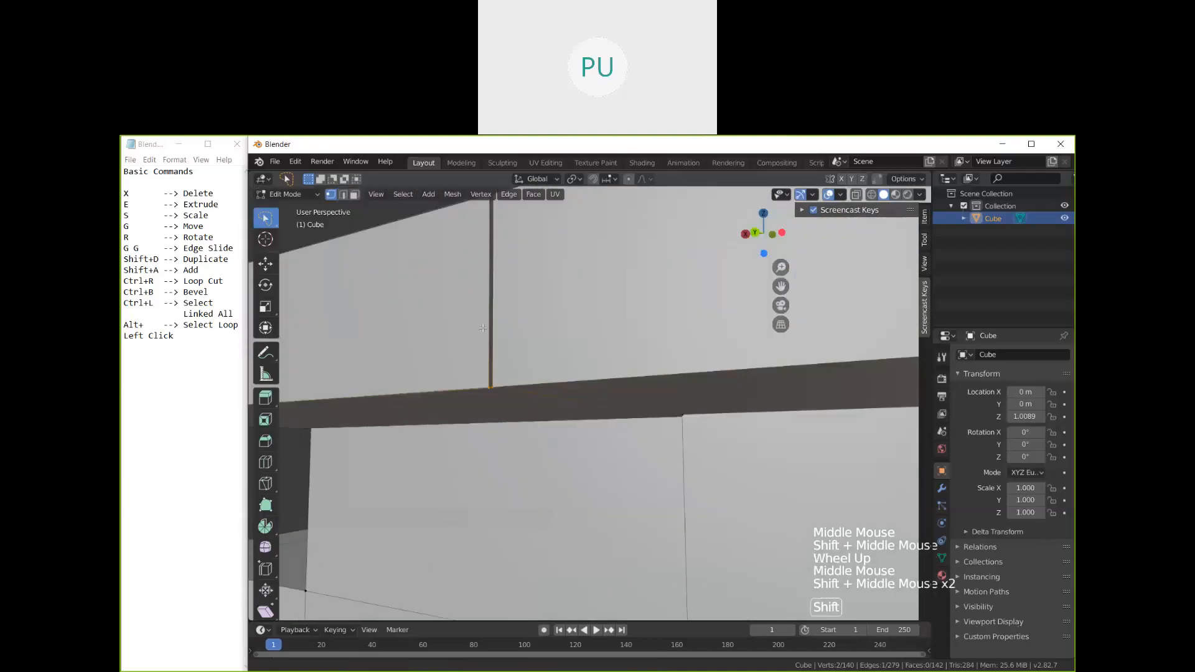
pyautogui.hotkey('alt', 'm')
pyautogui.click(479, 365)
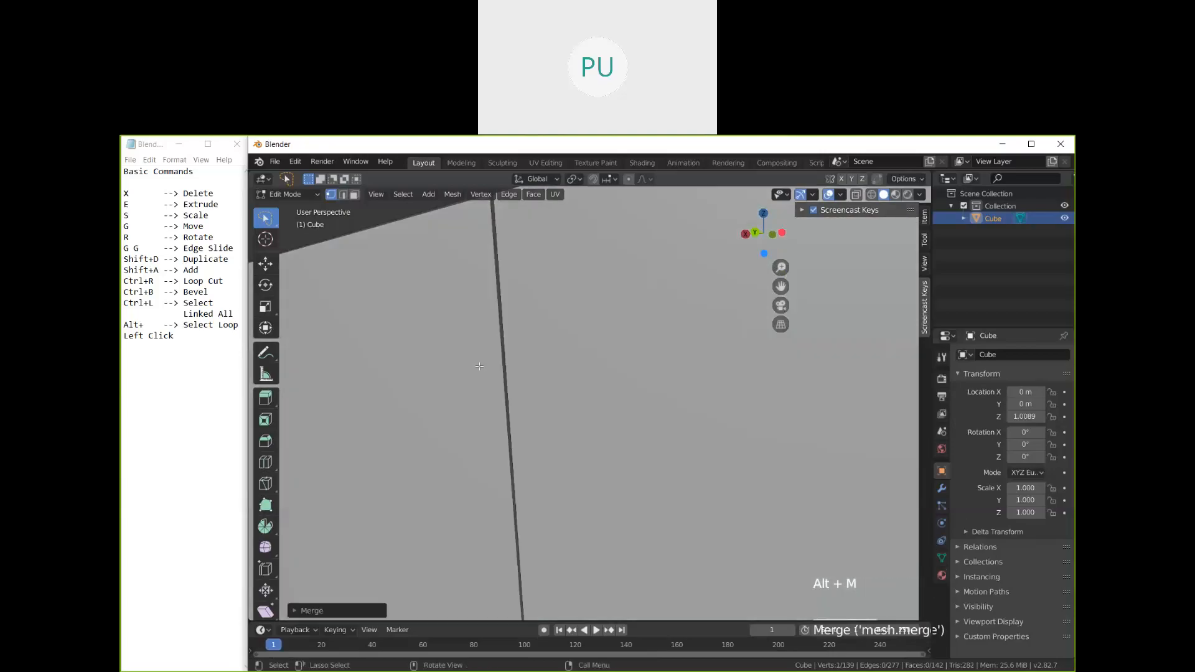
pyautogui.hotkey('ctrl', 'z')
pyautogui.hotkey('alt', 'm')
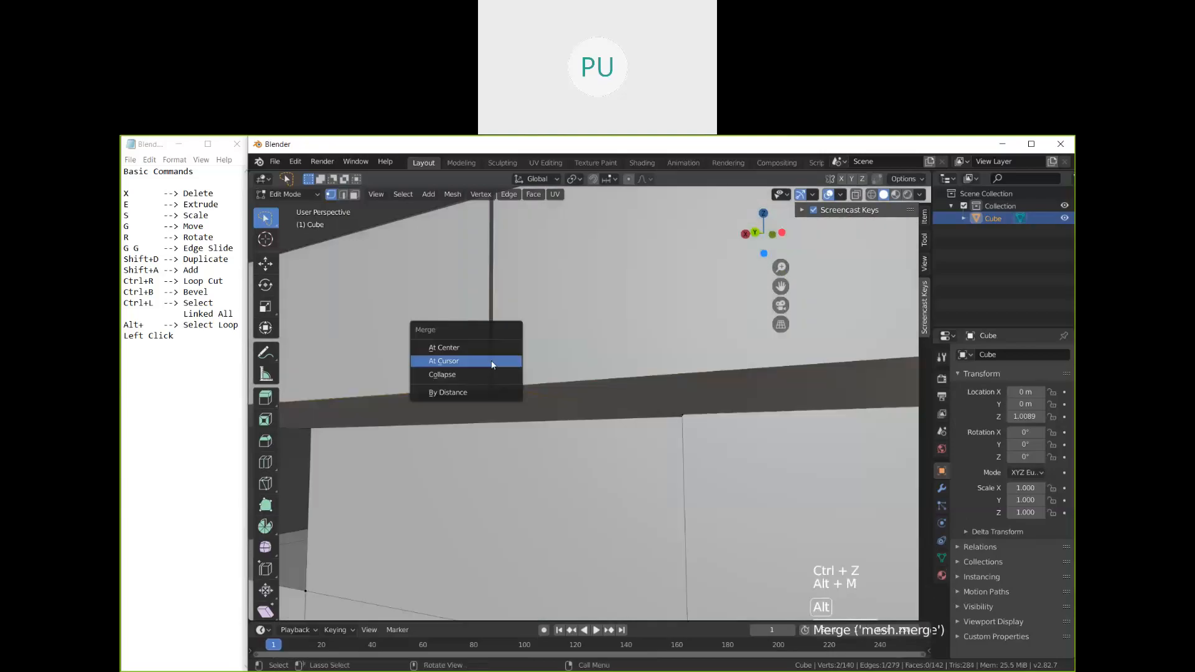
pyautogui.click(475, 346)
# Step: Lasso-select the remaining pair of near-coincident vertices at the seam's upper end and merge them at center to close the gap
pyautogui.keyDown('shift'); pyautogui.moveTo(557, 332); pyautogui.dragTo(522, 368, button='middle'); pyautogui.keyUp('shift')
pyautogui.moveTo(523, 367); pyautogui.dragTo(443, 417, button='middle')
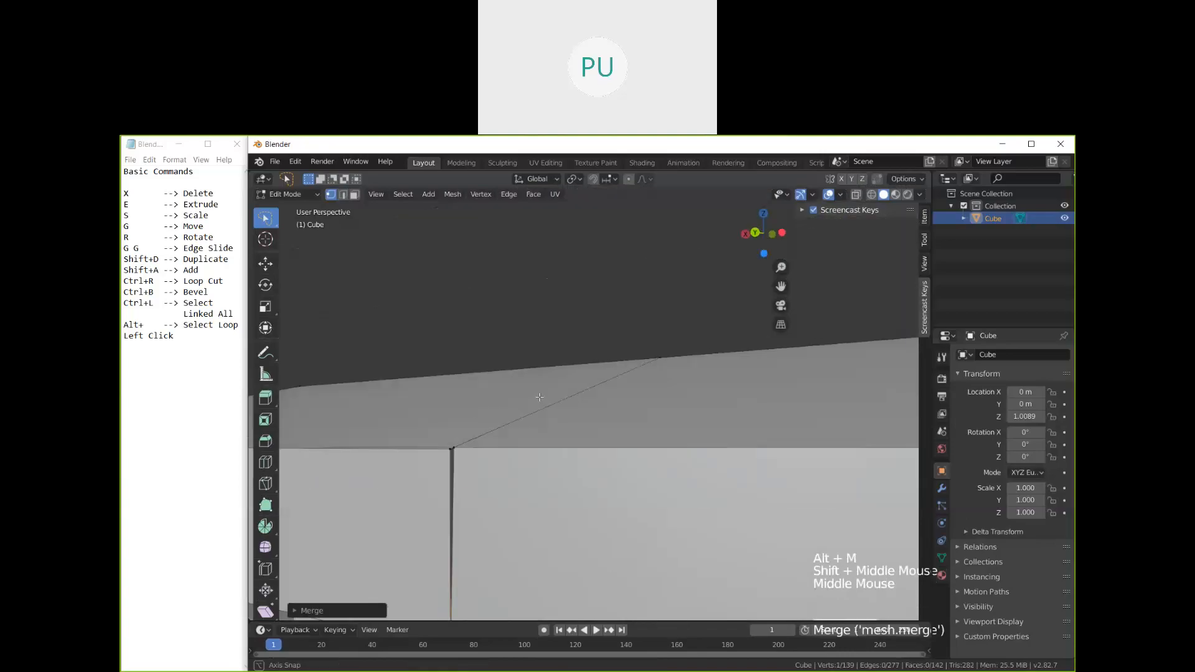
pyautogui.click(443, 417)
pyautogui.moveTo(443, 417)
pyautogui.mouseDown()
pyautogui.moveTo(495, 457)
pyautogui.moveTo(486, 445)
pyautogui.mouseUp()
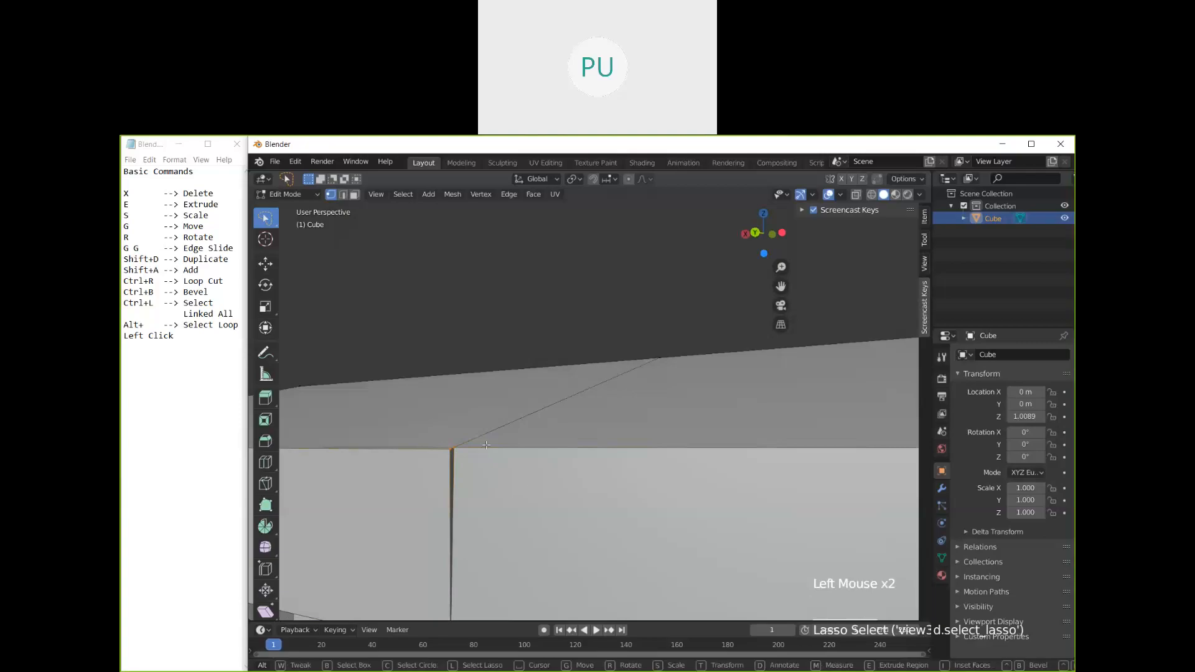
pyautogui.click(446, 432)
pyautogui.moveTo(447, 432)
pyautogui.mouseDown()
pyautogui.moveTo(467, 476)
pyautogui.moveTo(482, 453)
pyautogui.moveTo(472, 433)
pyautogui.mouseUp()
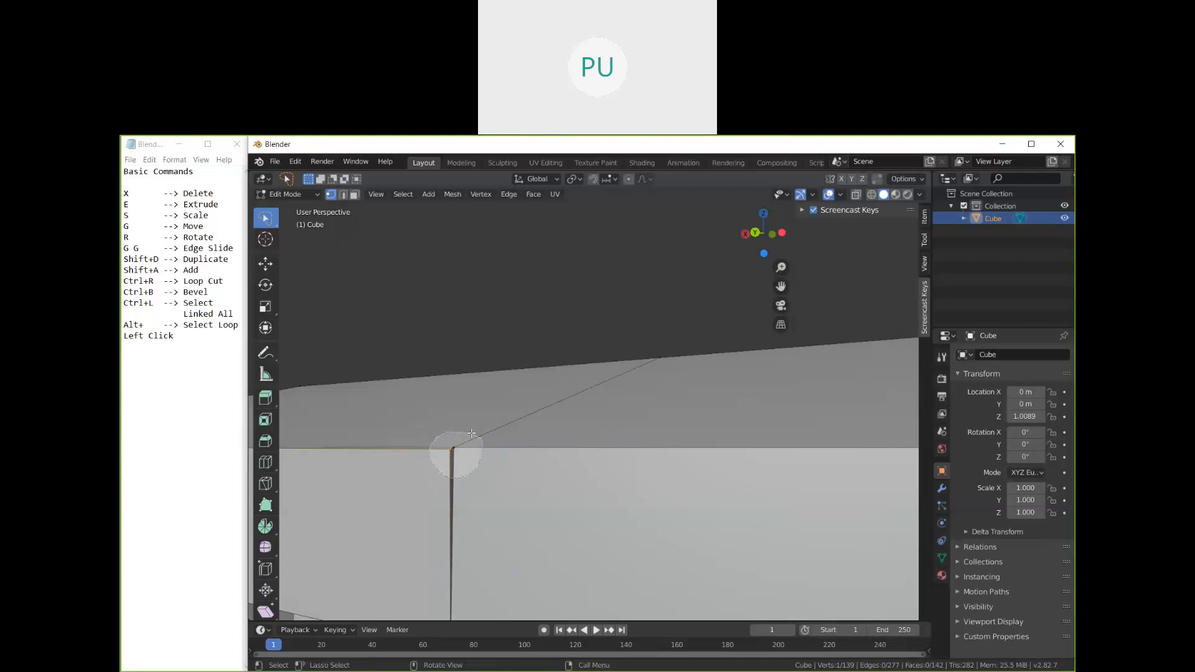
pyautogui.moveTo(471, 433)
pyautogui.mouseDown()
pyautogui.moveTo(443, 457)
pyautogui.moveTo(467, 463)
pyautogui.moveTo(473, 423)
pyautogui.mouseUp()
pyautogui.moveTo(467, 463); pyautogui.dragTo(464, 465, button='middle')
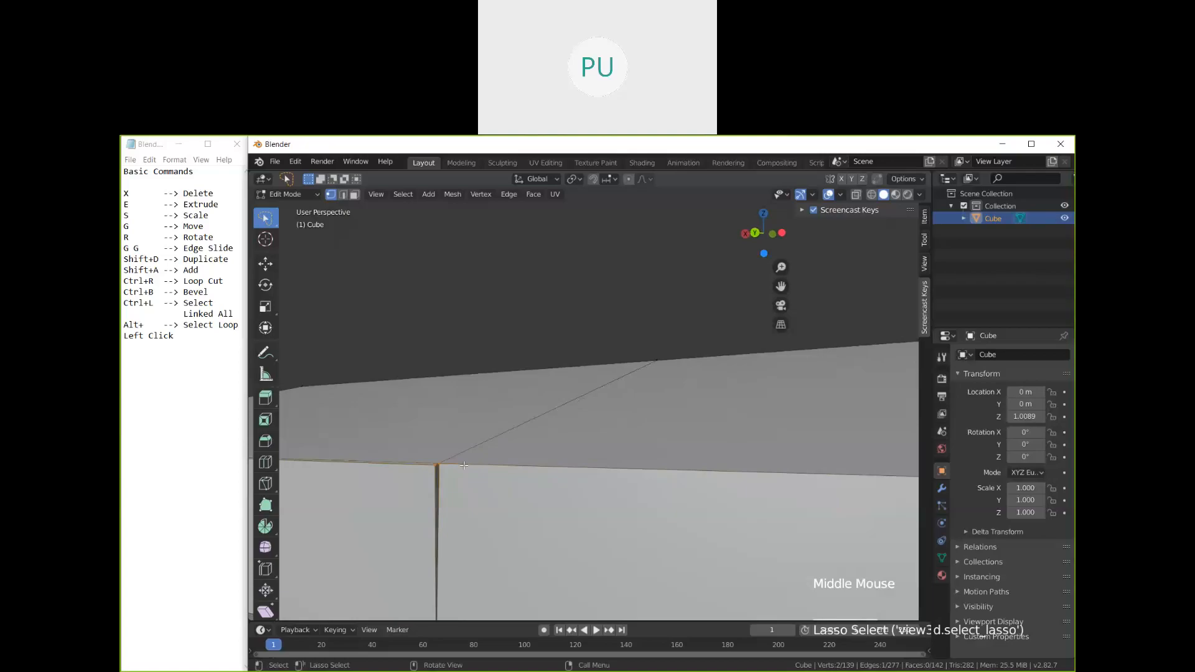
pyautogui.hotkey('alt', 'm')
pyautogui.click(465, 462)
pyautogui.scroll(-2, 498, 455)
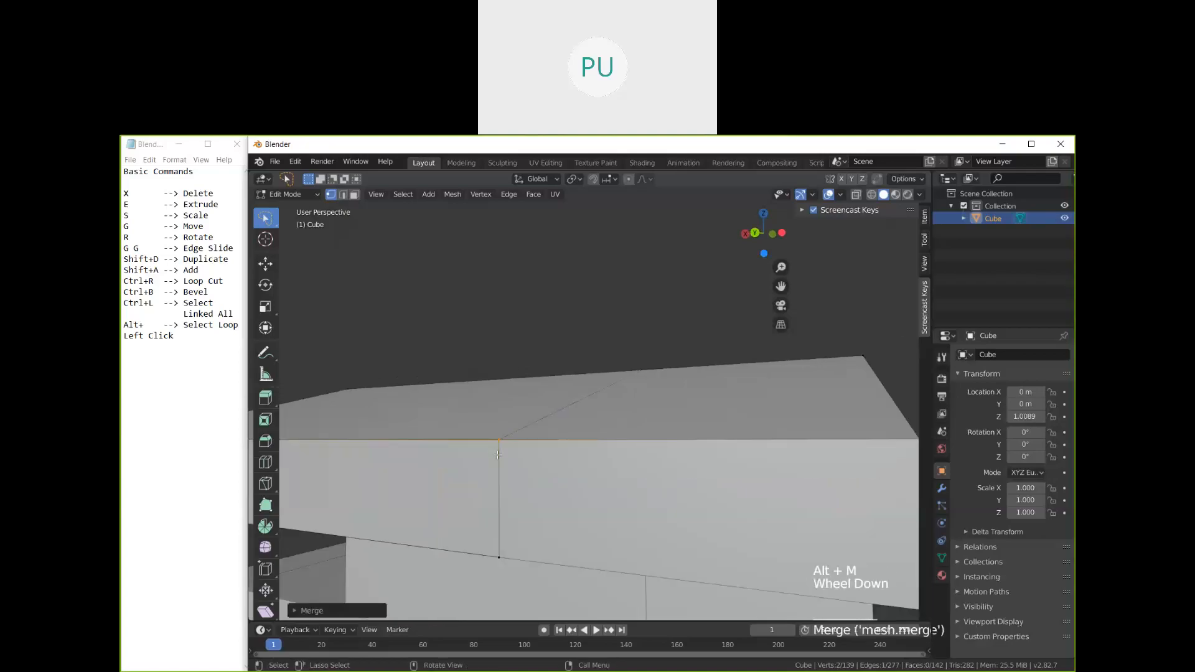
# Step: In face select mode, move the overhang's narrow rear end face back until it meets the tower wall
pyautogui.scroll(-2, 498, 455)
pyautogui.press('Tab')
pyautogui.moveTo(626, 502)
pyautogui.mouseDown(button='middle')
pyautogui.moveTo(738, 529)
pyautogui.moveTo(674, 505)
pyautogui.moveTo(581, 499)
pyautogui.moveTo(612, 515)
pyautogui.mouseUp(button='middle')
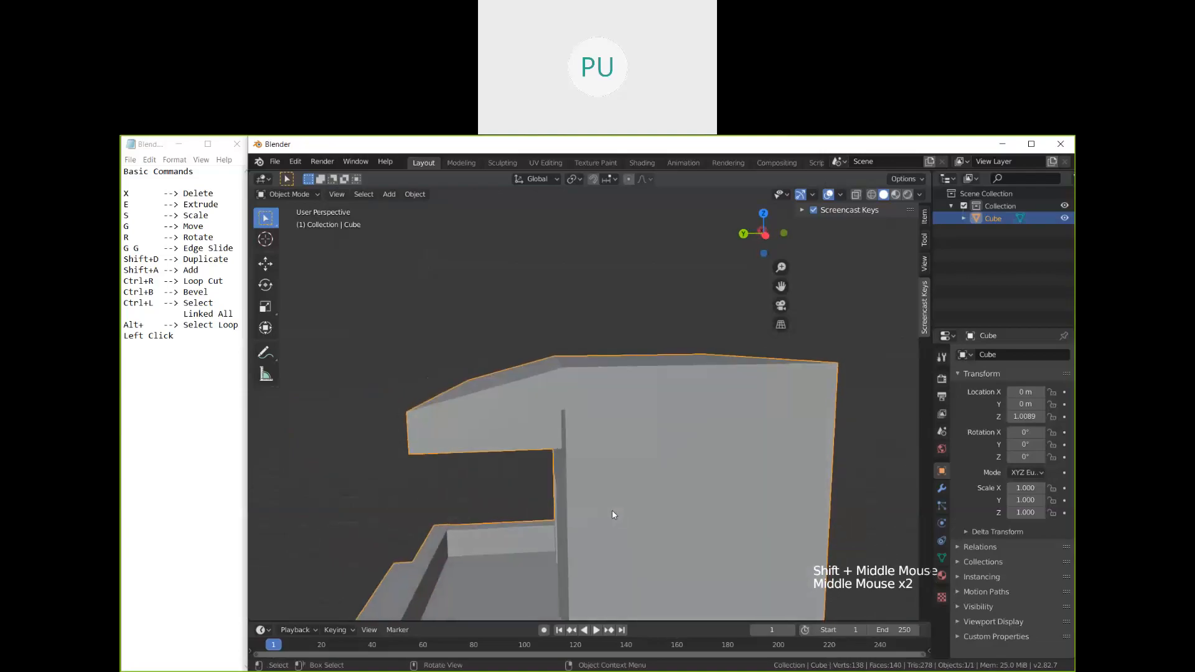
pyautogui.press('Tab')
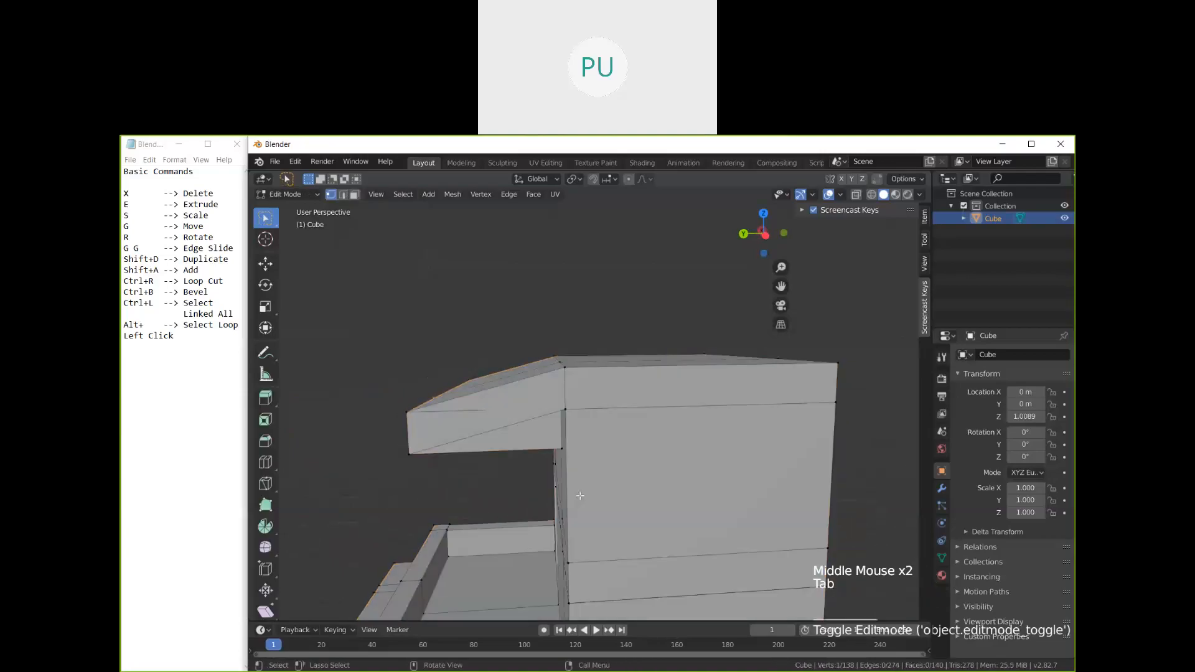
pyautogui.moveTo(580, 495); pyautogui.dragTo(554, 473, button='middle')
pyautogui.scroll(2, 523, 440)
pyautogui.moveTo(554, 473); pyautogui.dragTo(540, 443, button='middle')
pyautogui.moveTo(541, 443); pyautogui.dragTo(538, 444, button='middle')
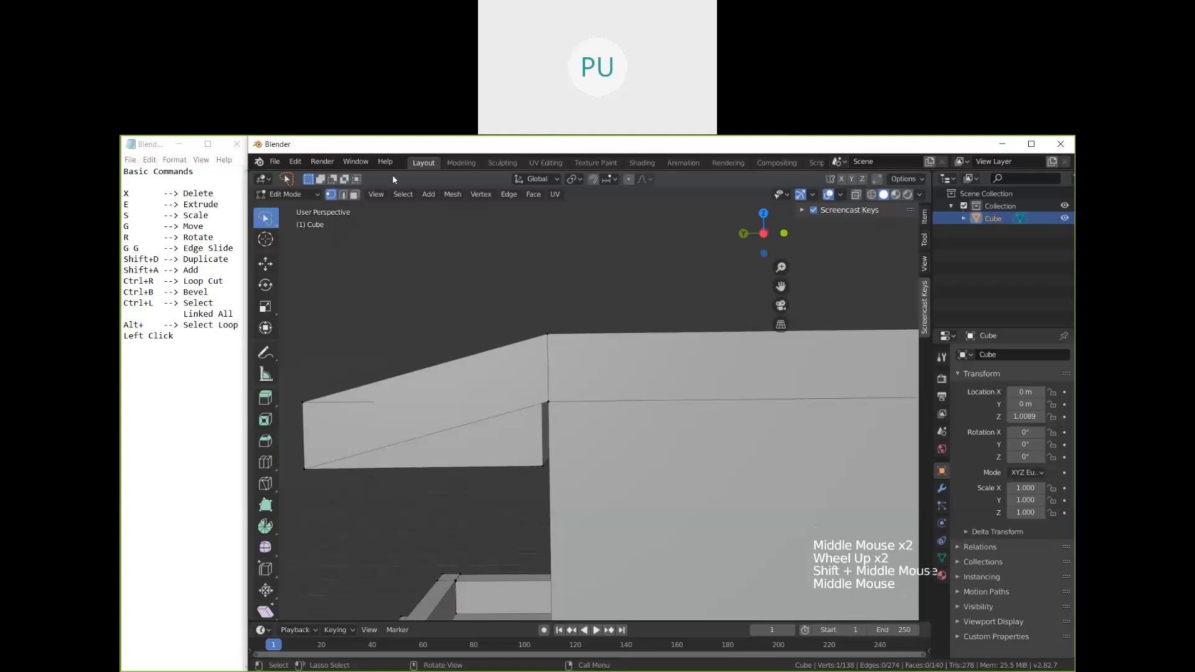
pyautogui.click(355, 194)
pyautogui.click(543, 451)
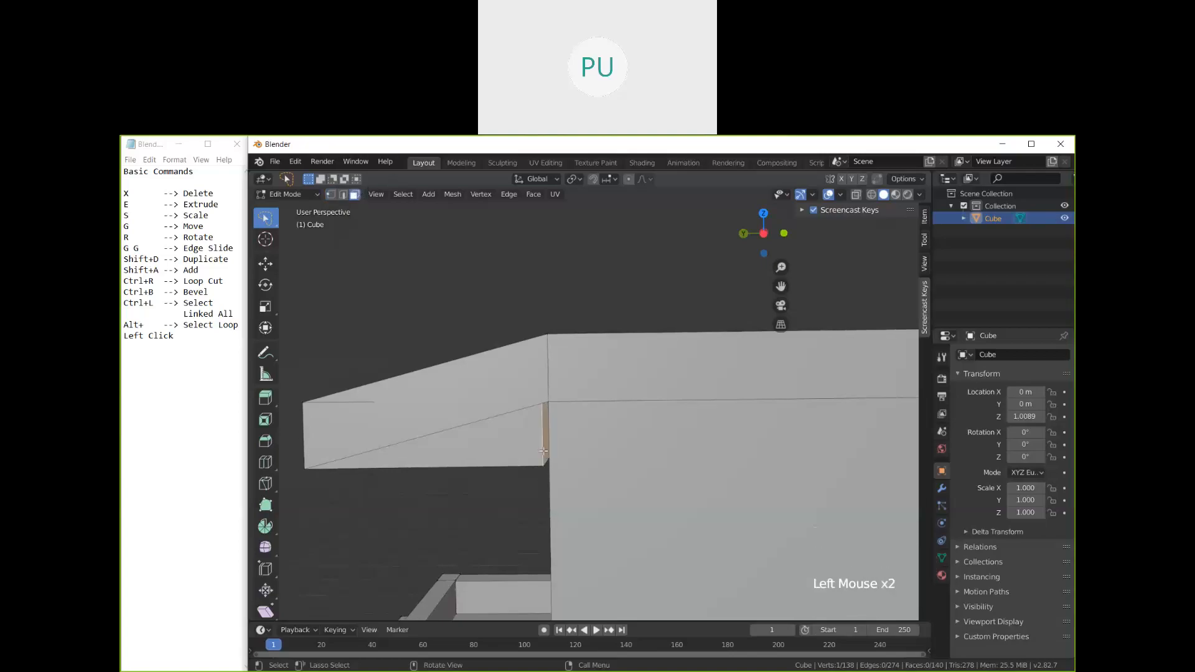
pyautogui.press('g')
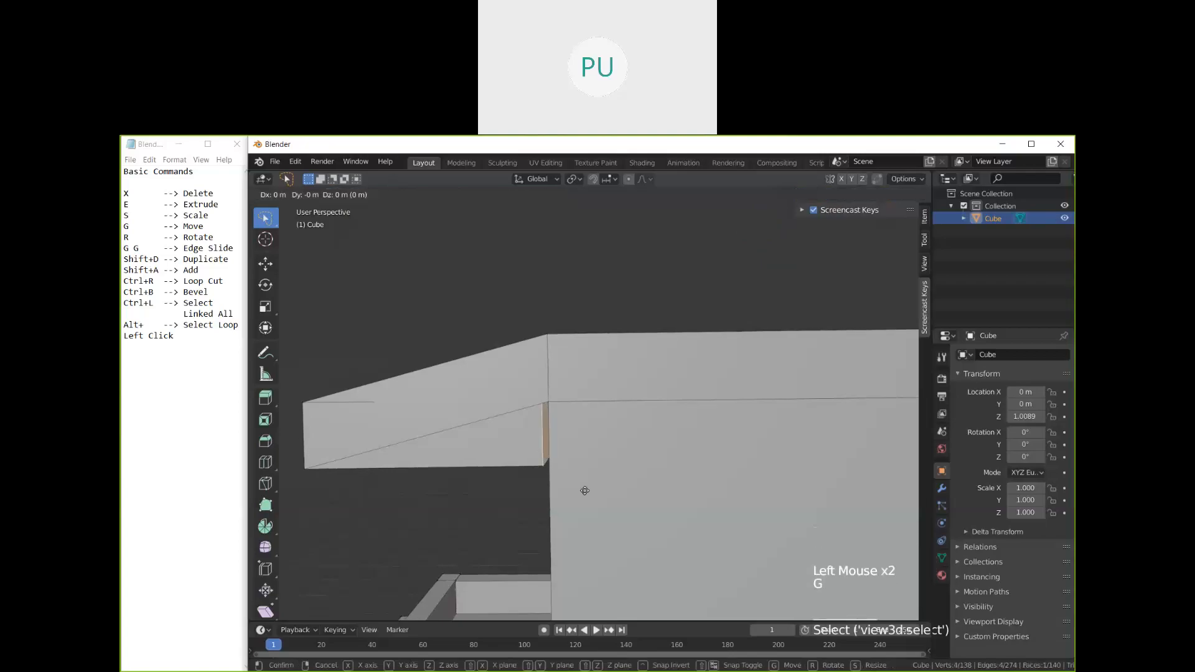
pyautogui.click(599, 491)
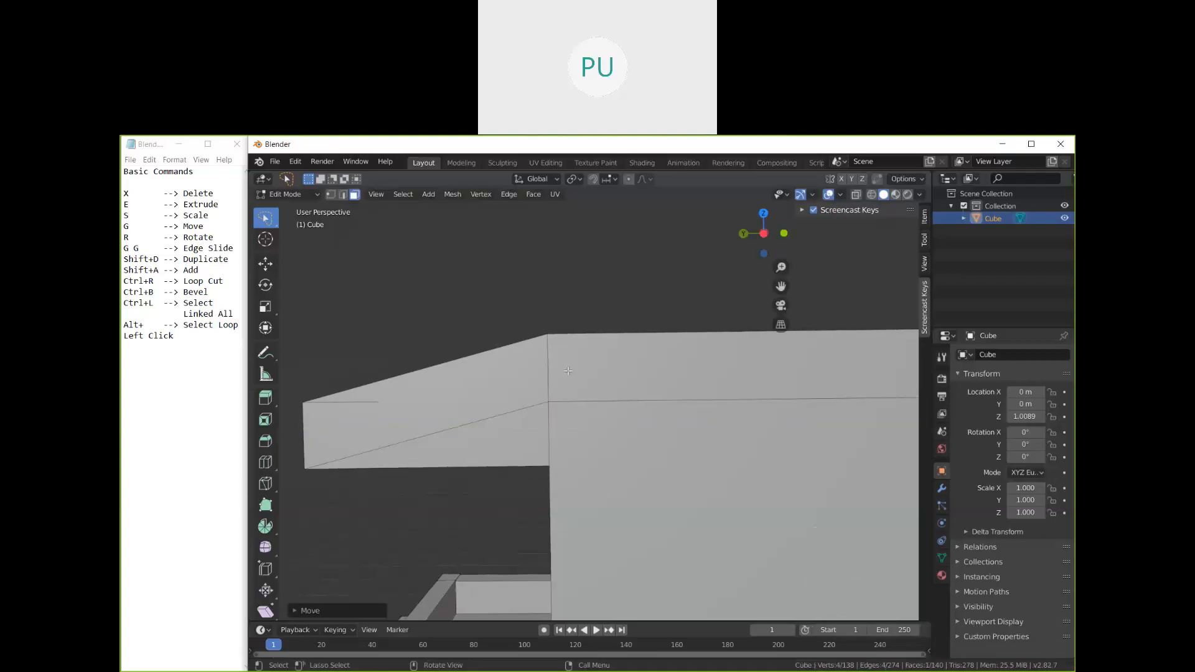
# Step: Select all eight top faces of the base's lowest ledge along both sides and extrude them about 0.6 m up along Z
pyautogui.moveTo(618, 381); pyautogui.dragTo(672, 441, button='middle')
pyautogui.scroll(-2, 642, 417)
pyautogui.scroll(-3, 607, 497)
pyautogui.moveTo(672, 441); pyautogui.dragTo(597, 415, button='middle')
pyautogui.click(600, 463)
pyautogui.keyDown('shift'); pyautogui.click(715, 405); pyautogui.keyUp('shift')
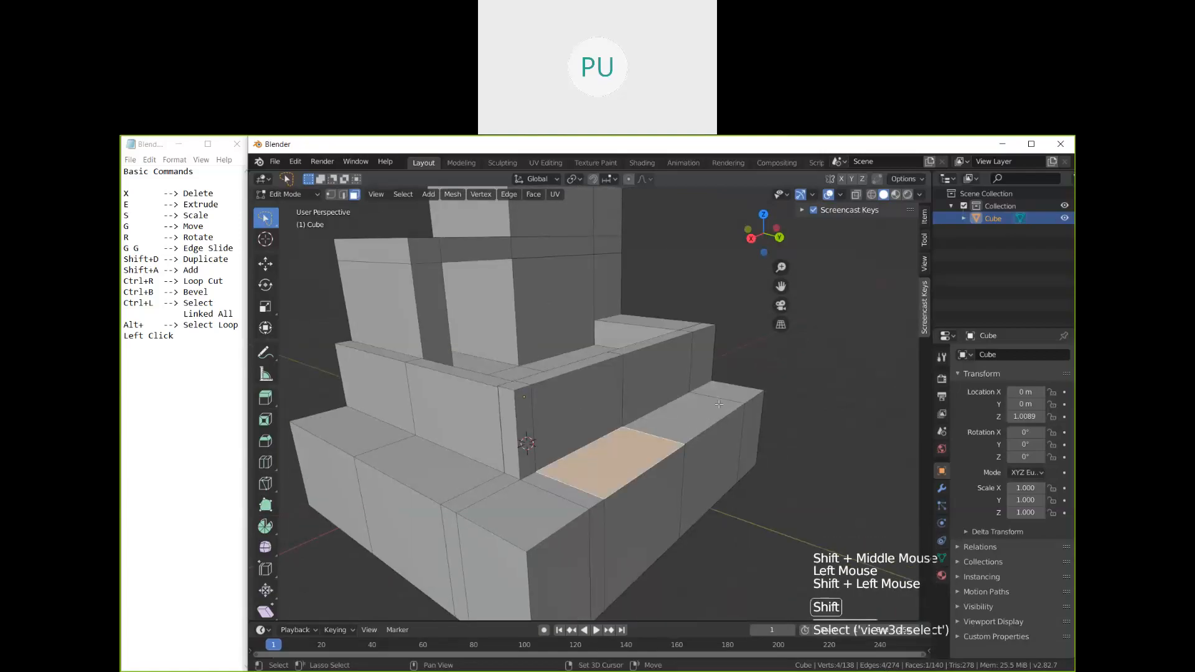
pyautogui.keyDown('shift'); pyautogui.click(731, 389); pyautogui.keyUp('shift')
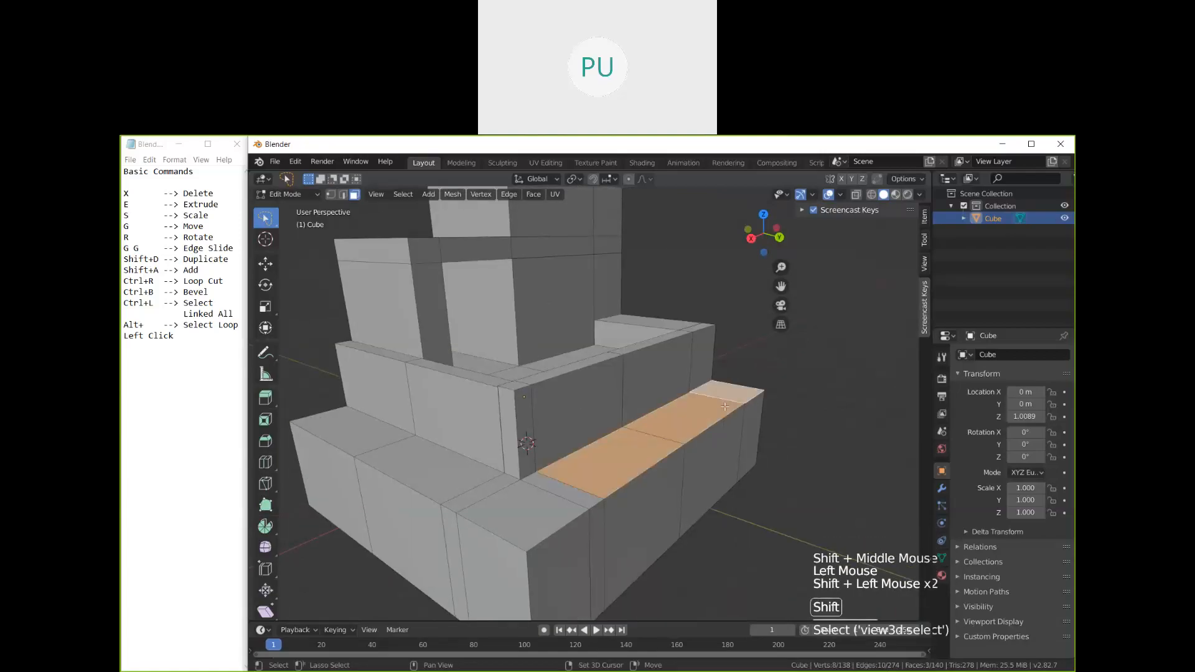
pyautogui.click(524, 514)
pyautogui.keyDown('shift'); pyautogui.click(560, 491); pyautogui.keyUp('shift')
pyautogui.keyDown('shift'); pyautogui.click(613, 463); pyautogui.keyUp('shift')
pyautogui.keyDown('shift'); pyautogui.click(722, 408); pyautogui.keyUp('shift')
pyautogui.keyDown('shift'); pyautogui.click(728, 392); pyautogui.keyUp('shift')
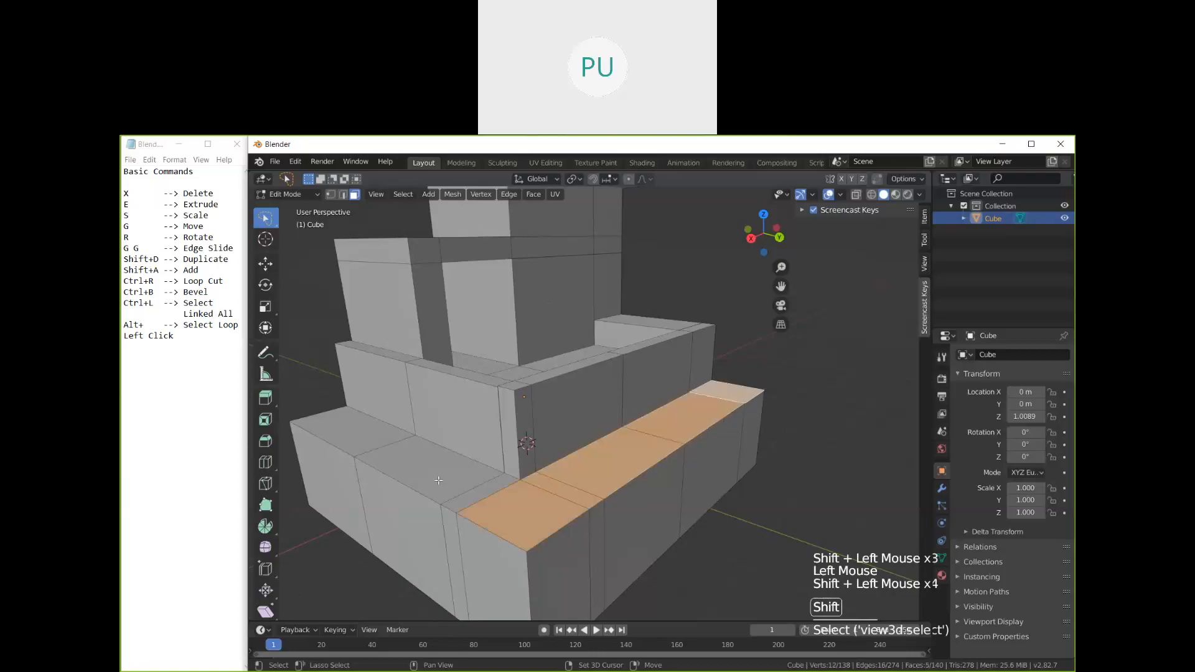
pyautogui.keyDown('shift'); pyautogui.click(394, 456); pyautogui.keyUp('shift')
pyautogui.keyDown('shift'); pyautogui.click(330, 429); pyautogui.keyUp('shift')
pyautogui.keyDown('shift'); pyautogui.click(479, 493); pyautogui.keyUp('shift')
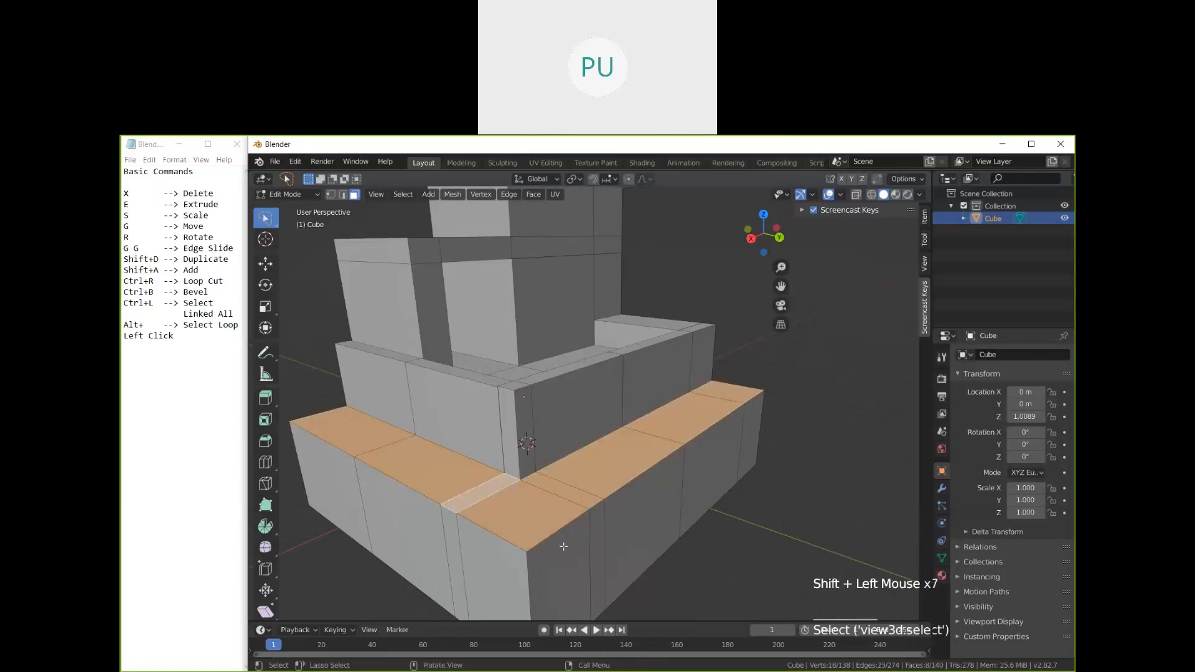
pyautogui.press('e')
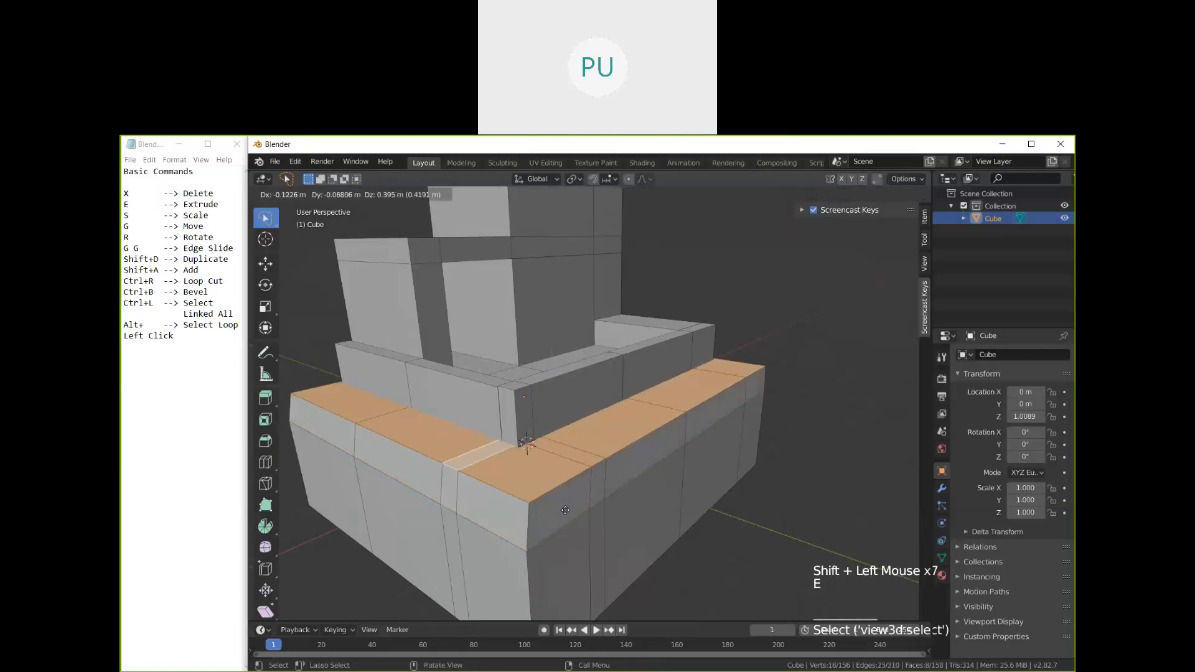
pyautogui.press('z')
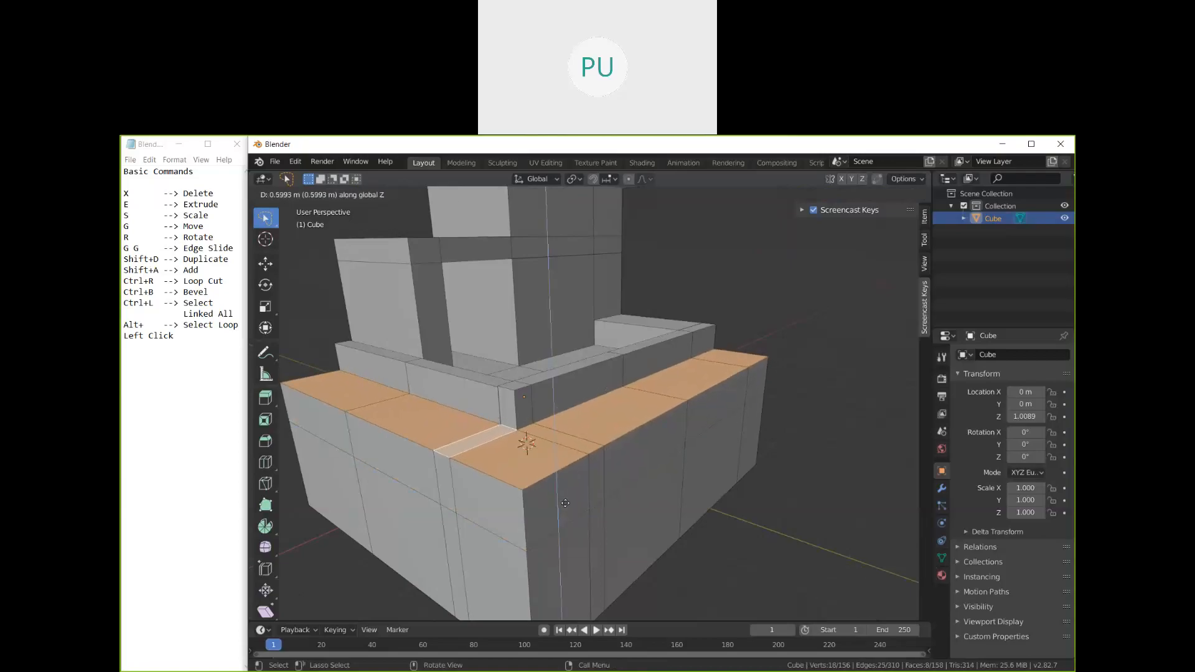
pyautogui.click(564, 502)
# Step: Switch to Object Mode and examine the raised base, parapet and overhang from several sides and close up
pyautogui.press('Tab')
pyautogui.moveTo(564, 501); pyautogui.dragTo(663, 533, button='middle')
pyautogui.scroll(-2, 599, 501)
pyautogui.moveTo(599, 500); pyautogui.dragTo(591, 392, button='middle')
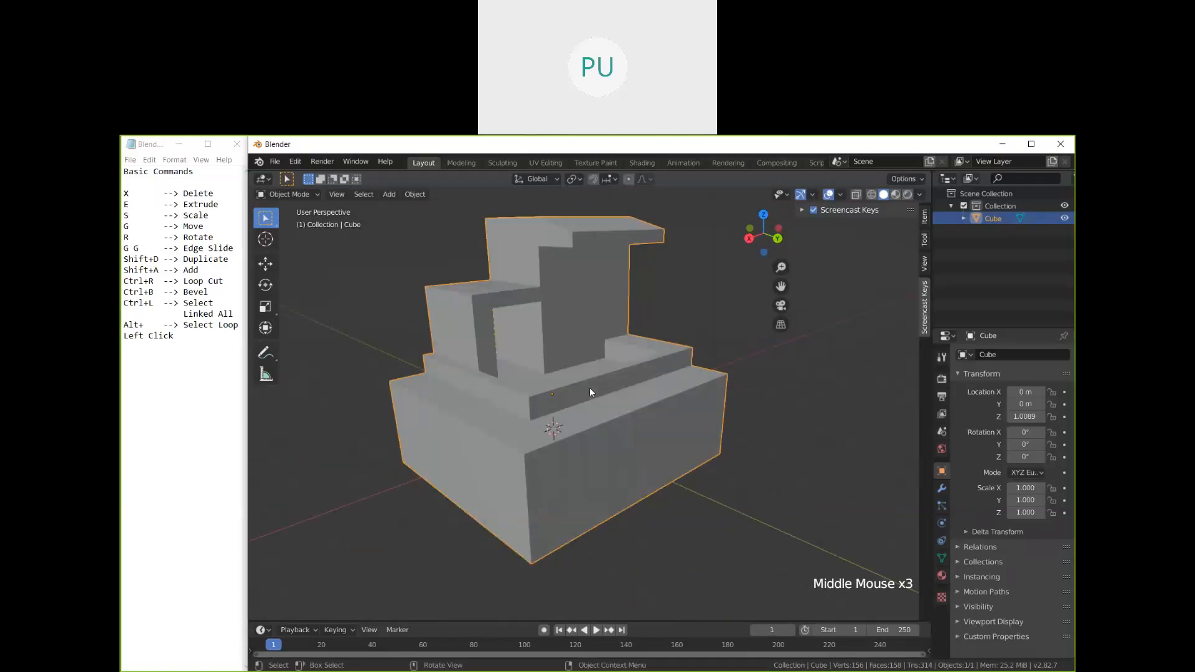
pyautogui.moveTo(605, 353); pyautogui.dragTo(654, 387, button='middle')
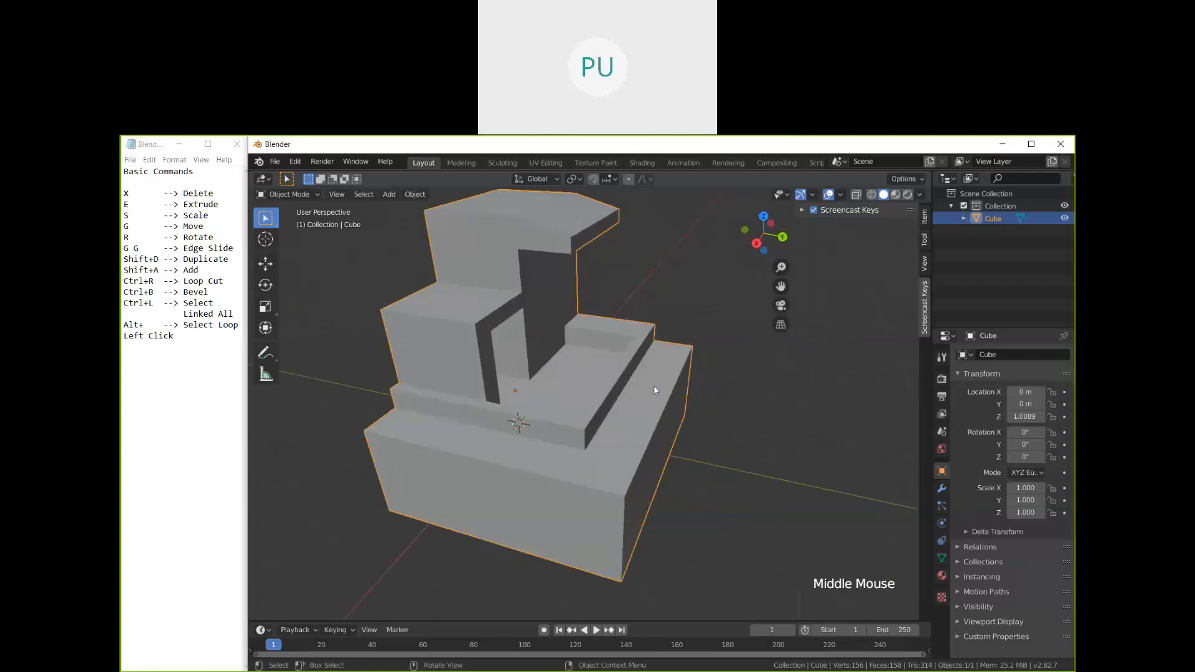
pyautogui.moveTo(654, 391); pyautogui.dragTo(621, 472, button='middle')
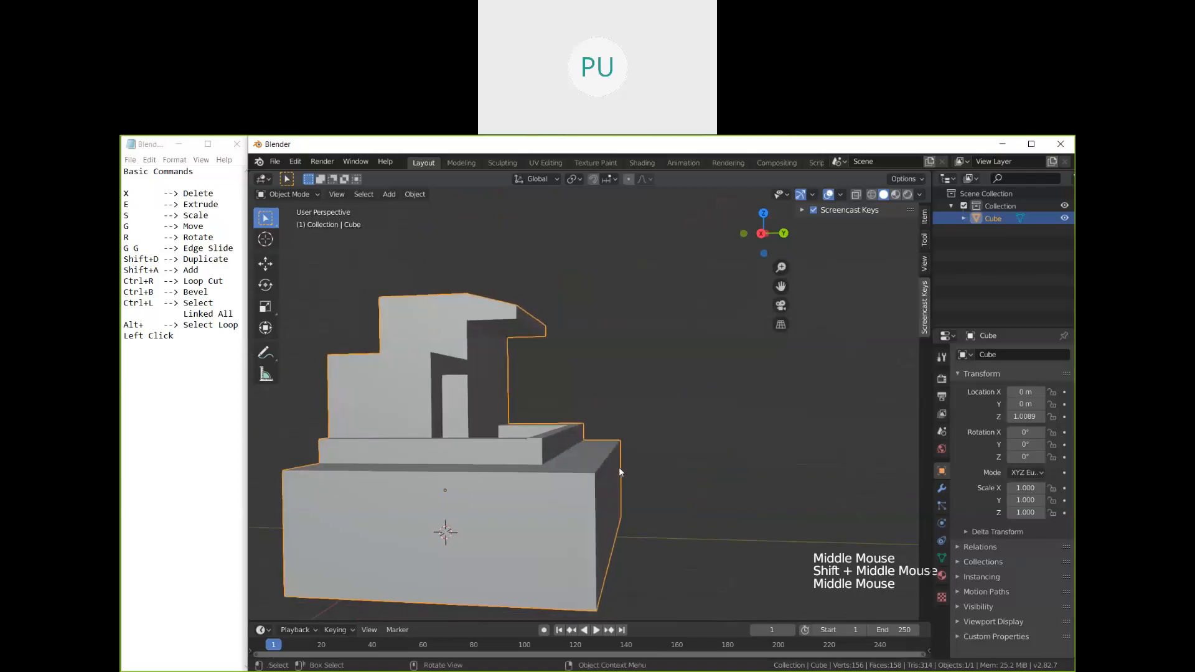
pyautogui.scroll(3, 613, 473)
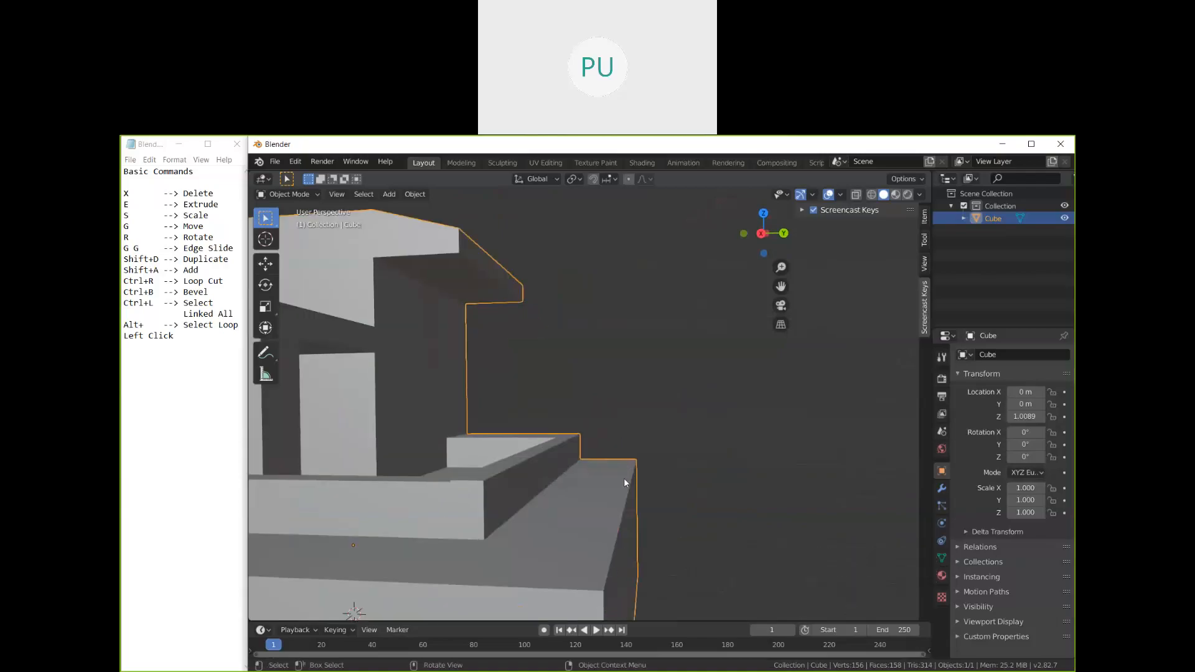
pyautogui.press('shift')
pyautogui.keyDown('shift'); pyautogui.moveTo(642, 531); pyautogui.dragTo(620, 526, button='middle'); pyautogui.keyUp('shift')
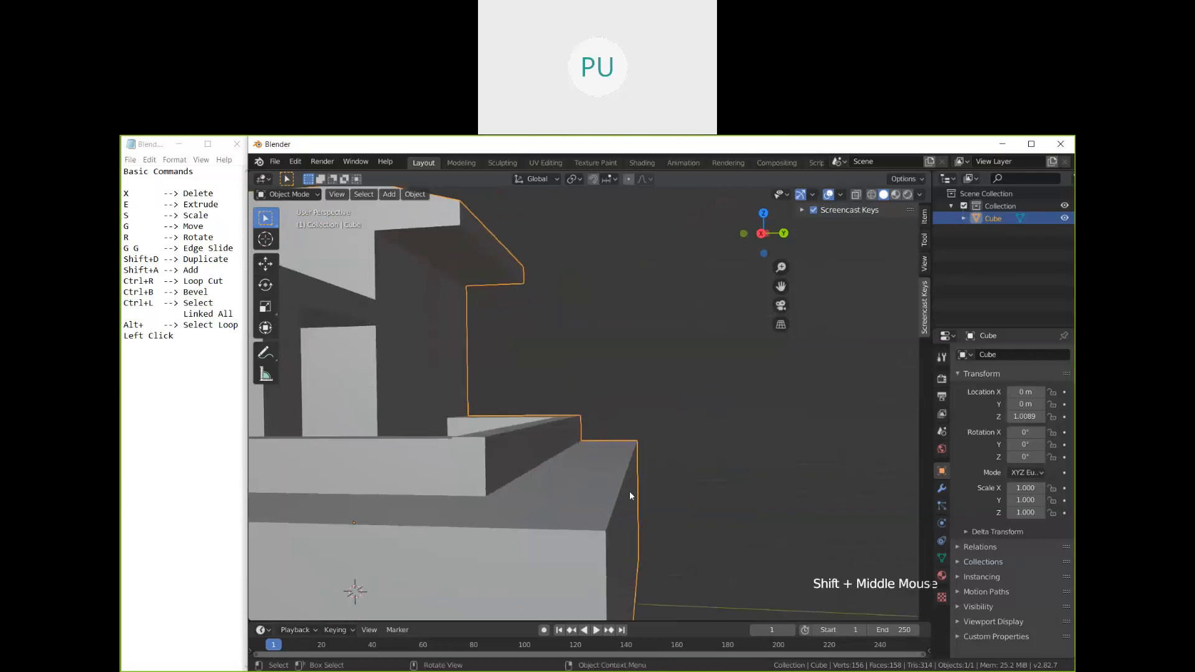
# Step: In edge select mode, select the four outer top edges of the base along its +Y side and bevel them about 0.03 m
pyautogui.moveTo(629, 497); pyautogui.dragTo(557, 565, button='middle')
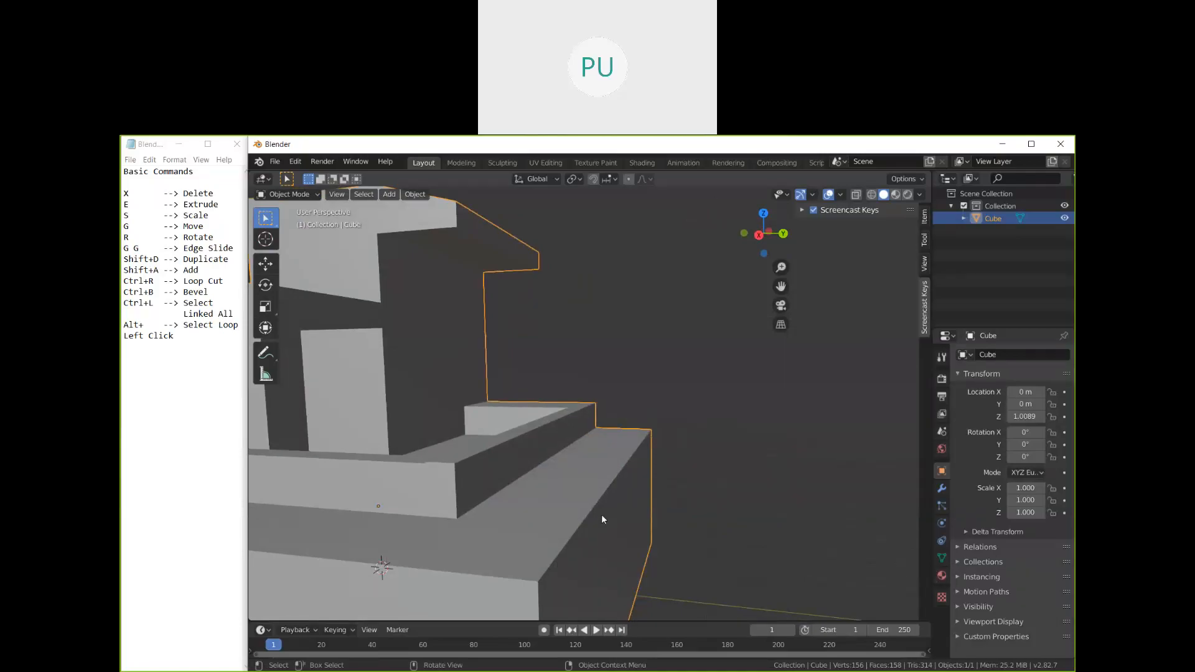
pyautogui.keyDown('shift'); pyautogui.moveTo(603, 513); pyautogui.dragTo(575, 491, button='middle'); pyautogui.keyUp('shift')
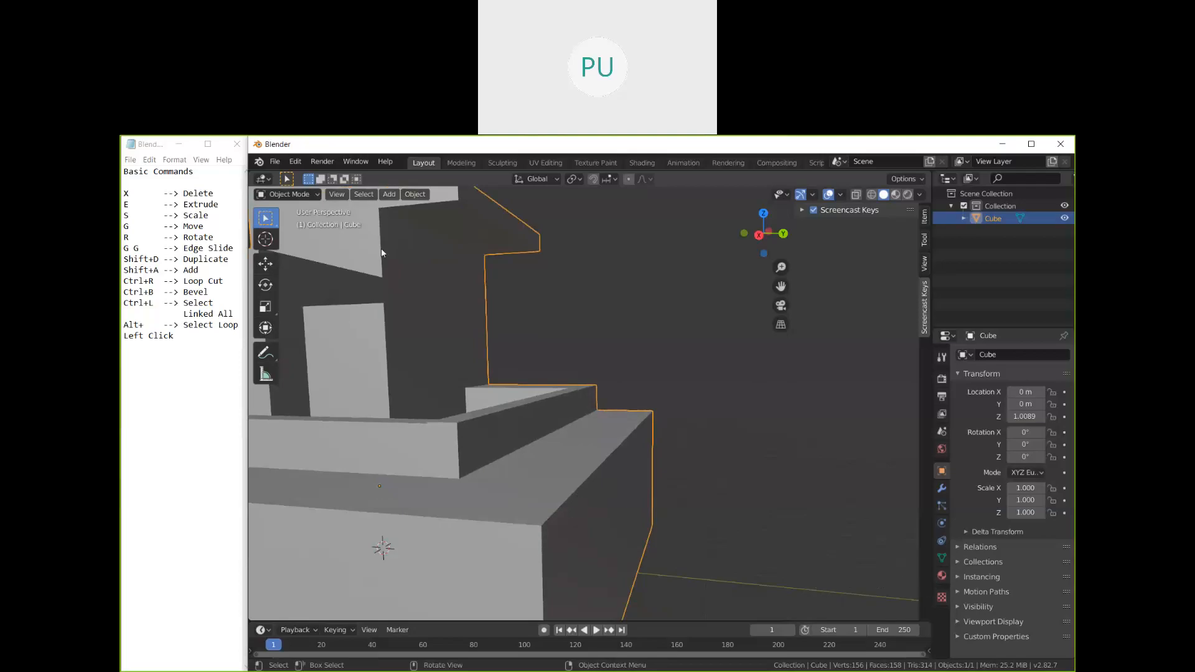
pyautogui.press('Tab')
pyautogui.click(561, 510)
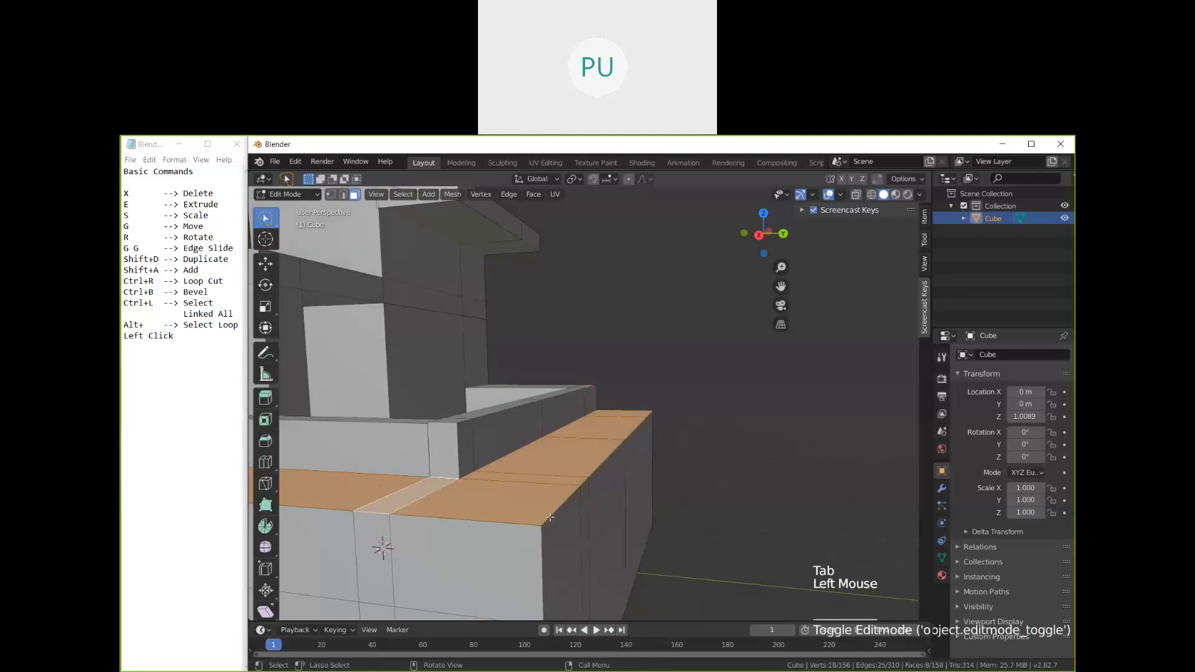
pyautogui.click(343, 194)
pyautogui.click(577, 498)
pyautogui.click(597, 470)
pyautogui.keyDown('shift'); pyautogui.click(636, 428); pyautogui.keyUp('shift')
pyautogui.keyDown('shift'); pyautogui.click(652, 413); pyautogui.keyUp('shift')
pyautogui.moveTo(659, 482); pyautogui.dragTo(640, 485, button='middle')
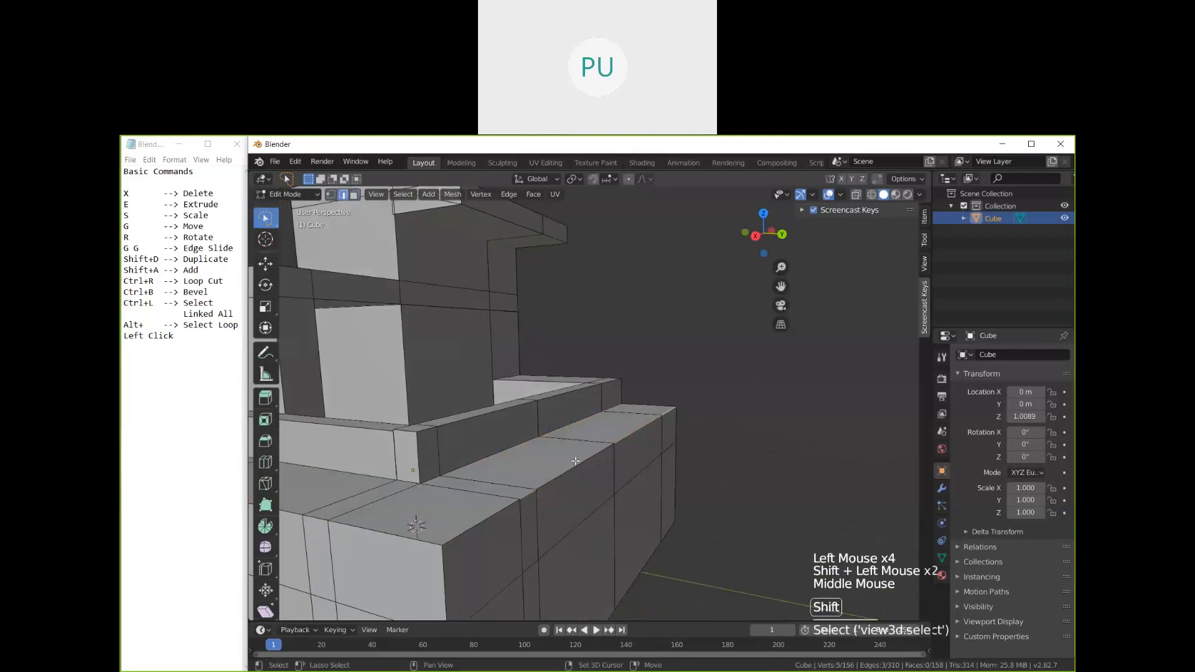
pyautogui.keyDown('shift'); pyautogui.click(495, 524); pyautogui.keyUp('shift')
pyautogui.keyDown('shift'); pyautogui.click(489, 532); pyautogui.keyUp('shift')
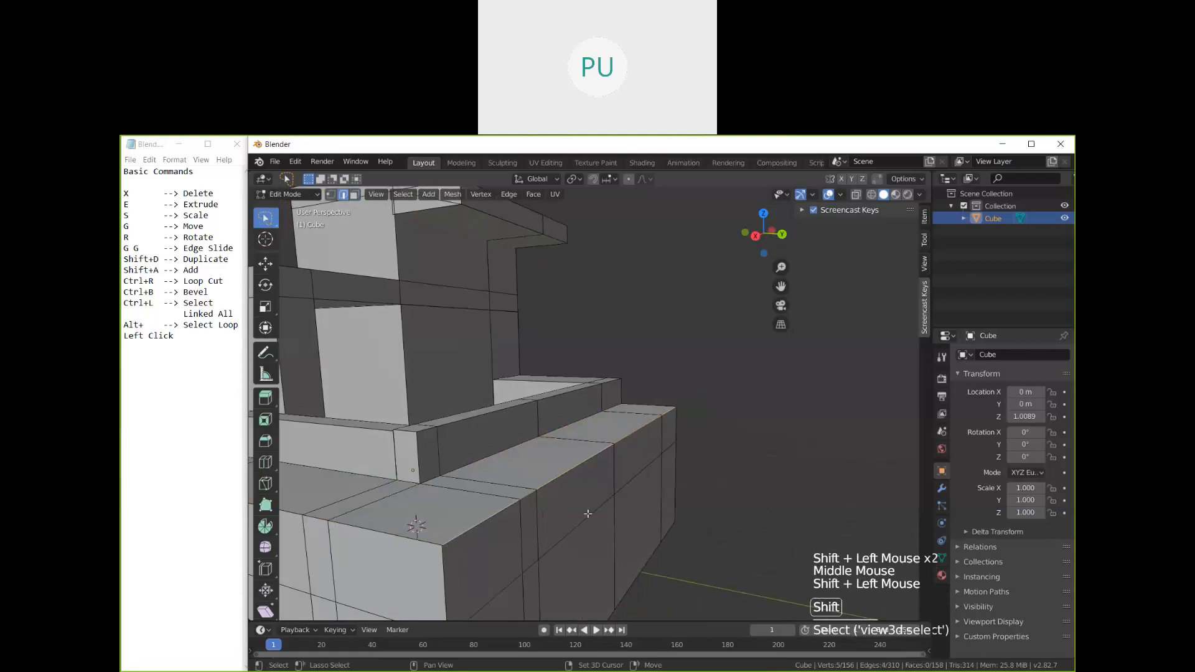
pyautogui.moveTo(587, 513); pyautogui.dragTo(605, 493, button='middle')
pyautogui.hotkey('ctrl', 'b')
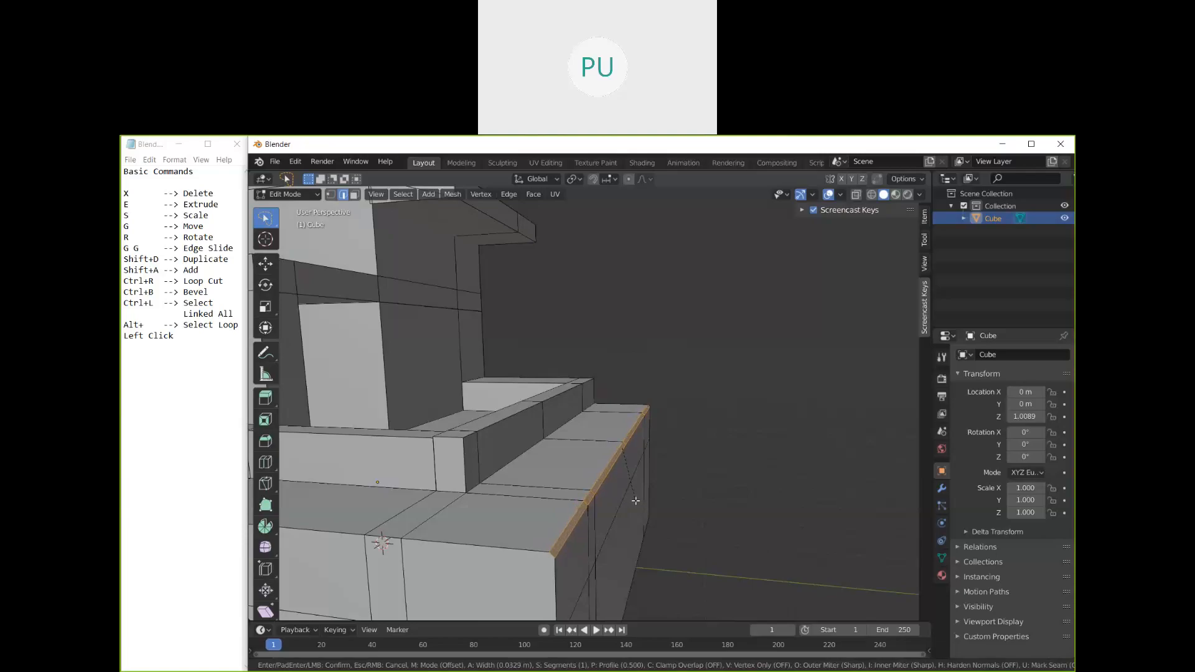
pyautogui.middleClick(636, 501)
pyautogui.moveTo(635, 501); pyautogui.dragTo(650, 474, button='middle')
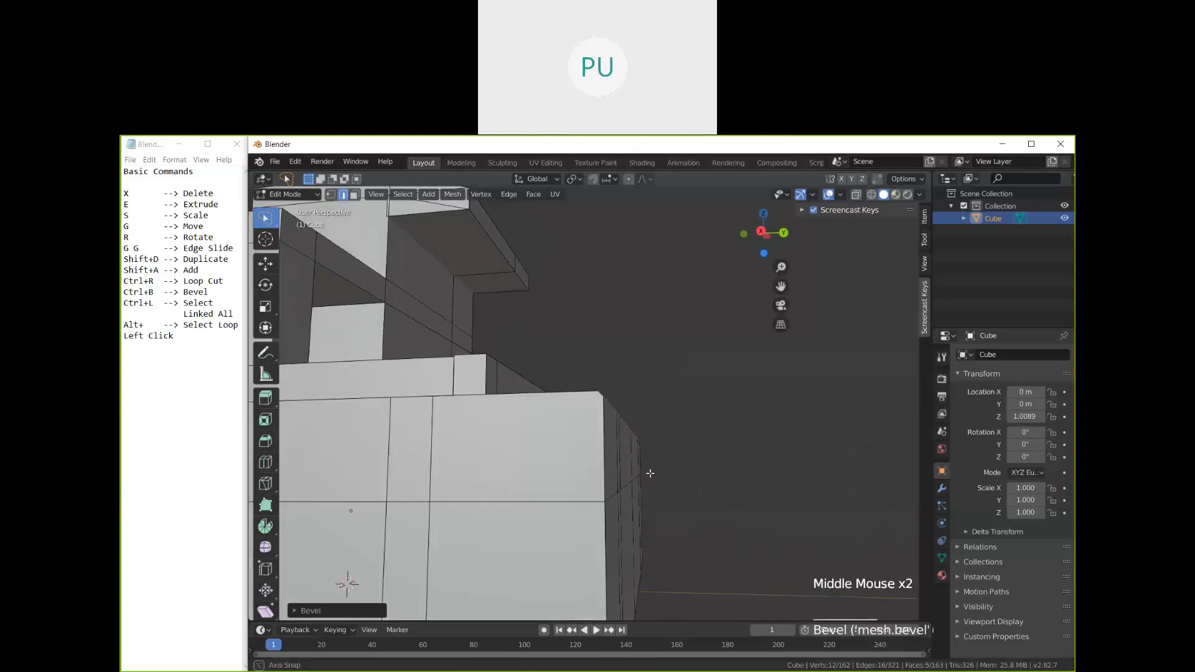
# Step: Switch to Object Mode and examine the bevel along the base's +Y top edge from several angles
pyautogui.middleClick(591, 449)
pyautogui.press('Tab')
pyautogui.moveTo(591, 449); pyautogui.dragTo(548, 479, button='middle')
pyautogui.moveTo(548, 479); pyautogui.dragTo(510, 523, button='middle')
pyautogui.scroll(1, 510, 522)
pyautogui.moveTo(510, 523); pyautogui.dragTo(606, 506, button='middle')
pyautogui.scroll(-1, 606, 507)
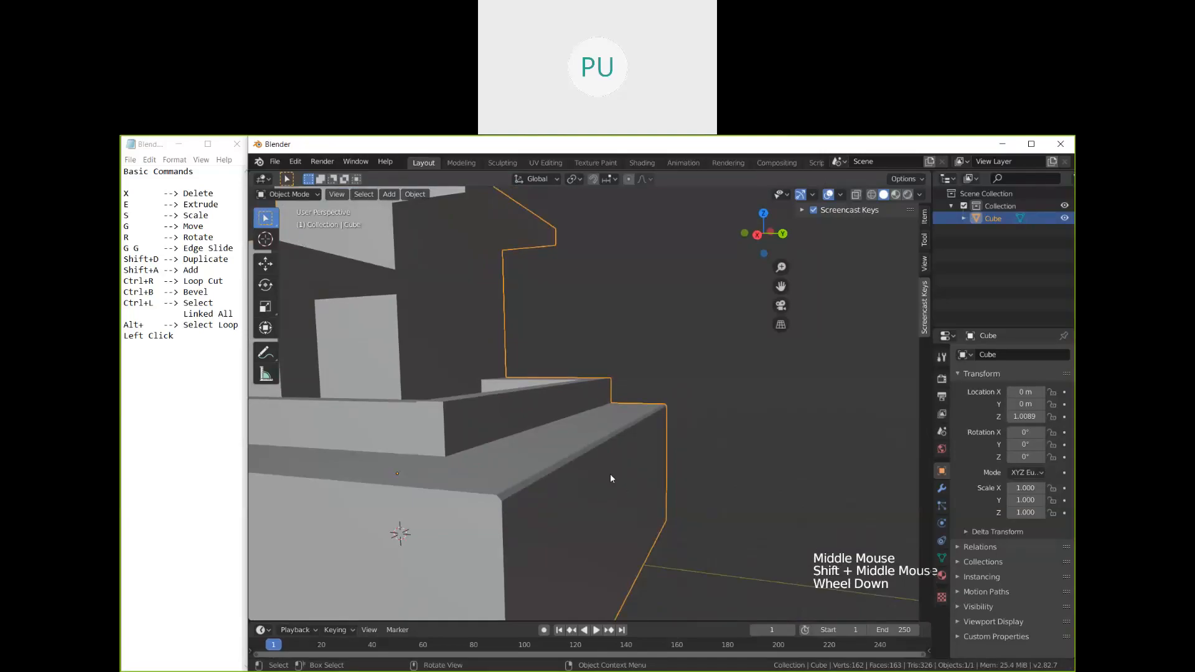
# Step: Select the upper boundary edges of the base's new +Y bevel and bevel them about 0.017 m
pyautogui.press('Tab')
pyautogui.click(585, 446)
pyautogui.keyDown('shift'); pyautogui.click(562, 459); pyautogui.keyUp('shift')
pyautogui.keyDown('shift'); pyautogui.click(592, 444); pyautogui.keyUp('shift')
pyautogui.keyDown('shift'); pyautogui.click(622, 430); pyautogui.keyUp('shift')
pyautogui.moveTo(621, 429); pyautogui.dragTo(673, 405, button='middle')
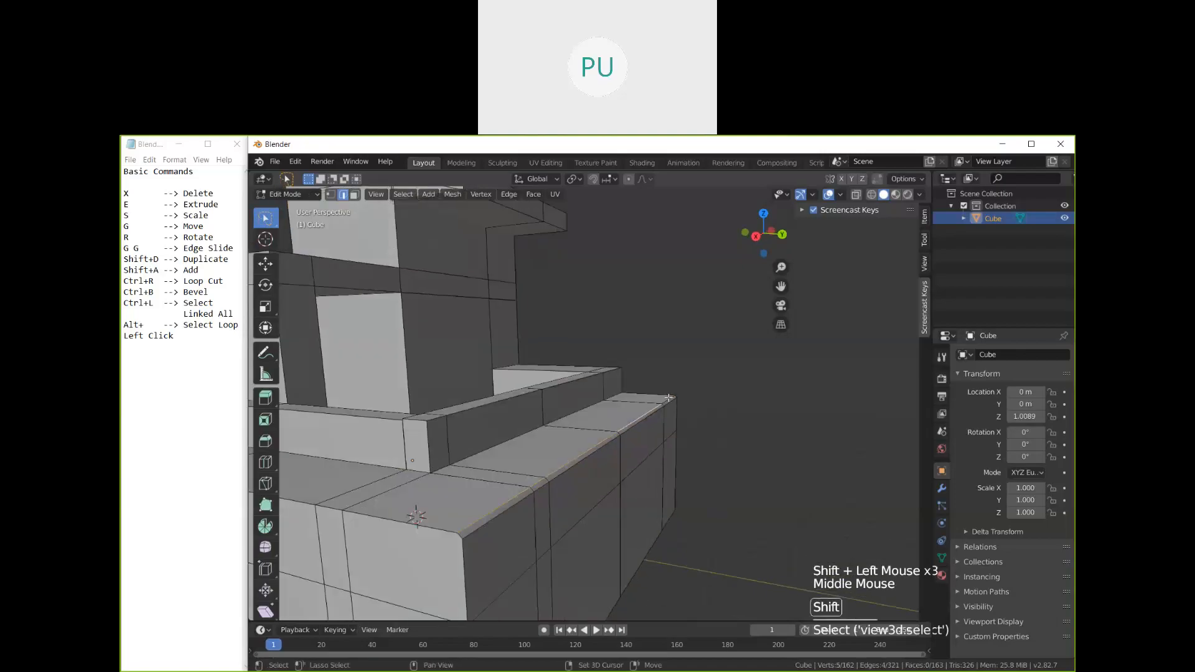
pyautogui.keyDown('shift'); pyautogui.click(668, 398); pyautogui.keyUp('shift')
pyautogui.click(540, 482)
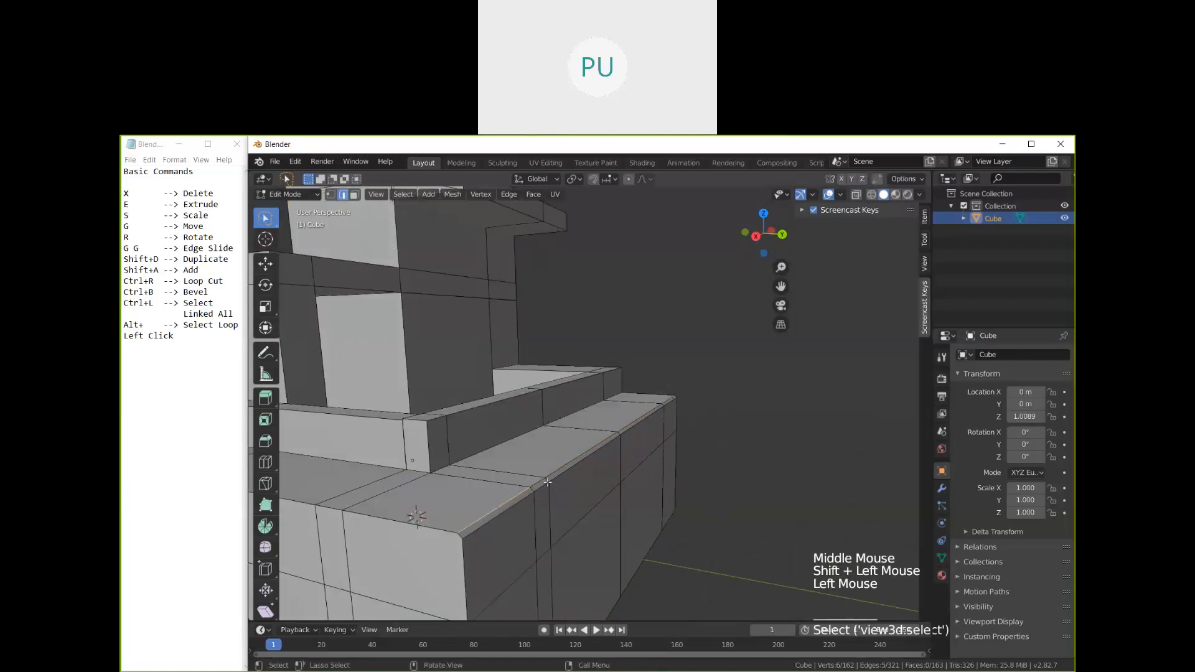
pyautogui.keyDown('shift'); pyautogui.click(573, 461); pyautogui.keyUp('shift')
pyautogui.keyDown('shift'); pyautogui.click(585, 450); pyautogui.keyUp('shift')
pyautogui.keyDown('shift'); pyautogui.click(641, 416); pyautogui.keyUp('shift')
pyautogui.keyDown('shift'); pyautogui.click(667, 400); pyautogui.keyUp('shift')
pyautogui.moveTo(656, 516); pyautogui.dragTo(604, 522, button='middle')
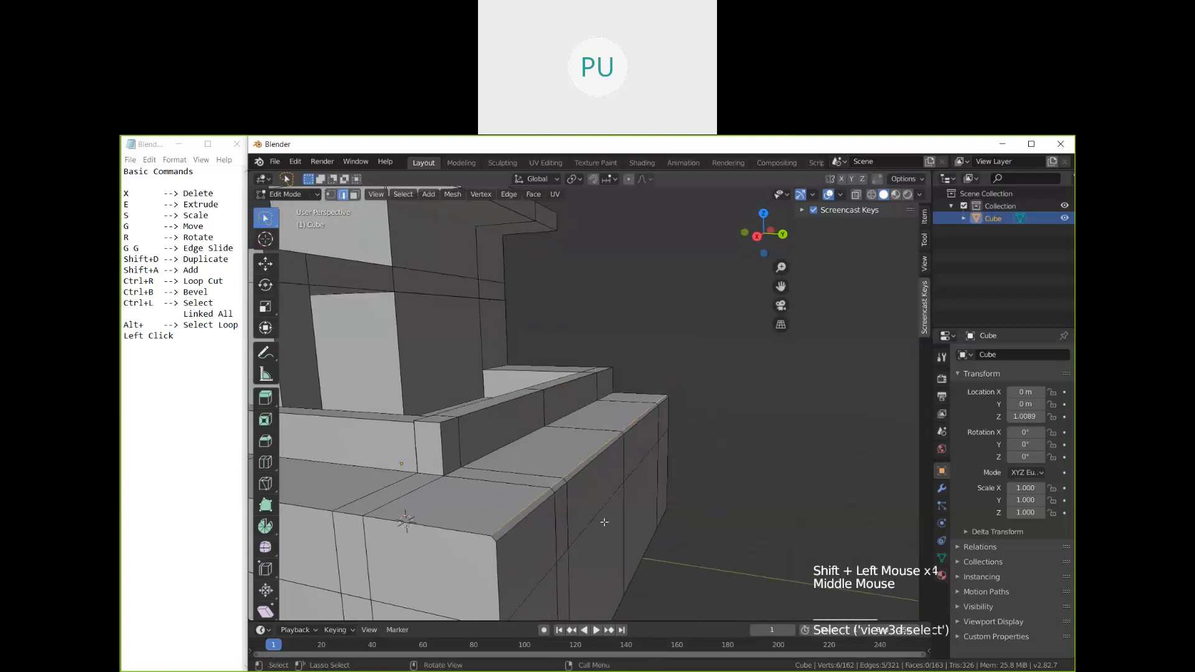
pyautogui.hotkey('ctrl', 'b')
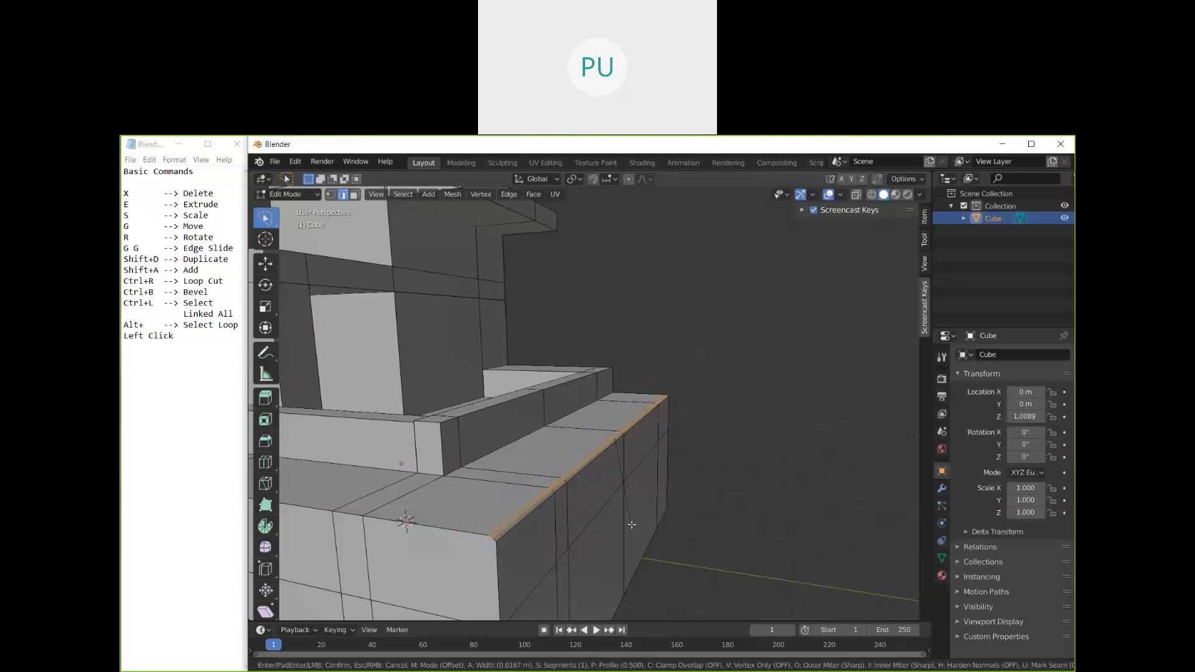
pyautogui.click(632, 525)
# Step: Loop-select the lower boundary edges of the base's +Y bevel and bevel them slightly to round the edge further
pyautogui.moveTo(616, 526); pyautogui.dragTo(652, 517, button='middle')
pyautogui.scroll(2, 626, 520)
pyautogui.click(498, 467)
pyautogui.moveTo(497, 467); pyautogui.dragTo(466, 459, button='middle')
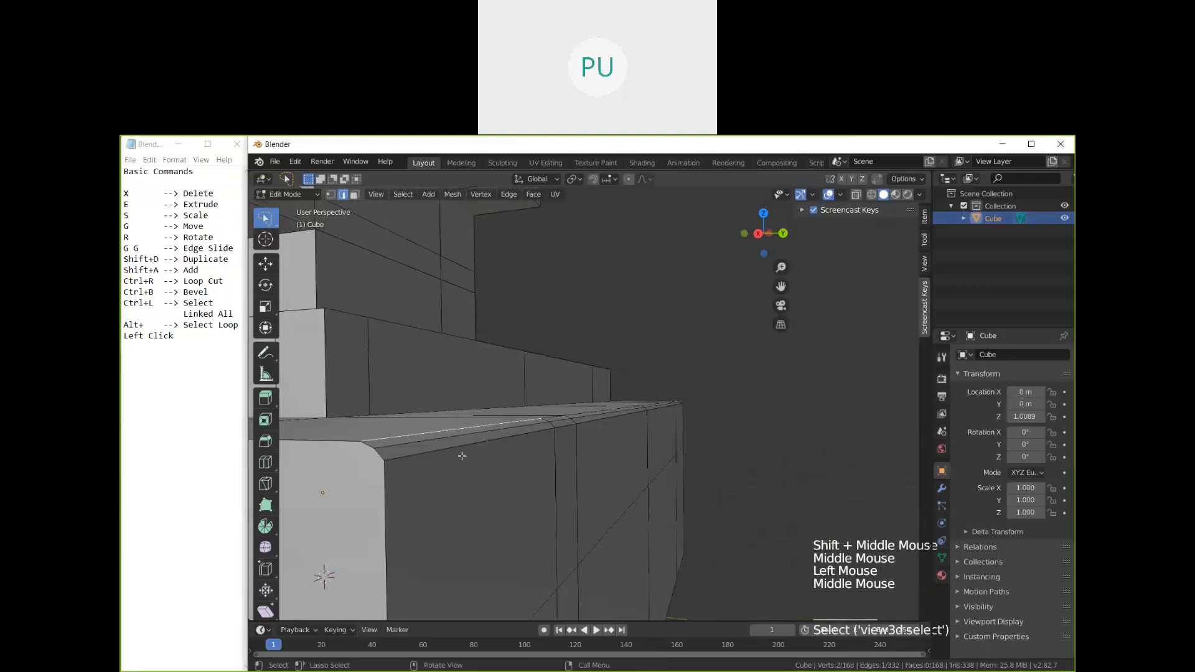
pyautogui.click(463, 453)
pyautogui.keyDown('alt'); pyautogui.click(575, 424); pyautogui.keyUp('alt')
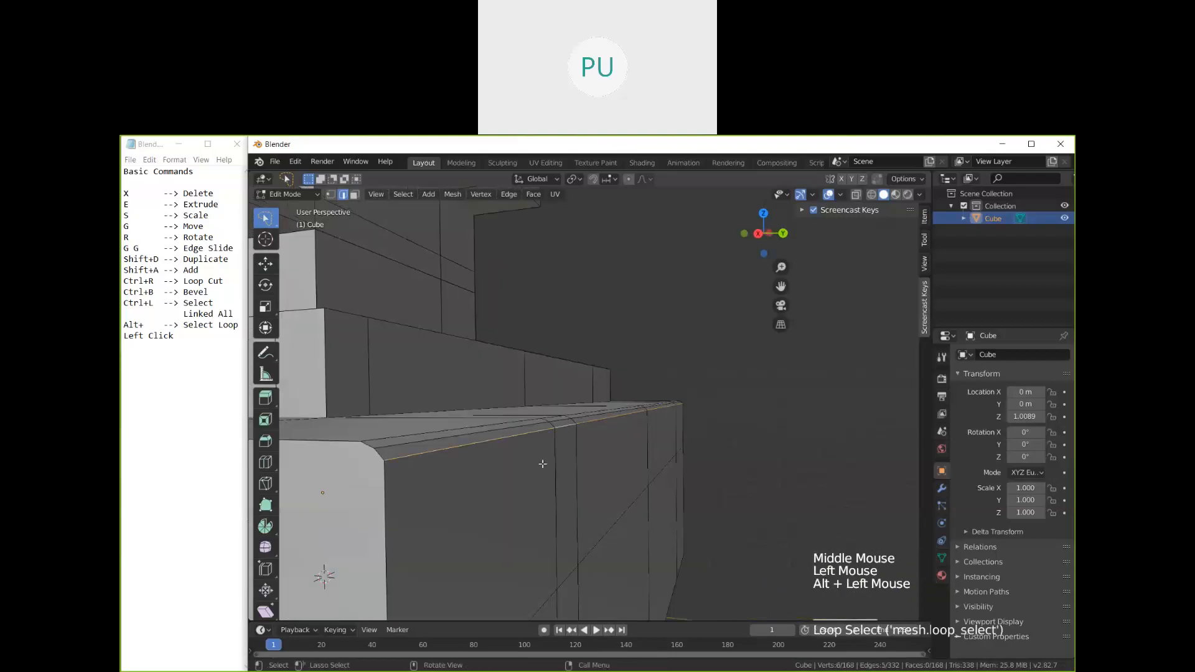
pyautogui.moveTo(575, 424); pyautogui.dragTo(615, 501, button='middle')
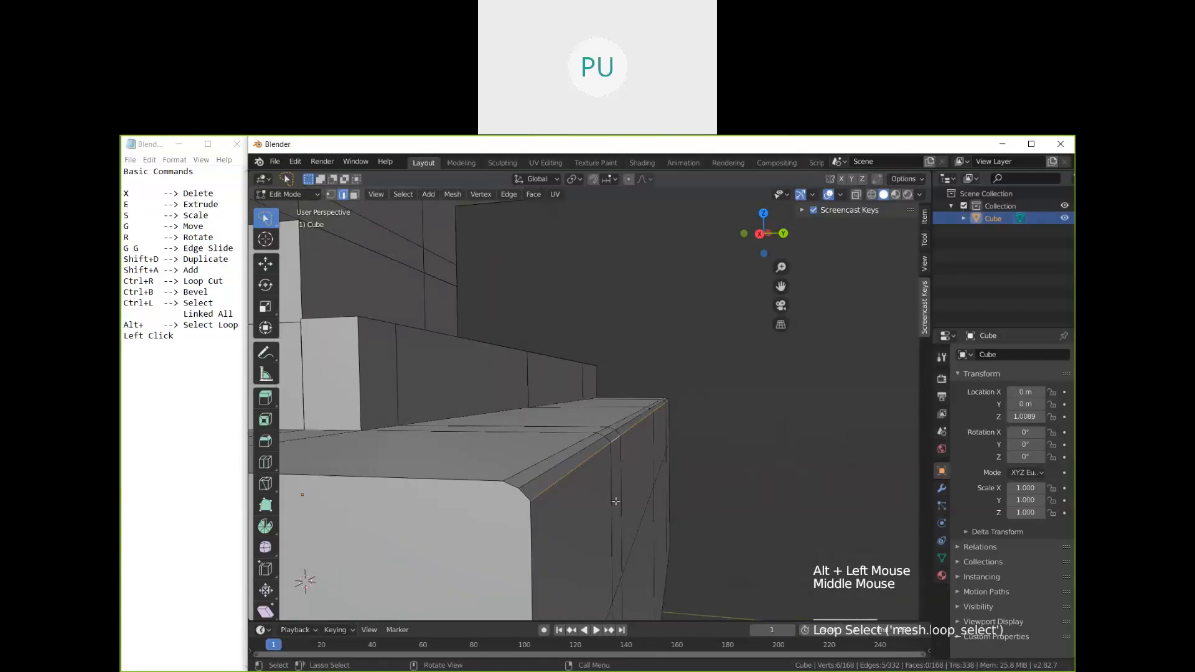
pyautogui.hotkey('ctrl', 'b')
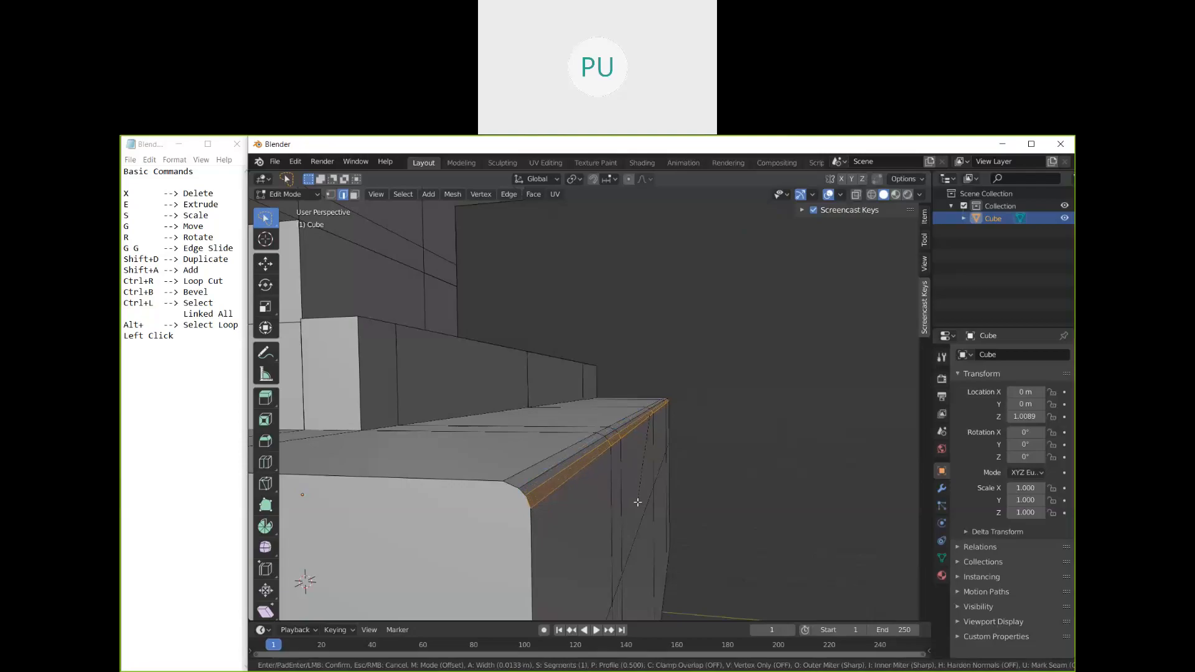
pyautogui.click(687, 502)
# Step: Switch to Object Mode and examine the rounded +Y edge close up and the whole structure from several sides
pyautogui.press('Tab')
pyautogui.moveTo(687, 503); pyautogui.dragTo(649, 512, button='middle')
pyautogui.scroll(-2, 668, 502)
pyautogui.scroll(1, 648, 507)
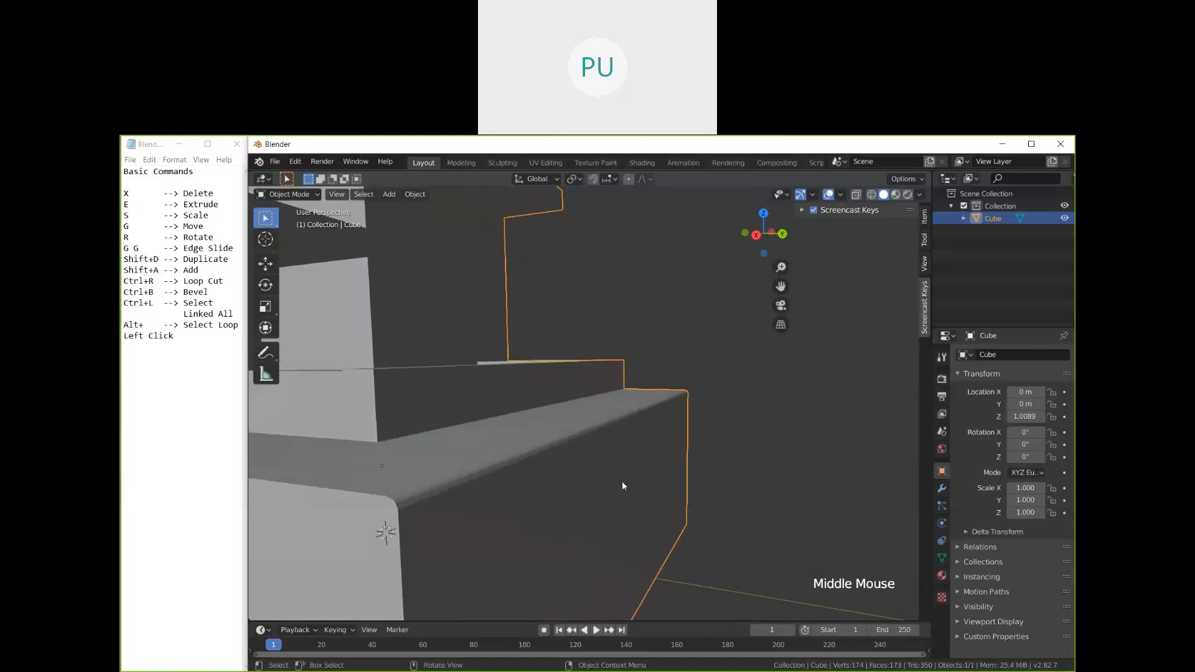
pyautogui.moveTo(515, 462); pyautogui.dragTo(608, 494, button='middle')
pyautogui.scroll(-1, 472, 512)
pyautogui.scroll(-1, 608, 540)
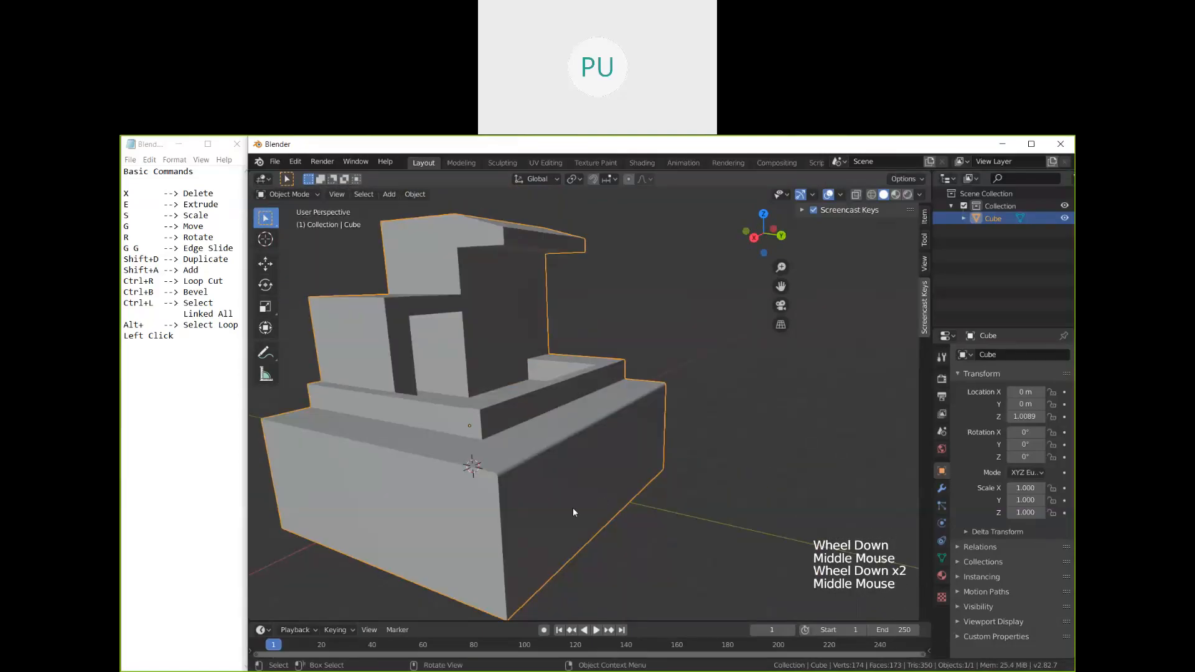
pyautogui.keyDown('shift'); pyautogui.moveTo(572, 507); pyautogui.dragTo(660, 566, button='middle'); pyautogui.keyUp('shift')
pyautogui.moveTo(660, 566); pyautogui.dragTo(549, 569, button='middle')
pyautogui.moveTo(394, 548); pyautogui.dragTo(592, 497, button='middle')
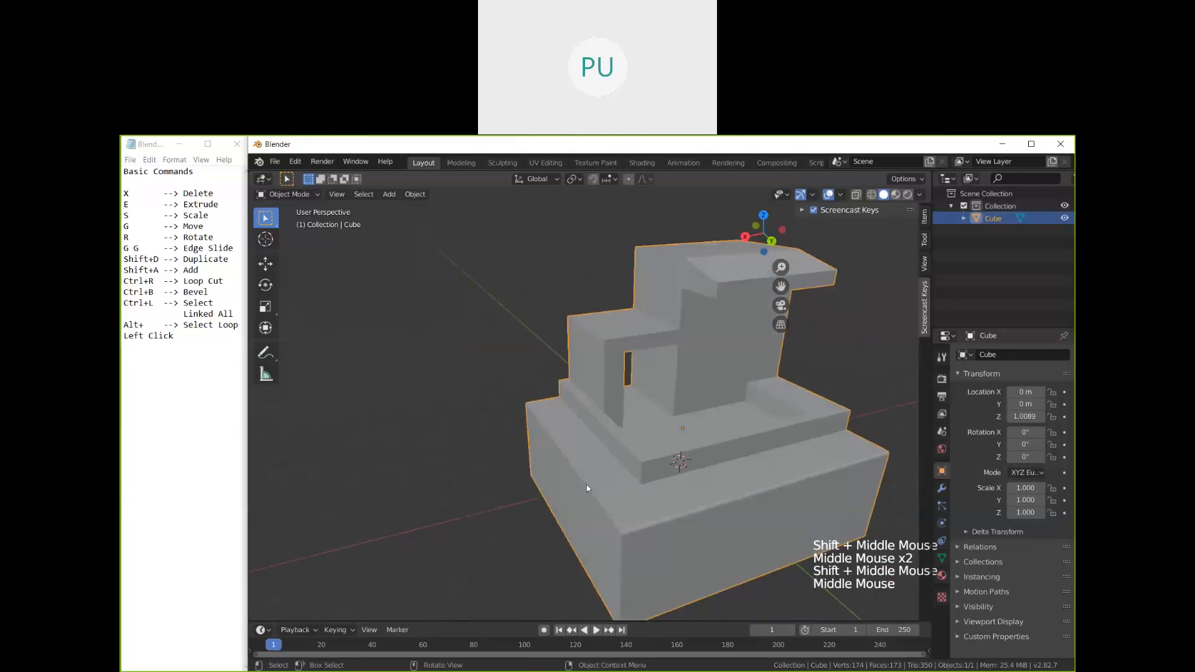
pyautogui.scroll(1, 593, 496)
# Step: In Edit Mode, loop-select the base's outer top edges along the +X side and bevel them about 0.07 m
pyautogui.press('Tab')
pyautogui.click(607, 524)
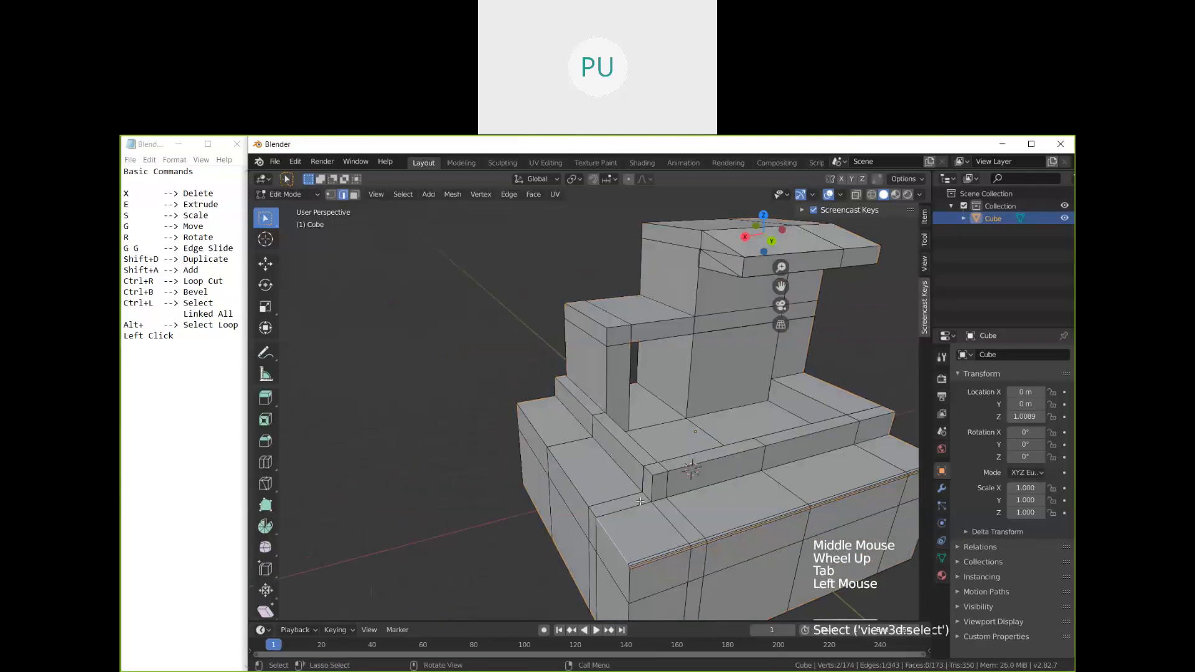
pyautogui.keyDown('alt'); pyautogui.click(582, 520); pyautogui.keyUp('alt')
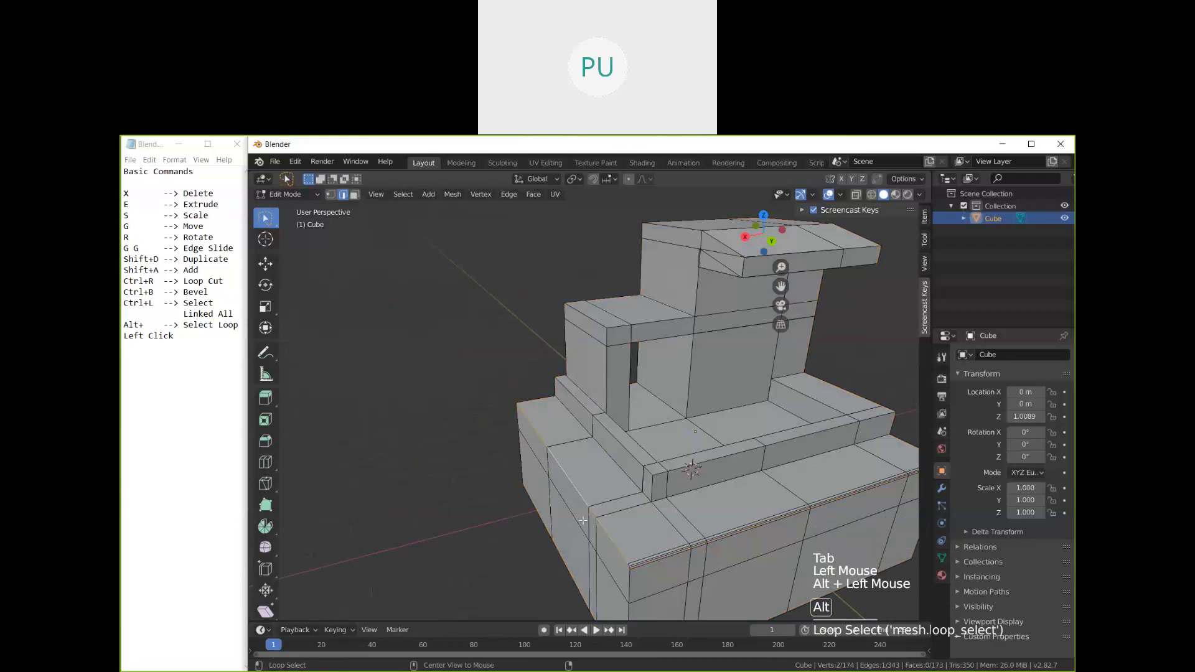
pyautogui.moveTo(582, 520); pyautogui.dragTo(722, 489, button='middle')
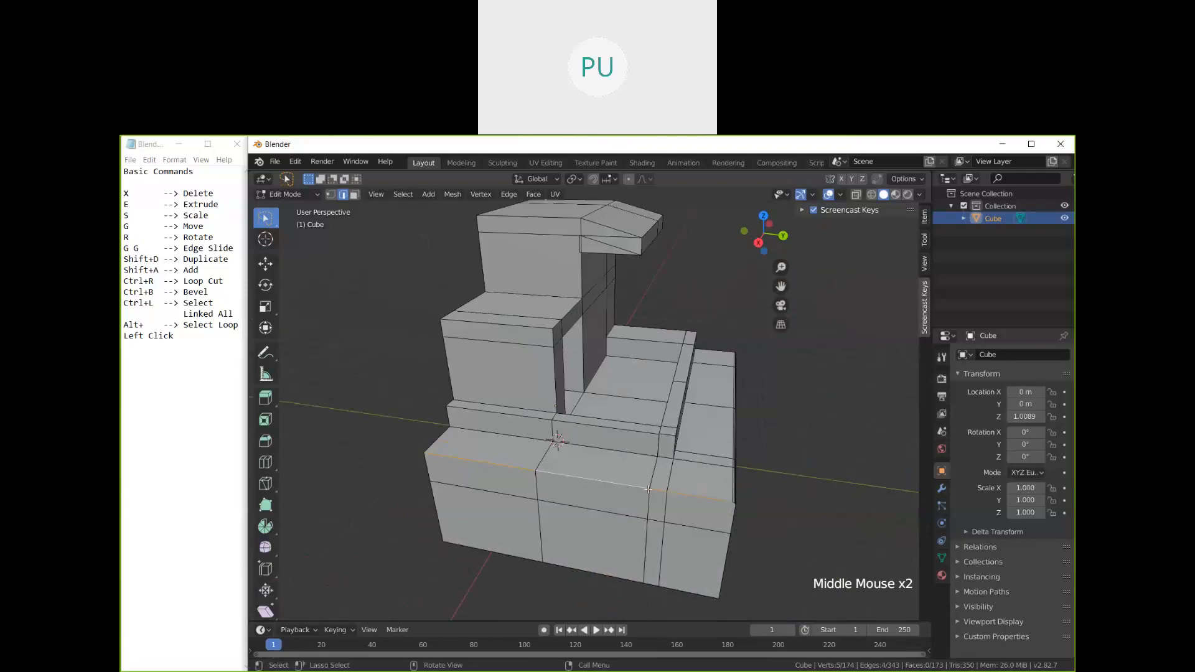
pyautogui.moveTo(459, 460); pyautogui.dragTo(581, 489, button='middle')
pyautogui.hotkey('ctrl', 'b')
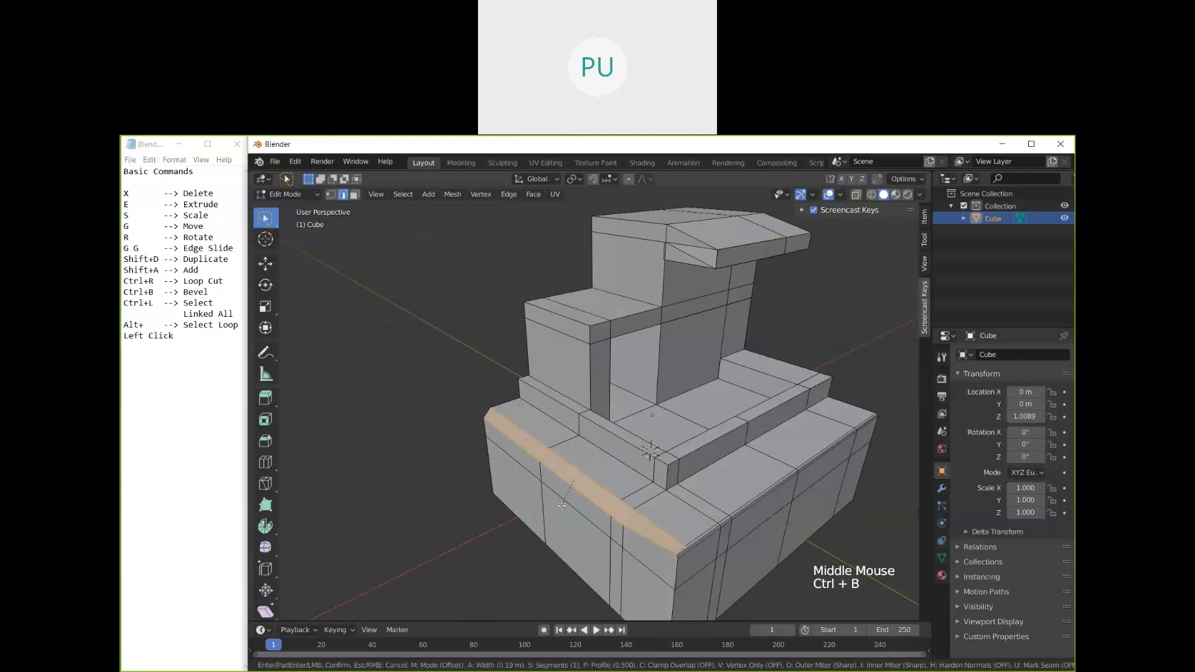
pyautogui.click(580, 499)
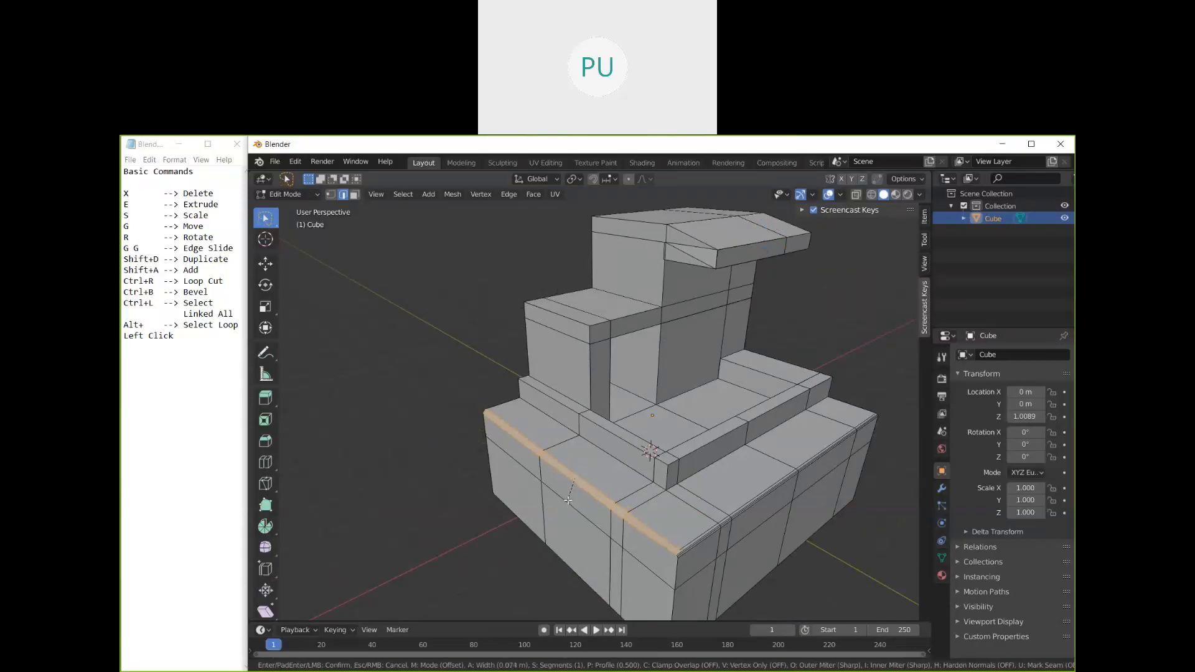
# Step: Loop-select one boundary edge row of the base's new +X bevel and bevel it about 0.05 m
pyautogui.keyDown('alt'); pyautogui.click(548, 472); pyautogui.keyUp('alt')
pyautogui.hotkey('ctrl', 'b')
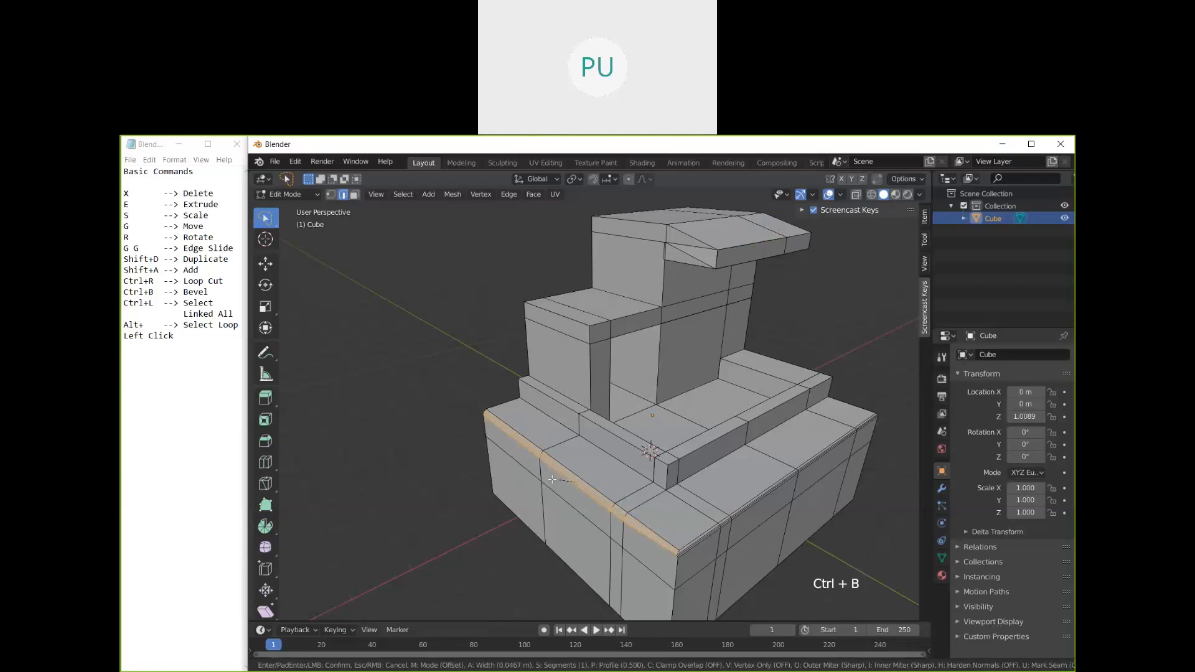
pyautogui.click(554, 478)
# Step: Select the parapet's outer top edges along the +X and +Y sides, completing the row at the corners, and bevel them together
pyautogui.moveTo(554, 478); pyautogui.dragTo(656, 489, button='middle')
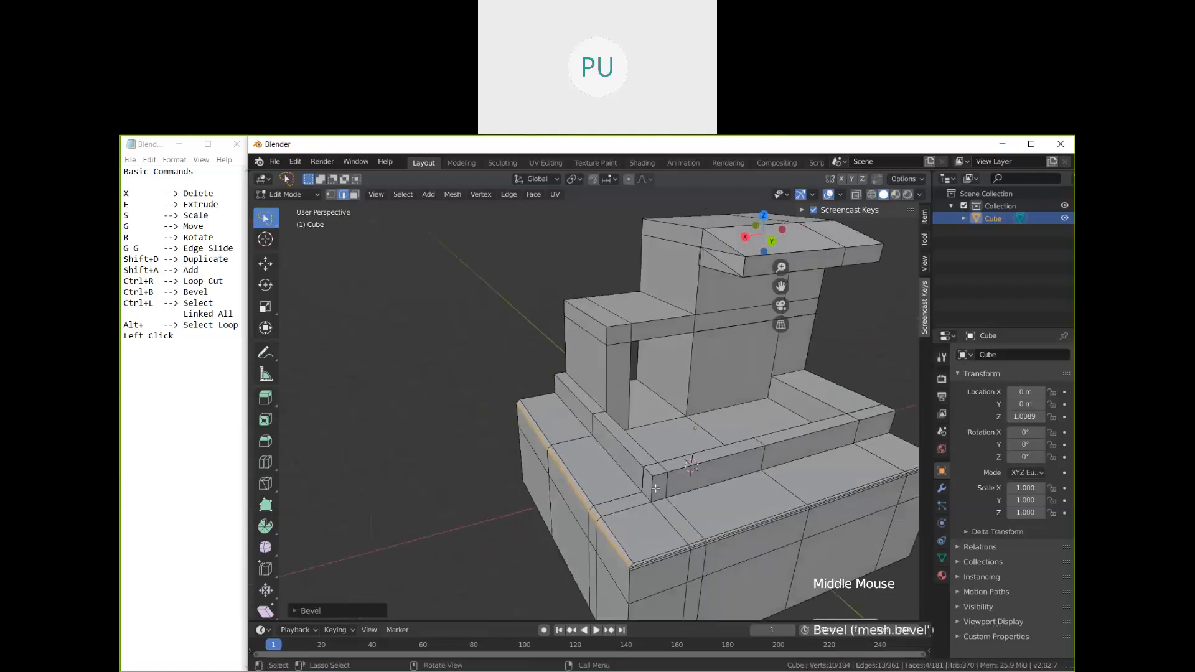
pyautogui.click(727, 466)
pyautogui.click(618, 440)
pyautogui.keyDown('shift'); pyautogui.click(588, 395); pyautogui.keyUp('shift')
pyautogui.click(625, 447)
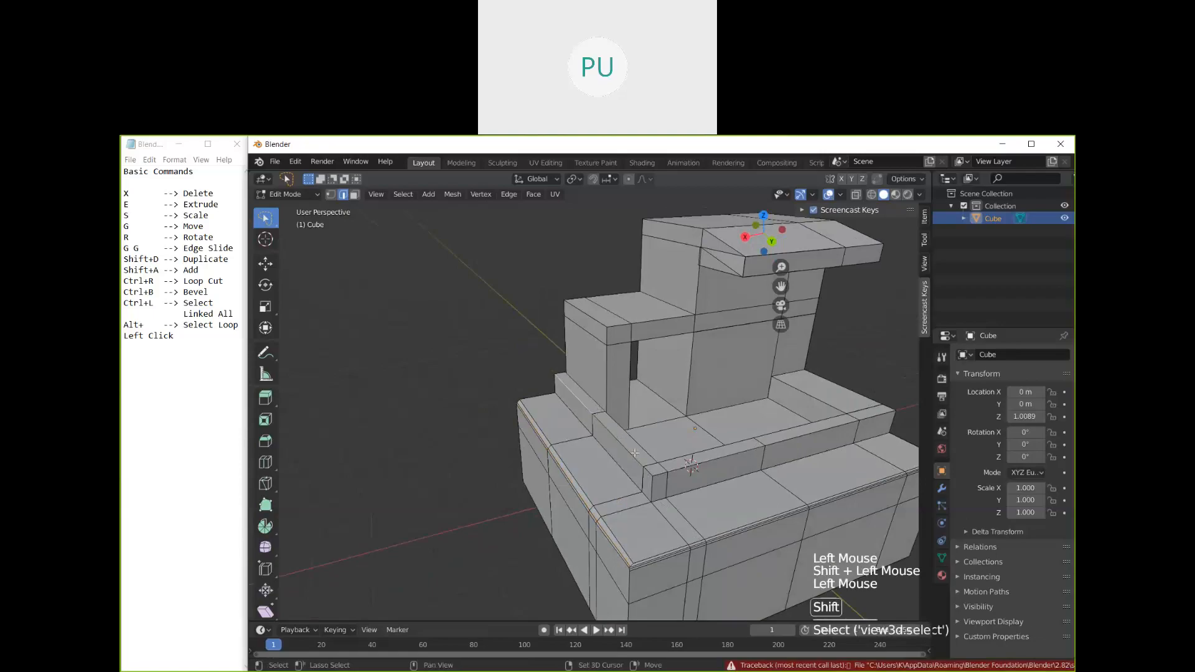
pyautogui.keyDown('alt'); pyautogui.click(630, 445); pyautogui.keyUp('alt')
pyautogui.keyDown('alt'); pyautogui.keyDown('shift'); pyautogui.click(670, 470); pyautogui.keyUp('shift'); pyautogui.keyUp('alt')
pyautogui.moveTo(671, 467); pyautogui.dragTo(707, 490, button='middle')
pyautogui.keyDown('shift'); pyautogui.click(672, 471); pyautogui.keyUp('shift')
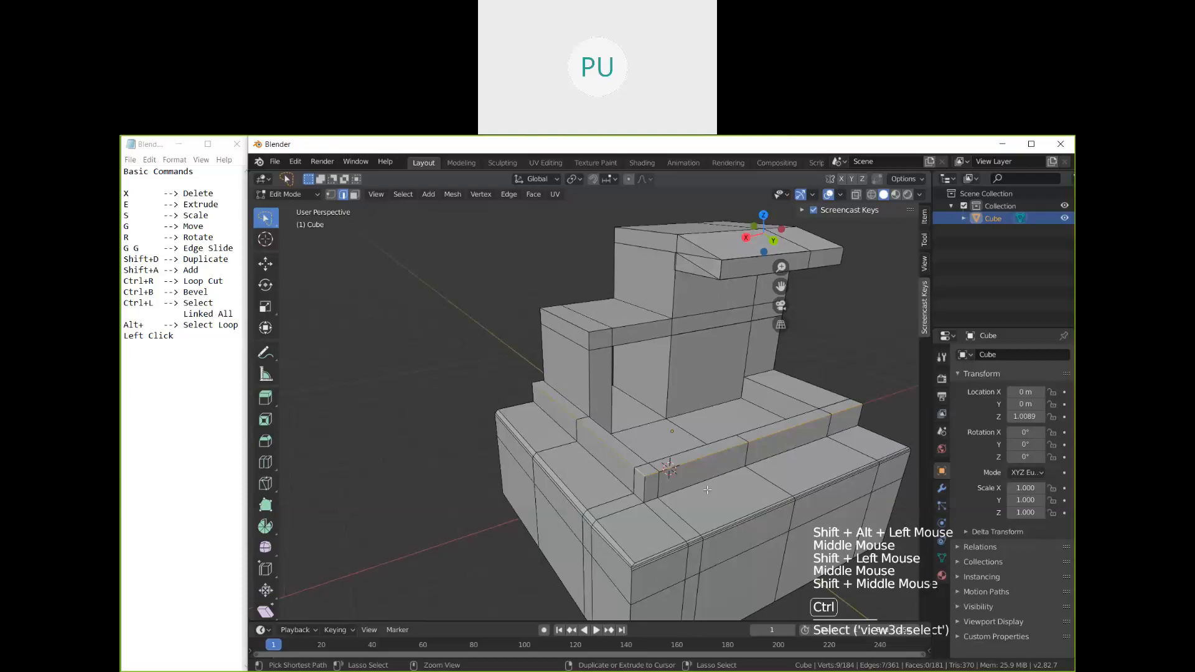
pyautogui.hotkey('ctrl', 'b')
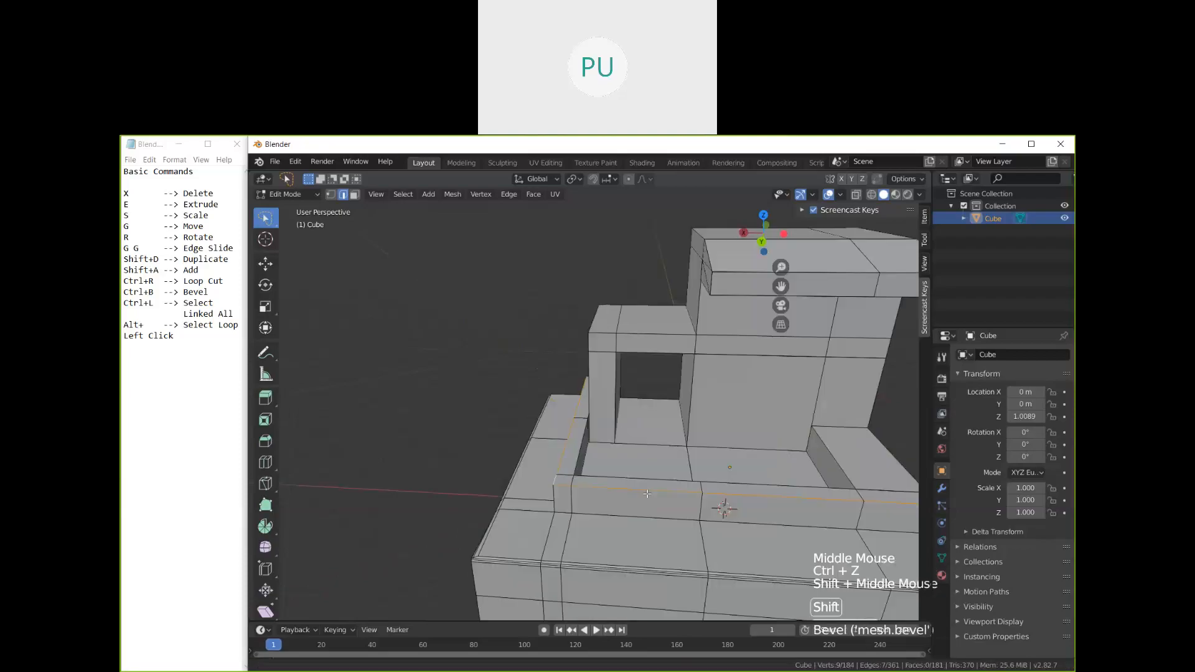
pyautogui.moveTo(647, 494); pyautogui.dragTo(622, 501, button='middle')
pyautogui.keyDown('shift'); pyautogui.click(685, 541); pyautogui.keyUp('shift')
pyautogui.keyDown('shift'); pyautogui.click(707, 512); pyautogui.keyUp('shift')
pyautogui.hotkey('ctrl', 'b')
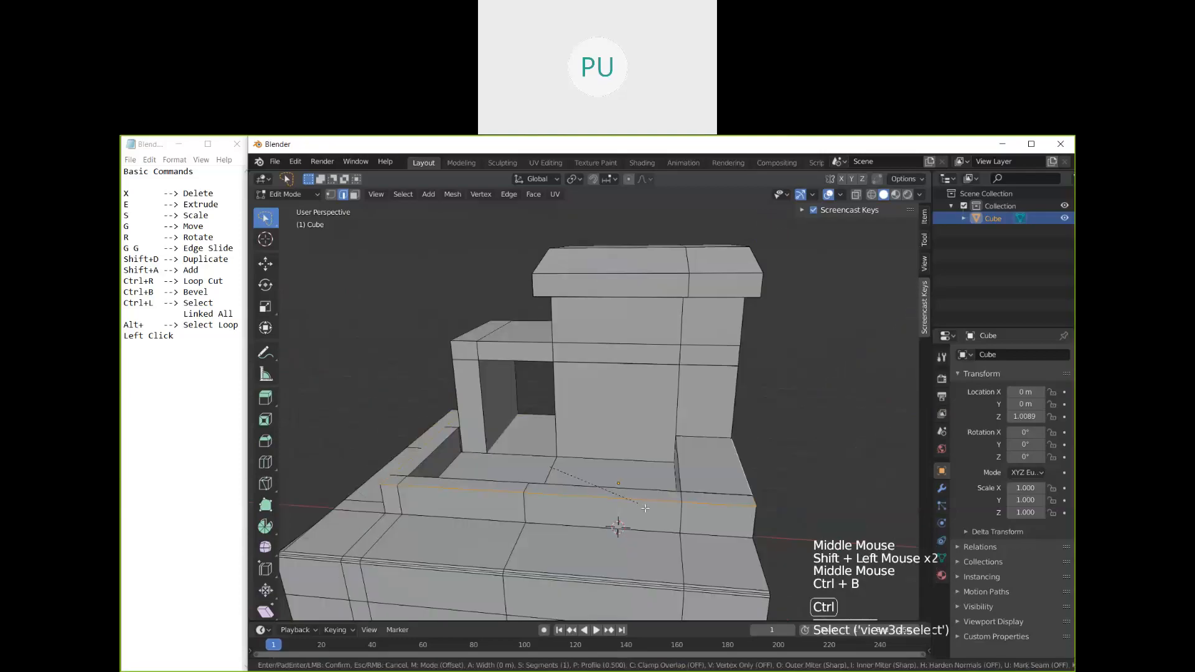
pyautogui.click(745, 500)
# Step: Loop-select a boundary edge row of the parapet's new bevel on both sides, add the missing end edge, and bevel the row again
pyautogui.moveTo(746, 499); pyautogui.dragTo(729, 496, button='middle')
pyautogui.press('space')
pyautogui.press('space')
pyautogui.keyDown('alt'); pyautogui.click(730, 496); pyautogui.keyUp('alt')
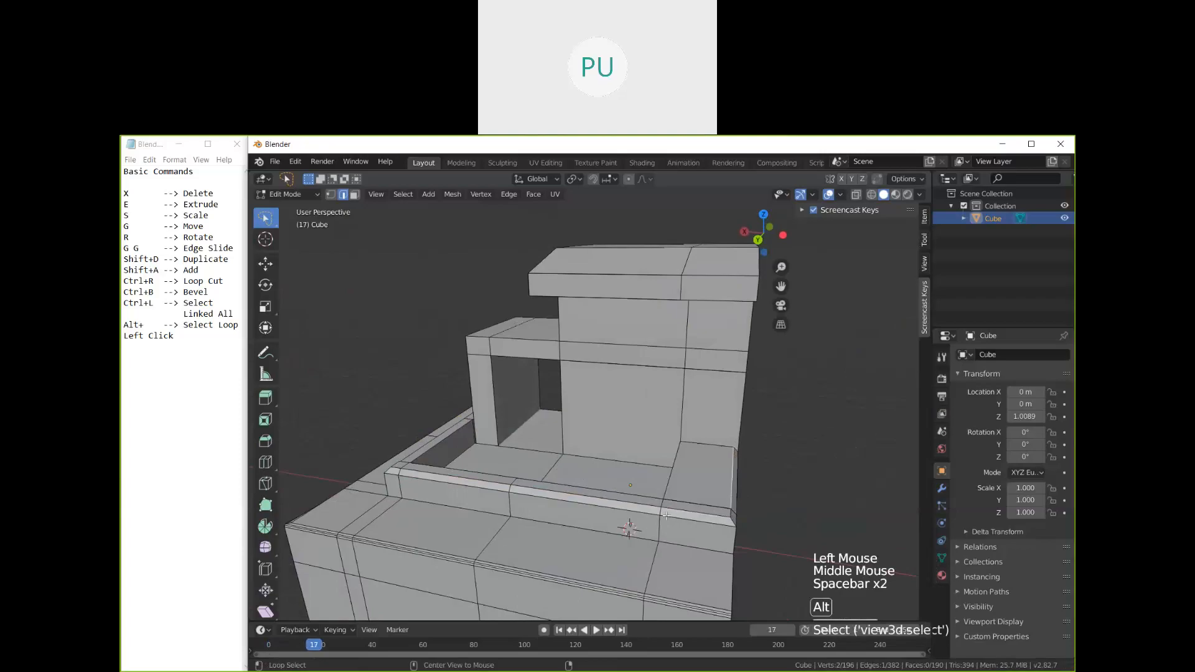
pyautogui.keyDown('alt'); pyautogui.click(656, 511); pyautogui.keyUp('alt')
pyautogui.keyDown('alt'); pyautogui.click(720, 516); pyautogui.keyUp('alt')
pyautogui.moveTo(719, 516); pyautogui.dragTo(841, 516, button='middle')
pyautogui.keyDown('alt'); pyautogui.keyDown('shift'); pyautogui.click(671, 569); pyautogui.keyUp('shift'); pyautogui.keyUp('alt')
pyautogui.keyDown('alt'); pyautogui.keyDown('shift'); pyautogui.click(687, 565); pyautogui.keyUp('shift'); pyautogui.keyUp('alt')
pyautogui.keyDown('alt'); pyautogui.keyDown('shift'); pyautogui.middleClick(697, 562); pyautogui.keyUp('shift'); pyautogui.keyUp('alt')
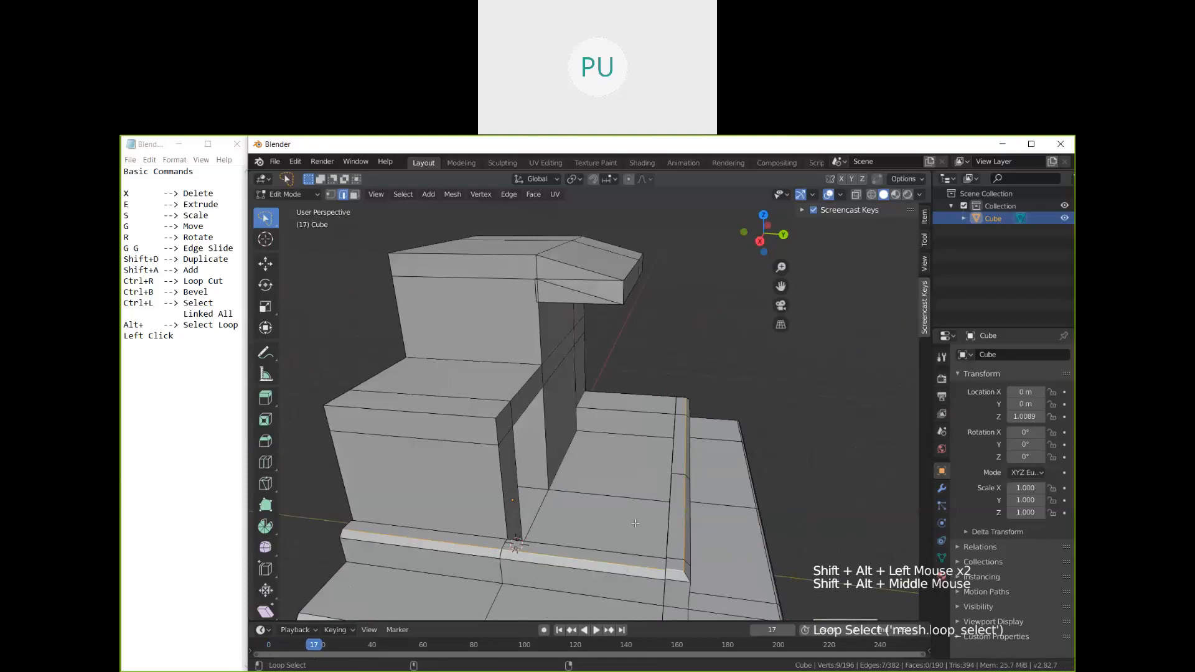
pyautogui.moveTo(712, 509); pyautogui.dragTo(615, 565, button='middle')
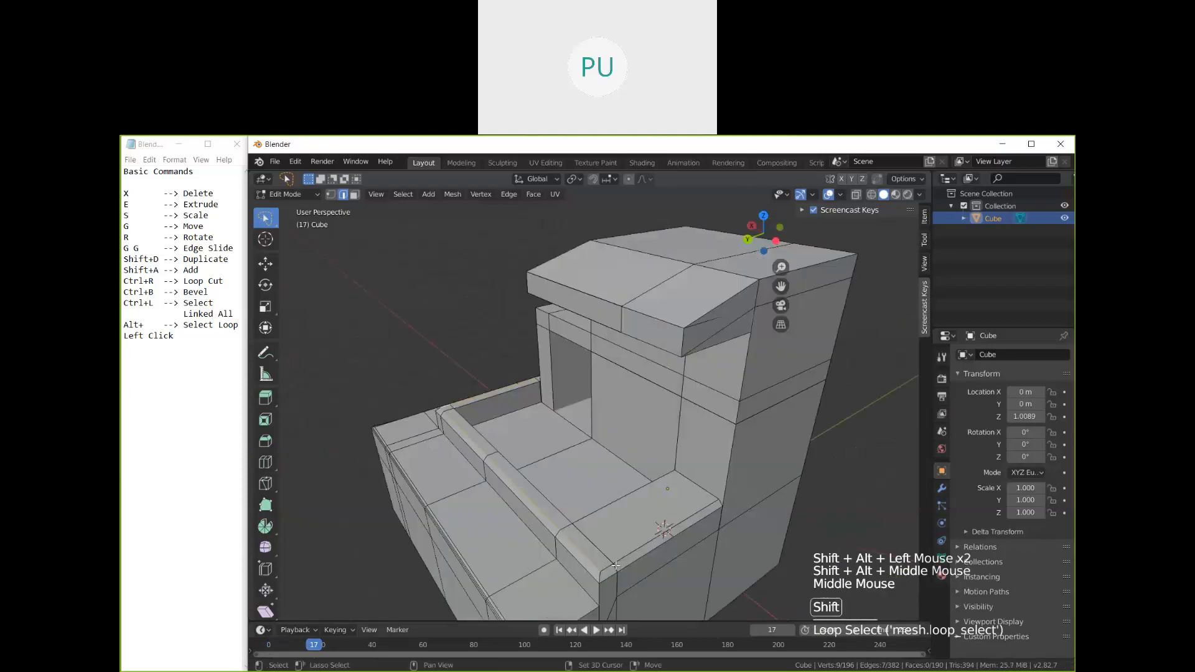
pyautogui.keyDown('shift'); pyautogui.click(615, 565); pyautogui.keyUp('shift')
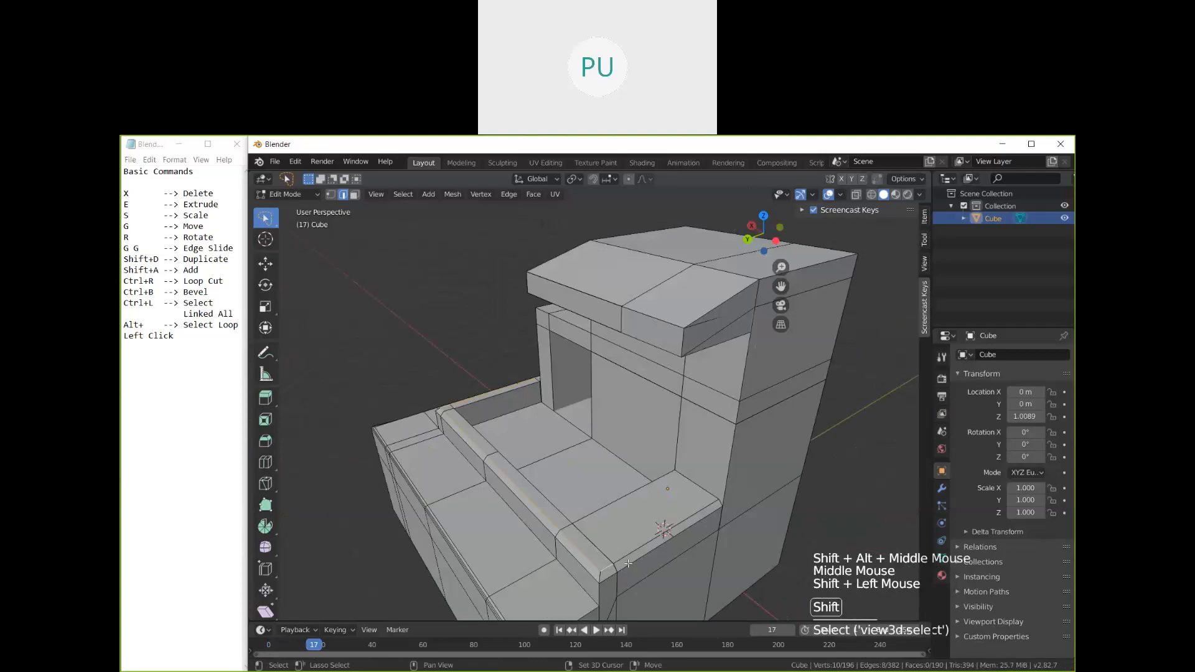
pyautogui.keyDown('shift'); pyautogui.click(666, 492); pyautogui.keyUp('shift')
pyautogui.hotkey('ctrl', 'b')
# Step: In Edit Mode, select the base's vertical edges at the +X/+Y corner and bevel them about 0.07 m
pyautogui.press('Tab')
pyautogui.moveTo(678, 495); pyautogui.dragTo(671, 526, button='middle')
pyautogui.scroll(-2, 728, 509)
pyautogui.moveTo(670, 526); pyautogui.dragTo(627, 532, button='middle')
pyautogui.scroll(1, 662, 540)
pyautogui.press('Tab')
pyautogui.click(557, 591)
pyautogui.keyDown('shift'); pyautogui.click(557, 591); pyautogui.keyUp('shift')
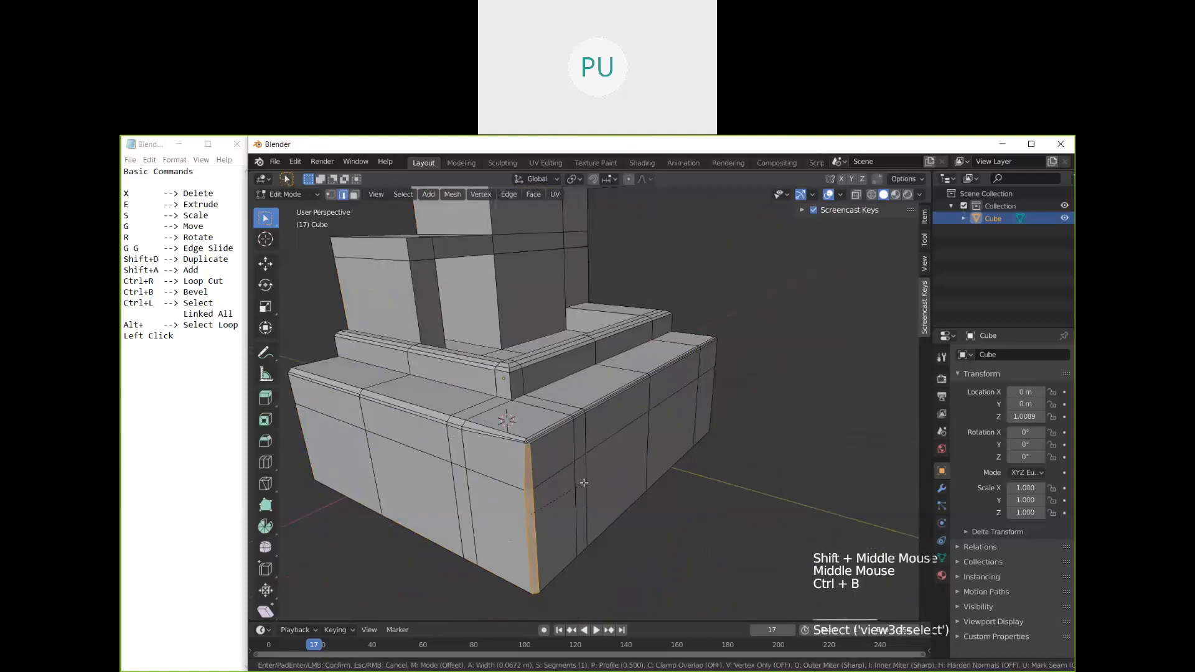
pyautogui.click(580, 483)
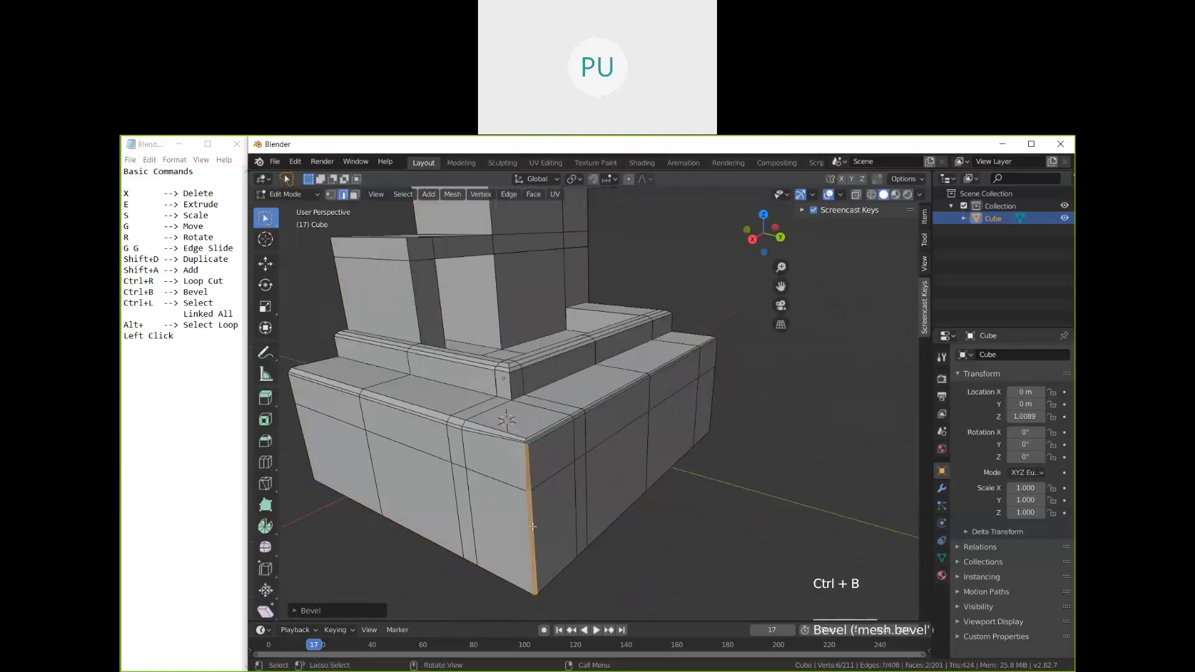
# Step: Try a second bevel on one vertical boundary of the +X/+Y corner bevel, and undo it
pyautogui.click(580, 498)
pyautogui.keyDown('shift'); pyautogui.click(578, 511); pyautogui.keyUp('shift')
pyautogui.hotkey('ctrl', 'b')
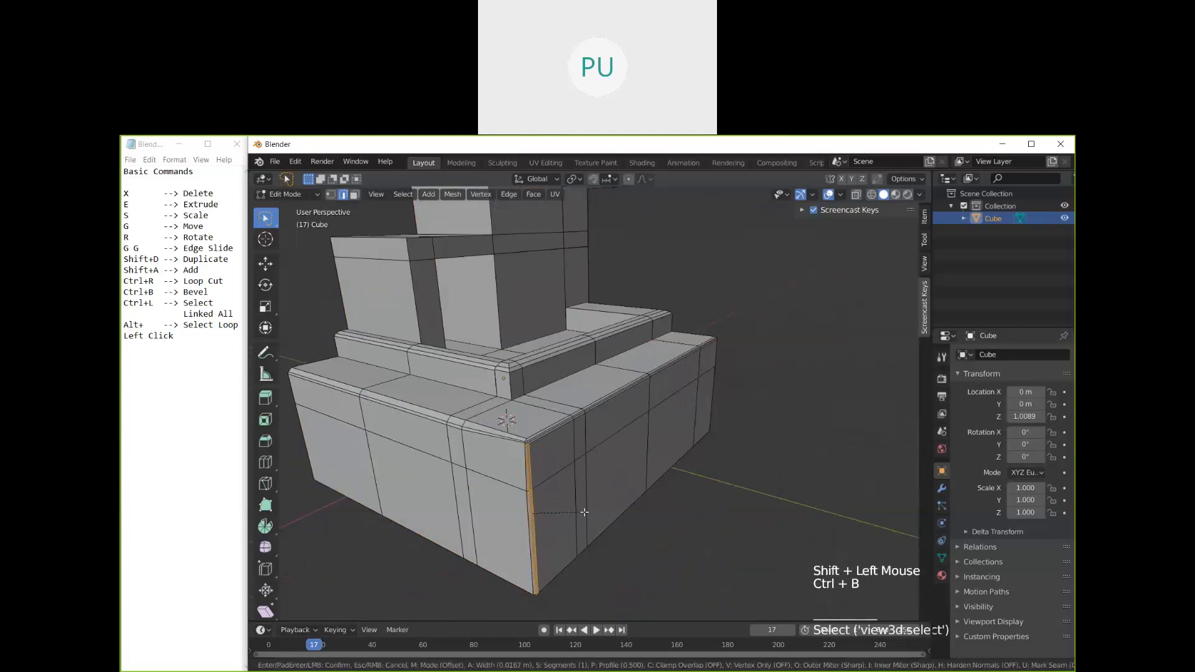
pyautogui.press('Tab')
pyautogui.moveTo(584, 512); pyautogui.dragTo(545, 467, button='middle')
pyautogui.hotkey('ctrl', 'z')
pyautogui.hotkey('ctrl', 'z')
pyautogui.hotkey('ctrl', 'z')
pyautogui.hotkey('ctrl', 'z')
# Step: Select both segments of one vertical boundary of the base's +X/+Y corner bevel and bevel them again
pyautogui.click(524, 428)
pyautogui.keyDown('shift'); pyautogui.click(530, 383); pyautogui.keyUp('shift')
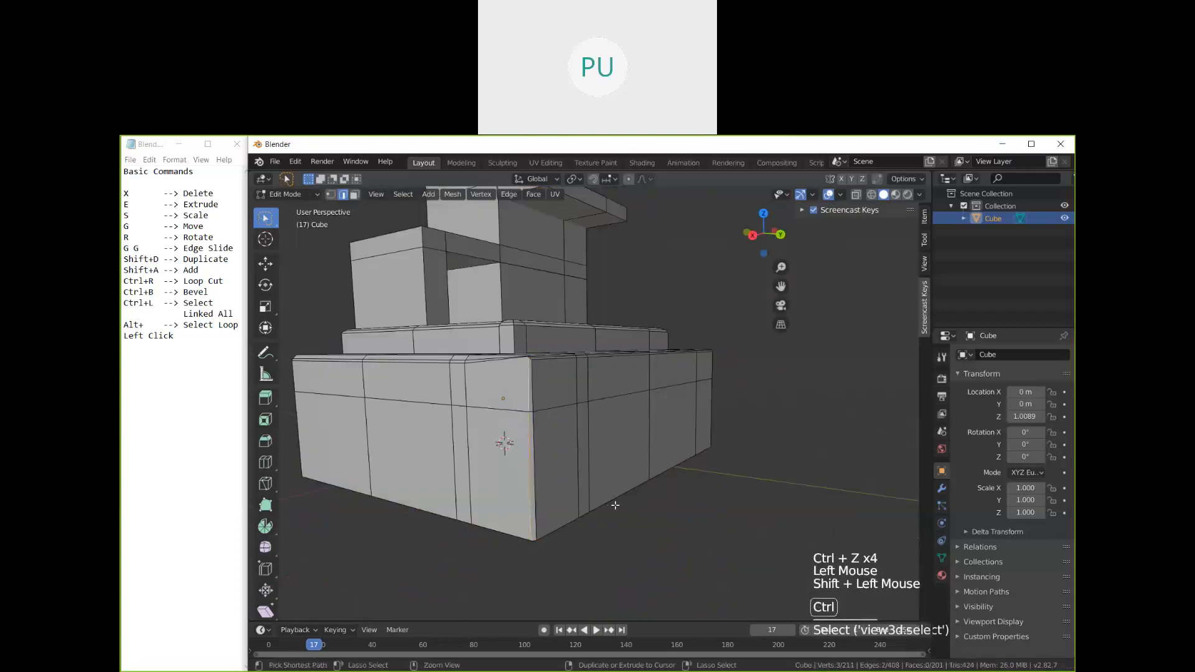
pyautogui.hotkey('ctrl', 'b')
pyautogui.click(621, 508)
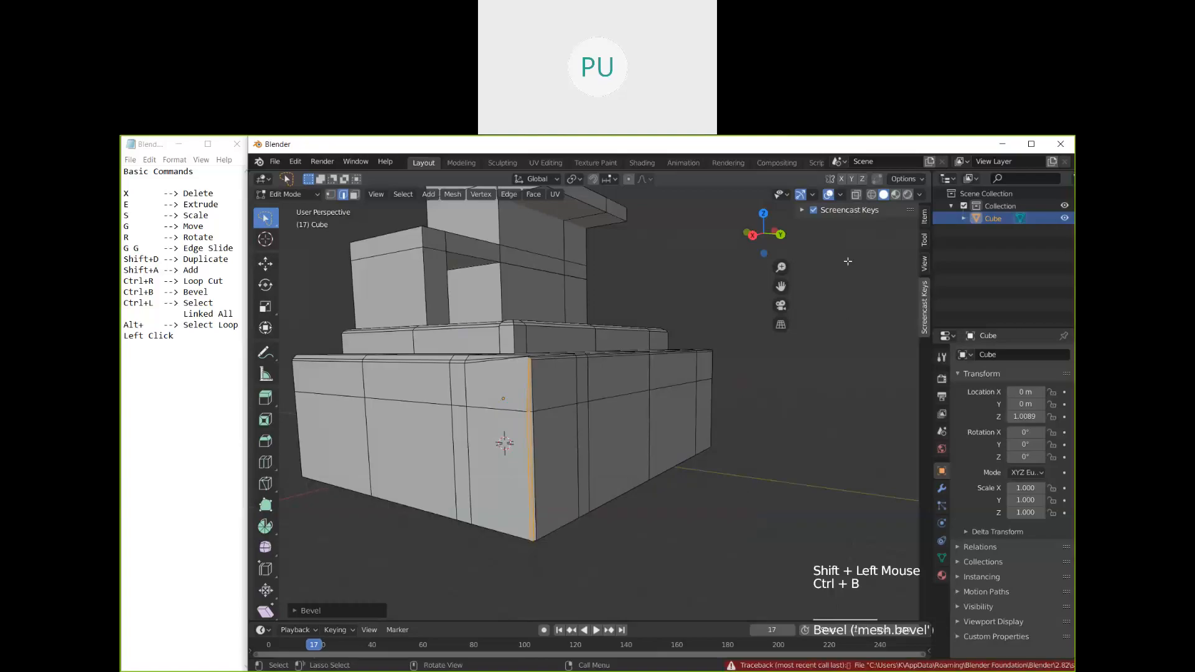
# Step: Select the base's two vertical edge segments at the +X/-Y corner and bevel them together
pyautogui.press('Tab')
pyautogui.moveTo(591, 435); pyautogui.dragTo(685, 463, button='middle')
pyautogui.press('Tab')
pyautogui.click(438, 436)
pyautogui.keyDown('shift'); pyautogui.click(450, 529); pyautogui.keyUp('shift')
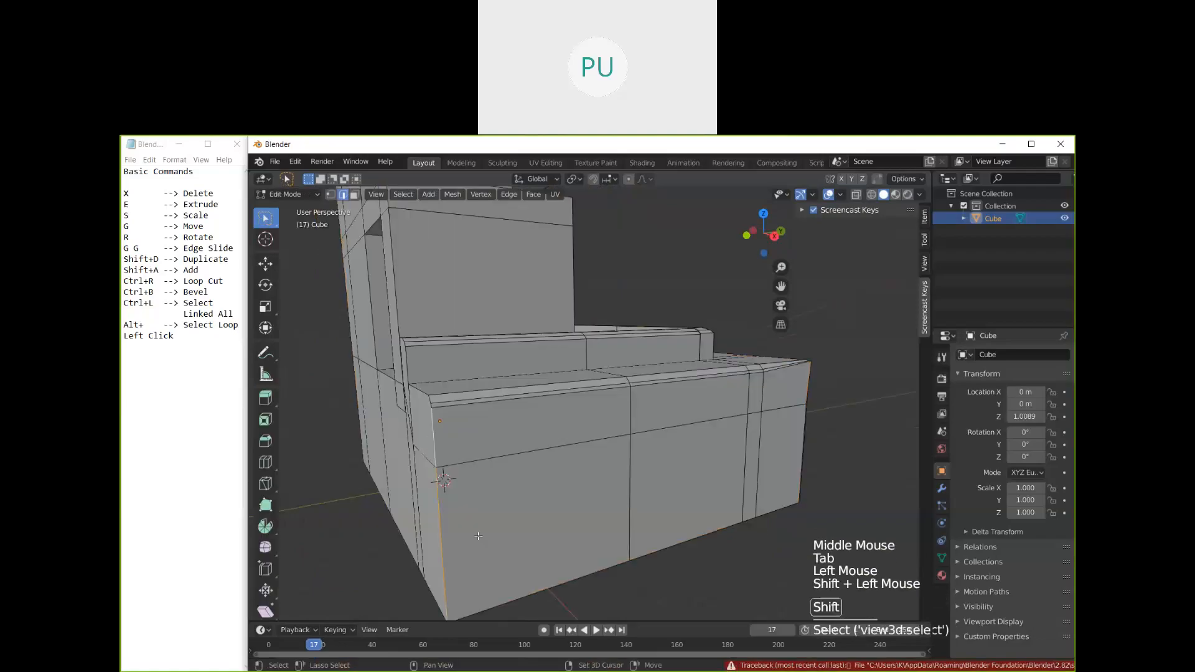
pyautogui.moveTo(479, 536); pyautogui.dragTo(572, 526, button='middle')
pyautogui.hotkey('ctrl', 'b')
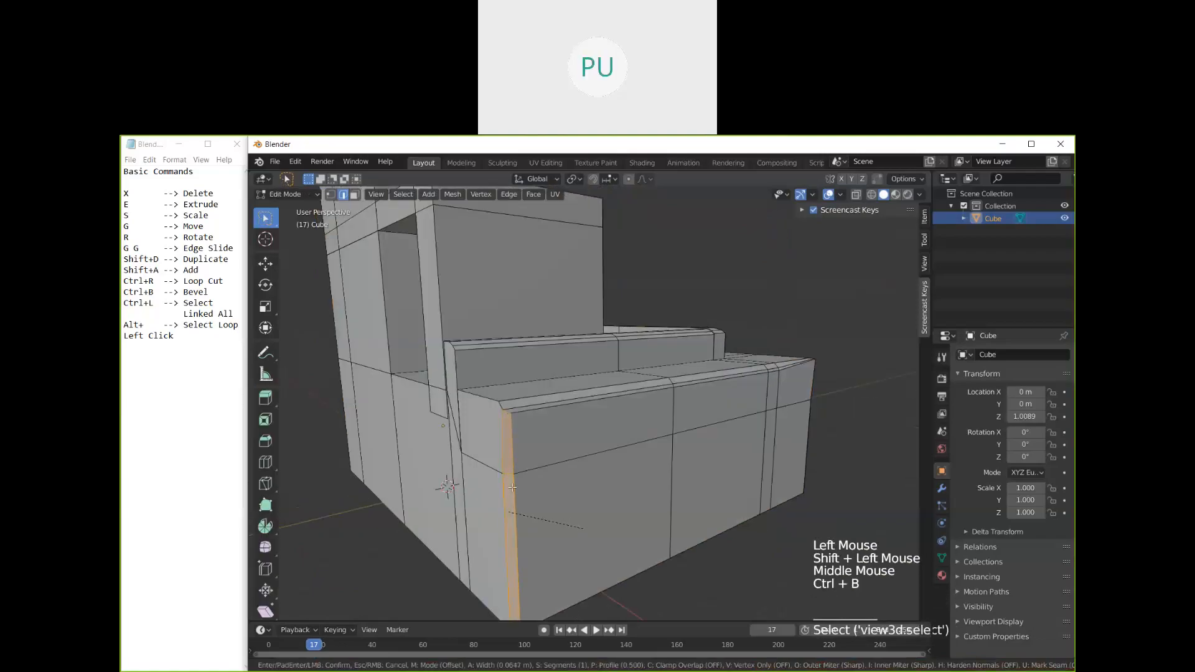
pyautogui.press('Tab')
# Step: In Edit Mode, select the base's vertical edge segments at the -X/+Y corner and bevel them
pyautogui.moveTo(622, 504); pyautogui.dragTo(628, 459, button='middle')
pyautogui.press('Tab')
pyautogui.click(629, 459)
pyautogui.click(630, 464)
pyautogui.keyDown('shift'); pyautogui.click(649, 515); pyautogui.keyUp('shift')
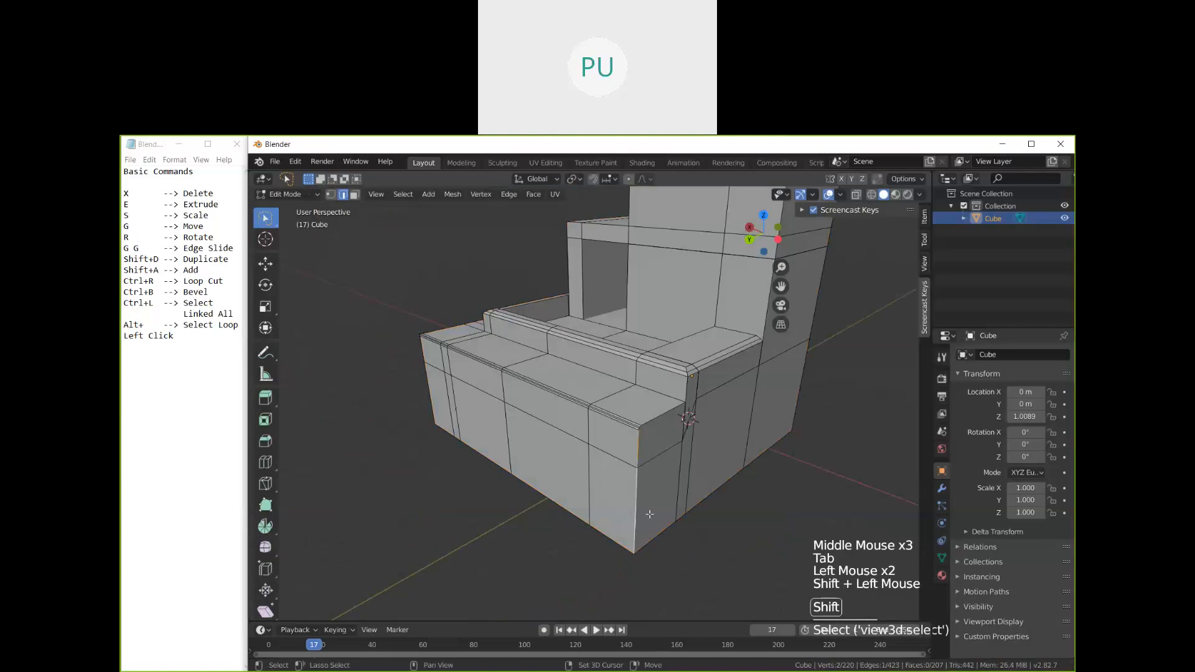
pyautogui.hotkey('ctrl', 'b')
# Step: Select one vertical boundary of the new -X/+Y corner bevel and bevel it again by about 0.03 m
pyautogui.click(641, 480)
pyautogui.keyDown('shift'); pyautogui.click(684, 476); pyautogui.keyUp('shift')
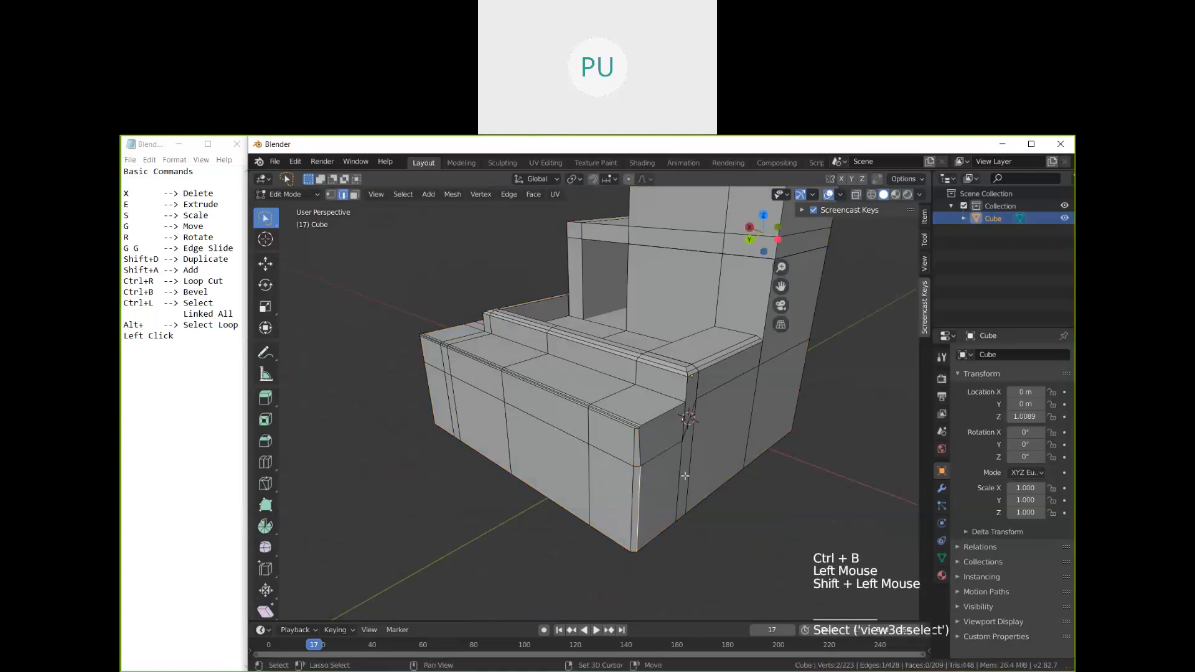
pyautogui.hotkey('ctrl', 'b')
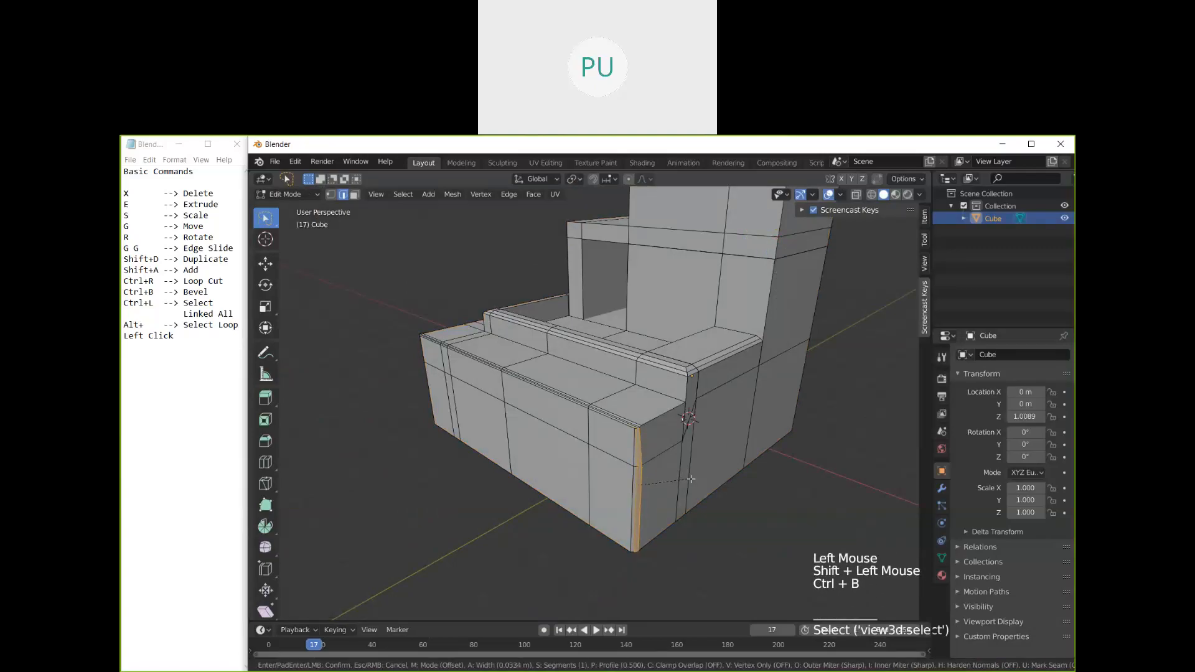
# Step: Leave Edit Mode and examine the beveled base corners and the tower roof from several sides
pyautogui.press('Tab')
pyautogui.moveTo(690, 490); pyautogui.dragTo(564, 466, button='middle')
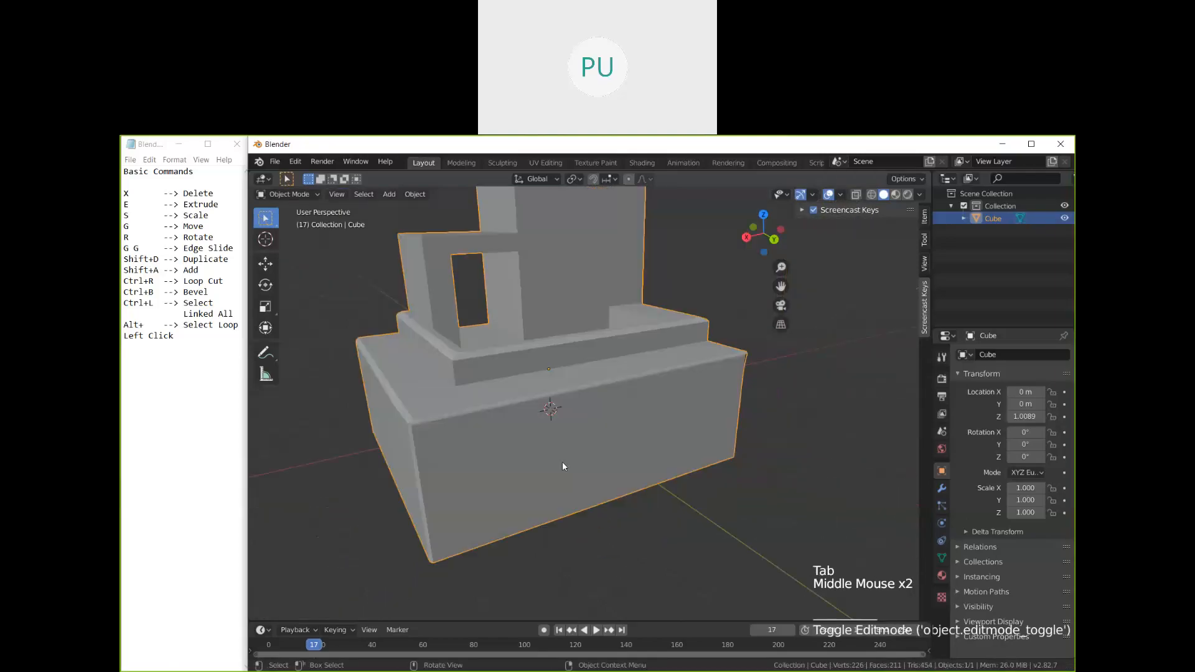
pyautogui.moveTo(547, 456); pyautogui.dragTo(629, 435, button='middle')
pyautogui.keyDown('shift'); pyautogui.moveTo(591, 423); pyautogui.dragTo(576, 498, button='middle'); pyautogui.keyUp('shift')
pyautogui.moveTo(576, 498); pyautogui.dragTo(631, 529, button='middle')
pyautogui.keyDown('shift'); pyautogui.moveTo(524, 410); pyautogui.dragTo(554, 513, button='middle'); pyautogui.keyUp('shift')
pyautogui.moveTo(479, 445); pyautogui.dragTo(550, 492, button='middle')
pyautogui.scroll(1, 536, 482)
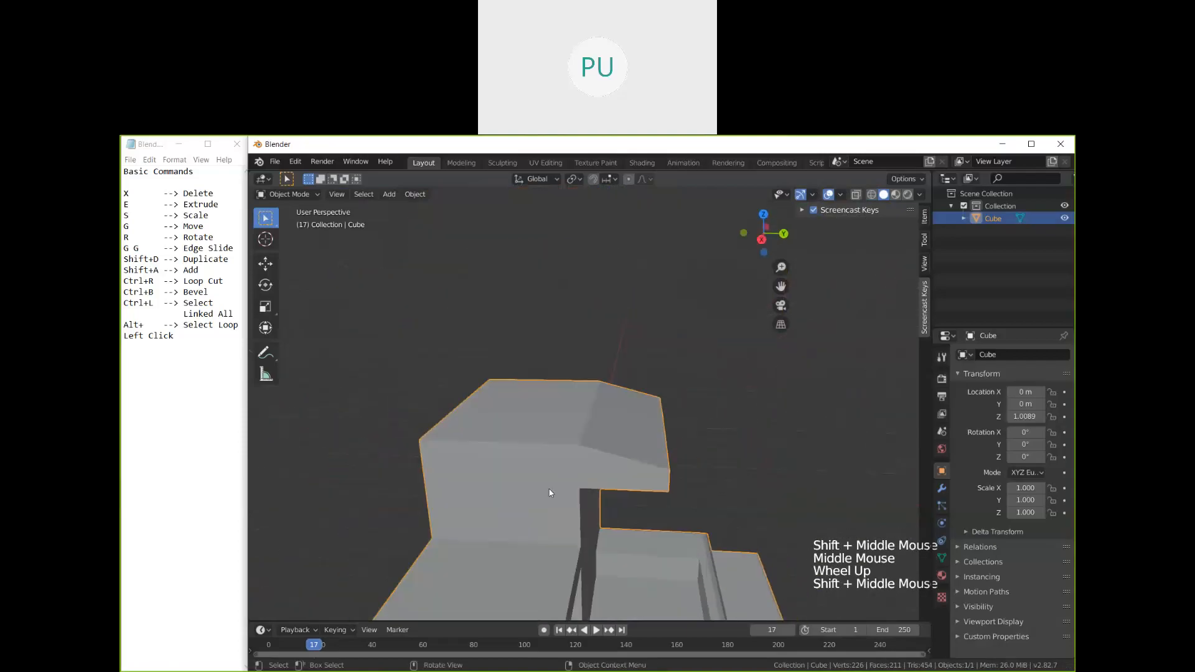
pyautogui.keyDown('shift'); pyautogui.moveTo(549, 417); pyautogui.dragTo(543, 386, button='middle'); pyautogui.keyUp('shift')
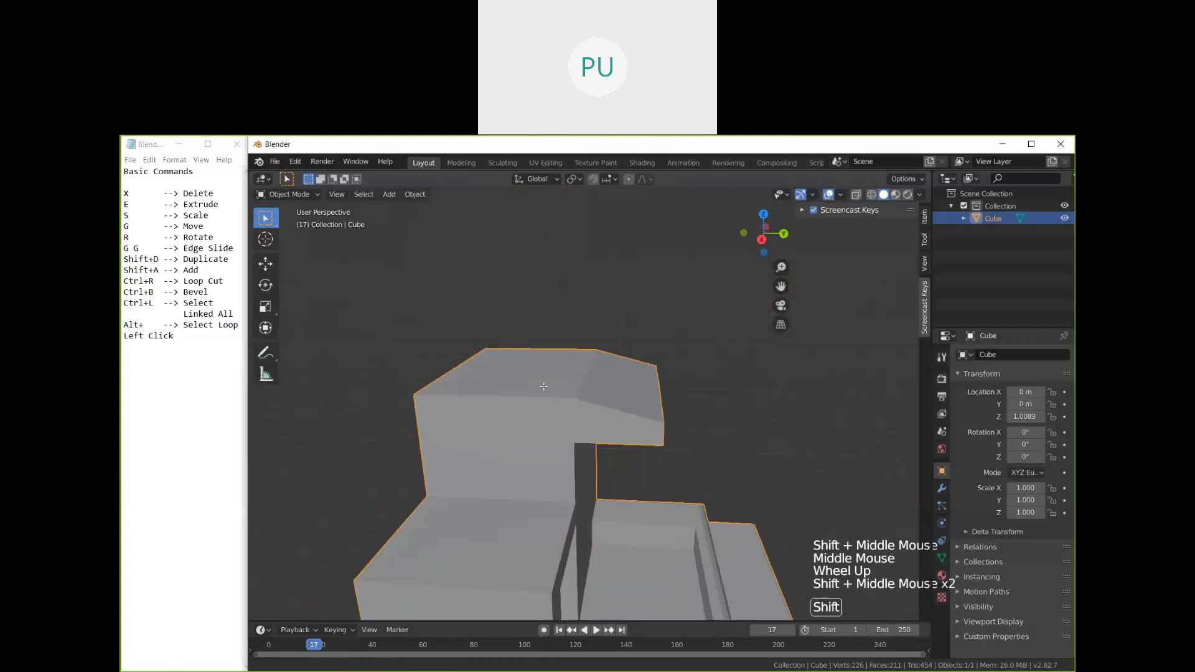
# Step: In face select mode, extrude the tower roof's two flat top faces in place and scale them inward to leave a narrow rim
pyautogui.press('Tab')
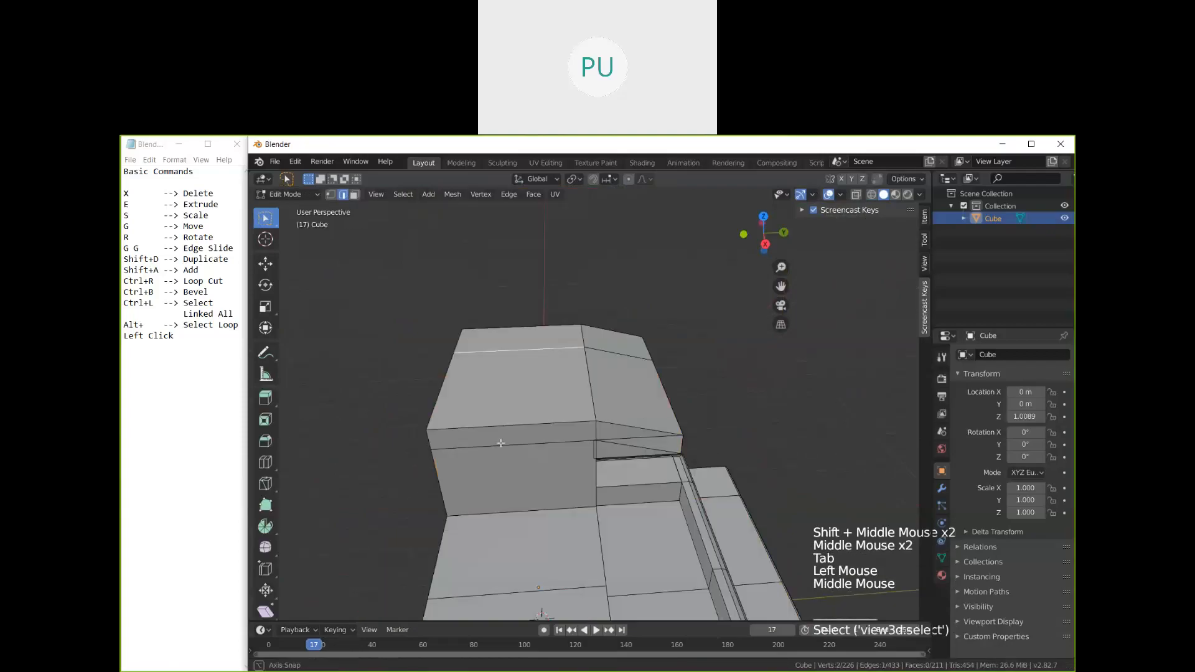
pyautogui.click(354, 194)
pyautogui.click(354, 194)
pyautogui.moveTo(543, 386); pyautogui.dragTo(609, 453, button='middle')
pyautogui.click(529, 399)
pyautogui.keyDown('shift'); pyautogui.click(526, 339); pyautogui.keyUp('shift')
pyautogui.scroll(2, 601, 447)
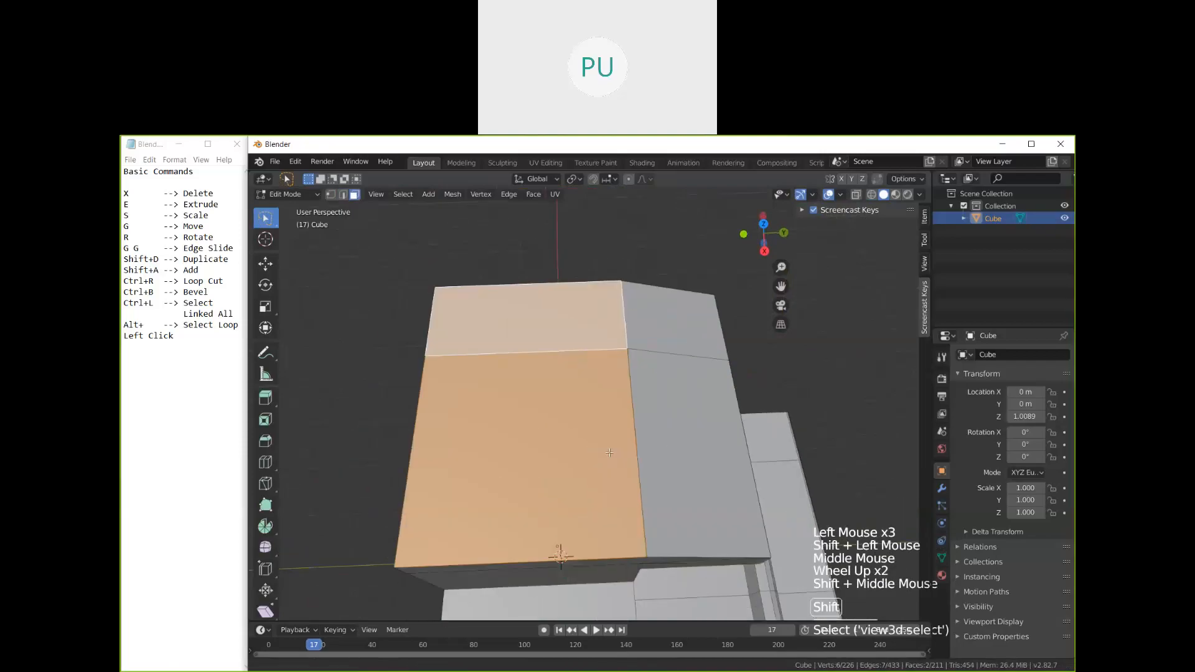
pyautogui.press('e')
pyautogui.press('a')
pyautogui.click(581, 430)
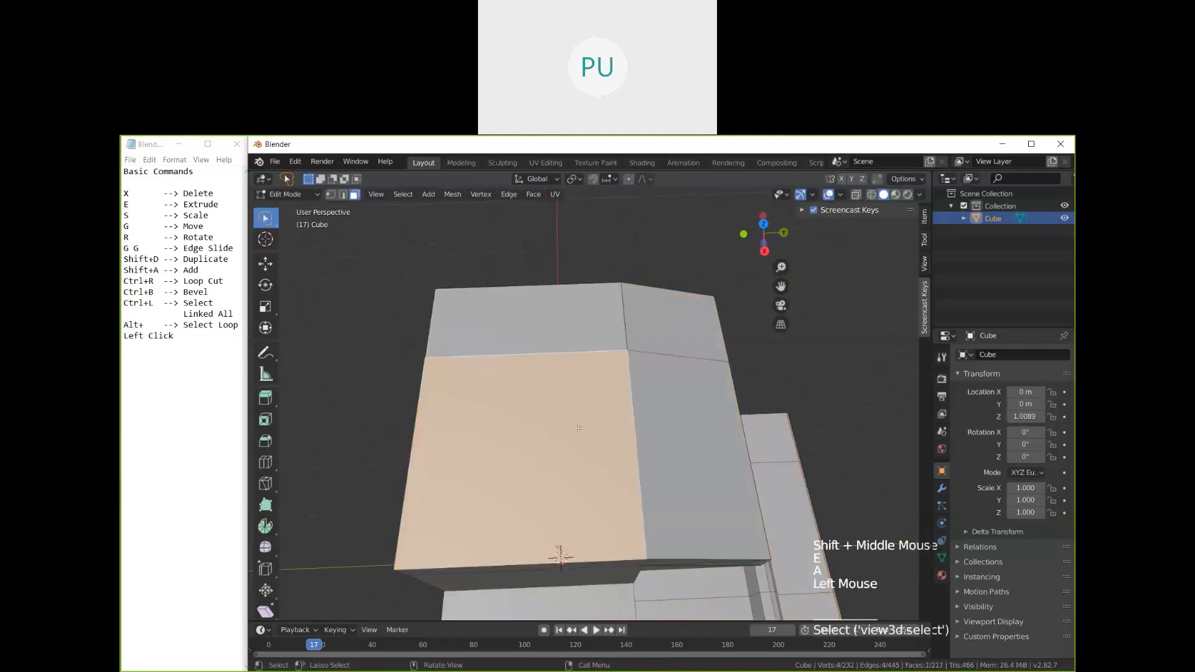
pyautogui.click(573, 416)
pyautogui.keyDown('shift'); pyautogui.click(536, 317); pyautogui.keyUp('shift')
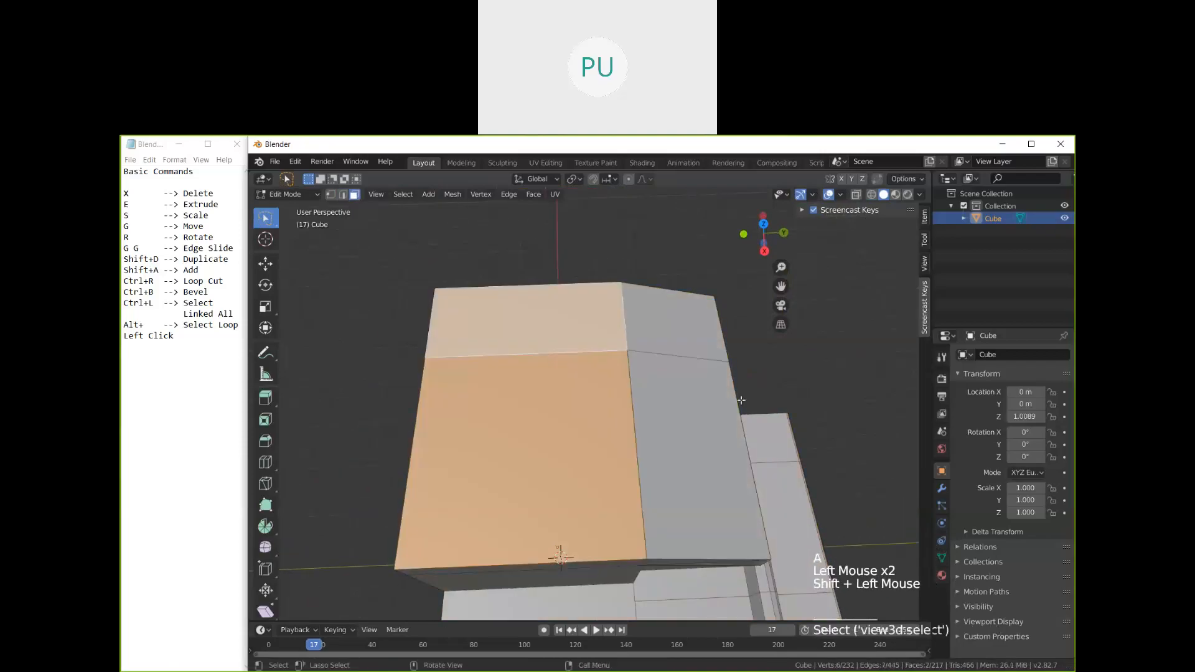
pyautogui.press('s')
pyautogui.click(695, 415)
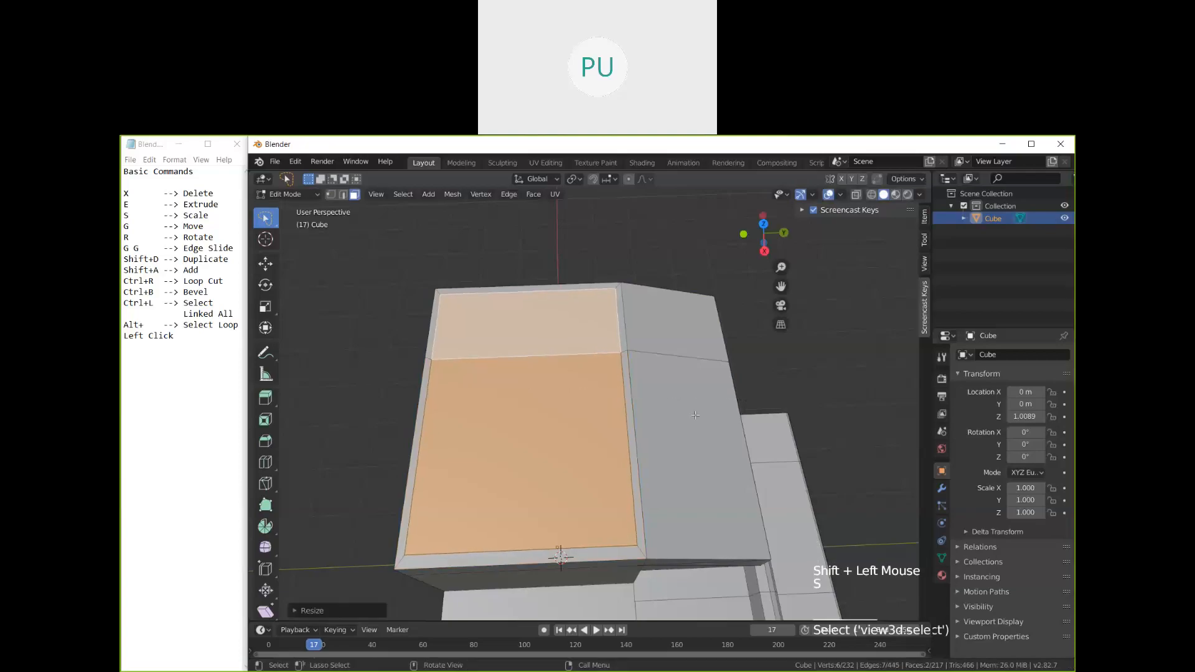
# Step: Extrude the inset tower roof faces in place and move them down along Z to recess the roof behind its rim
pyautogui.press('e')
pyautogui.rightClick(565, 355)
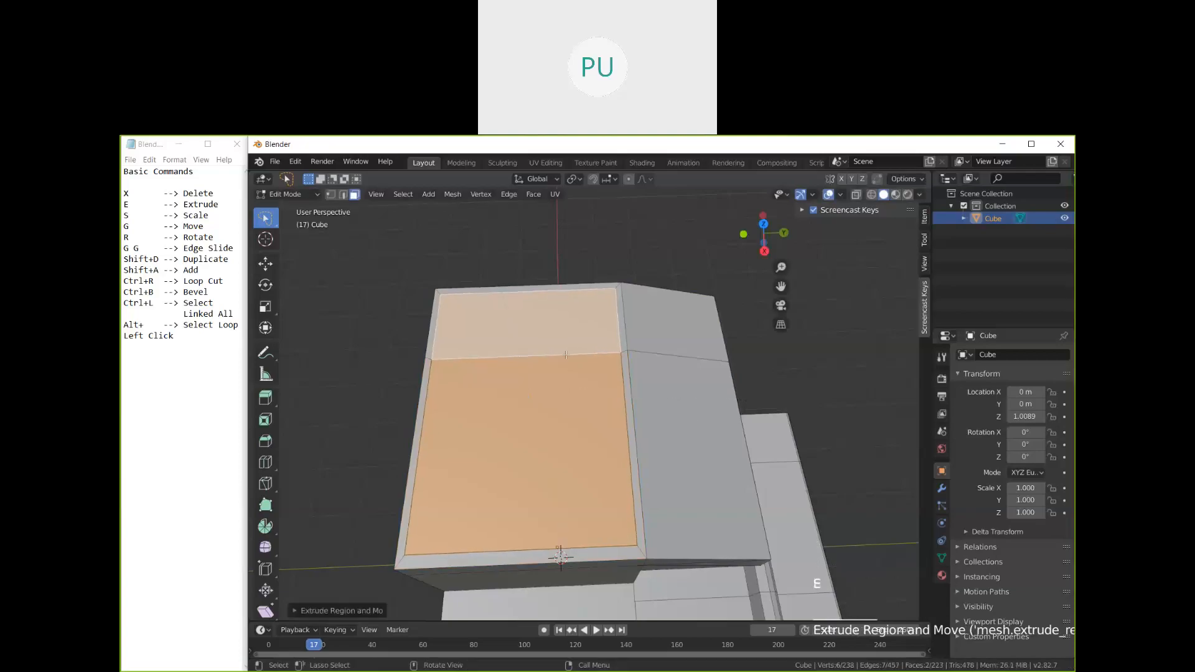
pyautogui.press('g')
pyautogui.press('z')
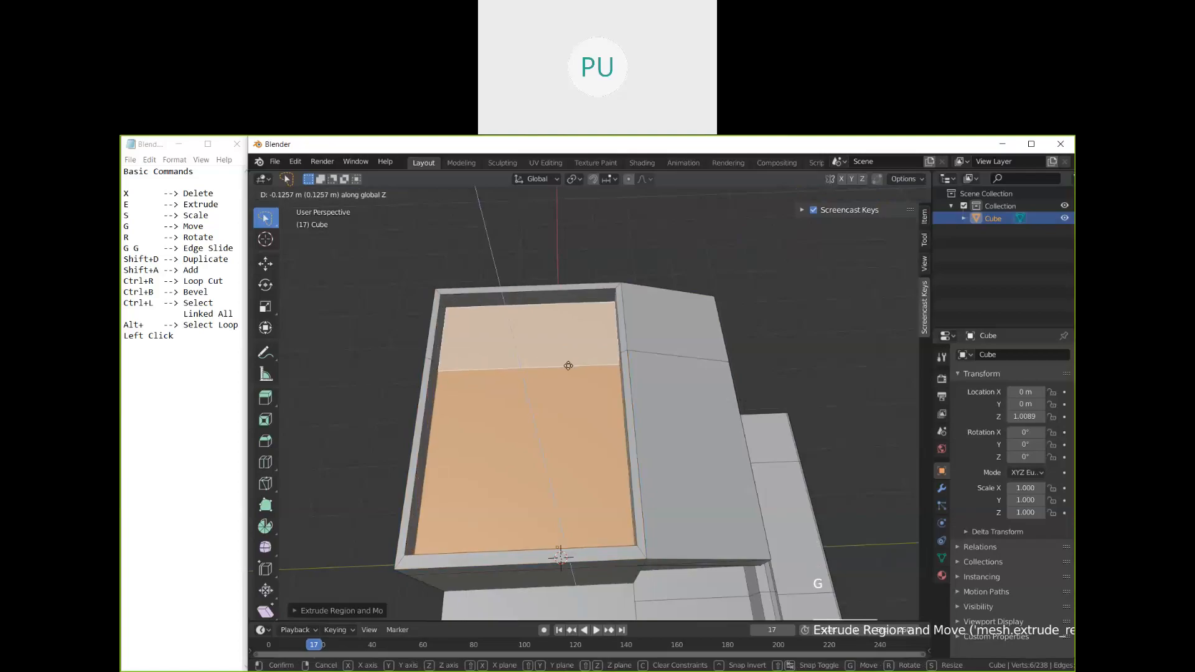
pyautogui.click(569, 359)
# Step: Extrude the lower block's two top faces in place, scale them slightly inward, and move them along Z
pyautogui.moveTo(568, 360); pyautogui.dragTo(592, 292, button='middle')
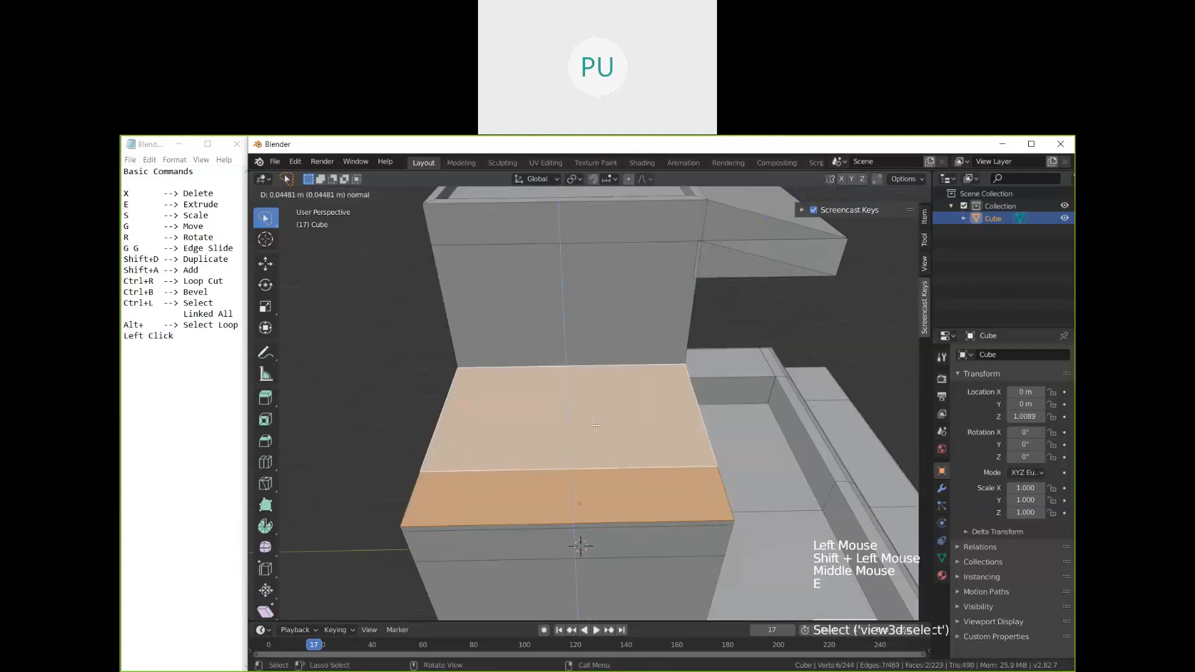
pyautogui.click(701, 427)
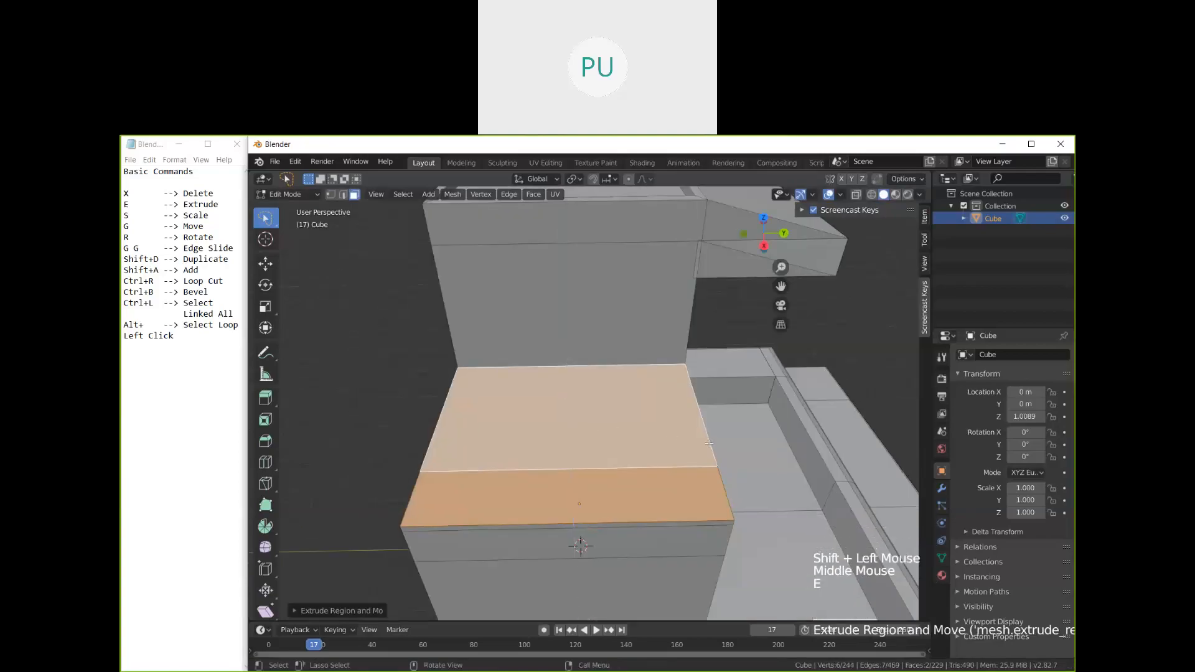
pyautogui.press('s')
pyautogui.click(698, 427)
pyautogui.moveTo(689, 426)
pyautogui.mouseDown(button='middle')
pyautogui.moveTo(669, 447)
pyautogui.moveTo(667, 432)
pyautogui.mouseUp(button='middle')
pyautogui.press('g')
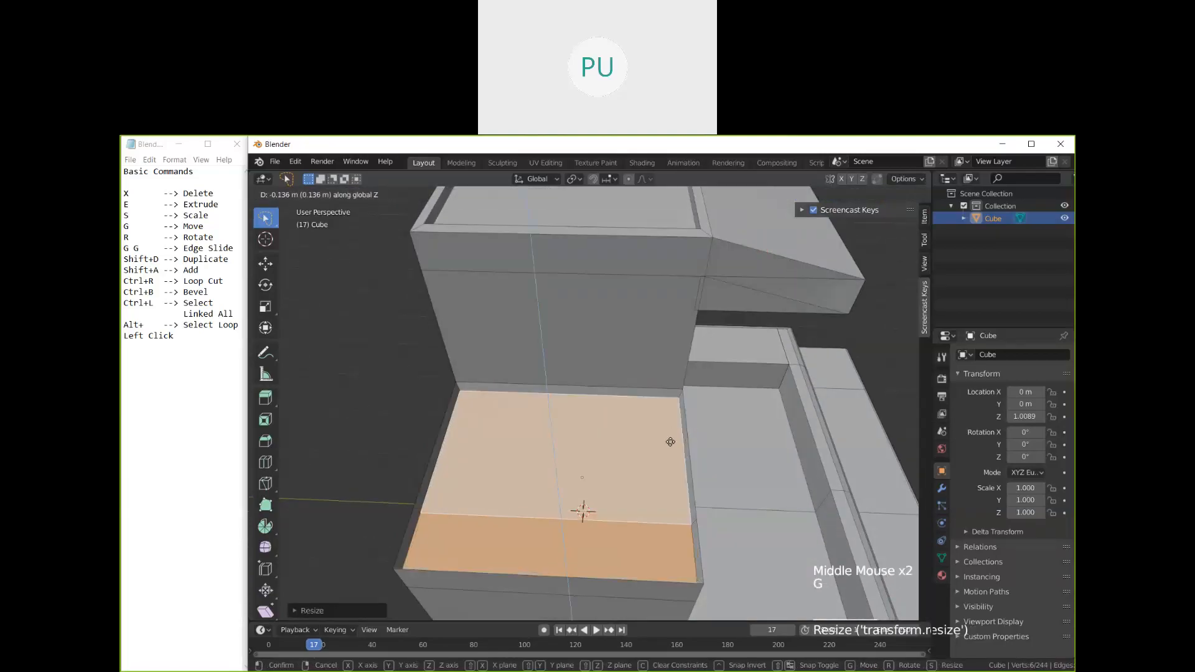
pyautogui.click(664, 449)
# Step: Extrude the lower block's inset top faces in place and move them down about 0.04 m along Z
pyautogui.moveTo(663, 448); pyautogui.dragTo(645, 425, button='middle')
pyautogui.scroll(1, 645, 425)
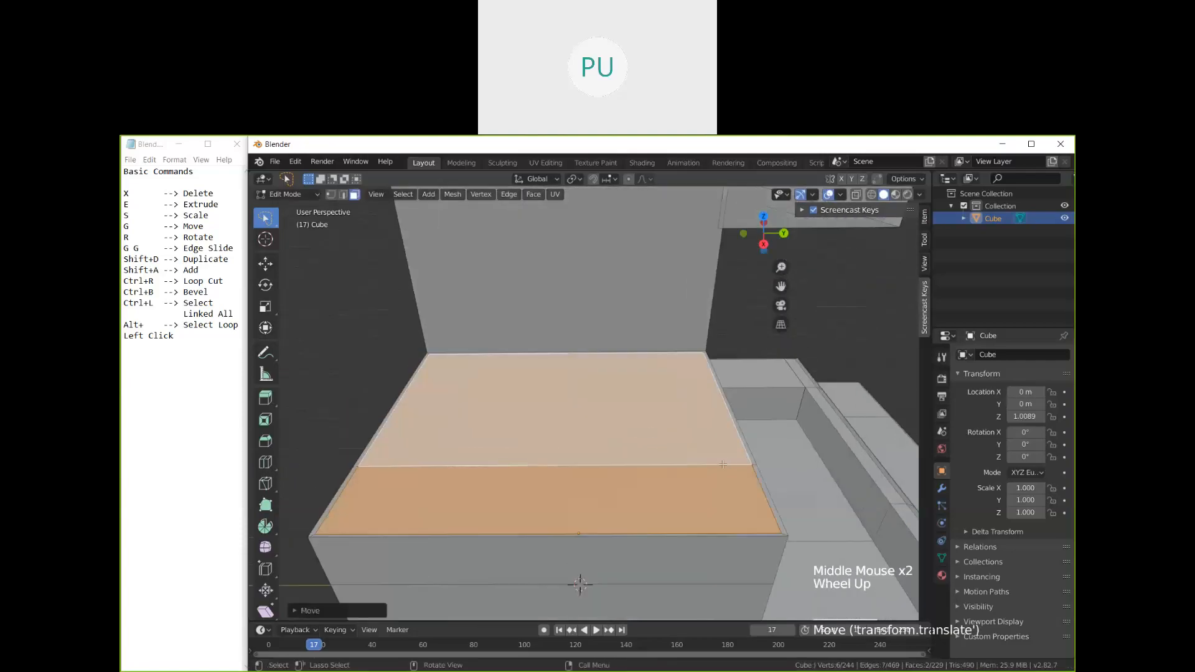
pyautogui.press('e')
pyautogui.click(721, 464)
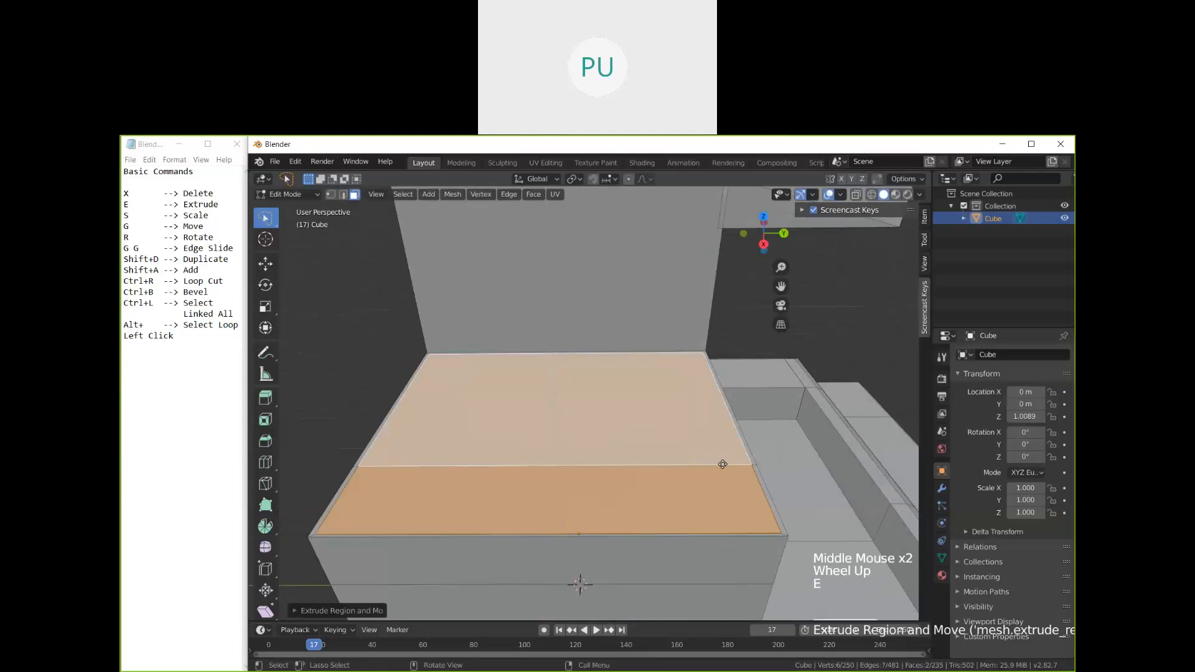
pyautogui.press('g')
pyautogui.press('z')
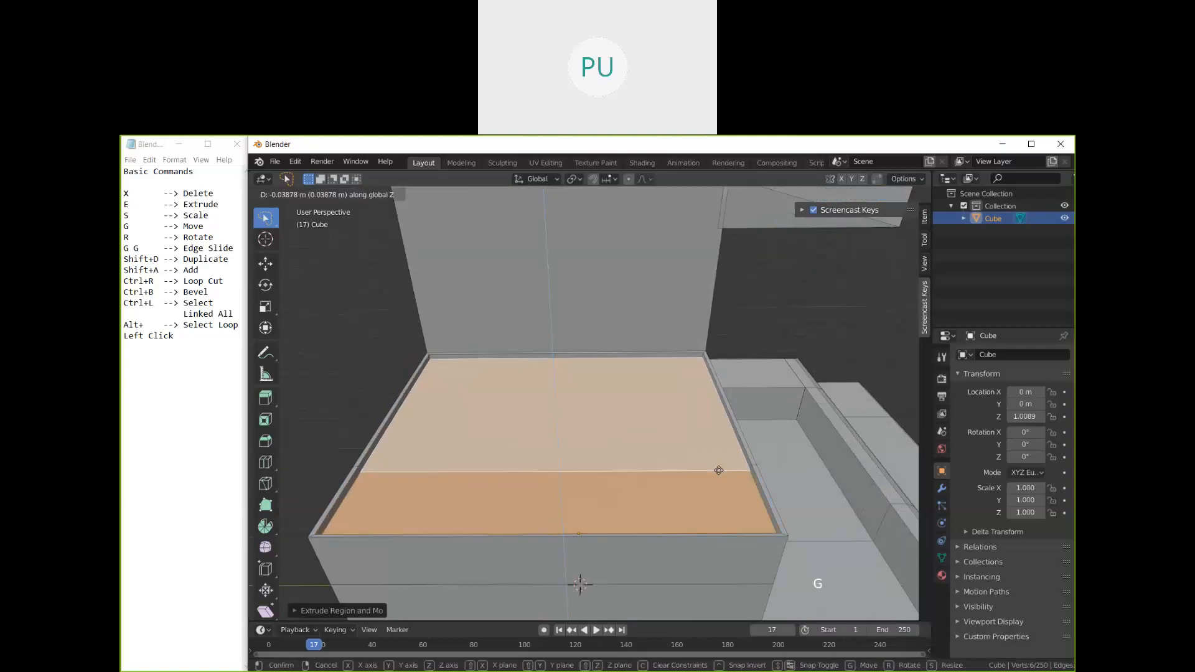
pyautogui.click(719, 470)
# Step: Examine the finished structure from several angles in Object Mode and in the UV Editing workspace
pyautogui.moveTo(719, 471); pyautogui.dragTo(466, 459, button='middle')
pyautogui.scroll(-2, 640, 480)
pyautogui.moveTo(613, 465)
pyautogui.mouseDown(button='middle')
pyautogui.moveTo(644, 463)
pyautogui.moveTo(592, 425)
pyautogui.moveTo(735, 453)
pyautogui.moveTo(680, 435)
pyautogui.moveTo(555, 443)
pyautogui.moveTo(606, 464)
pyautogui.moveTo(598, 470)
pyautogui.mouseUp(button='middle')
pyautogui.scroll(-3, 623, 465)
pyautogui.press('Tab')
pyautogui.moveTo(597, 470); pyautogui.dragTo(539, 478, button='middle')
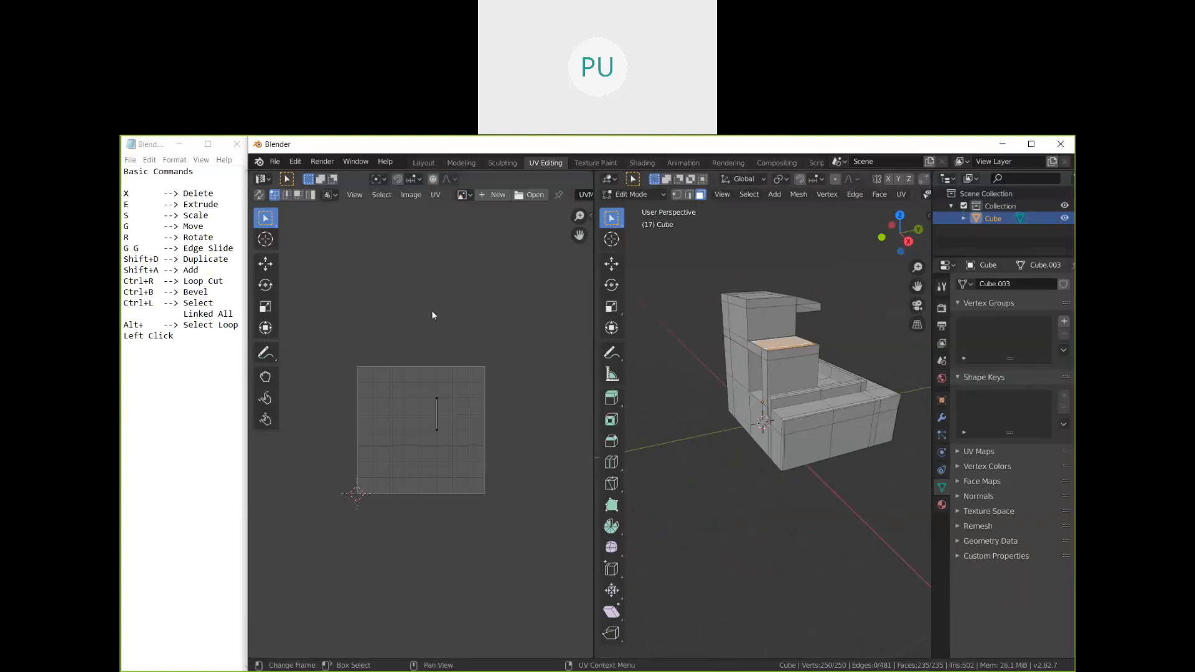
pyautogui.moveTo(762, 477); pyautogui.dragTo(636, 507, button='middle')
pyautogui.moveTo(806, 514)
pyautogui.keyDown('shift'); pyautogui.mouseDown(button='middle')
pyautogui.moveTo(751, 511)
pyautogui.moveTo(799, 528)
pyautogui.moveTo(809, 517)
pyautogui.mouseUp(button='middle'); pyautogui.keyUp('shift')
pyautogui.scroll(2, 752, 511)
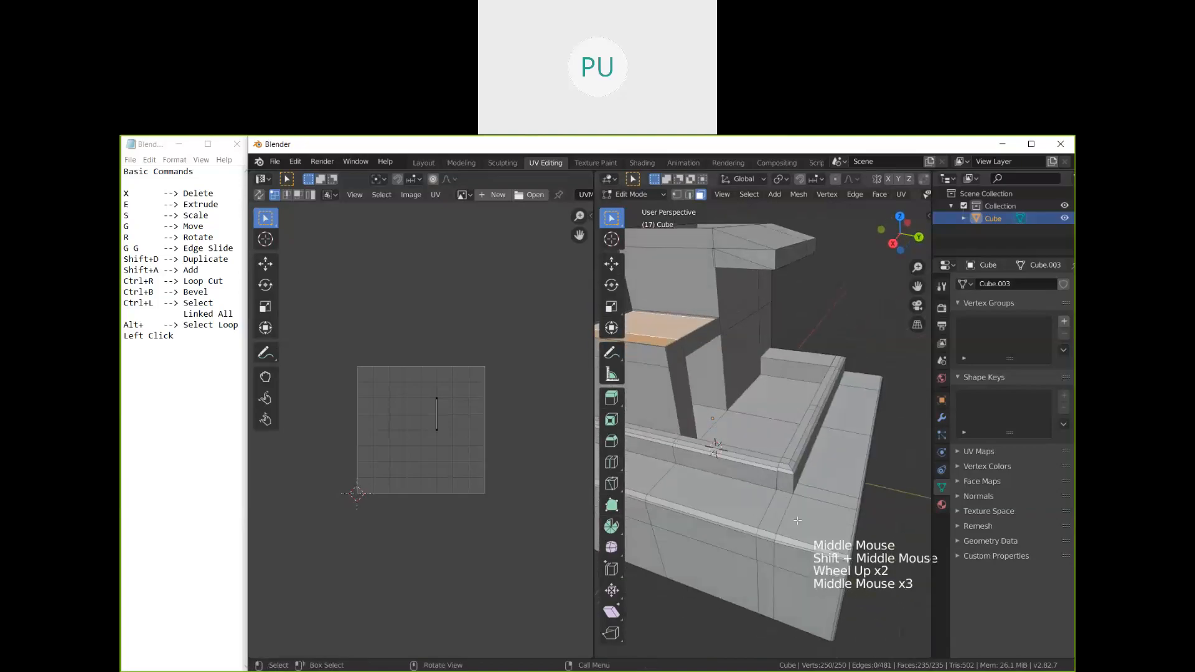
pyautogui.scroll(-2, 809, 516)
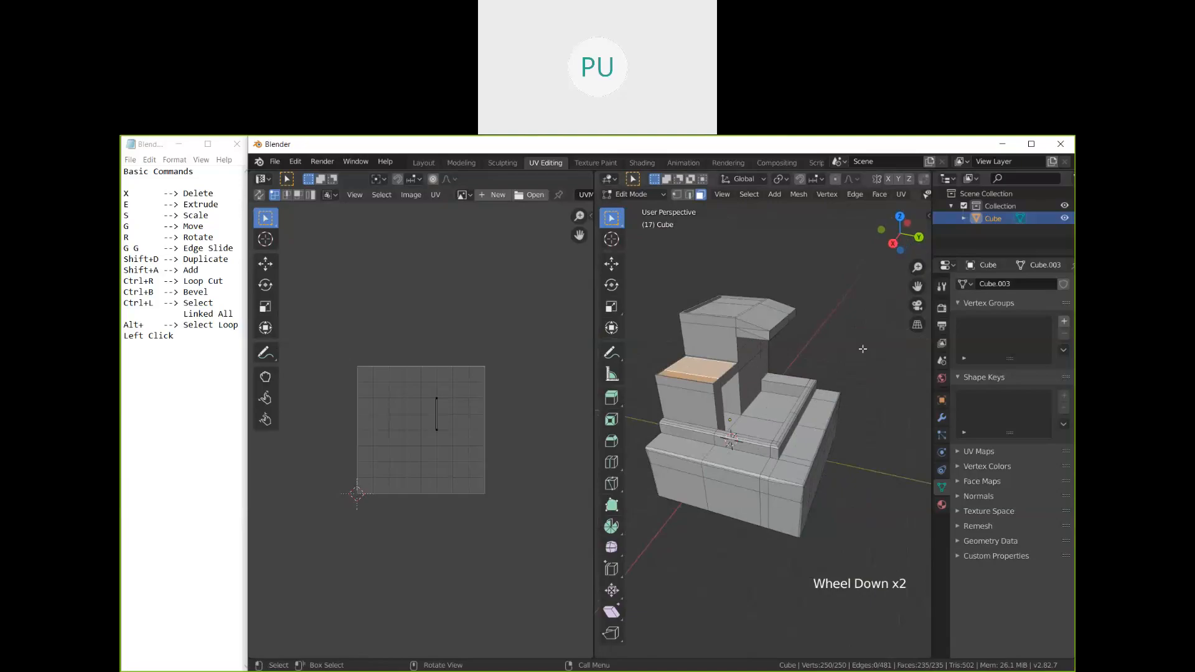
pyautogui.moveTo(862, 349); pyautogui.dragTo(865, 369, button='middle')
# Step: Return to Object Mode, add a new material to the structure, and name it Buildings
pyautogui.press('Tab')
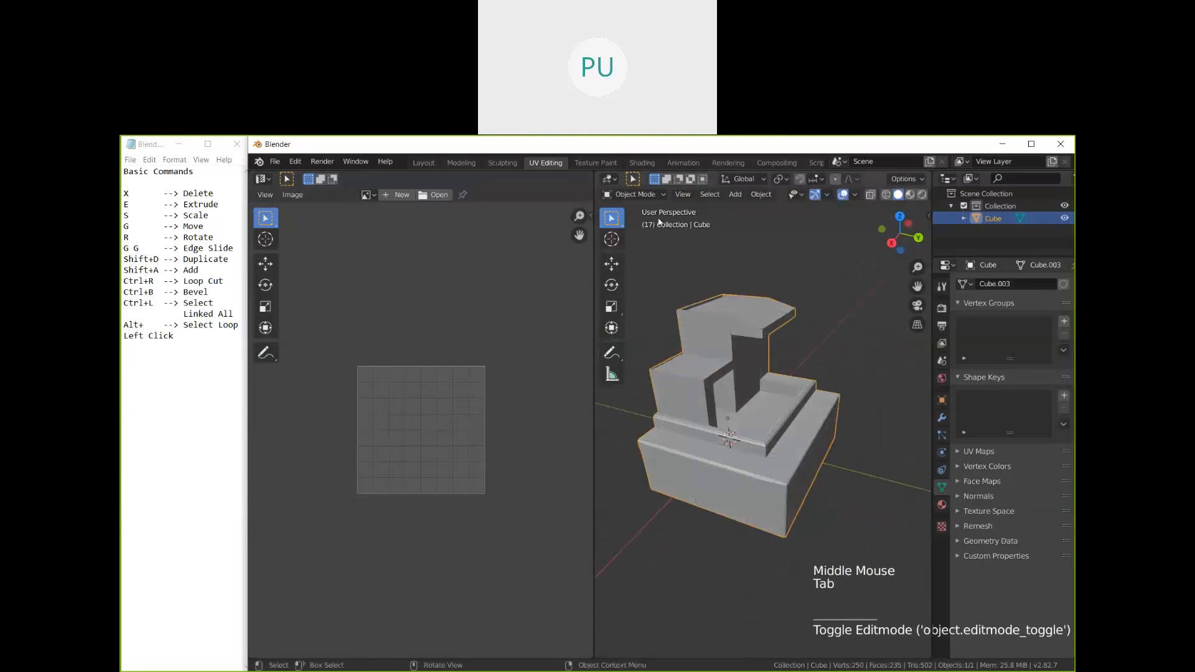
pyautogui.click(943, 506)
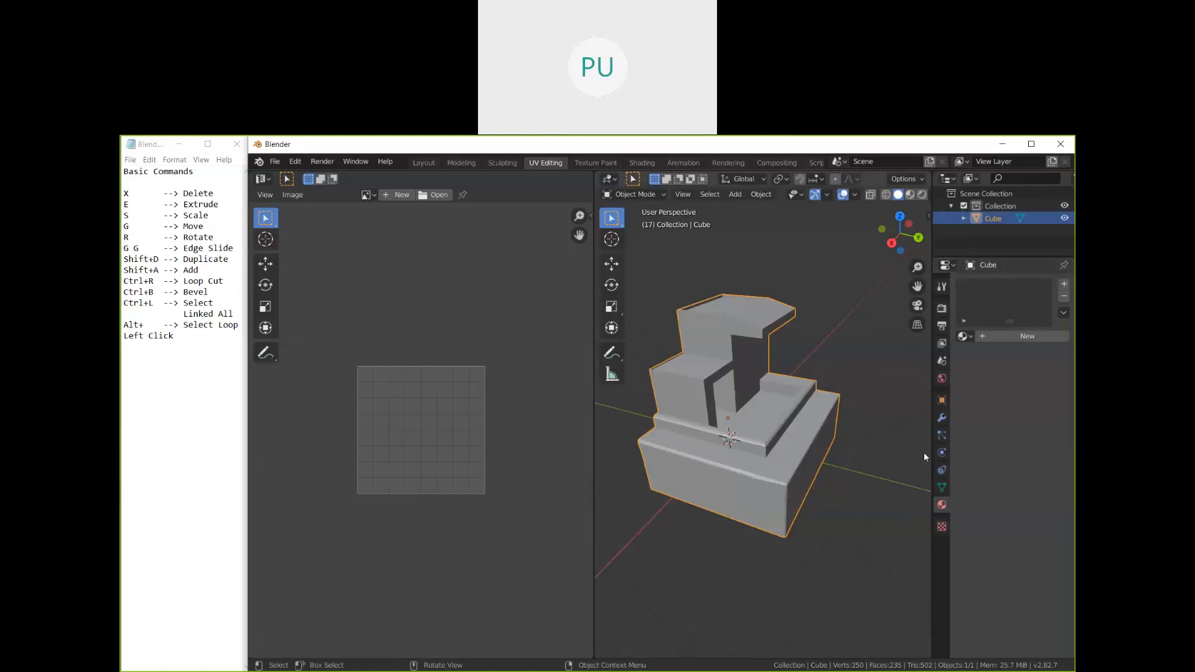
pyautogui.click(1024, 336)
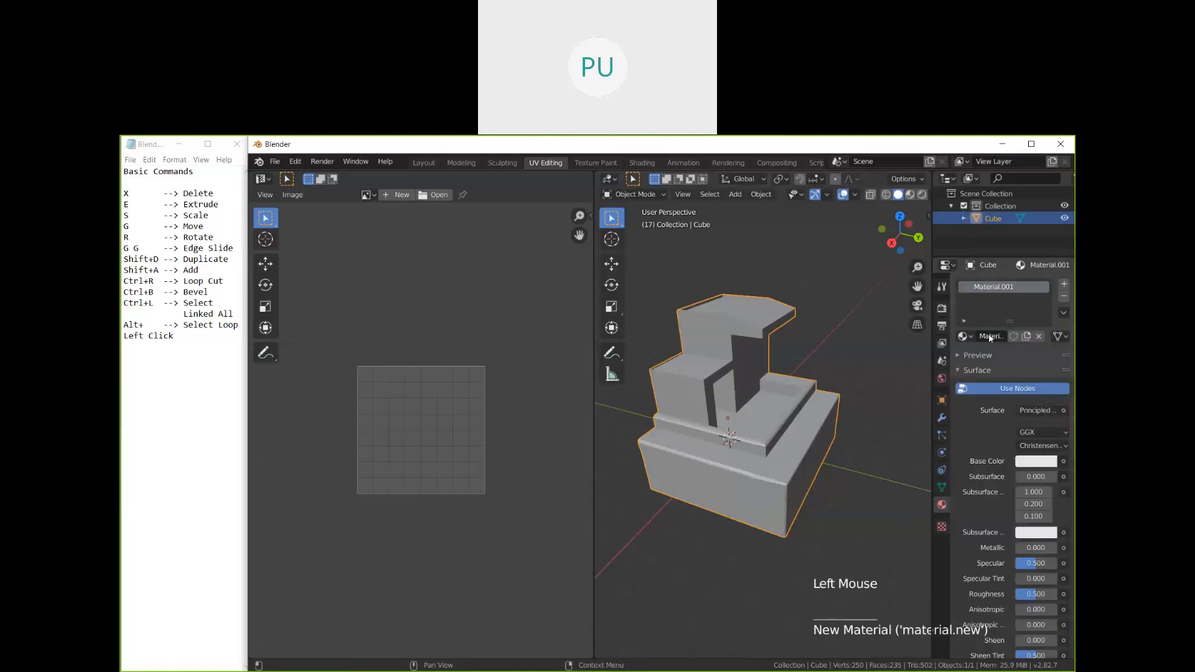
pyautogui.click(994, 341)
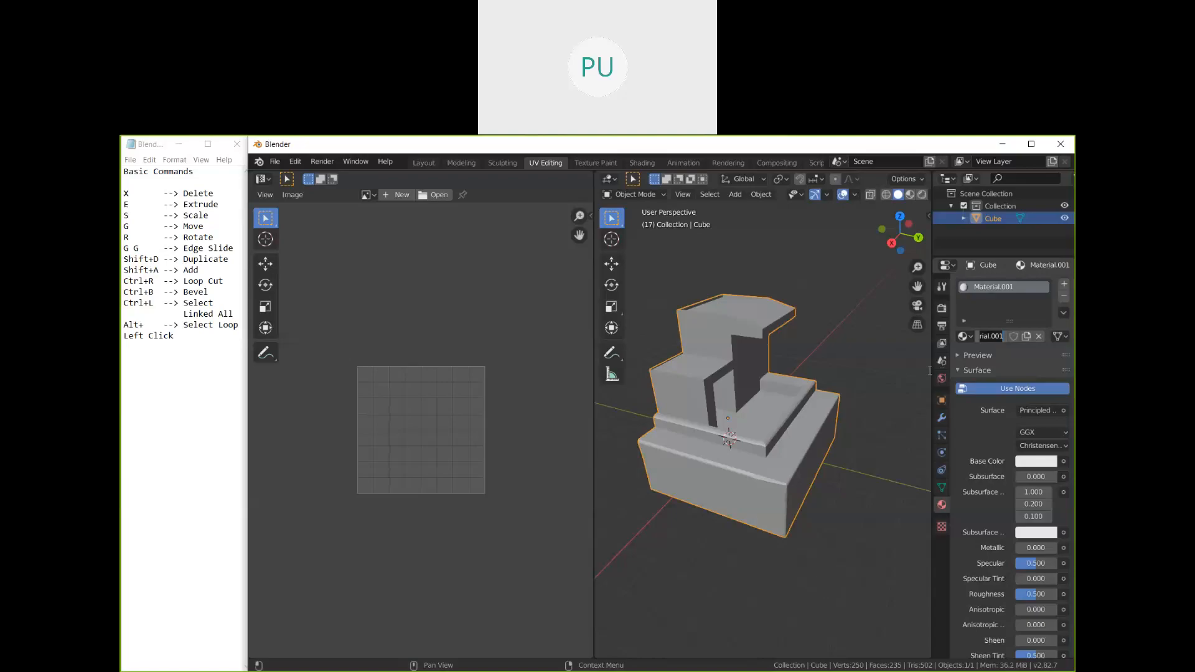
pyautogui.write('Buildings')
pyautogui.press('Return')
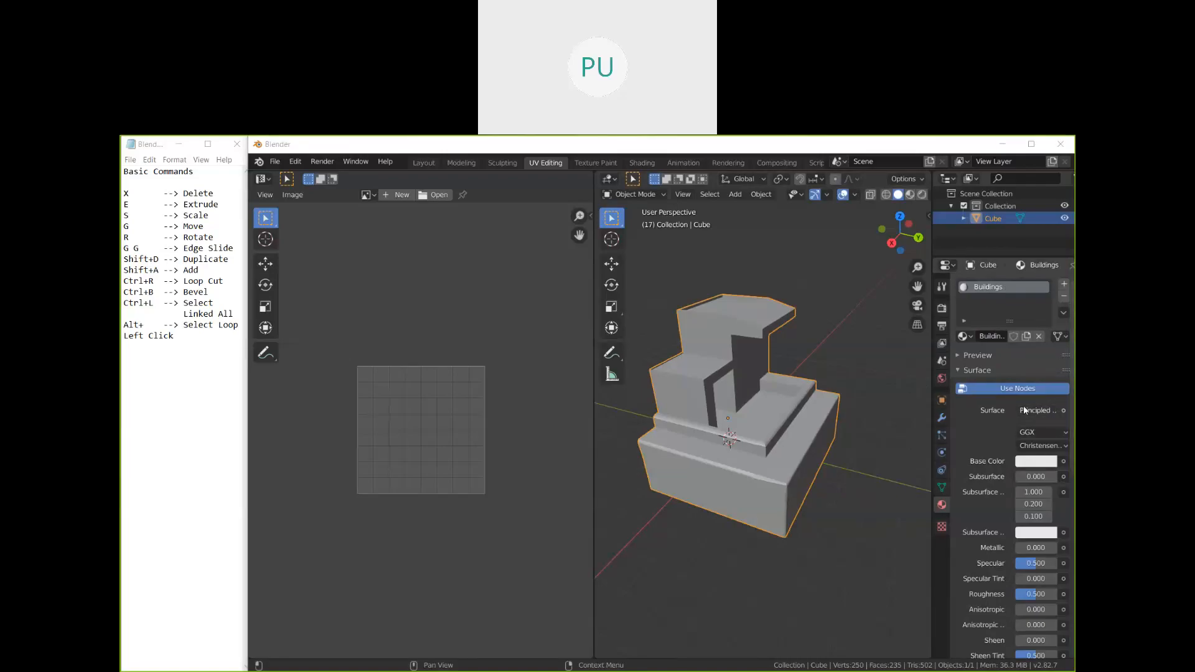
# Step: Assign an Image Texture to the Base Color of the Buildings material
pyautogui.click(1063, 462)
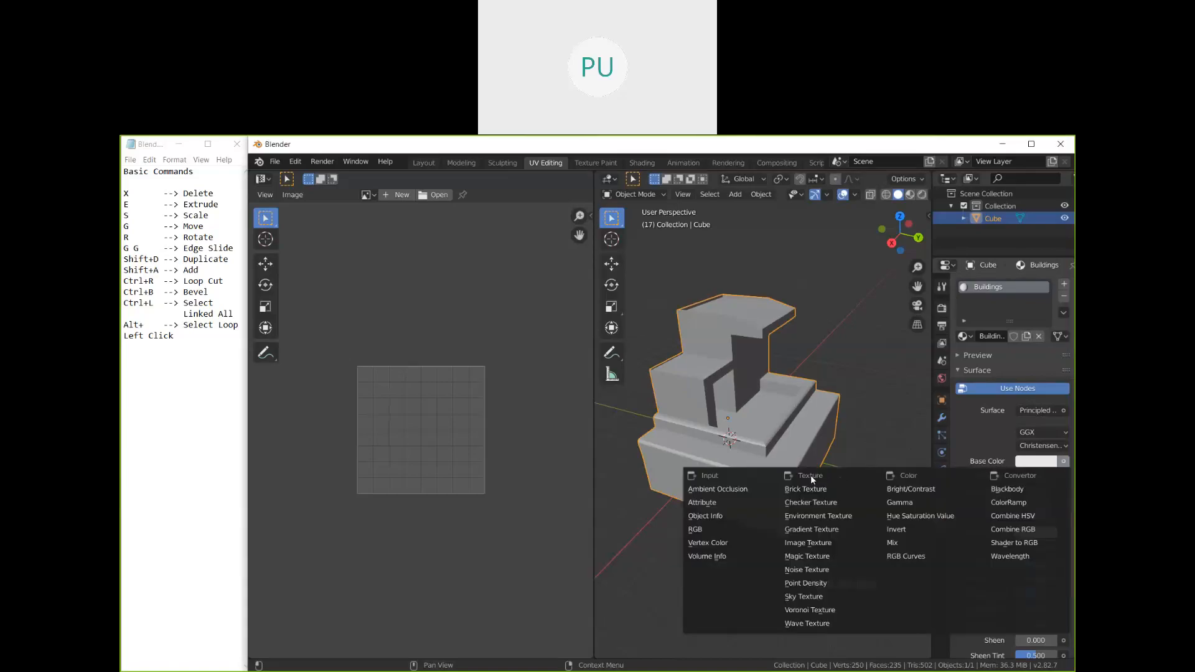
pyautogui.click(822, 544)
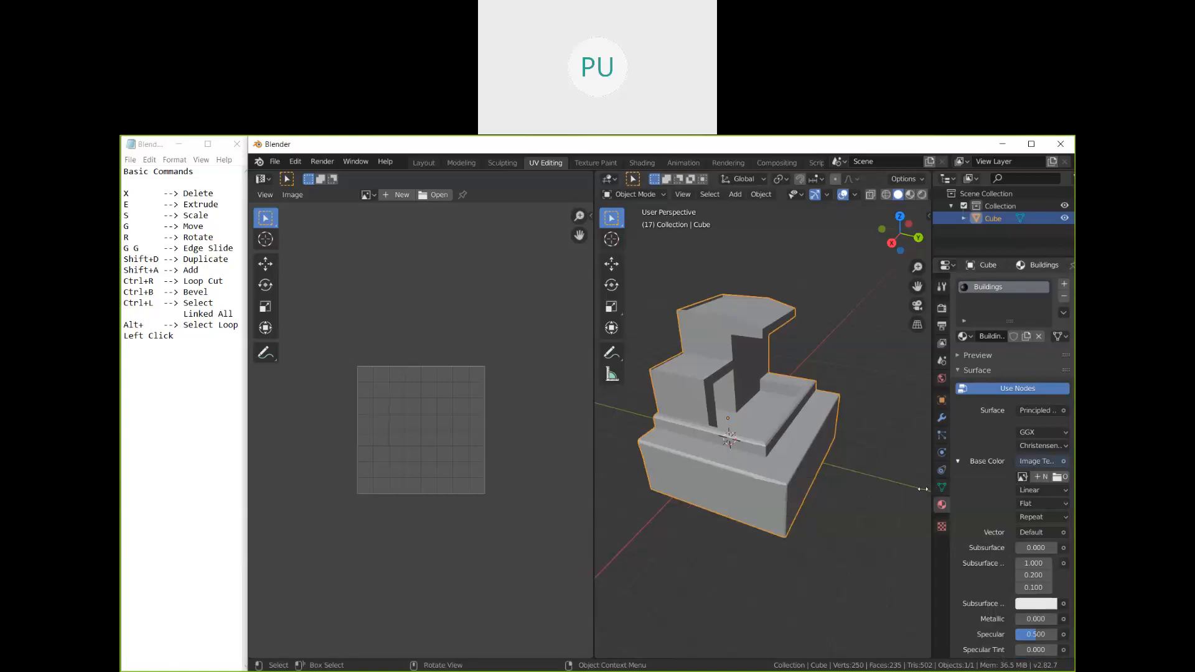
pyautogui.moveTo(923, 489); pyautogui.dragTo(901, 489)
pyautogui.click(1064, 462)
pyautogui.click(1064, 461)
pyautogui.click(1065, 461)
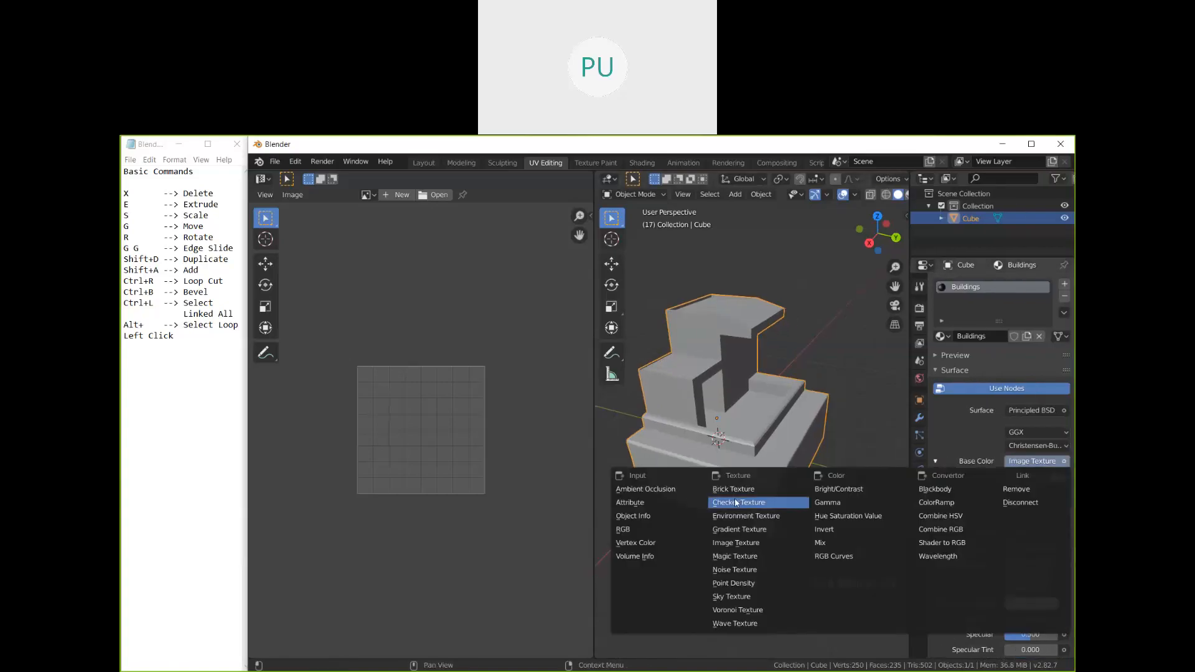
pyautogui.click(736, 543)
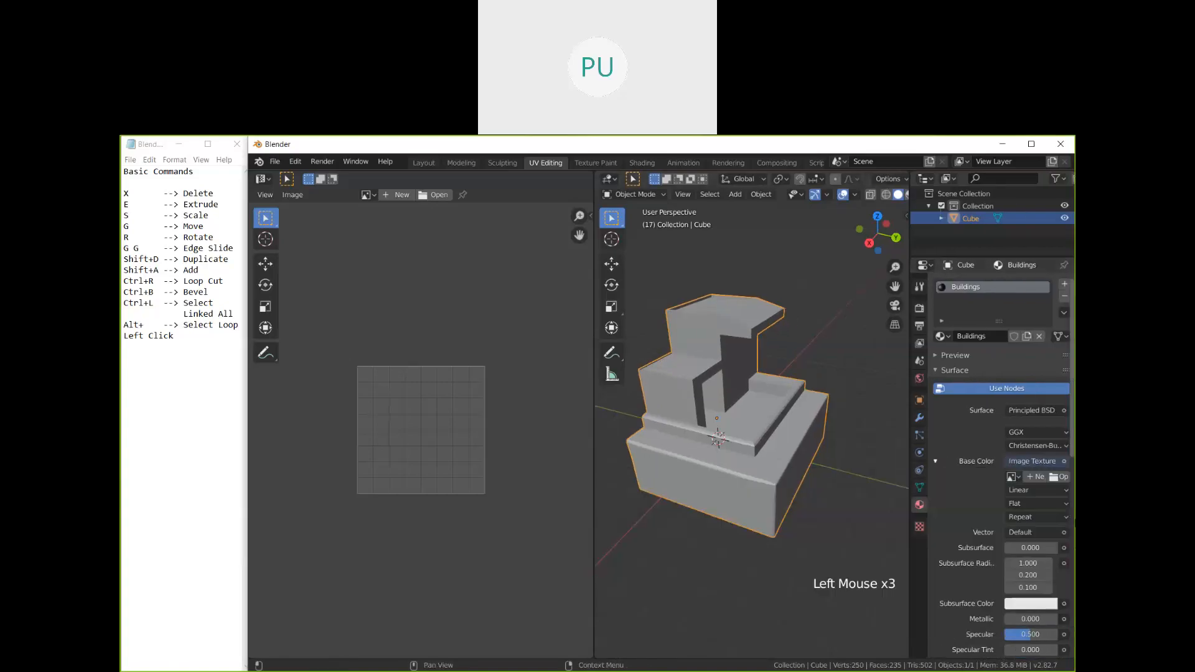
# Step: Load TexturesCom_BuildingsHouseOld0339_3_M.jpg from the D:\Textures folder as the Base Color image
pyautogui.click(1057, 477)
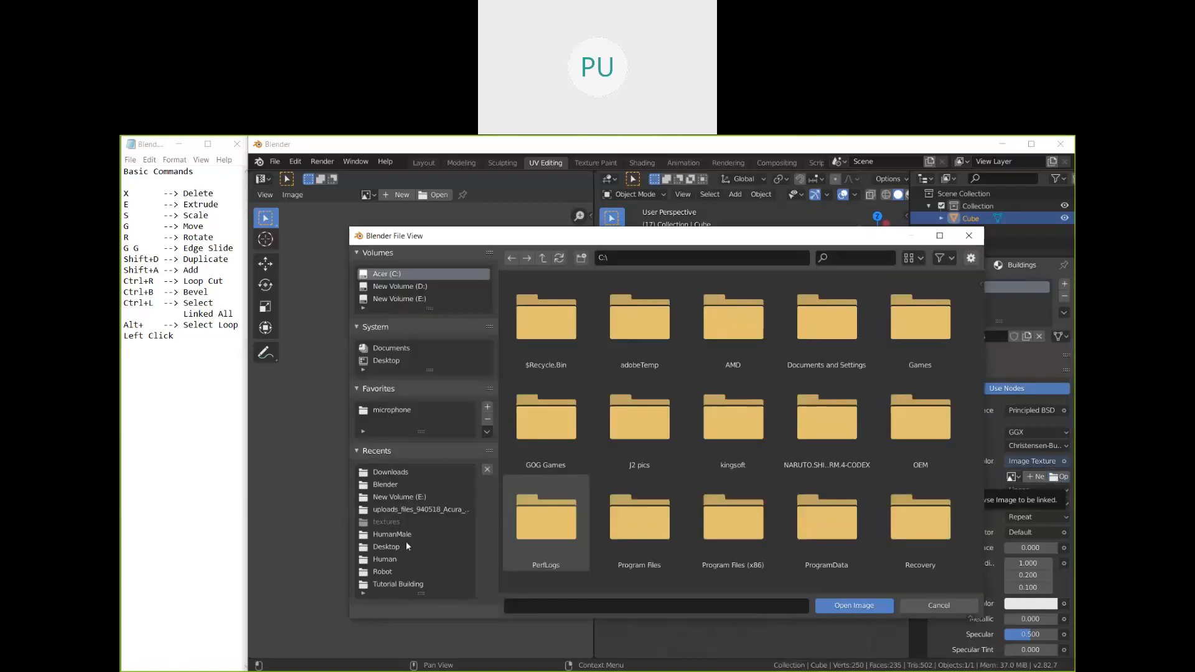
pyautogui.click(418, 287)
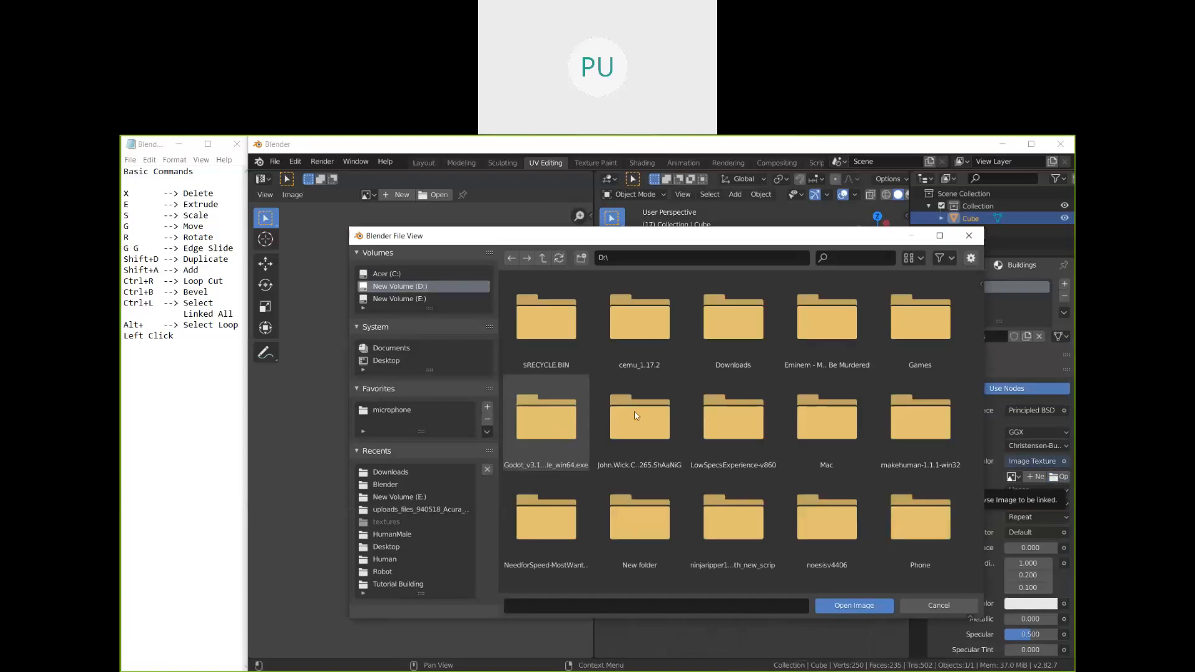
pyautogui.scroll(-1, 641, 517)
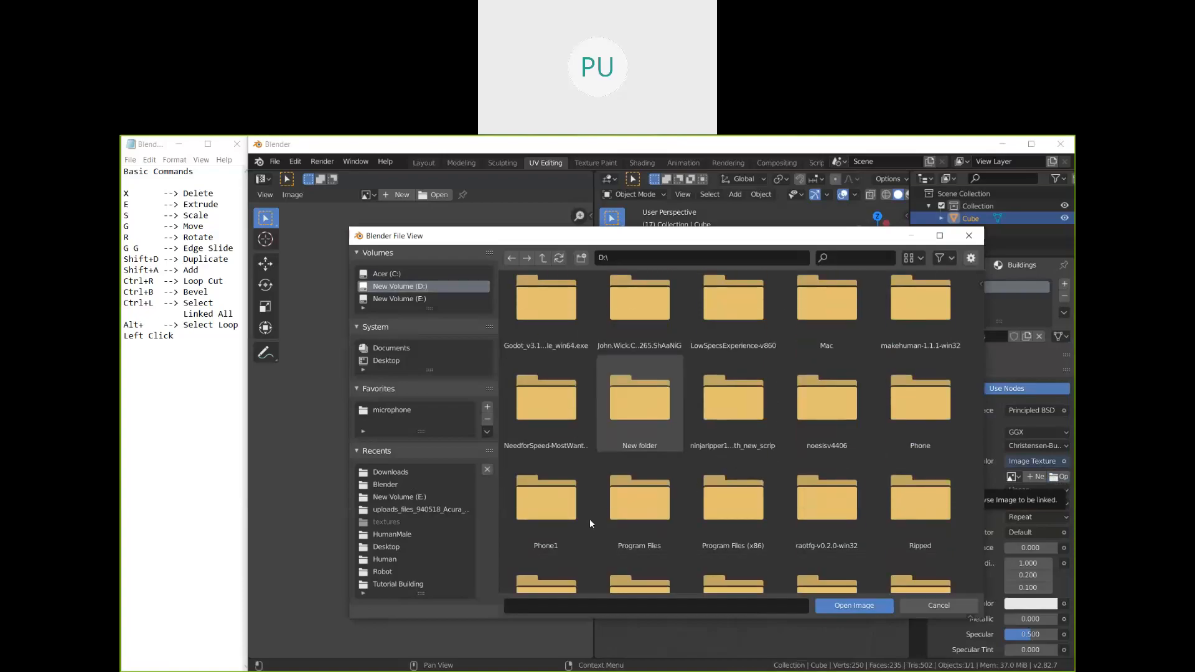
pyautogui.scroll(-2, 842, 488)
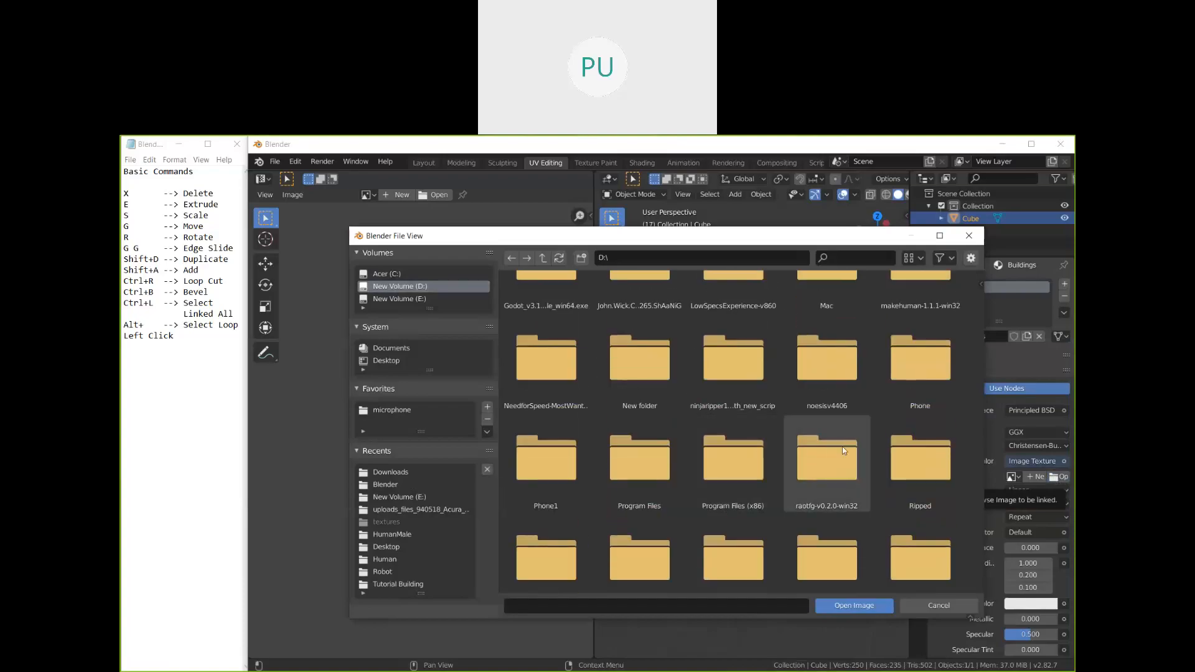
pyautogui.scroll(-3, 677, 515)
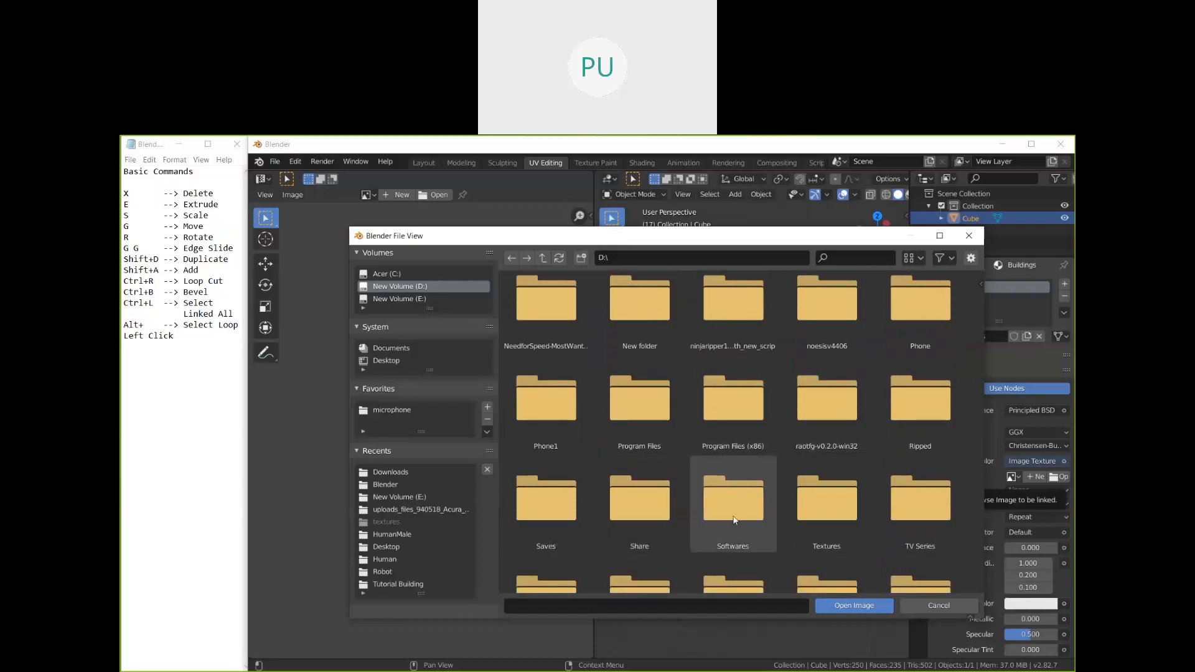
pyautogui.doubleClick(840, 522)
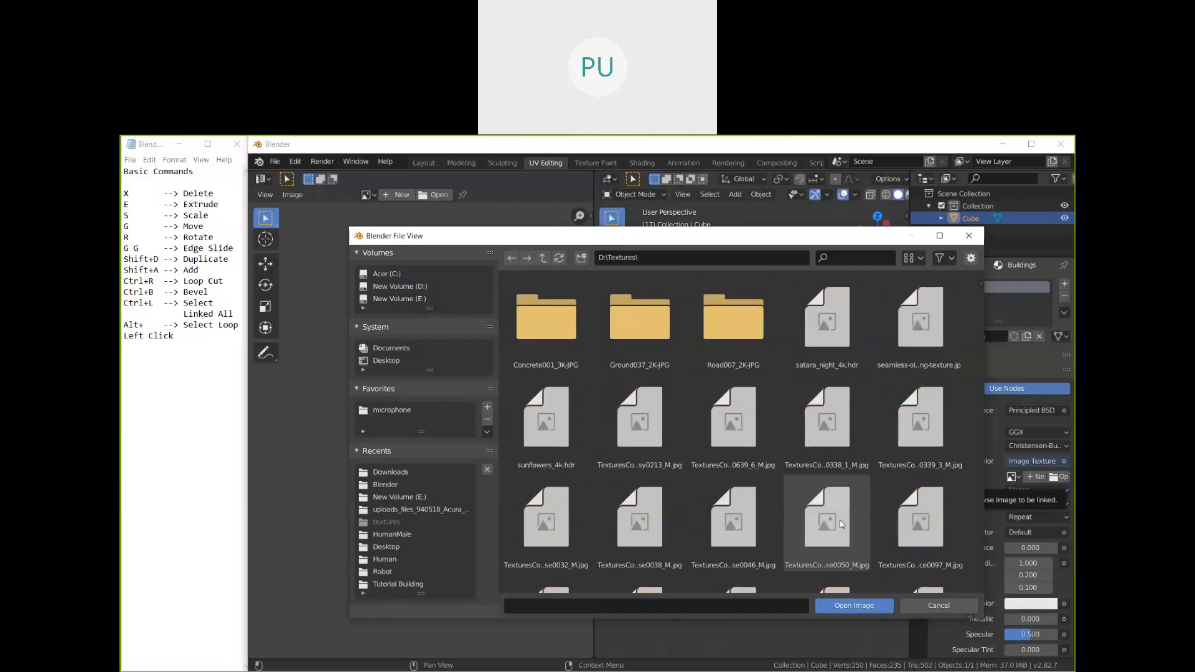
pyautogui.scroll(-5, 838, 469)
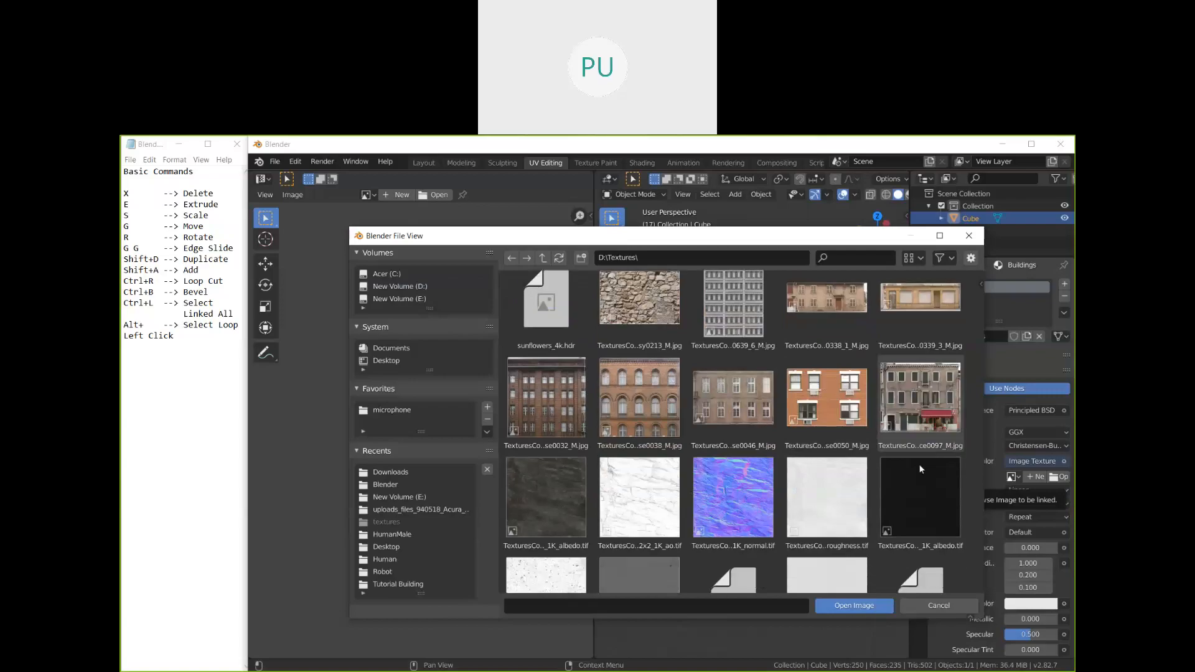
pyautogui.scroll(-6, 791, 468)
pyautogui.scroll(5, 797, 480)
pyautogui.scroll(2, 805, 481)
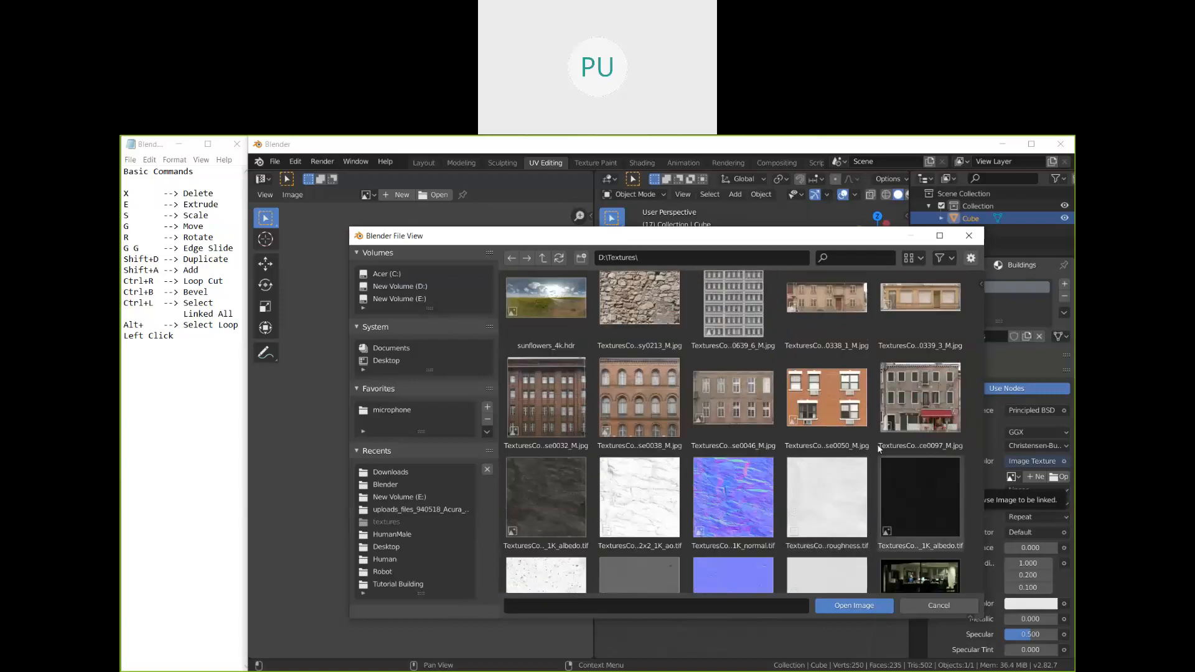
pyautogui.click(895, 311)
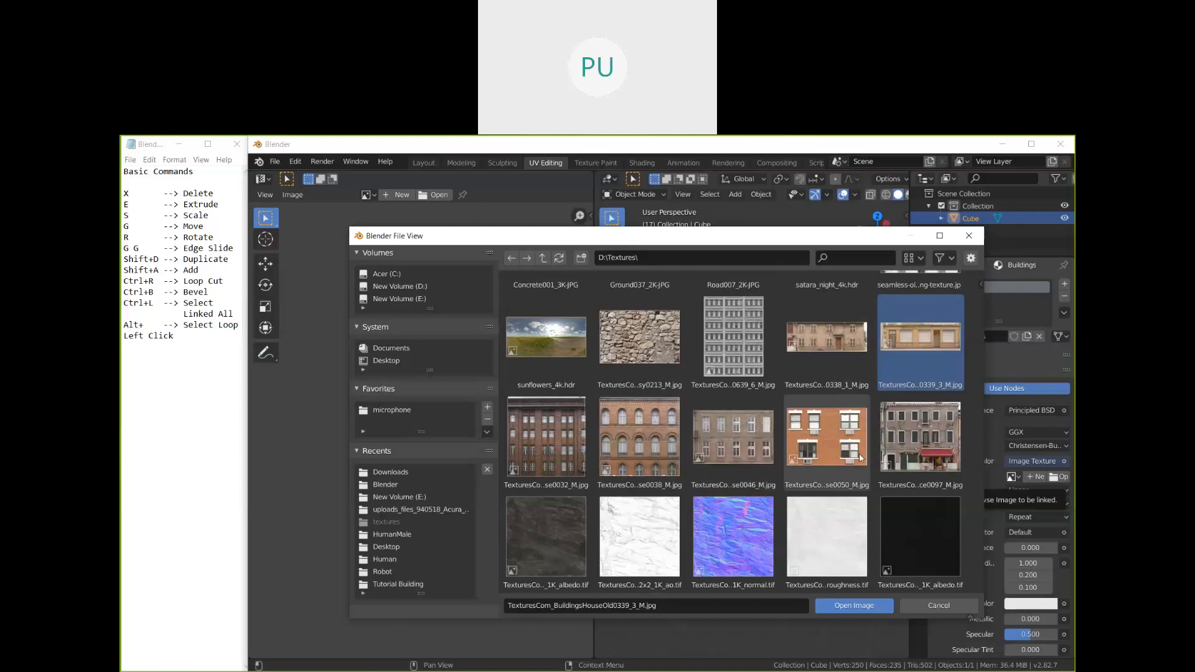
pyautogui.click(887, 606)
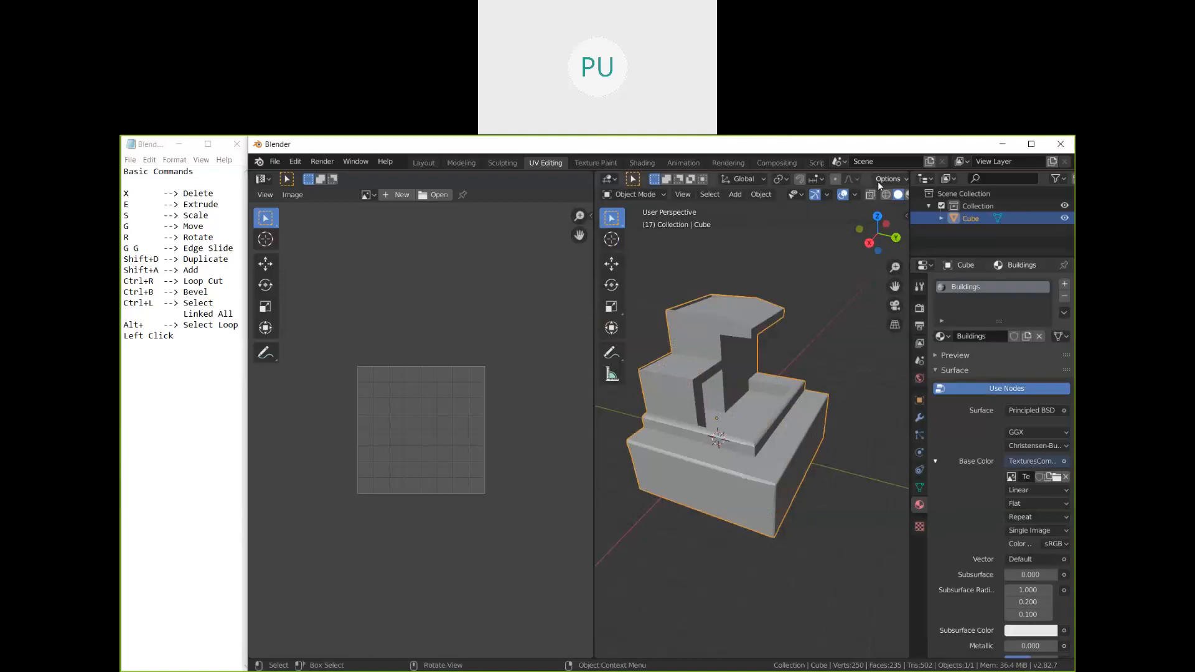
pyautogui.scroll(-2, 719, 196)
pyautogui.scroll(2, 732, 200)
pyautogui.scroll(1, 747, 195)
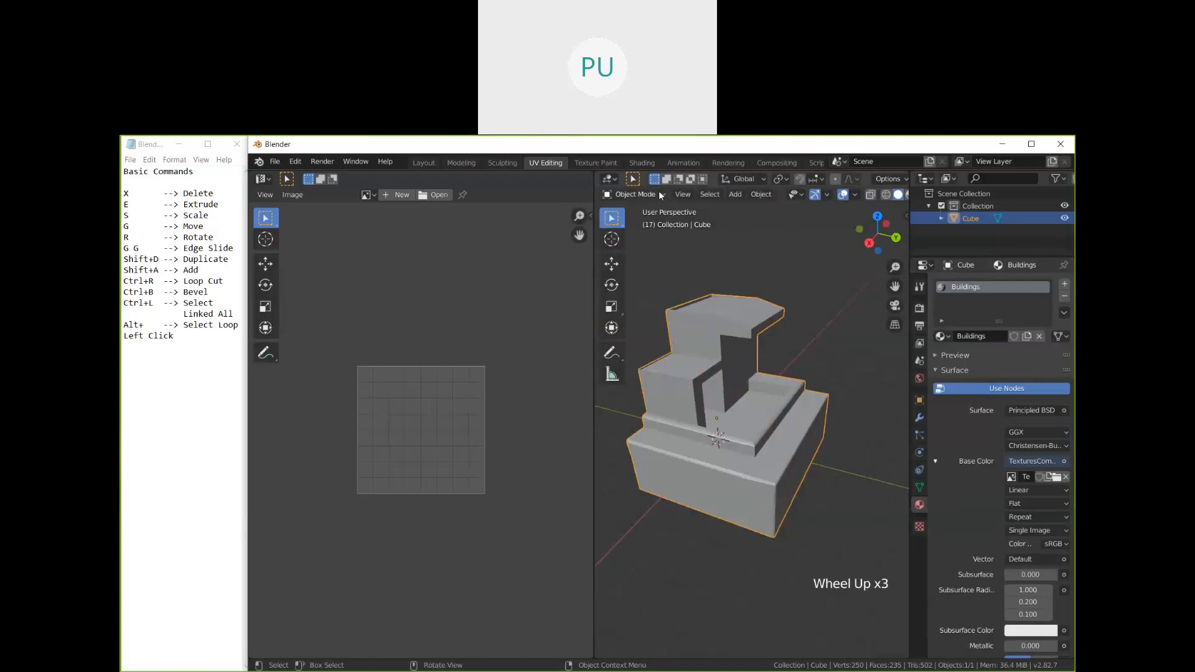
pyautogui.scroll(-1, 778, 195)
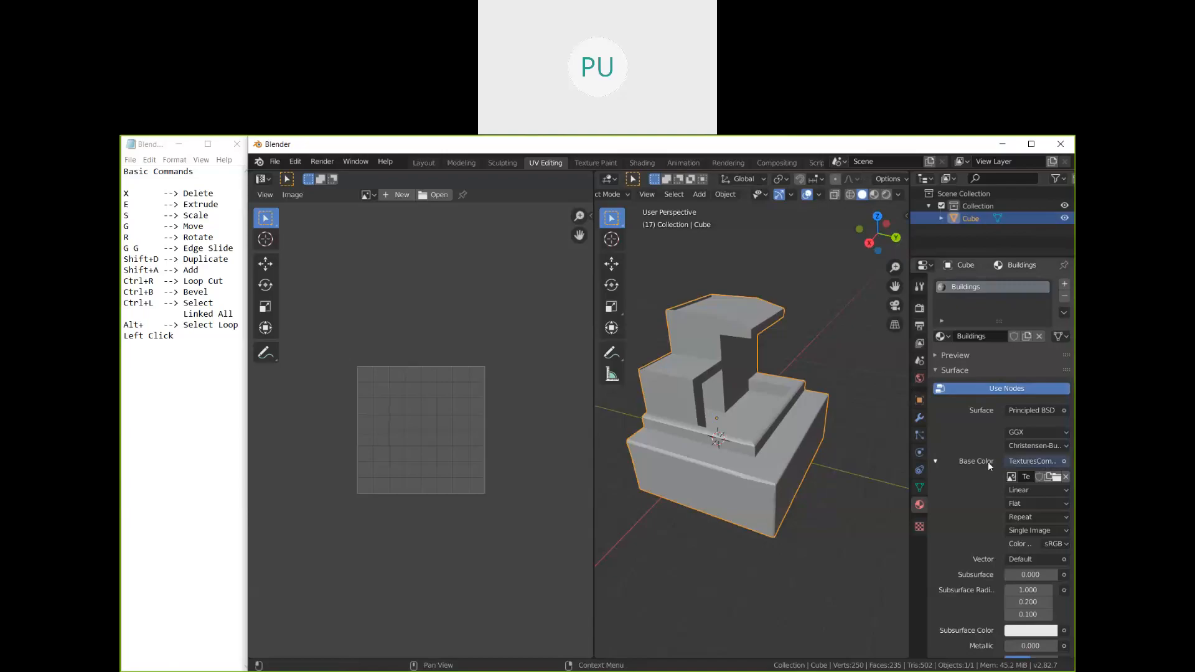
# Step: Replace the Base Color image with the red-awning house facade ending in 0097_M.jpg from the D:\Textures folder
pyautogui.click(1065, 462)
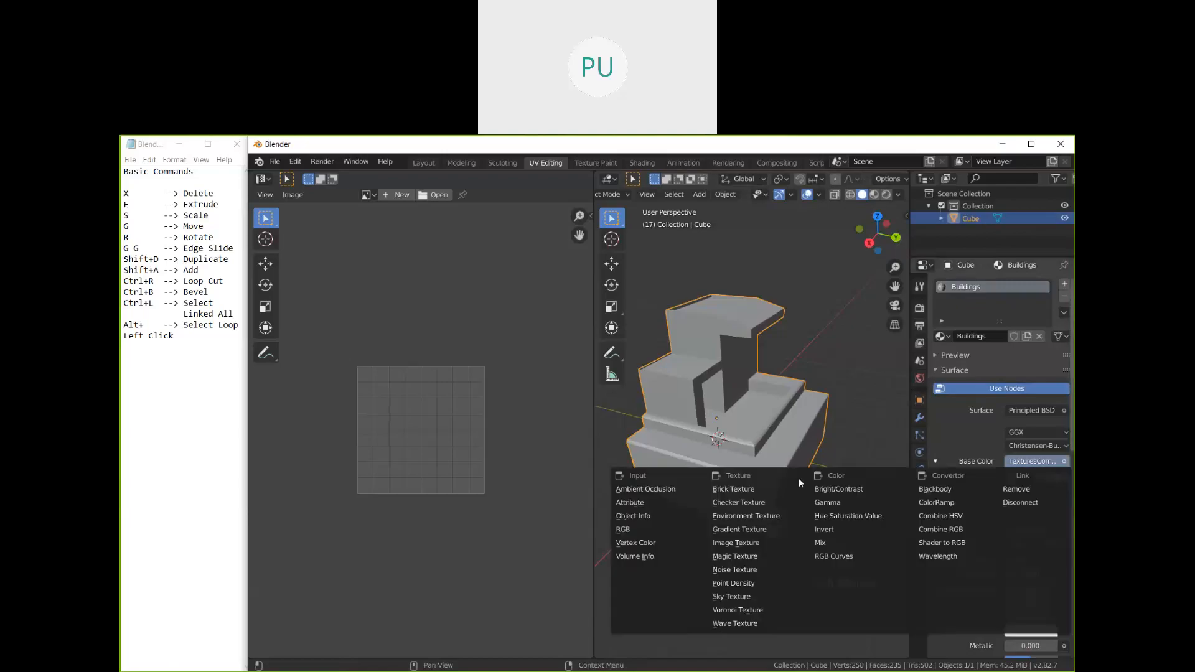
pyautogui.click(759, 548)
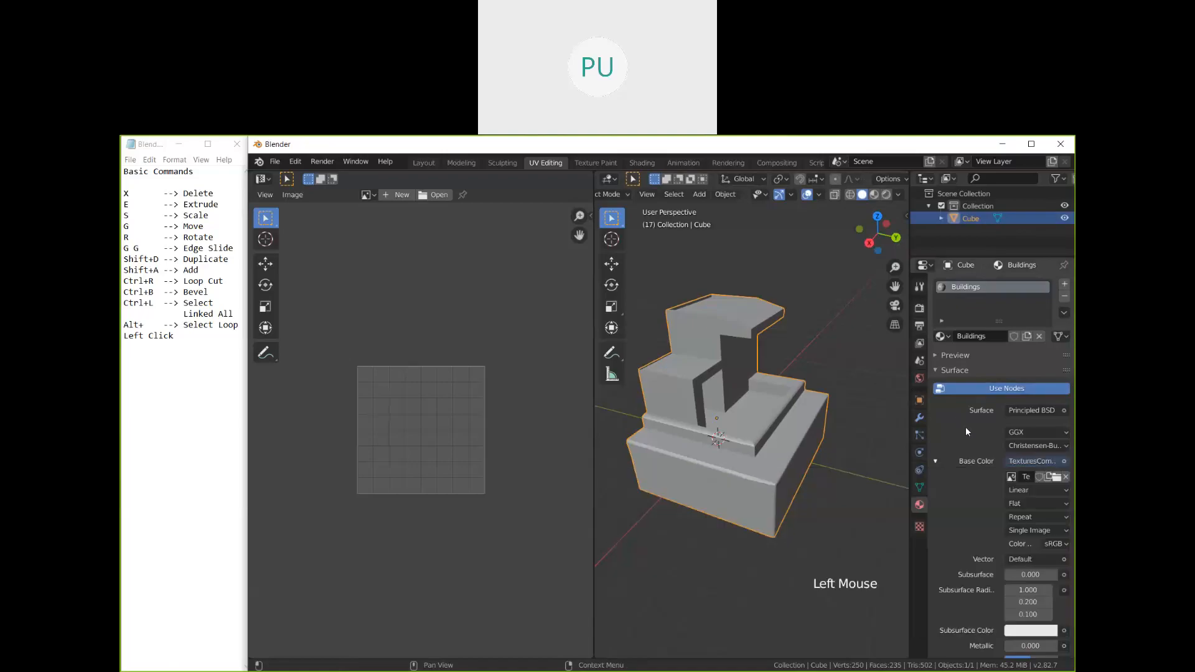
pyautogui.click(1067, 477)
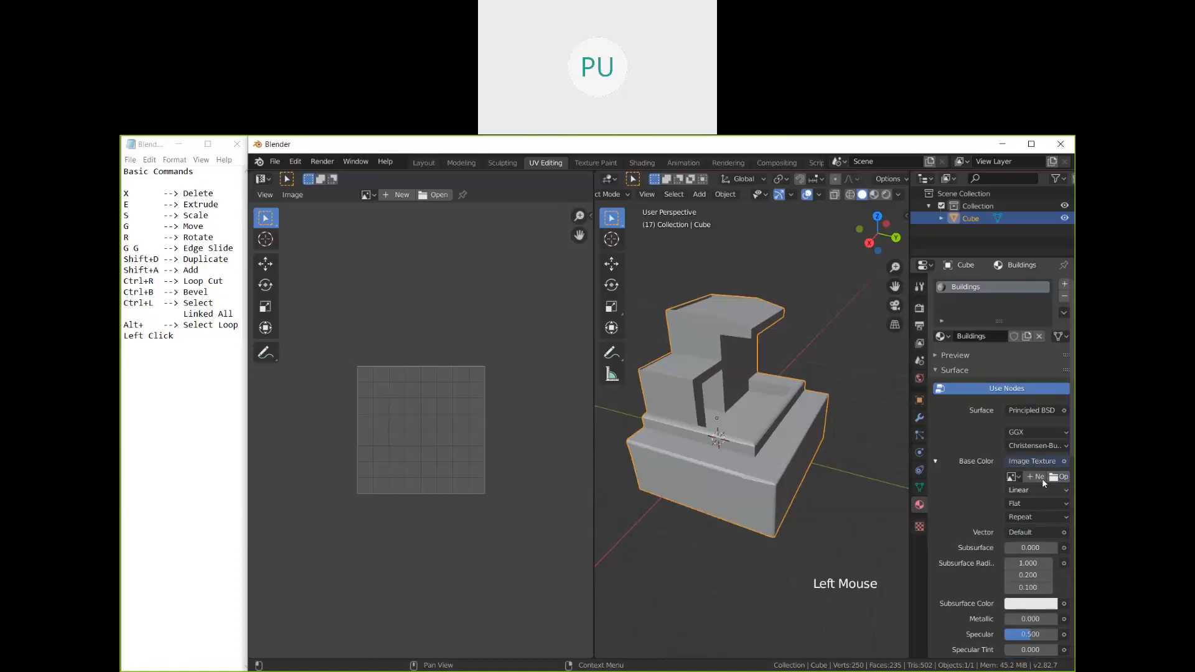
pyautogui.click(1058, 477)
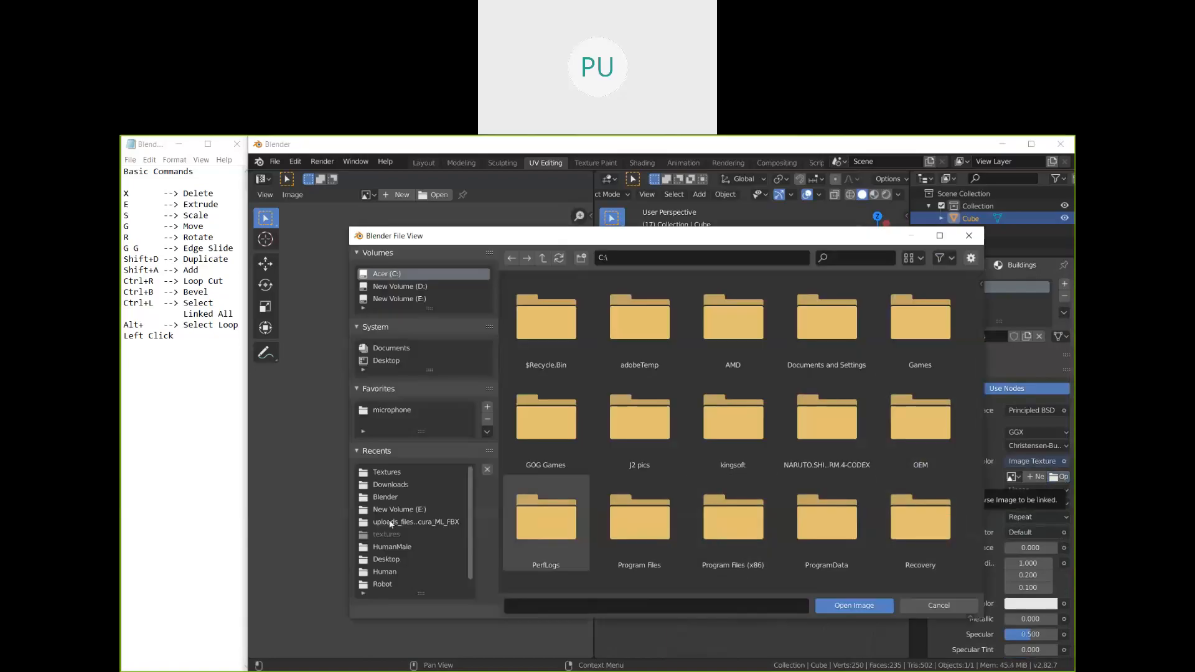
pyautogui.click(397, 475)
pyautogui.scroll(-2, 746, 423)
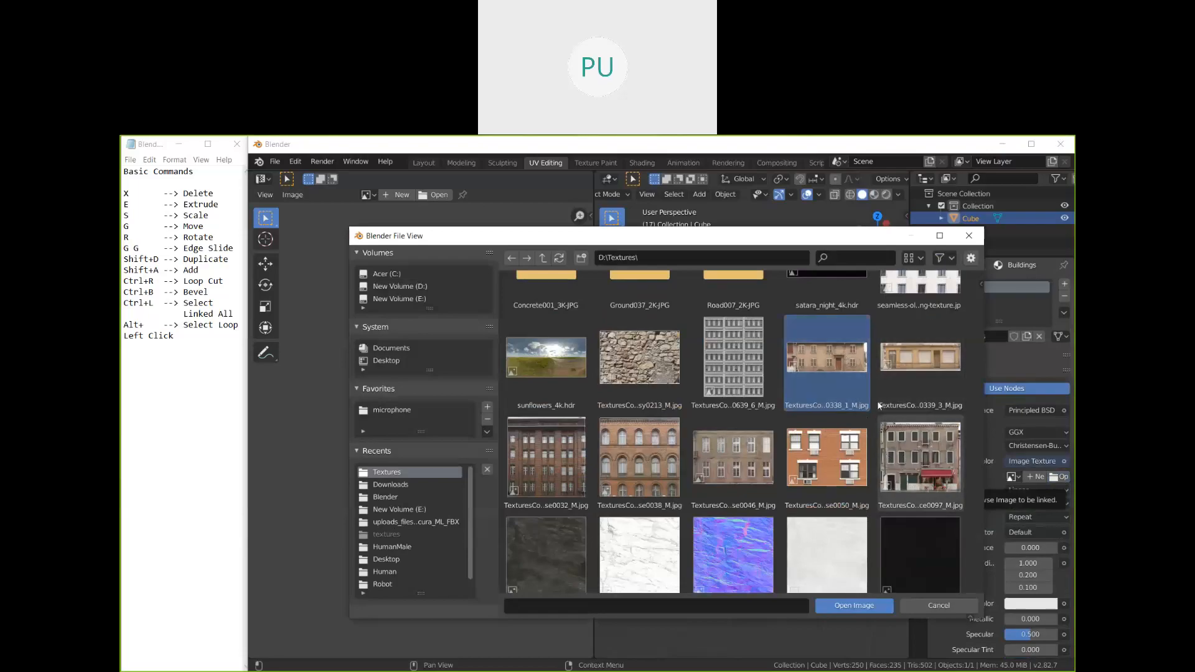
pyautogui.doubleClick(920, 457)
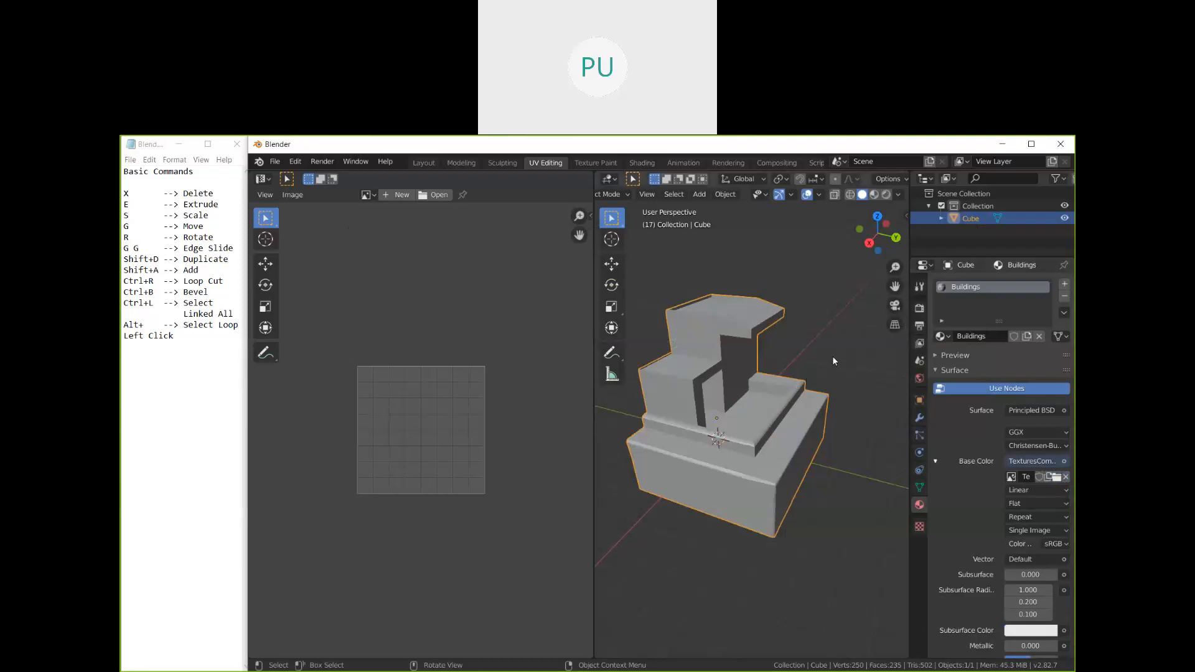
# Step: Switch the 3D viewport to Material Preview shading and inspect the textured building from several angles
pyautogui.press('z')
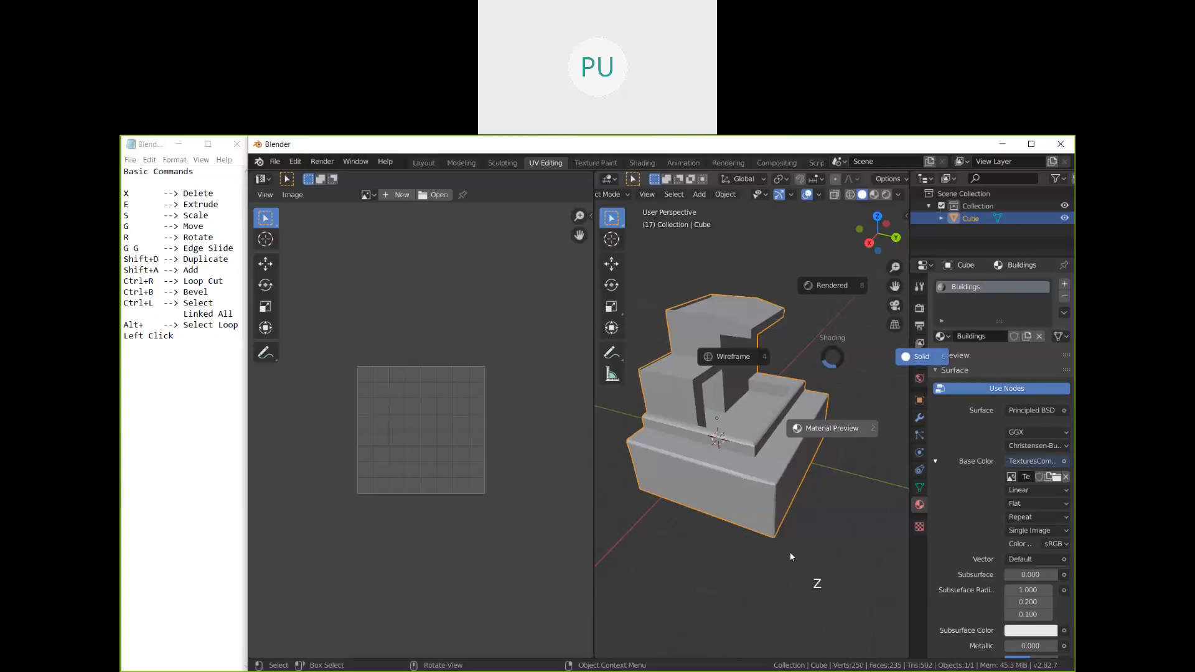
pyautogui.click(860, 499)
pyautogui.press('z')
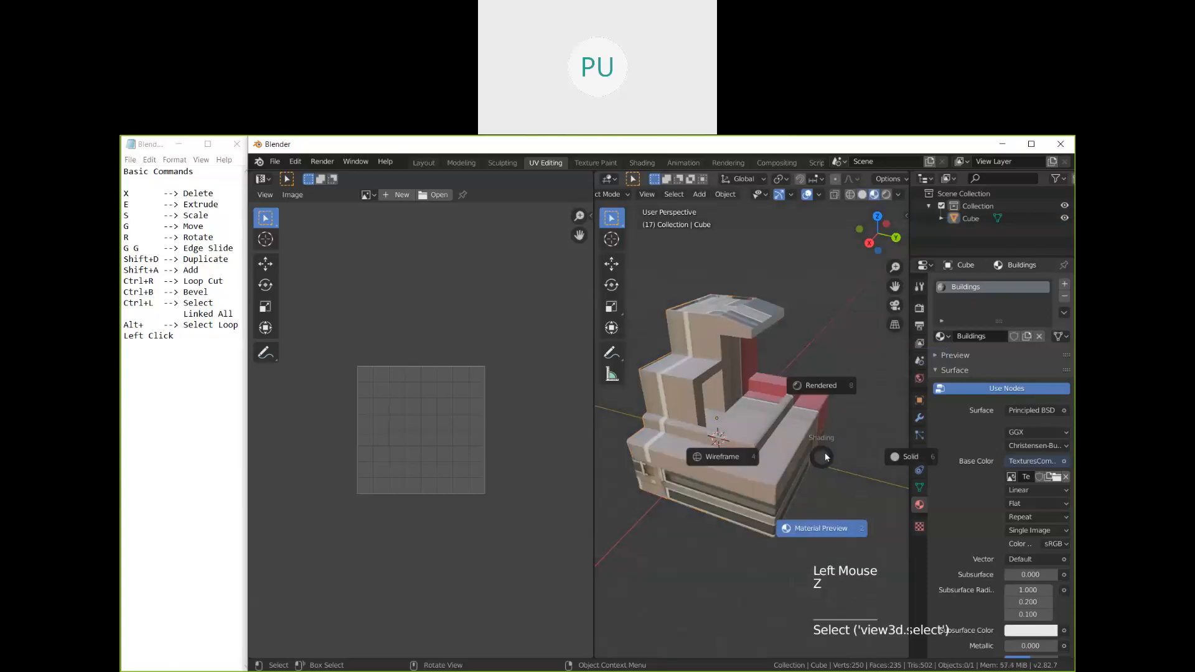
pyautogui.click(831, 531)
pyautogui.moveTo(824, 529)
pyautogui.mouseDown(button='middle')
pyautogui.moveTo(761, 524)
pyautogui.moveTo(820, 531)
pyautogui.moveTo(716, 483)
pyautogui.moveTo(783, 483)
pyautogui.moveTo(694, 484)
pyautogui.moveTo(776, 467)
pyautogui.moveTo(817, 488)
pyautogui.moveTo(805, 503)
pyautogui.mouseUp(button='middle')
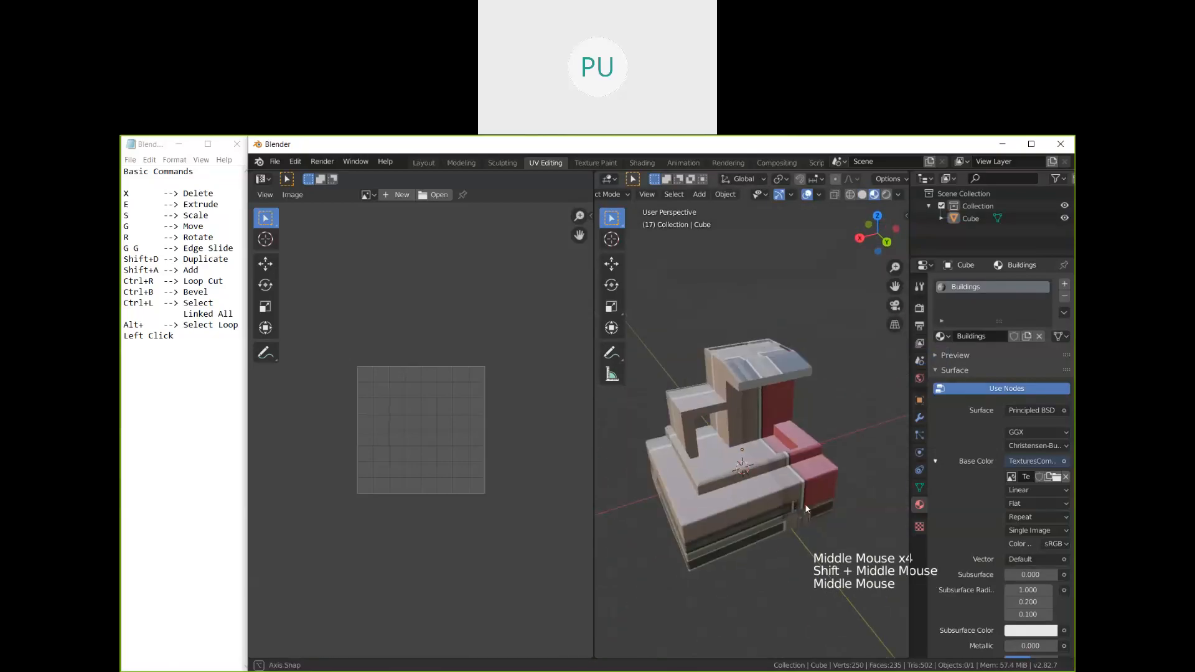
pyautogui.scroll(2, 805, 503)
pyautogui.keyDown('shift'); pyautogui.moveTo(804, 510); pyautogui.dragTo(750, 402, button='middle'); pyautogui.keyUp('shift')
pyautogui.scroll(-1, 749, 402)
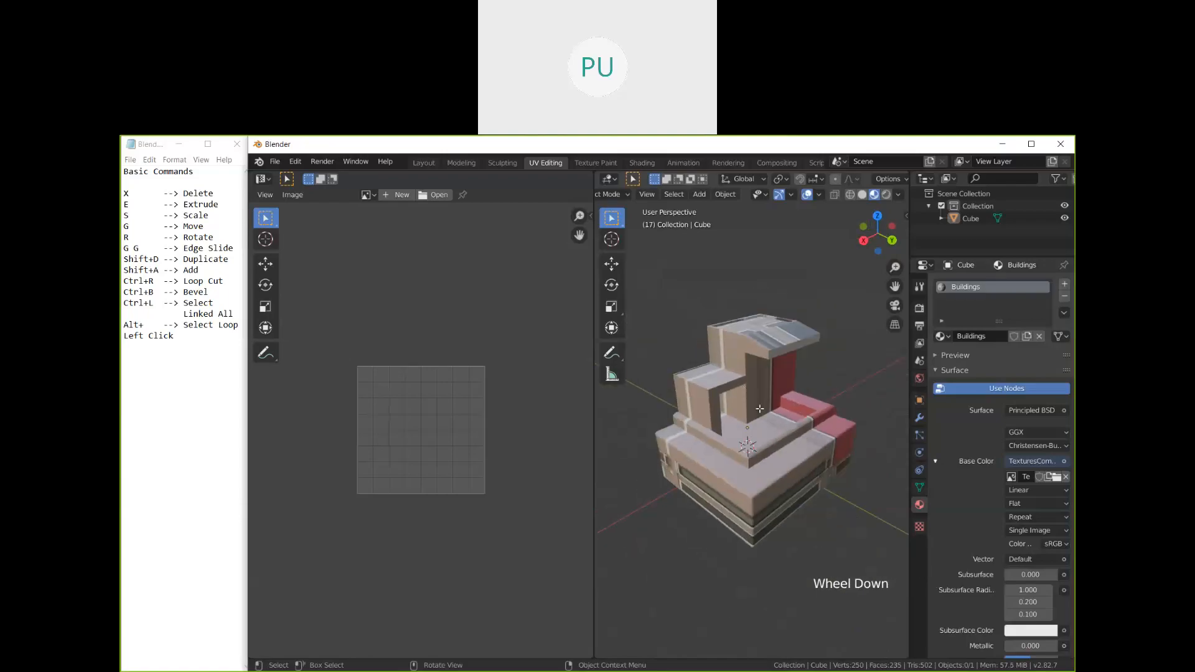
# Step: Enter Edit Mode on the building and select all of its faces
pyautogui.press('Tab')
pyautogui.press('a')
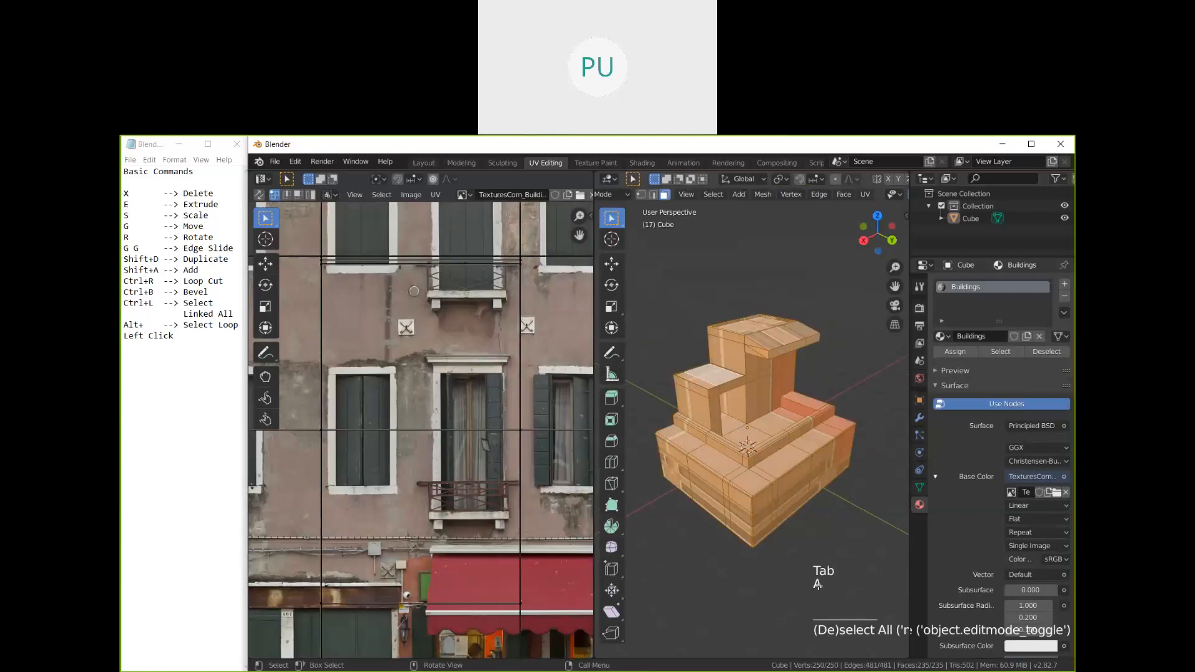
pyautogui.moveTo(817, 585); pyautogui.dragTo(847, 204, button='middle')
# Step: Unwrap all faces with Cube Projection and check the texture layout in the UV editor and on the model
pyautogui.click(865, 195)
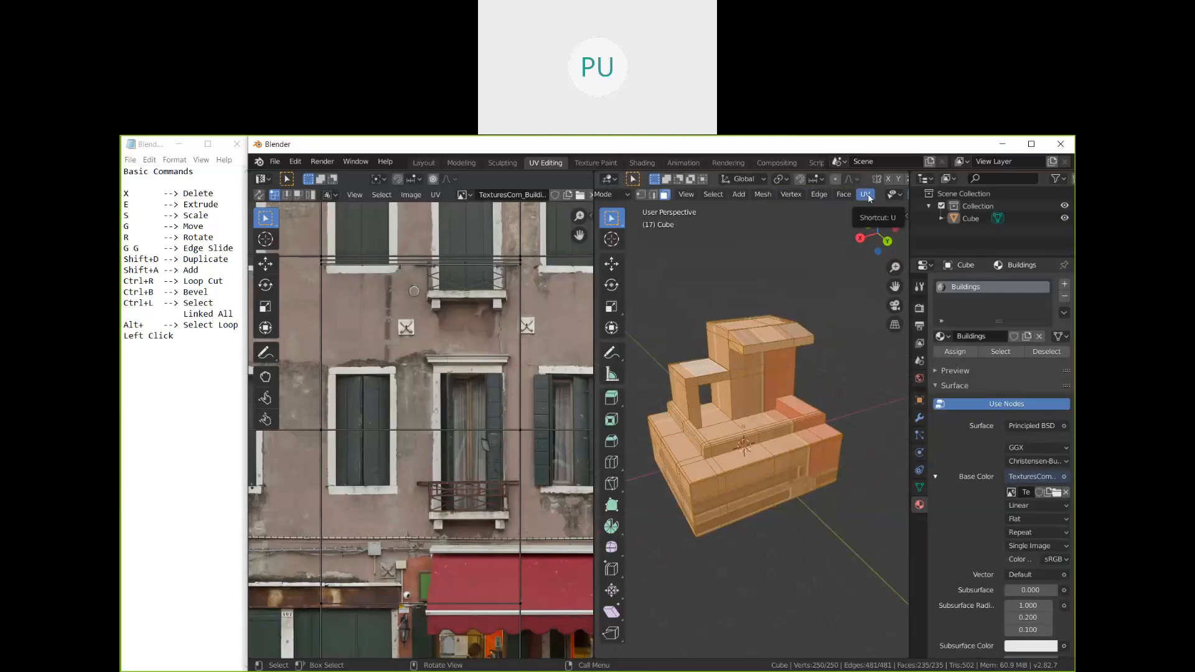
pyautogui.click(868, 194)
pyautogui.click(882, 286)
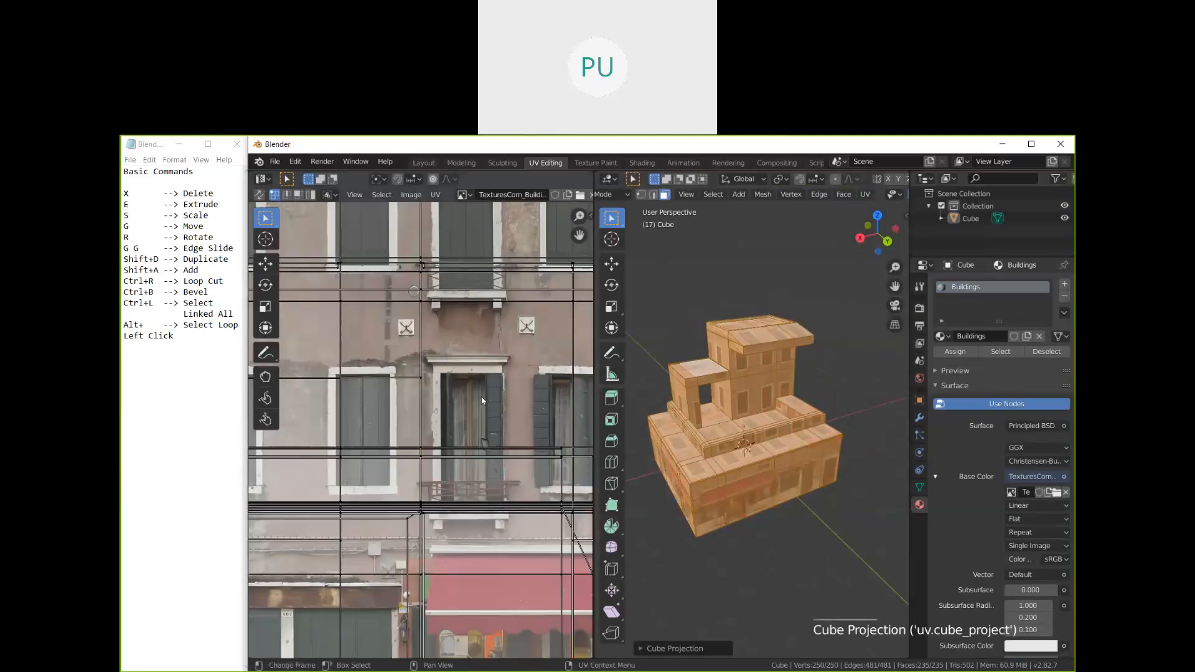
pyautogui.scroll(-5, 349, 410)
pyautogui.moveTo(310, 410); pyautogui.dragTo(322, 414, button='middle')
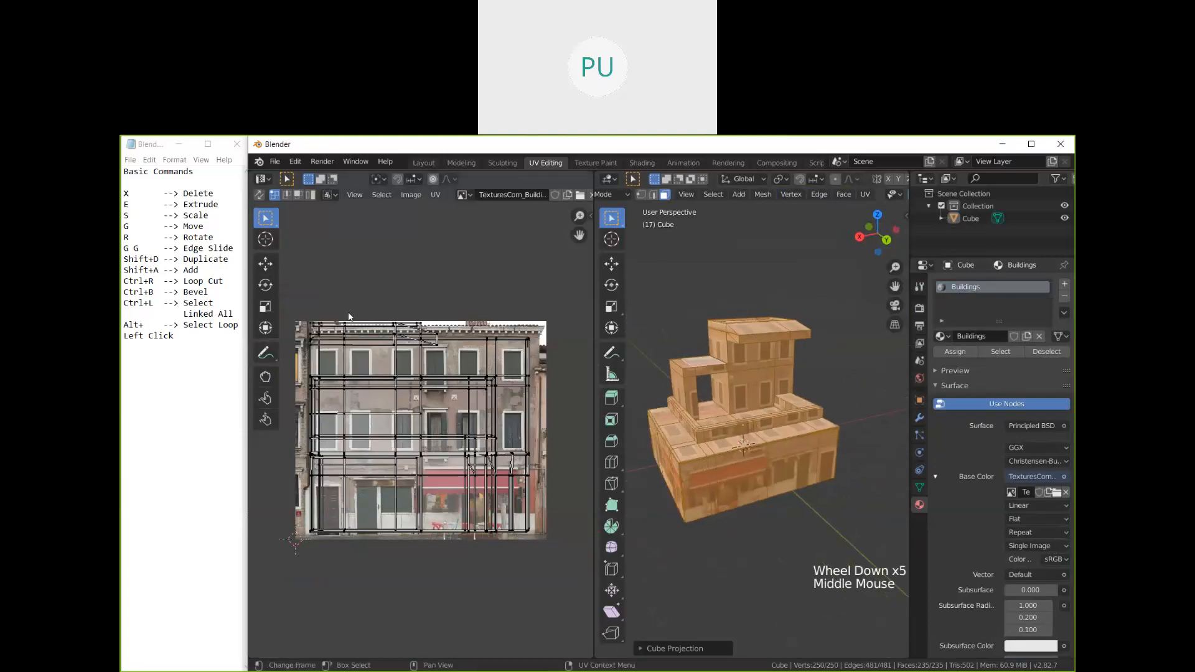
pyautogui.moveTo(768, 387); pyautogui.dragTo(773, 419, button='middle')
pyautogui.moveTo(768, 461); pyautogui.dragTo(761, 485, button='middle')
pyautogui.scroll(1, 737, 489)
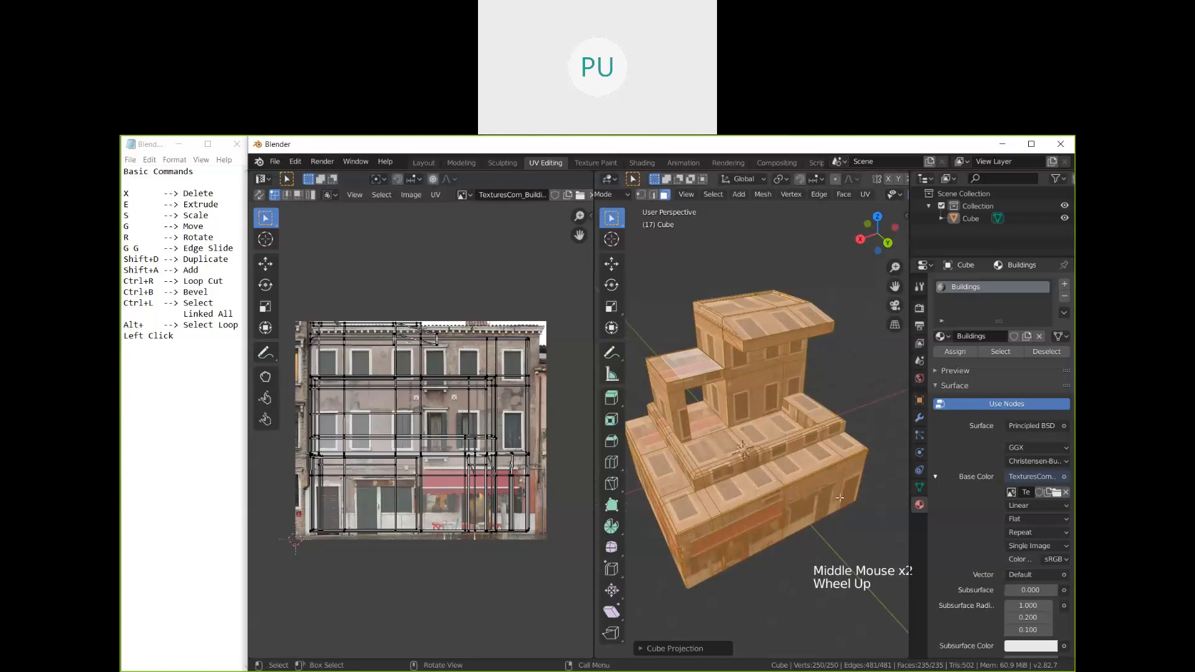
# Step: Undo the cube projection and select a single face on the lower block's side
pyautogui.hotkey('ctrl', 'z')
pyautogui.hotkey('ctrl', 'z')
pyautogui.hotkey('ctrl', 'z')
pyautogui.moveTo(794, 471); pyautogui.dragTo(790, 473, button='middle')
pyautogui.click(785, 483)
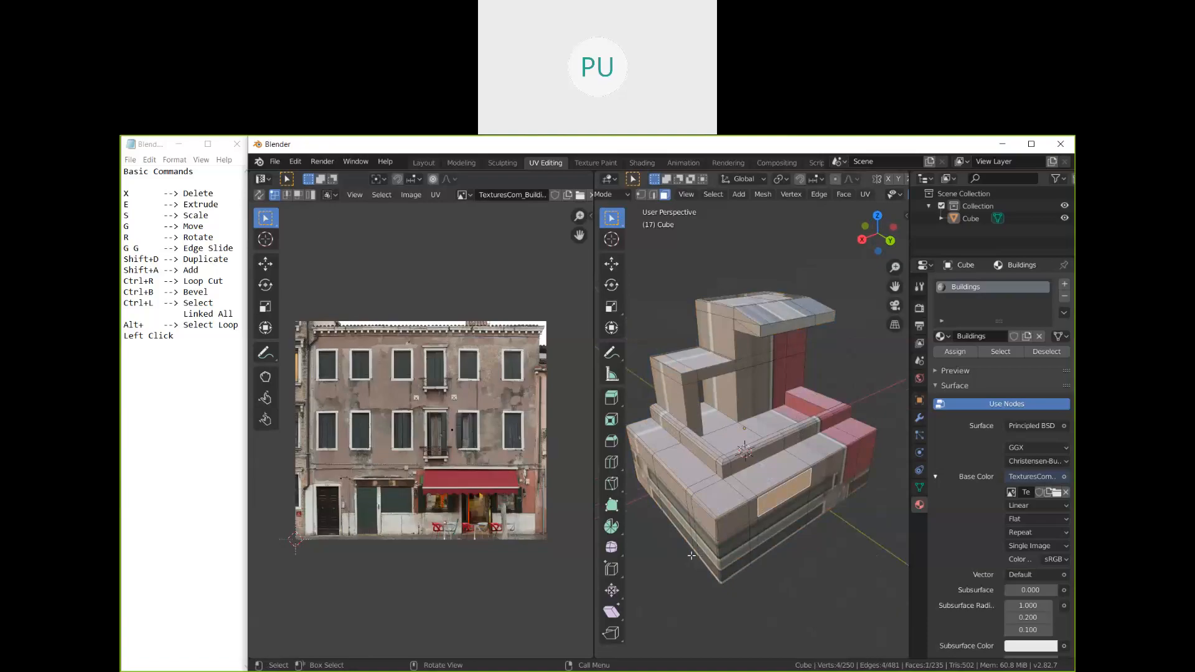
# Step: Select all of the building's faces, unwrap them with Cube Projection, and check the facade texture on the walls
pyautogui.press('a')
pyautogui.moveTo(813, 517)
pyautogui.mouseDown(button='middle')
pyautogui.moveTo(699, 542)
pyautogui.moveTo(803, 524)
pyautogui.mouseUp(button='middle')
pyautogui.moveTo(796, 522); pyautogui.dragTo(848, 515, button='middle')
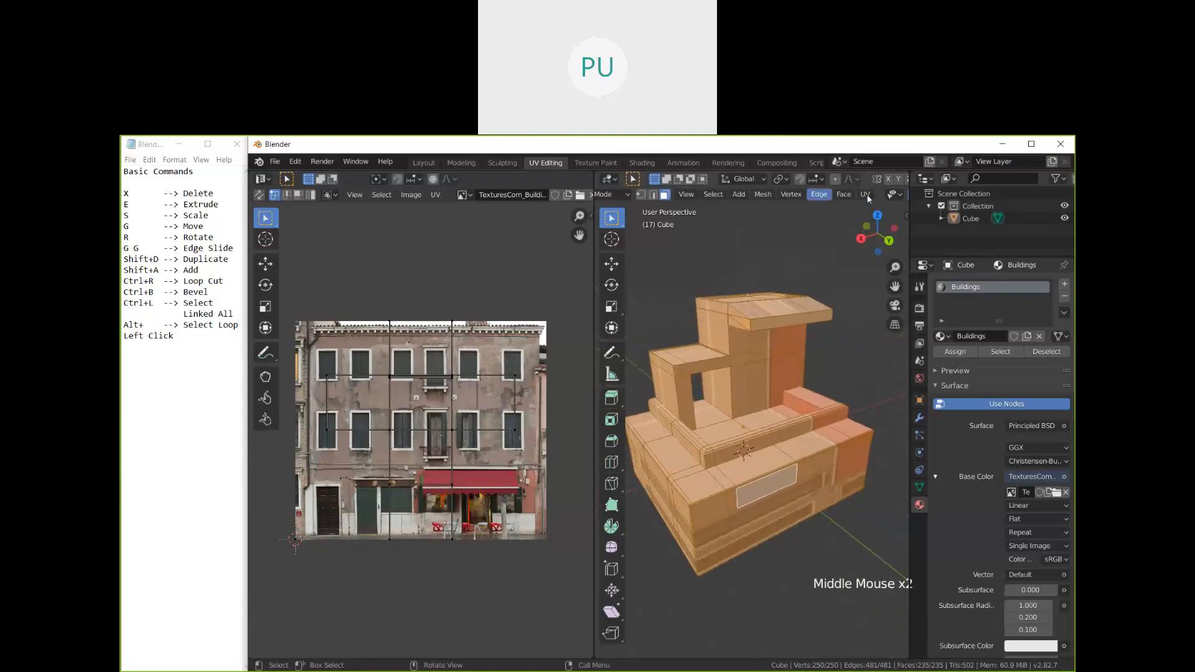
pyautogui.click(866, 195)
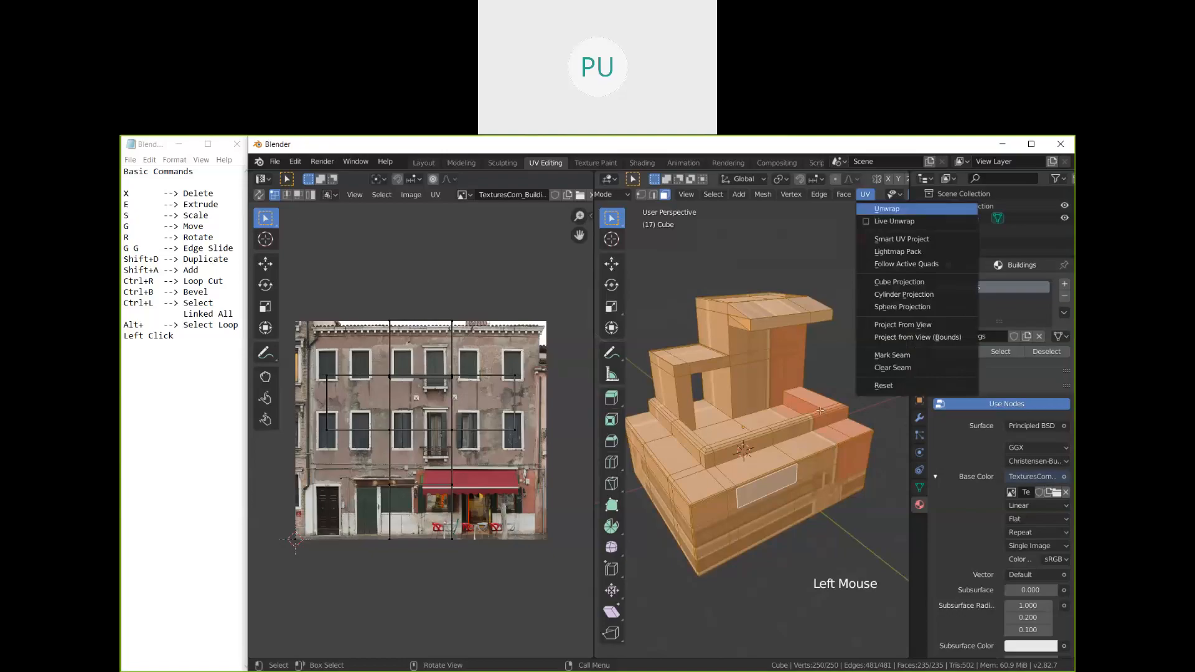
pyautogui.click(899, 282)
pyautogui.moveTo(820, 411); pyautogui.dragTo(803, 404, button='middle')
pyautogui.moveTo(809, 492); pyautogui.dragTo(692, 413, button='middle')
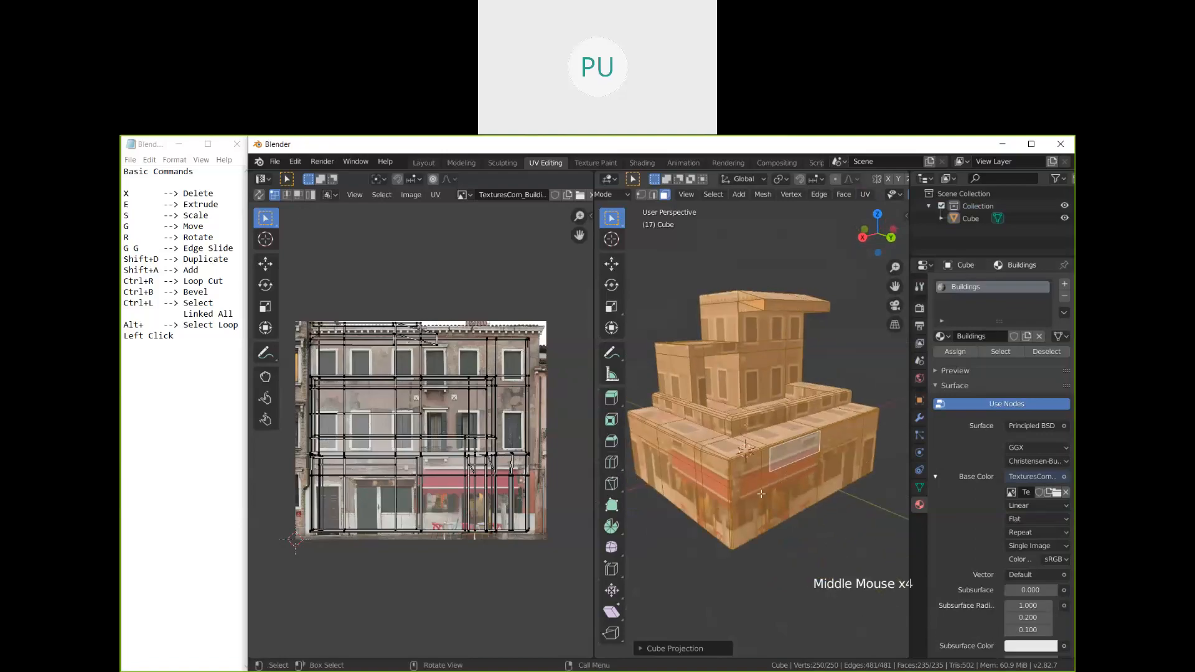
# Step: Select all UVs in the UV editor, scale them to about half size, and move them over the red-awning shopfront in the facade image
pyautogui.moveTo(761, 493)
pyautogui.keyDown('shift'); pyautogui.mouseDown(button='middle')
pyautogui.moveTo(756, 526)
pyautogui.moveTo(756, 515)
pyautogui.mouseUp(button='middle'); pyautogui.keyUp('shift')
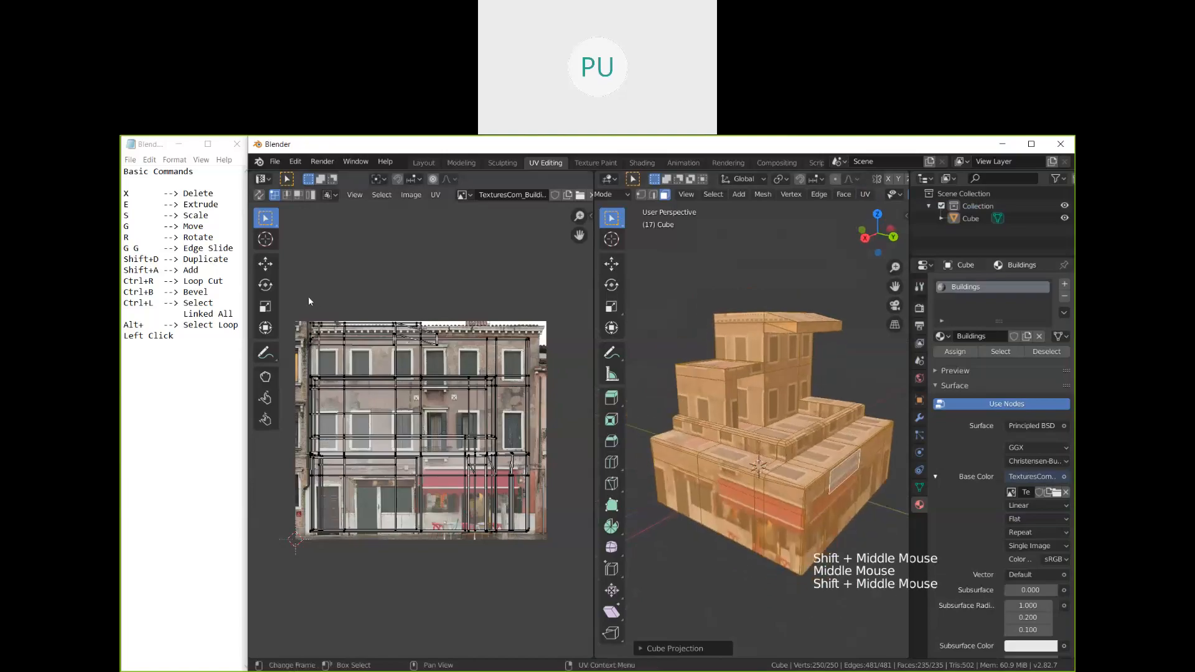
pyautogui.moveTo(288, 279); pyautogui.dragTo(540, 544)
pyautogui.moveTo(539, 564); pyautogui.dragTo(546, 580, button='middle')
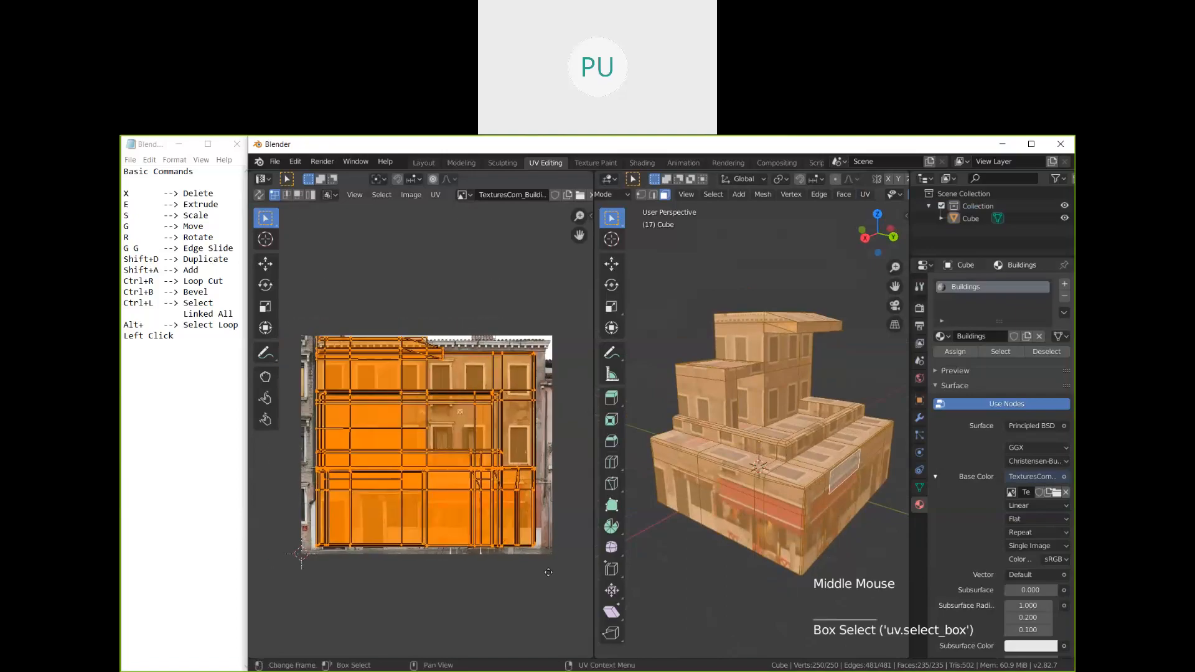
pyautogui.press('s')
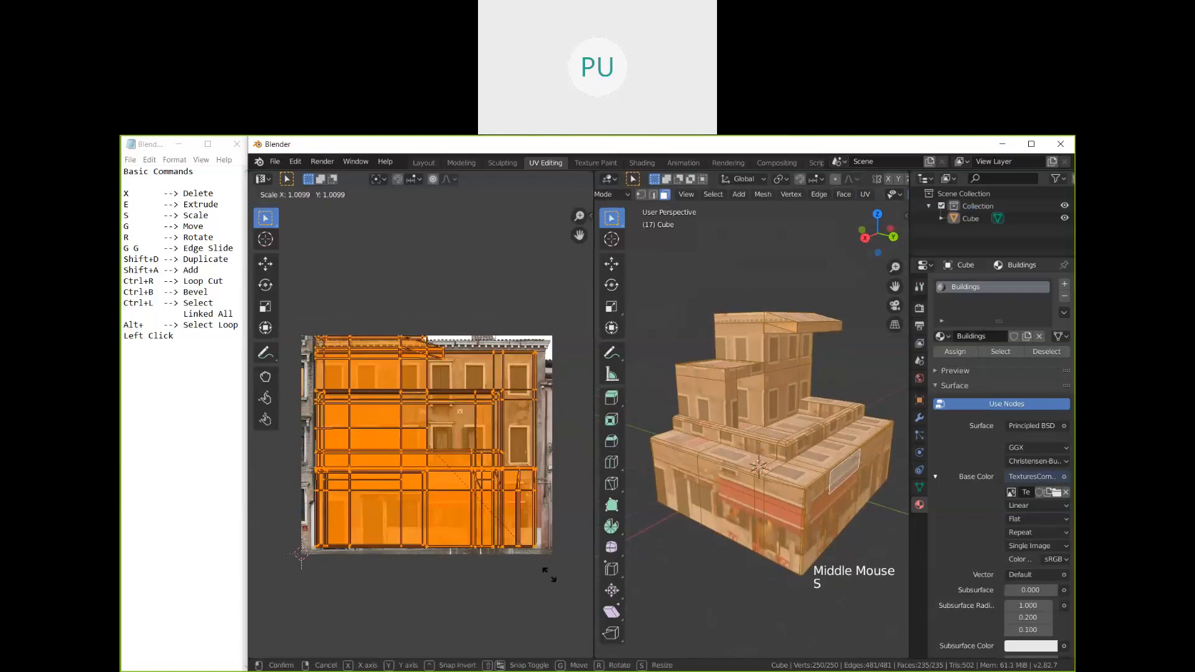
pyautogui.click(512, 539)
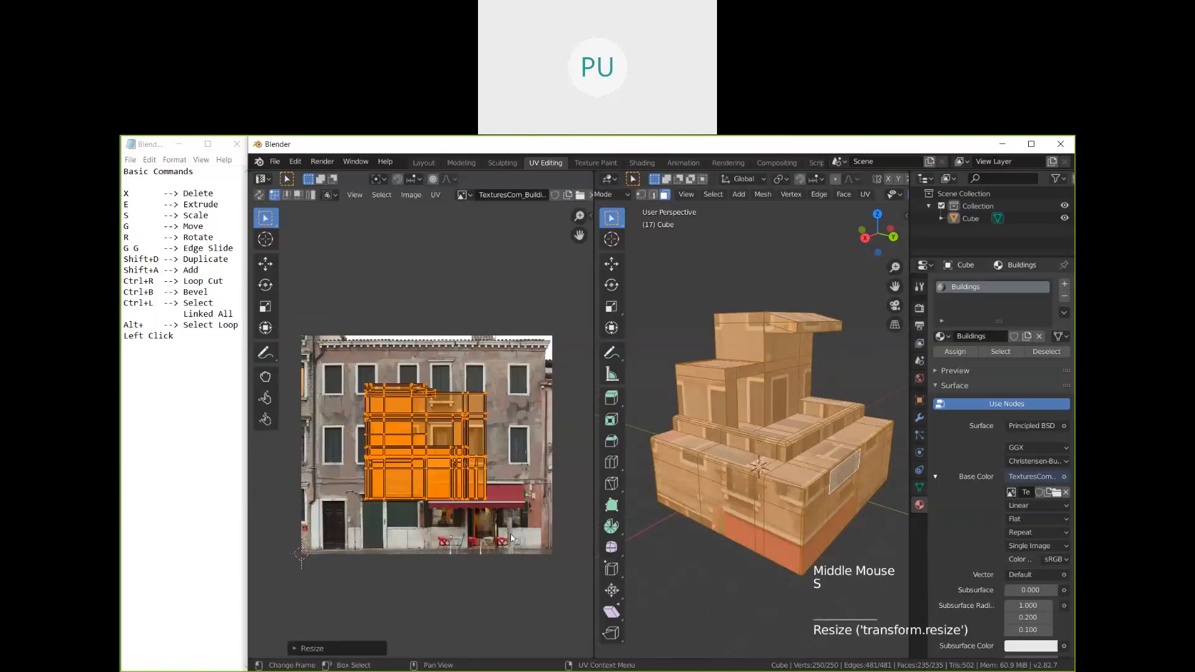
pyautogui.press('g')
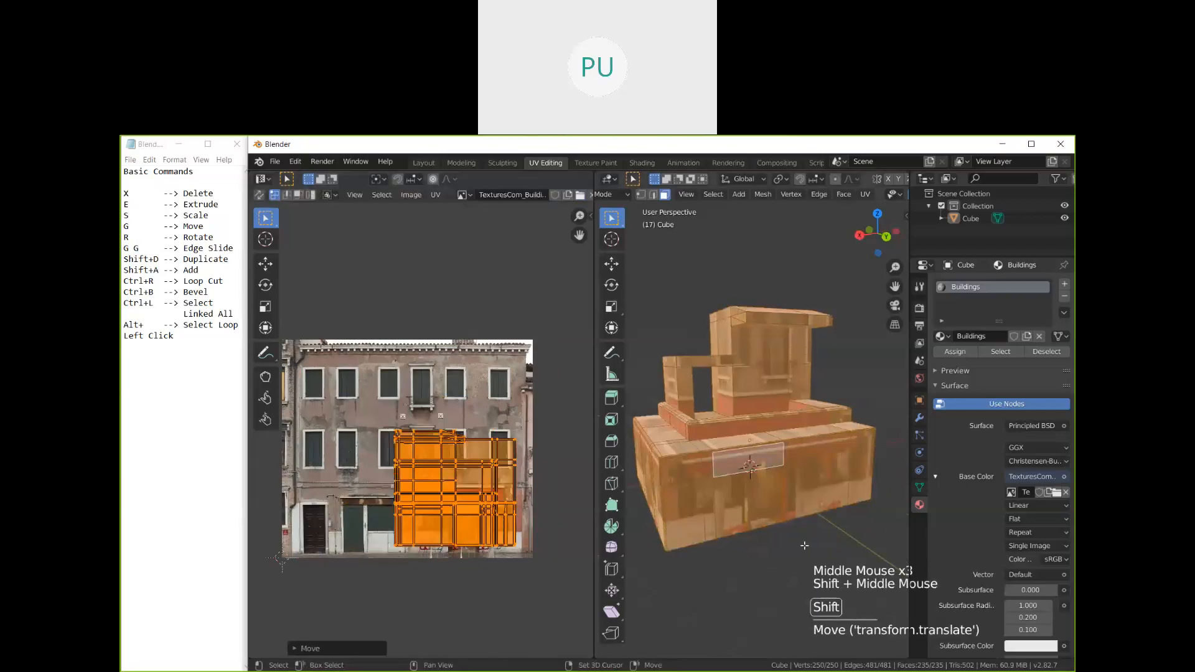
# Step: Check the shopfront texture on the lower walls and shift the selected UVs slightly sideways over the red awning and shop windows
pyautogui.scroll(2, 803, 544)
pyautogui.keyDown('shift'); pyautogui.moveTo(761, 577); pyautogui.dragTo(634, 510, button='middle'); pyautogui.keyUp('shift')
pyautogui.scroll(-1, 848, 483)
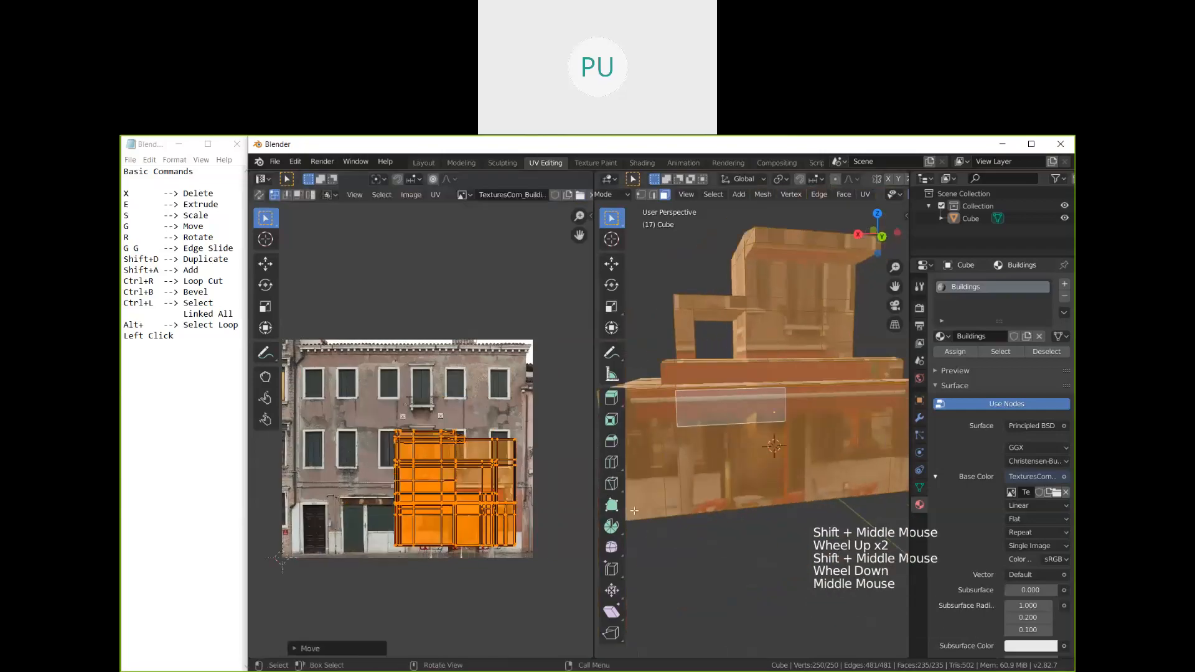
pyautogui.moveTo(629, 504); pyautogui.dragTo(661, 508, button='middle')
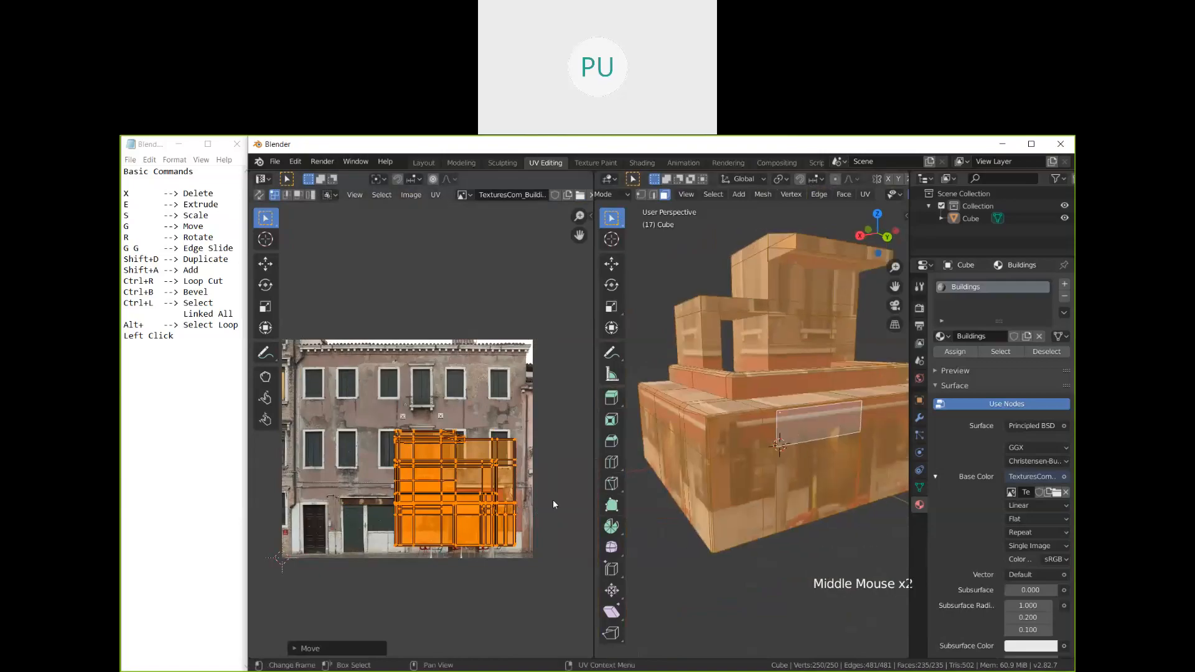
pyautogui.press('g')
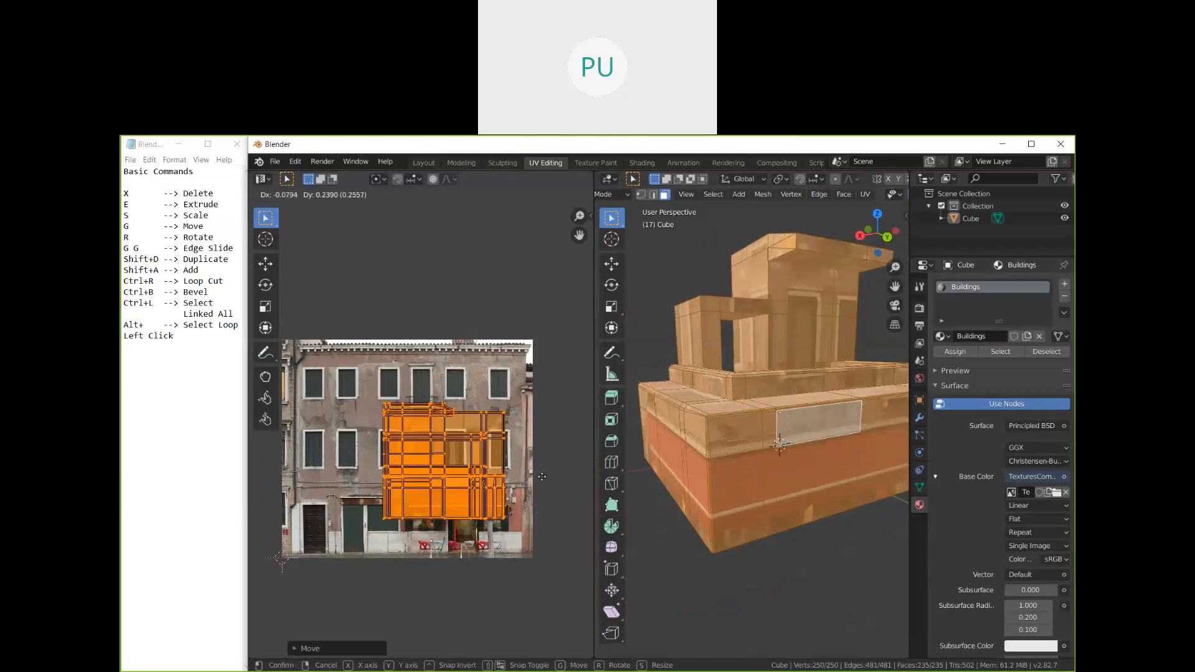
pyautogui.click(543, 502)
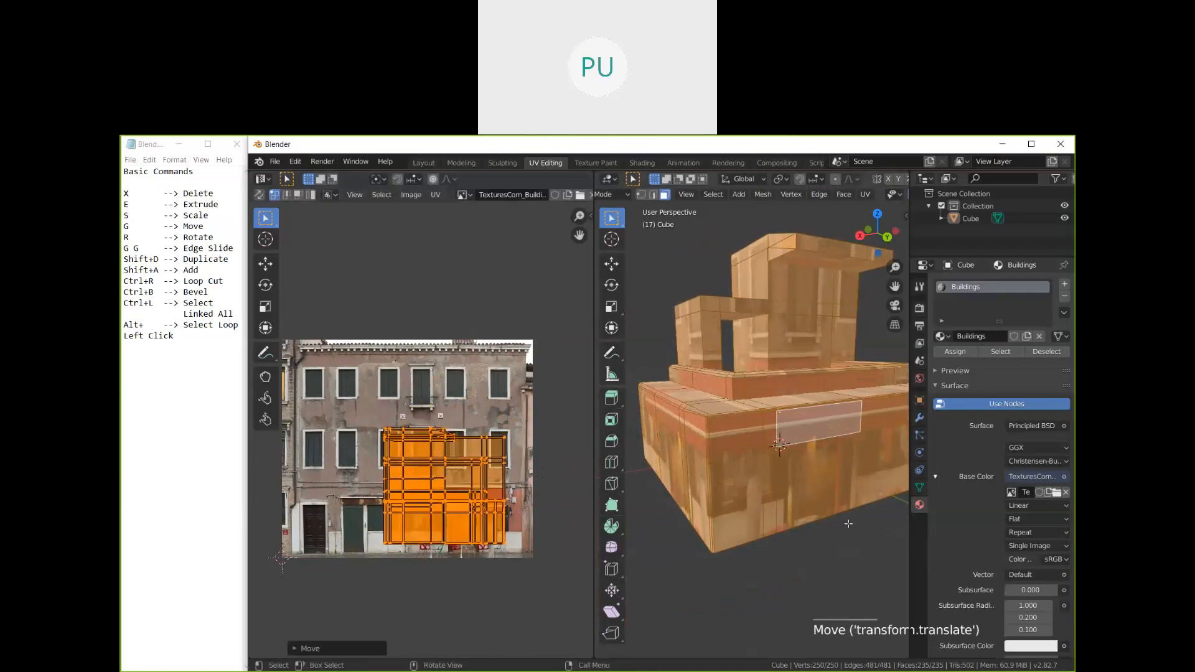
# Step: Leave Edit Mode and examine the awning and shop windows on the lower block's walls up close
pyautogui.press('Tab')
pyautogui.moveTo(828, 548); pyautogui.dragTo(846, 567, button='middle')
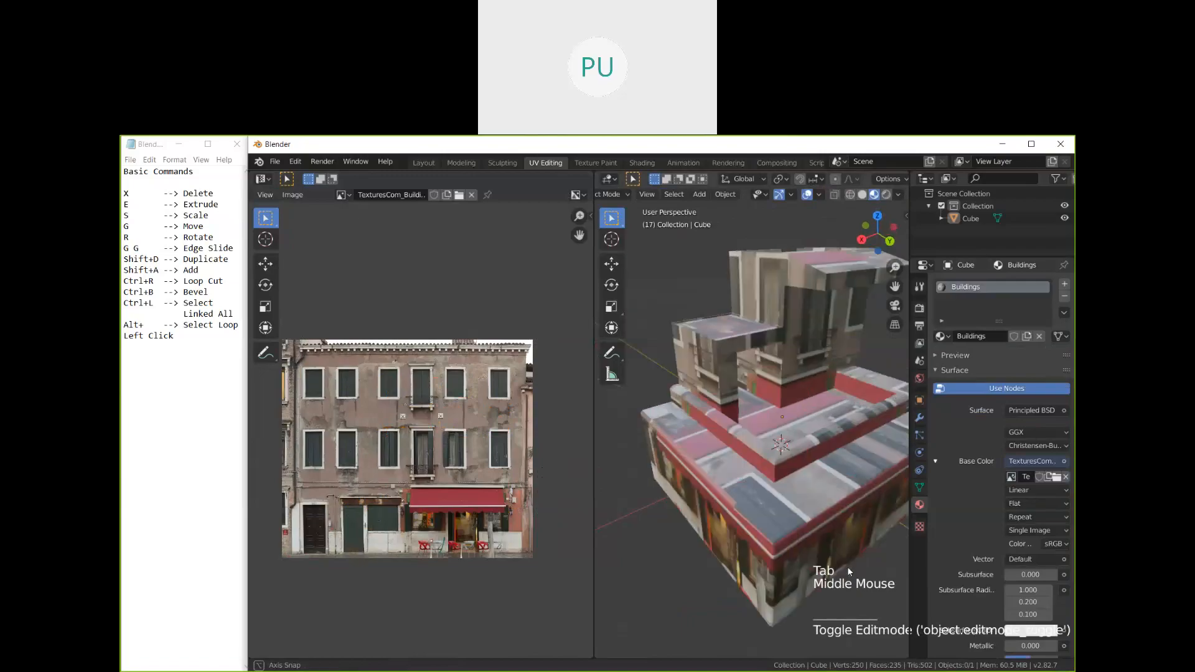
pyautogui.scroll(2, 704, 469)
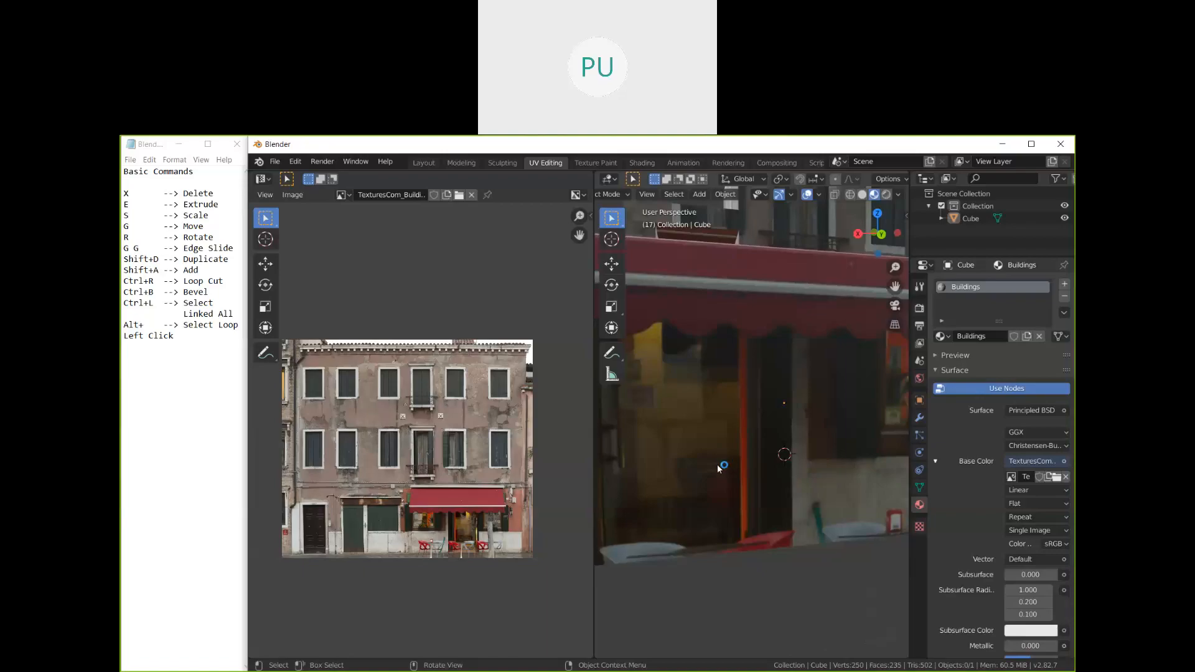
pyautogui.moveTo(750, 483); pyautogui.dragTo(790, 501, button='middle')
pyautogui.scroll(-2, 784, 493)
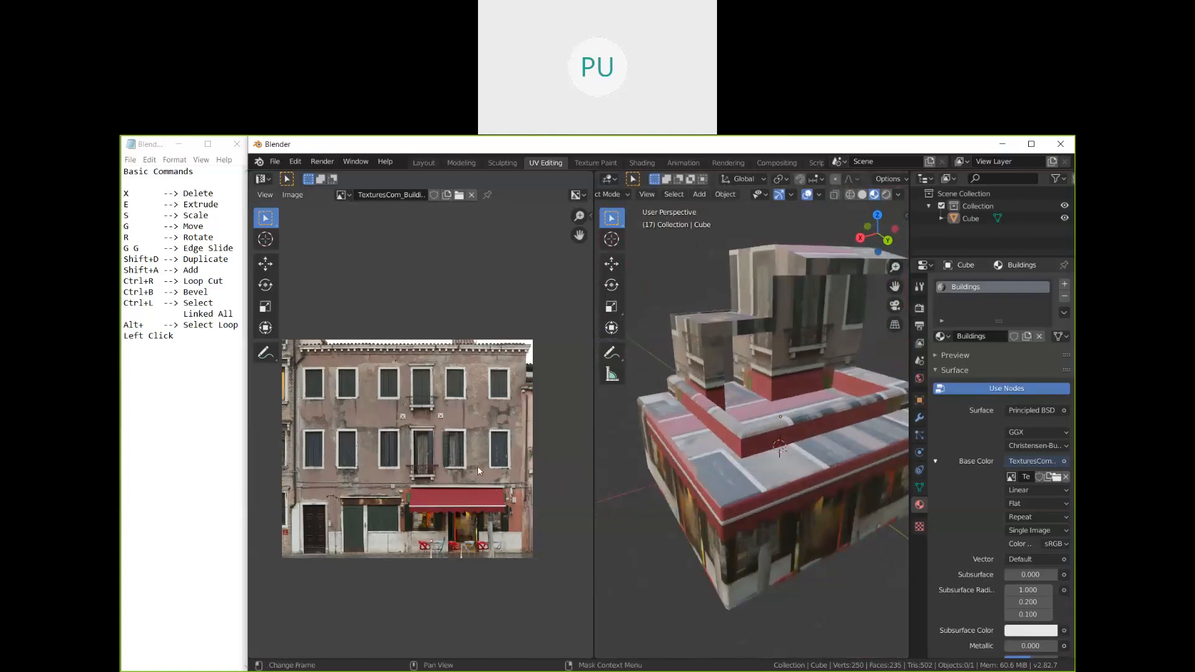
# Step: Replace the Base Color image of the Buildings material with the beige shuttered storefront image from the D:\Textures\ folder
pyautogui.click(1065, 476)
pyautogui.click(1056, 477)
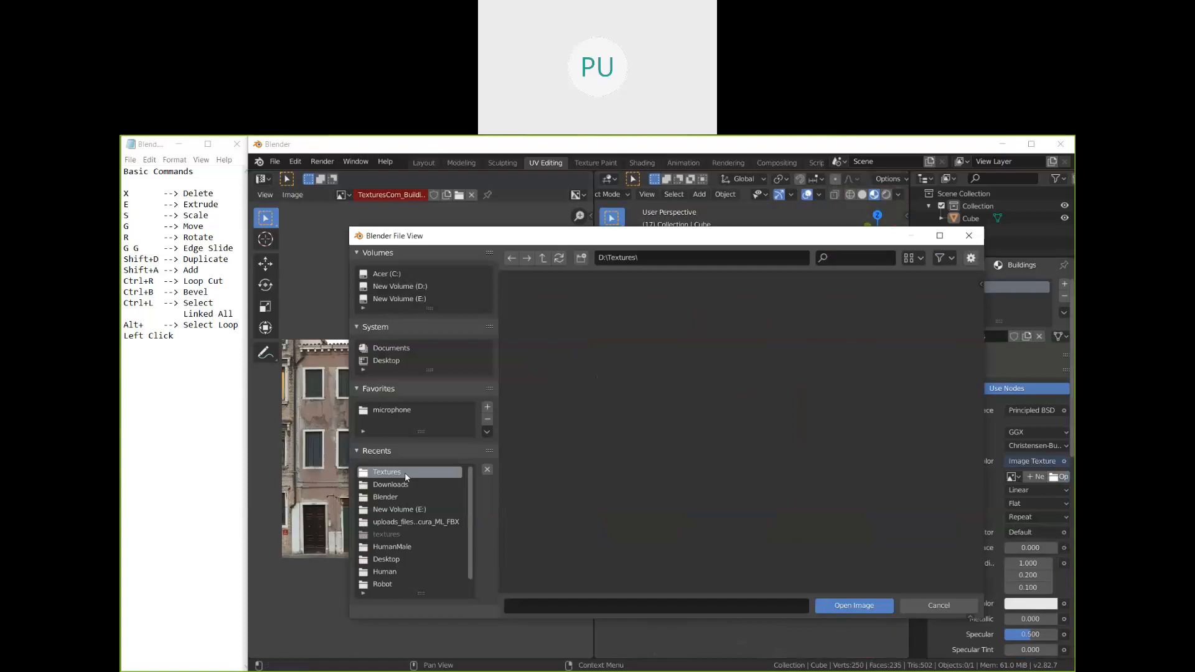
pyautogui.doubleClick(929, 410)
pyautogui.moveTo(629, 436)
pyautogui.mouseDown(button='middle')
pyautogui.moveTo(660, 439)
pyautogui.moveTo(621, 442)
pyautogui.mouseUp(button='middle')
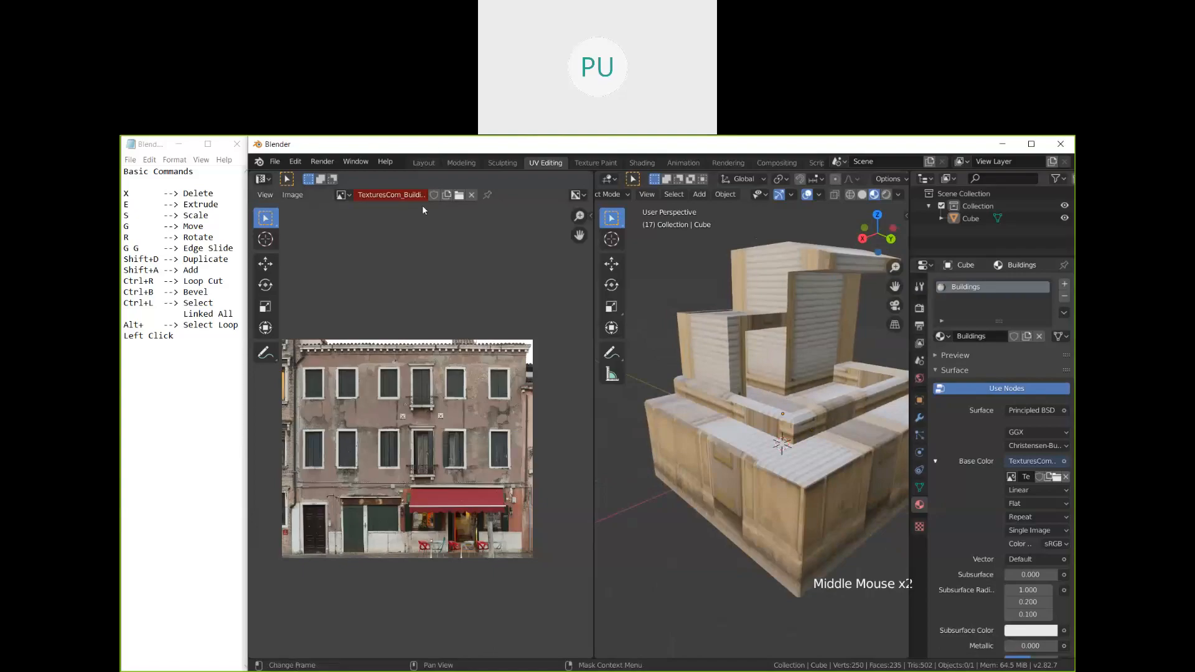
# Step: Display the new storefront image in the UV editor and compare it with the texture on the building
pyautogui.click(342, 195)
pyautogui.click(386, 230)
pyautogui.scroll(-1, 420, 449)
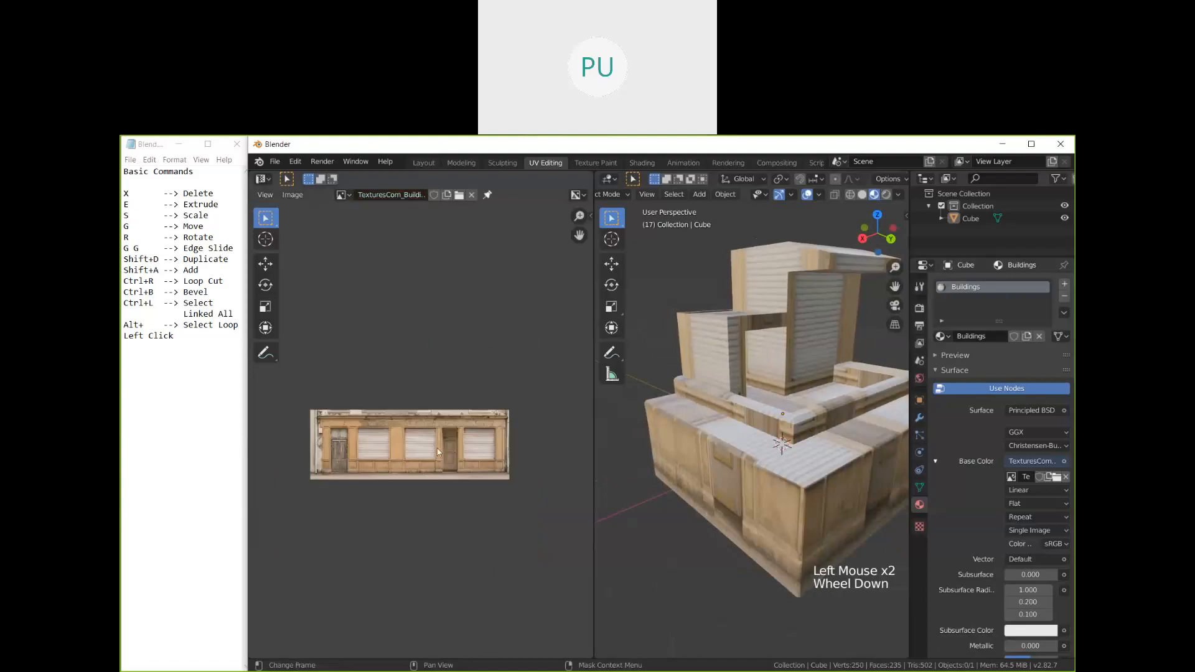
pyautogui.scroll(3, 421, 448)
pyautogui.keyDown('shift'); pyautogui.moveTo(421, 448); pyautogui.dragTo(465, 445, button='middle'); pyautogui.keyUp('shift')
pyautogui.moveTo(776, 467); pyautogui.dragTo(782, 436, button='middle')
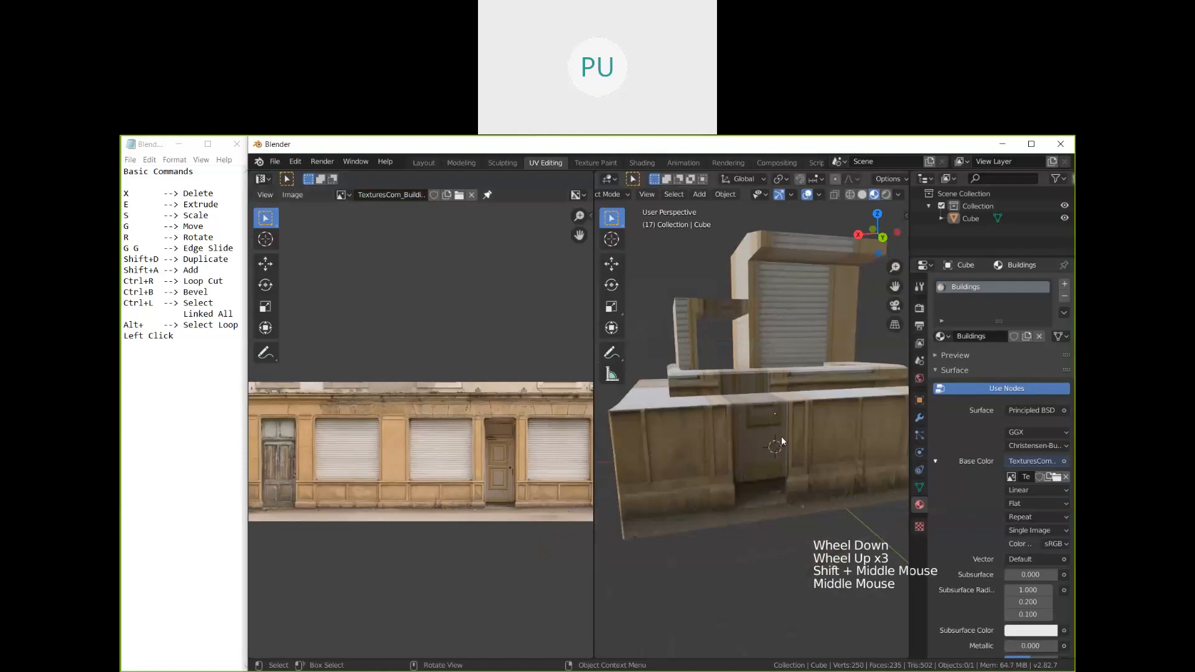
pyautogui.scroll(-1, 782, 436)
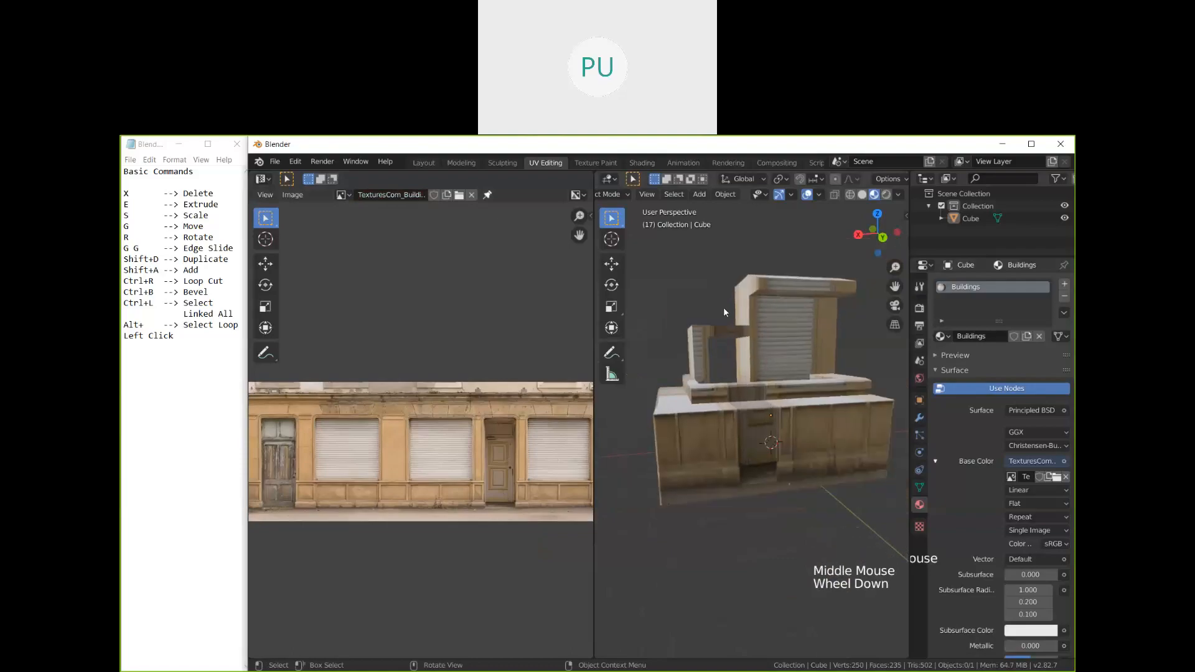
# Step: Return to Edit Mode and move all of the building's UVs up over the shutters and door of the storefront image
pyautogui.press('Tab')
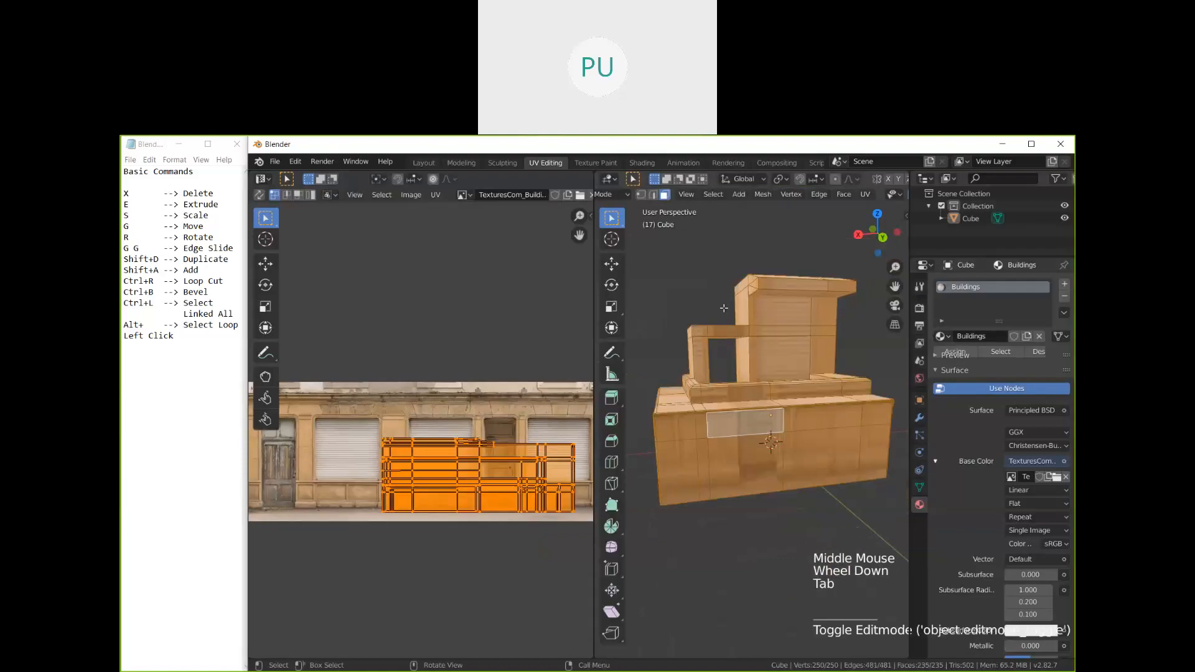
pyautogui.moveTo(724, 307); pyautogui.dragTo(709, 293, button='middle')
pyautogui.press('g')
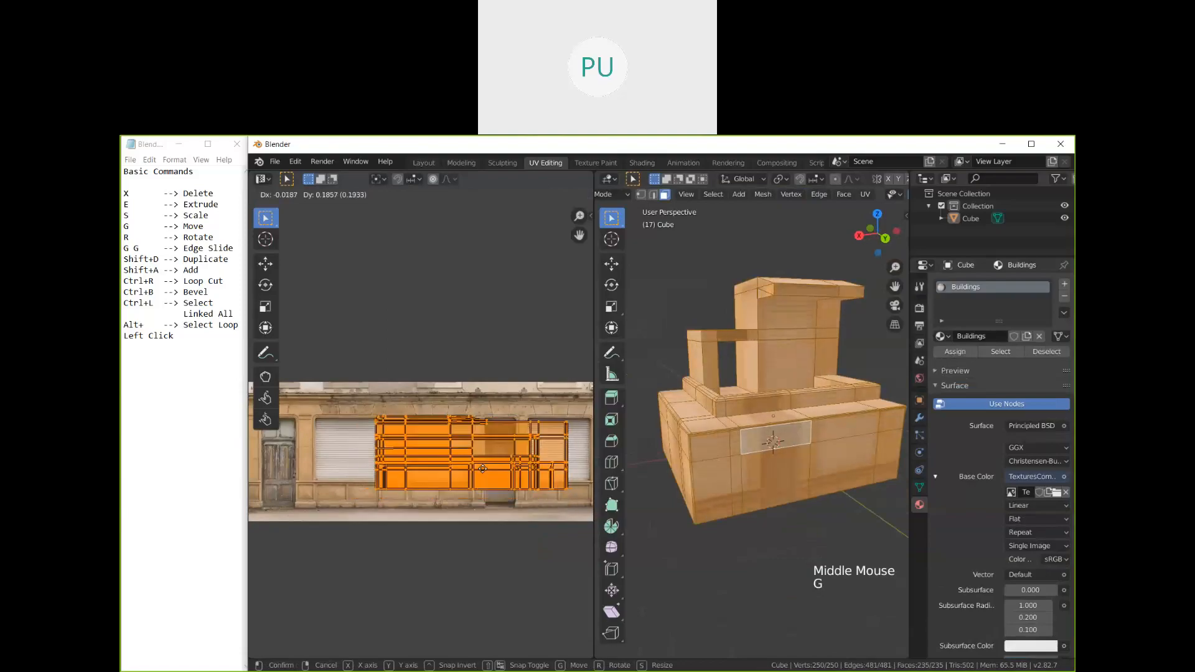
pyautogui.click(501, 473)
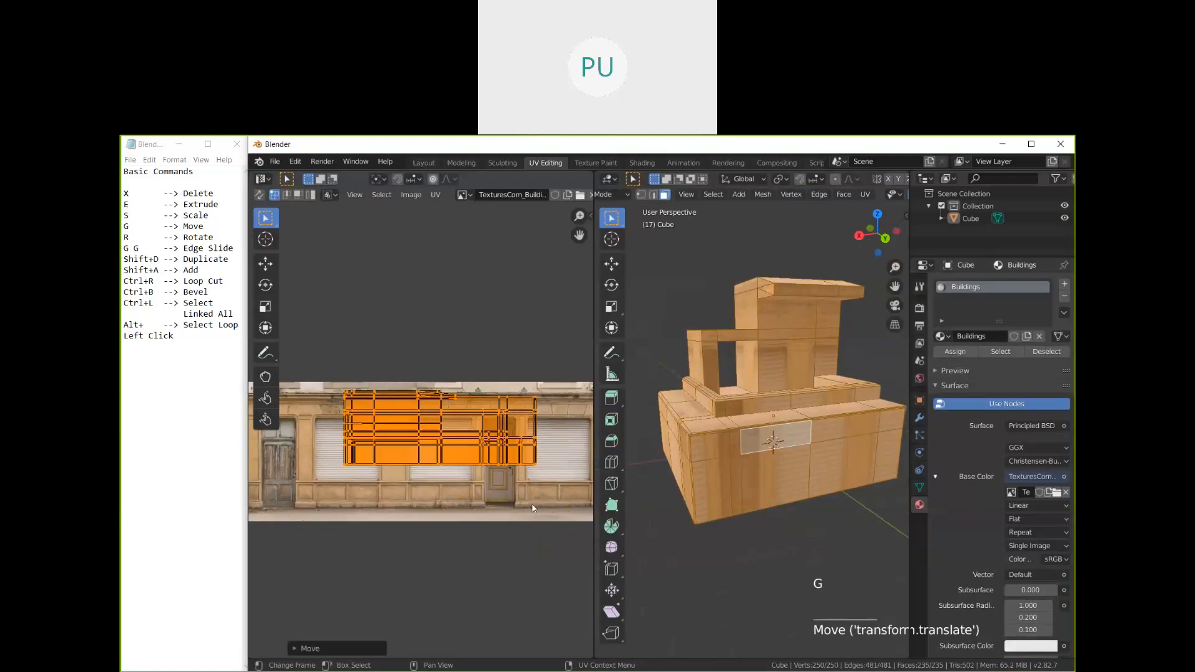
# Step: Enlarge the selected UVs to cover more of the storefront's height, and narrow them along the X axis to about half width
pyautogui.press('s')
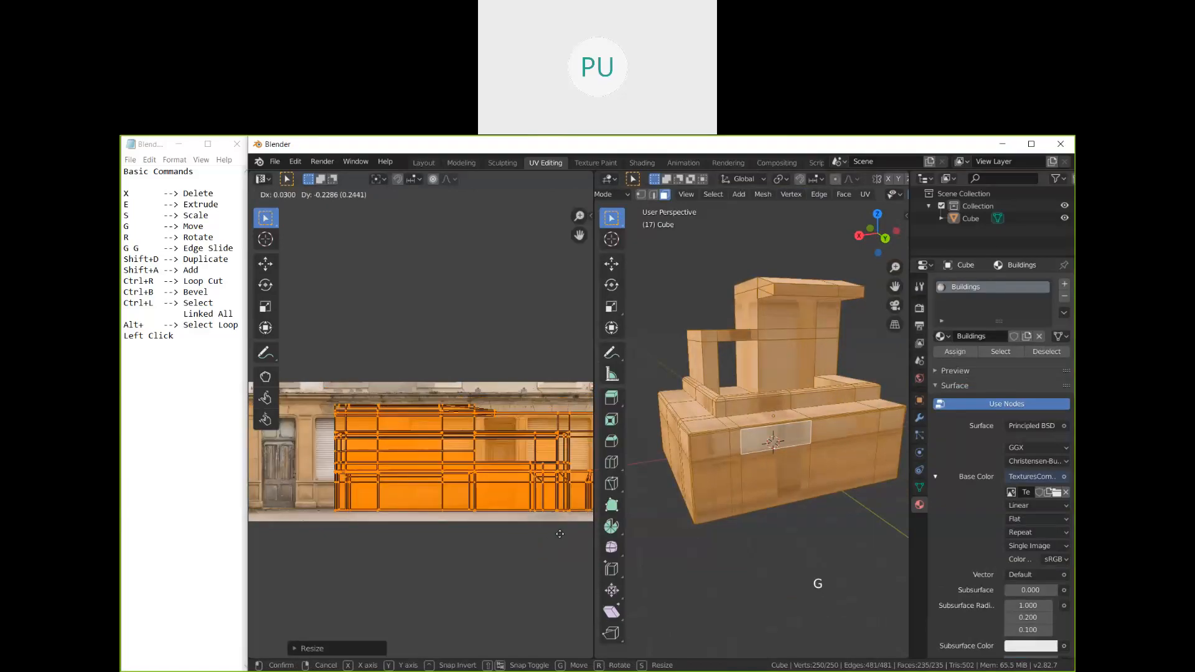
pyautogui.press('s')
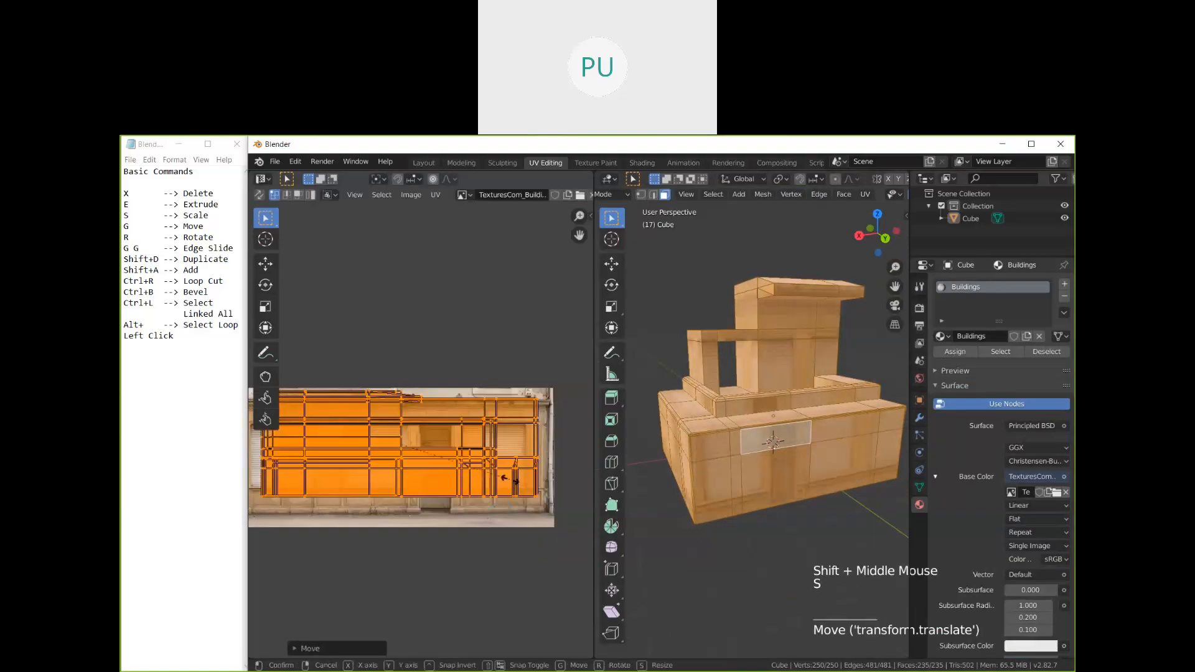
pyautogui.press('x')
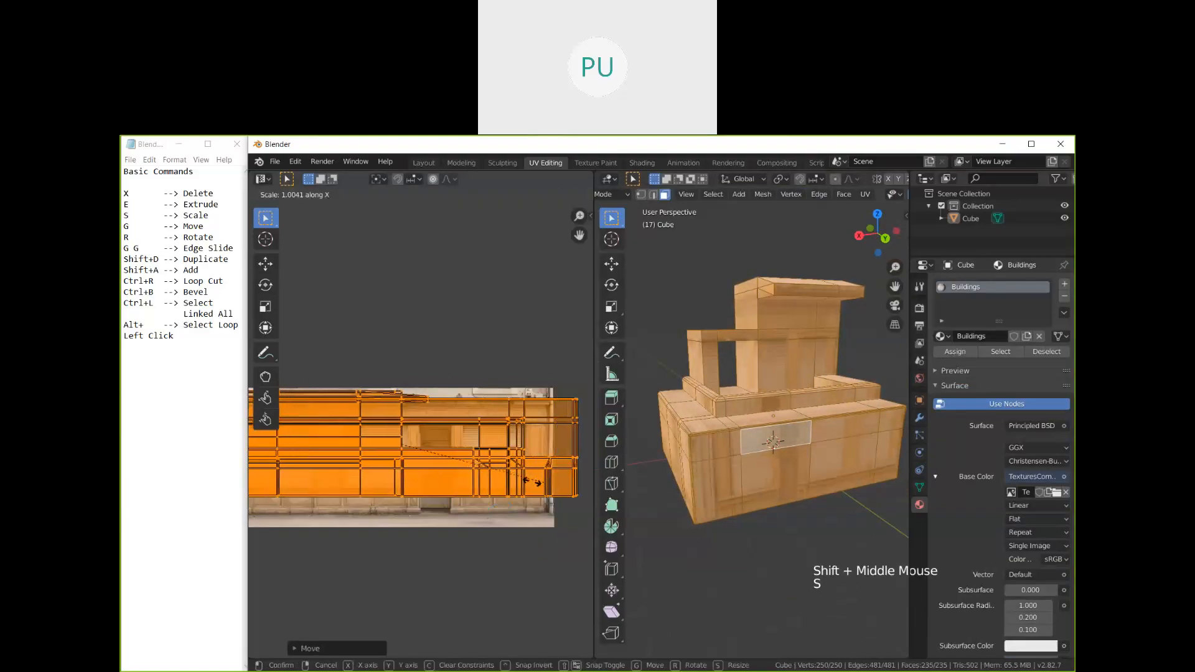
pyautogui.click(464, 463)
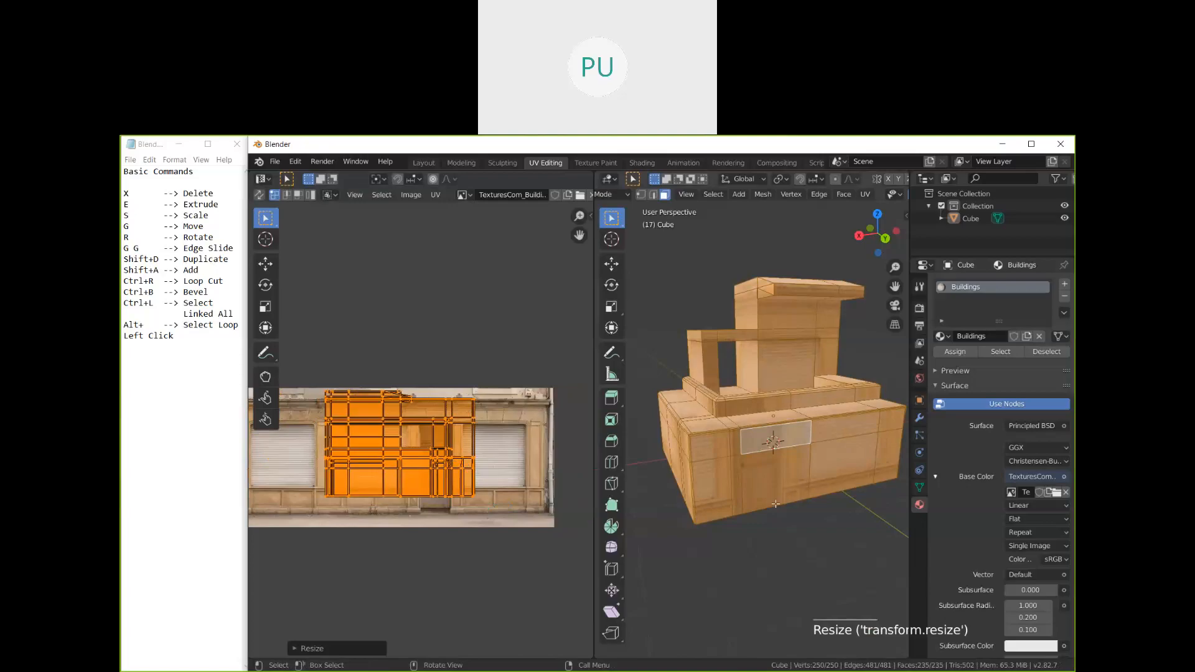
# Step: Move and scale the UVs so the storefront's door and shutters fit the lower block's front wall
pyautogui.press('g')
pyautogui.click(513, 459)
pyautogui.press('s')
pyautogui.click(553, 477)
pyautogui.press('g')
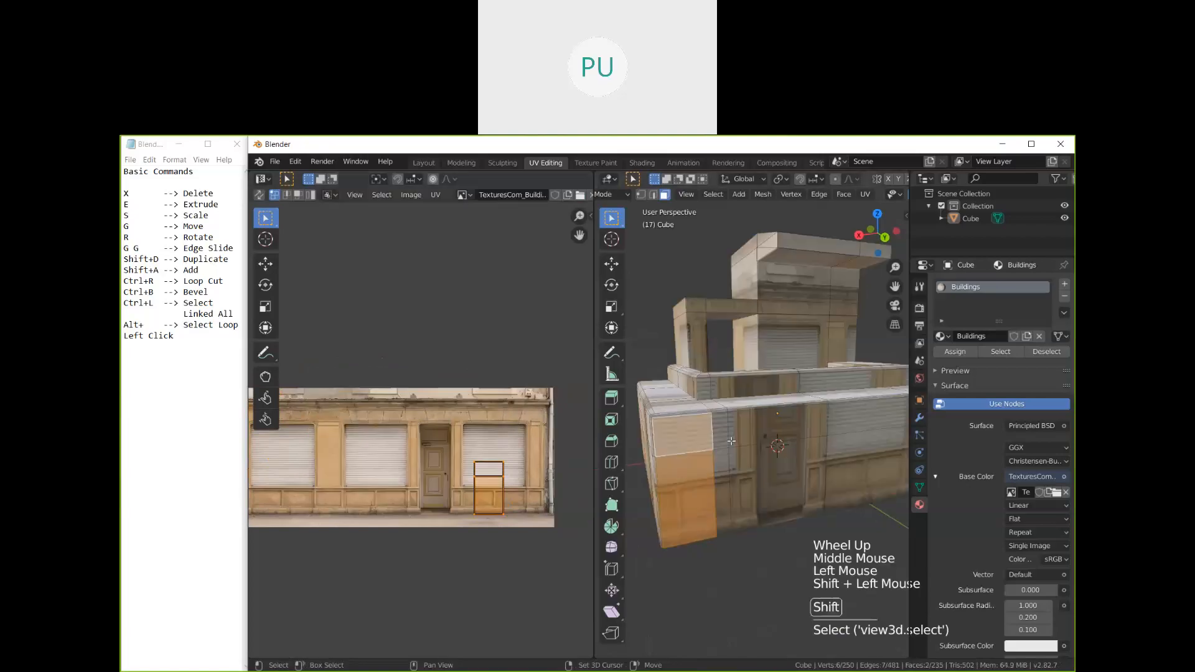
# Step: Add the remaining faces of the lower block's front wall to the selection with Circle Select
pyautogui.scroll(-2, 757, 510)
pyautogui.scroll(1, 756, 511)
pyautogui.keyDown('shift'); pyautogui.moveTo(757, 510); pyautogui.dragTo(747, 493, button='middle'); pyautogui.keyUp('shift')
pyautogui.press('c')
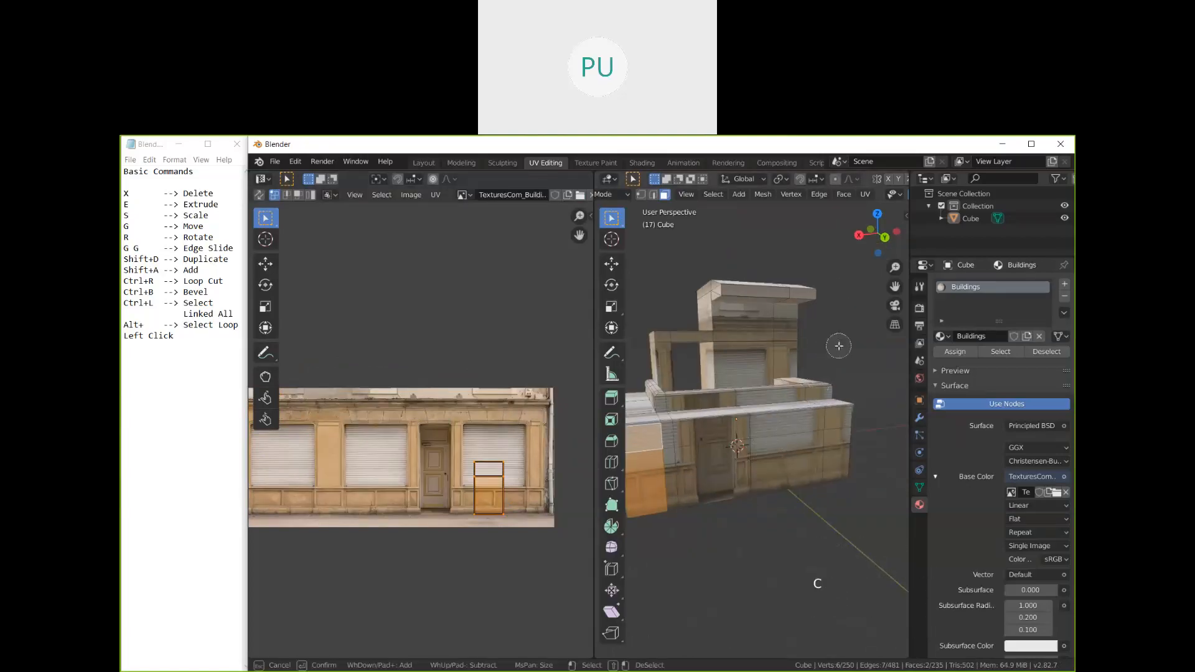
pyautogui.moveTo(838, 346); pyautogui.dragTo(824, 433)
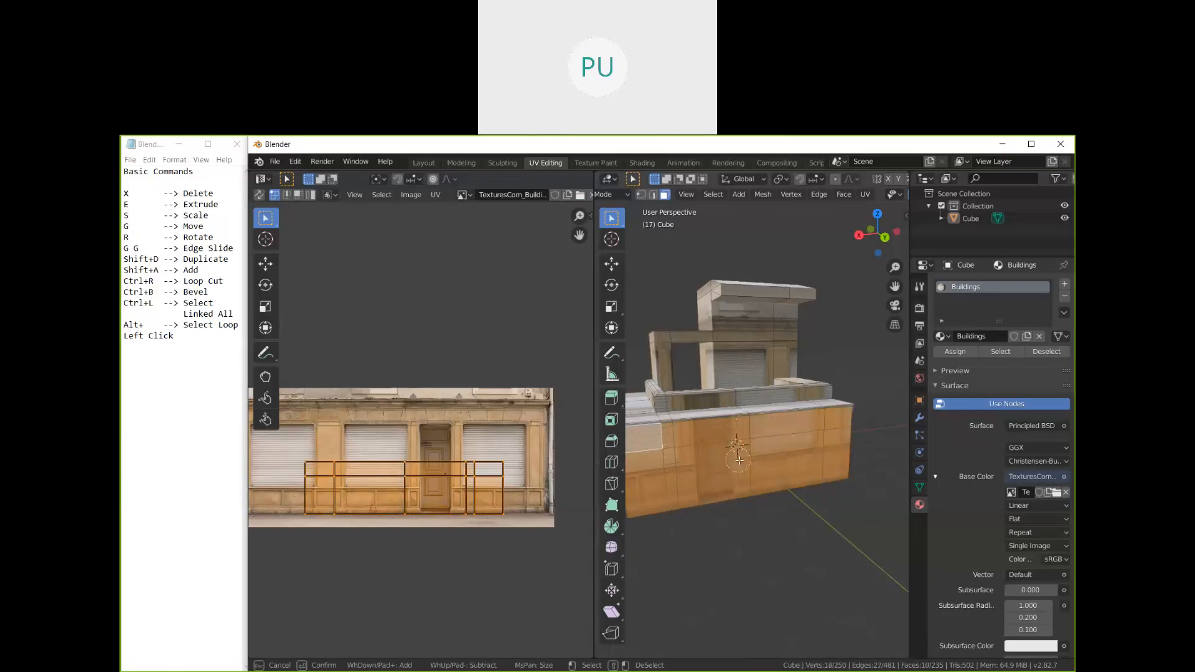
pyautogui.rightClick(777, 516)
pyautogui.keyDown('shift'); pyautogui.moveTo(796, 531); pyautogui.dragTo(796, 530, button='middle'); pyautogui.keyUp('shift')
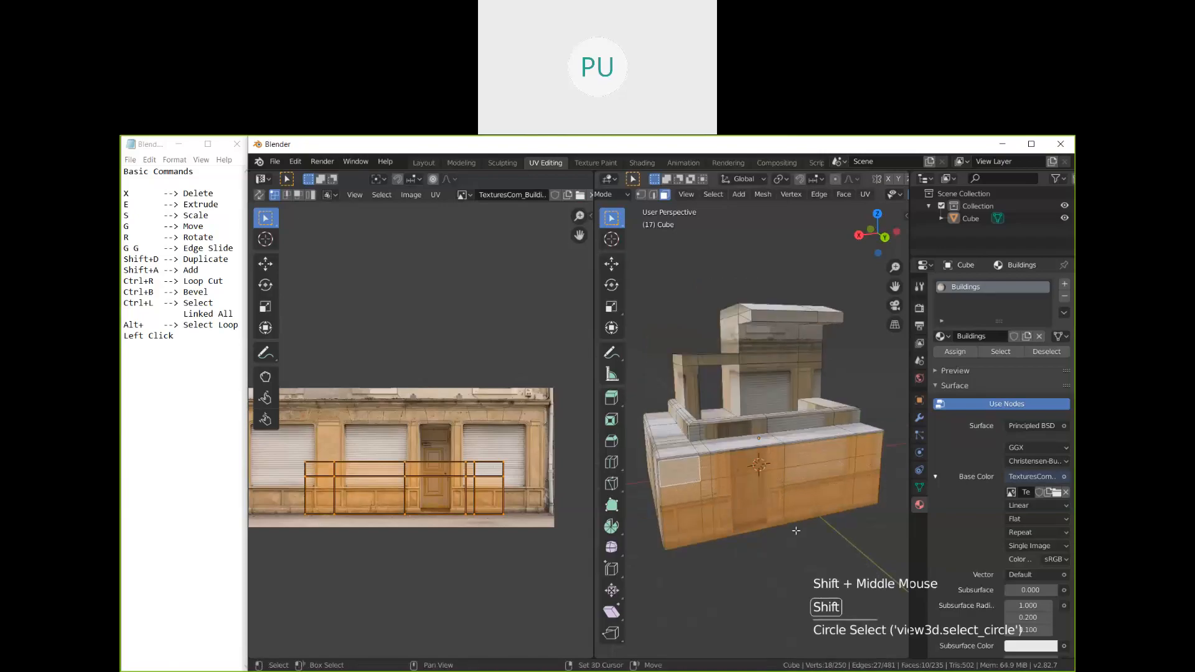
# Step: Replace the selection with only the lower corner face of the front wall, on the far side of the door
pyautogui.scroll(2, 796, 530)
pyautogui.scroll(-1, 773, 495)
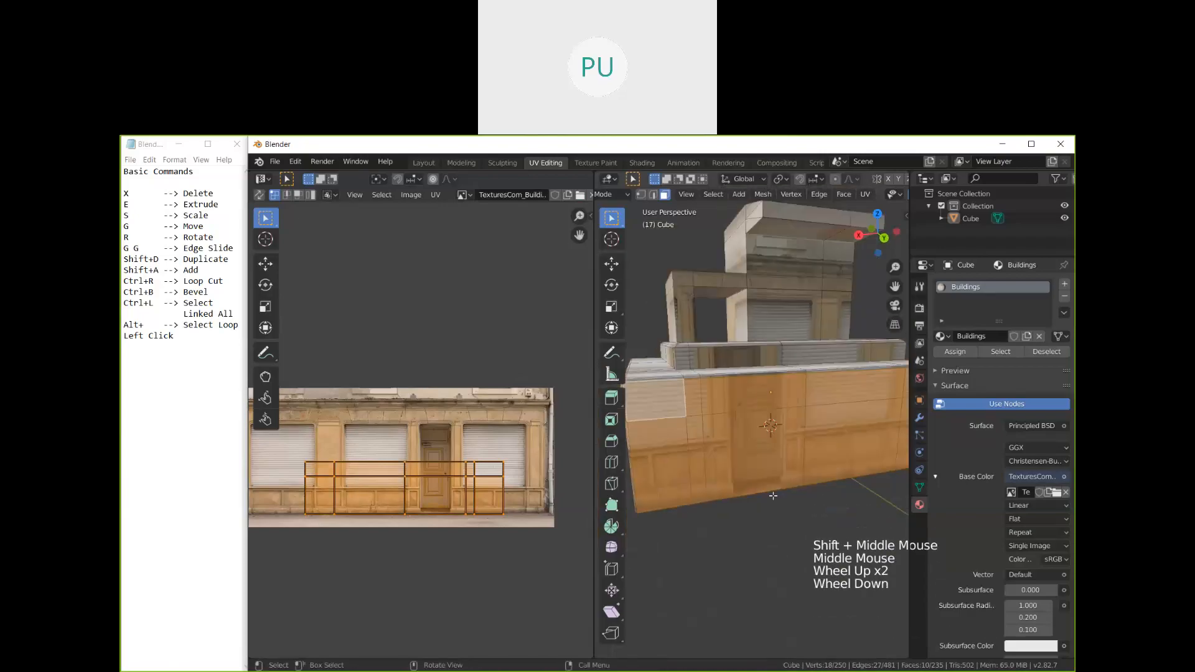
pyautogui.click(769, 473)
pyautogui.click(677, 473)
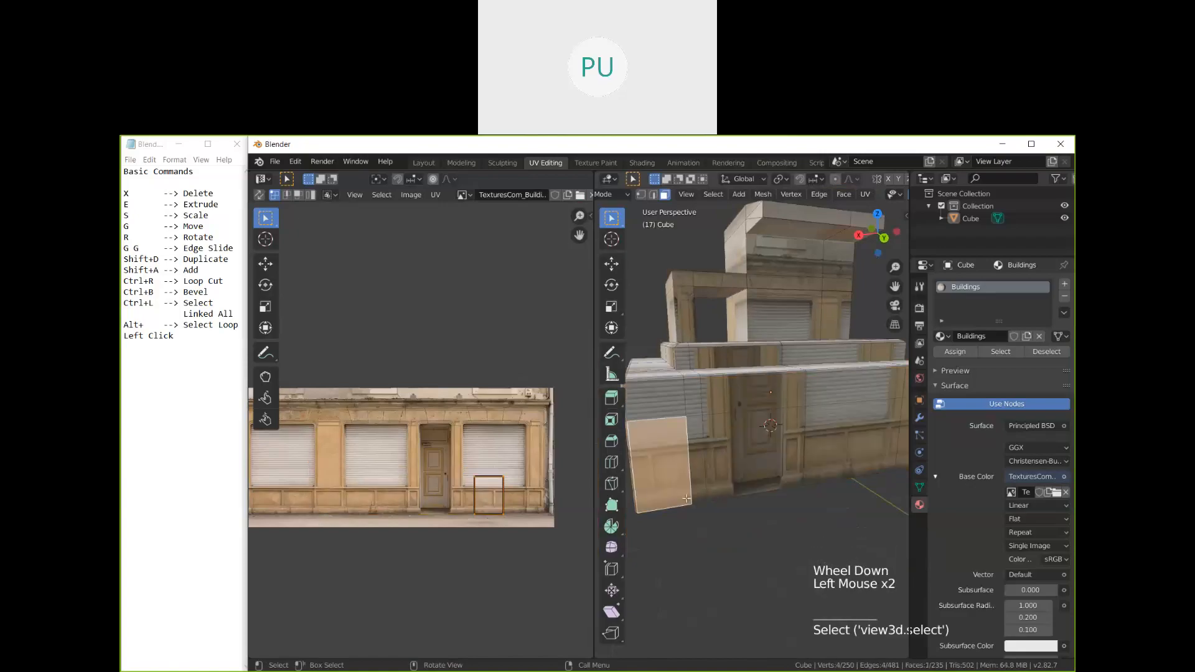
pyautogui.scroll(-1, 679, 476)
# Step: Circle-select the front wall's faces, deselect the shuttered section beyond the door, and show the 3D viewport's sidebar
pyautogui.press('c')
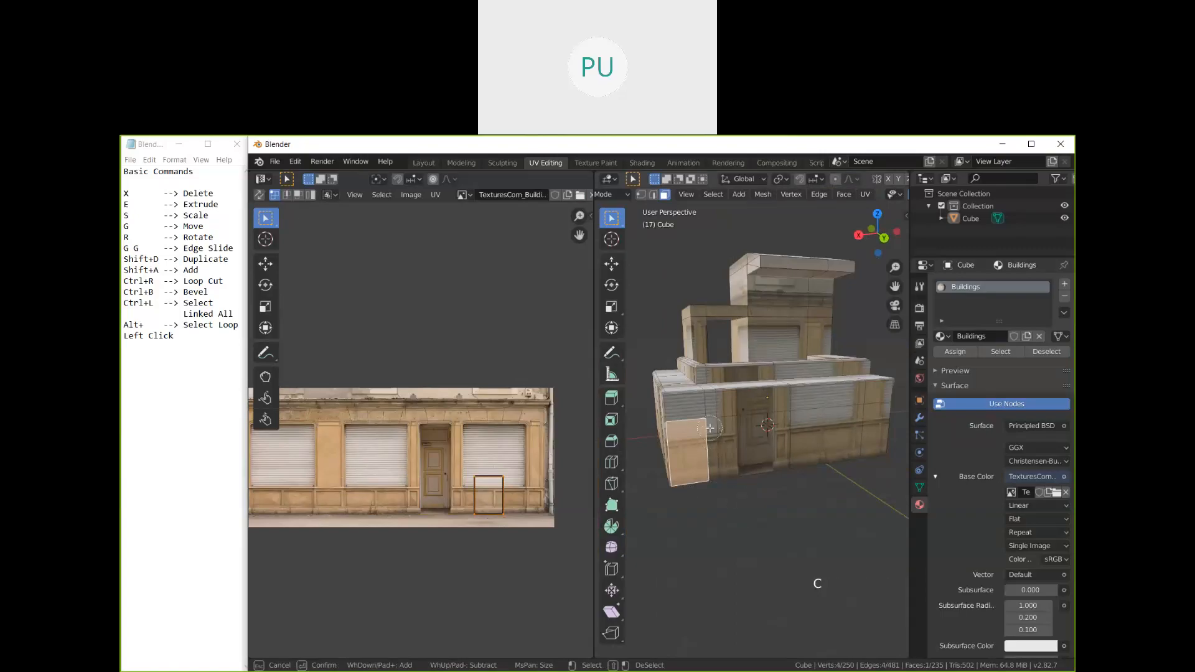
pyautogui.moveTo(709, 418); pyautogui.dragTo(765, 421)
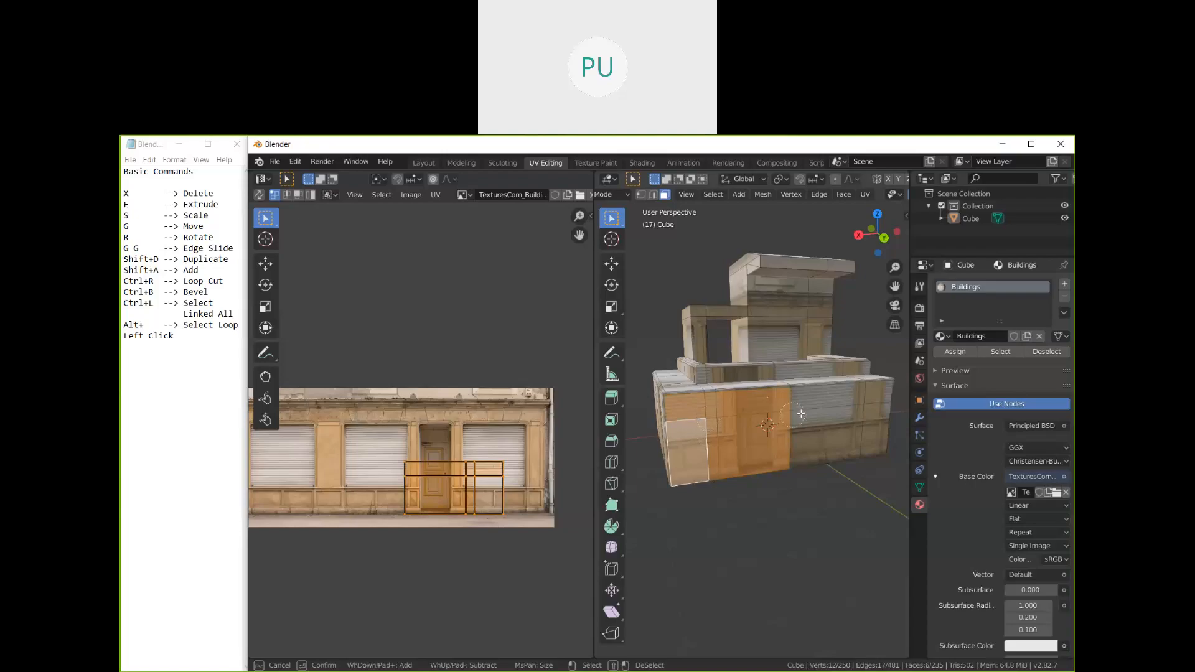
pyautogui.moveTo(801, 413); pyautogui.dragTo(877, 429)
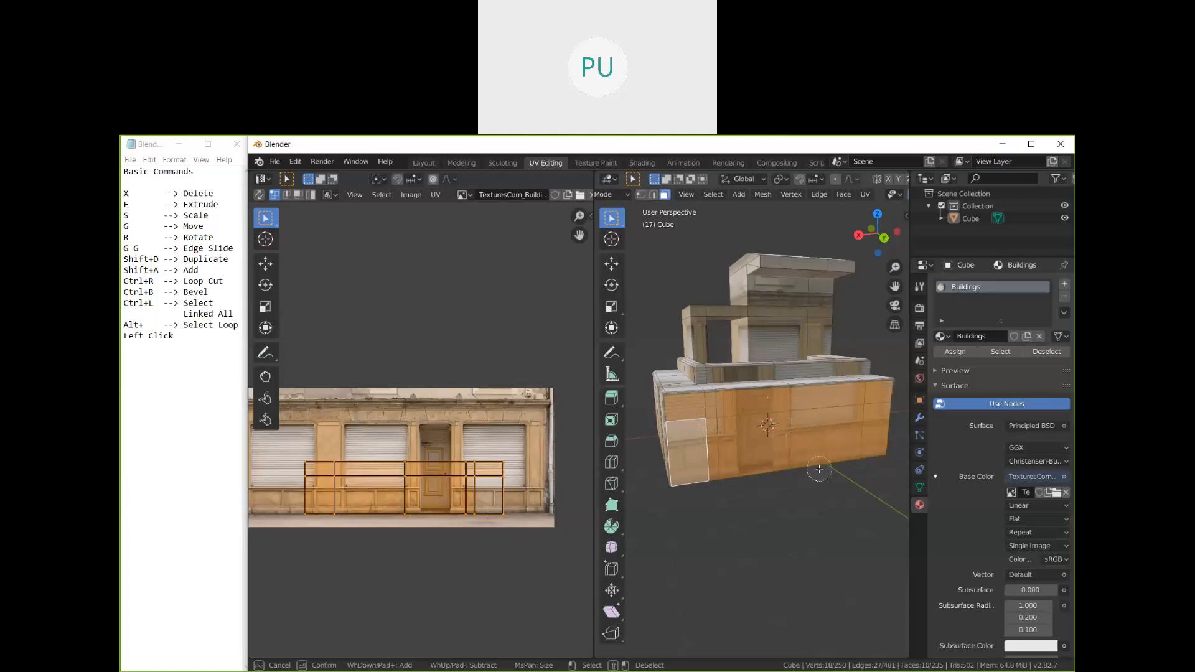
pyautogui.keyDown('shift'); pyautogui.click(864, 412); pyautogui.keyUp('shift')
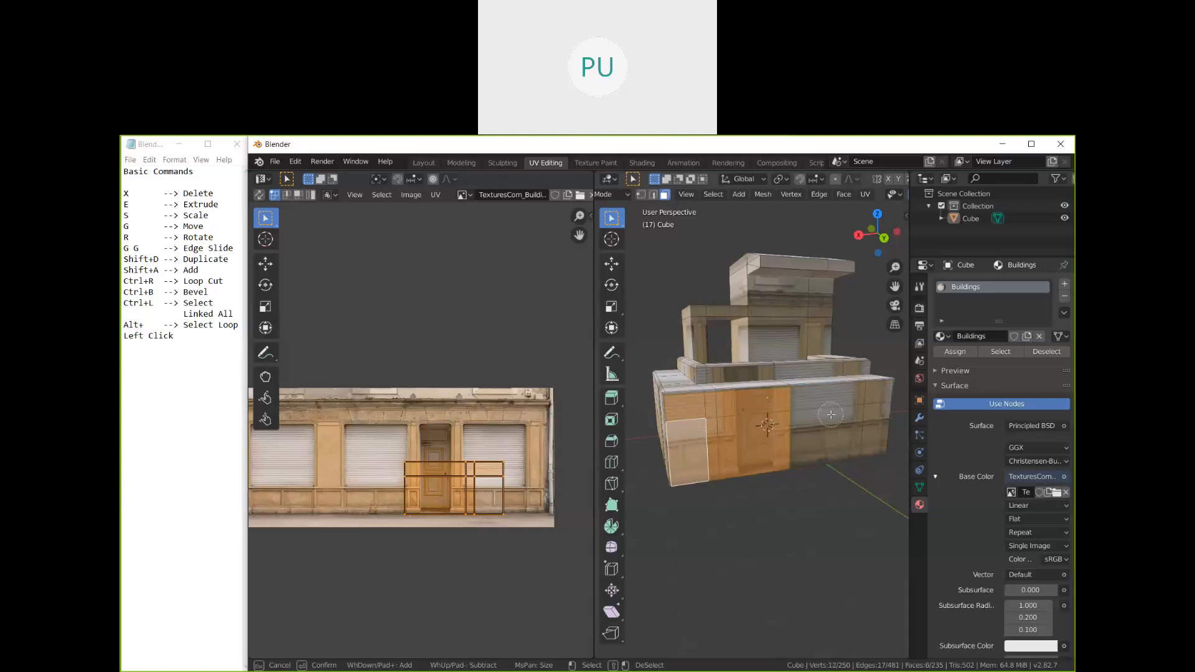
pyautogui.press('n')
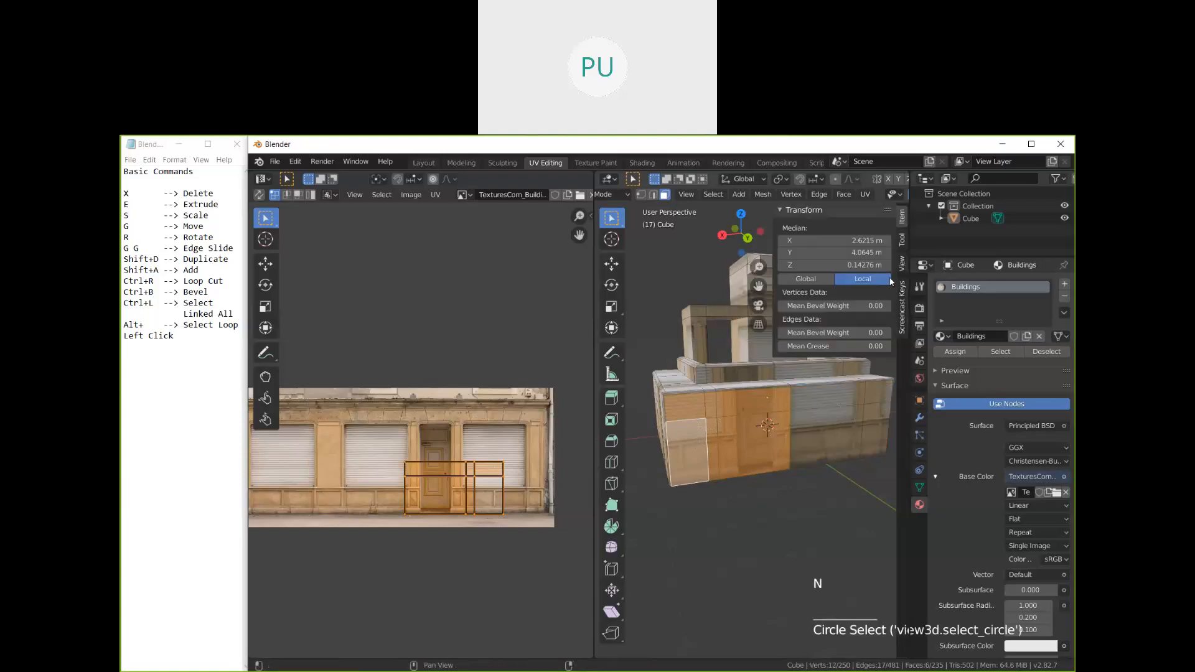
# Step: Show the Screencast Keys settings in the sidebar and collapse that section
pyautogui.click(901, 308)
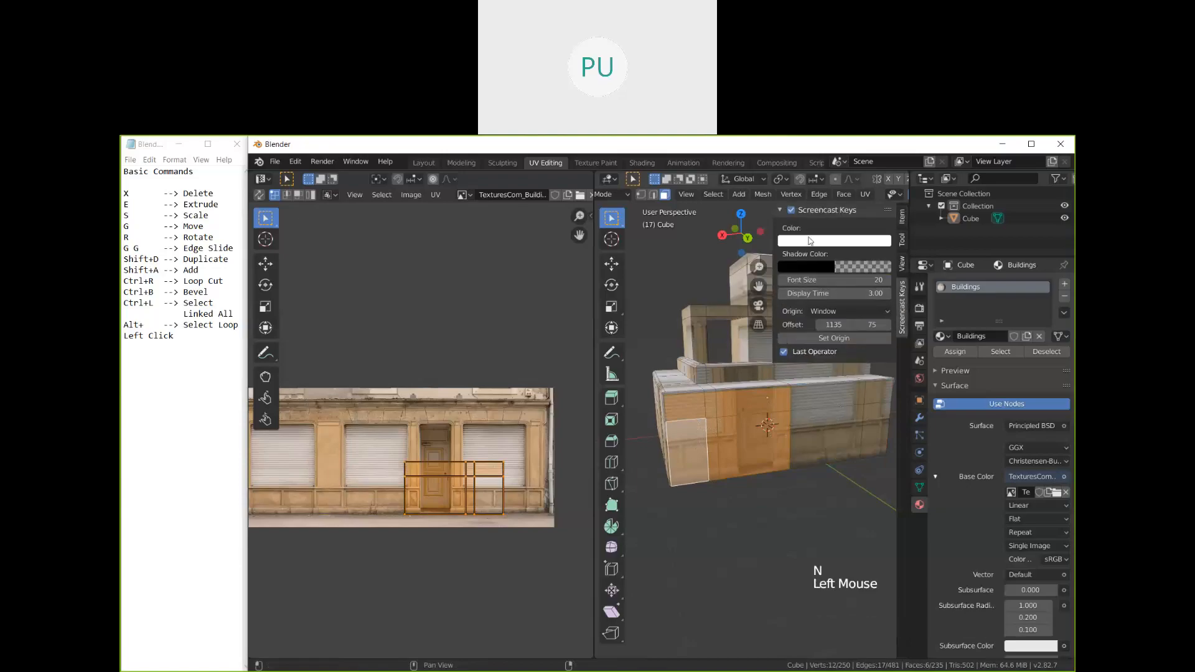
pyautogui.click(790, 211)
pyautogui.click(786, 210)
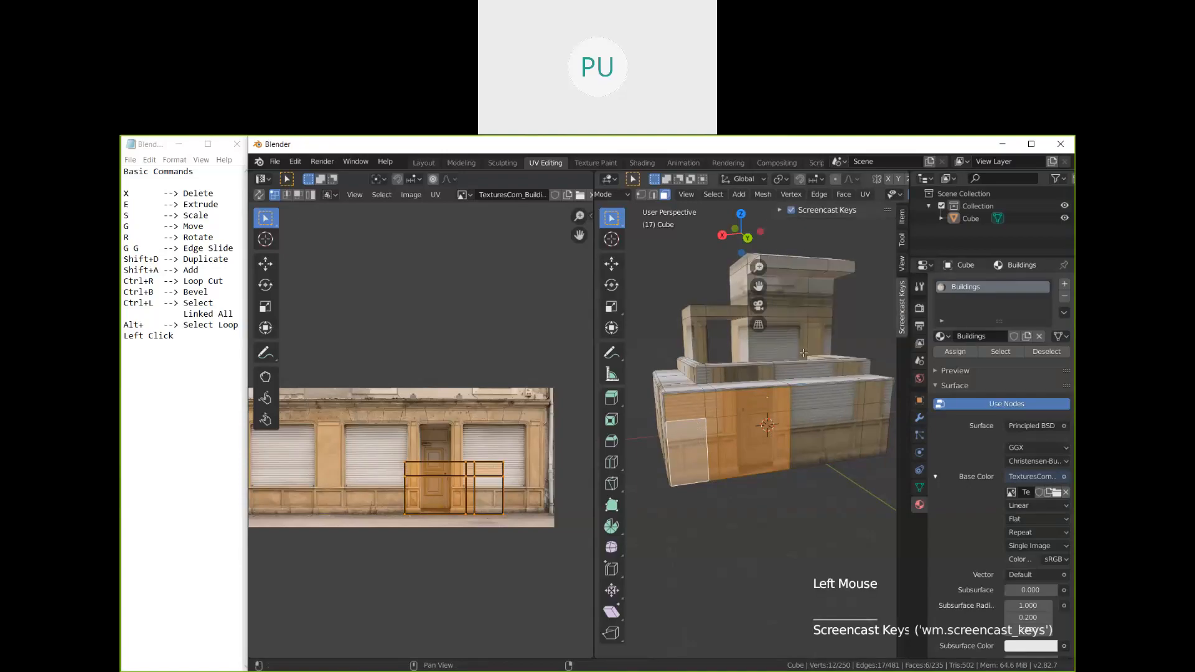
pyautogui.moveTo(794, 483); pyautogui.dragTo(787, 483, button='middle')
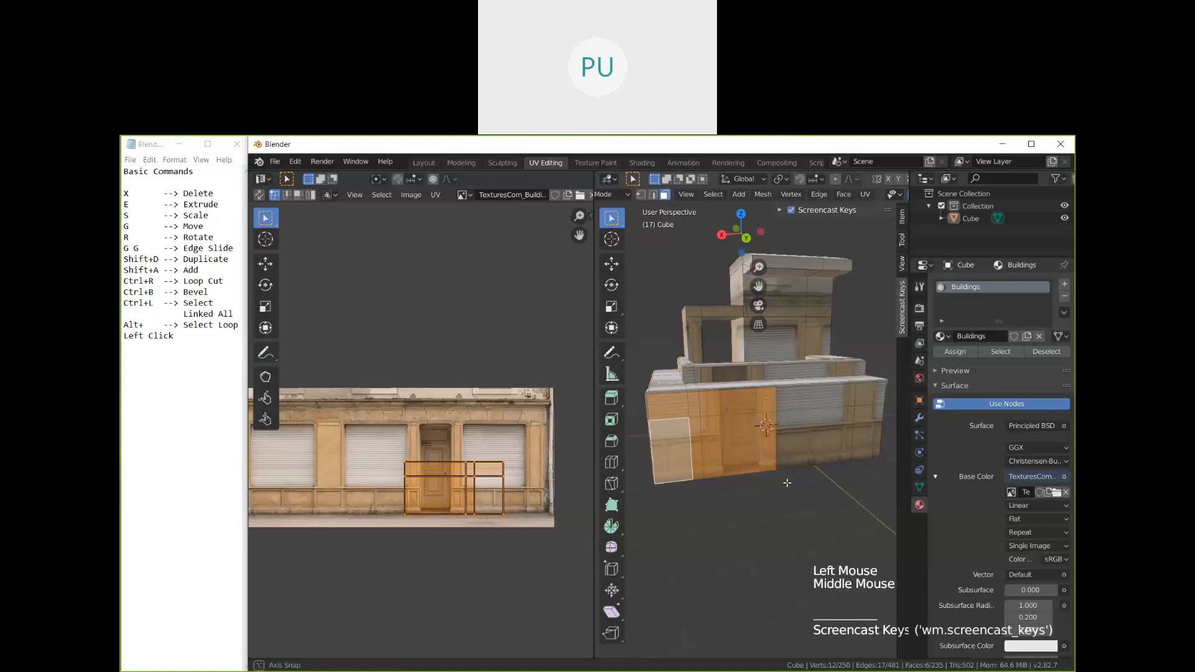
pyautogui.scroll(-2, 787, 483)
pyautogui.click(779, 210)
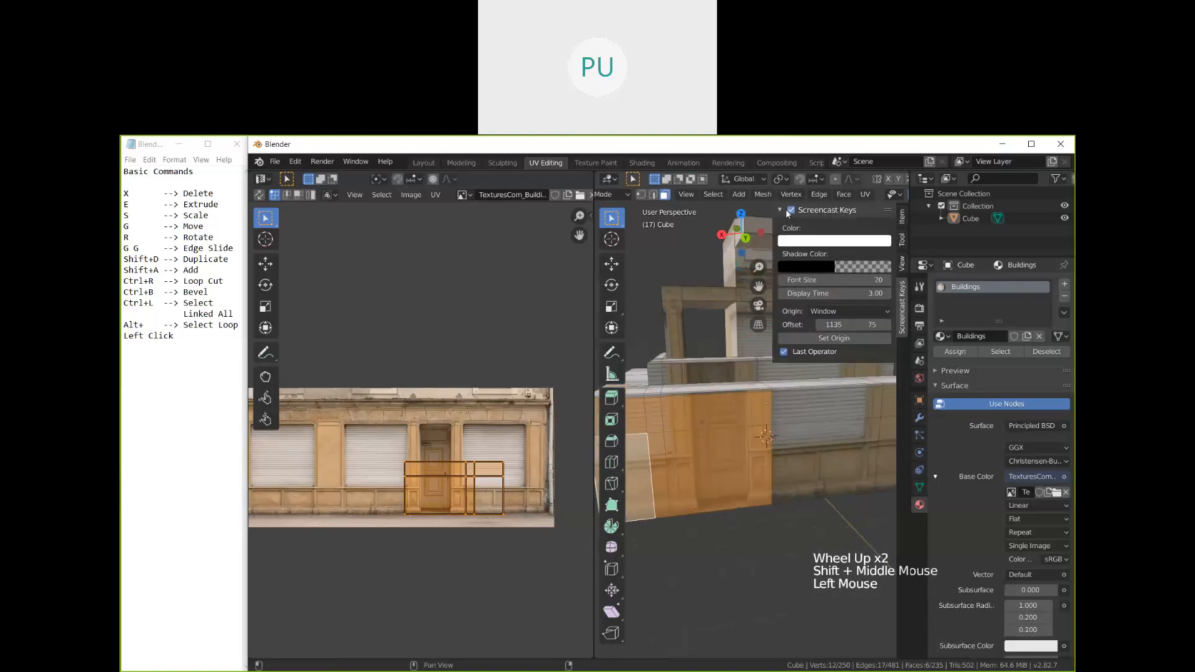
pyautogui.click(779, 209)
pyautogui.moveTo(766, 463); pyautogui.dragTo(770, 461, button='middle')
pyautogui.scroll(-1, 770, 461)
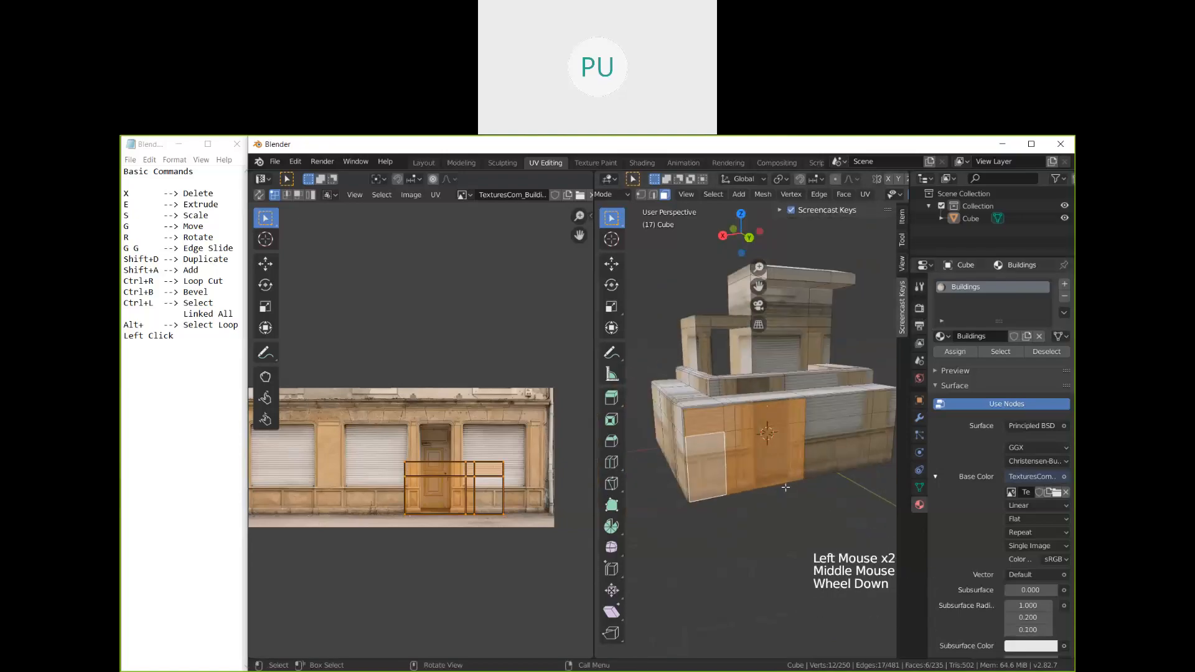
# Step: Add the shuttered section beyond the door to the front wall's face selection with Circle Select
pyautogui.hotkey('shift', 'c')
pyautogui.scroll(-1, 859, 436)
pyautogui.keyDown('shift'); pyautogui.moveTo(859, 436); pyautogui.dragTo(819, 390, button='middle'); pyautogui.keyUp('shift')
pyautogui.scroll(1, 841, 417)
pyautogui.press('c')
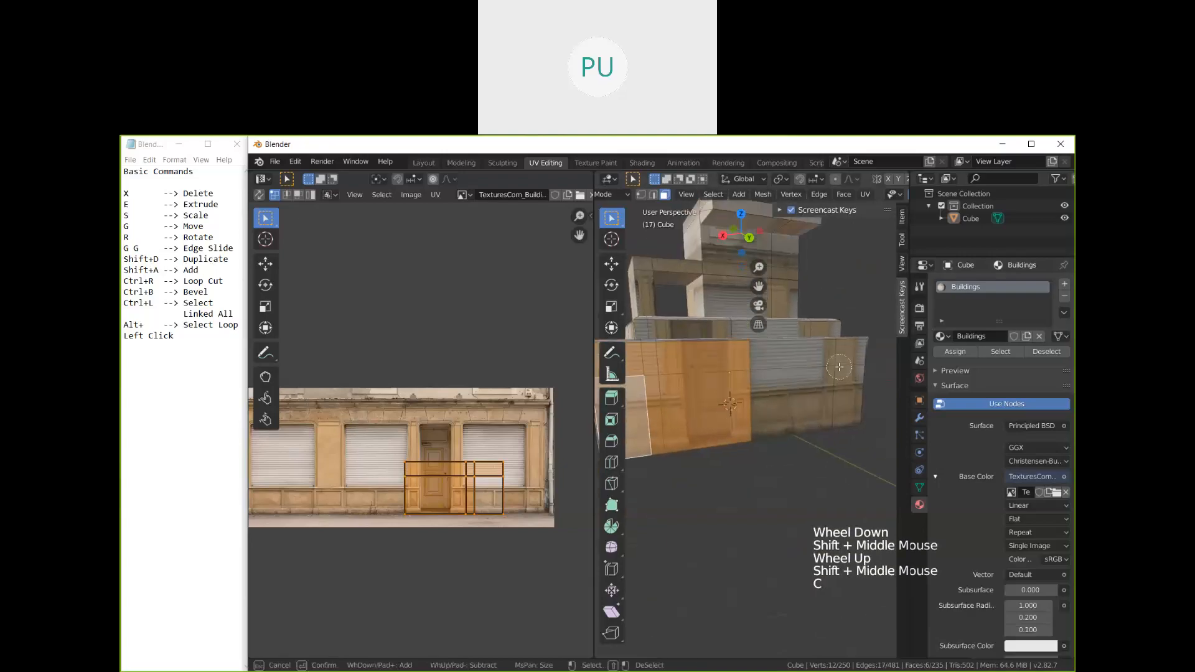
pyautogui.moveTo(819, 390); pyautogui.dragTo(815, 415)
pyautogui.press('Escape')
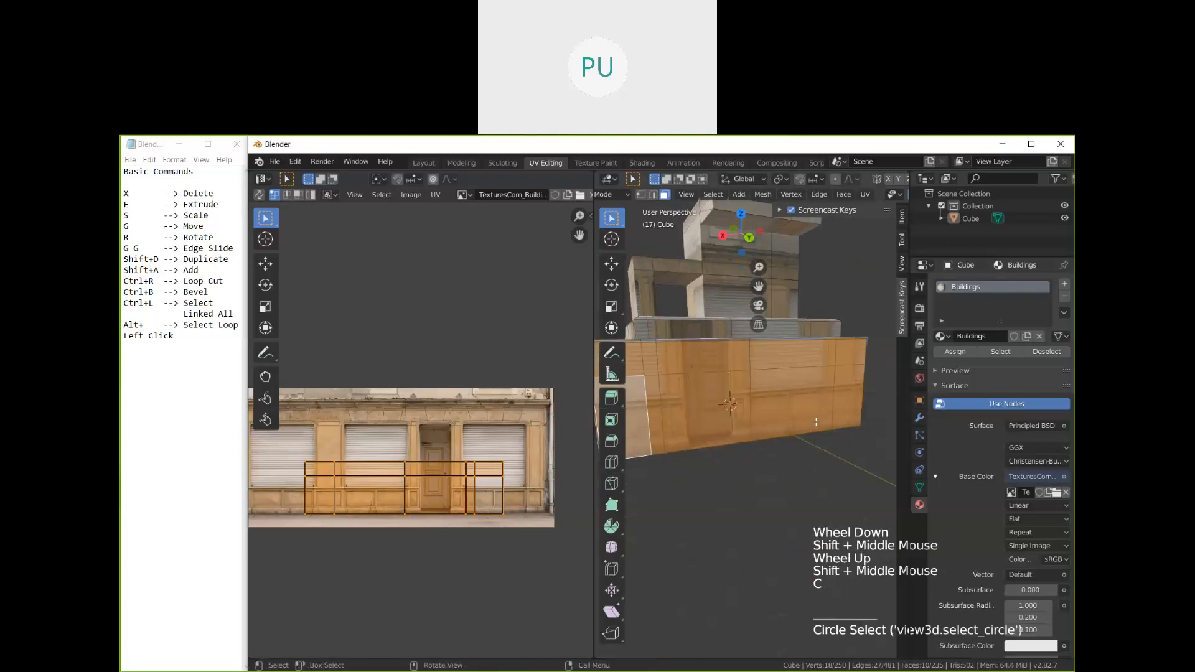
# Step: Enlarge and reposition the front wall's UVs to span the storefront's shutters and door from cornice to base
pyautogui.middleClick(816, 422)
pyautogui.press('s')
pyautogui.click(466, 497)
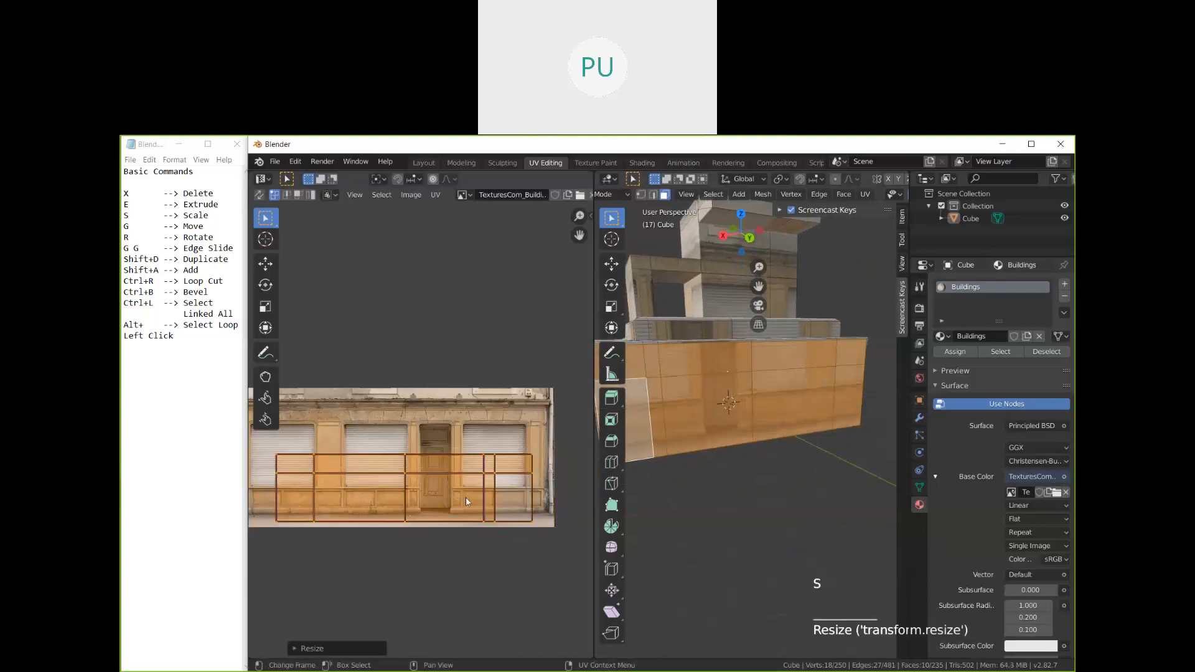
pyautogui.press('g')
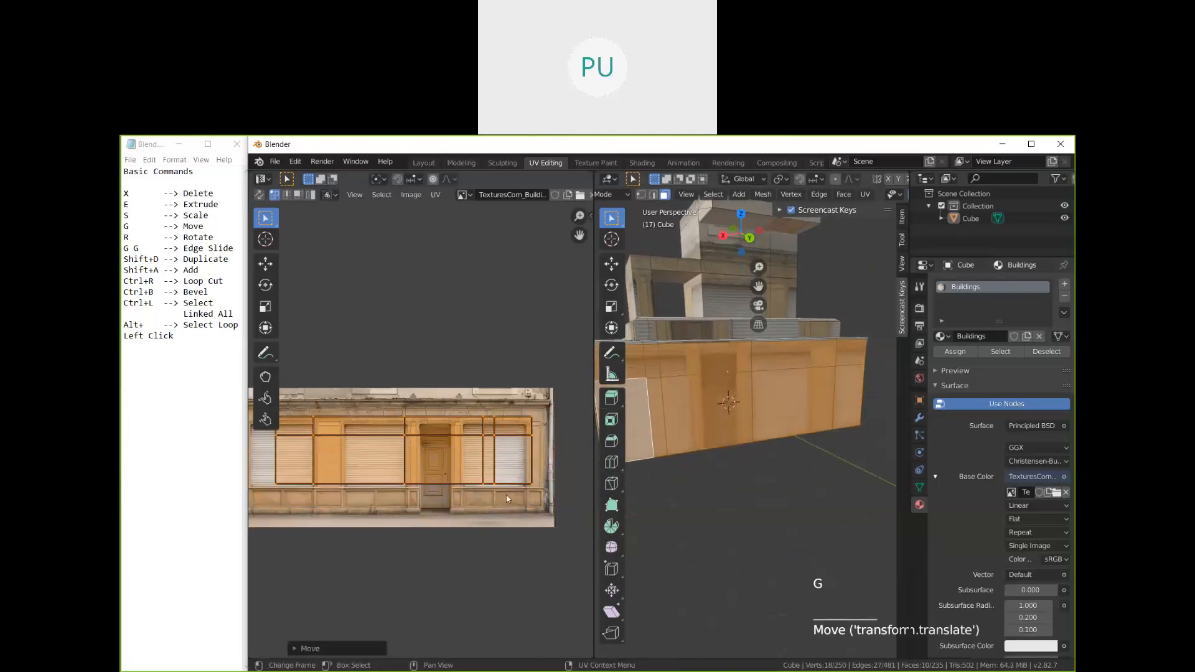
pyautogui.click(504, 571)
pyautogui.press('g')
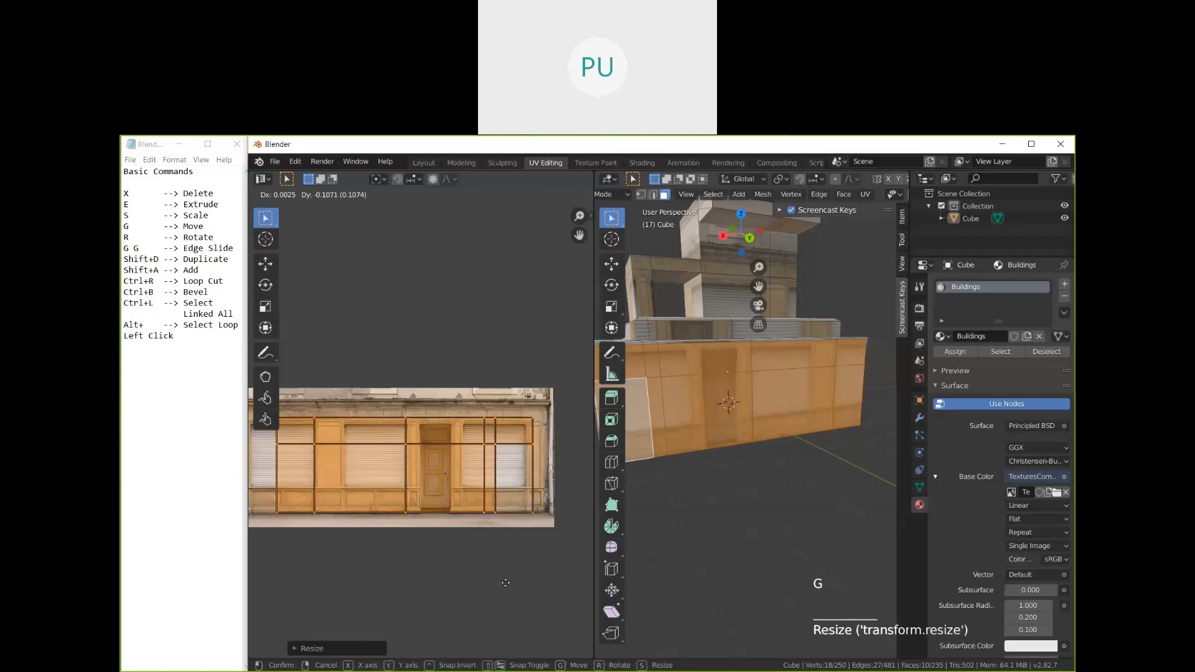
pyautogui.press('s')
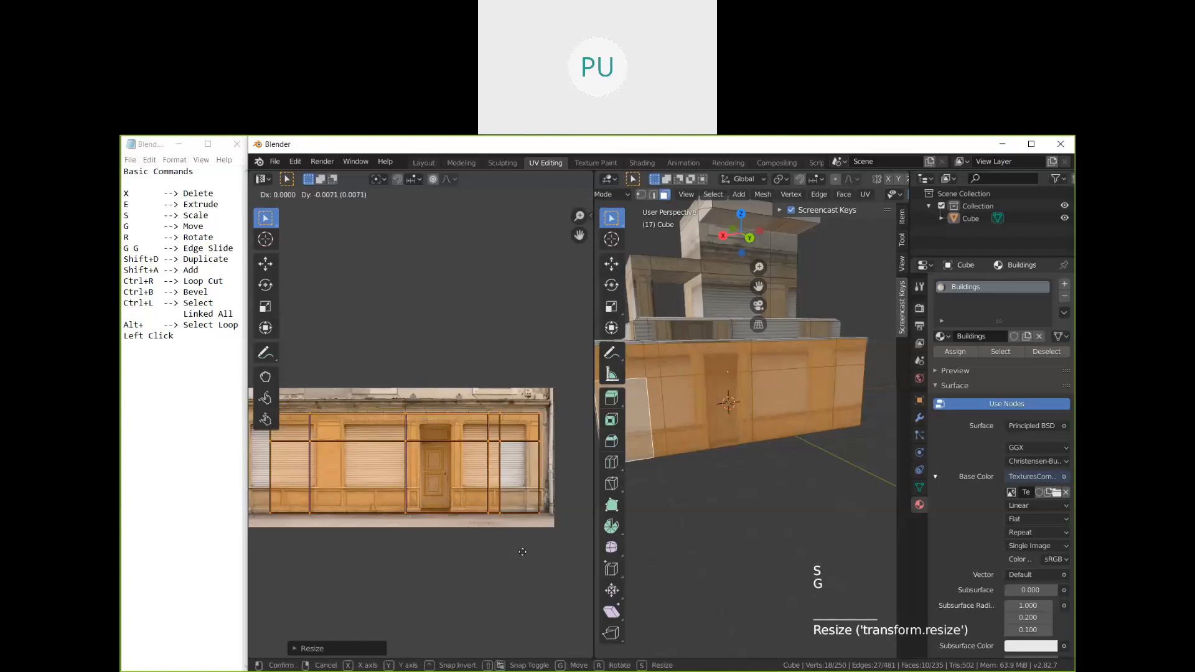
pyautogui.click(522, 551)
# Step: Examine the storefront texture on the lower block's front and side walls in Object Mode
pyautogui.moveTo(704, 545)
pyautogui.mouseDown(button='middle')
pyautogui.moveTo(693, 541)
pyautogui.moveTo(706, 532)
pyautogui.mouseUp(button='middle')
pyautogui.press('Tab')
pyautogui.scroll(2, 660, 498)
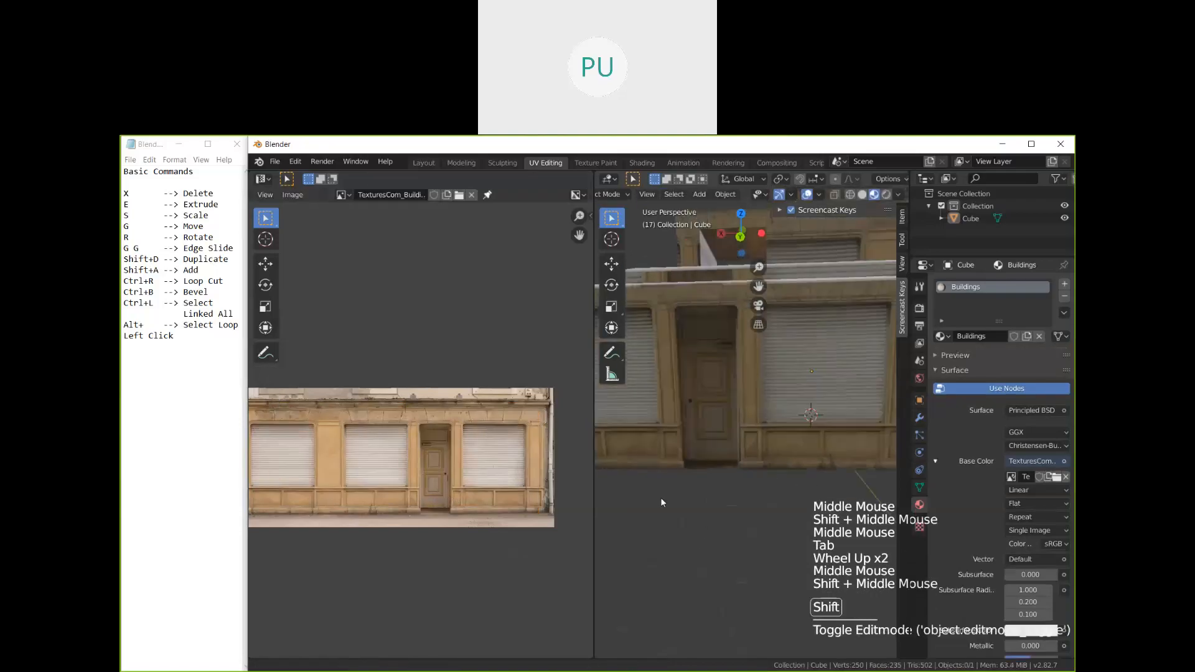
pyautogui.moveTo(660, 498); pyautogui.dragTo(749, 484, button='middle')
pyautogui.scroll(-1, 748, 488)
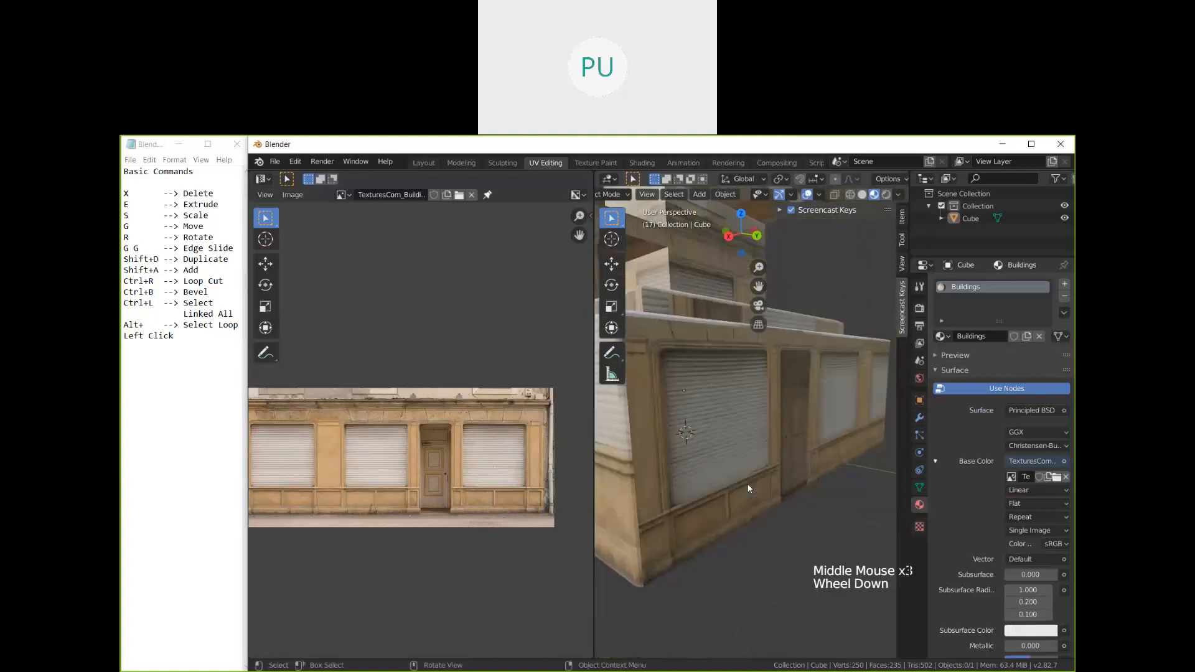
pyautogui.moveTo(749, 488); pyautogui.dragTo(716, 462, button='middle')
pyautogui.scroll(-1, 713, 459)
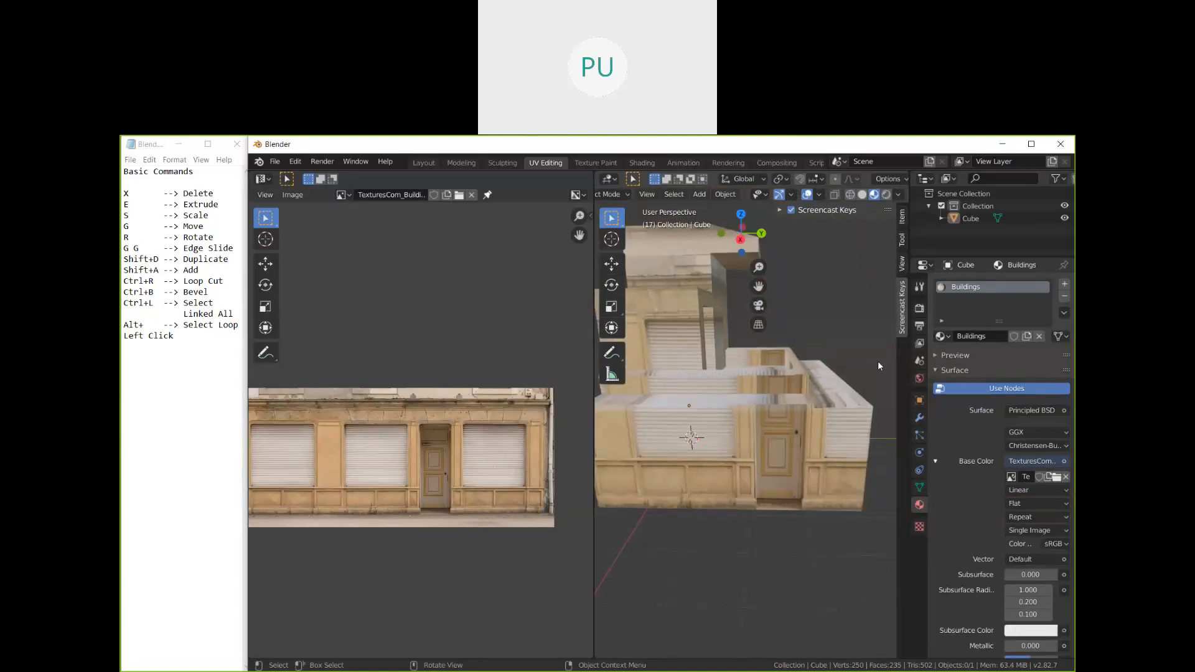
pyautogui.moveTo(877, 361); pyautogui.dragTo(791, 417, button='middle')
# Step: Select the building and, in Edit Mode, start a selection of the lower block's side wall faces around the door
pyautogui.click(764, 444)
pyautogui.press('Tab')
pyautogui.click(795, 414)
pyautogui.keyDown('shift'); pyautogui.click(794, 415); pyautogui.keyUp('shift')
pyautogui.keyDown('shift'); pyautogui.click(758, 416); pyautogui.keyUp('shift')
pyautogui.keyDown('shift'); pyautogui.click(729, 464); pyautogui.keyUp('shift')
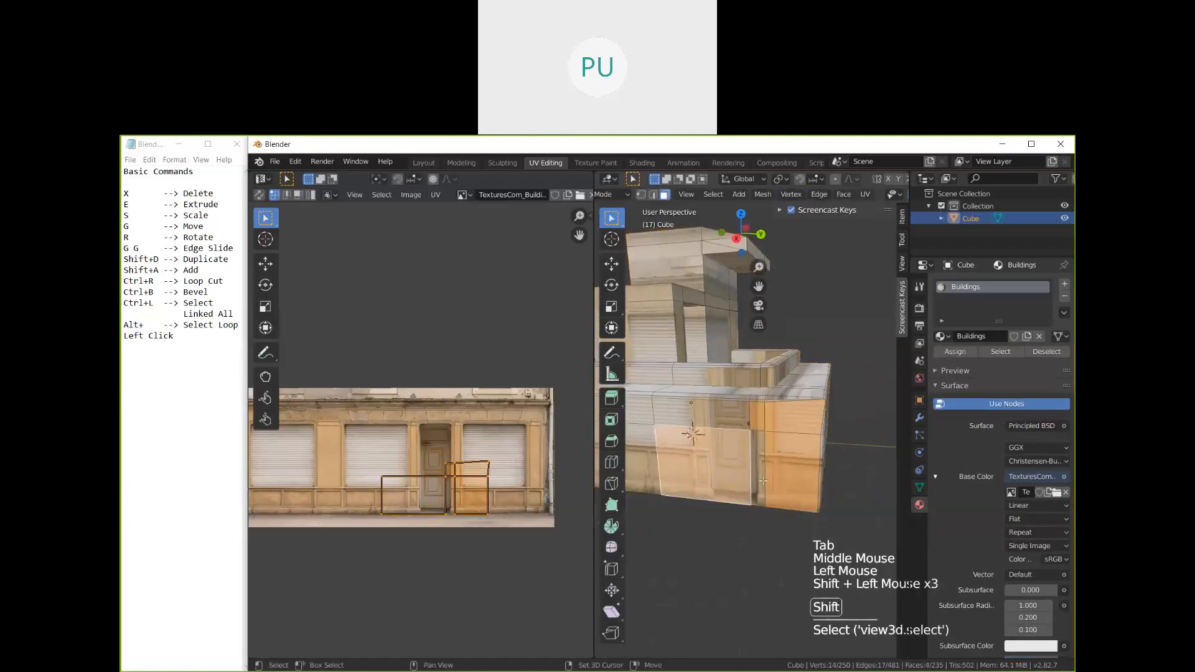
pyautogui.keyDown('shift'); pyautogui.click(759, 476); pyautogui.keyUp('shift')
pyautogui.keyDown('shift'); pyautogui.click(722, 416); pyautogui.keyUp('shift')
# Step: Add the side wall's remaining faces to the selection, leaving out the narrow corner strip
pyautogui.moveTo(700, 416); pyautogui.dragTo(719, 416, button='middle')
pyautogui.keyDown('shift'); pyautogui.click(660, 401); pyautogui.keyUp('shift')
pyautogui.keyDown('shift'); pyautogui.click(650, 436); pyautogui.keyUp('shift')
pyautogui.keyDown('shift'); pyautogui.moveTo(643, 409); pyautogui.dragTo(750, 429, button='middle'); pyautogui.keyUp('shift')
pyautogui.scroll(3, 756, 439)
pyautogui.keyDown('shift'); pyautogui.click(760, 450); pyautogui.keyUp('shift')
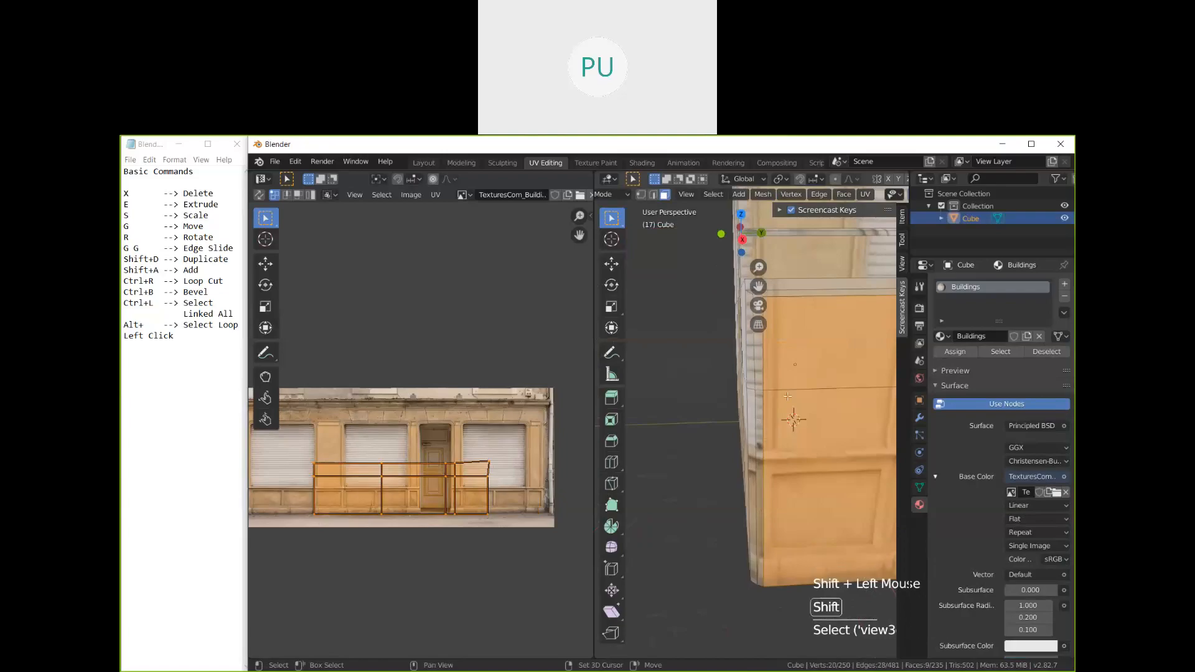
pyautogui.moveTo(789, 401); pyautogui.dragTo(764, 399, button='middle')
pyautogui.scroll(-3, 764, 398)
pyautogui.keyDown('shift'); pyautogui.moveTo(763, 399); pyautogui.dragTo(672, 399, button='middle'); pyautogui.keyUp('shift')
pyautogui.scroll(1, 672, 399)
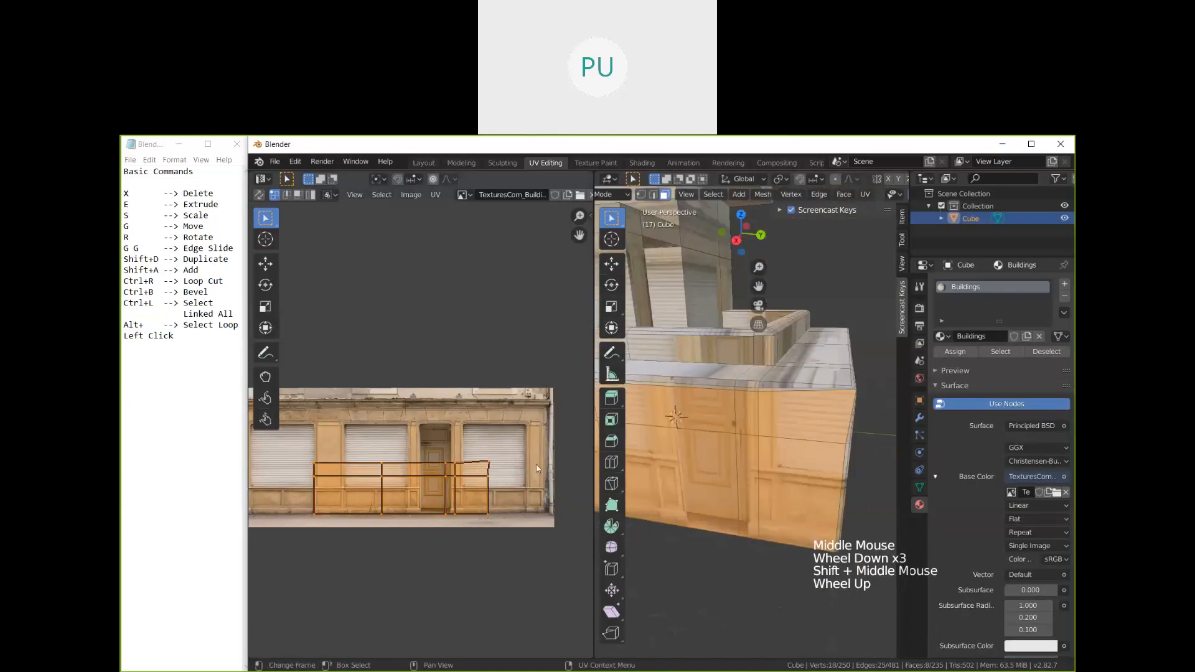
# Step: Move the side wall's UVs onto the two shutters beside the door, stretch them vertically, and check the wall in Object Mode
pyautogui.keyDown('shift'); pyautogui.moveTo(514, 513); pyautogui.dragTo(547, 464, button='middle'); pyautogui.keyUp('shift')
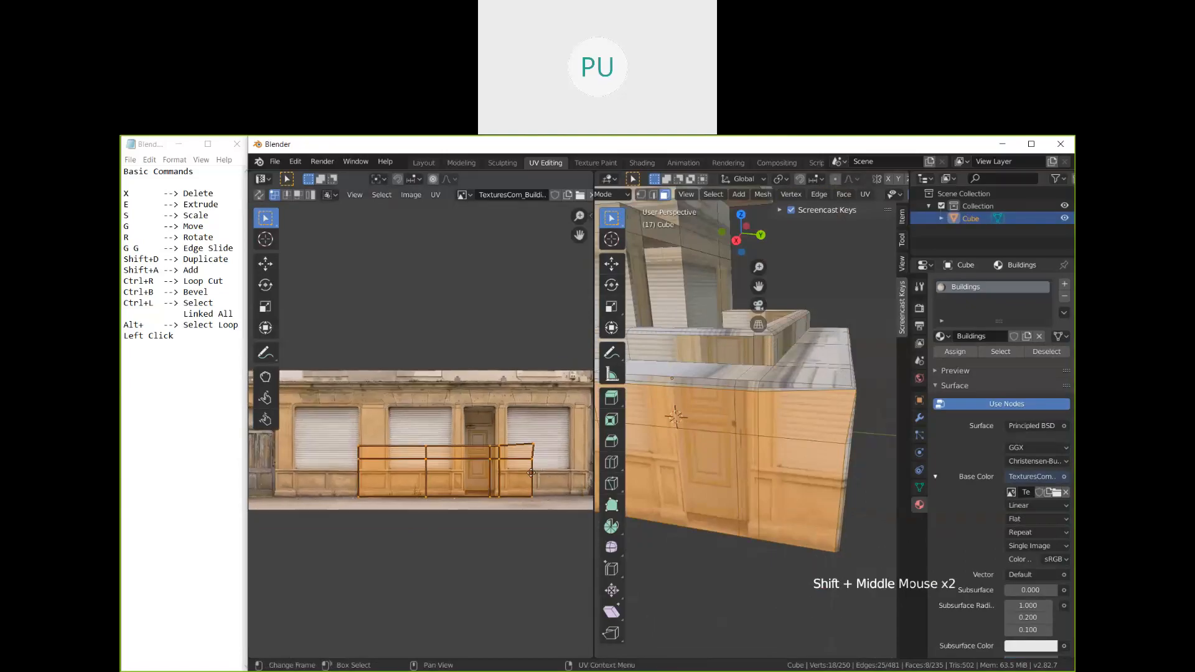
pyautogui.press('g')
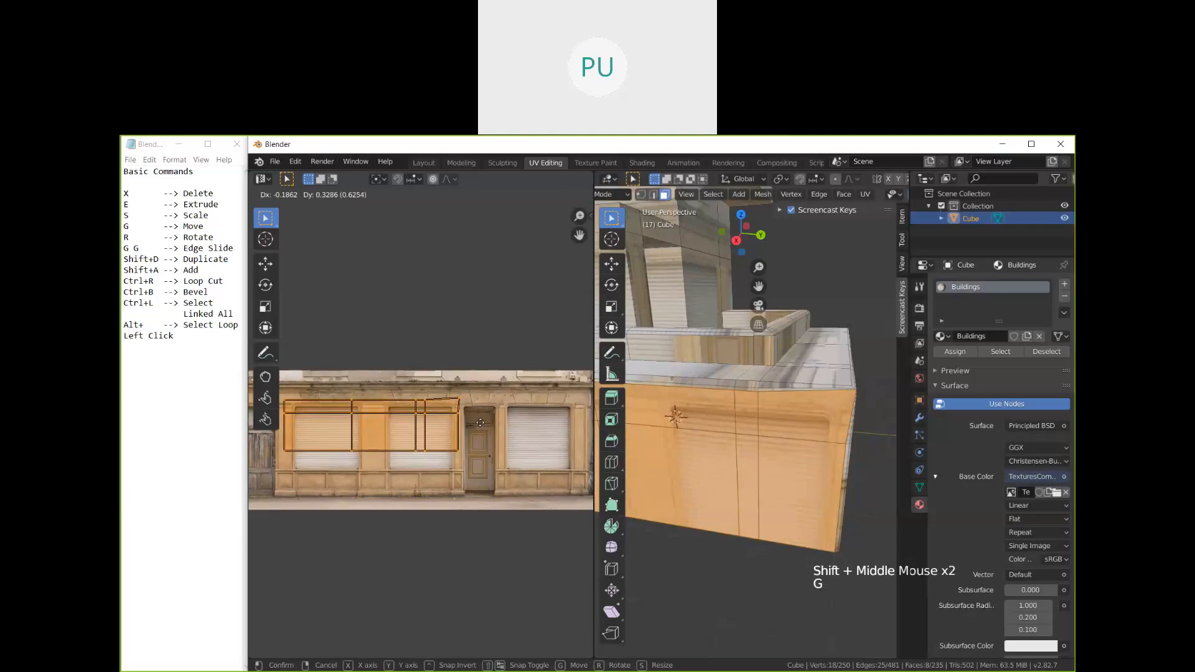
pyautogui.click(477, 435)
pyautogui.moveTo(819, 579); pyautogui.dragTo(647, 443, button='middle')
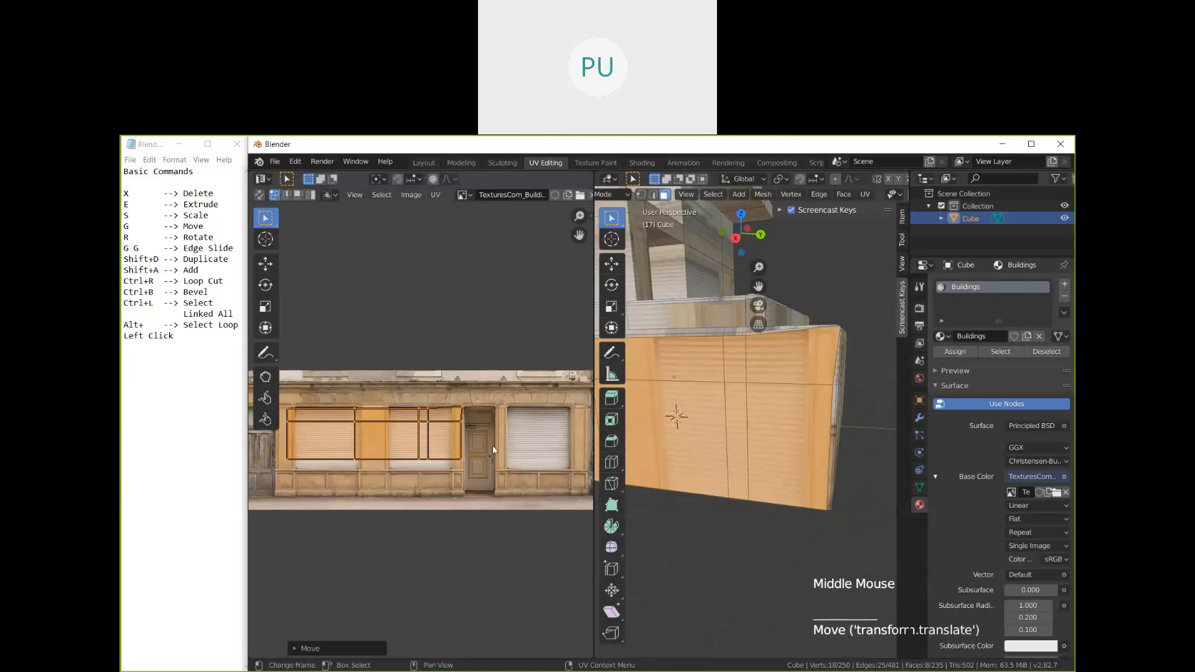
pyautogui.press('s')
pyautogui.press('y')
pyautogui.click(512, 517)
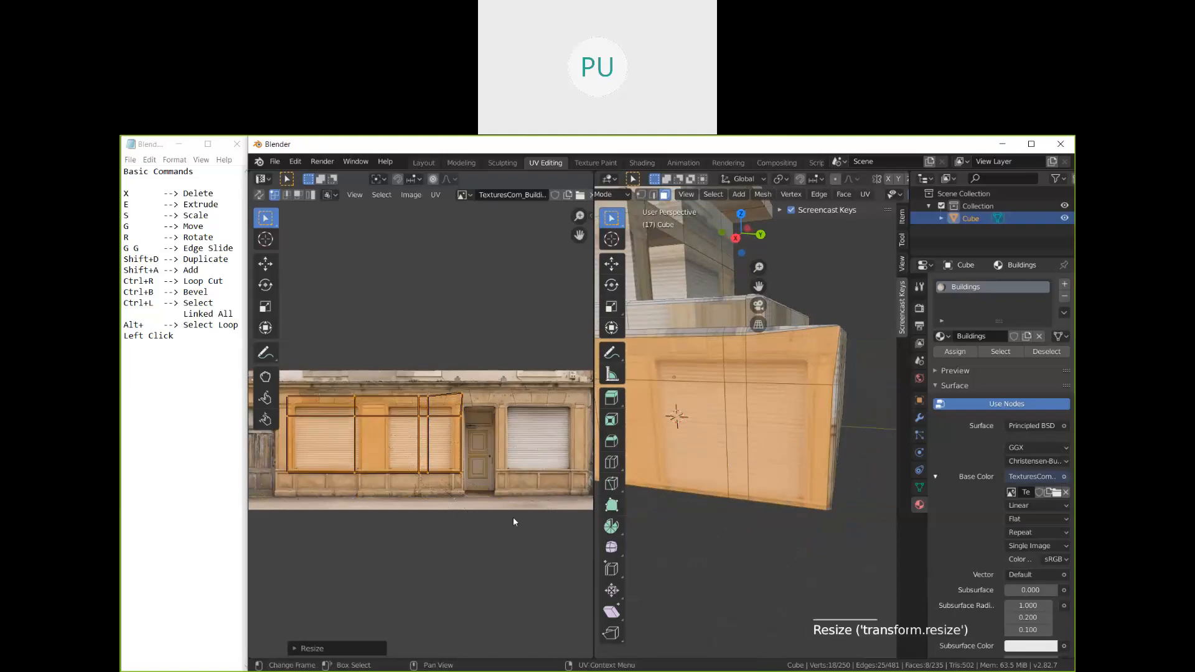
pyautogui.press('g')
pyautogui.click(507, 504)
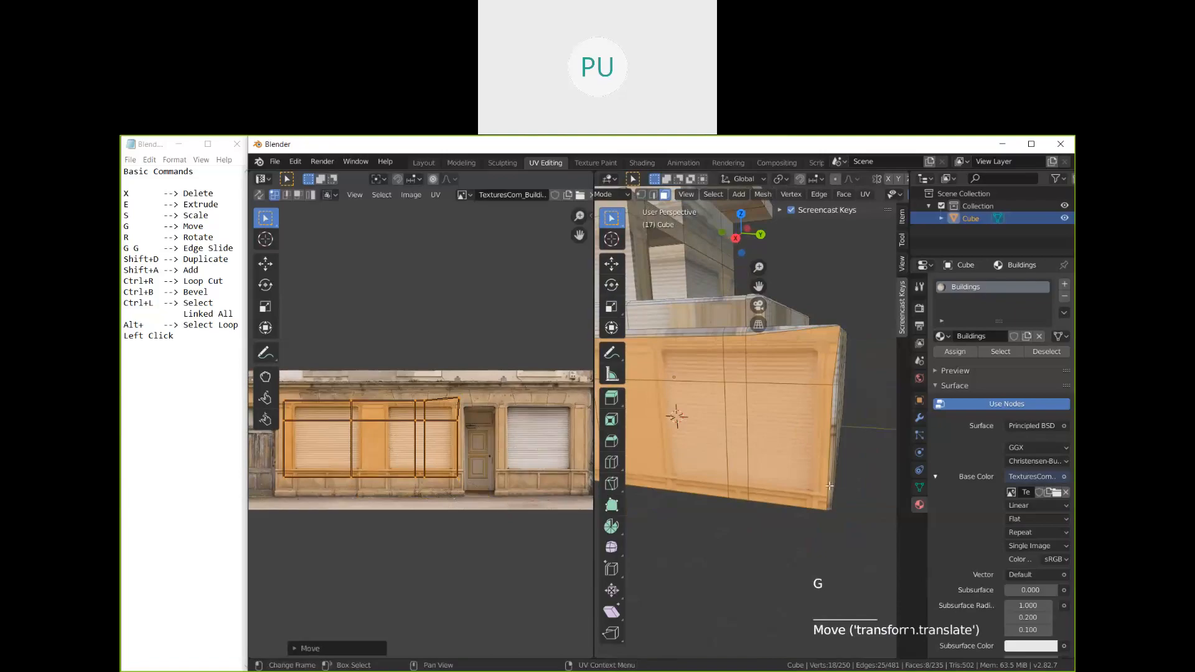
pyautogui.moveTo(805, 474); pyautogui.dragTo(808, 471, button='middle')
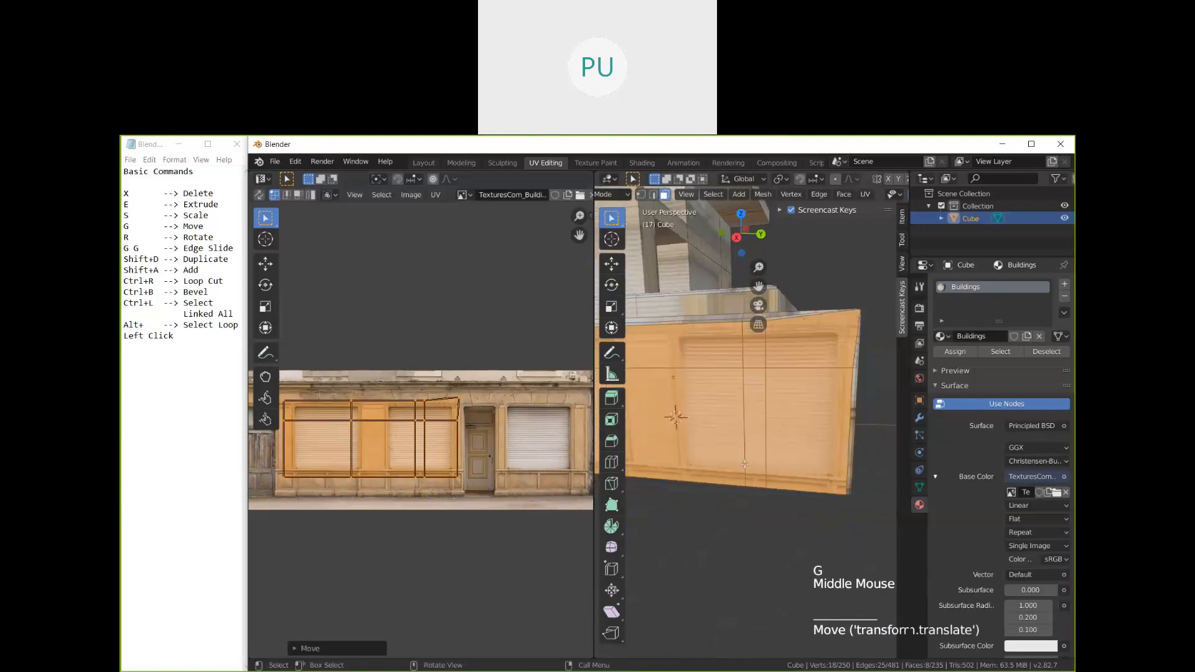
pyautogui.moveTo(758, 486)
pyautogui.mouseDown(button='middle')
pyautogui.moveTo(721, 489)
pyautogui.moveTo(772, 488)
pyautogui.mouseUp(button='middle')
pyautogui.press('Tab')
pyautogui.moveTo(772, 488); pyautogui.dragTo(715, 475, button='middle')
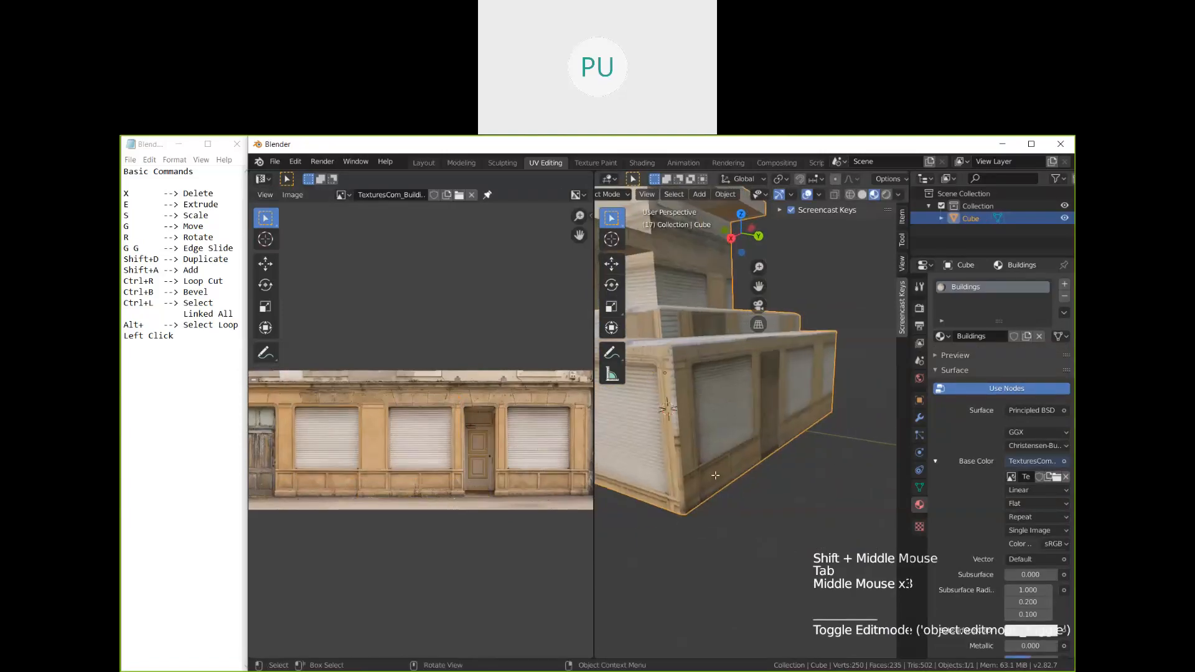
# Step: In Edit Mode, select the four narrow faces along the vertical corner between the front and side walls
pyautogui.press('Tab')
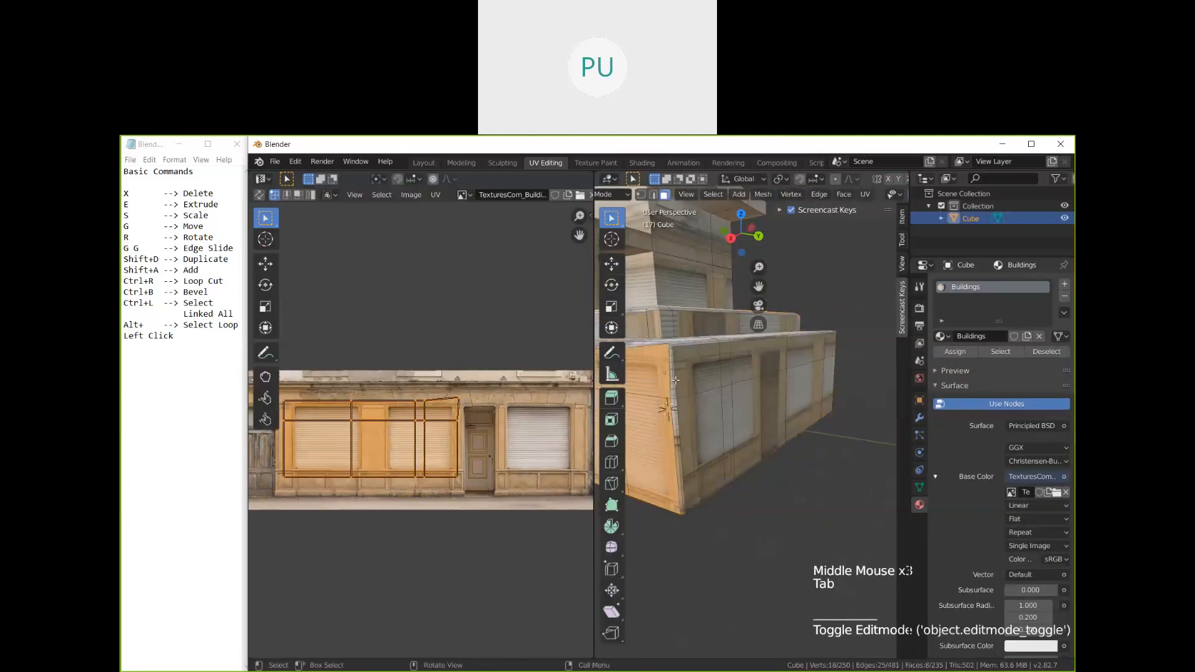
pyautogui.scroll(2, 676, 379)
pyautogui.keyDown('shift'); pyautogui.moveTo(676, 379); pyautogui.dragTo(702, 295, button='middle'); pyautogui.keyUp('shift')
pyautogui.click(701, 295)
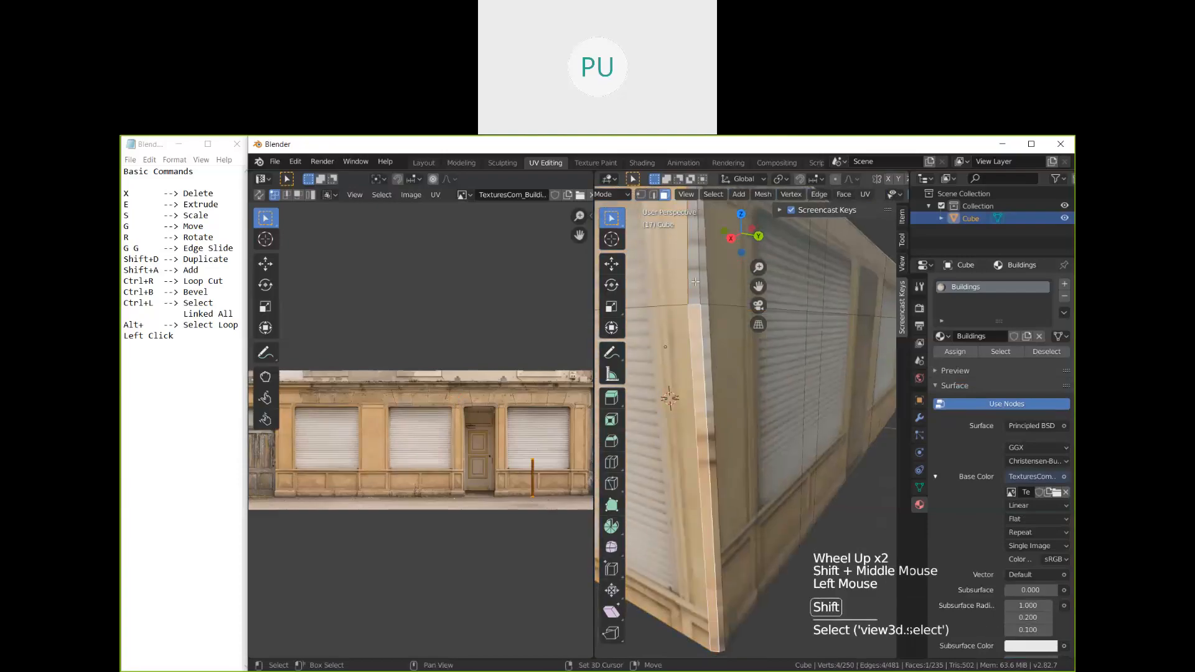
pyautogui.scroll(-1, 740, 429)
pyautogui.keyDown('shift'); pyautogui.click(728, 415); pyautogui.keyUp('shift')
pyautogui.keyDown('shift'); pyautogui.click(729, 415); pyautogui.keyUp('shift')
pyautogui.keyDown('shift'); pyautogui.click(729, 414); pyautogui.keyUp('shift')
pyautogui.keyDown('shift'); pyautogui.click(729, 414); pyautogui.keyUp('shift')
pyautogui.moveTo(729, 414); pyautogui.dragTo(716, 415, button='middle')
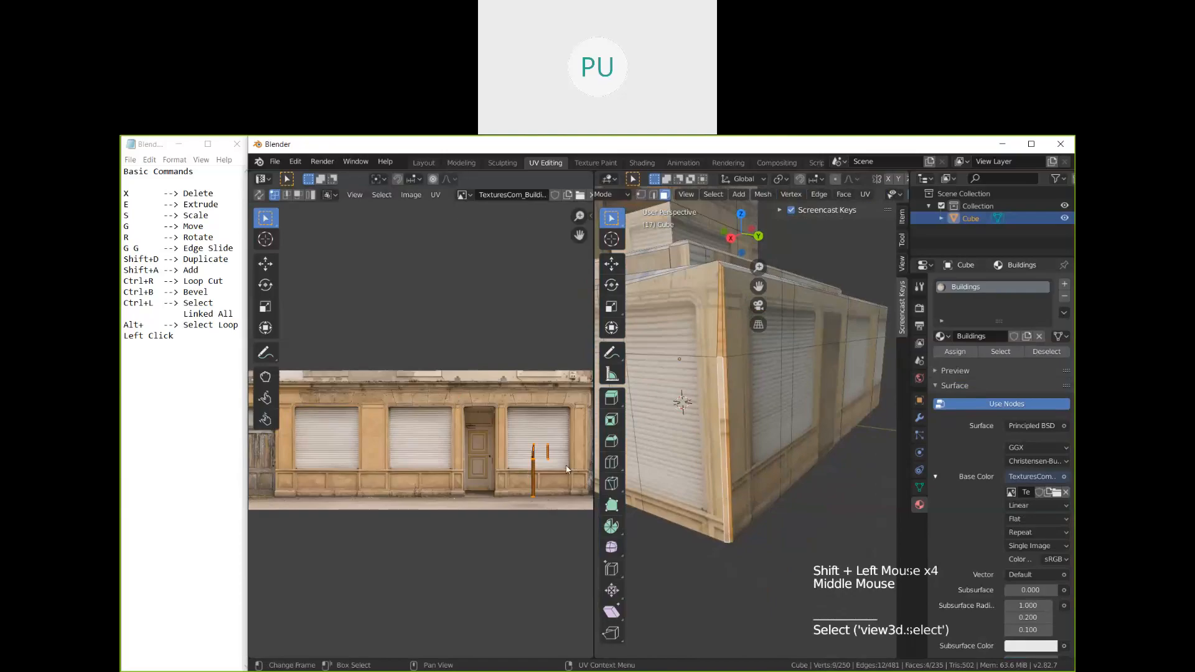
# Step: Move the corner strip's UVs onto the plain pillar between the two shutters and return to Object Mode
pyautogui.press('g')
pyautogui.click(395, 446)
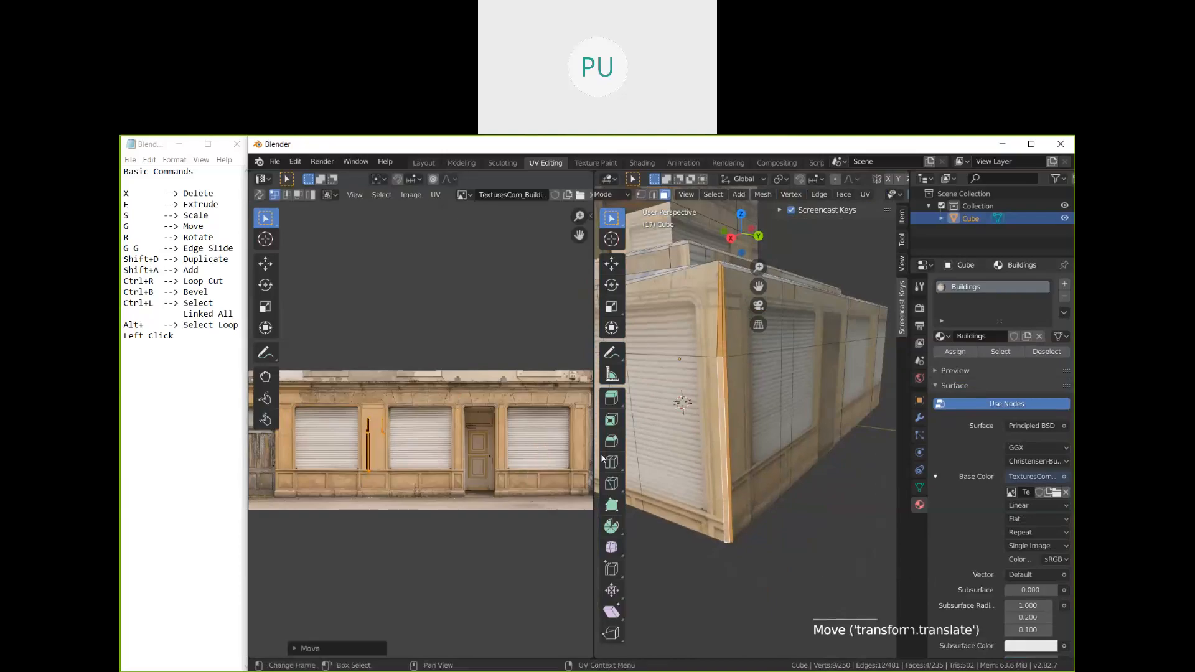
pyautogui.press('Tab')
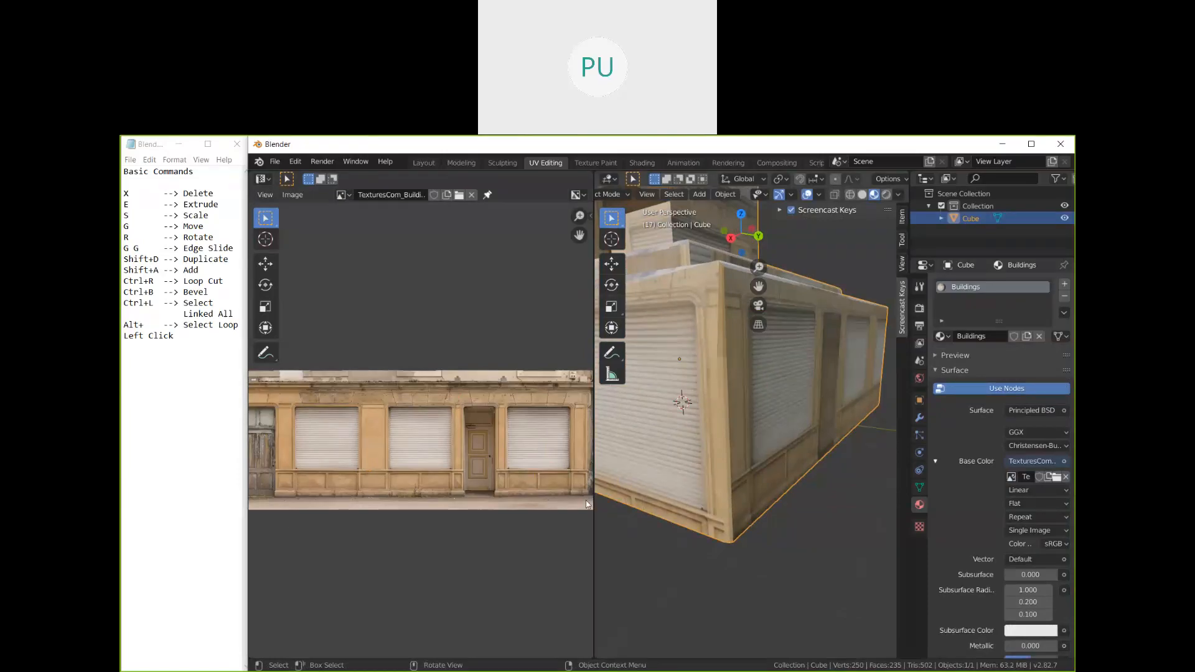
# Step: Select the roof faces of the building's tallest block in Edit Mode
pyautogui.moveTo(700, 441); pyautogui.dragTo(692, 408, button='middle')
pyautogui.scroll(-3, 744, 533)
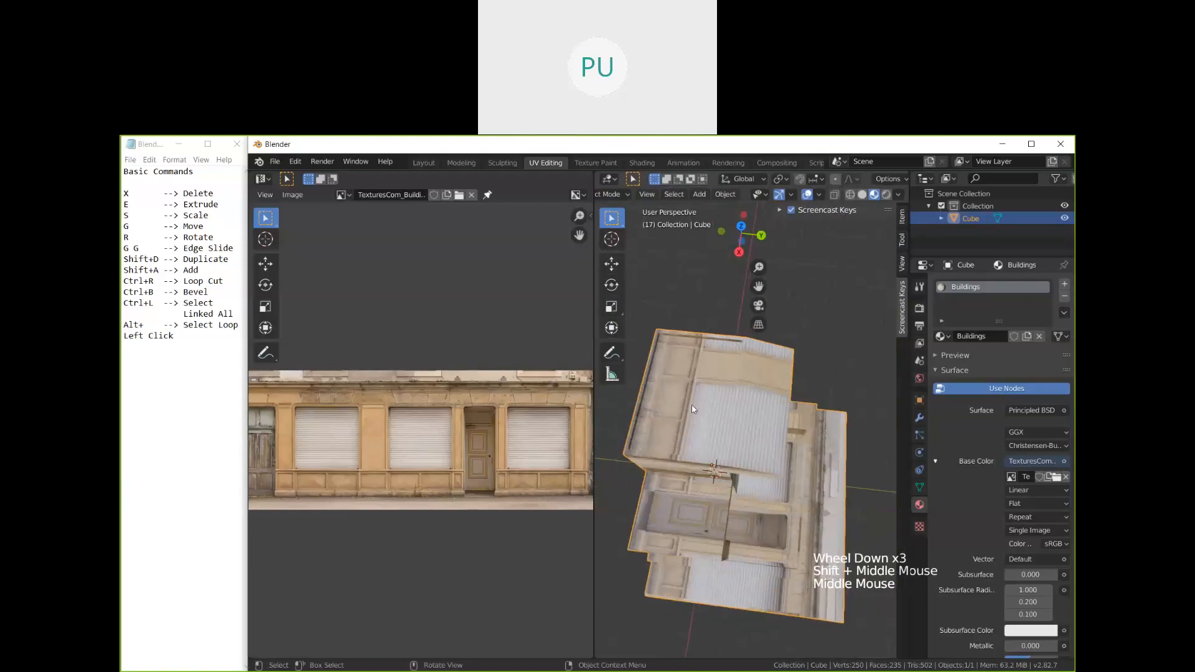
pyautogui.click(692, 405)
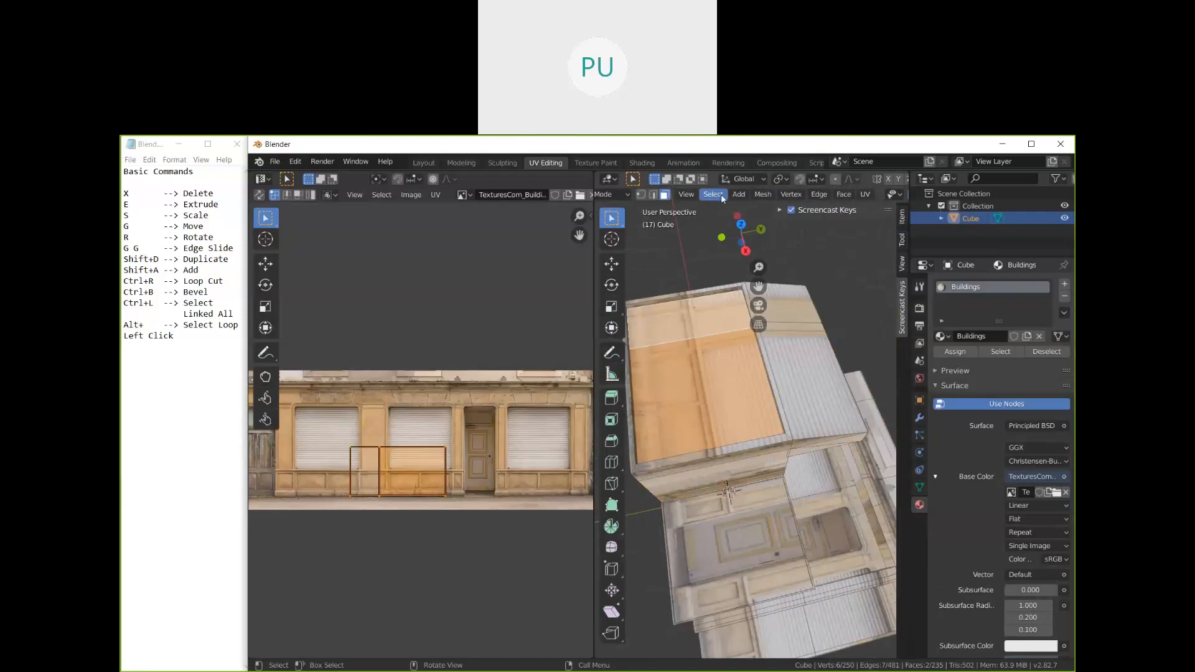
# Step: Extend the selection from the two flat roof faces to all faces with the same normal using Select Similar
pyautogui.click(714, 195)
pyautogui.moveTo(820, 331)
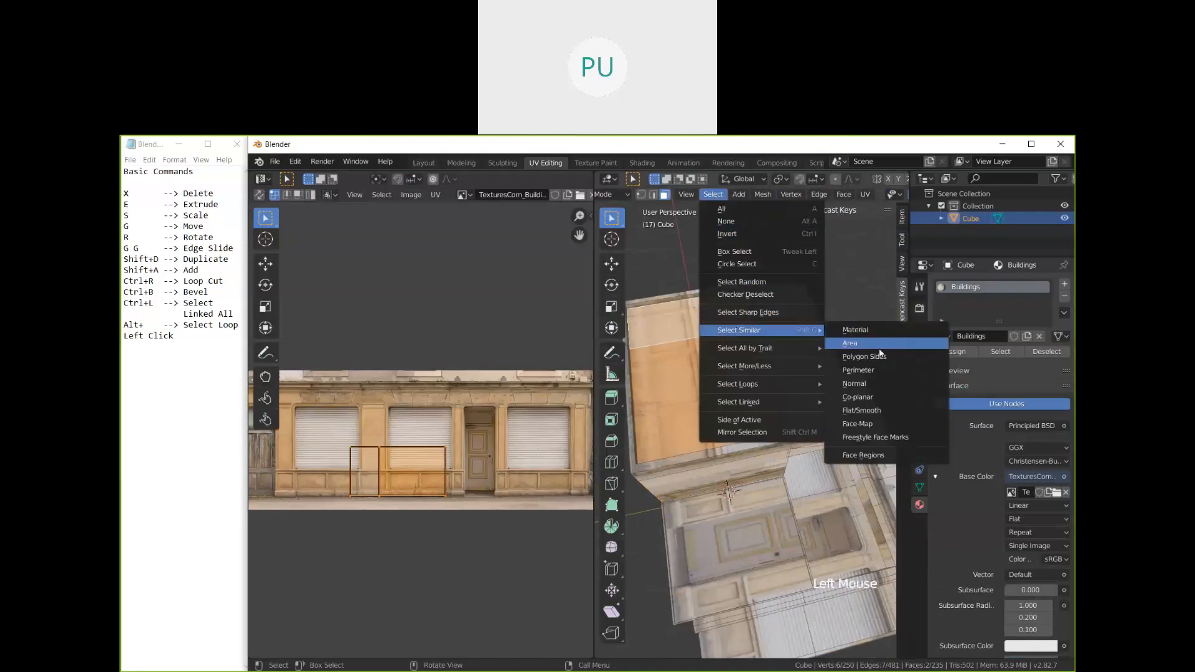
pyautogui.click(871, 383)
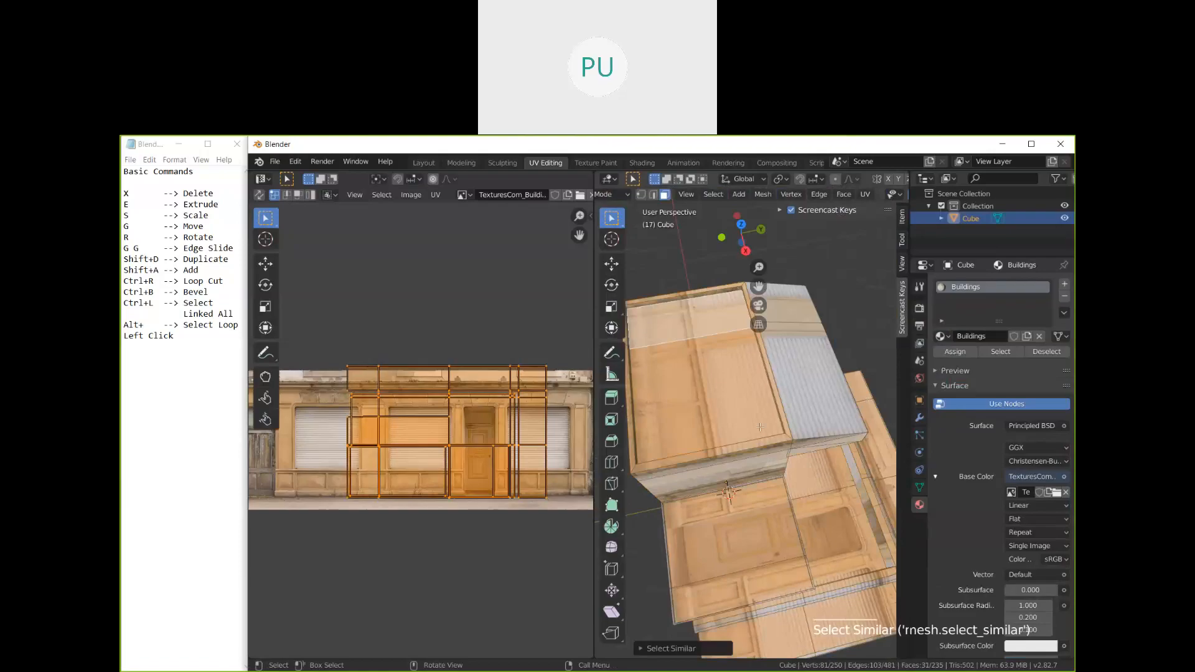
pyautogui.moveTo(760, 427); pyautogui.dragTo(790, 457, button='middle')
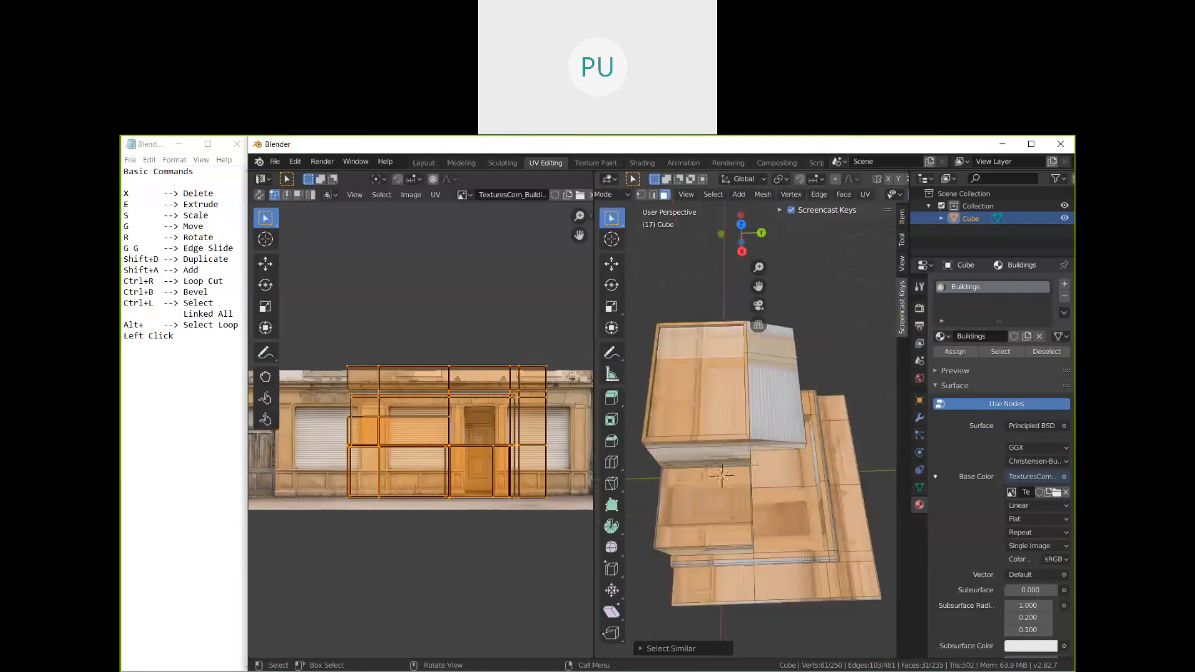
pyautogui.moveTo(771, 501); pyautogui.dragTo(758, 462, button='middle')
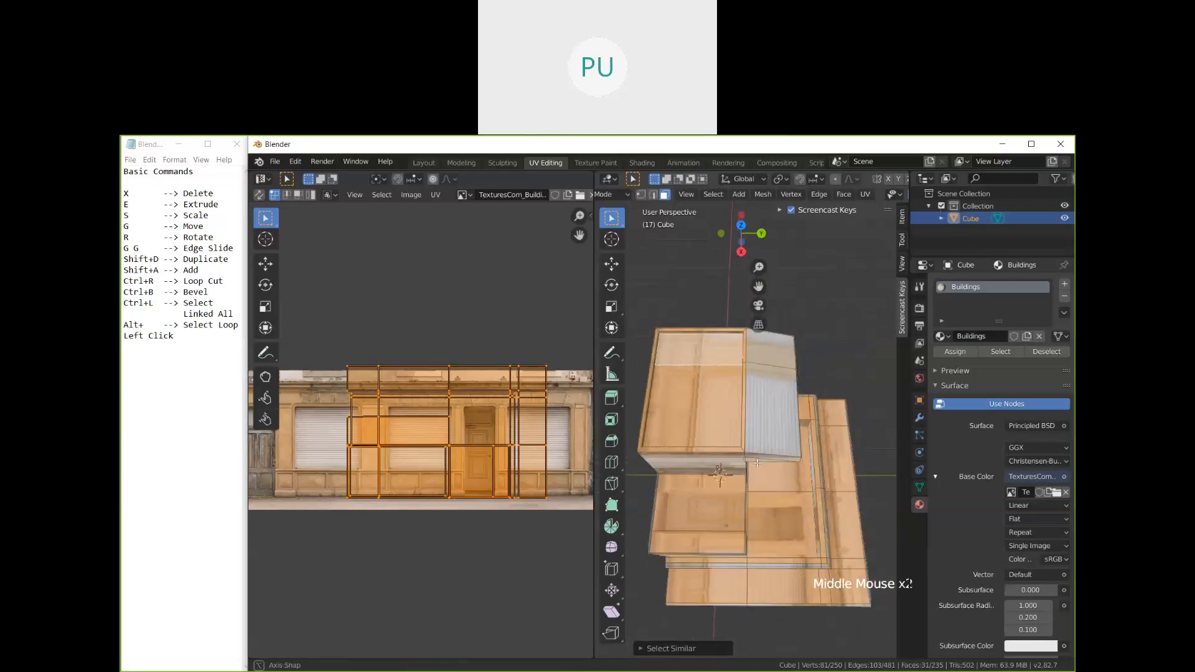
pyautogui.moveTo(757, 462); pyautogui.dragTo(546, 473, button='middle')
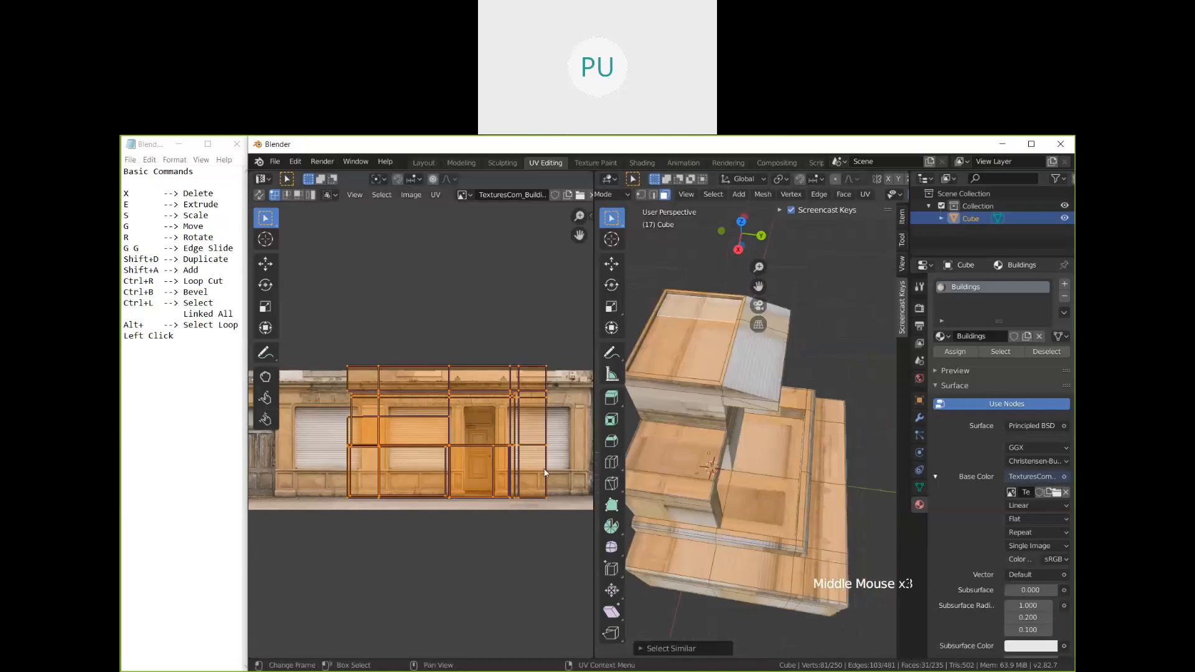
# Step: Scale down the selected upward-facing faces' UVs, move them onto the plain wall between the two shuttered windows, and leave Edit Mode
pyautogui.press('s')
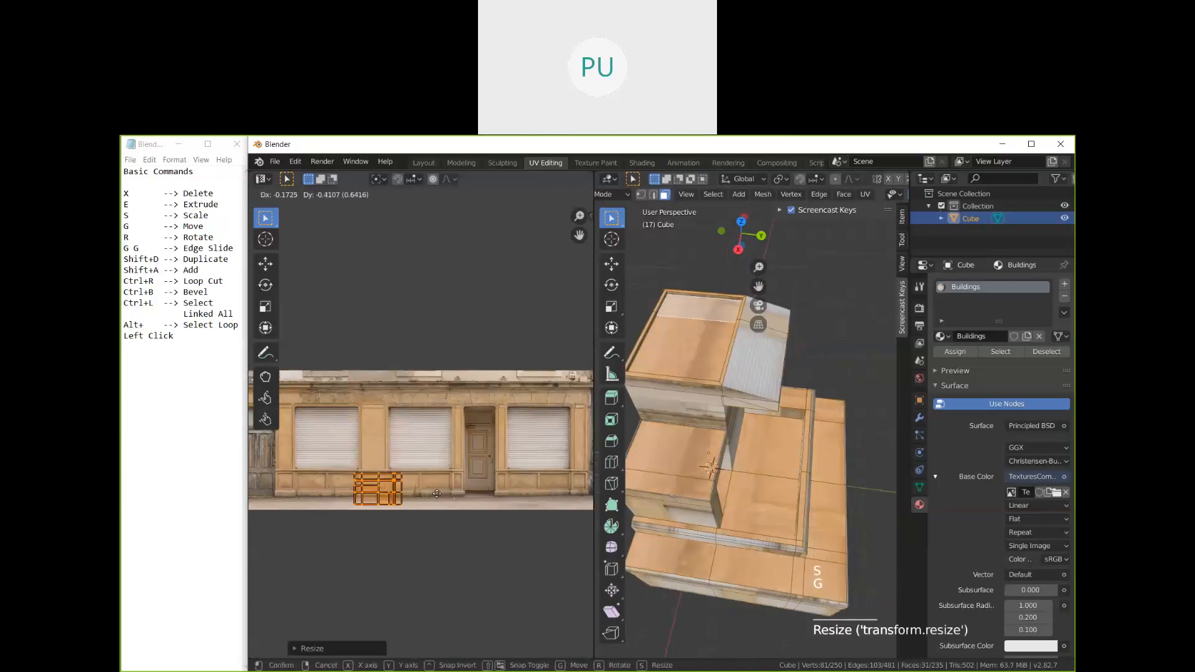
pyautogui.press('g')
pyautogui.click(438, 423)
pyautogui.moveTo(648, 450); pyautogui.dragTo(659, 452, button='middle')
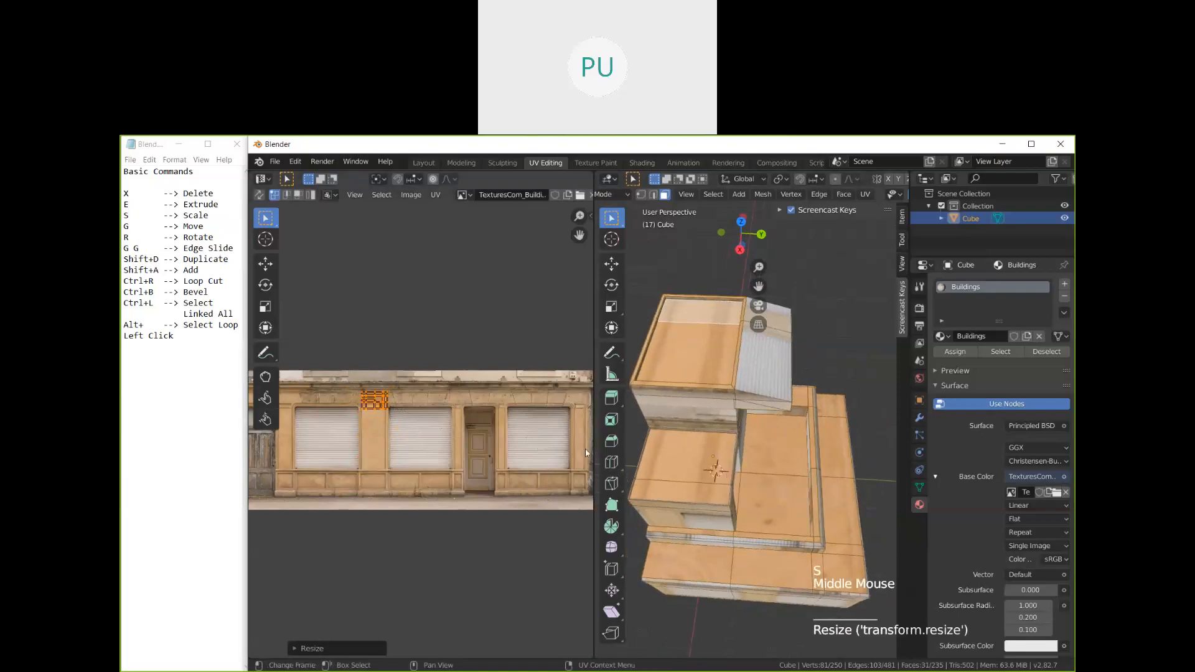
pyautogui.press('Tab')
pyautogui.moveTo(780, 464); pyautogui.dragTo(788, 507, button='middle')
pyautogui.scroll(1, 800, 489)
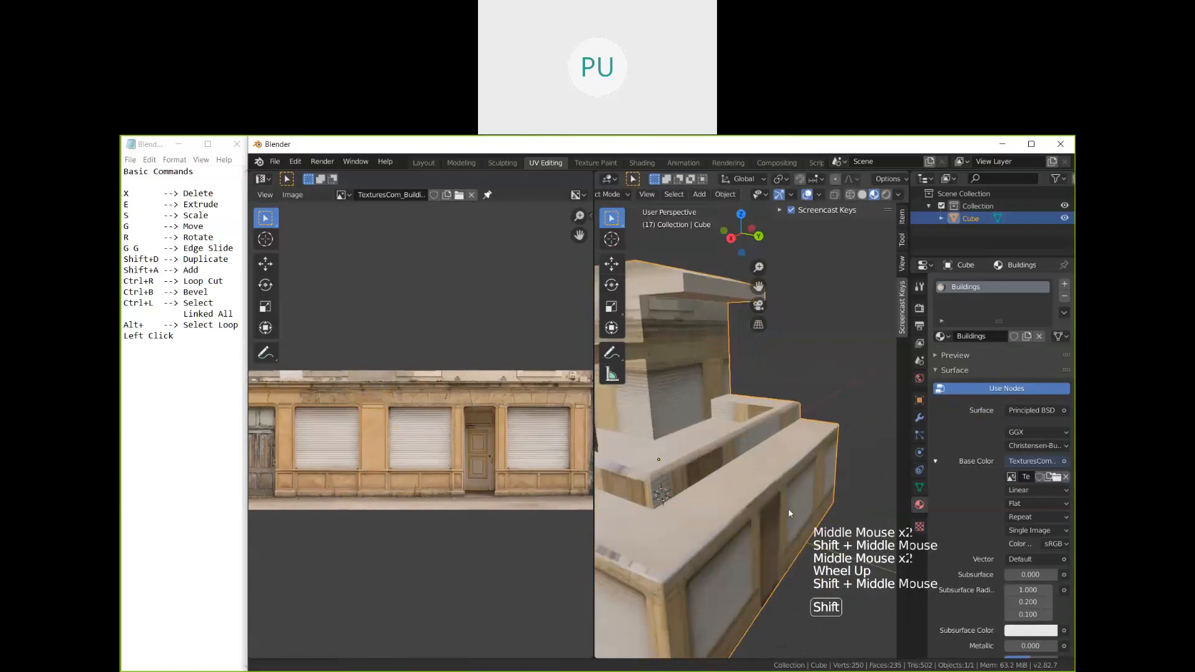
# Step: In Edit Mode, pick one flat roof face and reselect every upward-facing face by similar normal
pyautogui.click(691, 386)
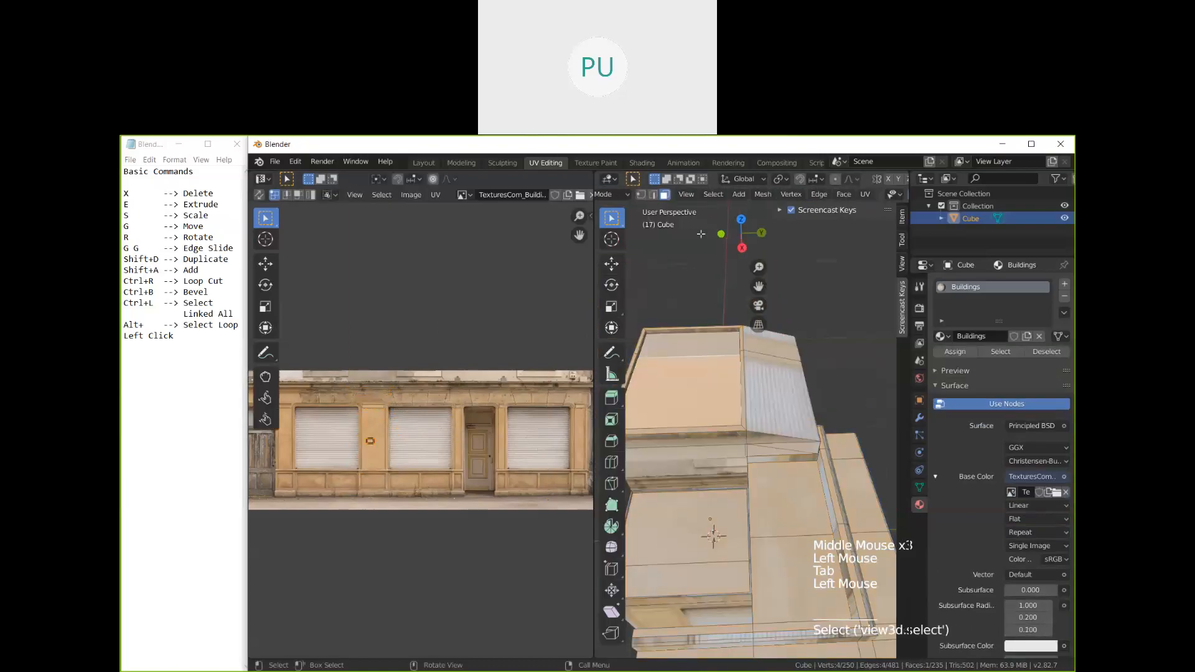
pyautogui.click(713, 195)
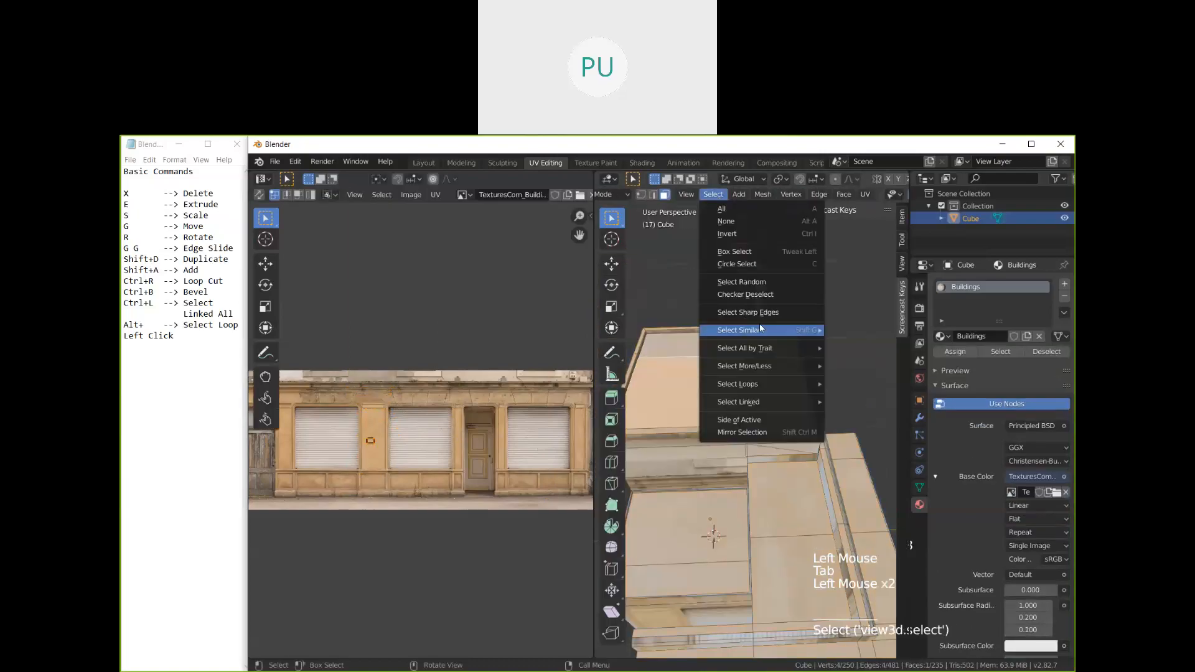
pyautogui.moveTo(758, 329)
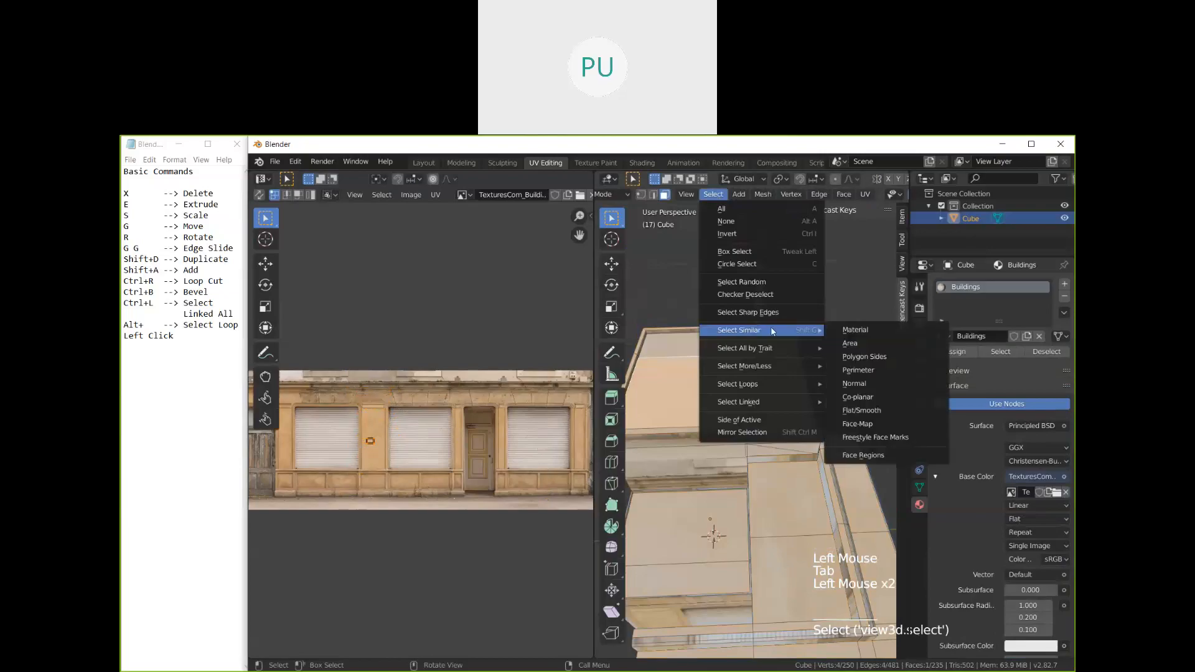
pyautogui.click(876, 375)
pyautogui.keyDown('shift'); pyautogui.moveTo(799, 540); pyautogui.dragTo(728, 549, button='middle'); pyautogui.keyUp('shift')
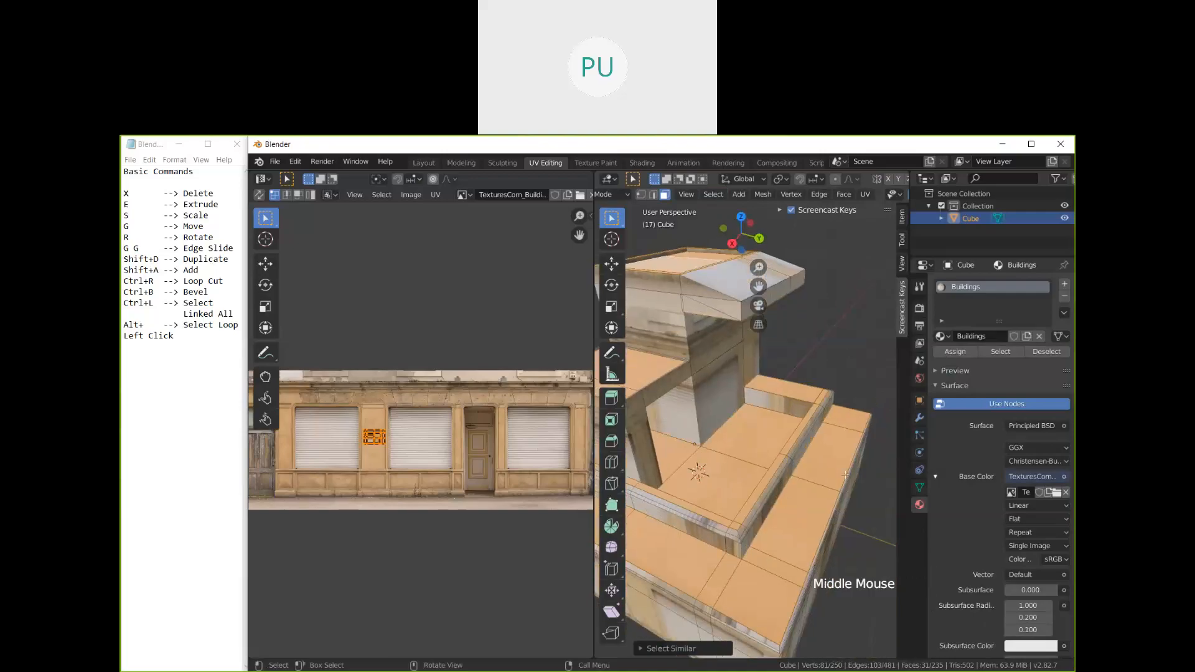
pyautogui.moveTo(845, 474); pyautogui.dragTo(859, 475, button='middle')
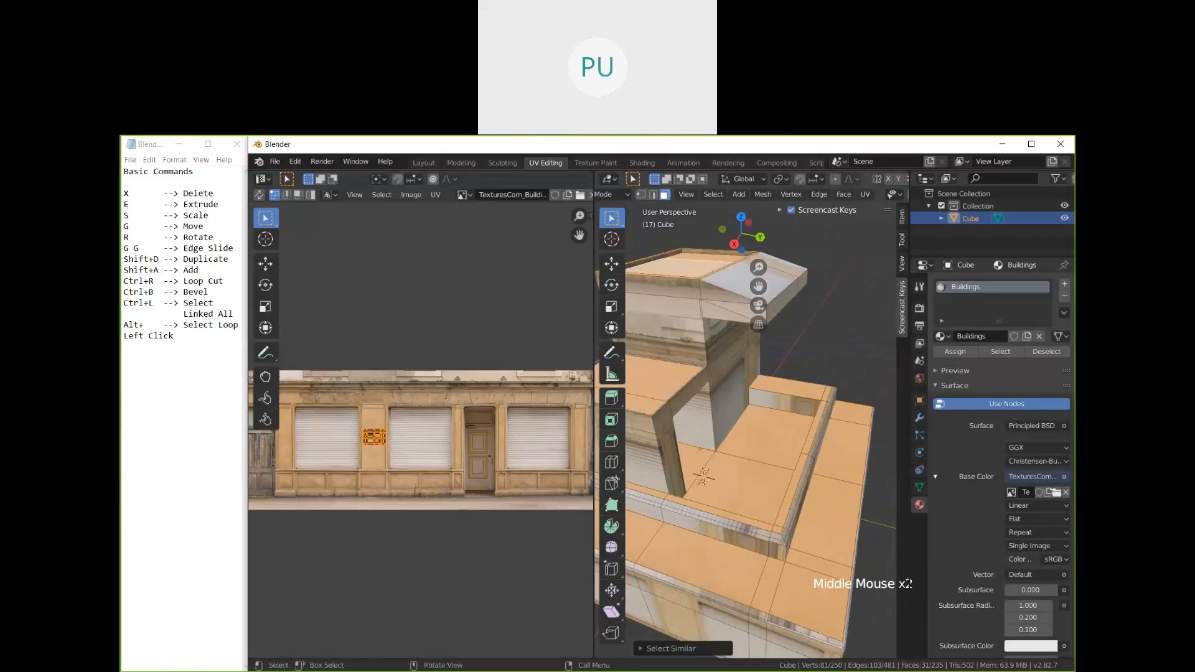
# Step: Rescale the upward-facing faces' UVs on the plain wall area of the texture and return to Object Mode
pyautogui.press('s')
pyautogui.click(548, 468)
pyautogui.moveTo(800, 496)
pyautogui.mouseDown(button='middle')
pyautogui.moveTo(824, 497)
pyautogui.moveTo(738, 548)
pyautogui.moveTo(794, 498)
pyautogui.mouseUp(button='middle')
pyautogui.press('Tab')
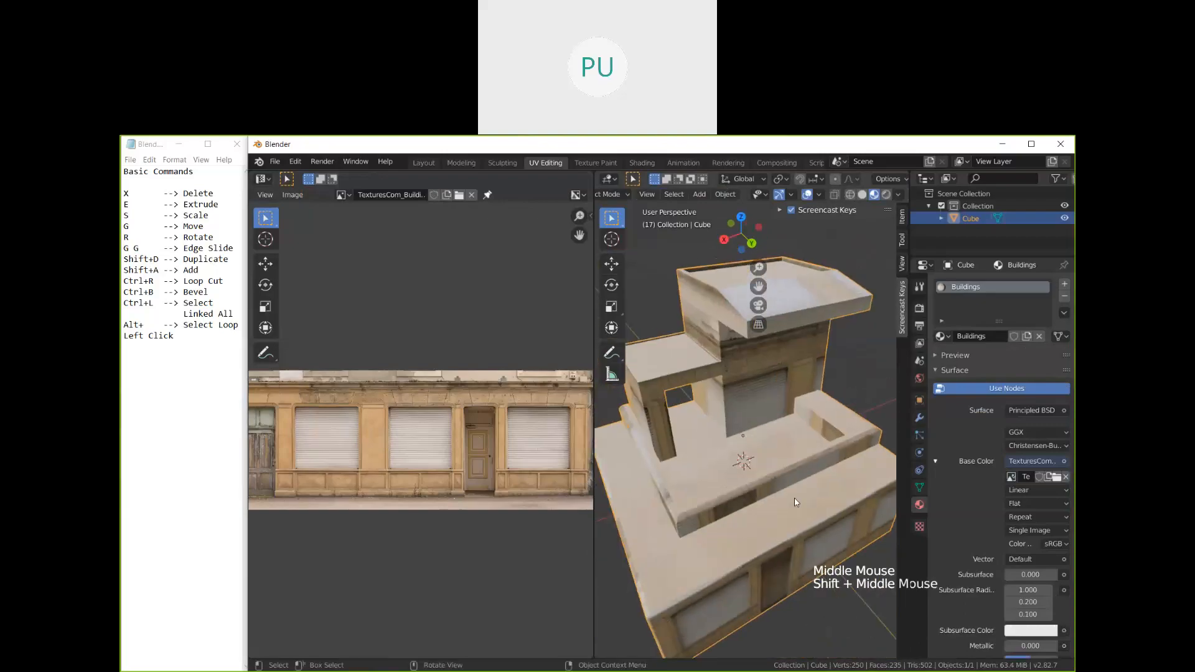
# Step: Select the two adjoining sloped roof faces in Edit Mode, then scale and shift their UVs around the middle shuttered window
pyautogui.moveTo(795, 498); pyautogui.dragTo(776, 446, button='middle')
pyautogui.scroll(1, 864, 437)
pyautogui.click(776, 447)
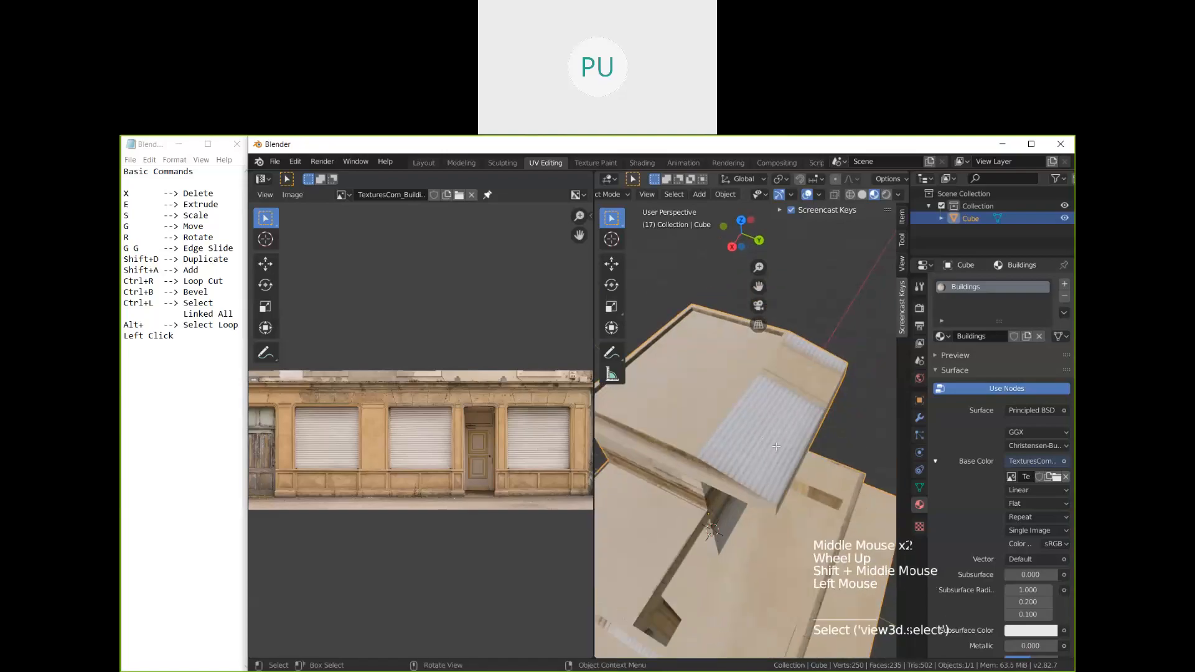
pyautogui.press('Tab')
pyautogui.click(776, 446)
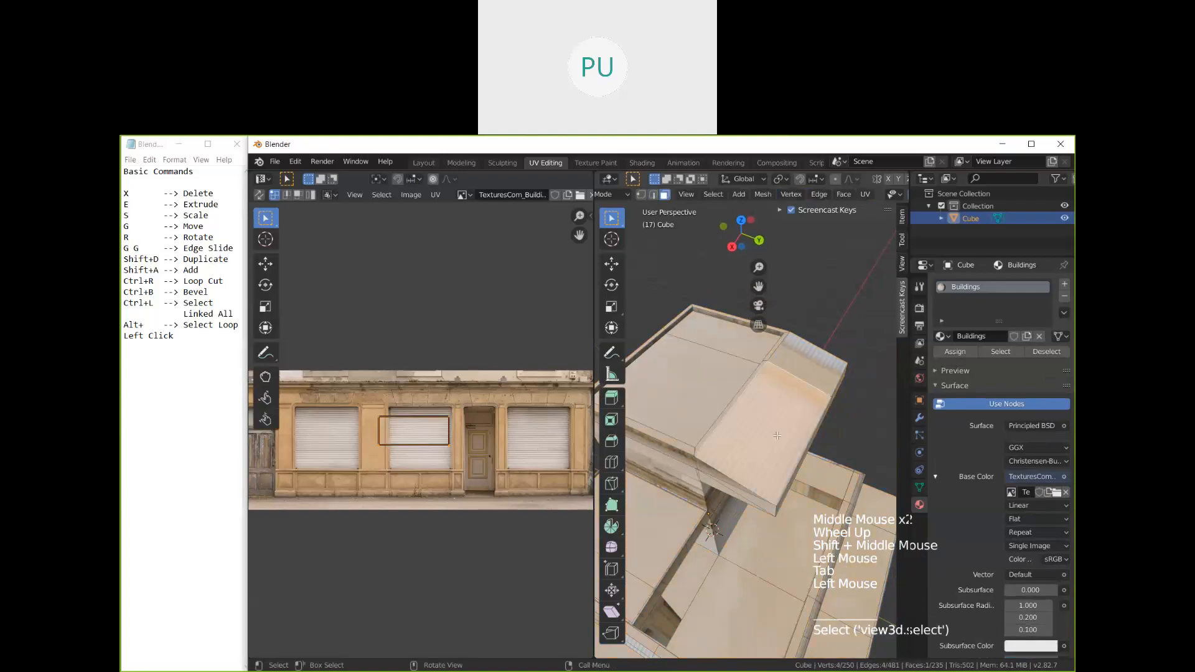
pyautogui.keyDown('shift'); pyautogui.click(777, 436); pyautogui.keyUp('shift')
pyautogui.scroll(2, 487, 474)
pyautogui.press('s')
pyautogui.press('g')
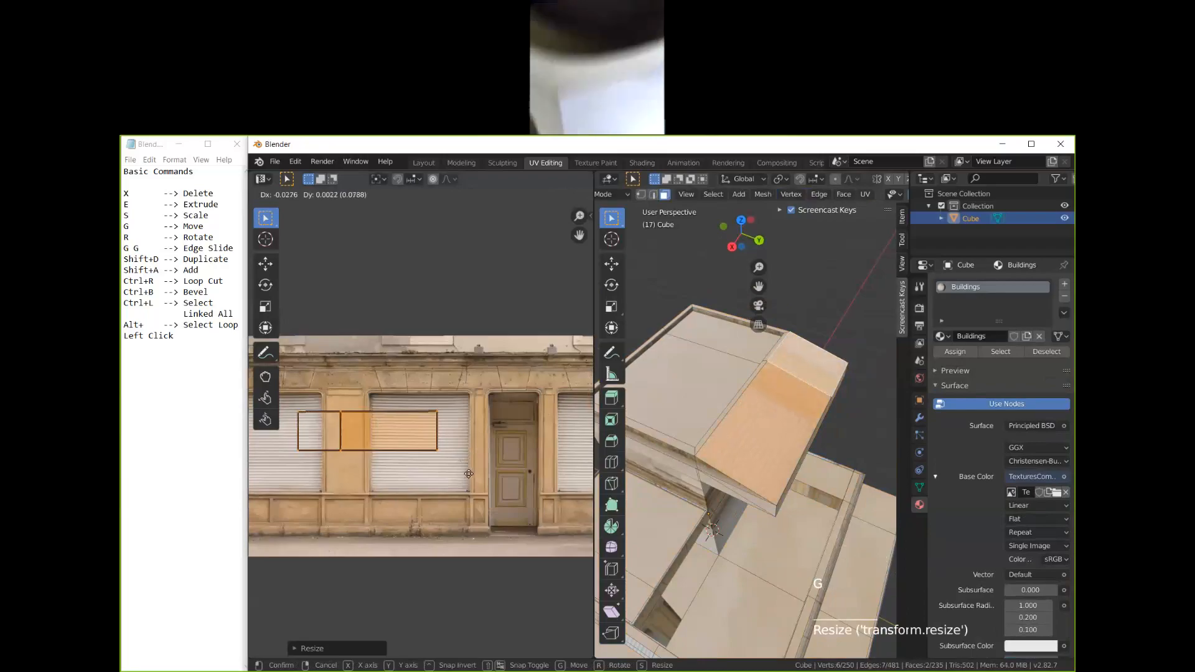
pyautogui.click(393, 455)
# Step: Move the left and middle UV vertices of the sloped roof faces along X into the middle window's shutter
pyautogui.click(351, 450)
pyautogui.keyDown('shift'); pyautogui.click(349, 450); pyautogui.keyUp('shift')
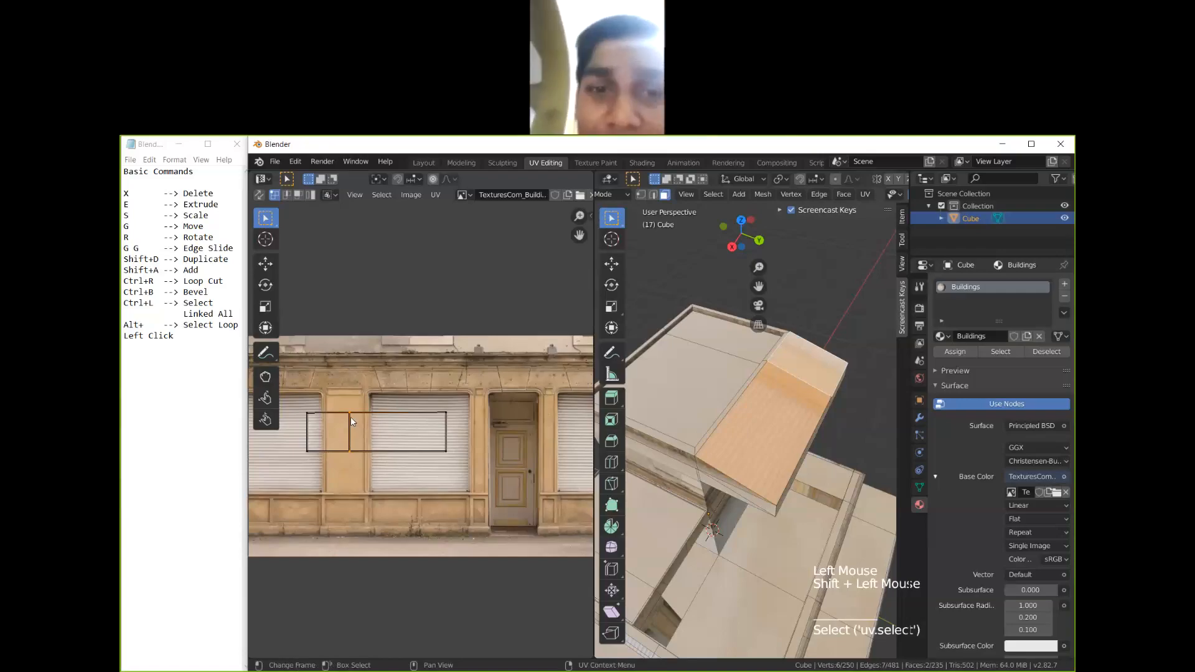
pyautogui.keyDown('shift'); pyautogui.click(307, 413); pyautogui.keyUp('shift')
pyautogui.keyDown('shift'); pyautogui.click(306, 452); pyautogui.keyUp('shift')
pyautogui.press('g')
pyautogui.click(427, 442)
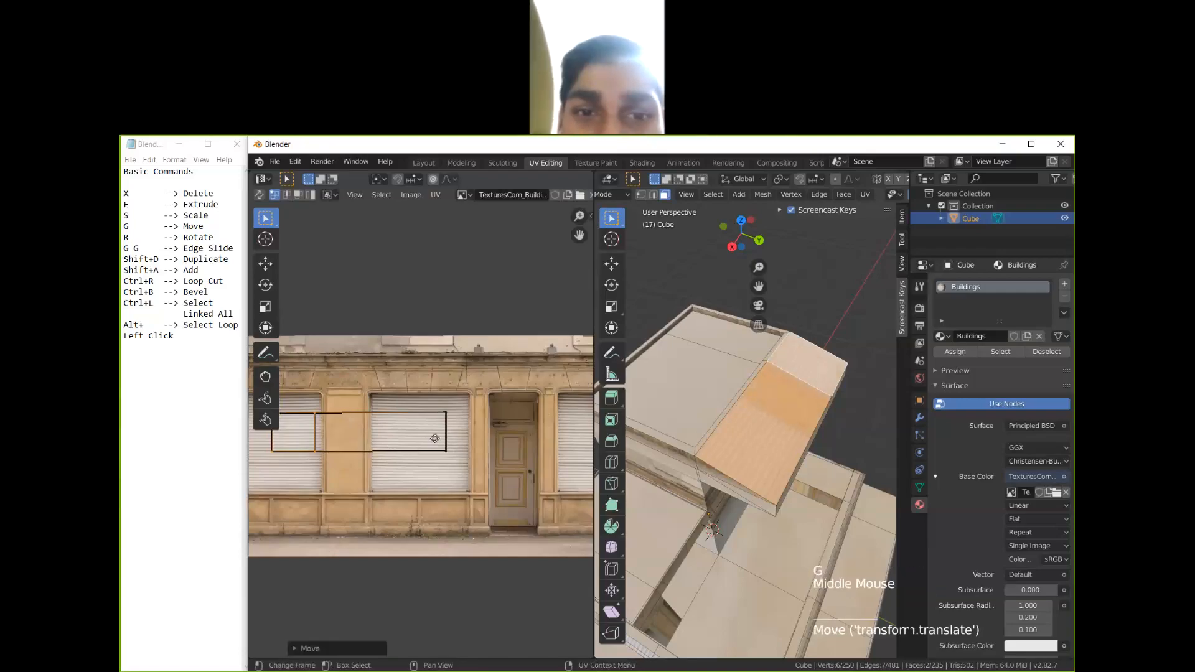
pyautogui.scroll(-1, 436, 439)
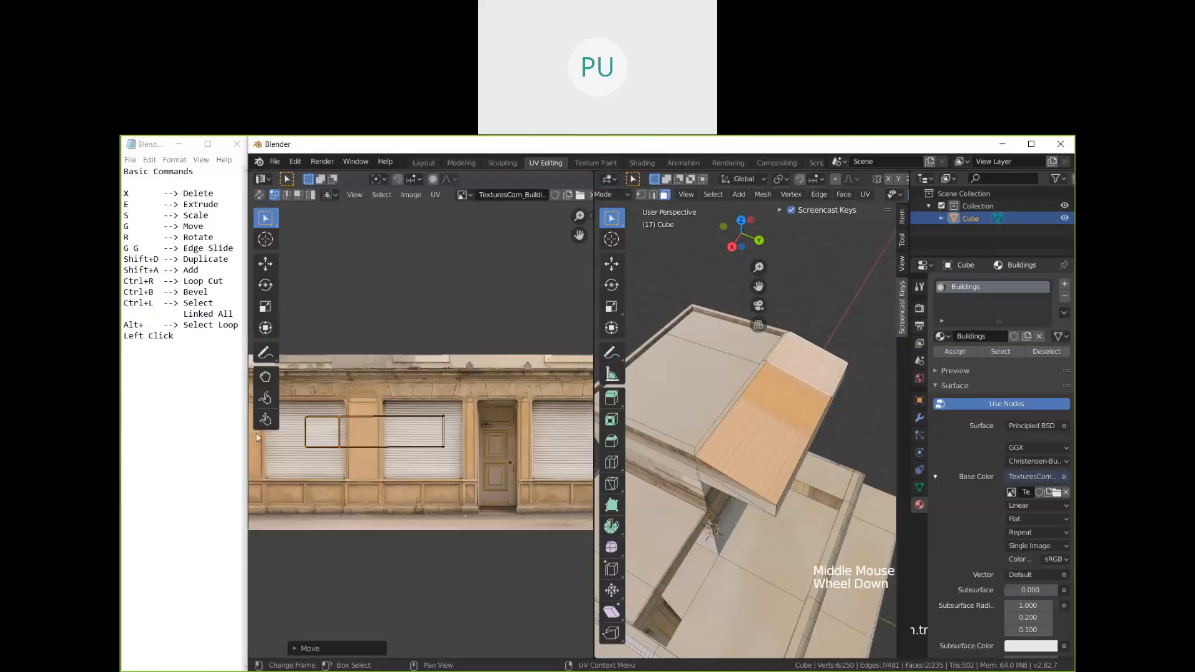
pyautogui.press('g')
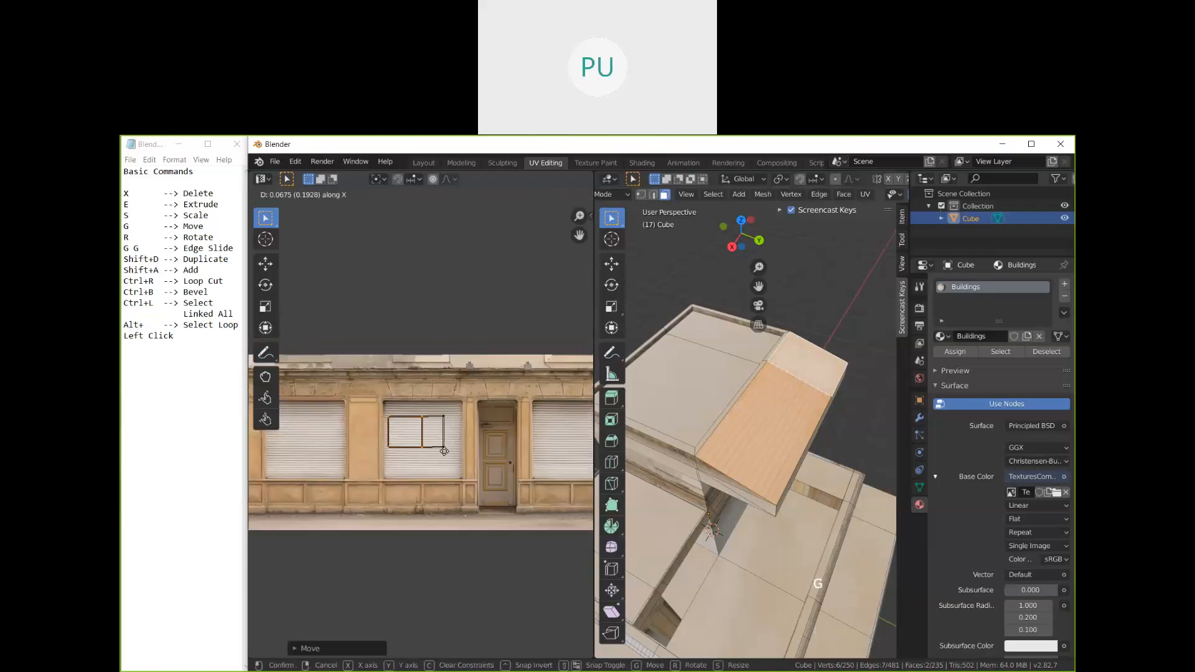
pyautogui.click(443, 455)
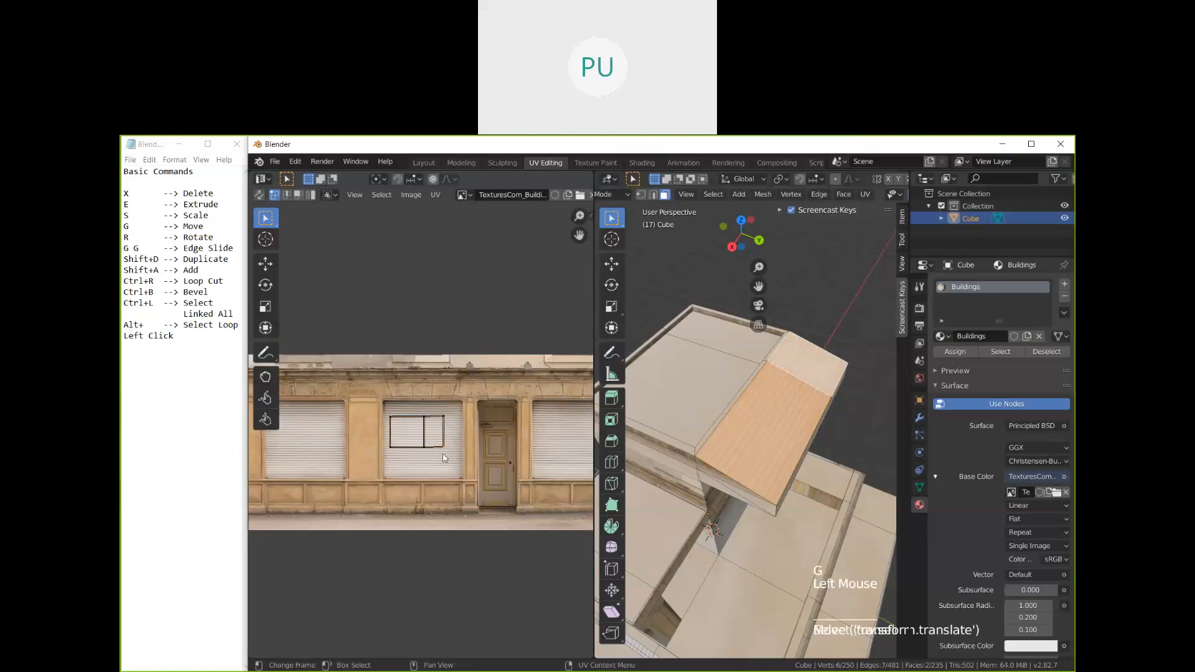
# Step: Select the UVs of both sloped roof faces and rotate them on the shutter, then inspect the roof in Object Mode
pyautogui.moveTo(376, 404); pyautogui.dragTo(472, 470)
pyautogui.press('r')
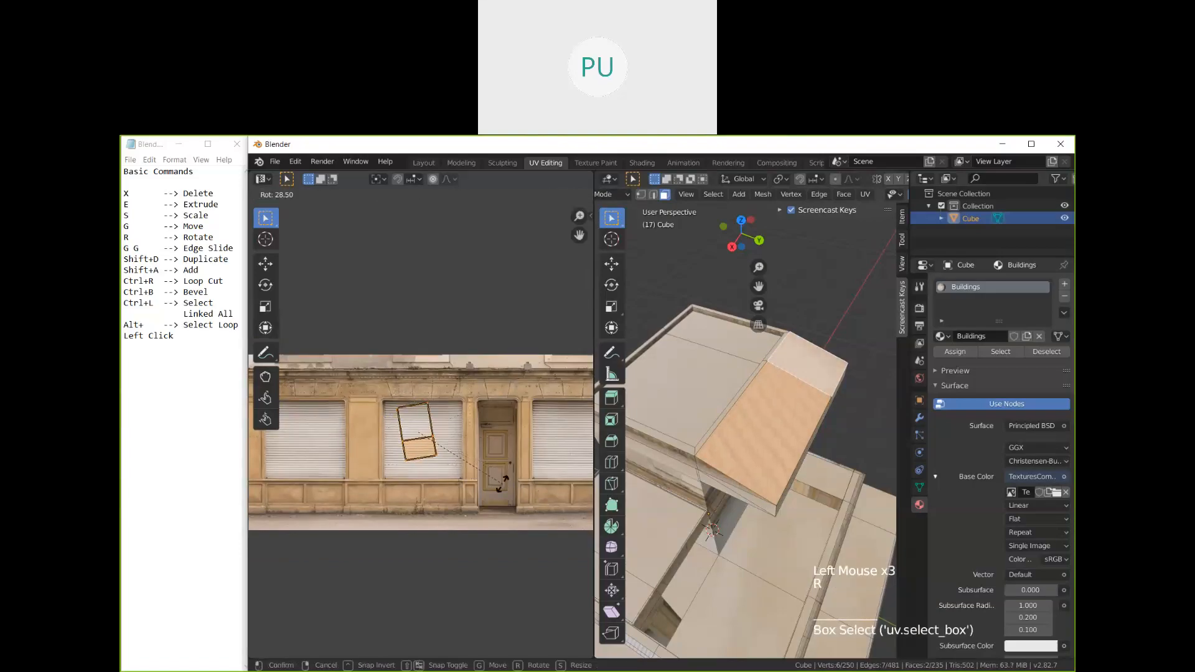
pyautogui.click(549, 447)
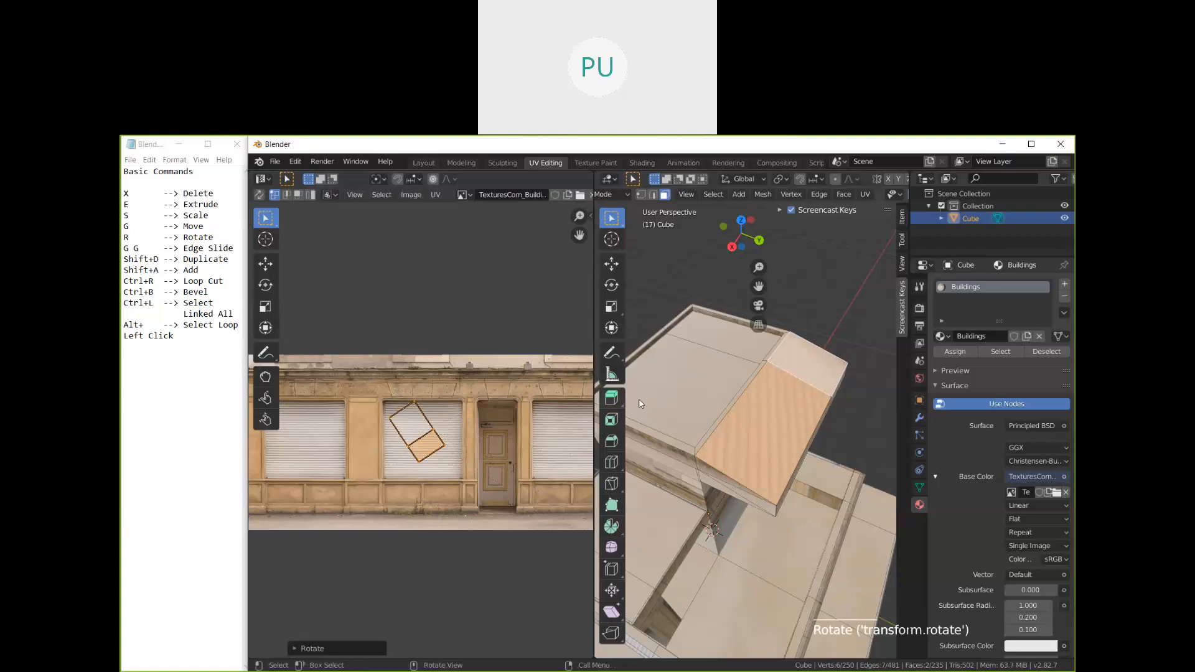
pyautogui.press('Tab')
pyautogui.moveTo(642, 404); pyautogui.dragTo(780, 387, button='middle')
# Step: Select the larger sloped roof face in Edit Mode and try to scale its UVs on the shutter texture
pyautogui.press('Tab')
pyautogui.doubleClick(780, 387)
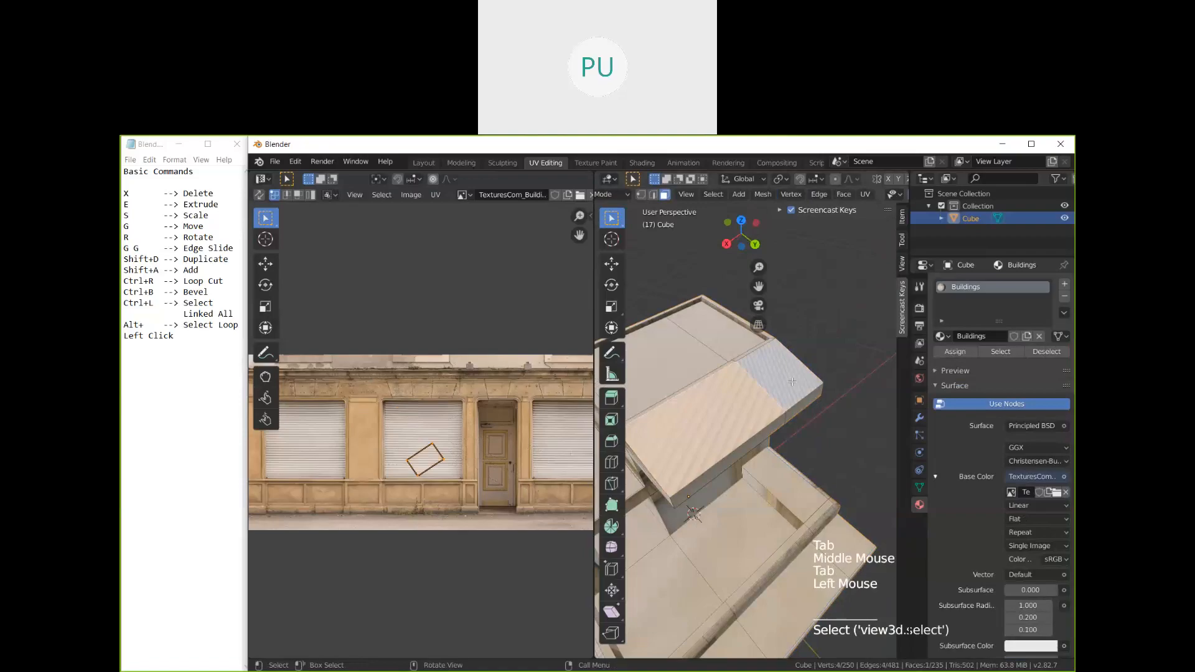
pyautogui.scroll(2, 458, 435)
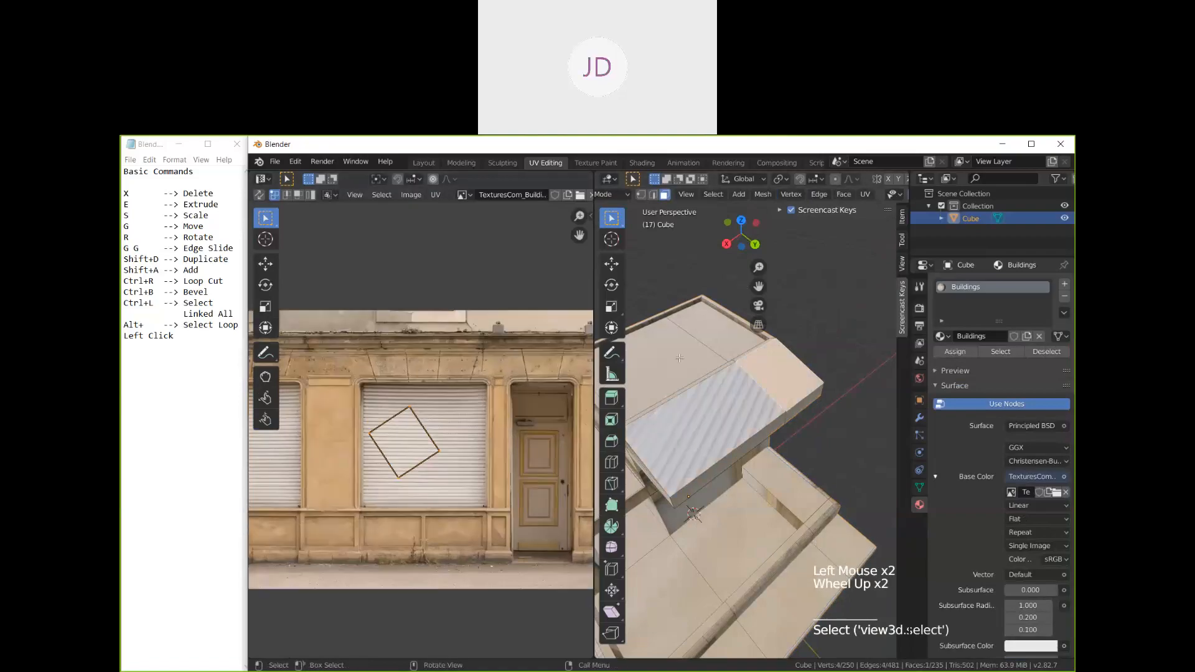
pyautogui.click(448, 423)
pyautogui.press('s')
pyautogui.click(423, 420)
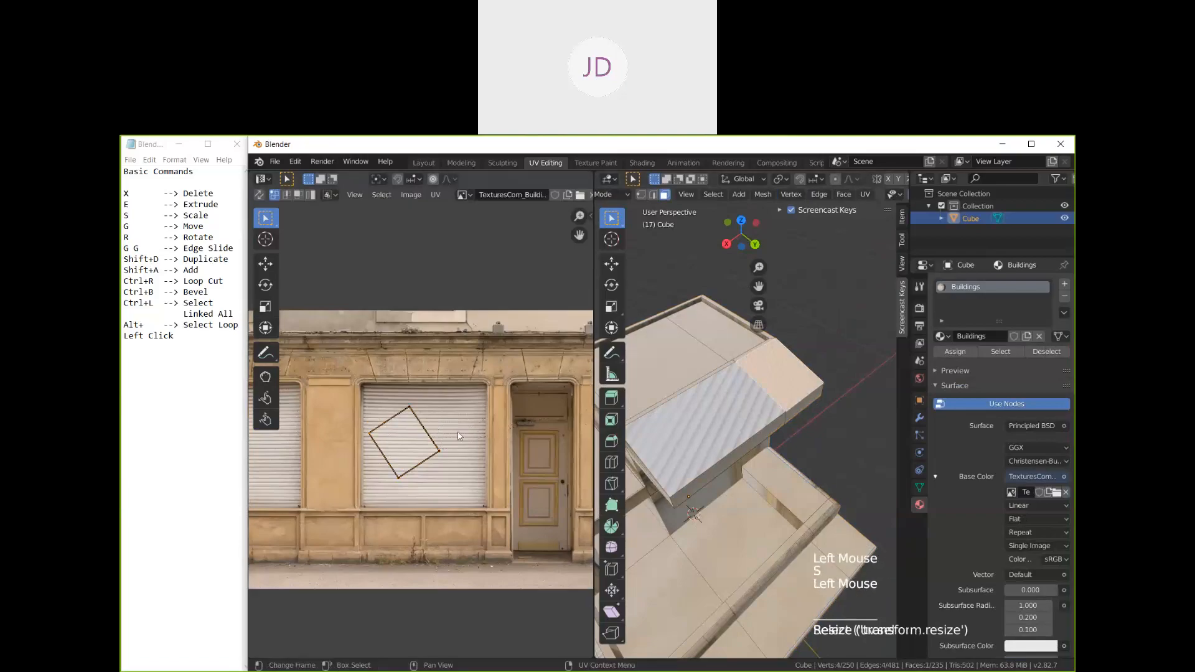
# Step: Try to widen the larger sloped face's UV outline by moving its two right-hand vertices, and undo the move
pyautogui.doubleClick(412, 410)
pyautogui.keyDown('shift'); pyautogui.click(455, 450); pyautogui.keyUp('shift')
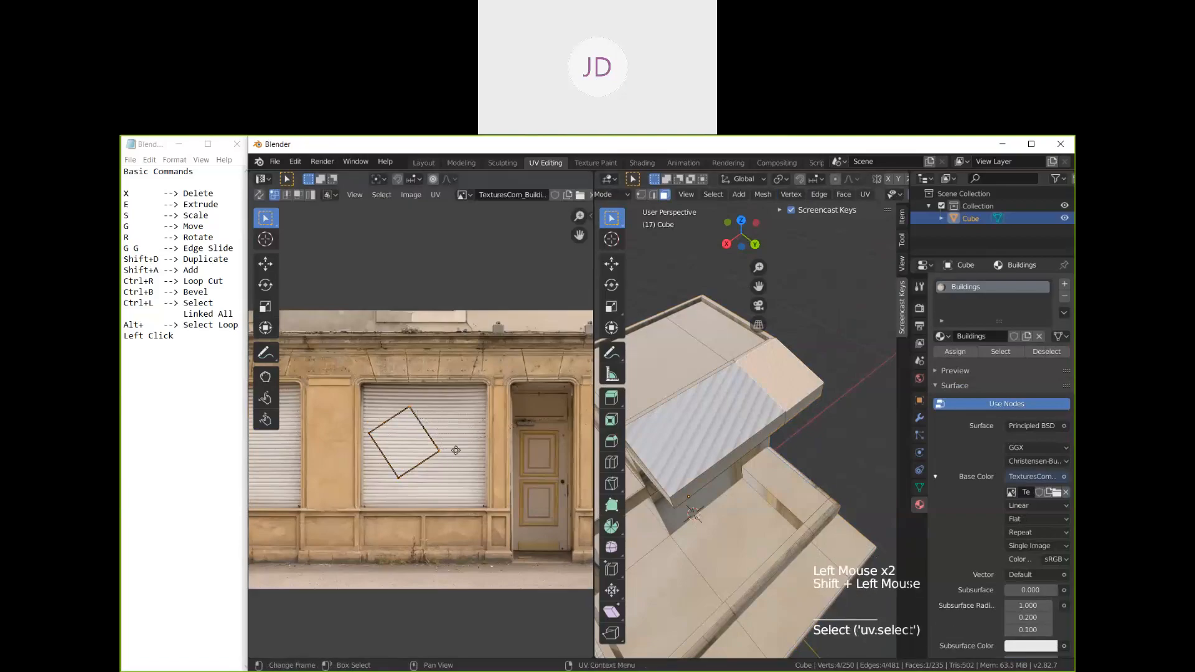
pyautogui.press('g')
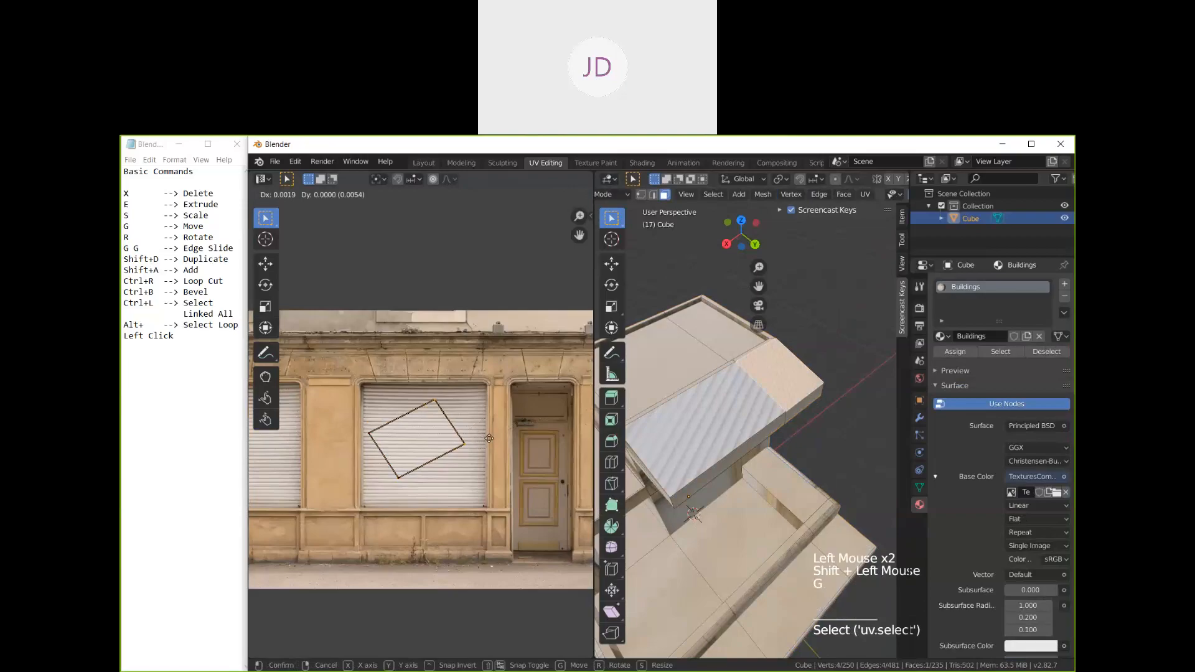
pyautogui.click(489, 439)
pyautogui.hotkey('ctrl', 'z')
pyautogui.click(436, 460)
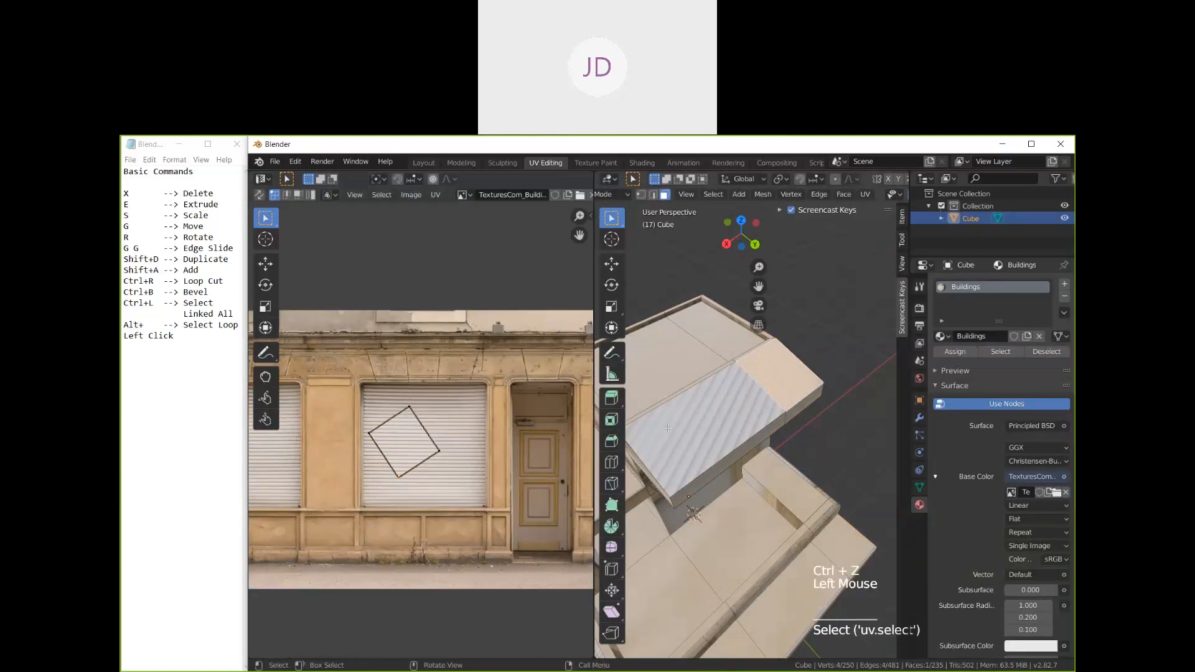
# Step: Select both sloped roof faces and unwrap them together with Project From View
pyautogui.click(722, 418)
pyautogui.keyDown('shift'); pyautogui.click(778, 380); pyautogui.keyUp('shift')
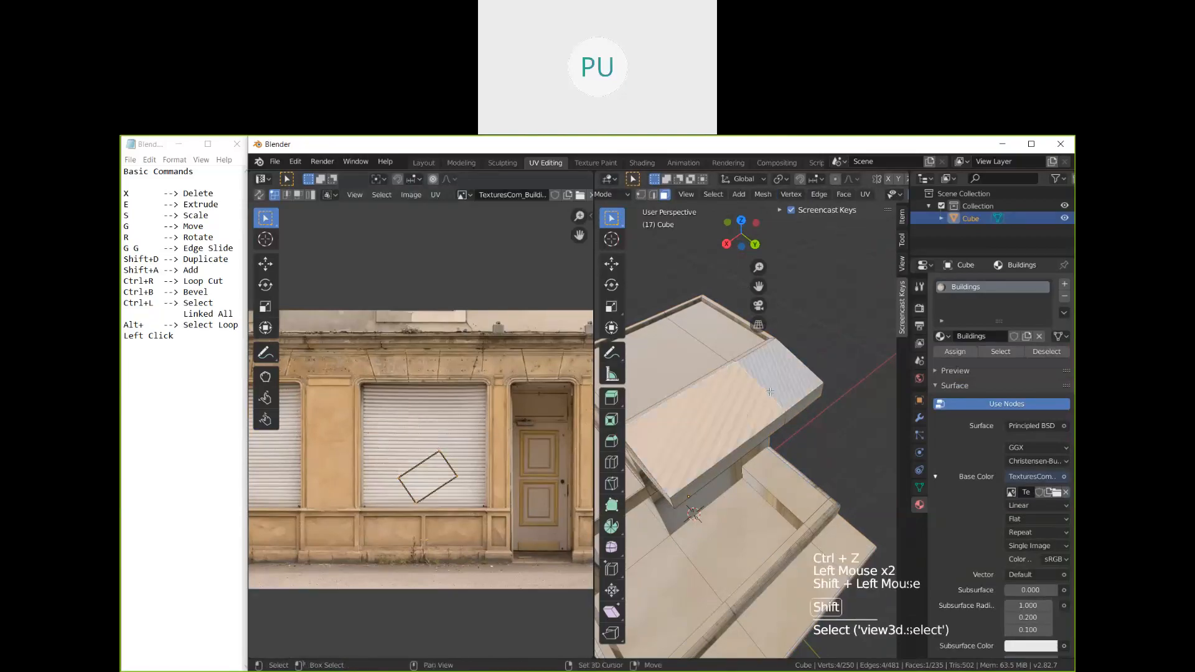
pyautogui.click(865, 194)
pyautogui.click(897, 323)
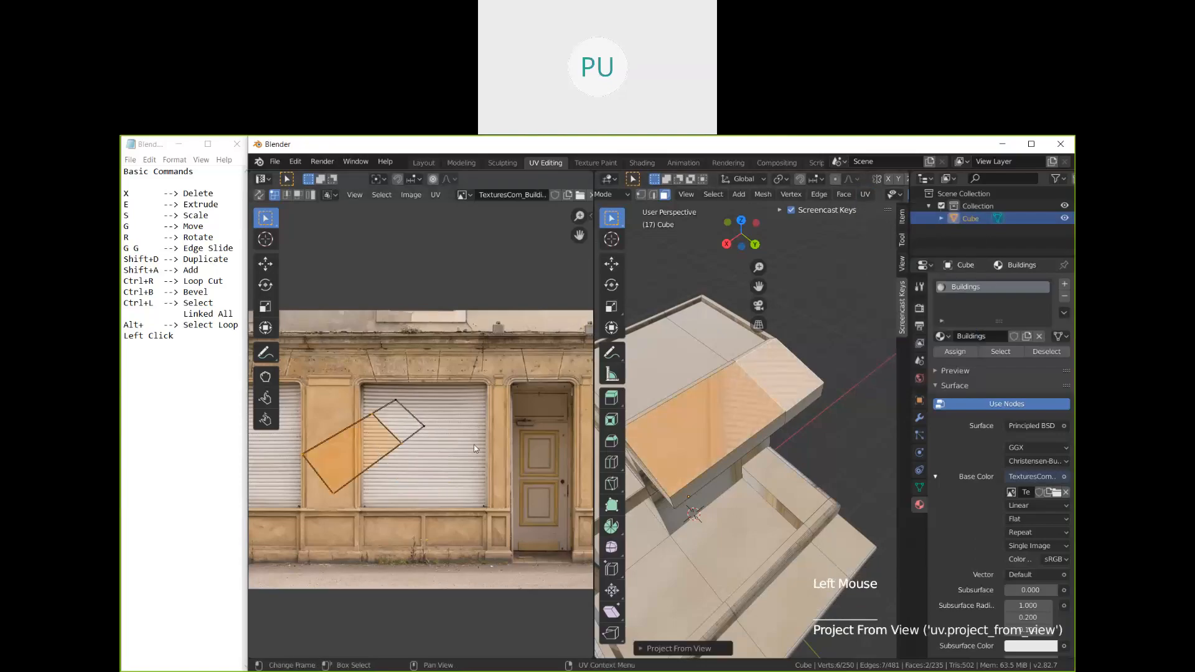
# Step: Try scaling the projected UVs and moving part of them towards the shutter, undoing both changes
pyautogui.press('s')
pyautogui.hotkey('ctrl', 'z')
pyautogui.moveTo(769, 375)
pyautogui.mouseDown(button='middle')
pyautogui.moveTo(755, 373)
pyautogui.moveTo(774, 367)
pyautogui.mouseUp(button='middle')
pyautogui.keyDown('shift'); pyautogui.doubleClick(392, 439); pyautogui.keyUp('shift')
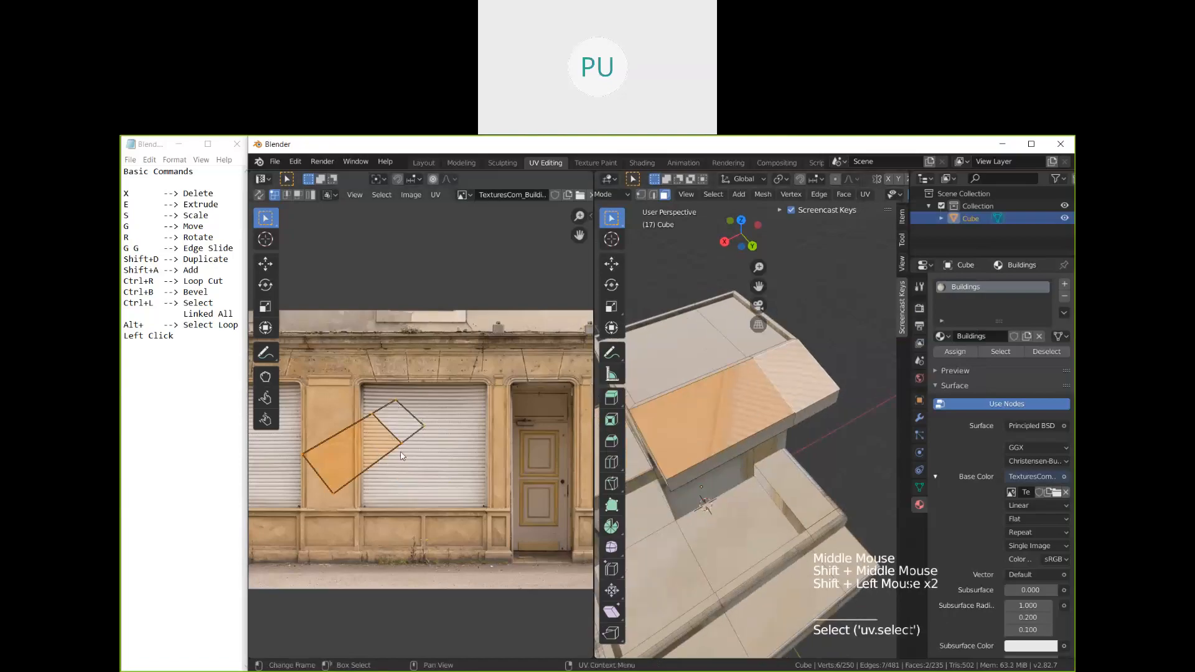
pyautogui.press('g')
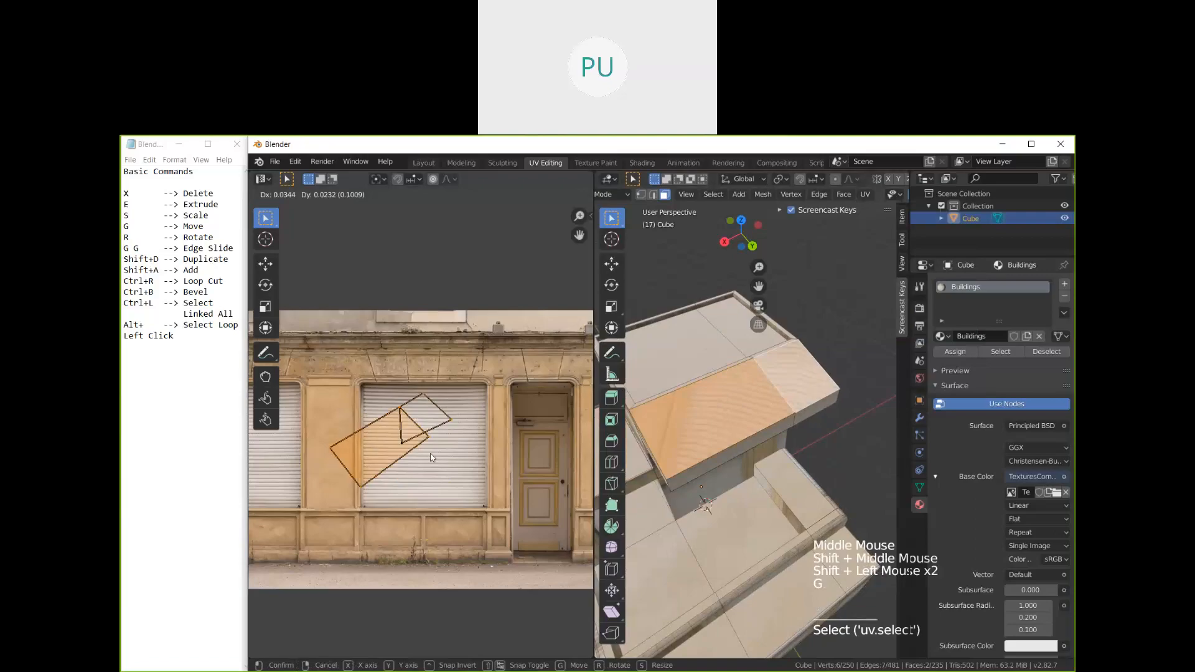
pyautogui.click(431, 458)
pyautogui.hotkey('ctrl', 'z')
# Step: Move all the projected UVs of the sloped roof faces onto the middle window's shutter and scale them down to fit
pyautogui.press('a')
pyautogui.press('g')
pyautogui.click(533, 469)
pyautogui.press('s')
pyautogui.click(495, 467)
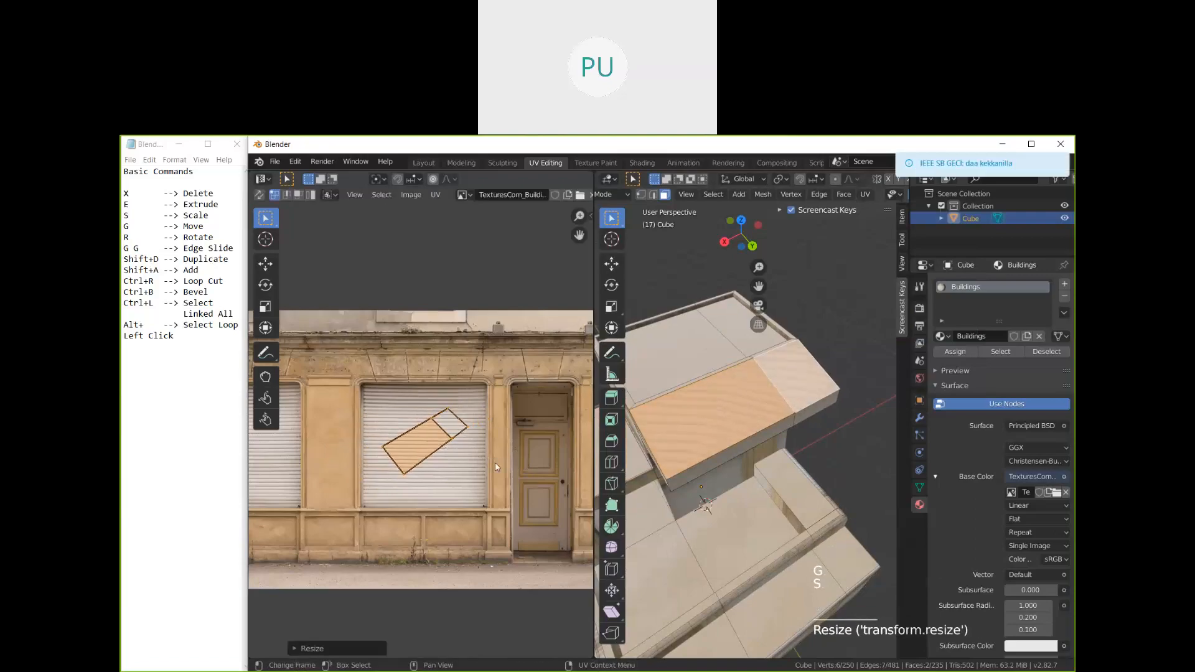
# Step: Unwrap both sloped roof faces again with Project From View
pyautogui.press('r')
pyautogui.click(528, 444)
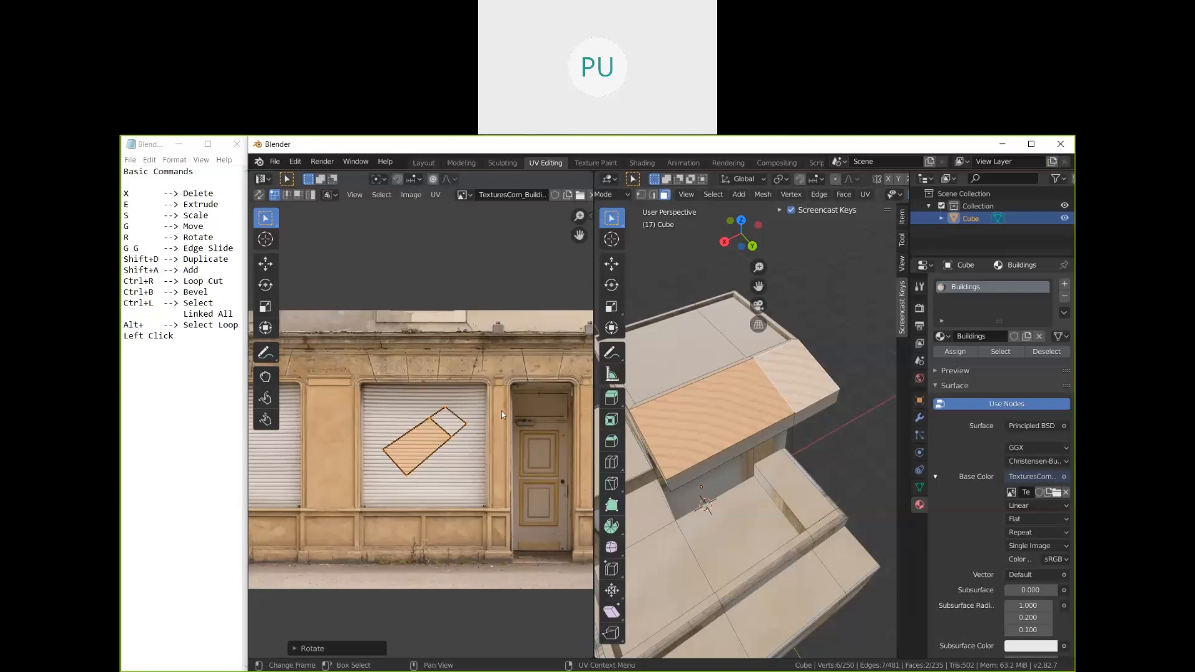
pyautogui.click(730, 393)
pyautogui.keyDown('shift'); pyautogui.click(729, 393); pyautogui.keyUp('shift')
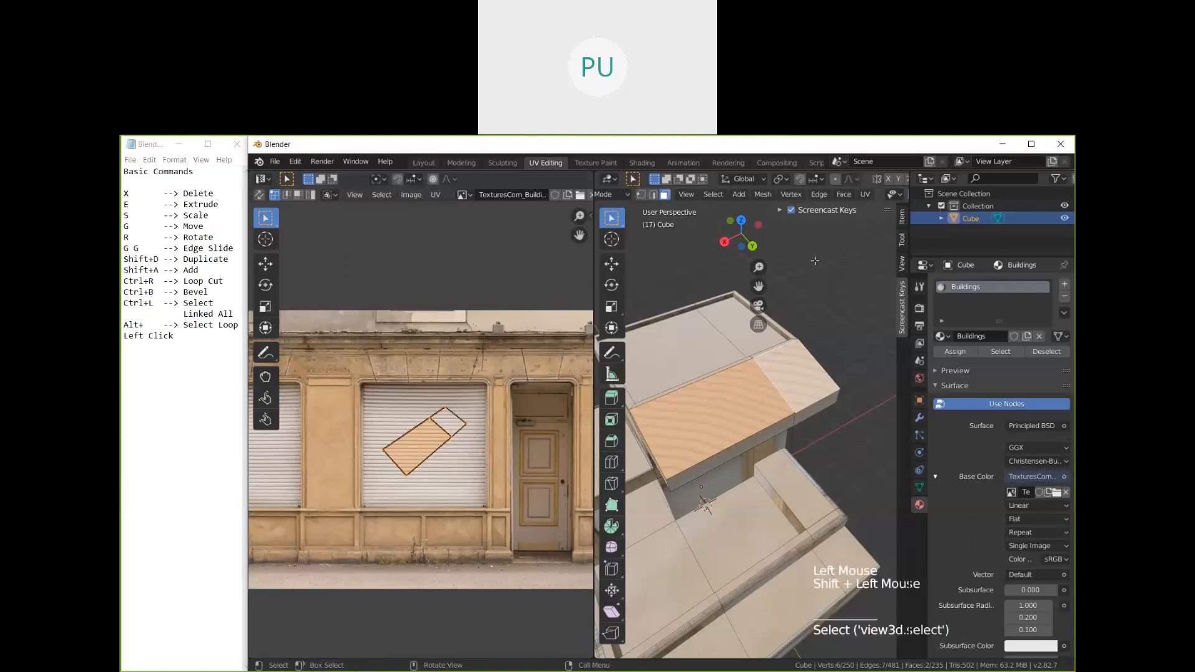
pyautogui.click(865, 195)
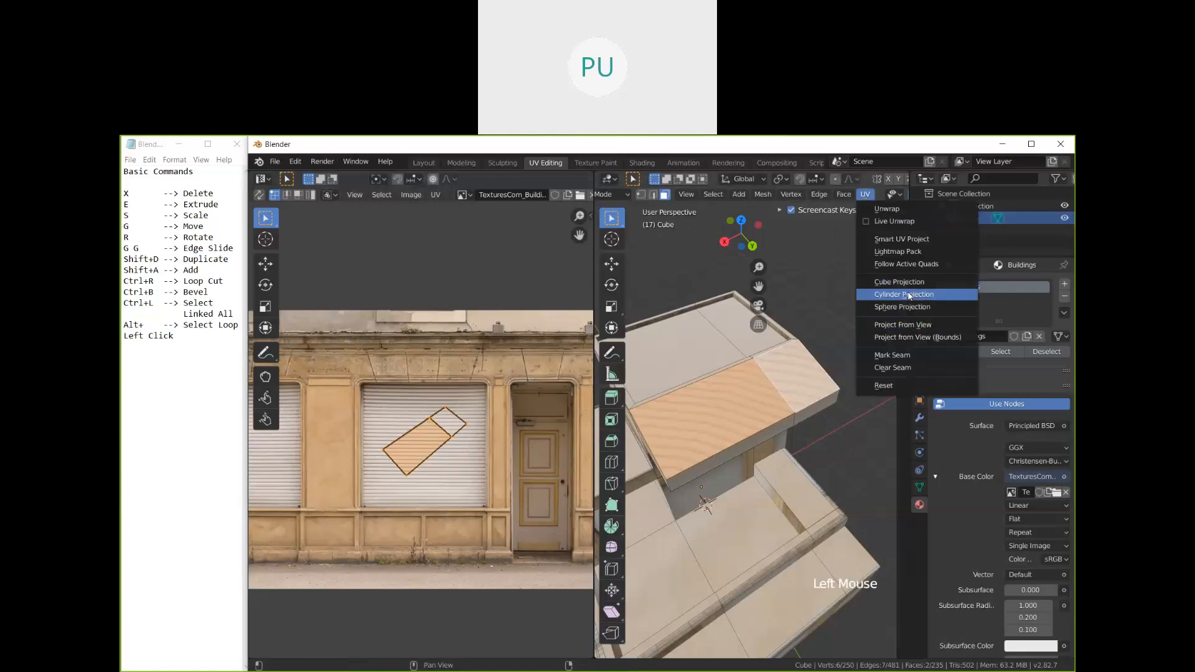
pyautogui.click(904, 325)
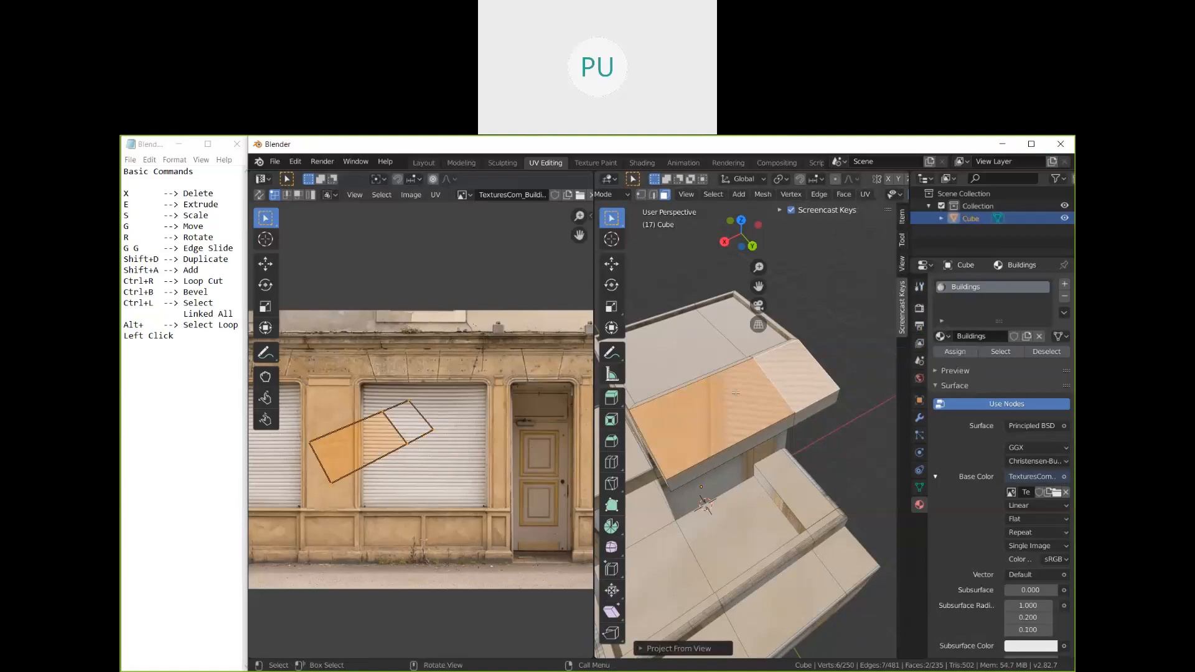
# Step: Move the sloped roof faces' UVs onto the middle window's shutter, scale them down inside it and rotate them diagonally across the slats
pyautogui.press('g')
pyautogui.press('s')
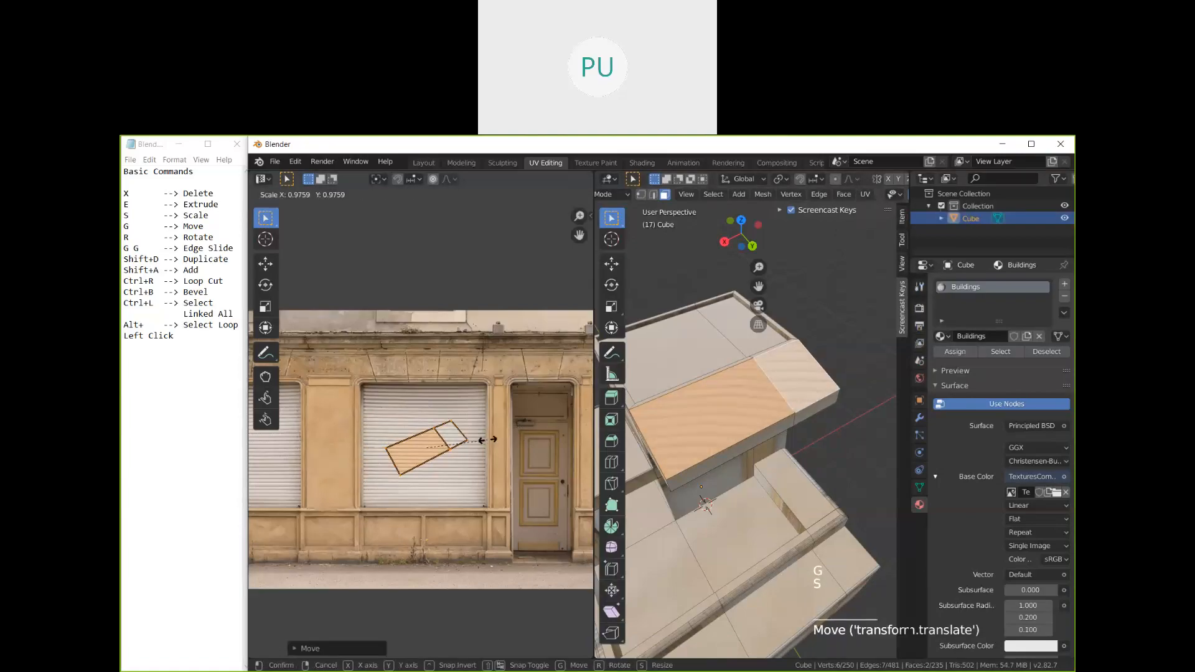
pyautogui.click(495, 444)
pyautogui.press('r')
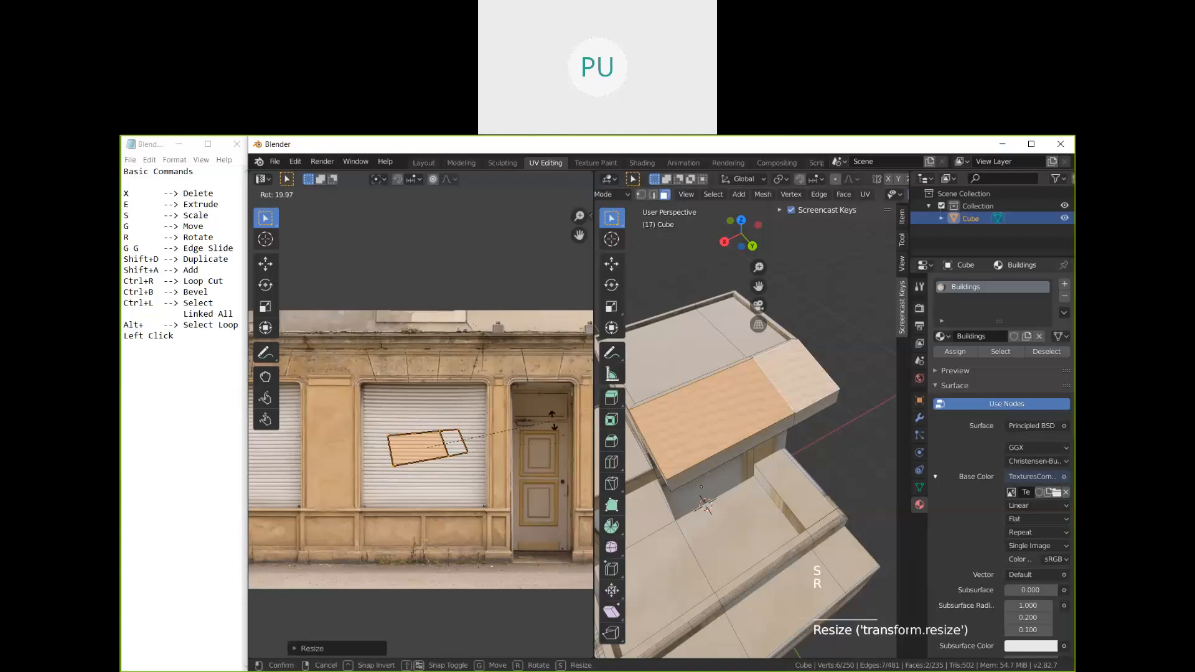
pyautogui.click(519, 484)
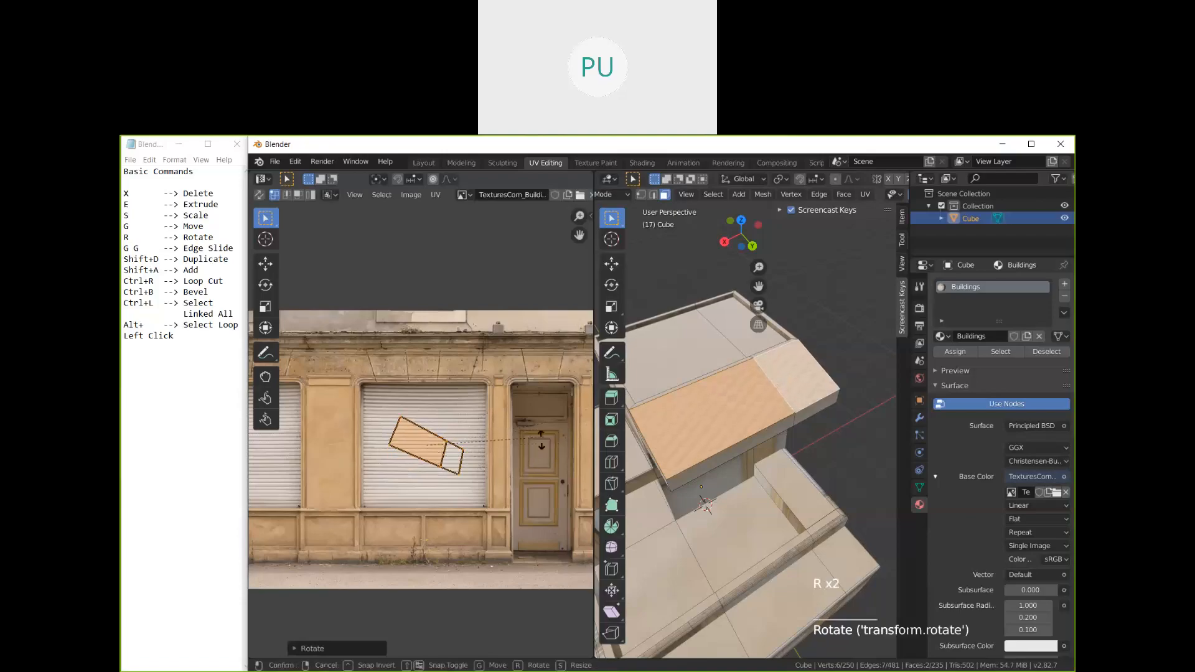
pyautogui.press('r')
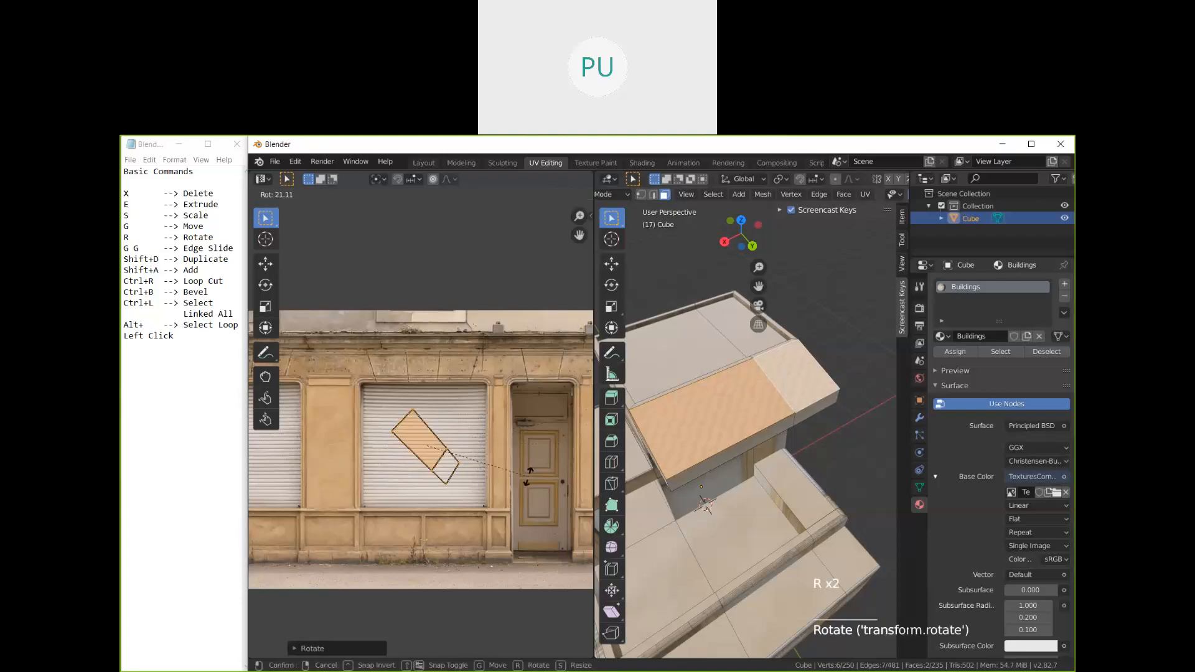
# Step: Leave mesh editing and examine the sloped roof's texture and the building's front from several angles
pyautogui.press('Tab')
pyautogui.keyDown('shift'); pyautogui.moveTo(798, 470); pyautogui.dragTo(783, 450, button='middle'); pyautogui.keyUp('shift')
pyautogui.scroll(-1, 784, 434)
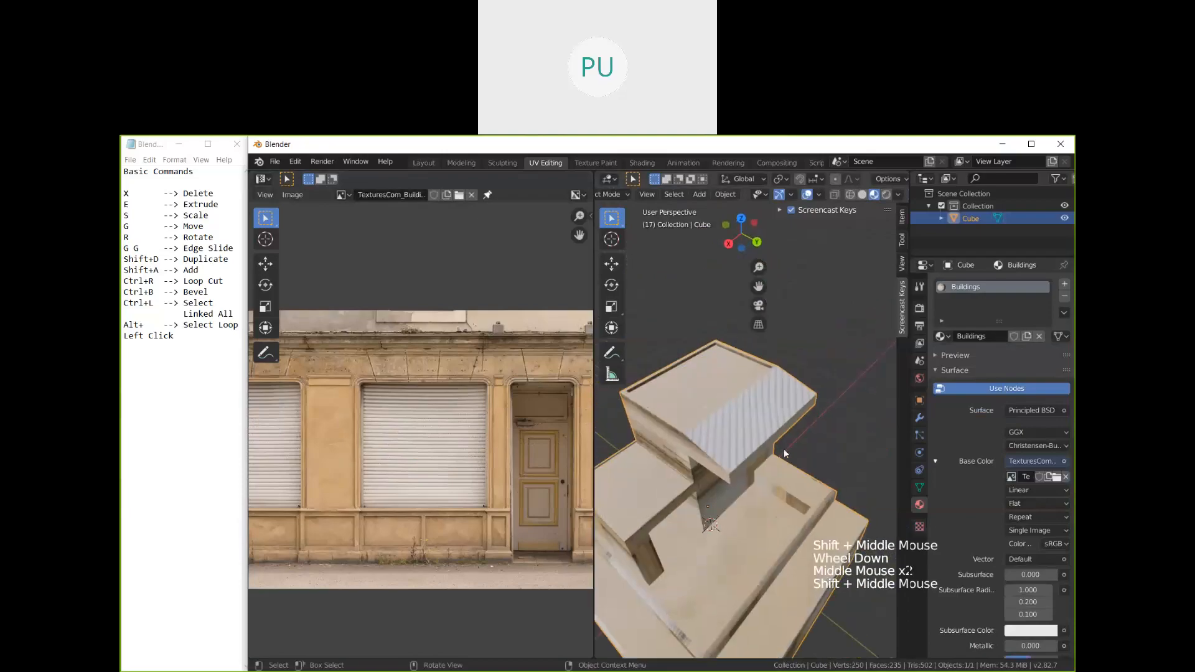
pyautogui.scroll(2, 783, 450)
pyautogui.scroll(-1, 783, 449)
pyautogui.moveTo(777, 401); pyautogui.dragTo(749, 513, button='middle')
pyautogui.scroll(-2, 800, 533)
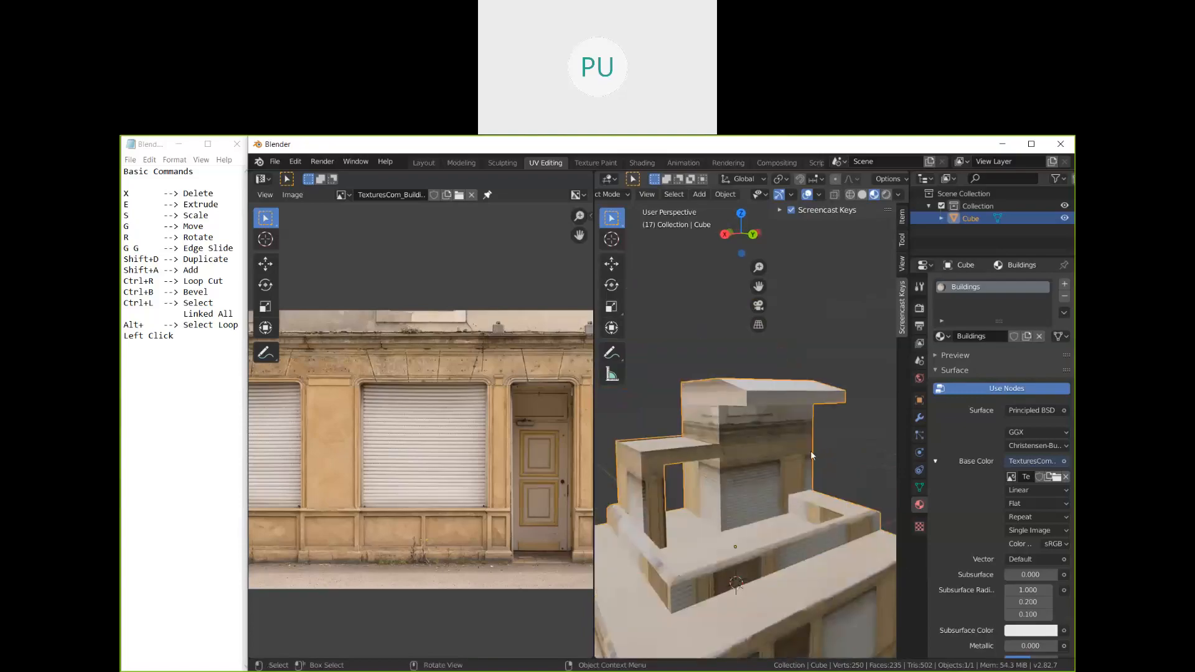
pyautogui.moveTo(771, 480); pyautogui.dragTo(724, 447, button='middle')
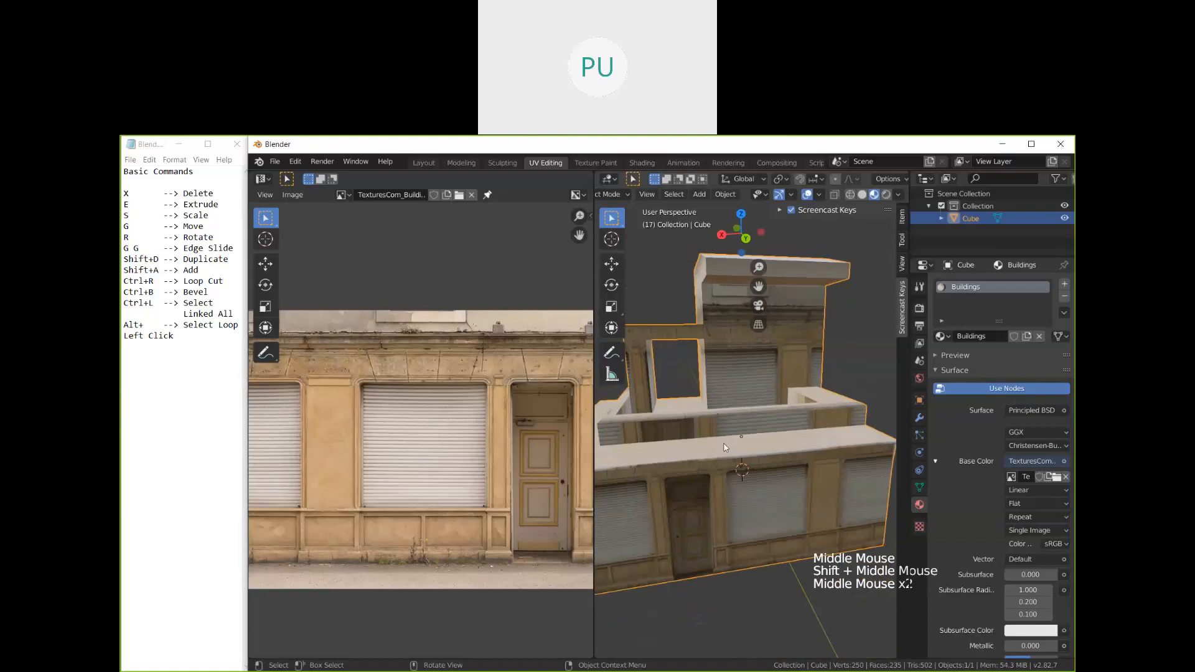
# Step: Return to mesh editing and select the four outer faces along the front of the terrace parapet
pyautogui.click(724, 447)
pyautogui.press('Tab')
pyautogui.click(724, 447)
pyautogui.scroll(2, 724, 447)
pyautogui.keyDown('shift'); pyautogui.moveTo(722, 423); pyautogui.dragTo(660, 439, button='middle'); pyautogui.keyUp('shift')
pyautogui.keyDown('alt'); pyautogui.click(686, 430); pyautogui.keyUp('alt')
pyautogui.keyDown('shift'); pyautogui.click(738, 454); pyautogui.keyUp('shift')
pyautogui.moveTo(737, 455); pyautogui.dragTo(768, 476, button='middle')
pyautogui.keyDown('shift'); pyautogui.click(783, 459); pyautogui.keyUp('shift')
pyautogui.scroll(-2, 714, 467)
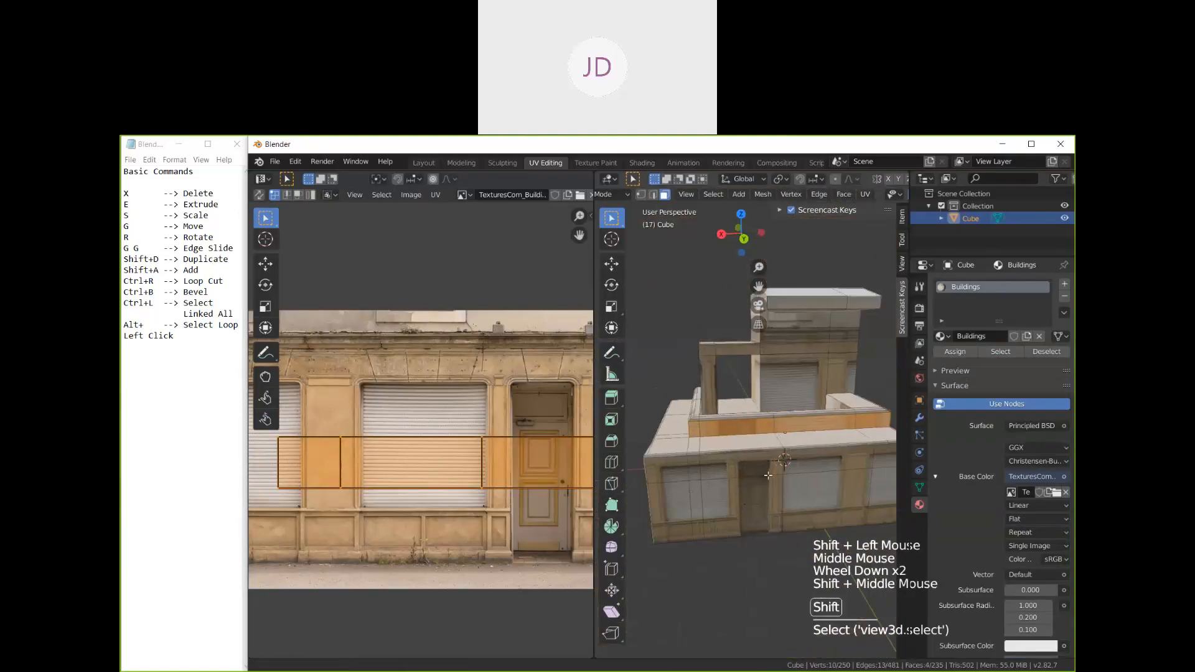
pyautogui.keyDown('shift'); pyautogui.moveTo(768, 476); pyautogui.dragTo(766, 475, button='middle'); pyautogui.keyUp('shift')
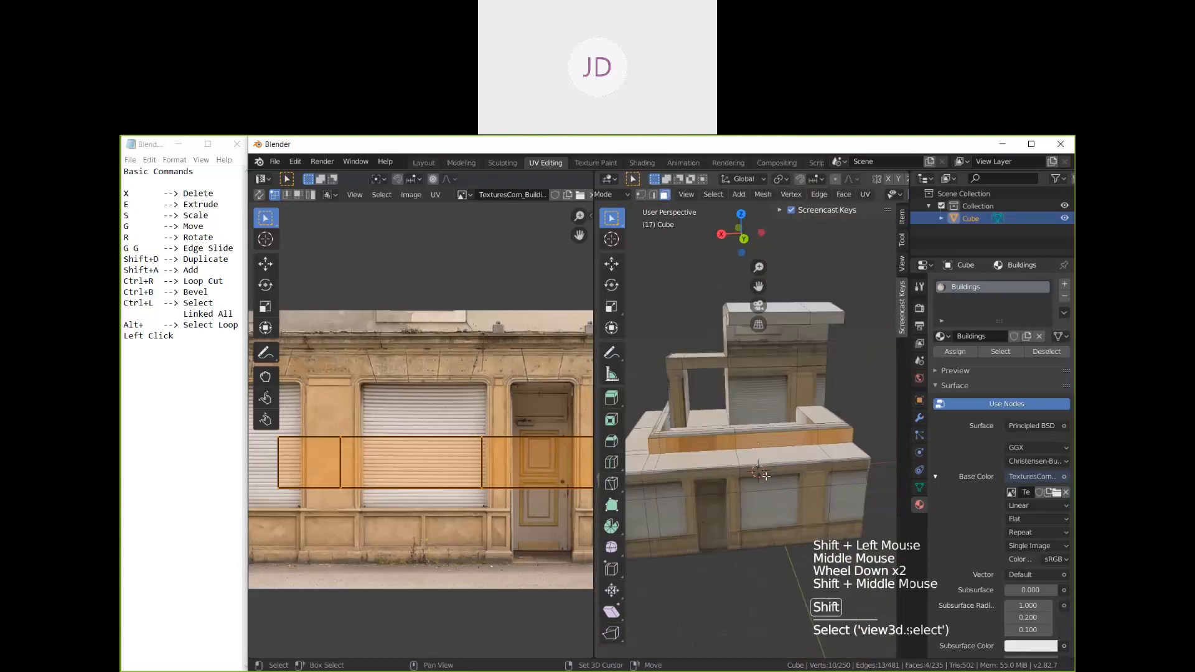
# Step: Move the front parapet faces' UVs onto the panelled wall strip below the shutters and scale them down to fit its height
pyautogui.scroll(-2, 473, 530)
pyautogui.press('s')
pyautogui.press('g')
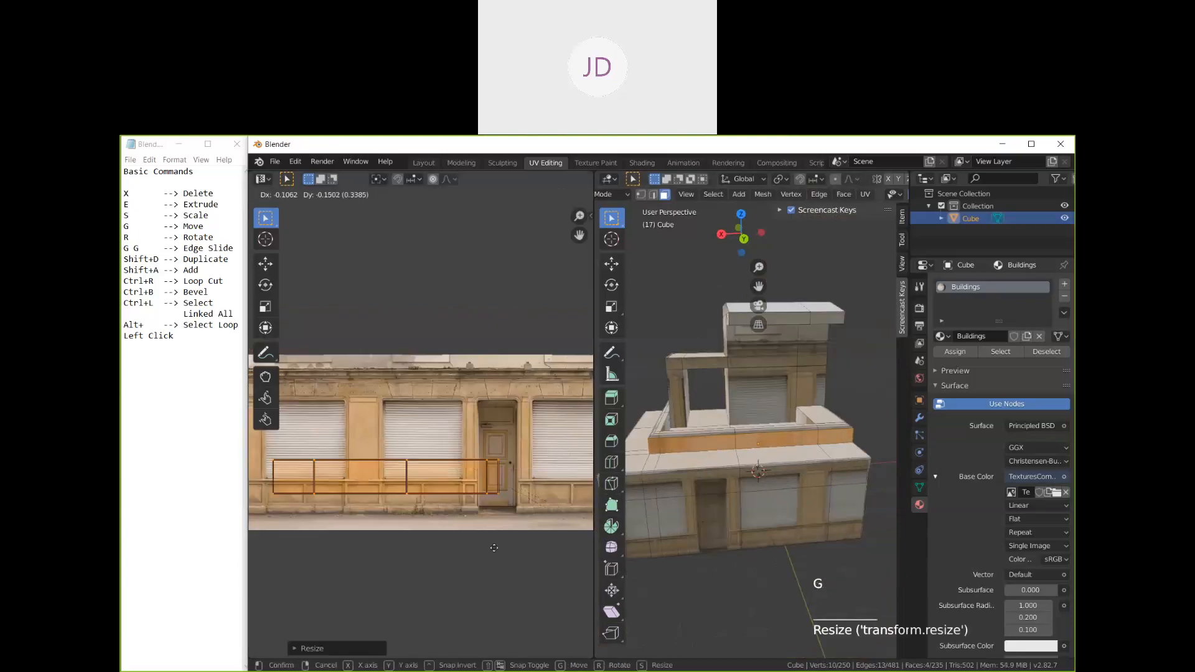
pyautogui.click(478, 560)
pyautogui.press('s')
pyautogui.click(475, 518)
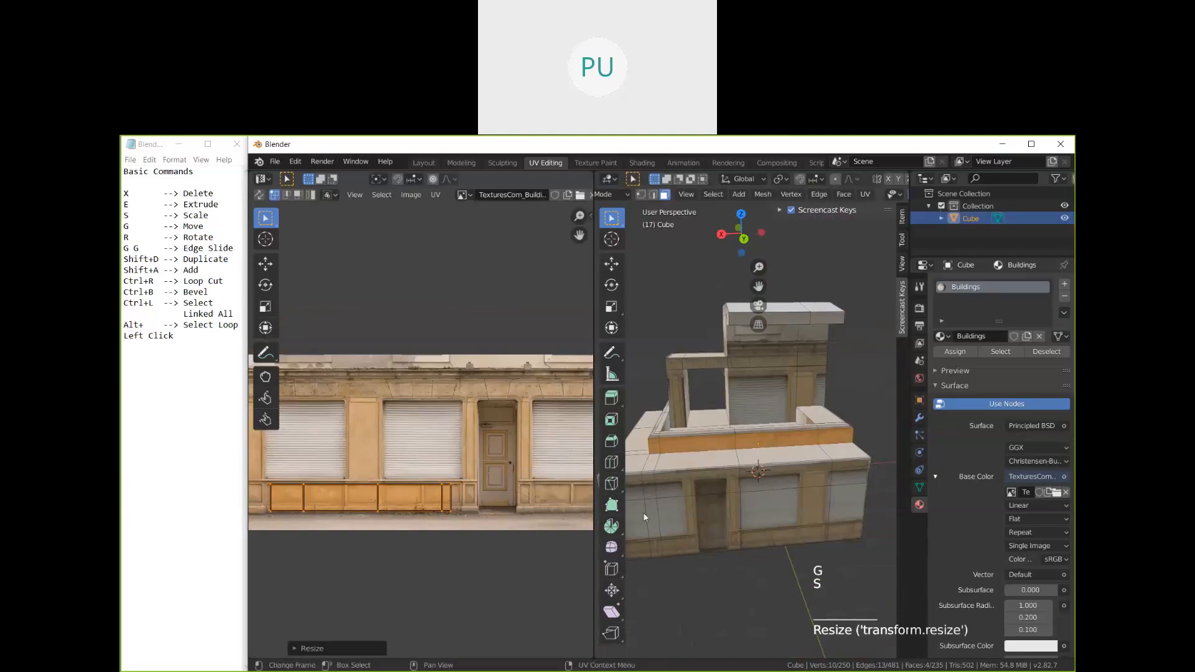
pyautogui.moveTo(749, 486); pyautogui.dragTo(770, 474, button='middle')
pyautogui.scroll(2, 770, 475)
pyautogui.press('s')
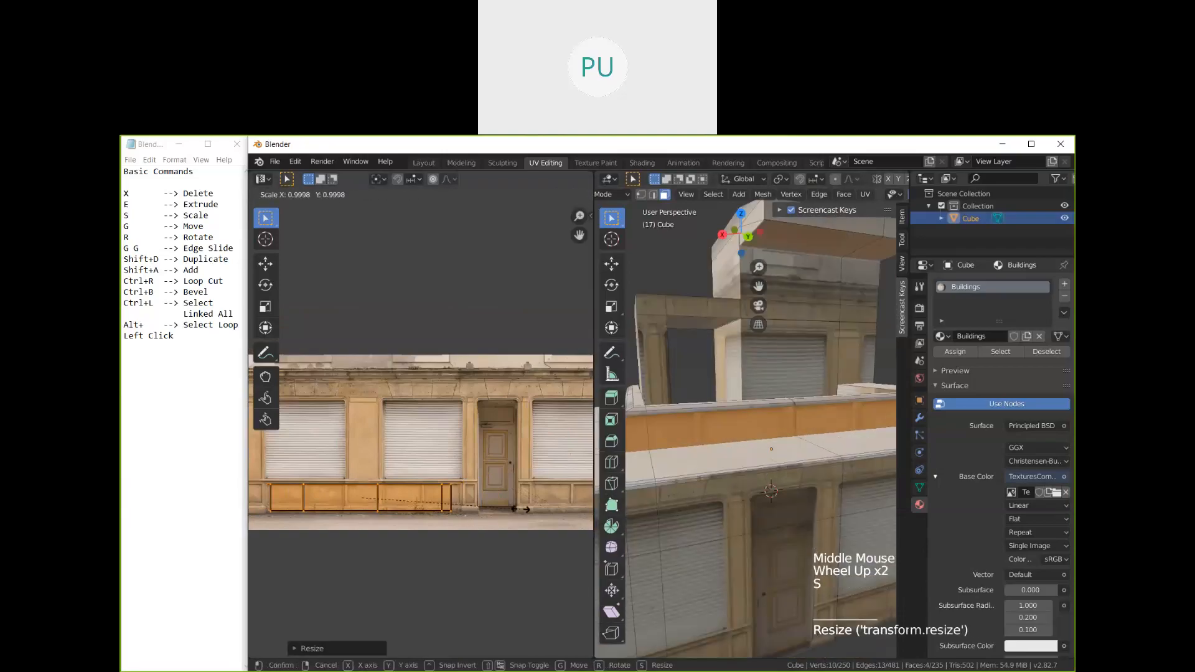
pyautogui.click(488, 512)
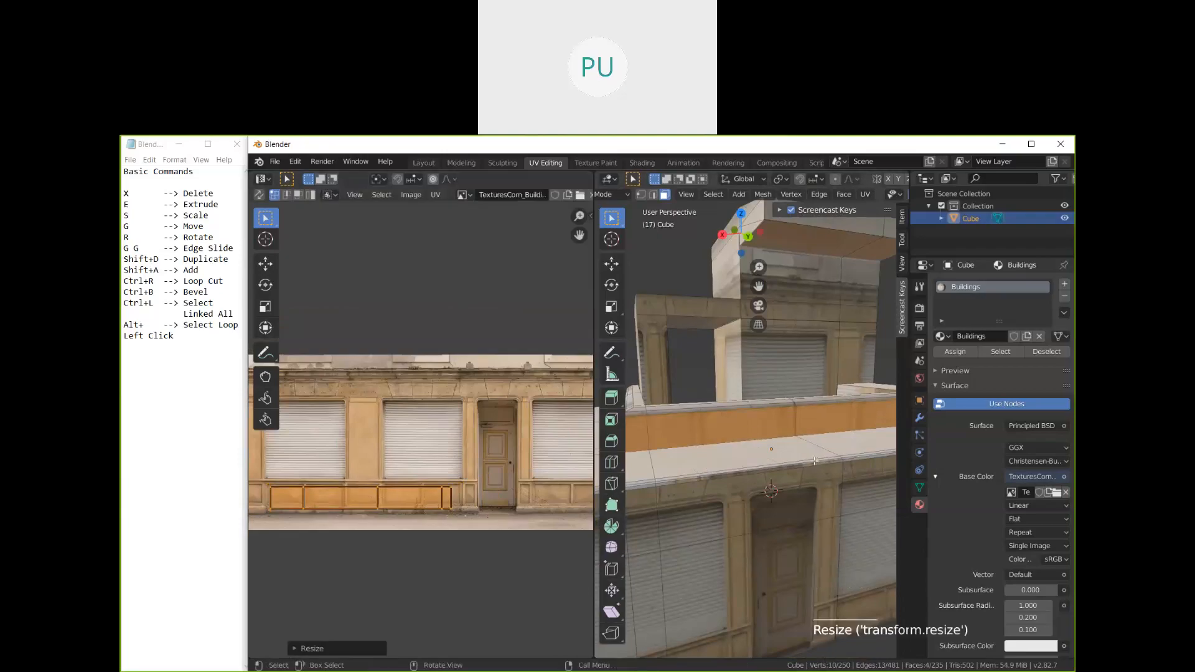
# Step: Select the parapet's side faces, move their UVs onto the panelled strip below the shutters and scale them to fit
pyautogui.press('Tab')
pyautogui.moveTo(798, 461); pyautogui.dragTo(732, 469, button='middle')
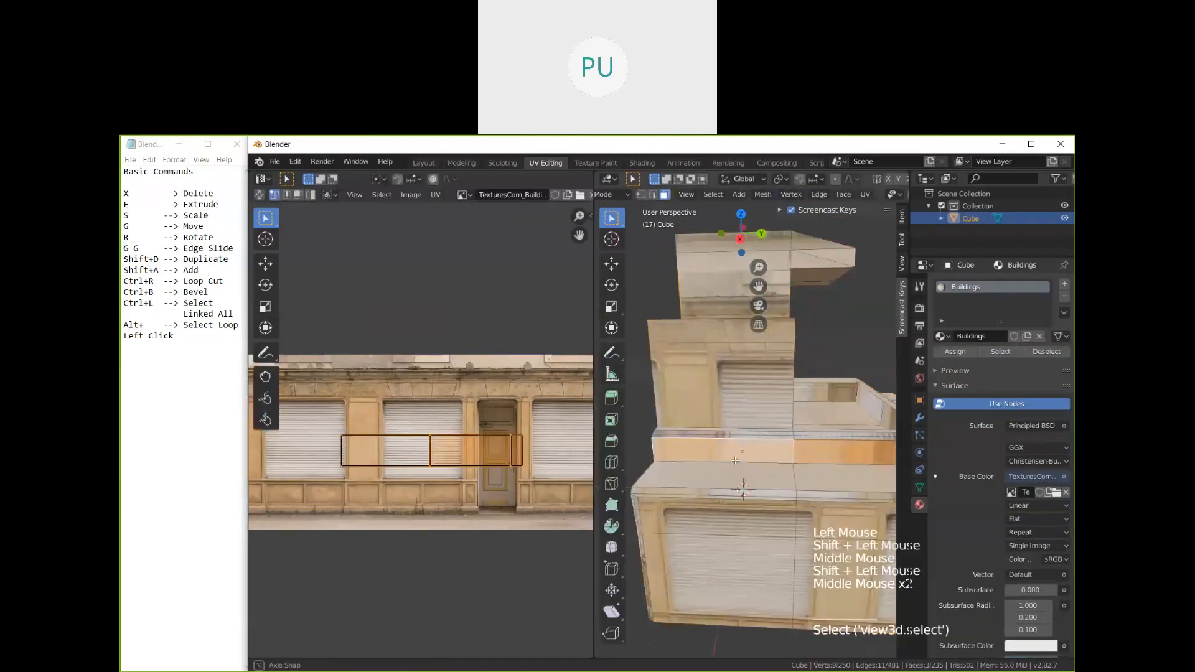
pyautogui.moveTo(745, 488); pyautogui.dragTo(704, 467, button='middle')
pyautogui.press('g')
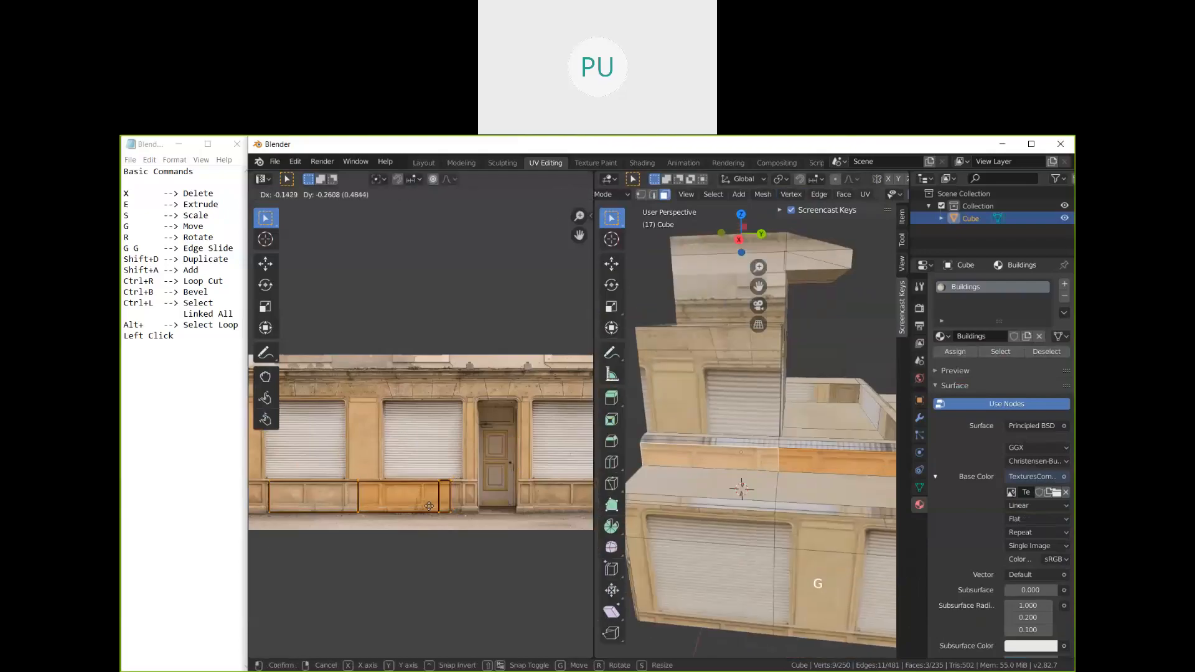
pyautogui.click(429, 506)
pyautogui.press('s')
pyautogui.click(413, 496)
pyautogui.click(414, 496)
# Step: Add a loop cut to the door-textured wall near its corner and slide it into place
pyautogui.press('Tab')
pyautogui.moveTo(785, 463); pyautogui.dragTo(761, 433, button='middle')
pyautogui.scroll(1, 701, 453)
pyautogui.press('Tab')
pyautogui.scroll(1, 691, 448)
pyautogui.scroll(1, 760, 434)
pyautogui.hotkey('ctrl', 'r')
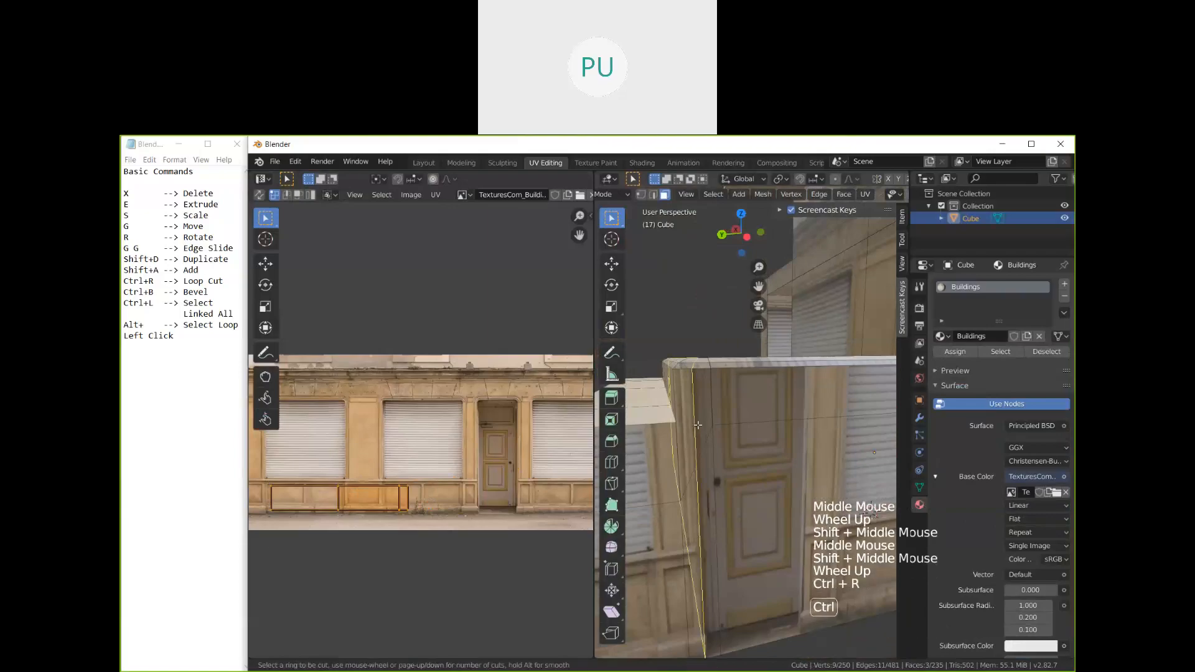
pyautogui.click(682, 425)
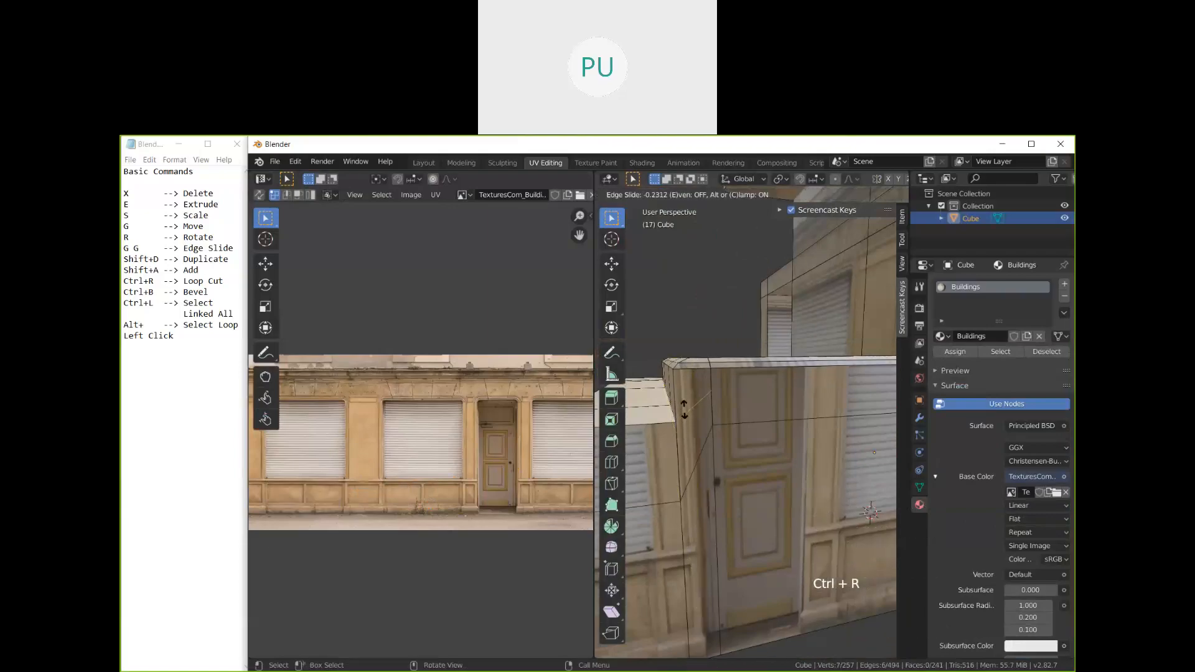
pyautogui.click(684, 409)
# Step: Lower the new cut's upper vertex along Z to the level of the horizontal edge crossing the door-textured wall
pyautogui.scroll(1, 684, 409)
pyautogui.keyDown('shift'); pyautogui.moveTo(684, 409); pyautogui.dragTo(741, 406, button='middle'); pyautogui.keyUp('shift')
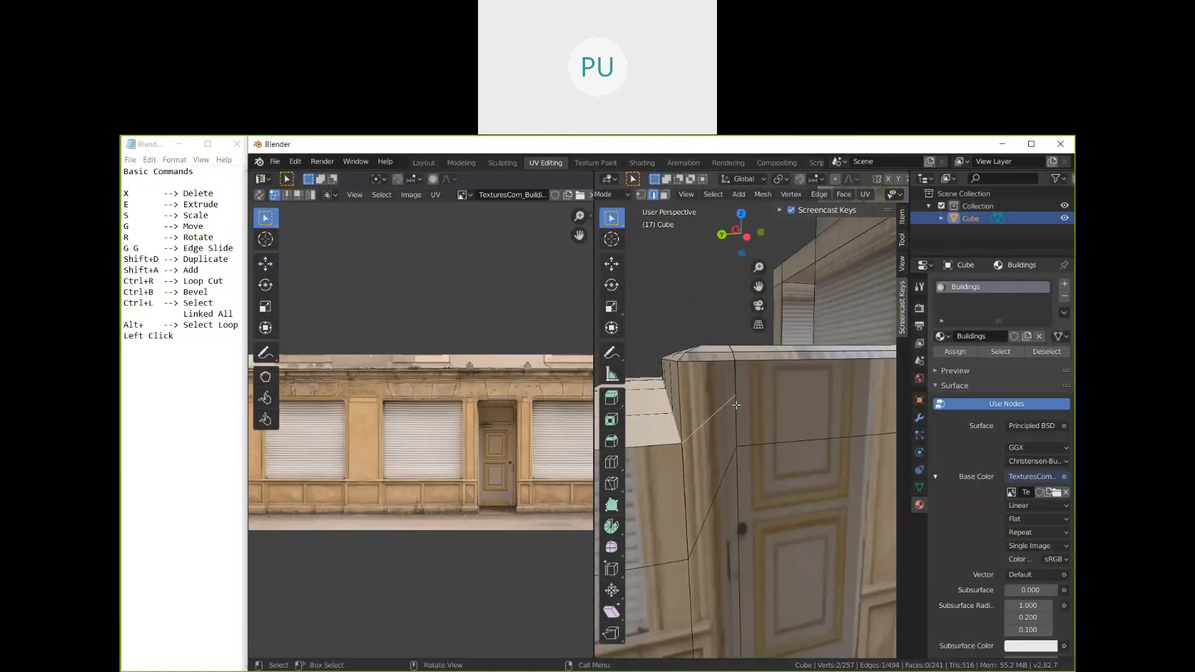
pyautogui.click(641, 194)
pyautogui.click(735, 394)
pyautogui.moveTo(783, 429)
pyautogui.mouseDown(button='middle')
pyautogui.moveTo(757, 414)
pyautogui.moveTo(794, 414)
pyautogui.mouseUp(button='middle')
pyautogui.moveTo(793, 414); pyautogui.dragTo(773, 418, button='middle')
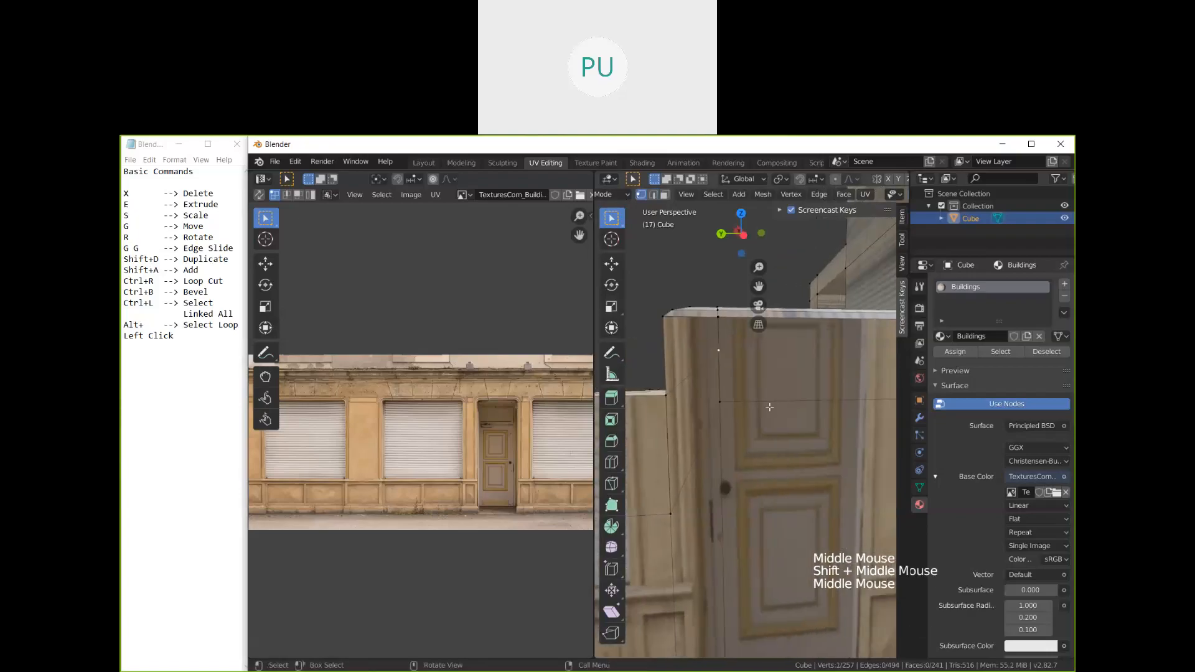
pyautogui.press('g')
pyautogui.press('z')
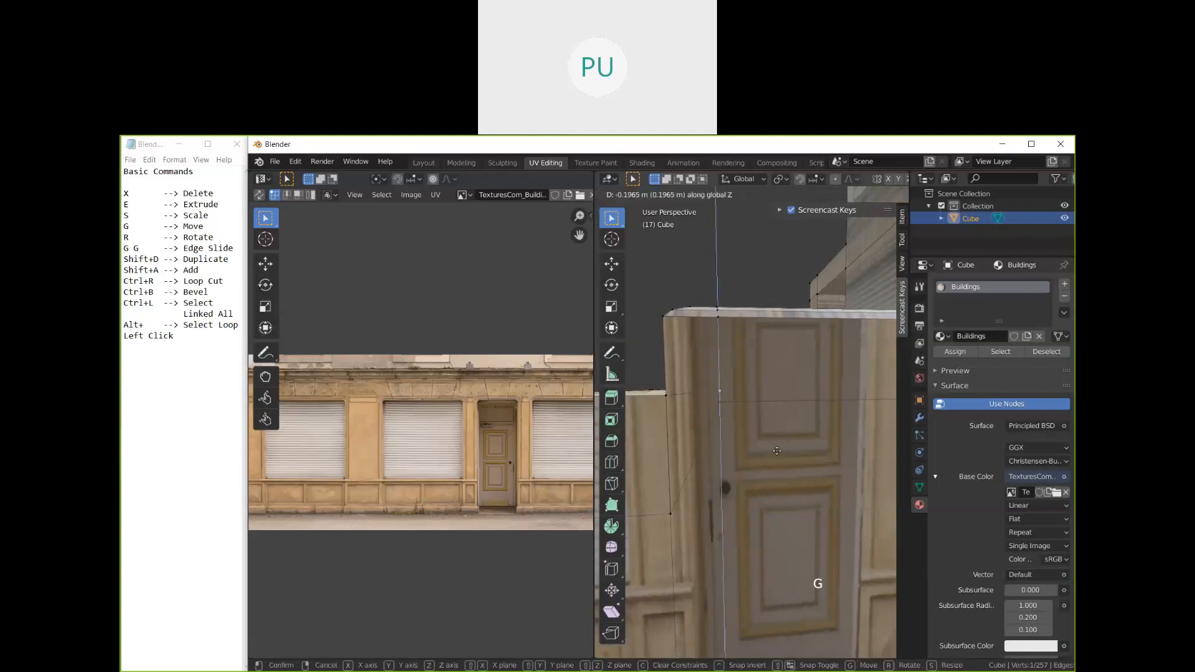
pyautogui.click(777, 458)
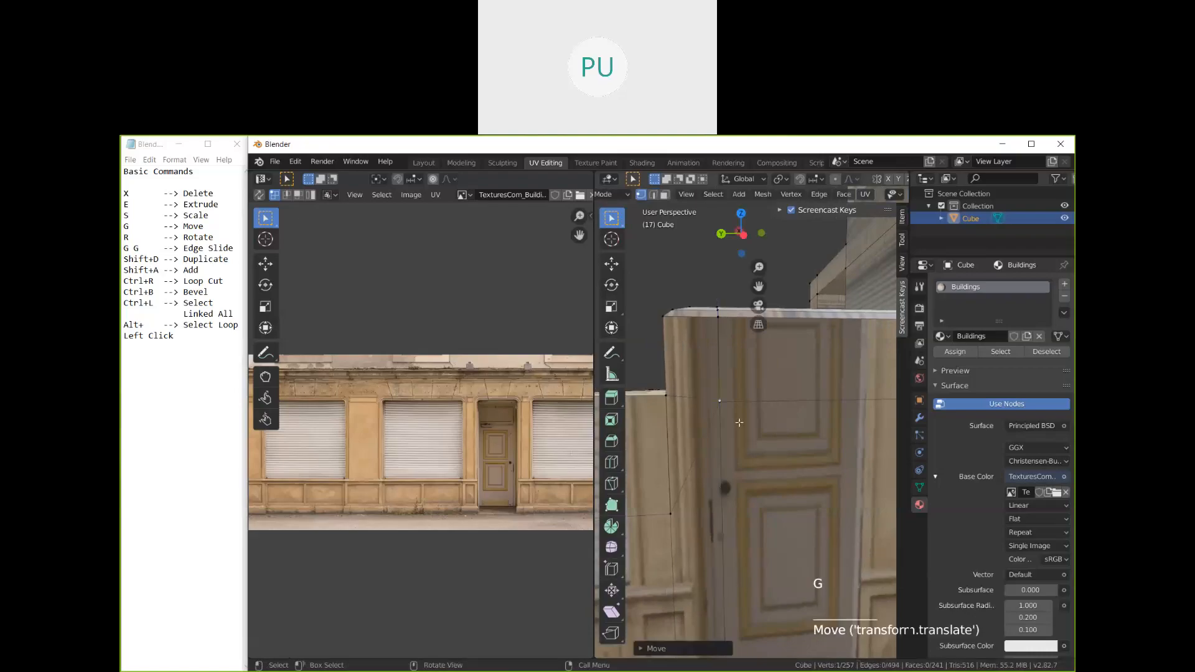
# Step: Try to shift two vertices on the door-textured wall along Z, and undo the move
pyautogui.keyDown('shift'); pyautogui.click(709, 399); pyautogui.keyUp('shift')
pyautogui.keyDown('shift'); pyautogui.moveTo(703, 413); pyautogui.dragTo(577, 407, button='middle'); pyautogui.keyUp('shift')
pyautogui.click(691, 386)
pyautogui.keyDown('shift'); pyautogui.click(868, 379); pyautogui.keyUp('shift')
pyautogui.scroll(-1, 757, 419)
pyautogui.keyDown('shift'); pyautogui.moveTo(757, 419); pyautogui.dragTo(803, 409, button='middle'); pyautogui.keyUp('shift')
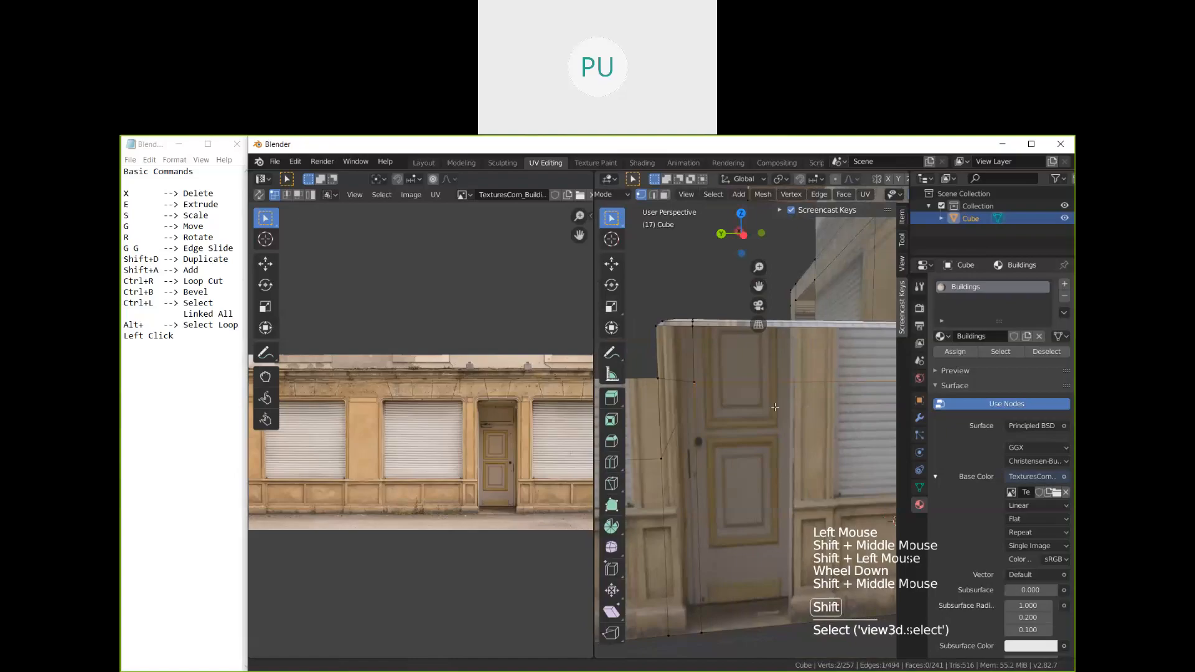
pyautogui.press('g')
pyautogui.press('z')
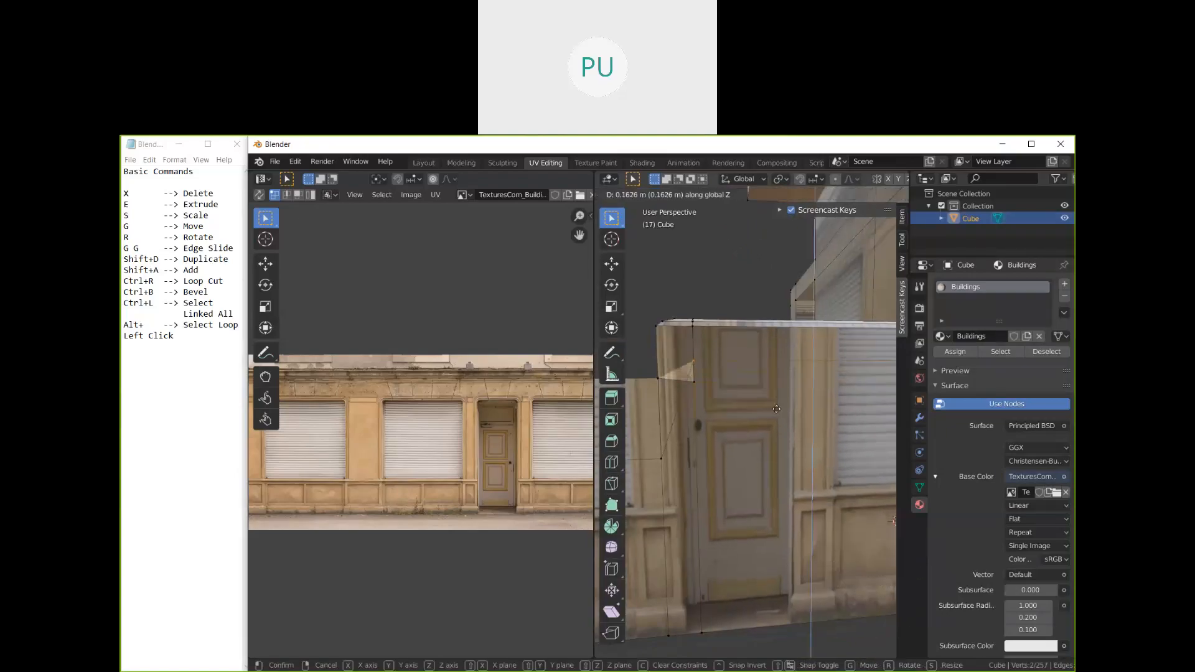
pyautogui.click(781, 474)
pyautogui.hotkey('ctrl', 'z')
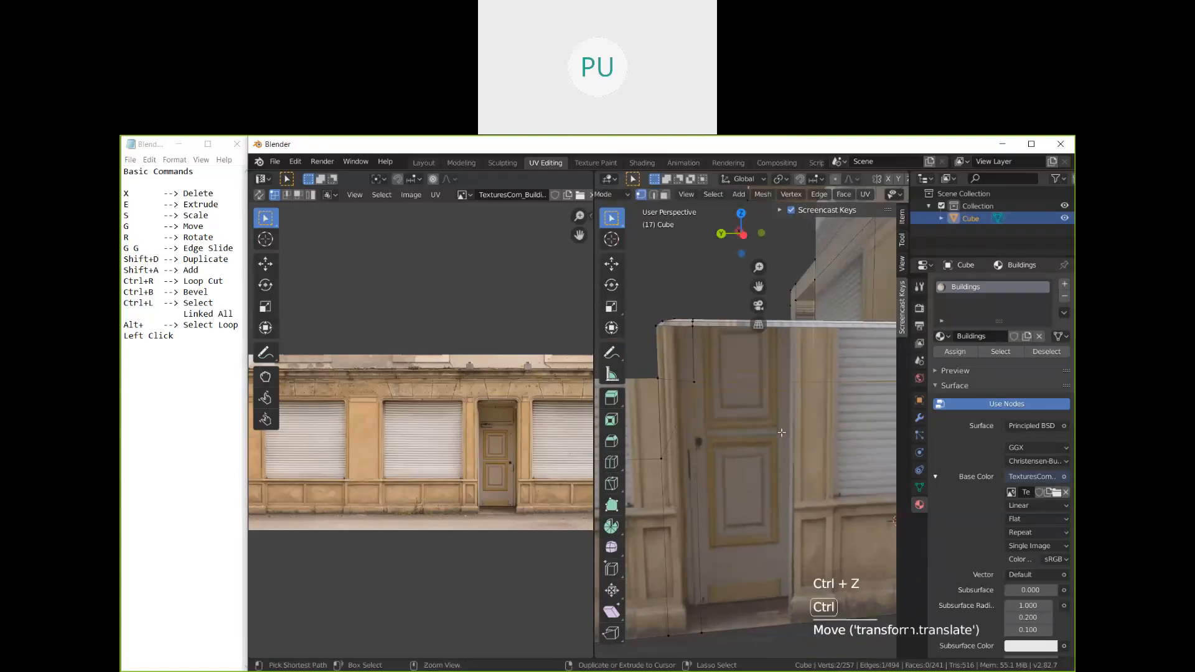
pyautogui.press('shift')
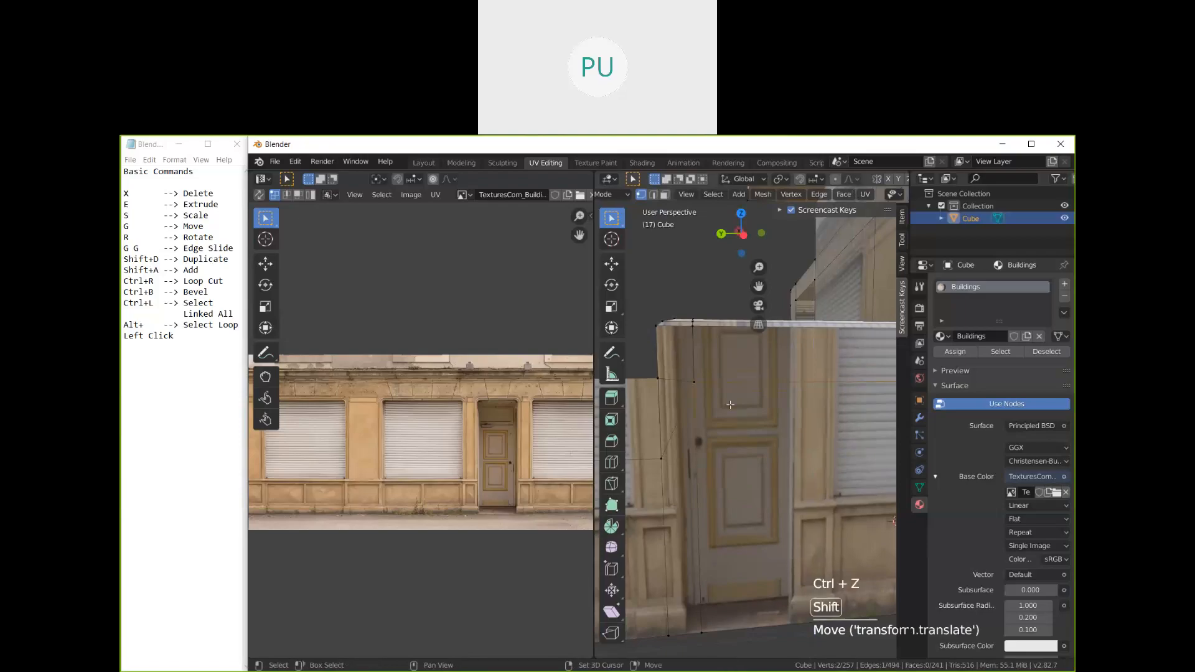
# Step: Switch to face selection and select the narrow corner face and the long adjoining face above the door
pyautogui.keyDown('shift'); pyautogui.moveTo(731, 405); pyautogui.dragTo(848, 435, button='middle'); pyautogui.keyUp('shift')
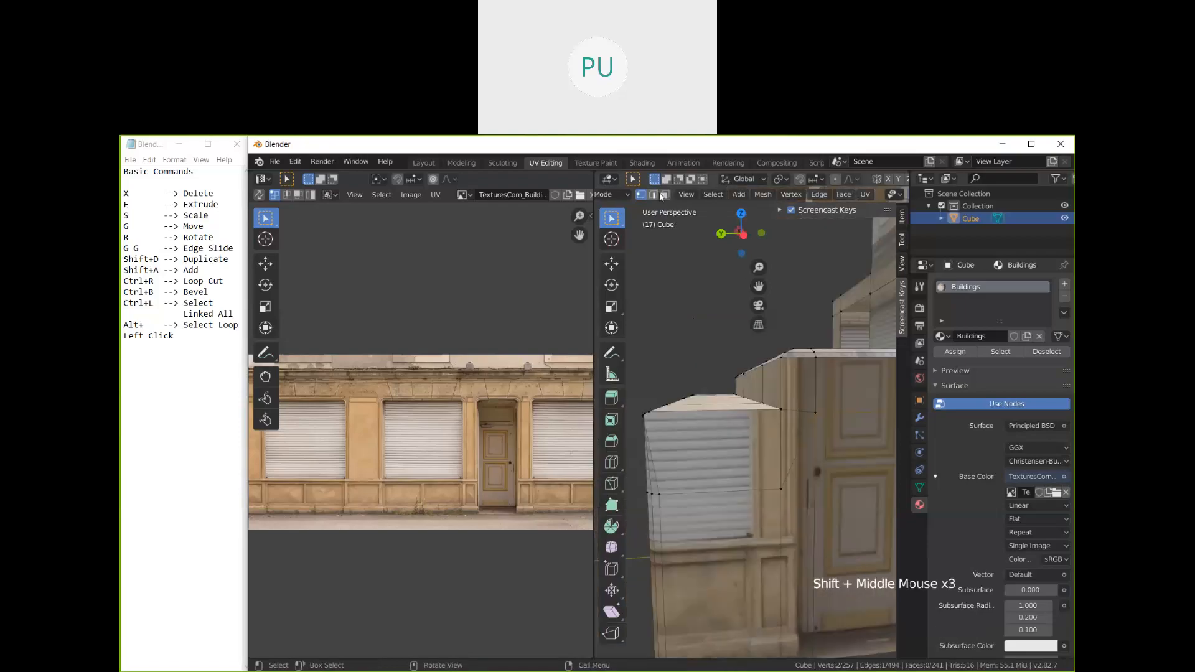
pyautogui.click(653, 195)
pyautogui.click(664, 194)
pyautogui.keyDown('shift'); pyautogui.click(805, 392); pyautogui.keyUp('shift')
pyautogui.keyDown('shift'); pyautogui.click(862, 388); pyautogui.keyUp('shift')
pyautogui.moveTo(862, 389); pyautogui.dragTo(782, 423, button='middle')
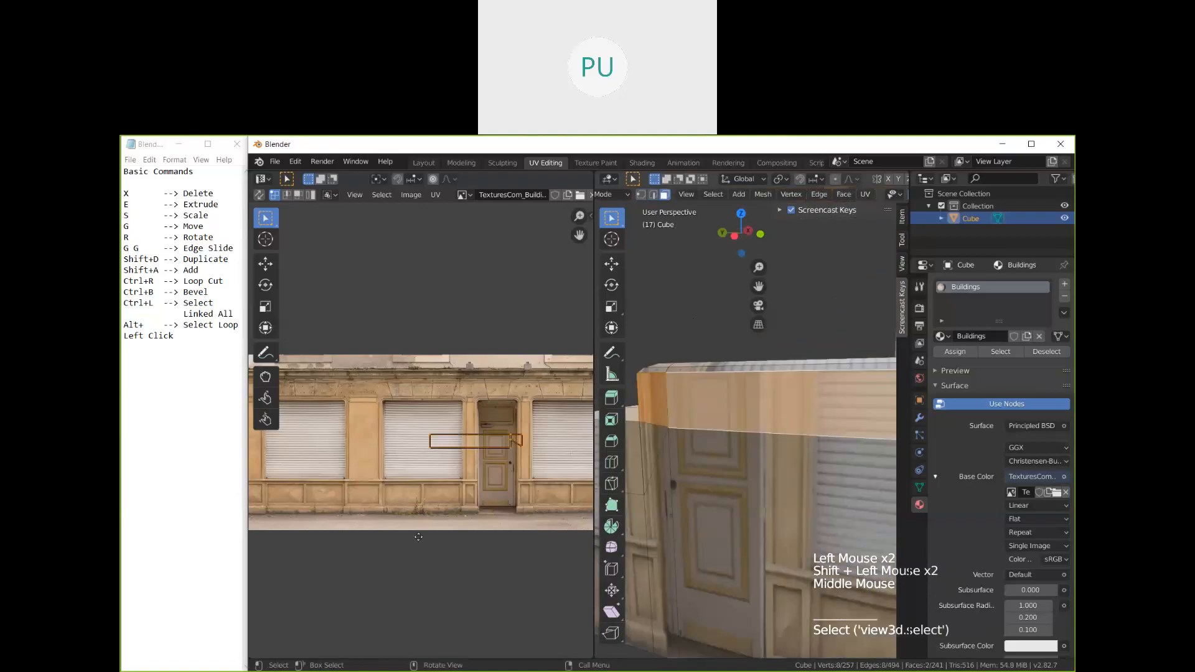
# Step: Move the two selected faces' UVs onto the panelled strip below the shutters and check the result outside mesh editing
pyautogui.press('g')
pyautogui.press('Tab')
pyautogui.keyDown('shift'); pyautogui.moveTo(761, 468); pyautogui.dragTo(621, 424, button='middle'); pyautogui.keyUp('shift')
pyautogui.click(638, 421)
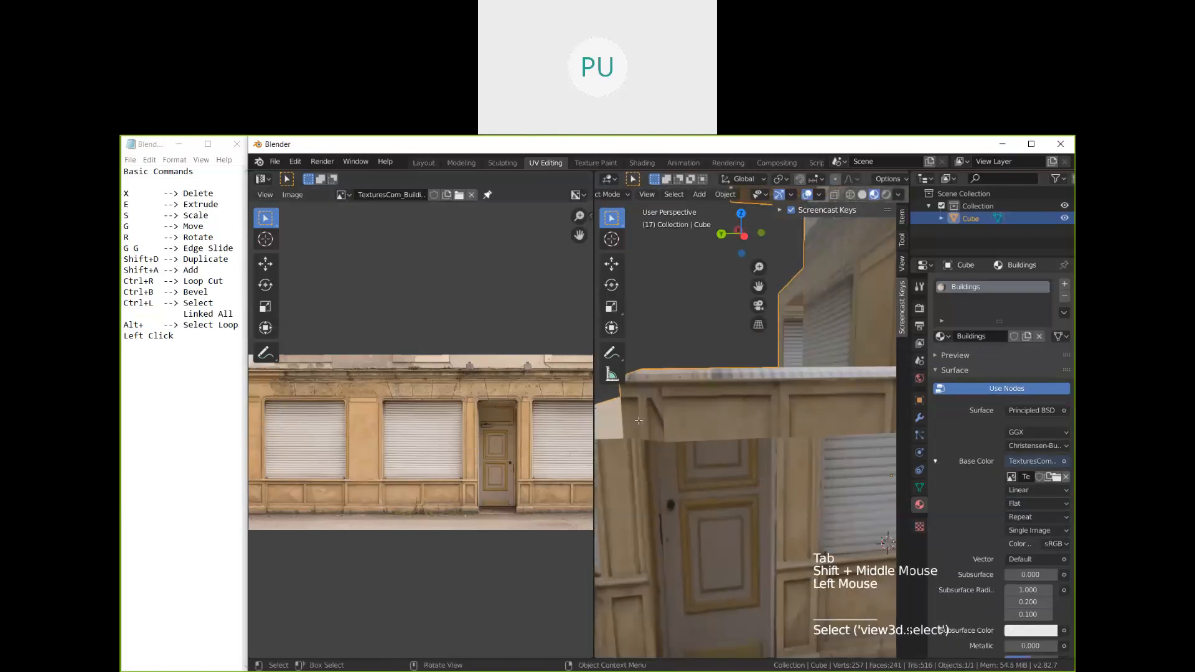
# Step: Select the narrow corner face and the long adjoining face above the door, and project their UVs from the current view
pyautogui.press('Tab')
pyautogui.click(639, 421)
pyautogui.press('g')
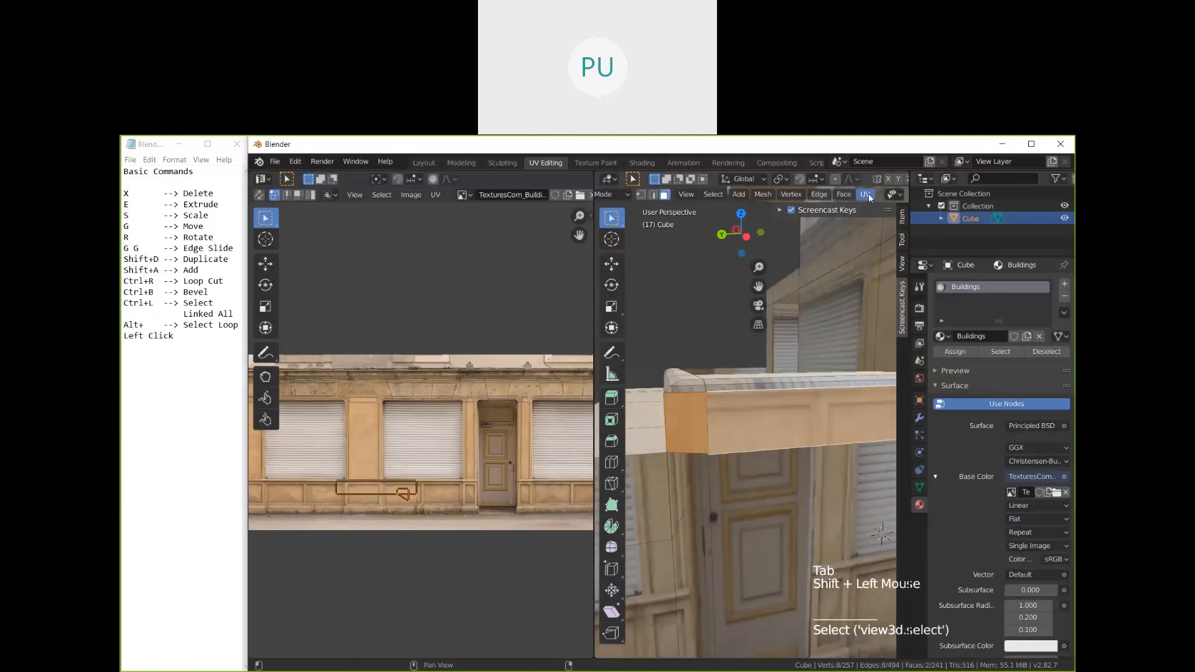
pyautogui.click(867, 195)
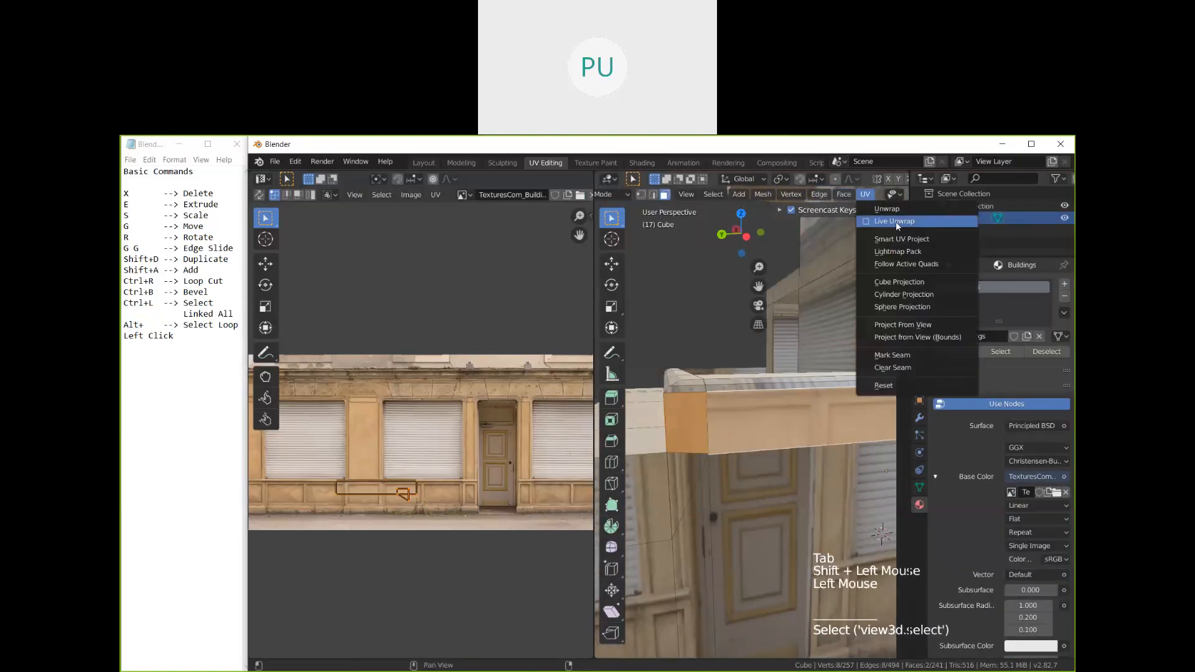
pyautogui.click(920, 326)
# Step: Move and slightly rotate the two projected UV faces onto the panelled strip below the shutters, and check the texture on the model
pyautogui.press('g')
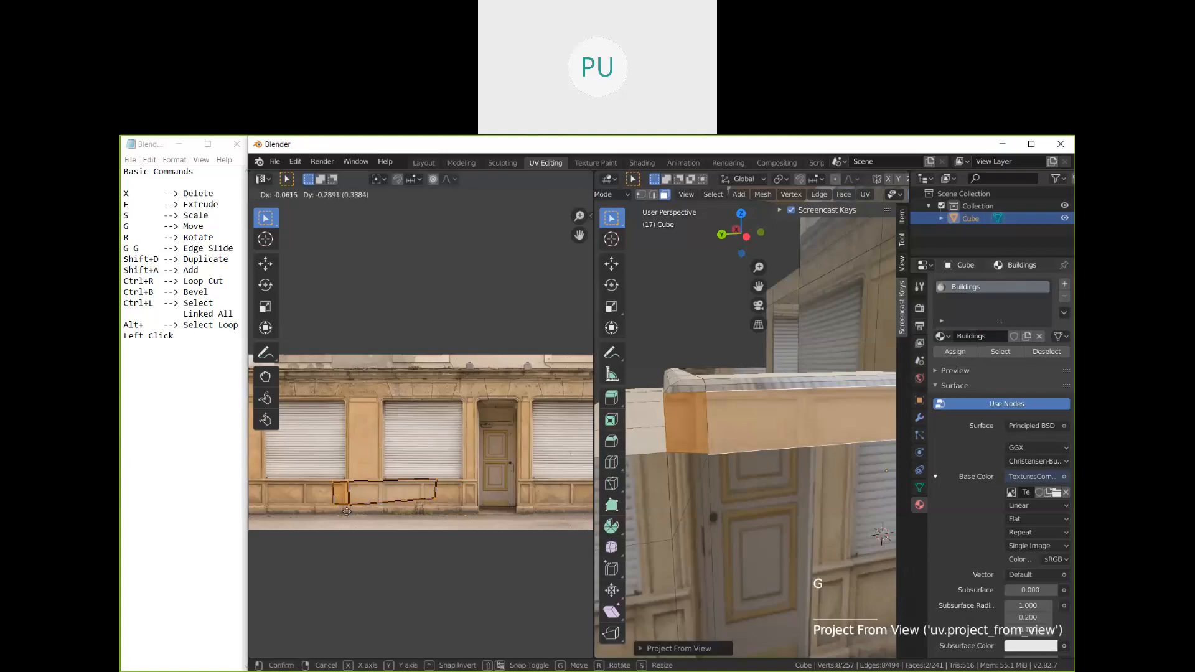
pyautogui.click(347, 511)
pyautogui.press('r')
pyautogui.rightClick(478, 476)
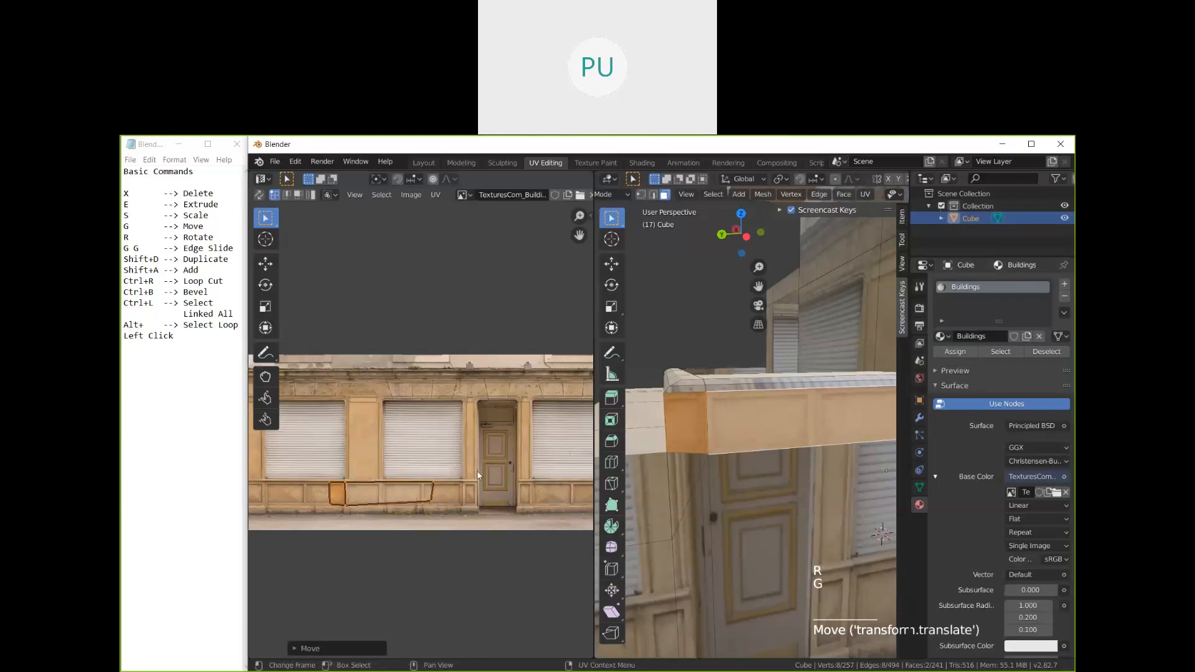
pyautogui.press('Tab')
pyautogui.moveTo(776, 464); pyautogui.dragTo(792, 463, button='middle')
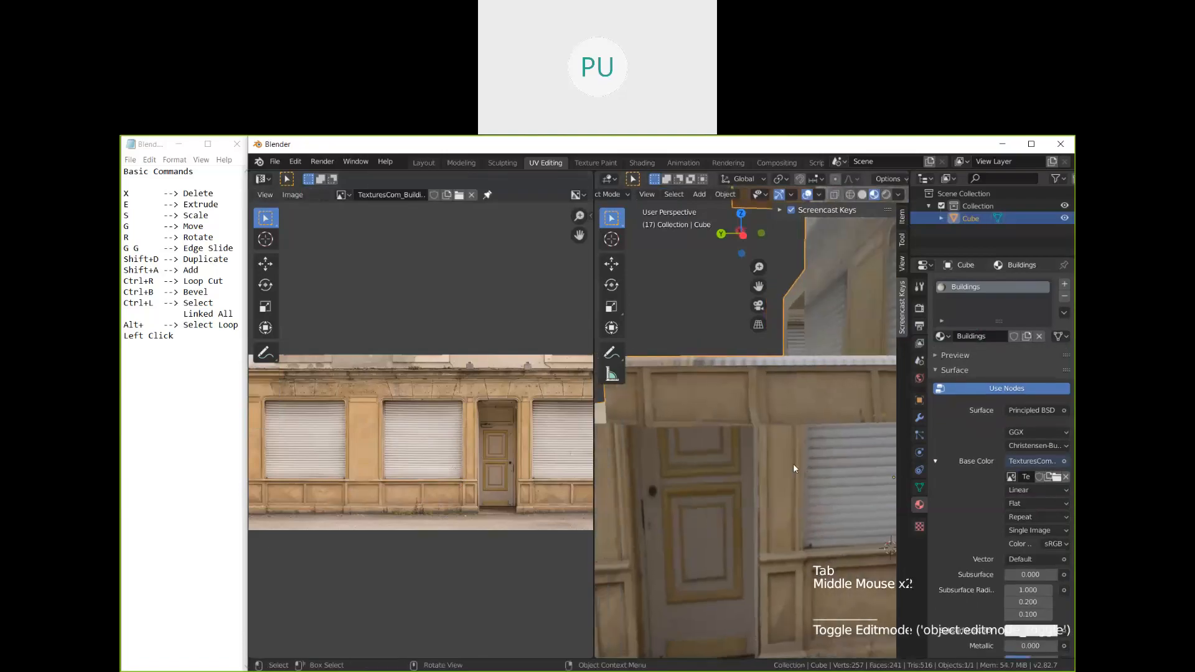
pyautogui.scroll(-4, 793, 463)
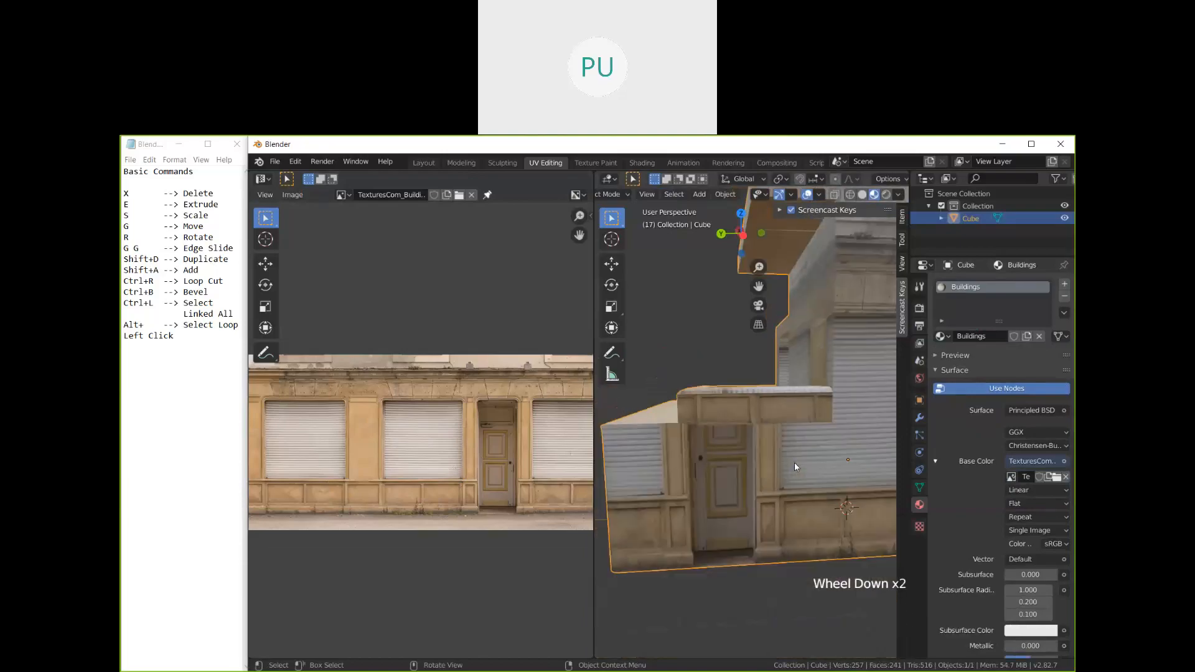
# Step: Select the door-textured wall, the adjoining shuttered wall faces and the corner faces, and project their UVs from the current view
pyautogui.press('Tab')
pyautogui.click(763, 466)
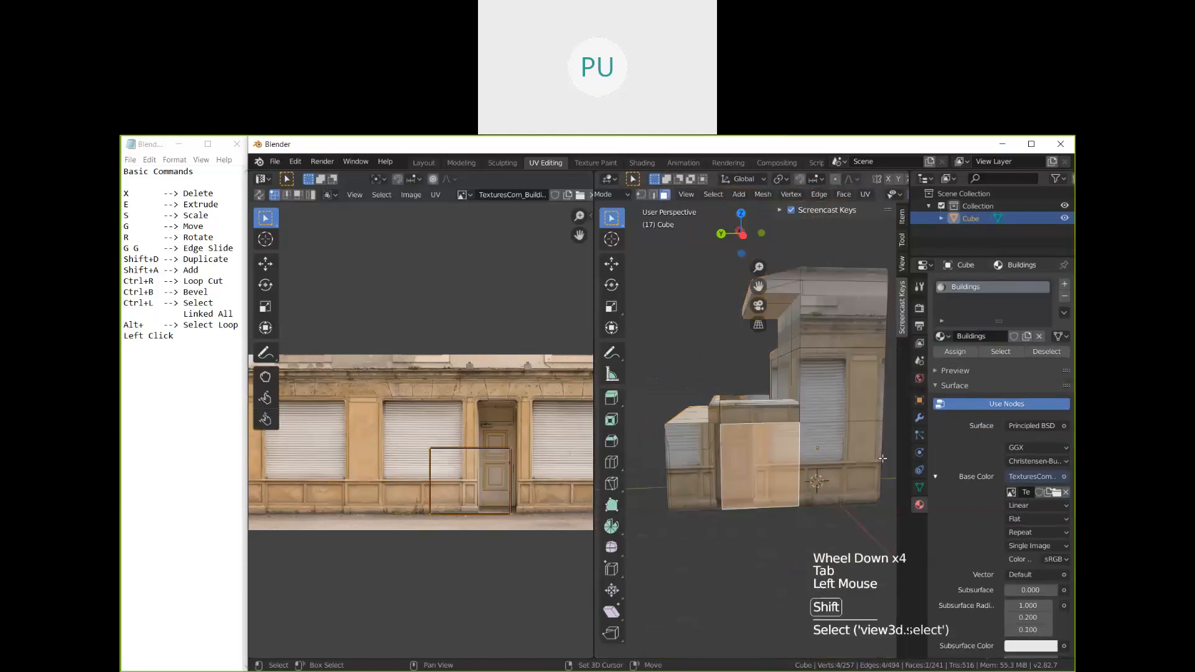
pyautogui.keyDown('shift'); pyautogui.click(809, 411); pyautogui.keyUp('shift')
pyautogui.keyDown('shift'); pyautogui.click(834, 386); pyautogui.keyUp('shift')
pyautogui.keyDown('shift'); pyautogui.click(828, 460); pyautogui.keyUp('shift')
pyautogui.scroll(1, 737, 472)
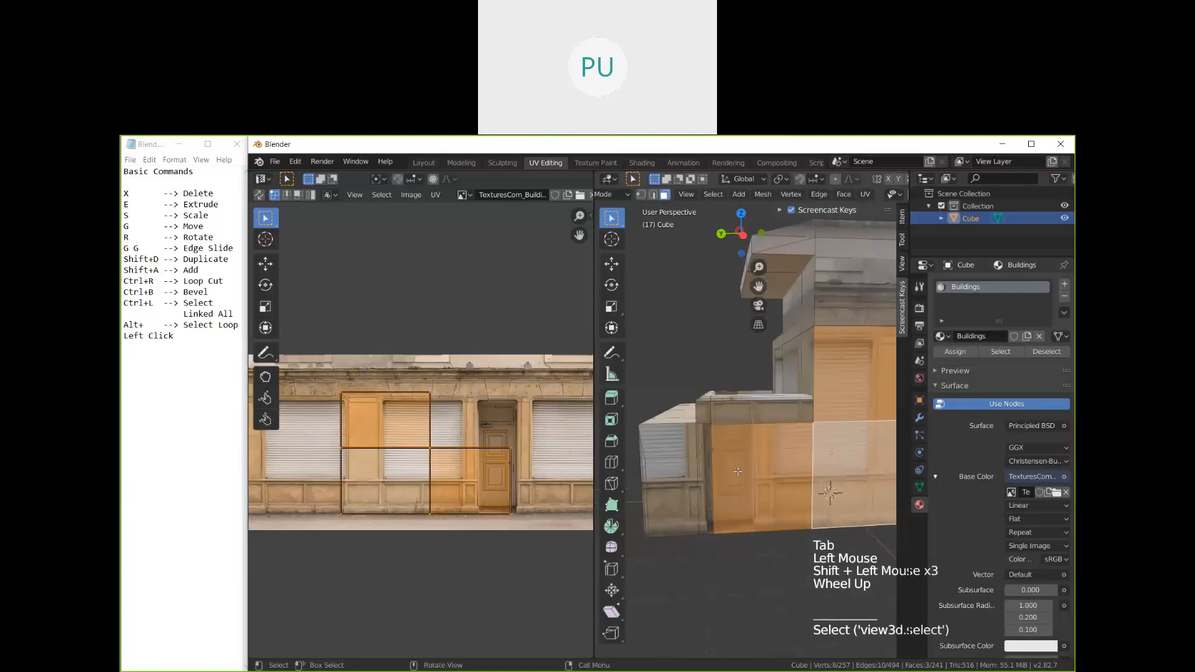
pyautogui.keyDown('shift'); pyautogui.click(693, 475); pyautogui.keyUp('shift')
pyautogui.click(870, 193)
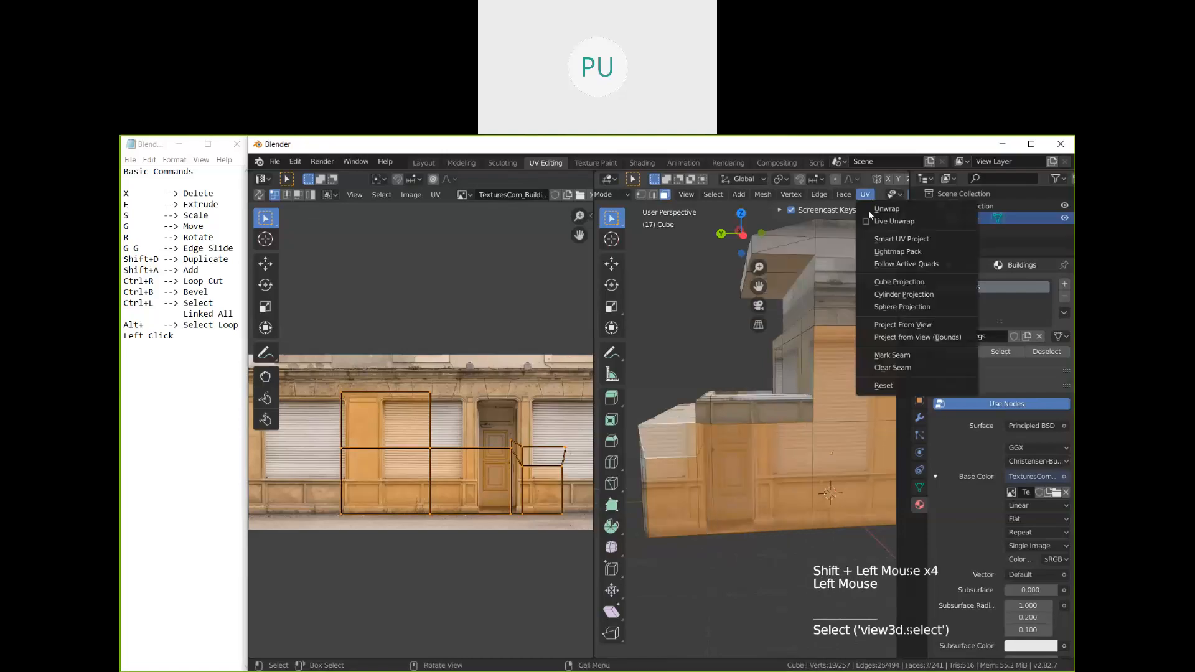
pyautogui.click(903, 324)
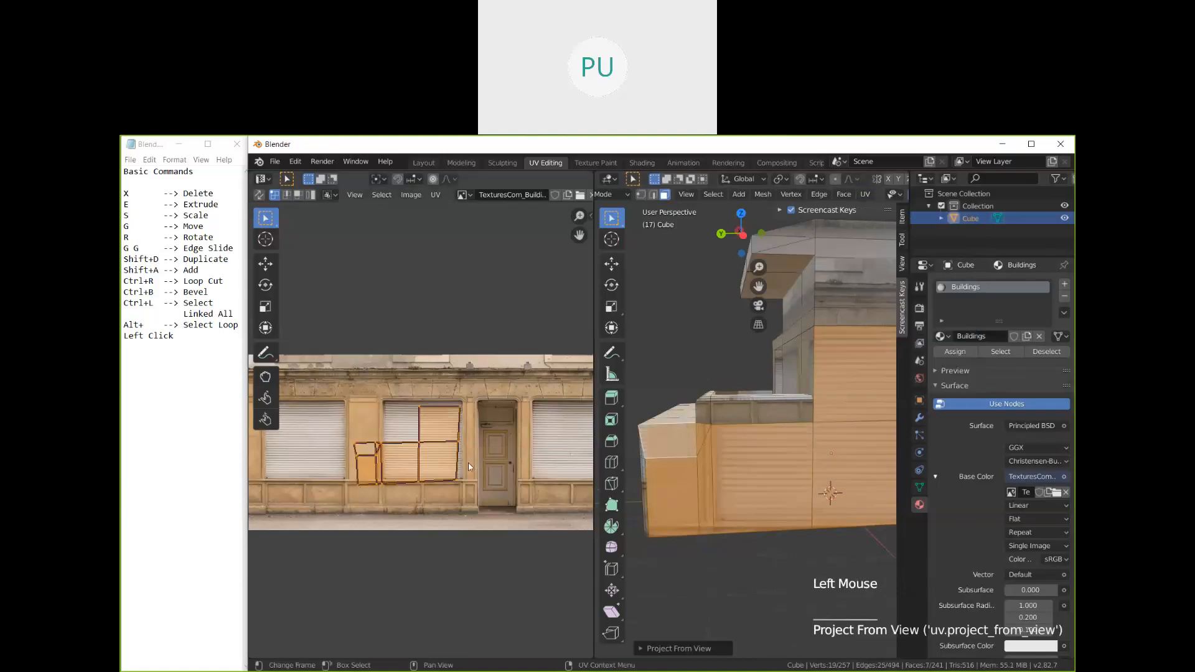
# Step: Move the projected wall UVs onto the panelled base of the facade, scale them down slightly and check the result outside mesh editing
pyautogui.press('g')
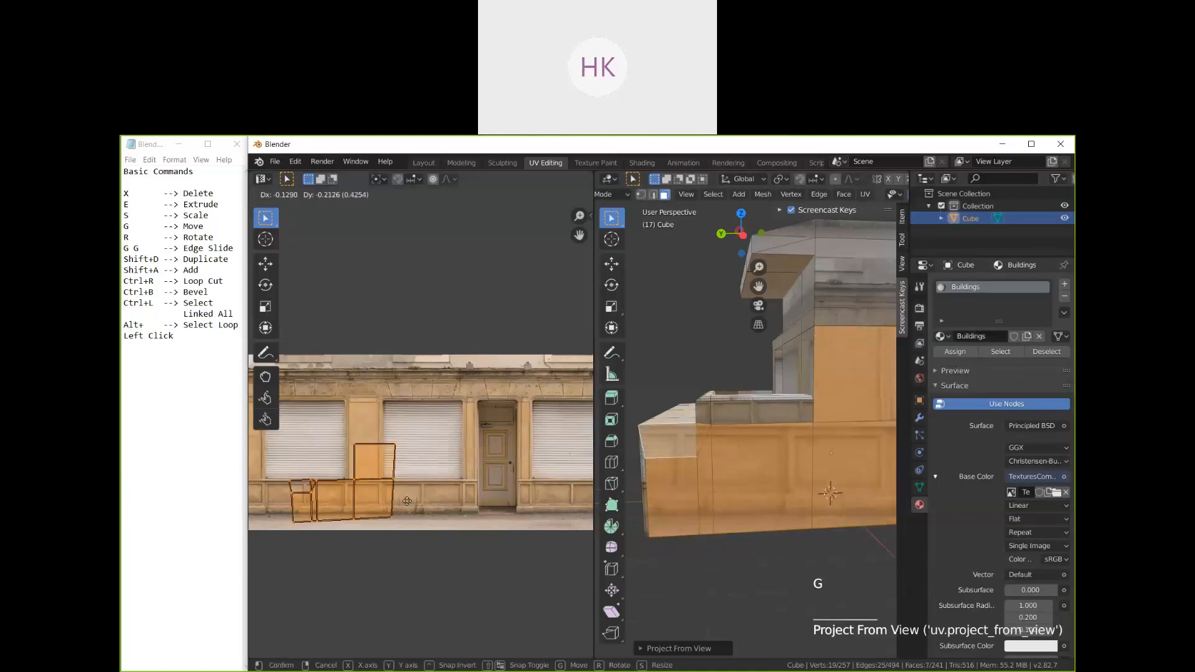
pyautogui.click(400, 507)
pyautogui.press('s')
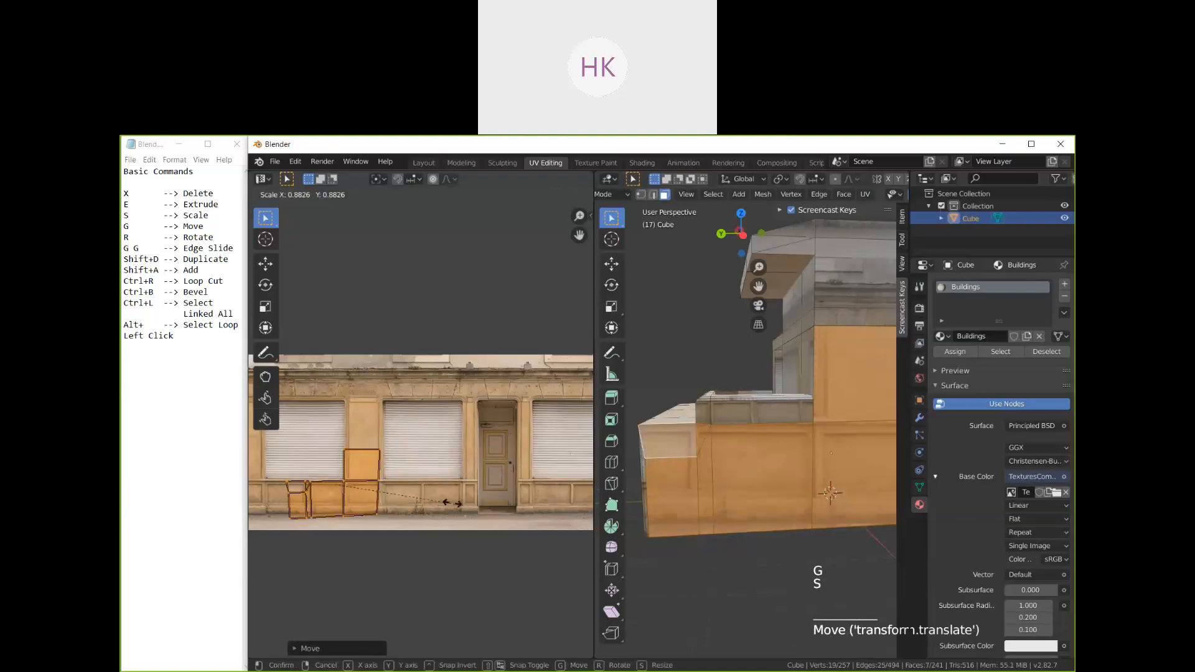
pyautogui.click(466, 503)
pyautogui.press('g')
pyautogui.click(479, 502)
pyautogui.press('Tab')
pyautogui.moveTo(801, 469); pyautogui.dragTo(778, 476, button='middle')
pyautogui.scroll(-2, 740, 486)
pyautogui.scroll(1, 778, 475)
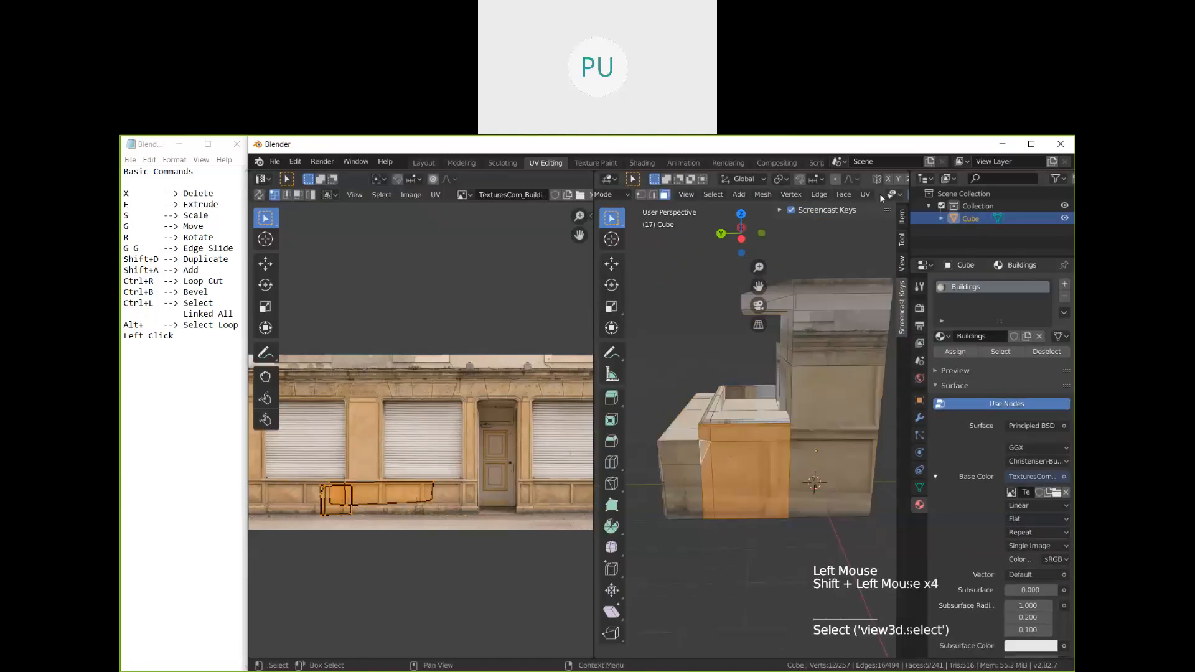
# Step: Project the five selected faces of the middle lower wall from view and move their UVs onto the panel below the pillar
pyautogui.click(868, 194)
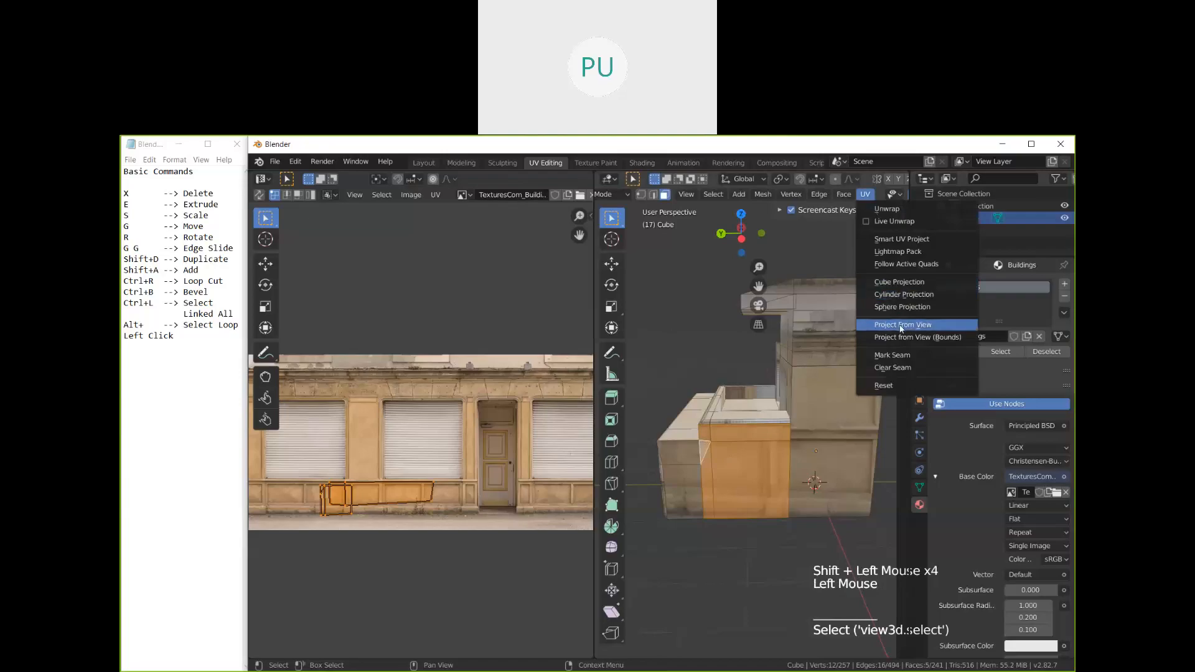
pyautogui.click(952, 325)
pyautogui.press('g')
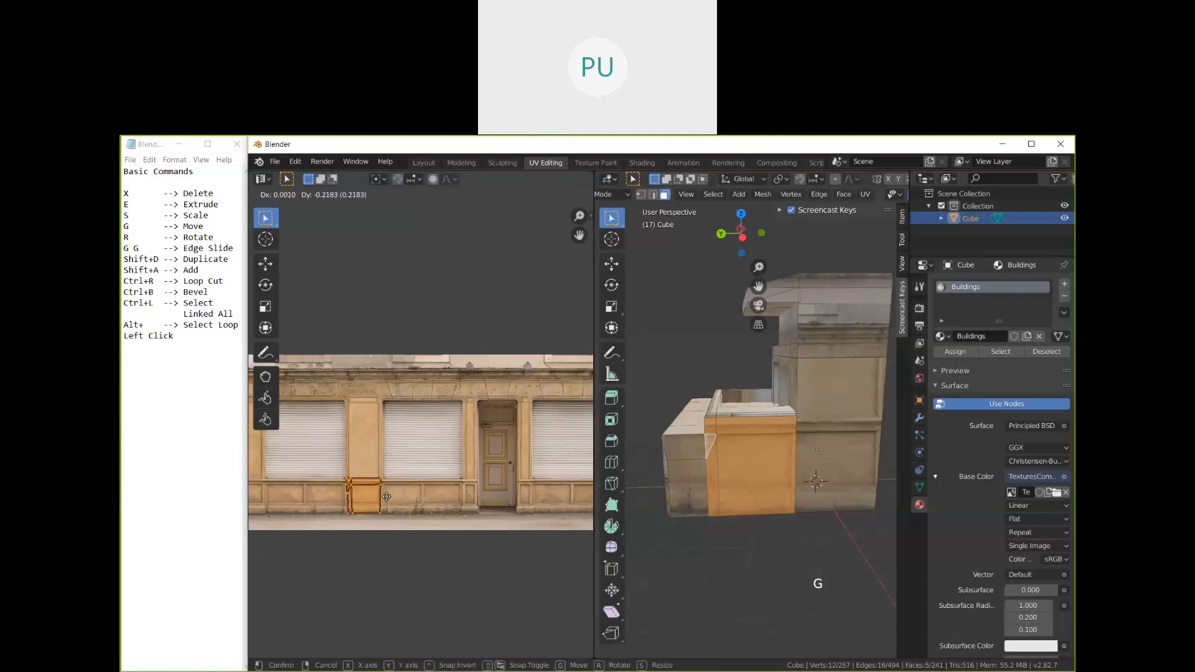
pyautogui.click(387, 496)
pyautogui.press('Tab')
pyautogui.press('Tab')
# Step: Select the lower wall faces from the corner block to the tall block, including the tall block's face above them
pyautogui.click(732, 477)
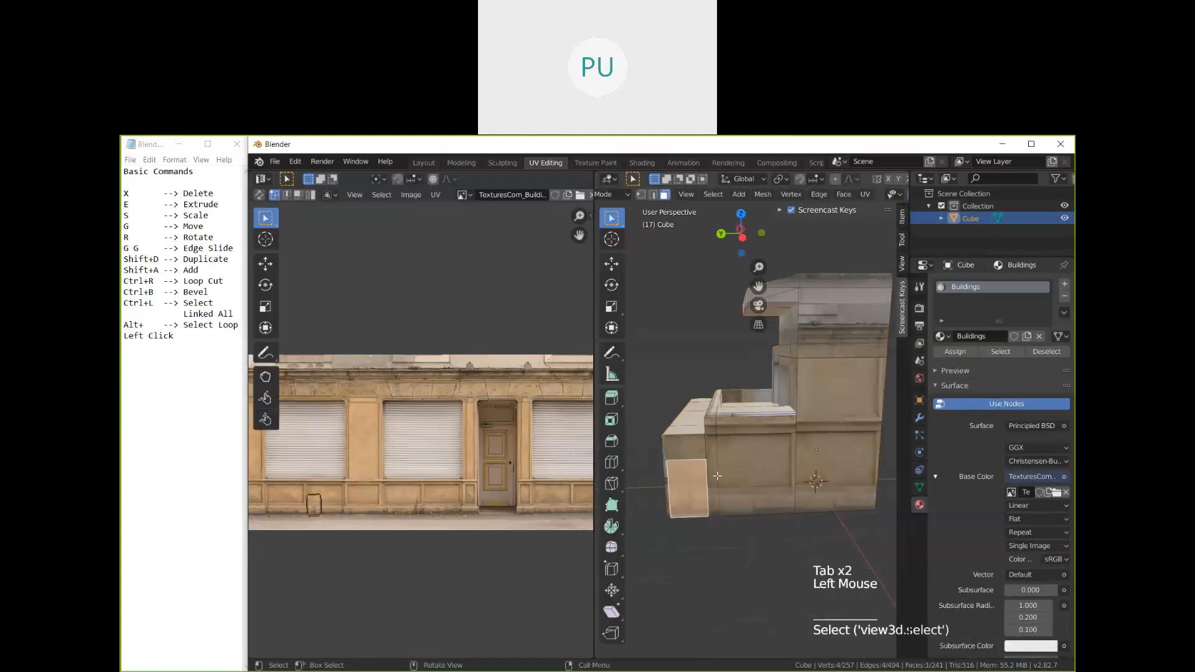
pyautogui.keyDown('shift'); pyautogui.click(685, 447); pyautogui.keyUp('shift')
pyautogui.keyDown('shift'); pyautogui.click(712, 476); pyautogui.keyUp('shift')
pyautogui.keyDown('shift'); pyautogui.click(753, 473); pyautogui.keyUp('shift')
pyautogui.keyDown('shift'); pyautogui.click(711, 425); pyautogui.keyUp('shift')
pyautogui.keyDown('shift'); pyautogui.click(722, 426); pyautogui.keyUp('shift')
pyautogui.keyDown('shift'); pyautogui.click(756, 424); pyautogui.keyUp('shift')
pyautogui.keyDown('shift'); pyautogui.click(834, 470); pyautogui.keyUp('shift')
pyautogui.keyDown('shift'); pyautogui.click(839, 395); pyautogui.keyUp('shift')
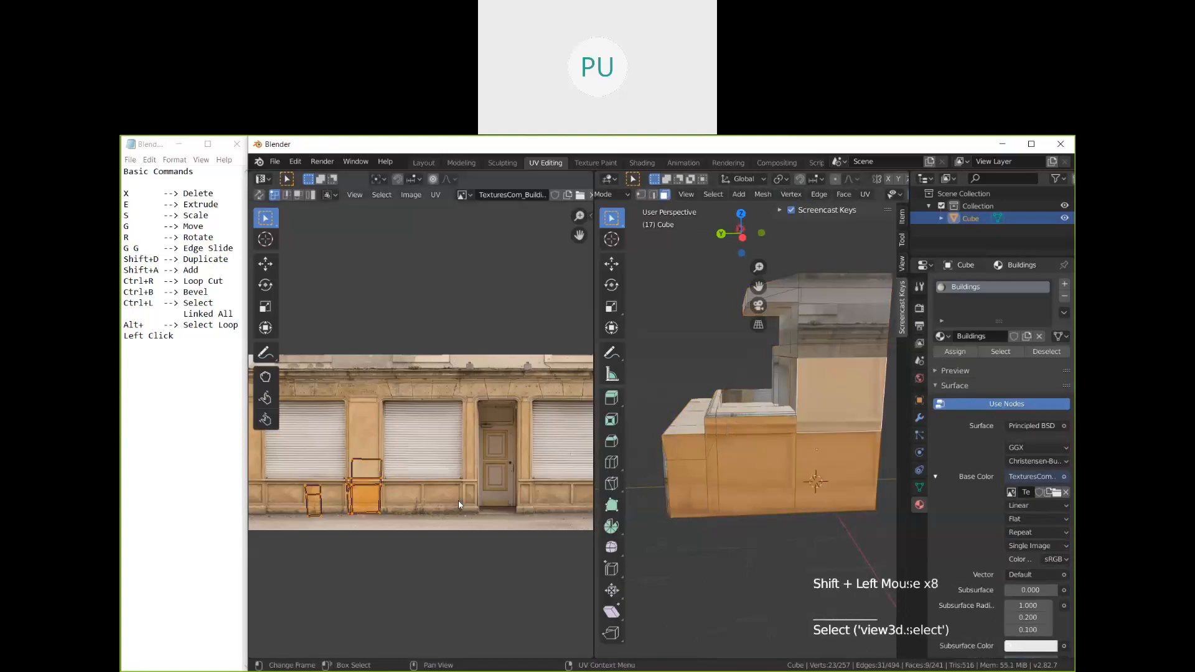
# Step: Box-select the corner block's UVs and shift them horizontally beside the panel UVs below the pillar, then check the model
pyautogui.click(306, 482)
pyautogui.moveTo(306, 482); pyautogui.dragTo(331, 527)
pyautogui.press('g')
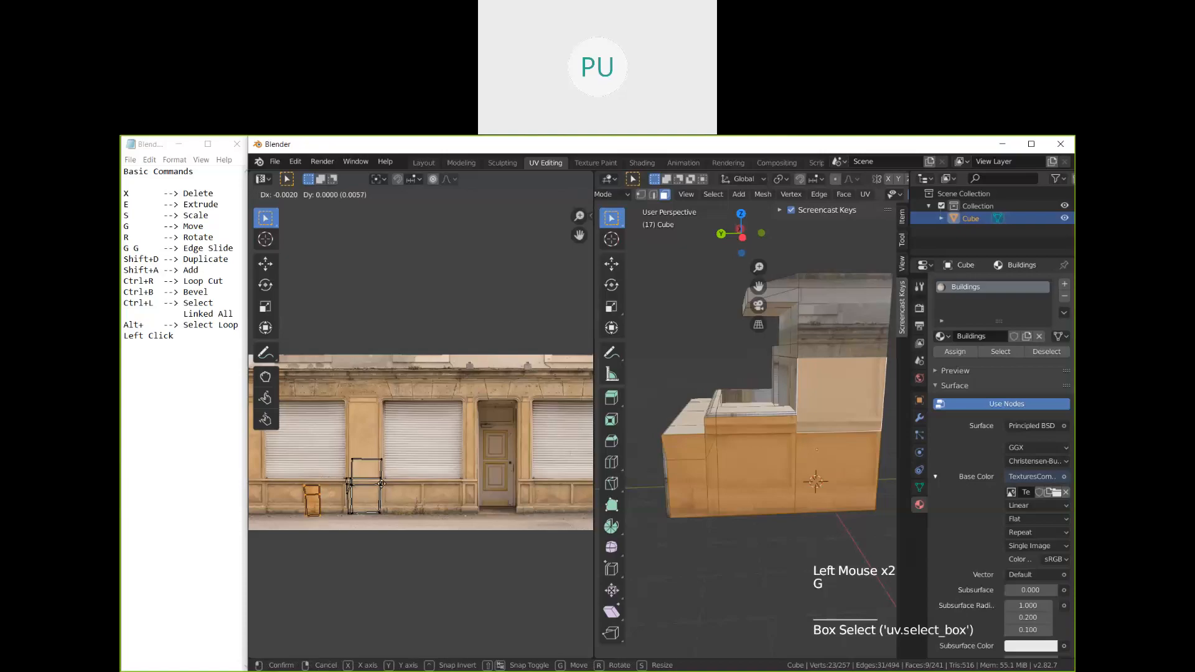
pyautogui.click(407, 483)
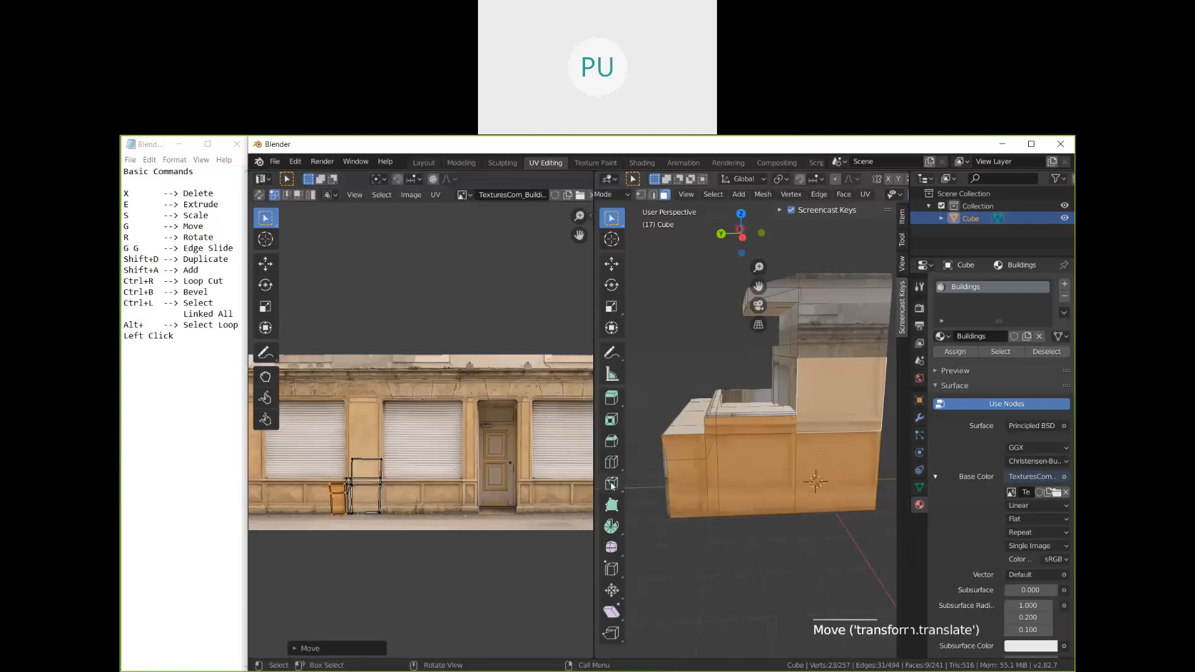
pyautogui.press('Tab')
pyautogui.moveTo(685, 494); pyautogui.dragTo(741, 366, button='middle')
pyautogui.scroll(3, 741, 366)
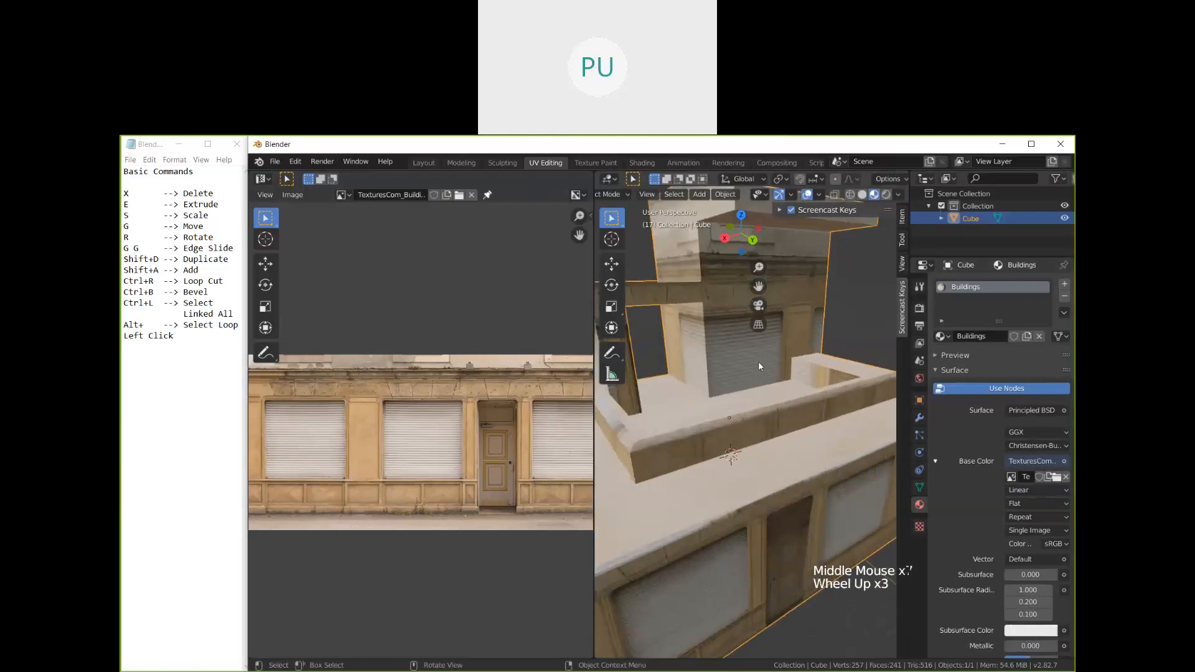
# Step: Select the shutter-textured wall faces of the upper room beneath the overhanging roof
pyautogui.keyDown('shift'); pyautogui.moveTo(759, 367); pyautogui.dragTo(768, 435, button='middle'); pyautogui.keyUp('shift')
pyautogui.scroll(2, 779, 493)
pyautogui.moveTo(769, 436); pyautogui.dragTo(772, 473, button='middle')
pyautogui.click(772, 473)
pyautogui.press('Tab')
pyautogui.click(688, 467)
pyautogui.keyDown('shift'); pyautogui.click(799, 468); pyautogui.keyUp('shift')
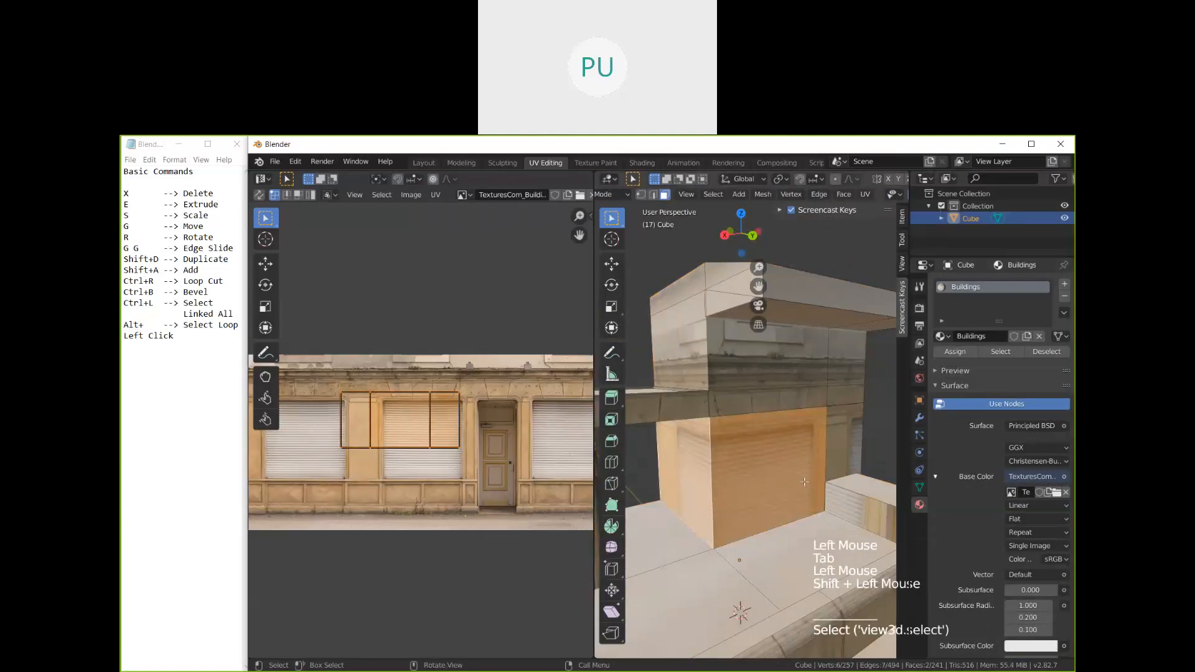
# Step: Move and enlarge the upper room's wall UVs to cover the facade's door and neighbouring shutters from cornice to pavement
pyautogui.press('g')
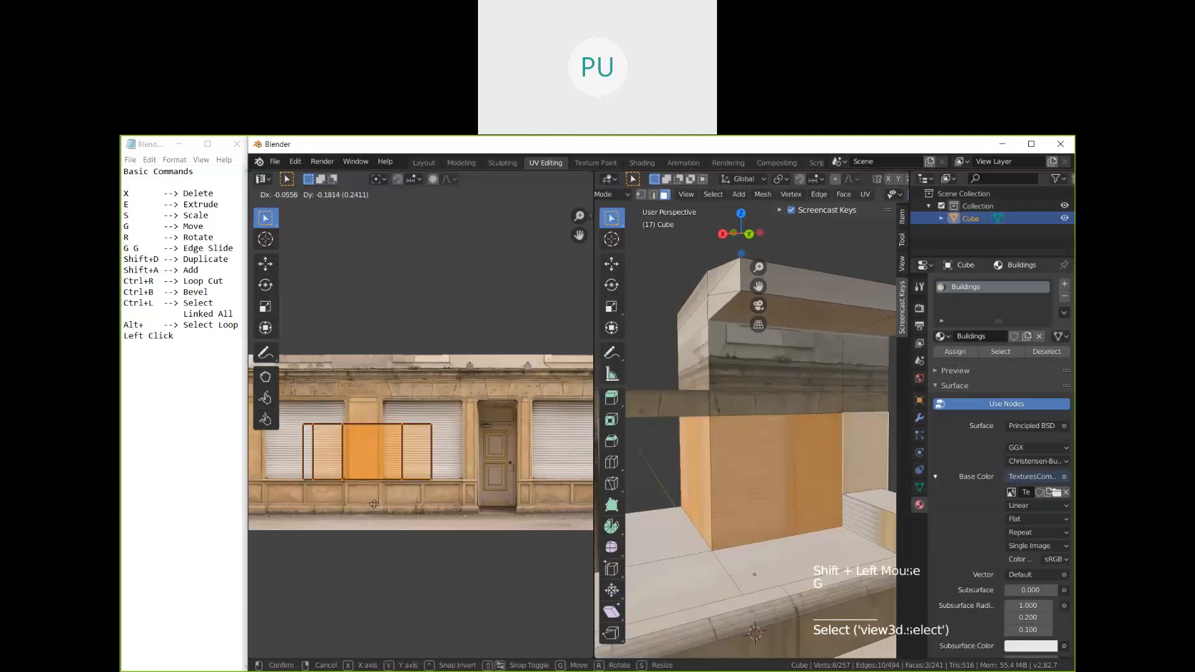
pyautogui.click(516, 489)
pyautogui.press('s')
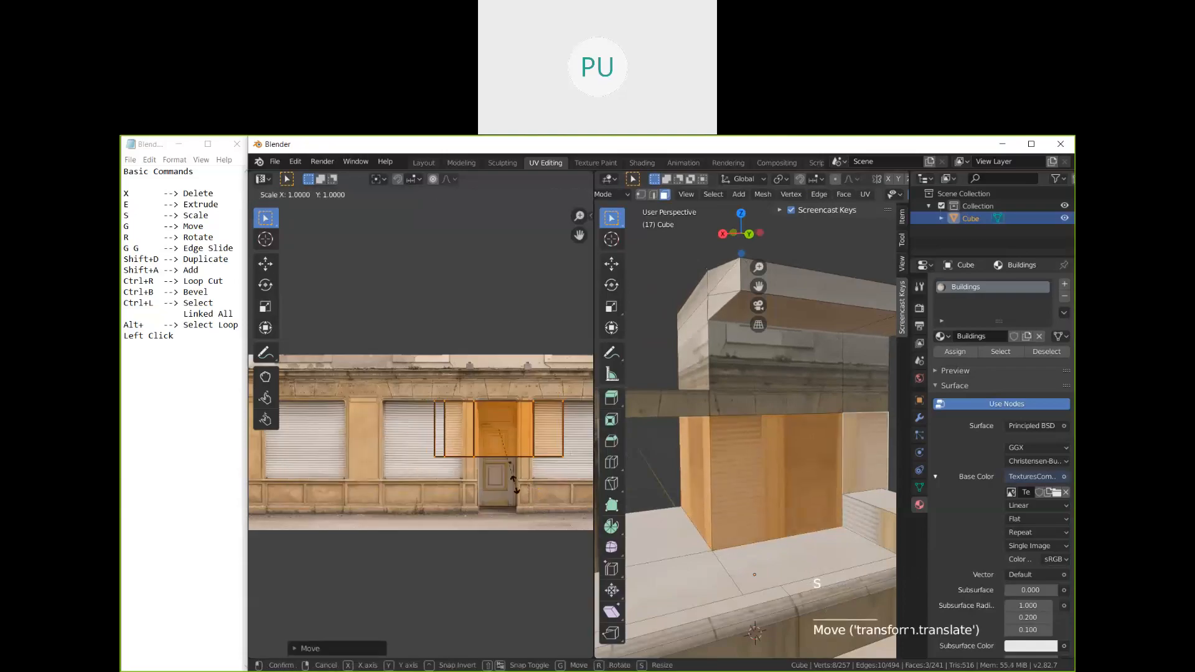
pyautogui.click(548, 525)
pyautogui.press('g')
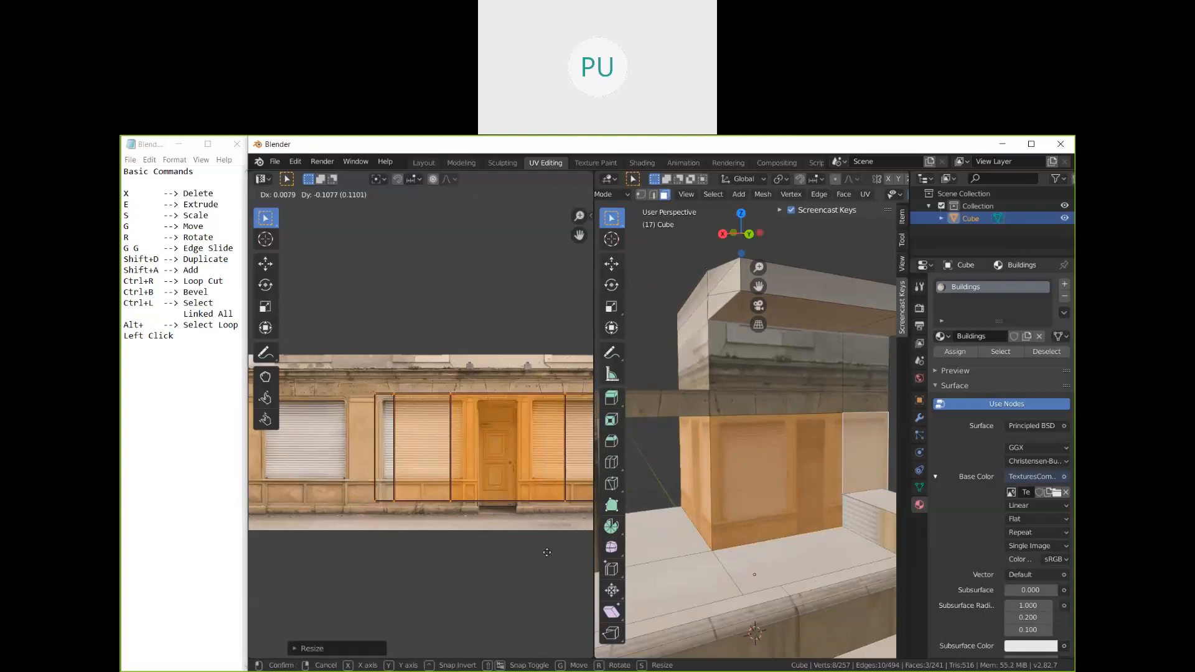
pyautogui.click(547, 552)
pyautogui.press('s')
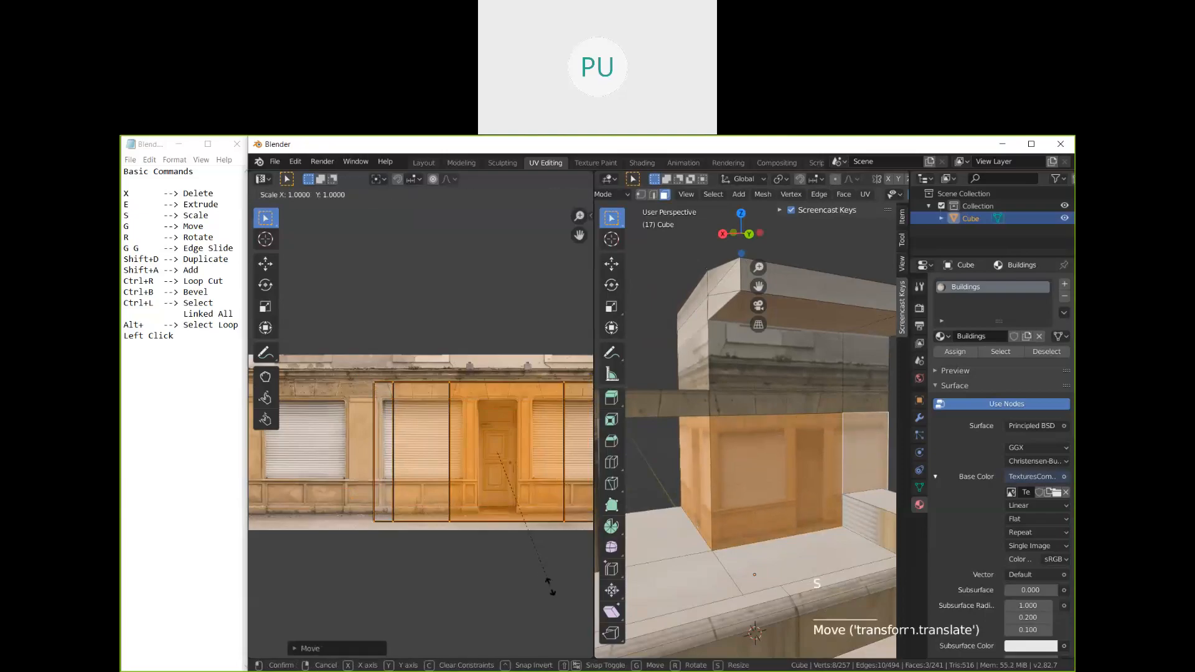
pyautogui.click(551, 589)
pyautogui.press('g')
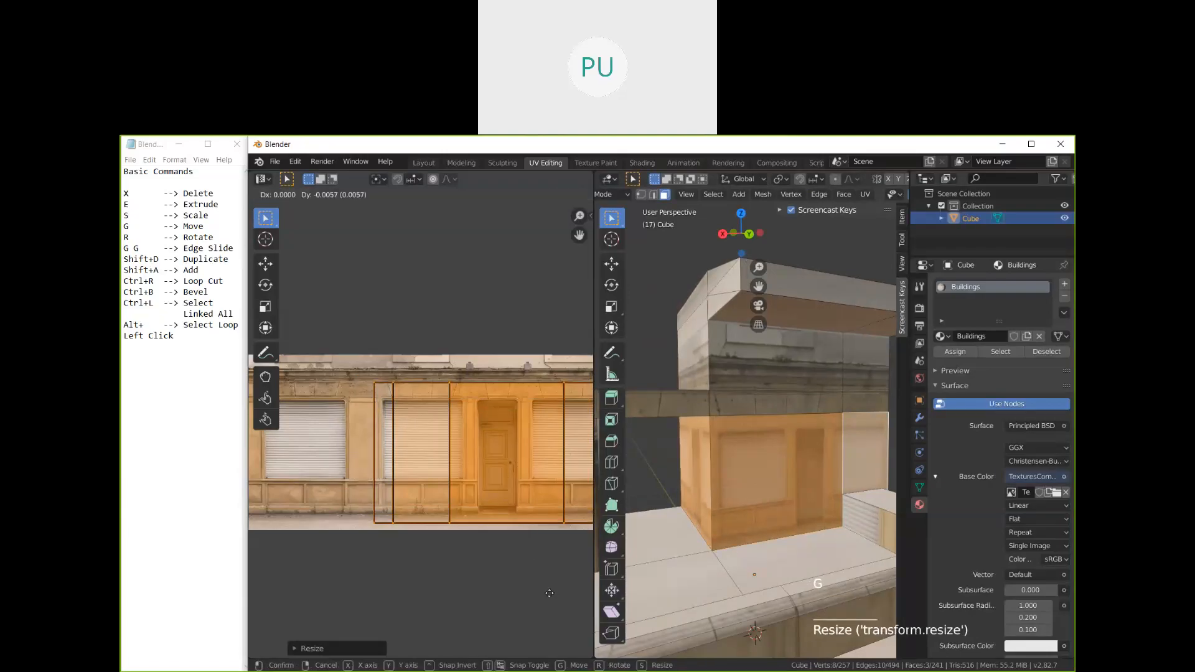
pyautogui.click(550, 593)
# Step: Examine the textured building from several sides outside mesh editing
pyautogui.scroll(-3, 746, 498)
pyautogui.press('Tab')
pyautogui.moveTo(766, 491)
pyautogui.mouseDown(button='middle')
pyautogui.moveTo(803, 528)
pyautogui.moveTo(854, 533)
pyautogui.moveTo(756, 509)
pyautogui.mouseUp(button='middle')
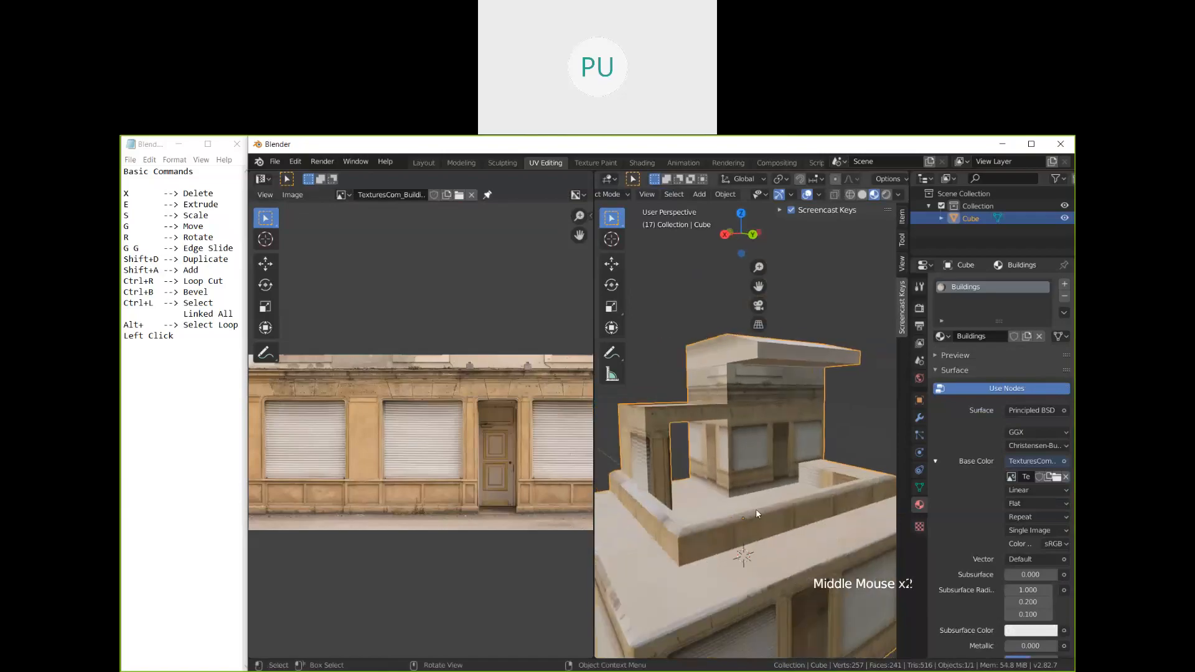
pyautogui.scroll(2, 724, 483)
pyautogui.scroll(-5, 766, 492)
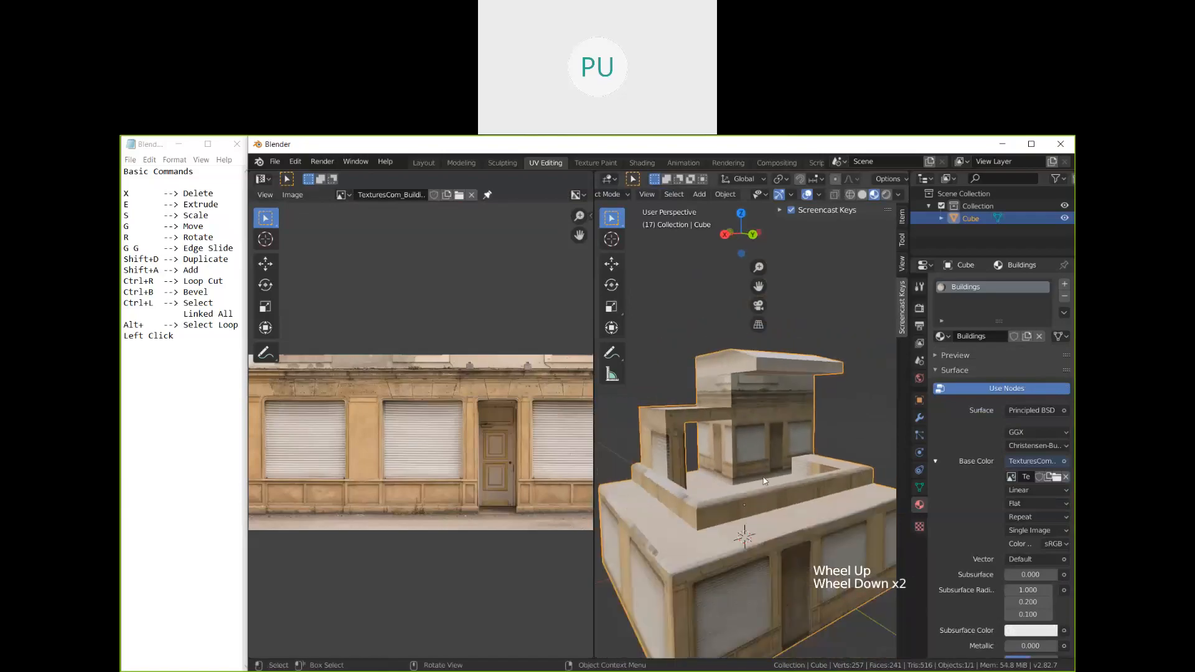
pyautogui.moveTo(773, 524)
pyautogui.mouseDown(button='middle')
pyautogui.moveTo(626, 537)
pyautogui.moveTo(789, 518)
pyautogui.moveTo(766, 521)
pyautogui.mouseUp(button='middle')
pyautogui.scroll(2, 766, 522)
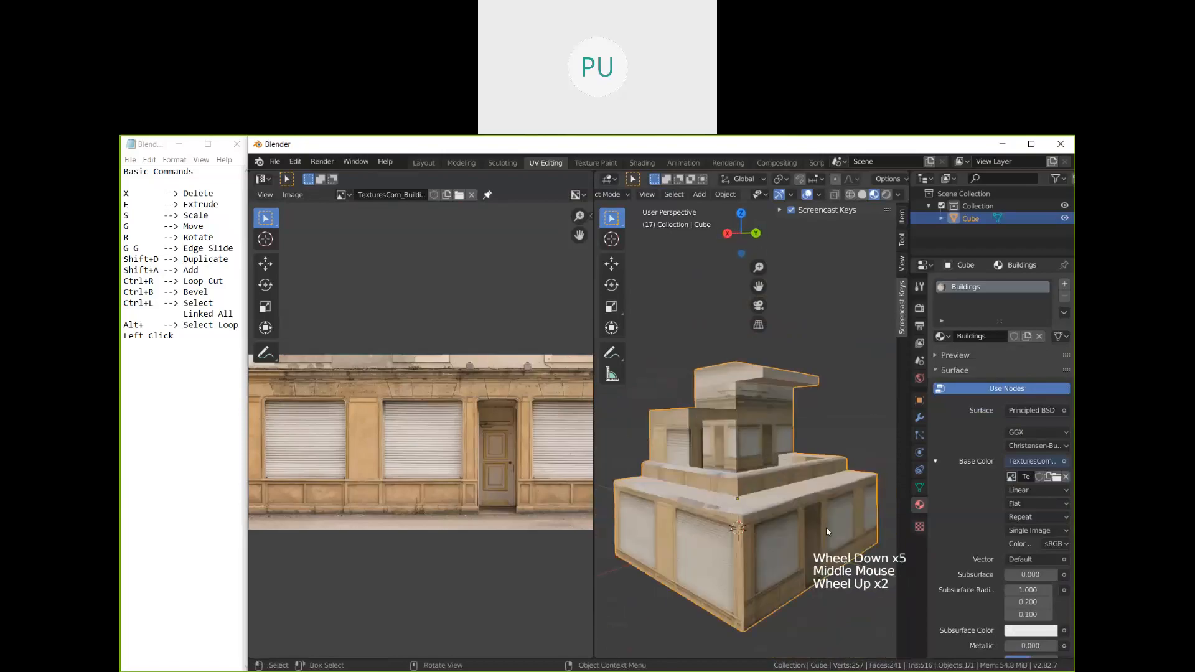
pyautogui.moveTo(826, 526); pyautogui.dragTo(819, 542, button='middle')
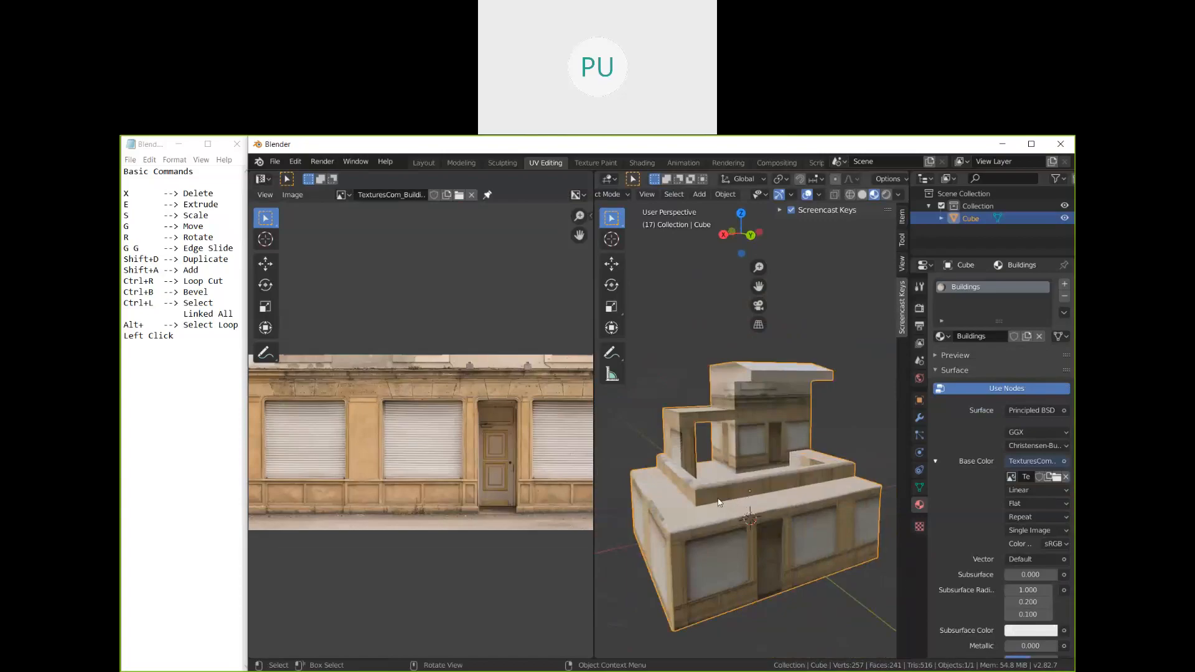
pyautogui.moveTo(742, 512); pyautogui.dragTo(834, 521, button='middle')
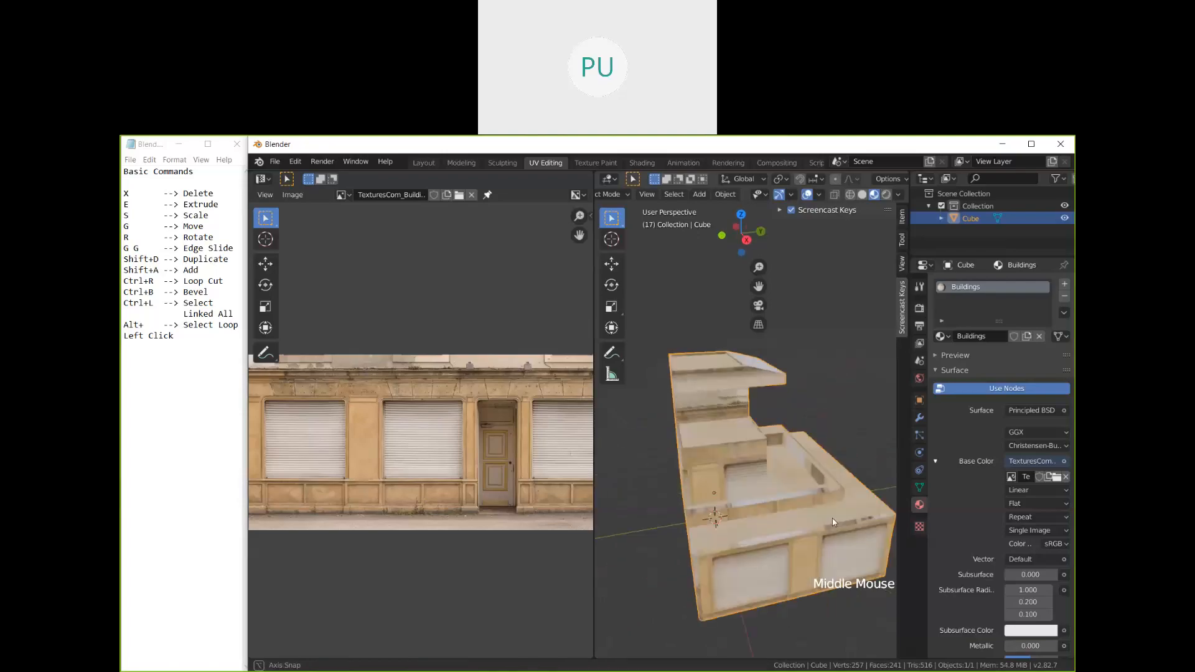
# Step: Select the upper block's outer wall face with the pillar and shutter texture, together with the adjoining narrow strip
pyautogui.scroll(2, 832, 518)
pyautogui.keyDown('shift'); pyautogui.moveTo(749, 484); pyautogui.dragTo(775, 487, button='middle'); pyautogui.keyUp('shift')
pyautogui.scroll(3, 774, 487)
pyautogui.click(774, 486)
pyautogui.press('Tab')
pyautogui.click(744, 449)
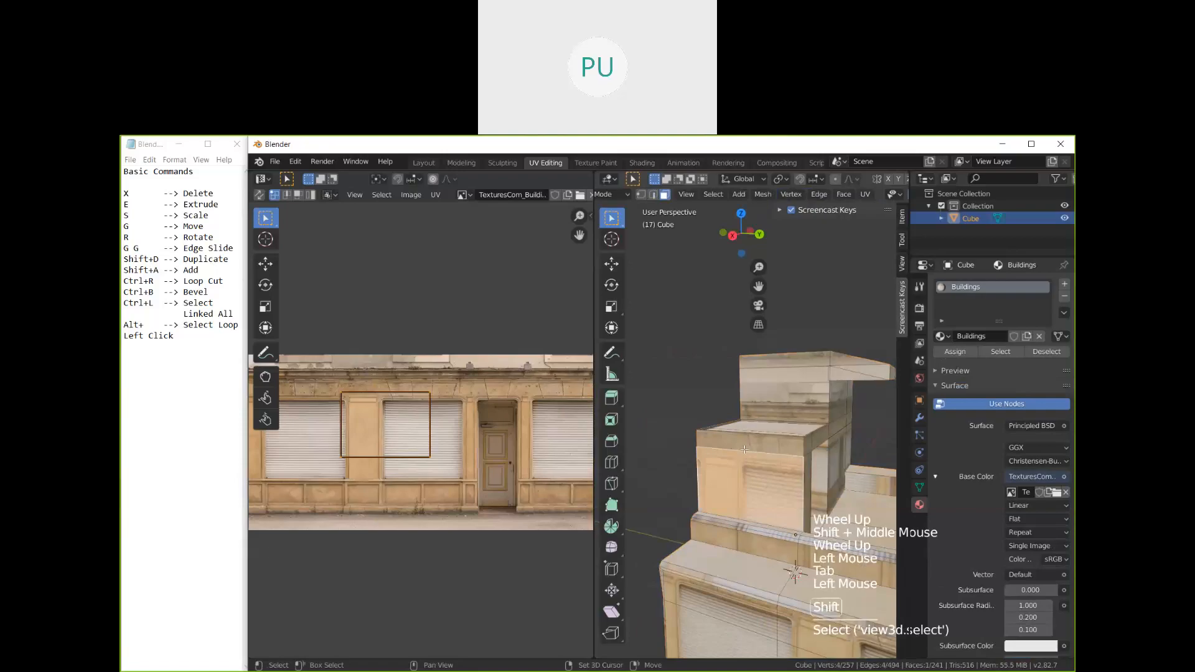
pyautogui.keyDown('shift'); pyautogui.click(747, 521); pyautogui.keyUp('shift')
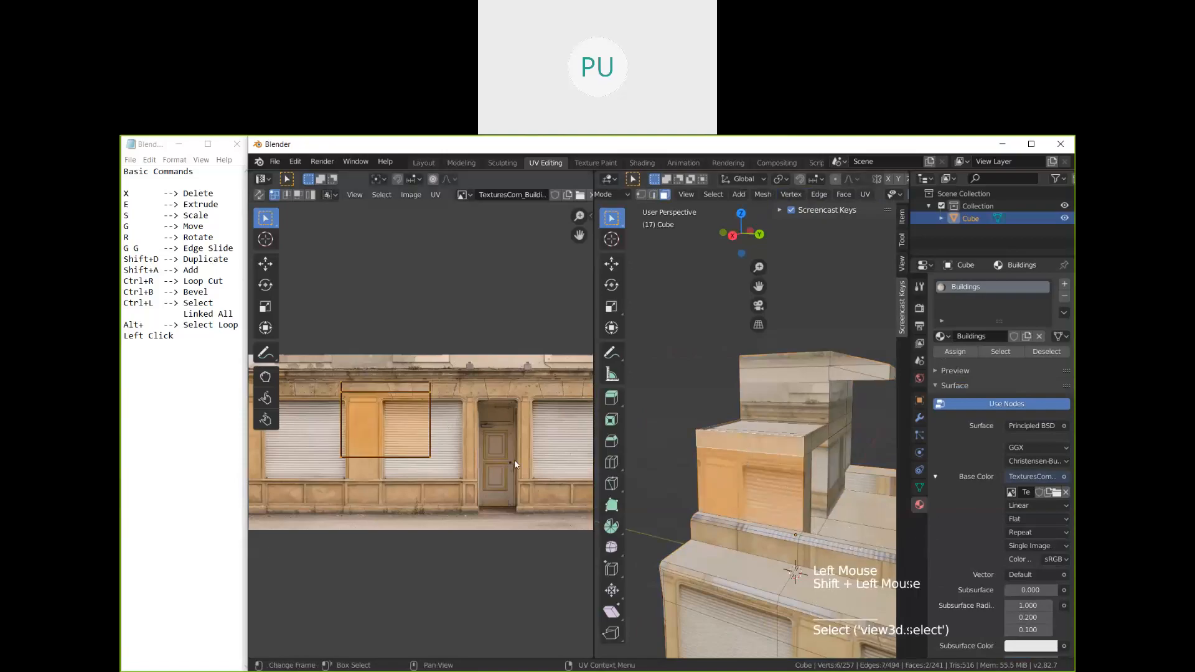
# Step: Shift the two selected faces' UVs slightly down over the pillar and shutter, and check the model outside mesh editing
pyautogui.press('g')
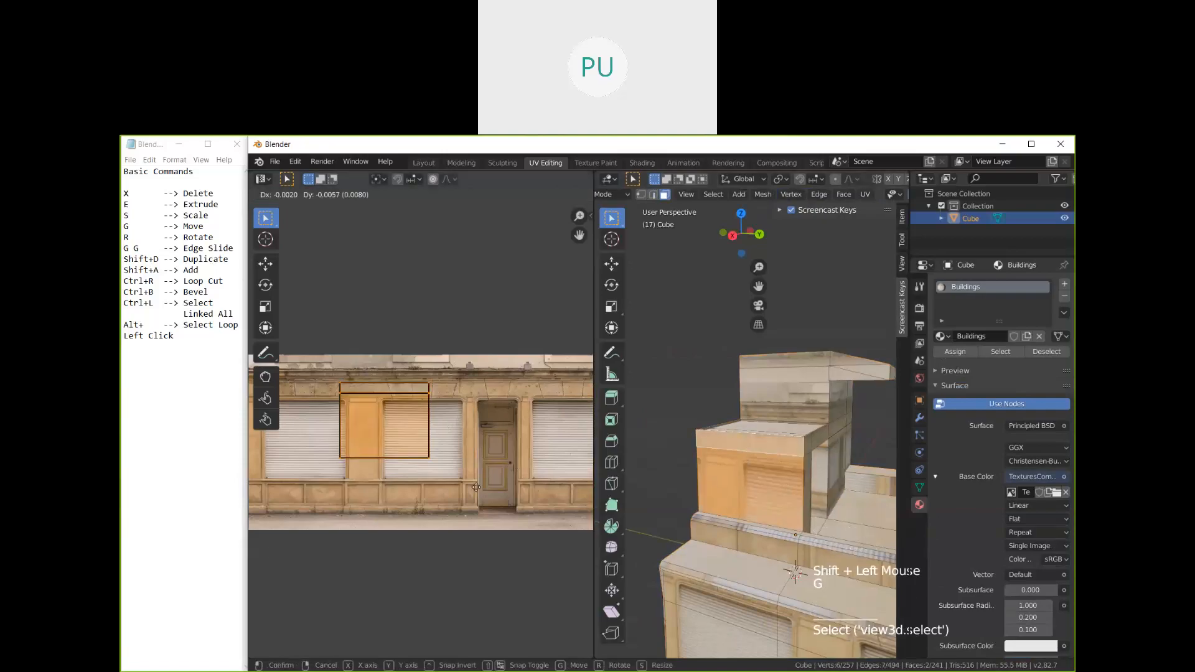
pyautogui.click(476, 487)
pyautogui.press('Tab')
pyautogui.moveTo(723, 483); pyautogui.dragTo(682, 484, button='middle')
pyautogui.click(696, 468)
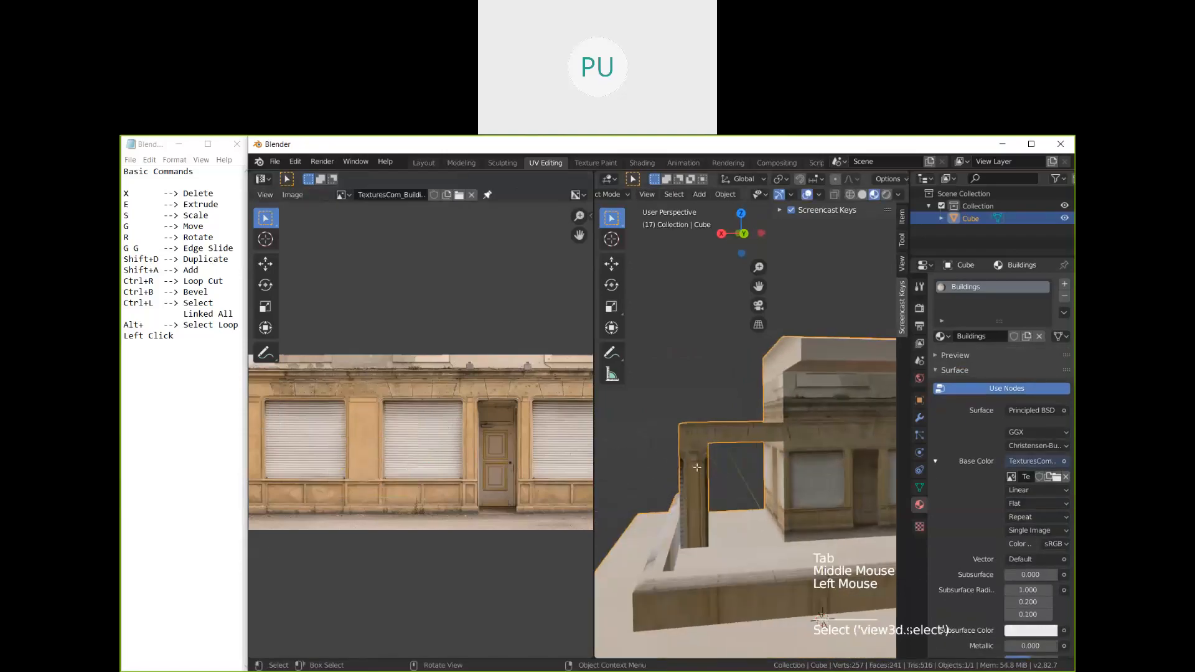
# Step: Select the roof frame's pillar, corner block and beam faces, and move their UVs onto the facade pillar between the first two shutters
pyautogui.press('Tab')
pyautogui.click(697, 466)
pyautogui.keyDown('shift'); pyautogui.click(692, 433); pyautogui.keyUp('shift')
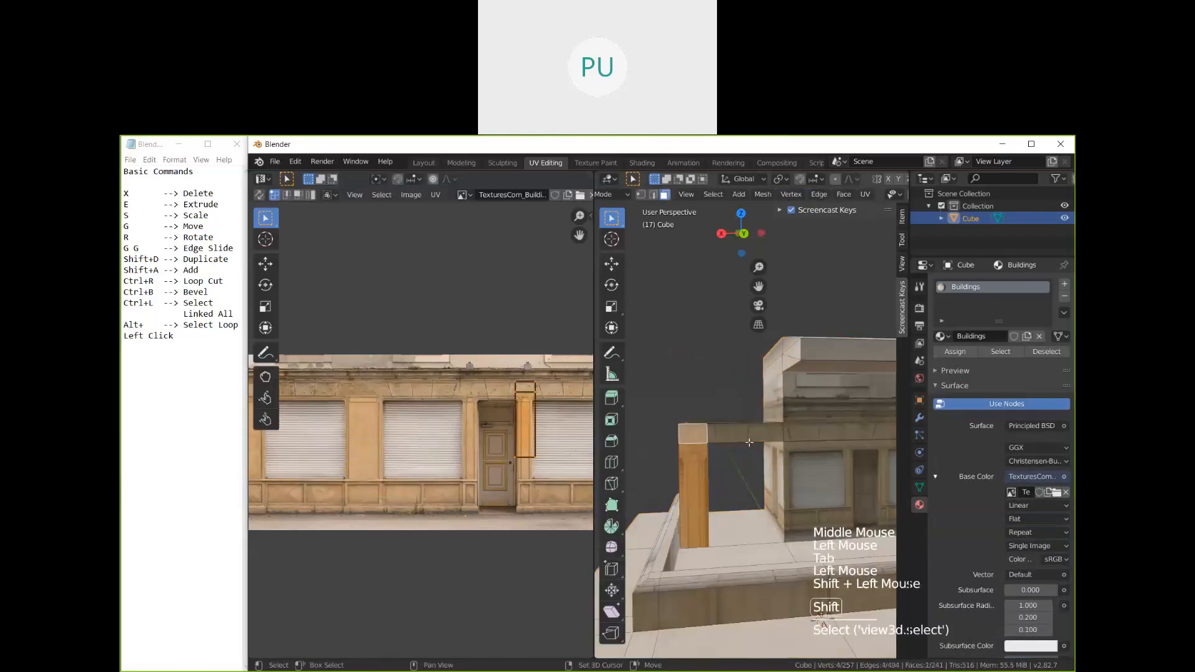
pyautogui.keyDown('shift'); pyautogui.click(745, 433); pyautogui.keyUp('shift')
pyautogui.press('g')
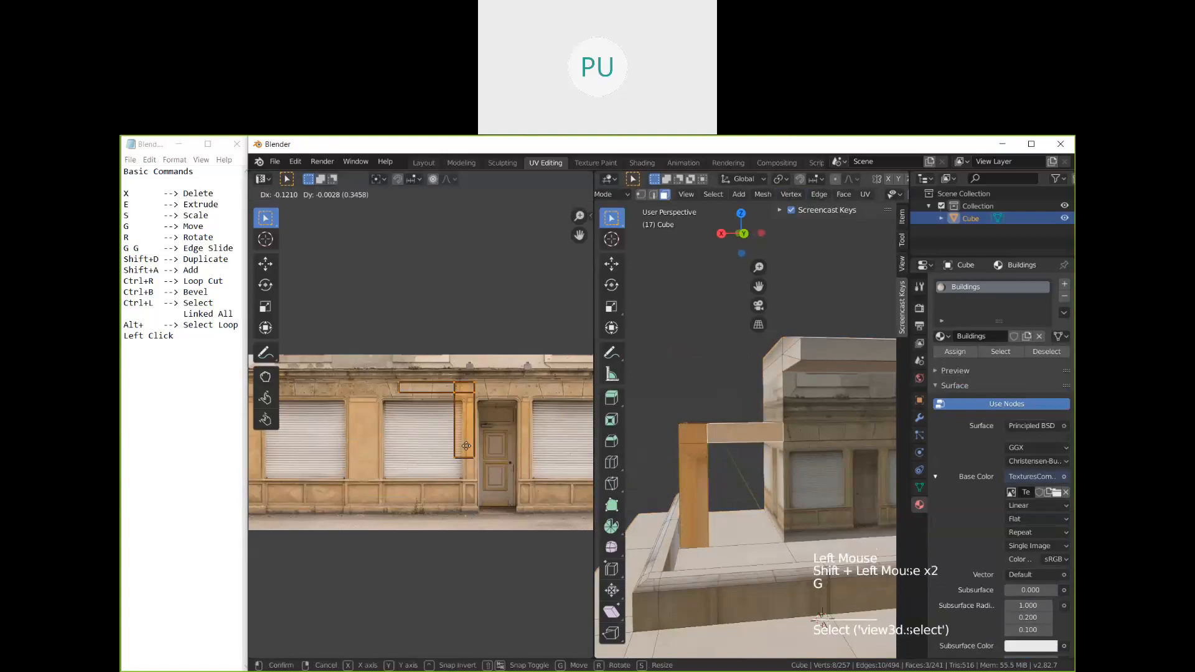
pyautogui.click(361, 447)
pyautogui.press('Tab')
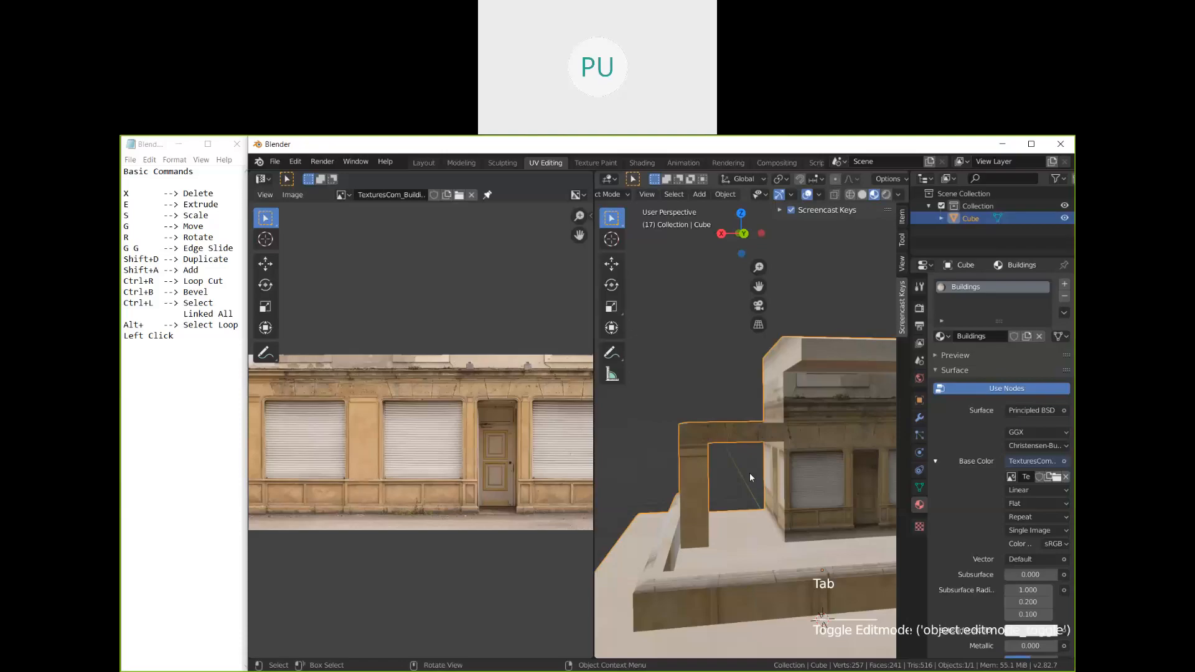
# Step: Examine the textured ground-floor walls and front door from several sides outside mesh editing
pyautogui.scroll(-1, 750, 477)
pyautogui.moveTo(769, 480); pyautogui.dragTo(755, 408, button='middle')
pyautogui.scroll(2, 783, 467)
pyautogui.scroll(-1, 796, 446)
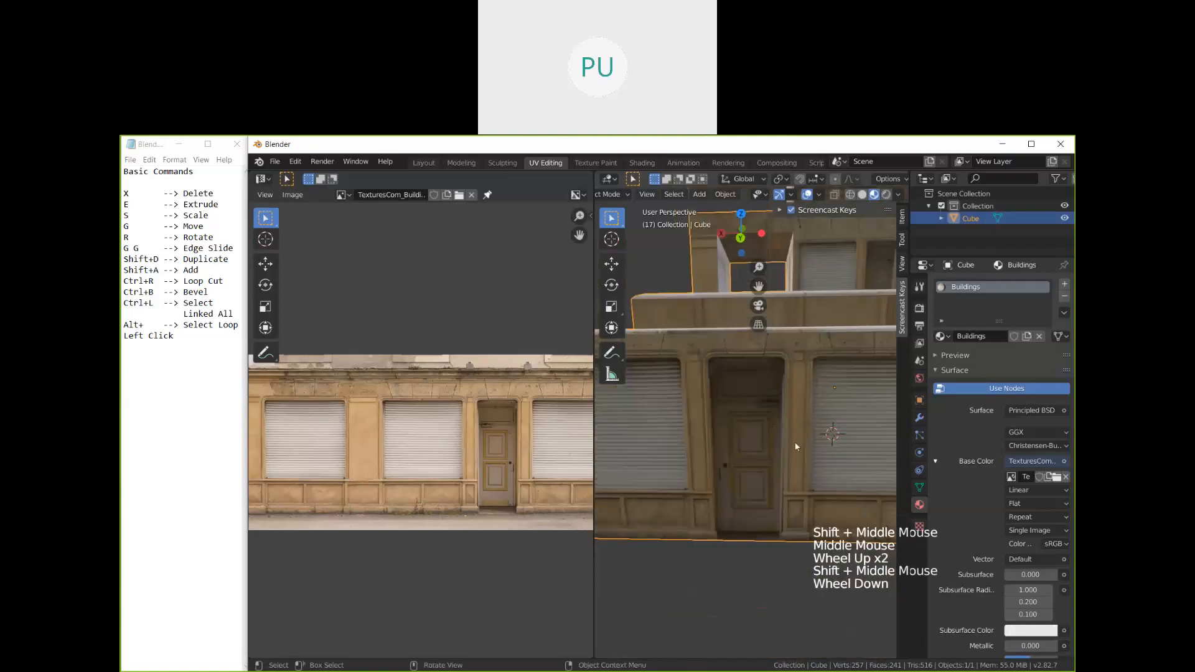
pyautogui.moveTo(797, 446); pyautogui.dragTo(833, 446, button='middle')
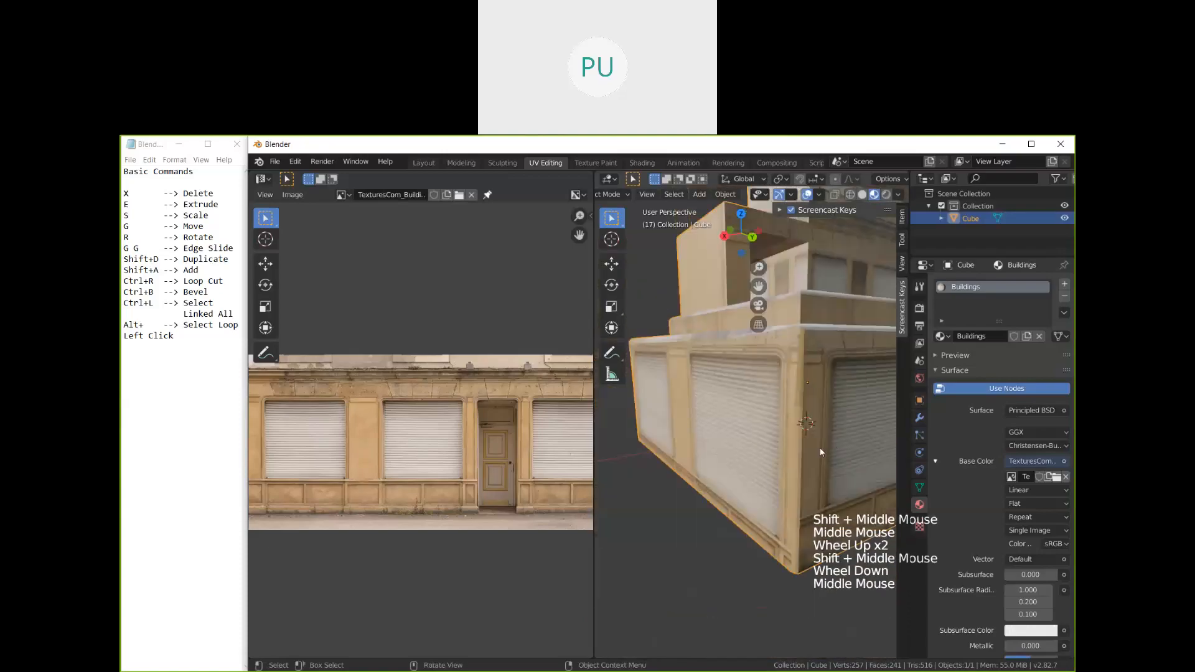
pyautogui.moveTo(820, 447); pyautogui.dragTo(676, 329, button='middle')
pyautogui.scroll(1, 676, 329)
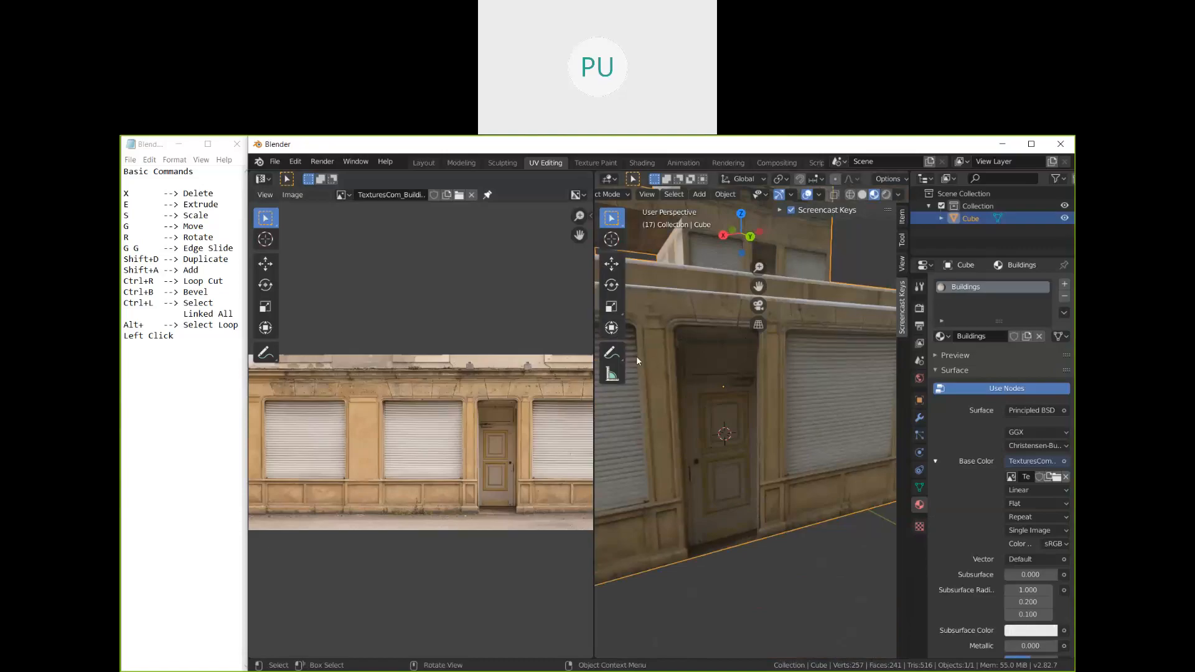
# Step: Cut the outline of the ground-floor door into its wall with the Knife tool, following the door texture down to the base edge
pyautogui.press('Tab')
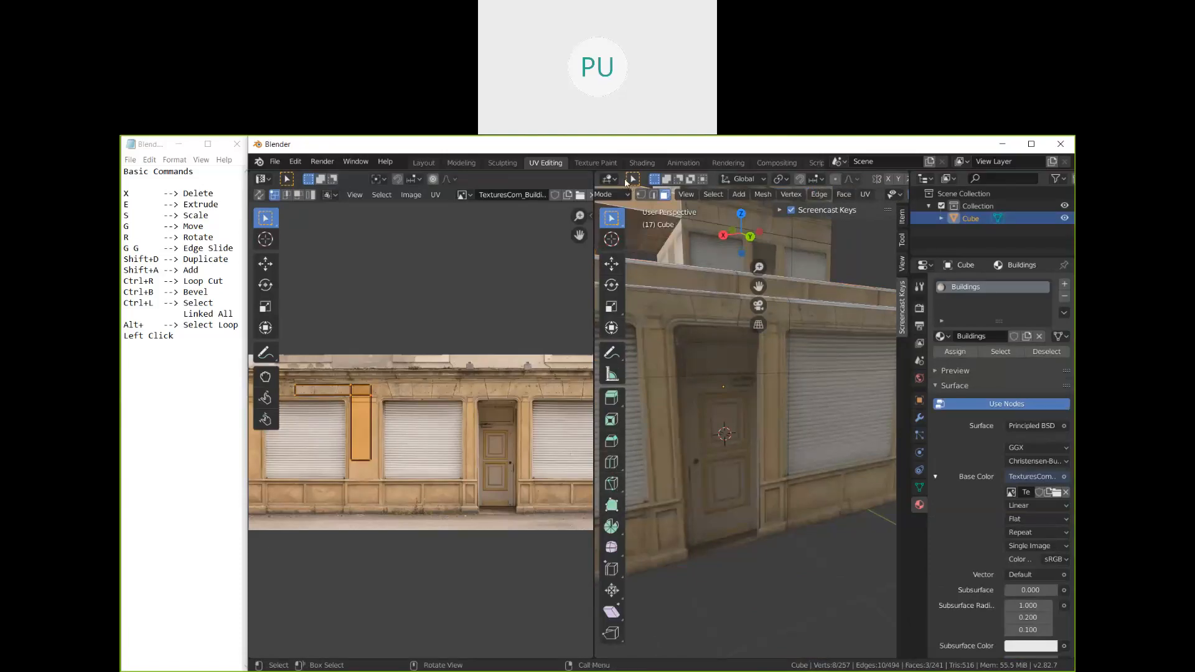
pyautogui.scroll(-2, 625, 180)
pyautogui.scroll(-6, 625, 185)
pyautogui.scroll(12, 625, 186)
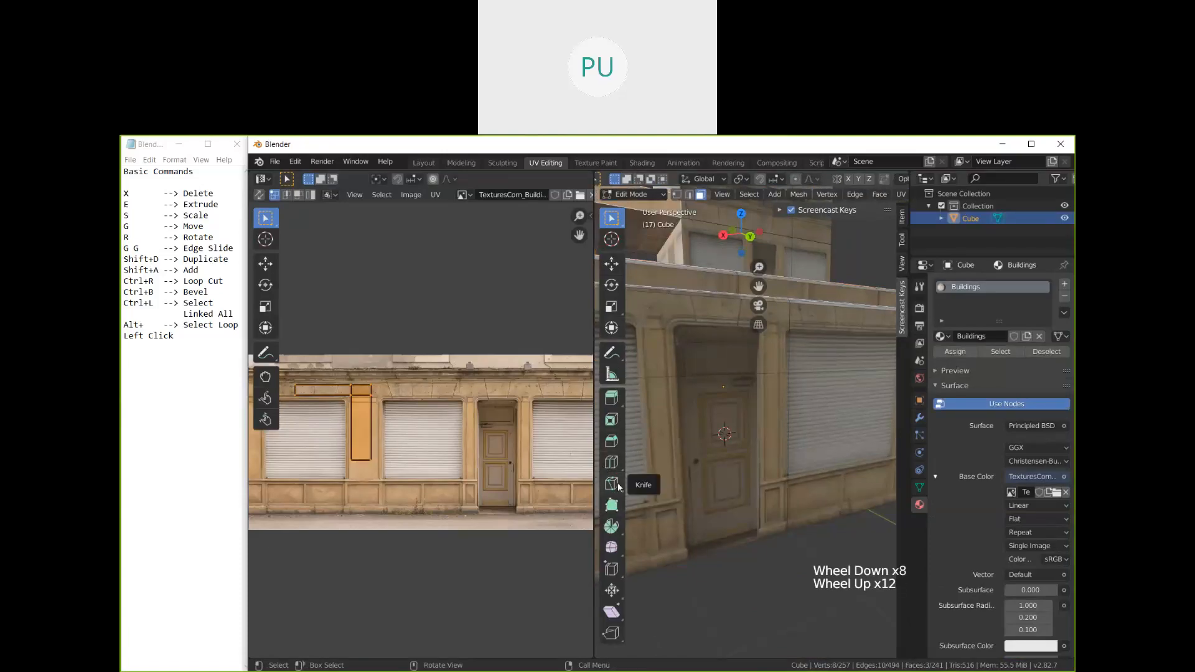
pyautogui.click(617, 485)
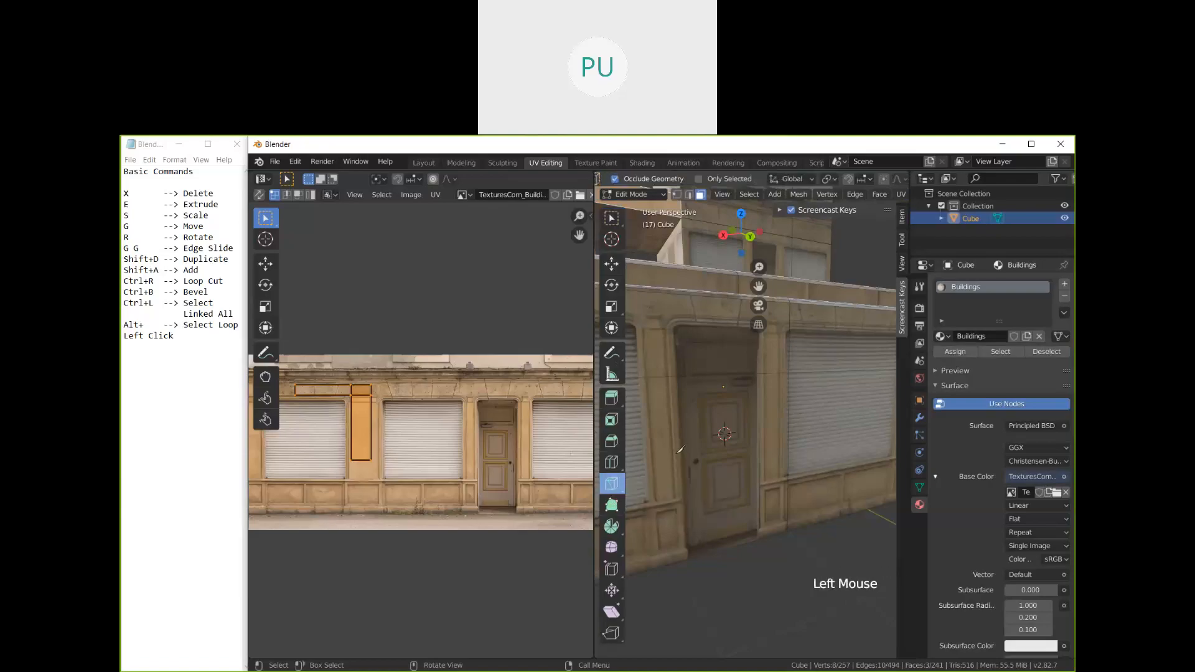
pyautogui.click(676, 325)
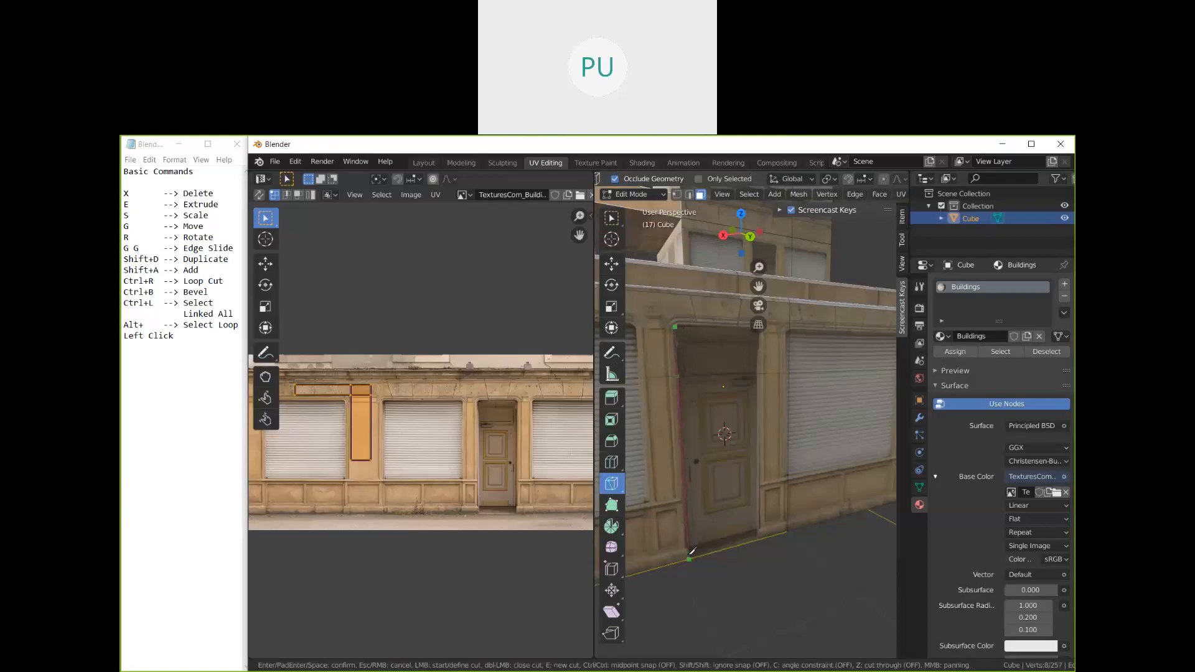
pyautogui.click(690, 554)
pyautogui.click(758, 538)
pyautogui.click(759, 325)
pyautogui.press('Return')
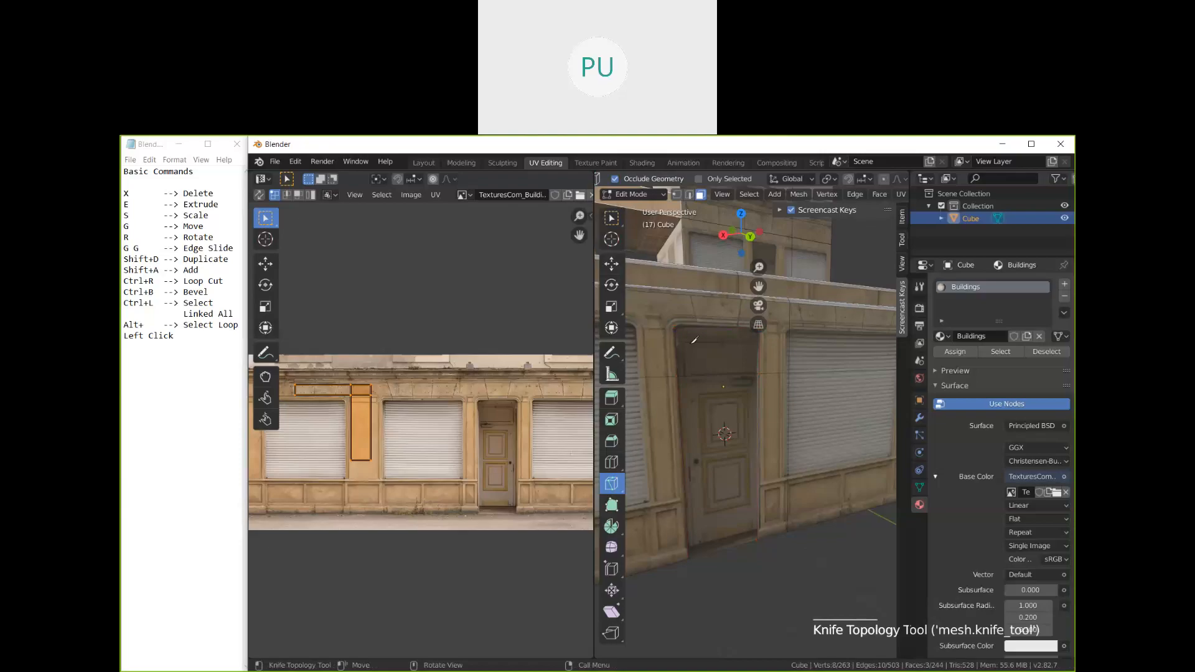
# Step: Select the lower and upper faces within the ground-floor door outline
pyautogui.click(611, 217)
pyautogui.click(723, 403)
pyautogui.keyDown('shift'); pyautogui.click(721, 359); pyautogui.keyUp('shift')
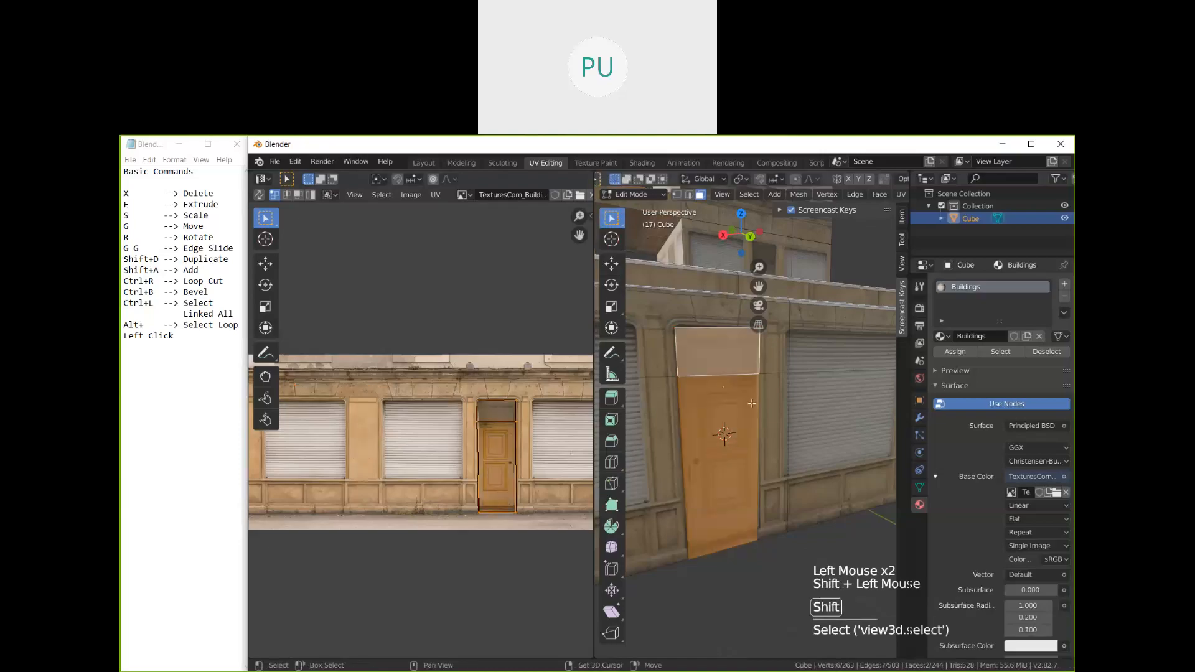
pyautogui.press('r')
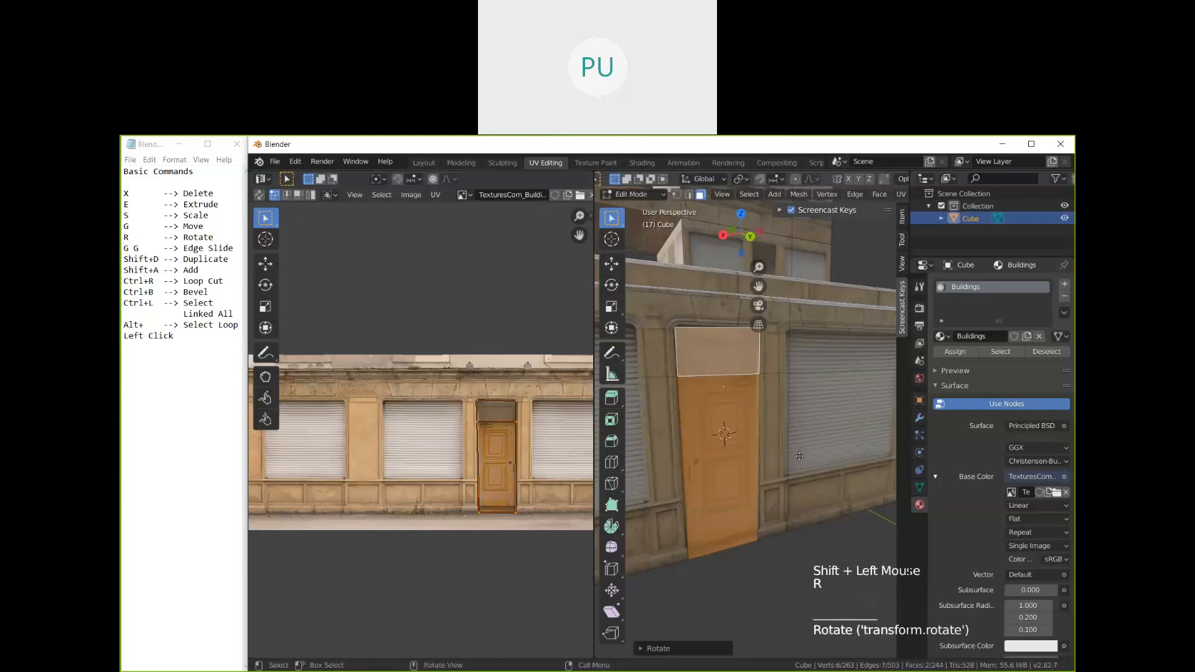
pyautogui.press('g')
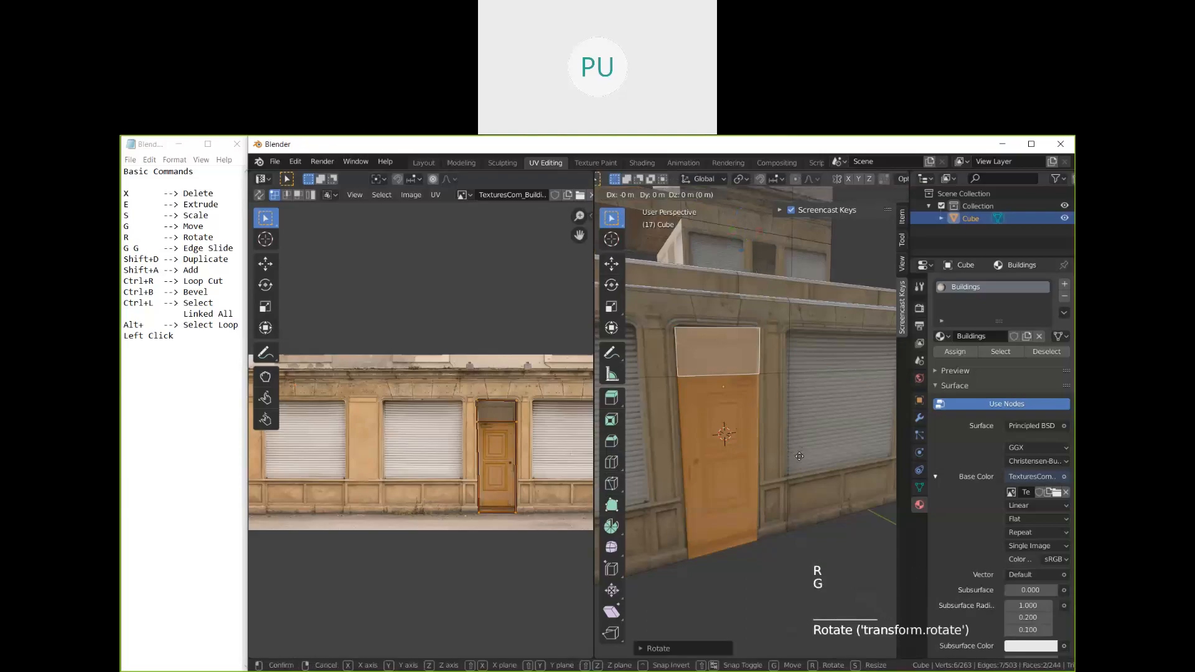
pyautogui.hotkey('ctrl', 'z')
# Step: Extrude the two door faces about 0.083 m inward and check the recess outside mesh editing
pyautogui.press('e')
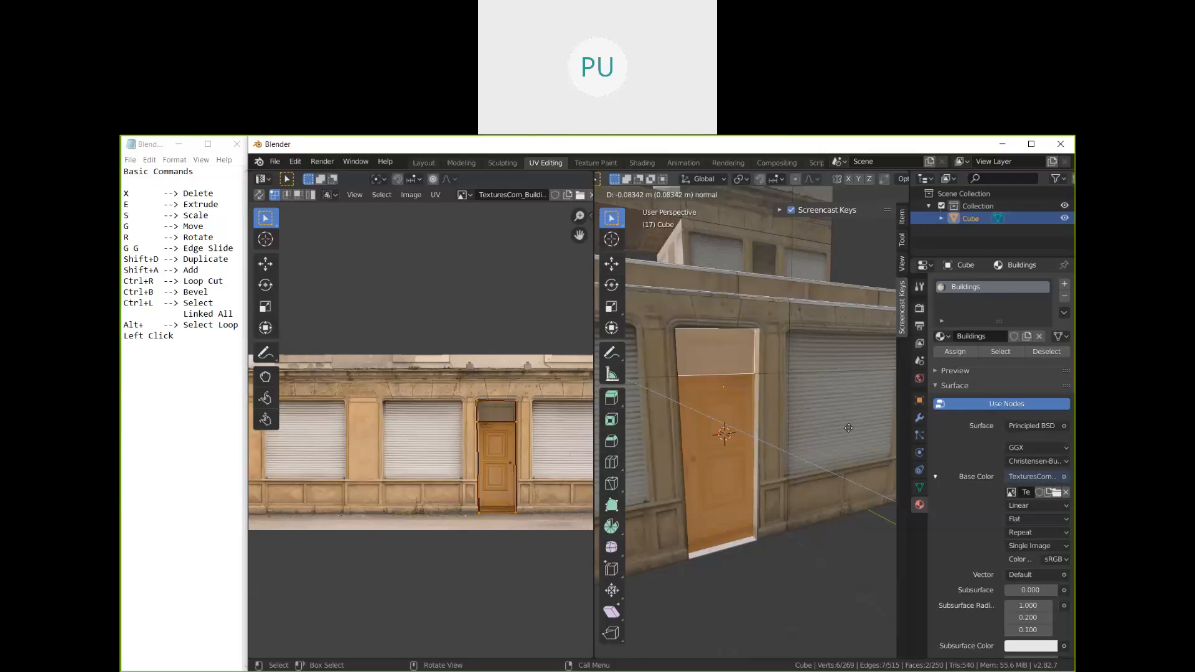
pyautogui.click(848, 428)
pyautogui.moveTo(848, 428); pyautogui.dragTo(781, 524, button='middle')
pyautogui.scroll(1, 815, 483)
pyautogui.press('Tab')
pyautogui.scroll(-1, 778, 498)
pyautogui.click(766, 486)
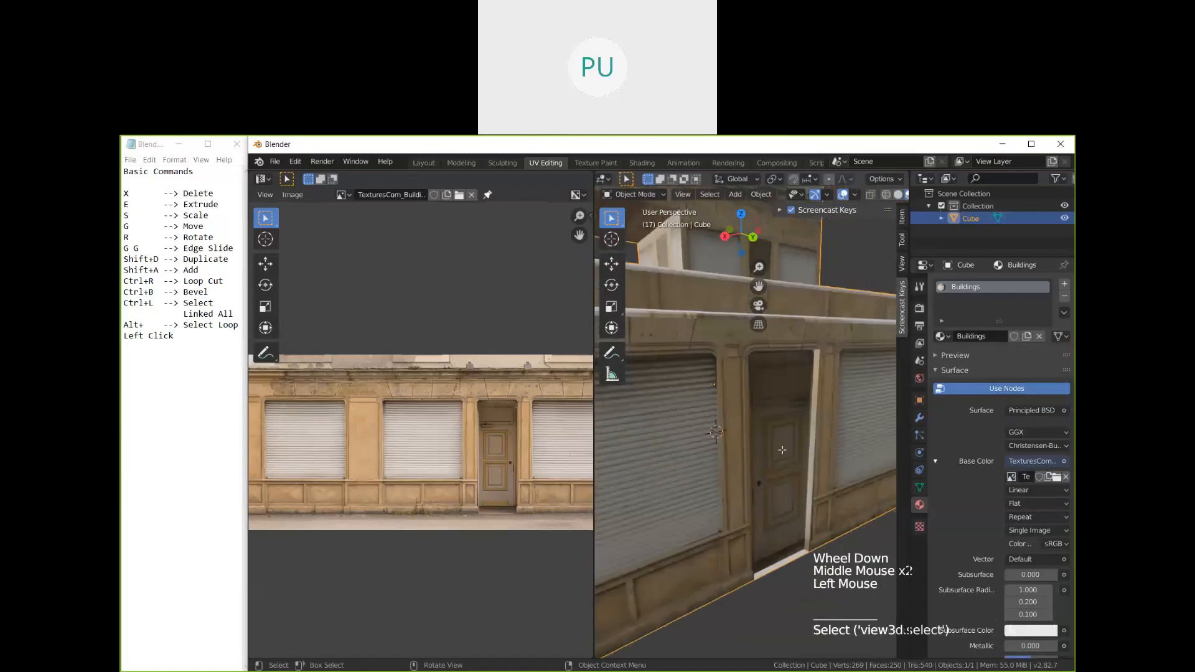
# Step: Push the two door faces about 0.039 m further inward along the global Y axis
pyautogui.press('Tab')
pyautogui.moveTo(784, 454); pyautogui.dragTo(786, 473, button='middle')
pyautogui.press('g')
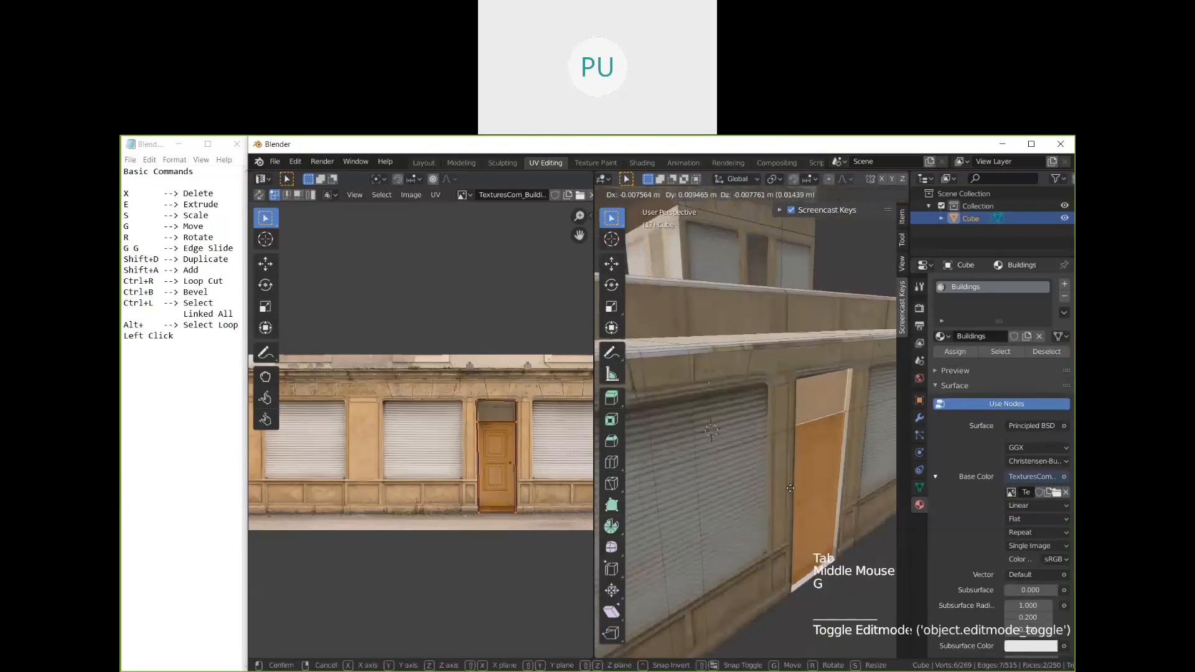
pyautogui.press('y')
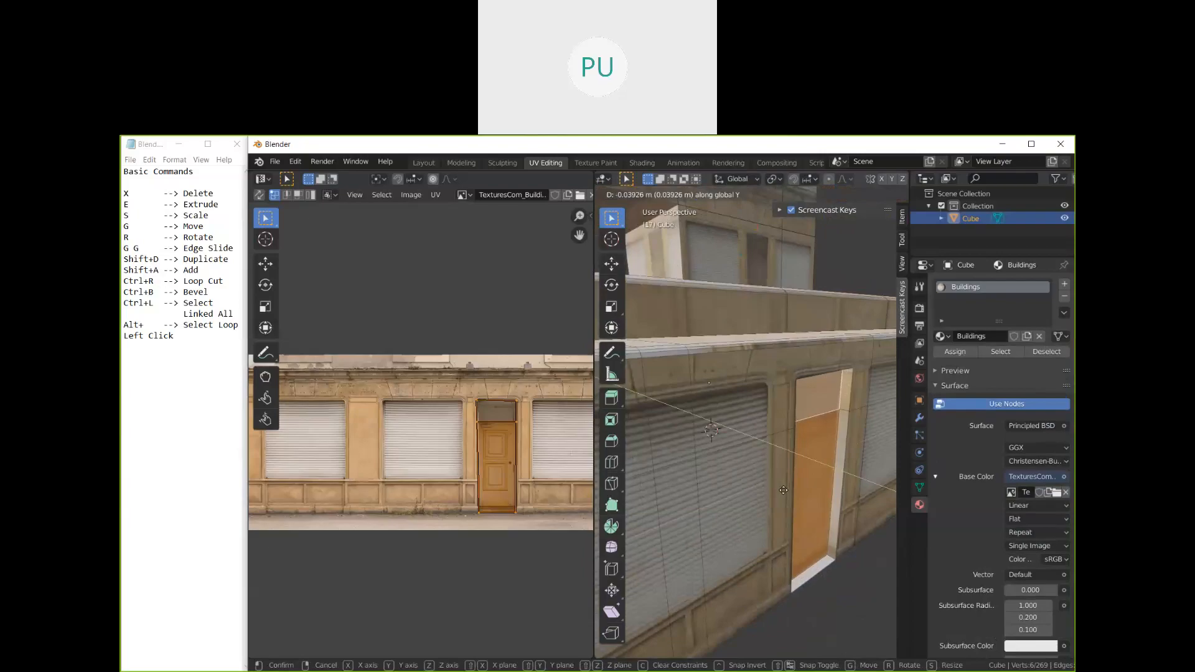
pyautogui.click(783, 489)
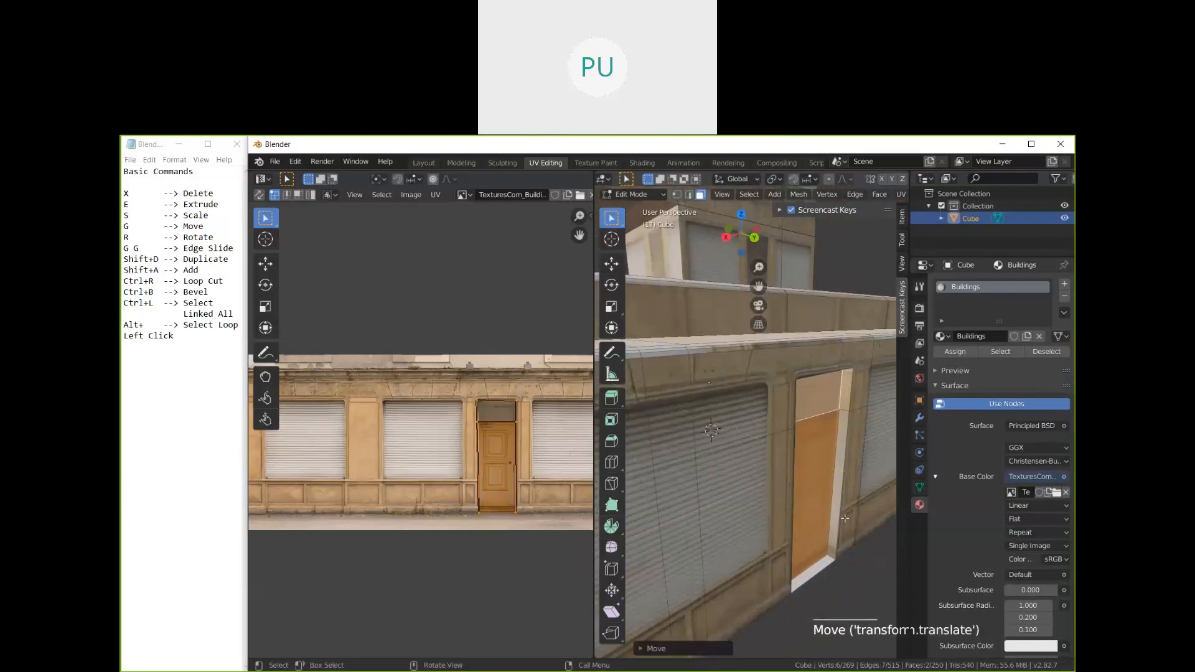
# Step: Try to select the door recess's side and threshold faces, including with a face loop selection
pyautogui.press('shift')
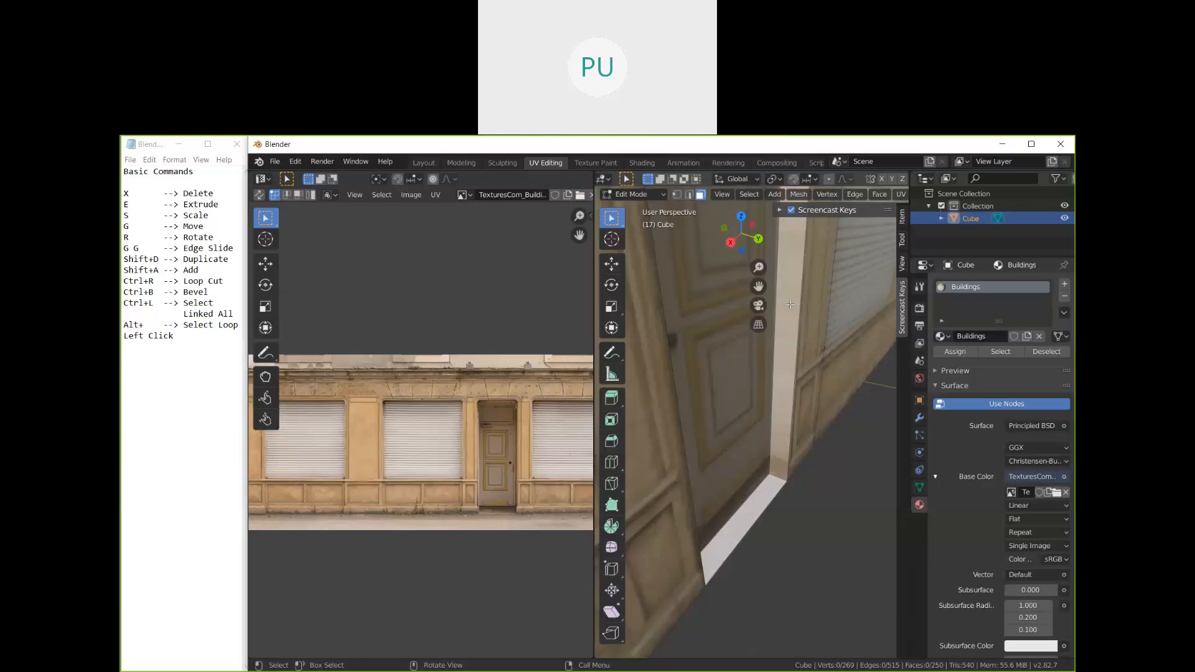
pyautogui.moveTo(773, 384); pyautogui.dragTo(770, 390, button='middle')
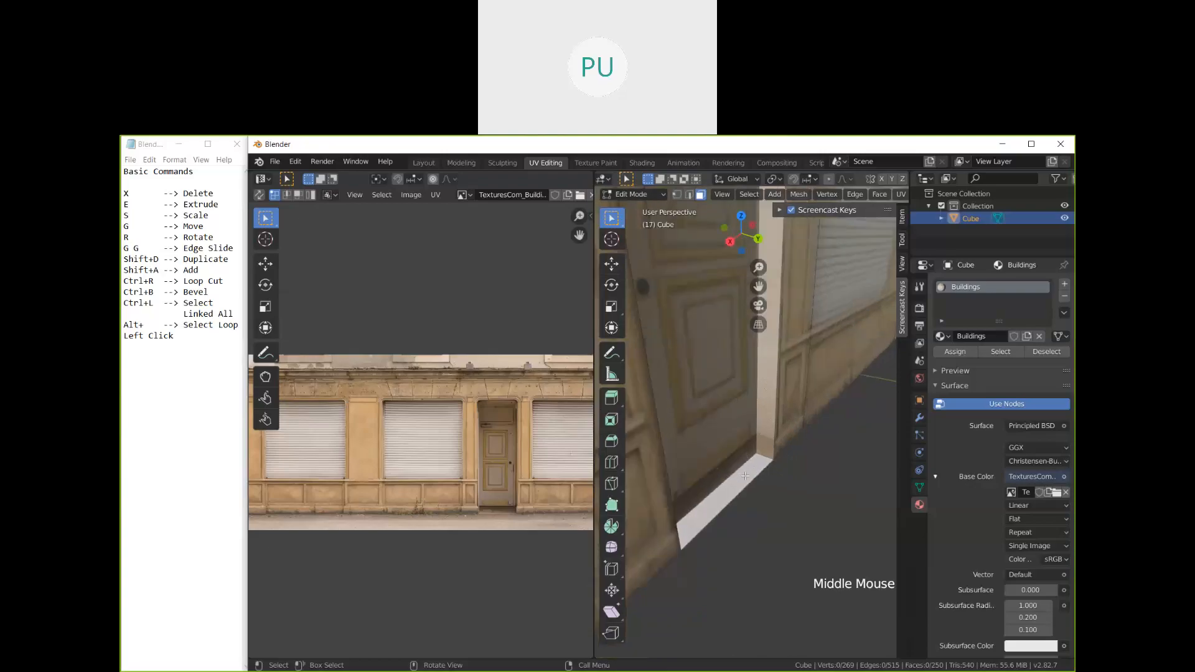
pyautogui.click(769, 446)
pyautogui.keyDown('shift'); pyautogui.click(757, 462); pyautogui.keyUp('shift')
pyautogui.moveTo(767, 453); pyautogui.dragTo(817, 476, button='middle')
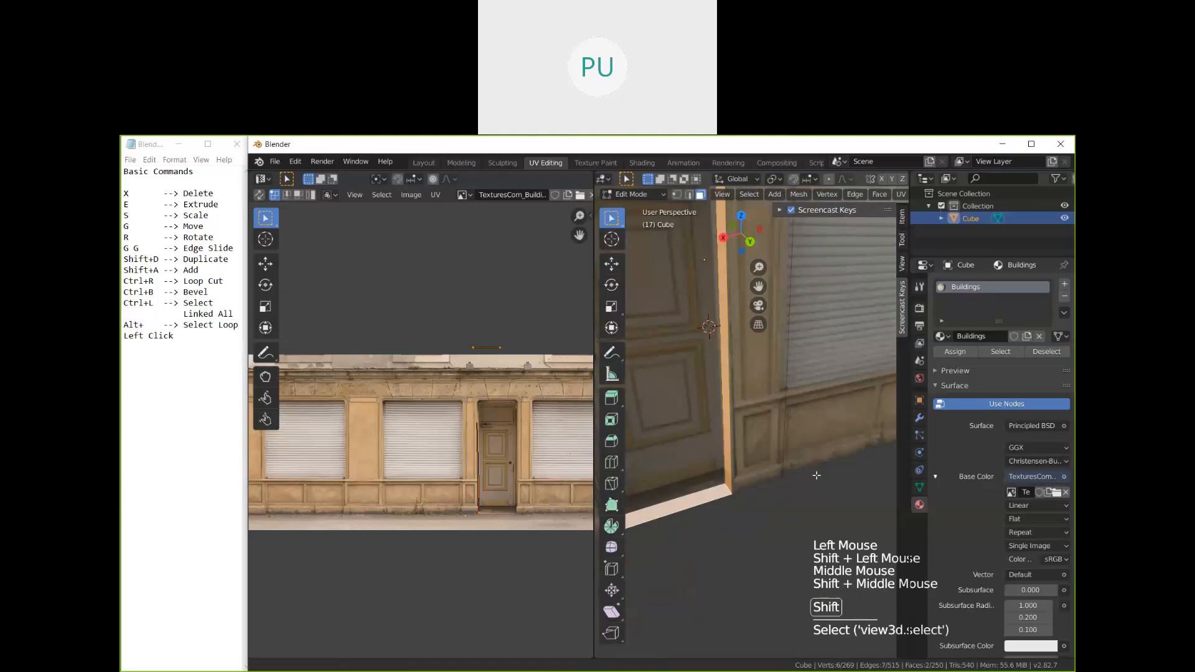
pyautogui.scroll(-2, 781, 485)
pyautogui.keyDown('shift'); pyautogui.moveTo(774, 504); pyautogui.dragTo(807, 533, button='middle'); pyautogui.keyUp('shift')
pyautogui.scroll(2, 808, 533)
pyautogui.click(808, 533)
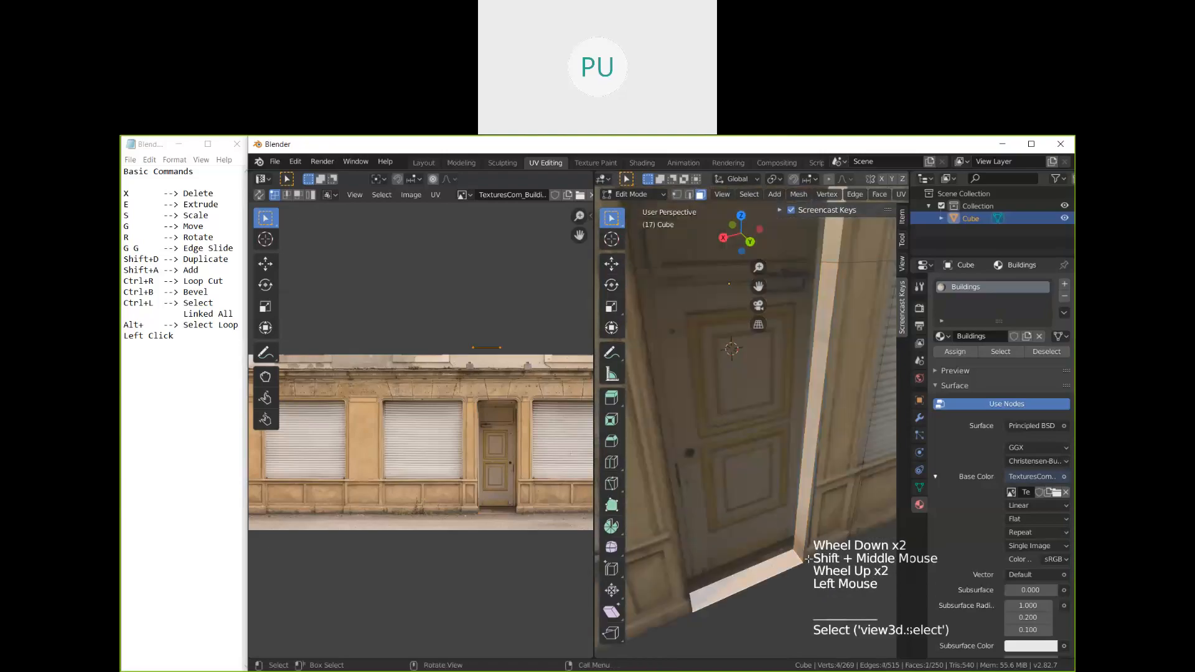
pyautogui.keyDown('alt'); pyautogui.click(799, 523); pyautogui.keyUp('alt')
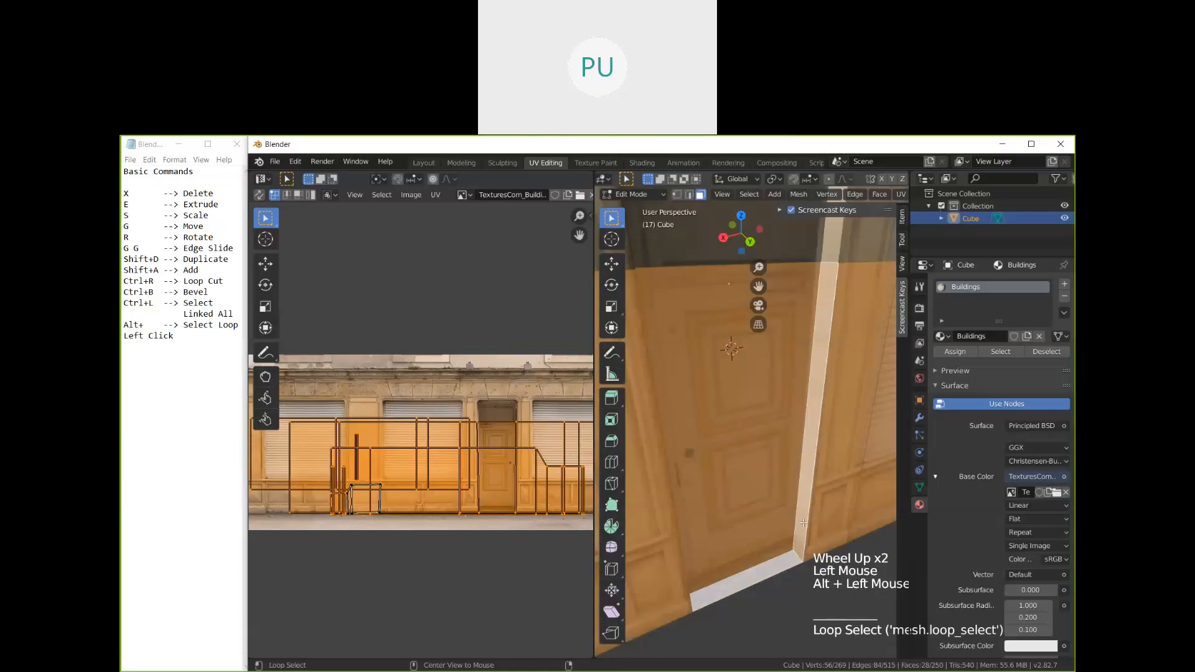
# Step: Select one tall side face of the door recess, its threshold face and the face above the door
pyautogui.click(796, 546)
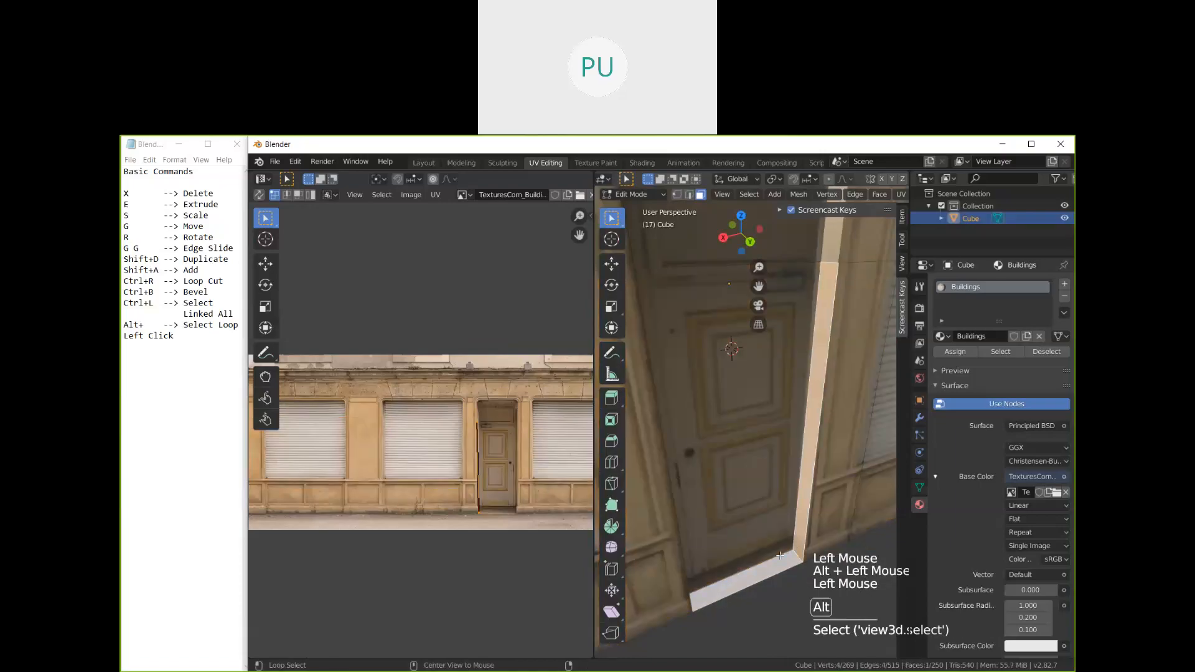
pyautogui.keyDown('shift'); pyautogui.click(780, 556); pyautogui.keyUp('shift')
pyautogui.moveTo(780, 556); pyautogui.dragTo(746, 473, button='middle')
pyautogui.keyDown('shift'); pyautogui.moveTo(747, 473); pyautogui.dragTo(735, 423, button='middle'); pyautogui.keyUp('shift')
pyautogui.keyDown('shift'); pyautogui.moveTo(735, 423); pyautogui.dragTo(772, 448, button='middle'); pyautogui.keyUp('shift')
pyautogui.moveTo(772, 448); pyautogui.dragTo(749, 366, button='middle')
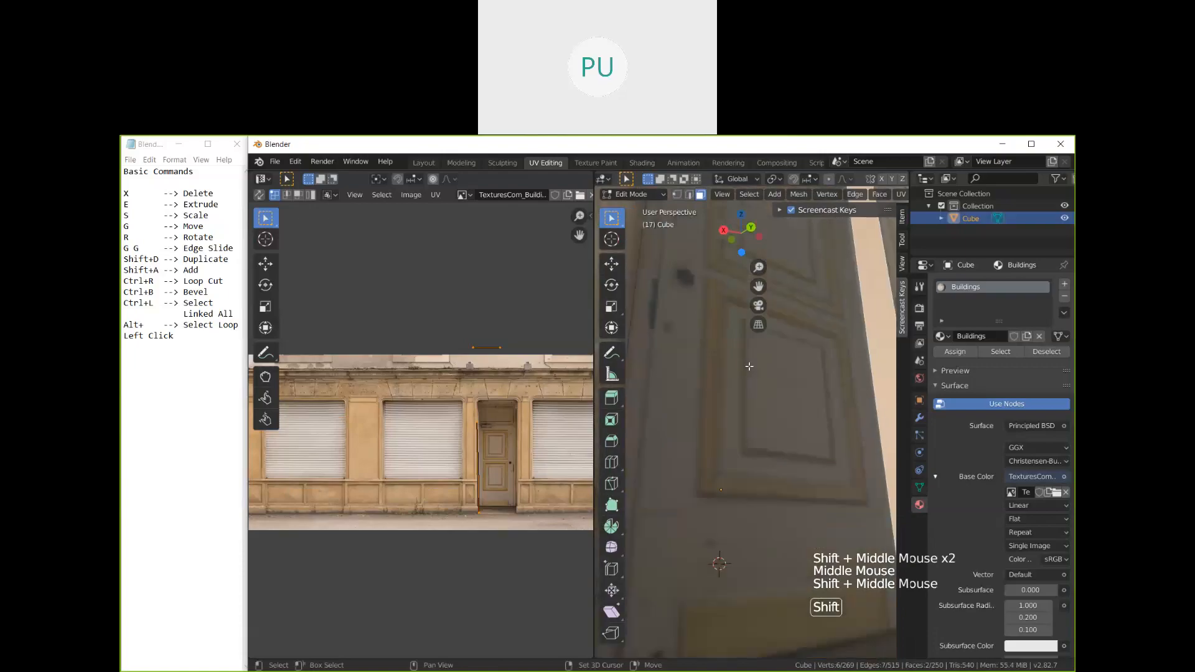
pyautogui.scroll(-2, 749, 366)
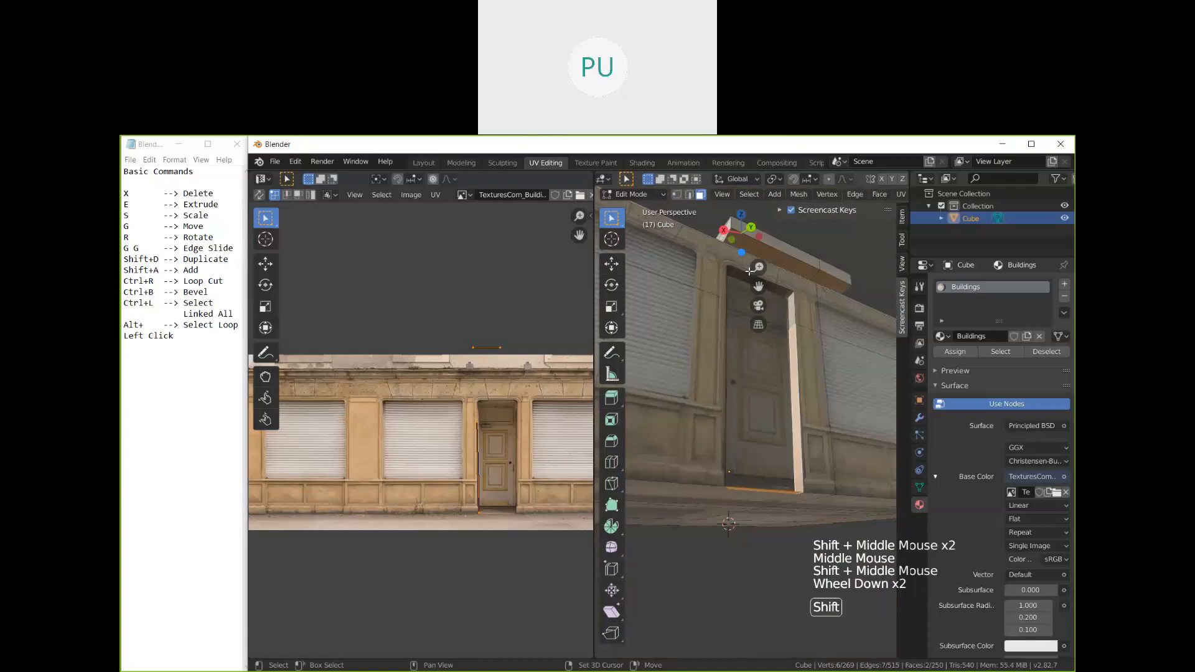
pyautogui.keyDown('shift'); pyautogui.click(749, 272); pyautogui.keyUp('shift')
# Step: Add the lower and upper faces of the door recess's opposite side to the selection
pyautogui.moveTo(749, 280); pyautogui.dragTo(703, 311, button='middle')
pyautogui.keyDown('shift'); pyautogui.moveTo(703, 311); pyautogui.dragTo(734, 361, button='middle'); pyautogui.keyUp('shift')
pyautogui.moveTo(747, 367); pyautogui.dragTo(698, 368, button='middle')
pyautogui.keyDown('shift'); pyautogui.moveTo(697, 368); pyautogui.dragTo(716, 374, button='middle'); pyautogui.keyUp('shift')
pyautogui.keyDown('shift'); pyautogui.click(705, 377); pyautogui.keyUp('shift')
pyautogui.keyDown('shift'); pyautogui.click(708, 360); pyautogui.keyUp('shift')
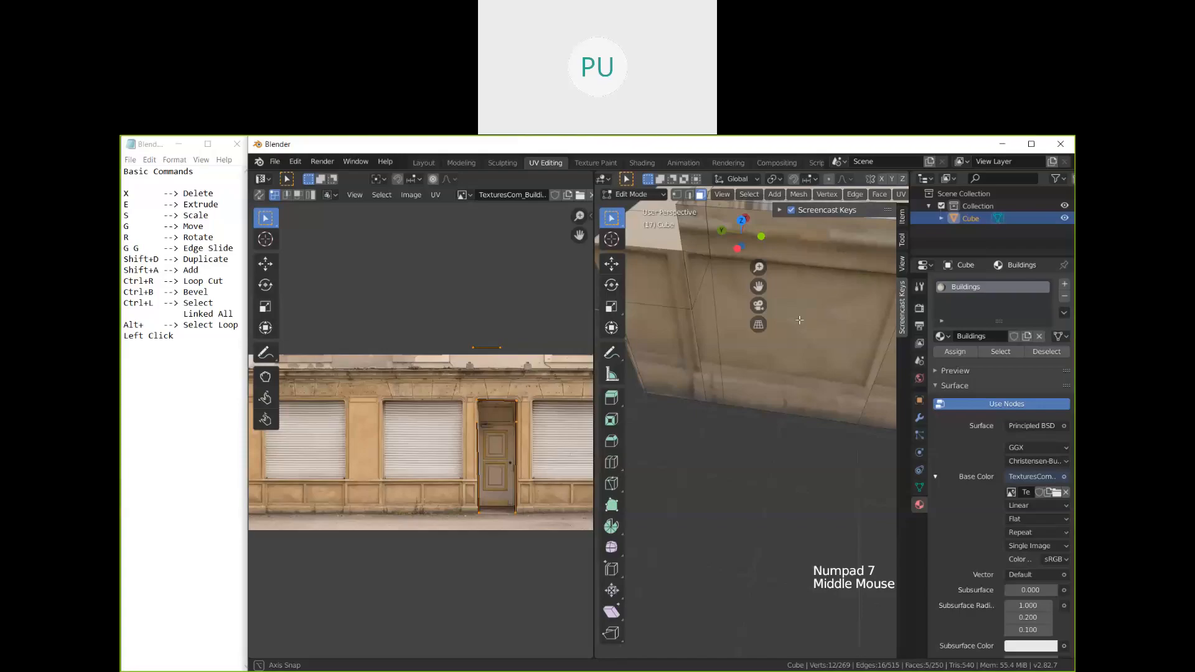
# Step: Project the selected door recess faces' UVs from the top view
pyautogui.press('KP_7')
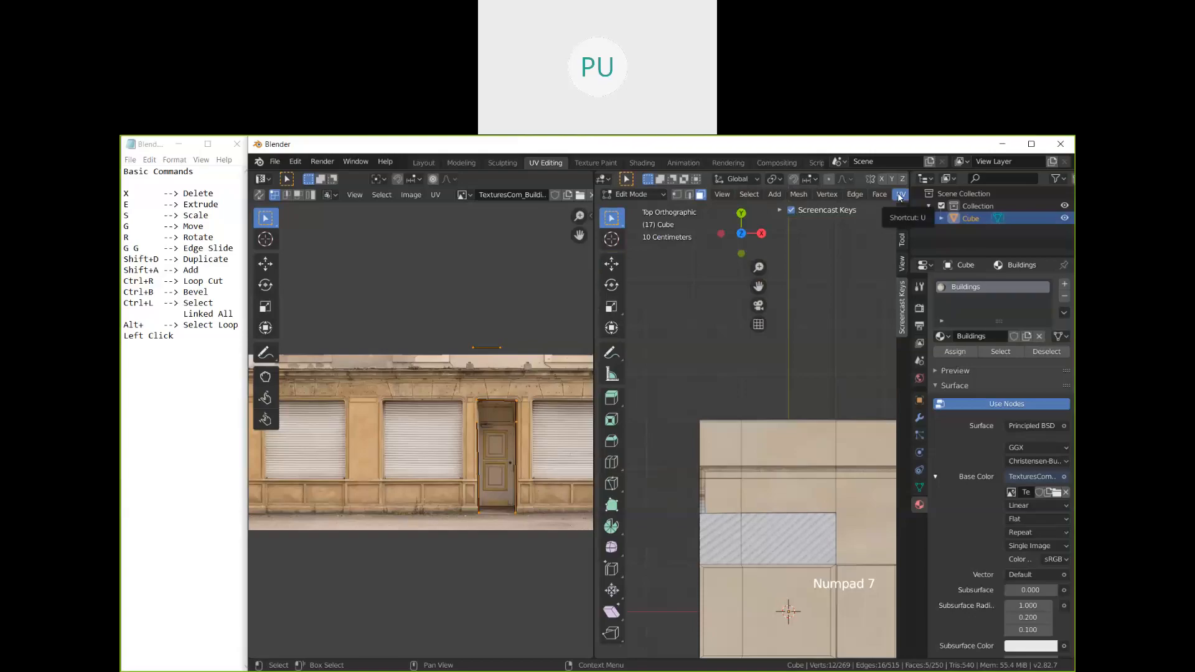
pyautogui.click(900, 194)
pyautogui.click(919, 321)
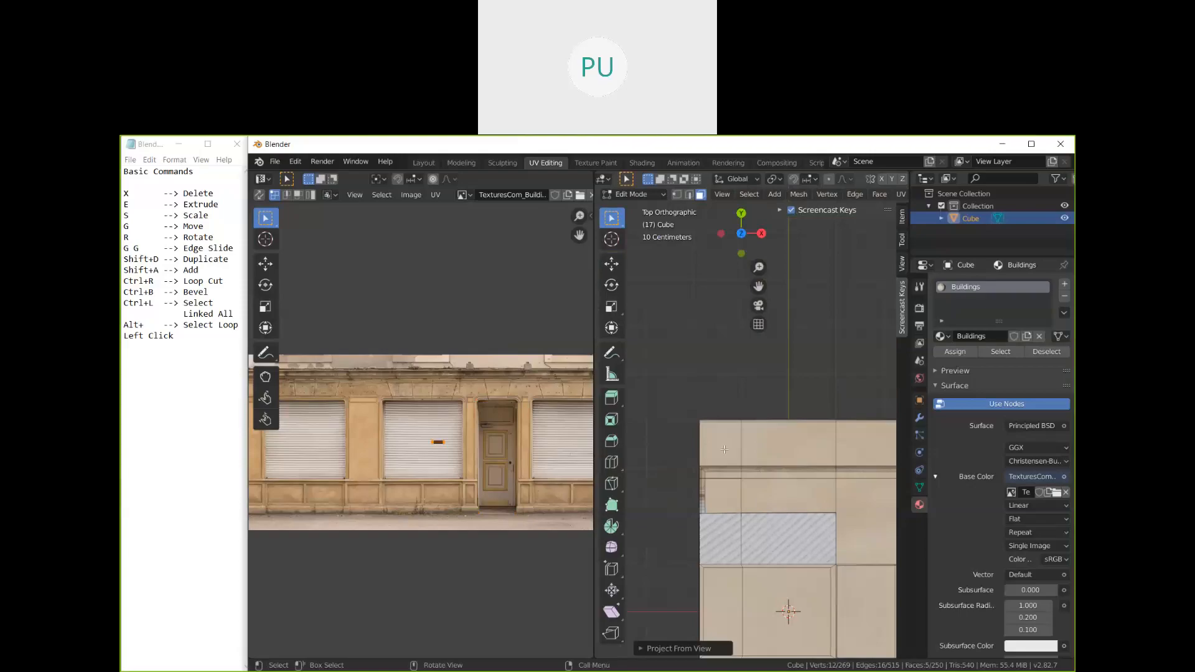
# Step: Move the door recess faces' UVs onto the facade pillar between the first two shutters, and check the doorway outside mesh editing
pyautogui.moveTo(724, 449); pyautogui.dragTo(746, 455, button='middle')
pyautogui.keyDown('shift'); pyautogui.moveTo(747, 456); pyautogui.dragTo(762, 461, button='middle'); pyautogui.keyUp('shift')
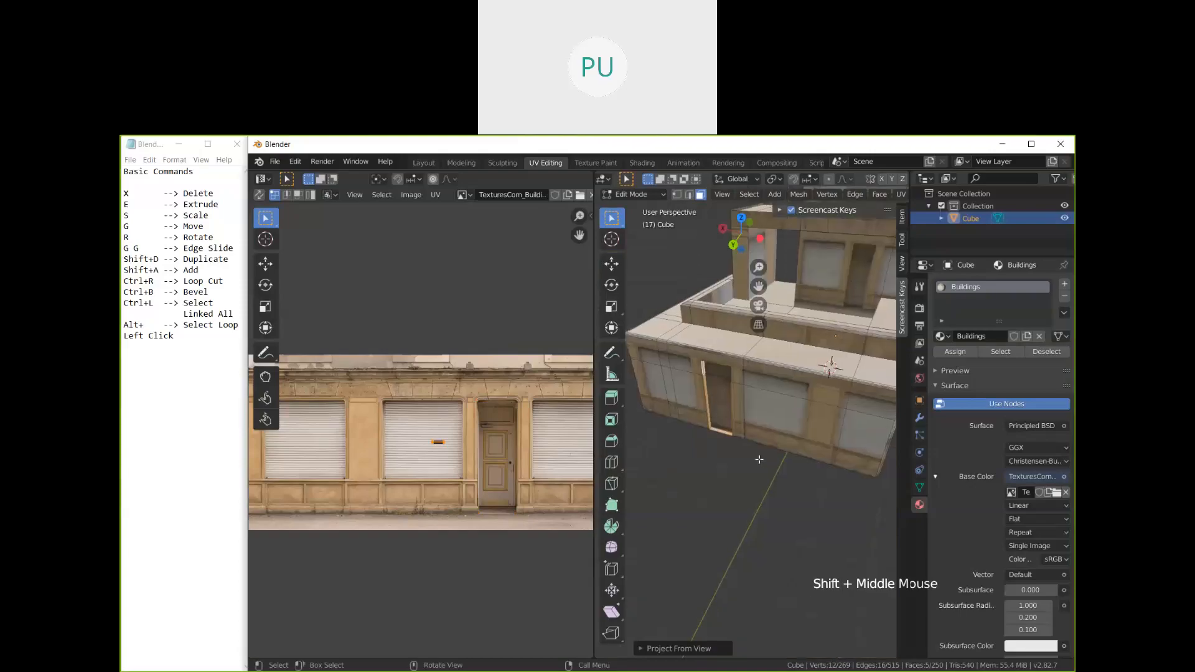
pyautogui.press('g')
pyautogui.press('Tab')
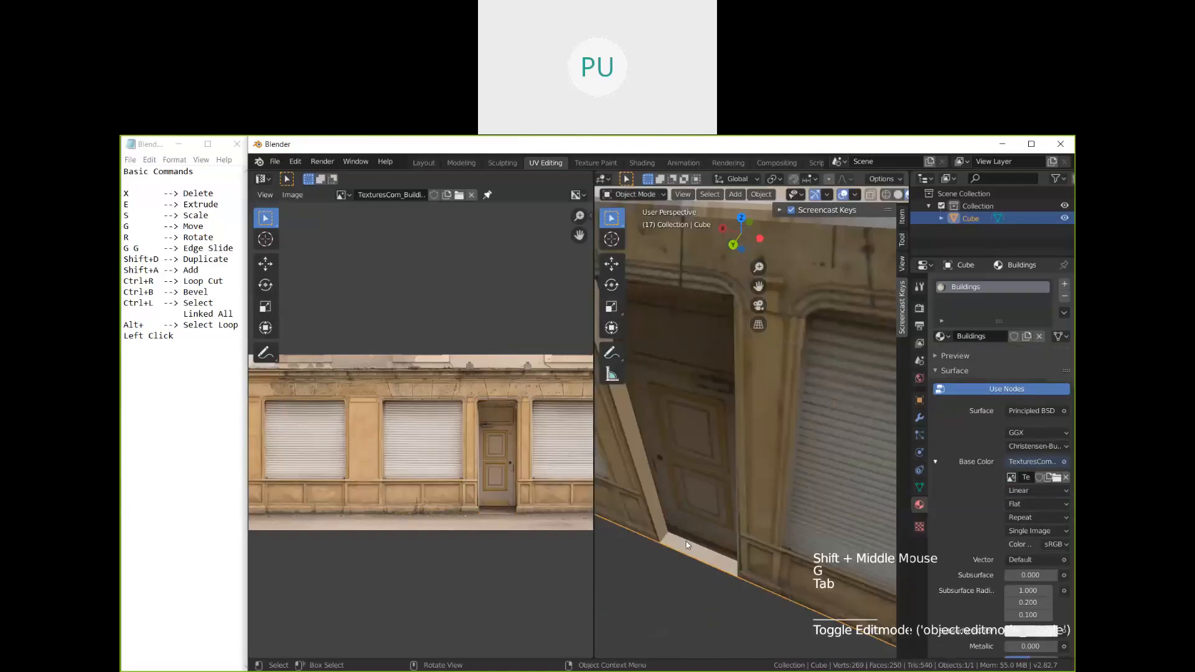
pyautogui.moveTo(686, 540); pyautogui.dragTo(722, 529, button='middle')
pyautogui.scroll(1, 722, 529)
pyautogui.keyDown('shift'); pyautogui.moveTo(722, 529); pyautogui.dragTo(747, 517, button='middle'); pyautogui.keyUp('shift')
pyautogui.moveTo(747, 517); pyautogui.dragTo(732, 491, button='middle')
pyautogui.press('Tab')
pyautogui.press('Tab')
# Step: Deselect the building and examine its parapets and the upper room's door wall
pyautogui.click(785, 471)
pyautogui.scroll(-6, 772, 433)
pyautogui.scroll(5, 748, 441)
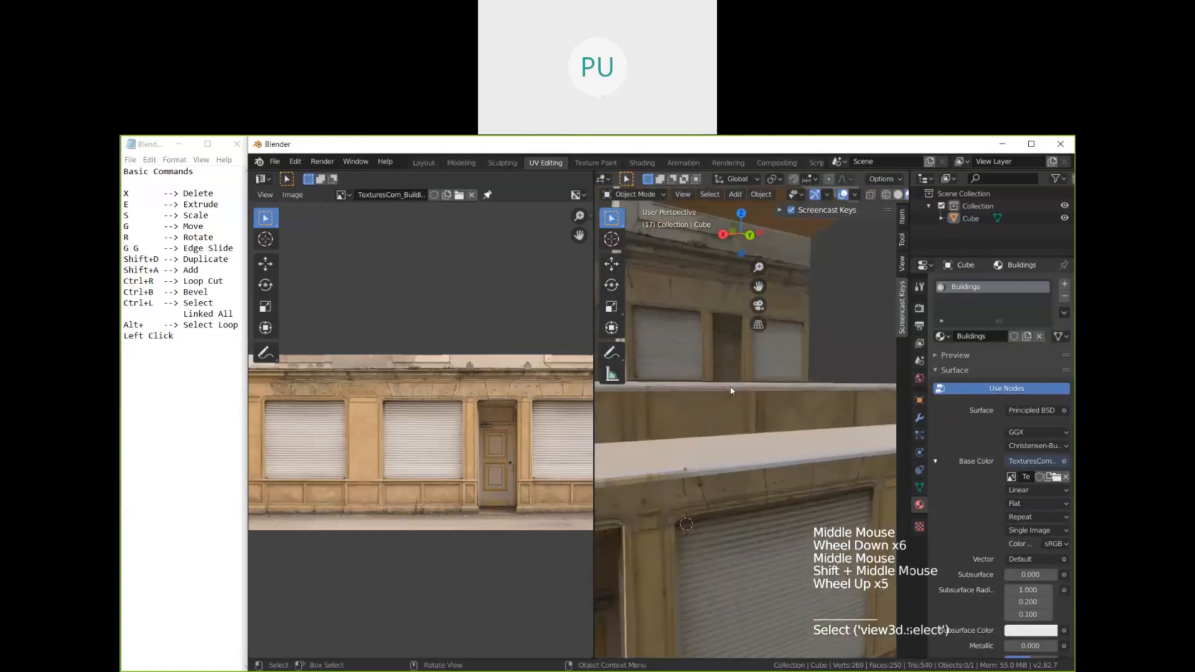
pyautogui.scroll(1, 731, 390)
pyautogui.keyDown('shift'); pyautogui.moveTo(731, 391); pyautogui.dragTo(710, 429, button='middle'); pyautogui.keyUp('shift')
pyautogui.scroll(-5, 689, 350)
pyautogui.keyDown('shift'); pyautogui.moveTo(709, 430); pyautogui.dragTo(723, 523, button='middle'); pyautogui.keyUp('shift')
pyautogui.scroll(3, 696, 440)
pyautogui.scroll(3, 697, 440)
pyautogui.scroll(3, 716, 490)
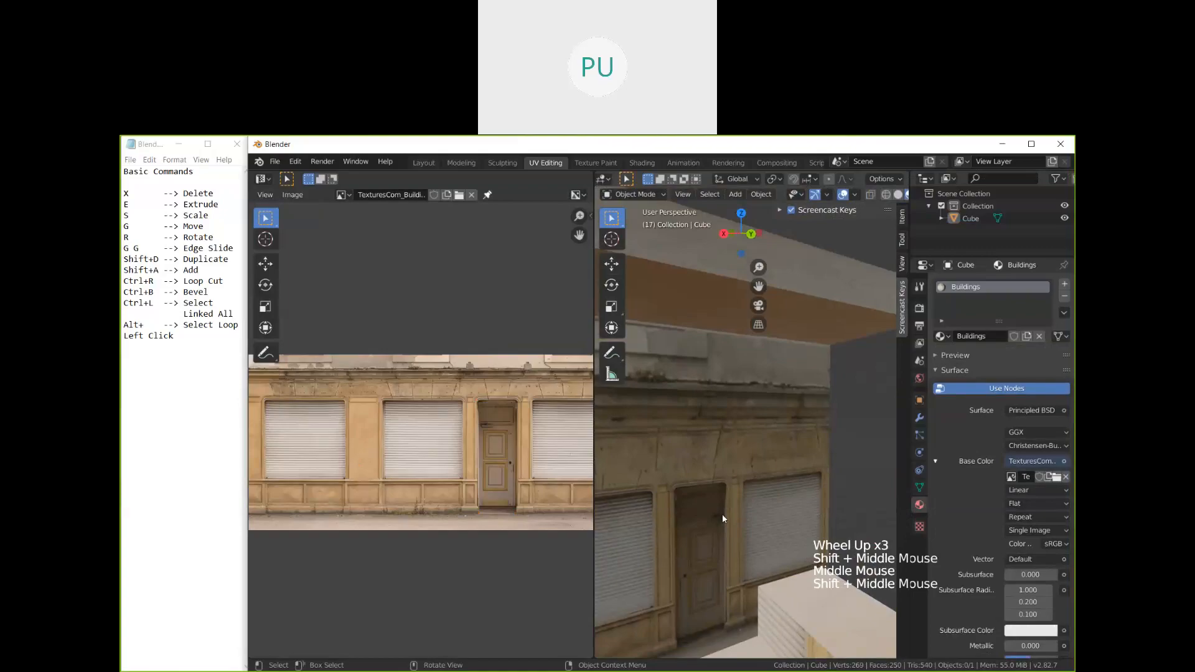
# Step: Knife-cut the door's outline into the upper room's wall mesh, following the door in the facade texture
pyautogui.click(722, 514)
pyautogui.press('Tab')
pyautogui.click(611, 483)
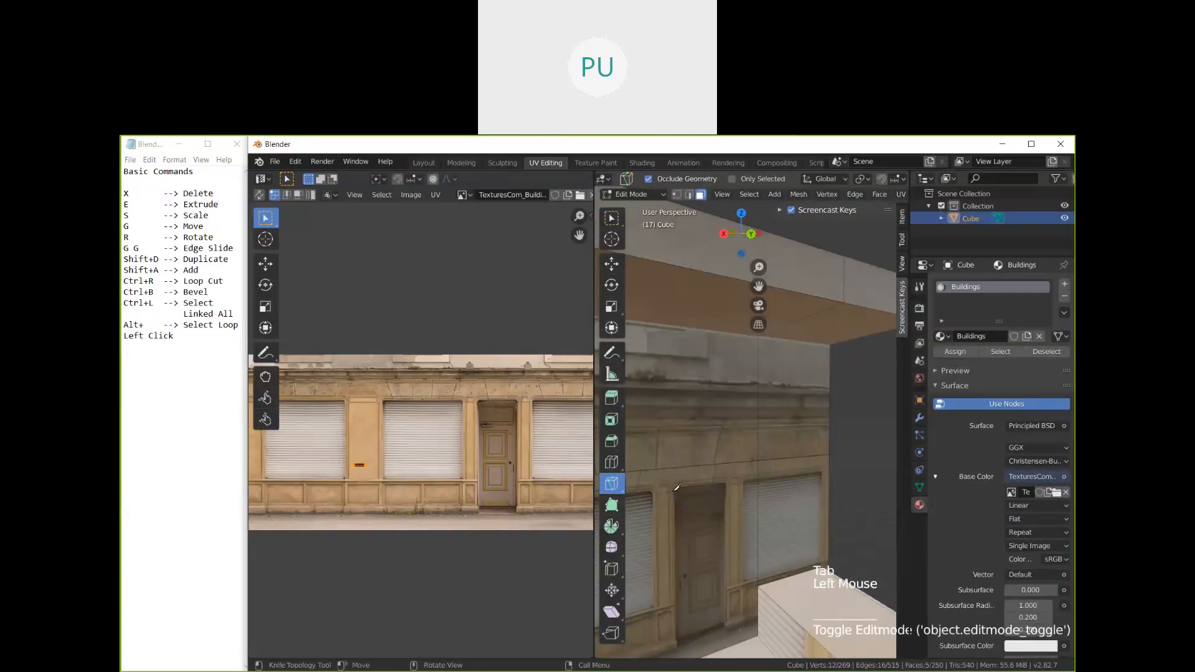
pyautogui.click(675, 490)
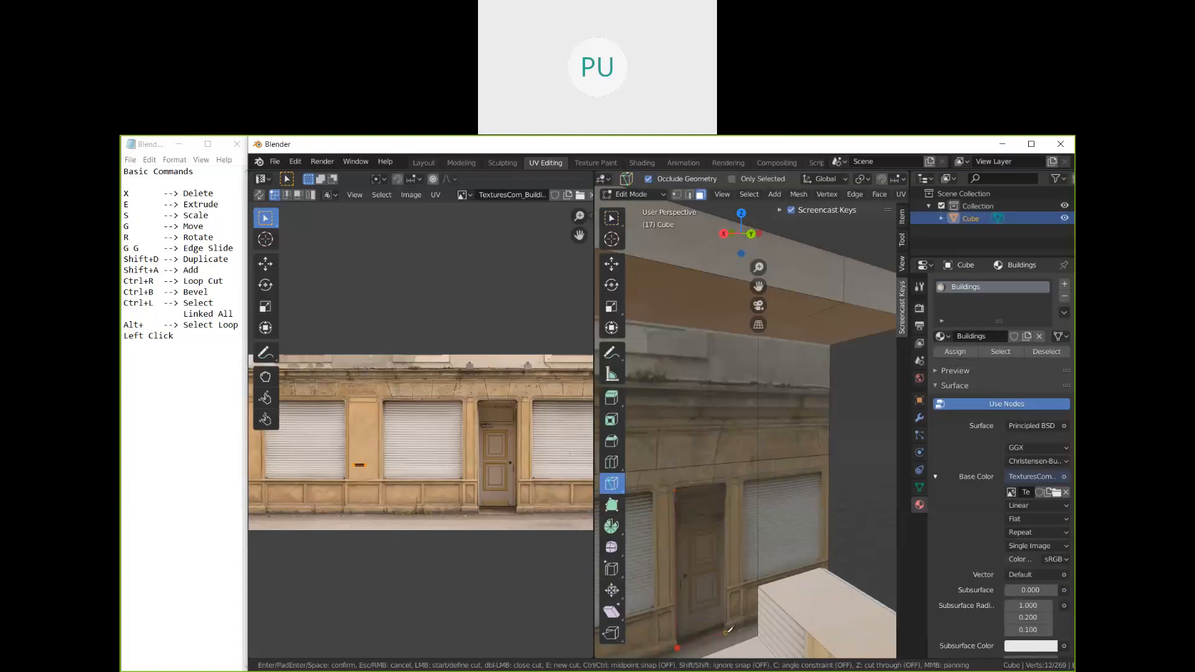
pyautogui.click(727, 485)
pyautogui.press('Return')
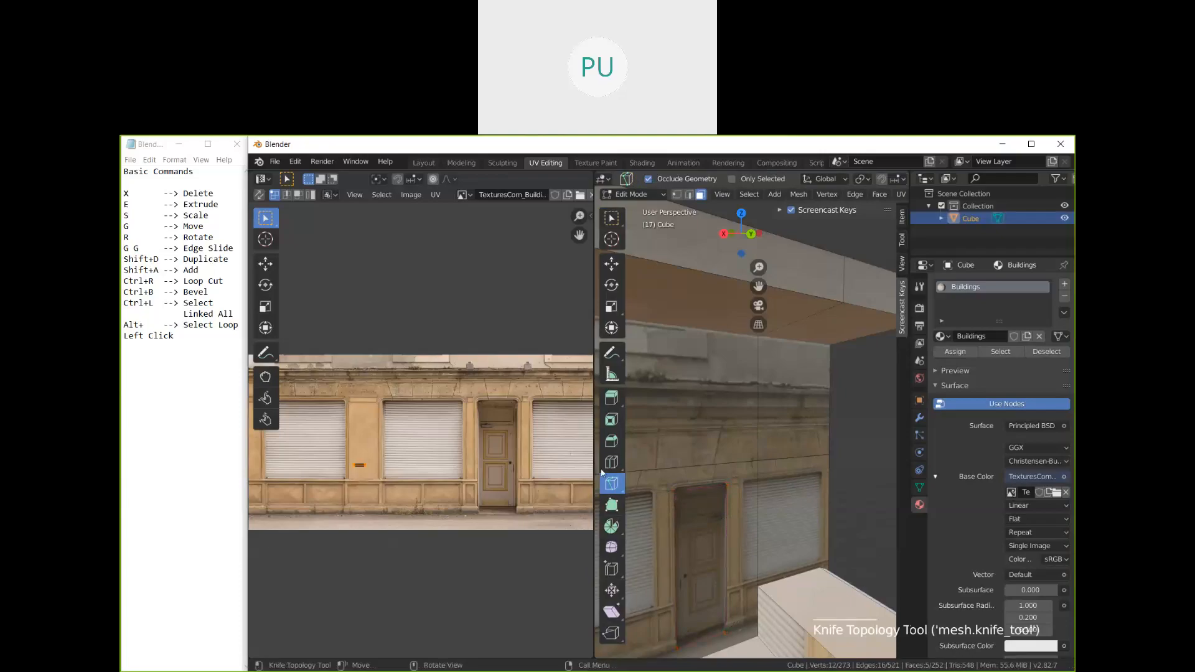
# Step: Extrude the upper room's newly cut door face and move it about 0.07 m inward along the Y axis
pyautogui.click(610, 218)
pyautogui.click(700, 560)
pyautogui.moveTo(700, 560); pyautogui.dragTo(863, 501, button='middle')
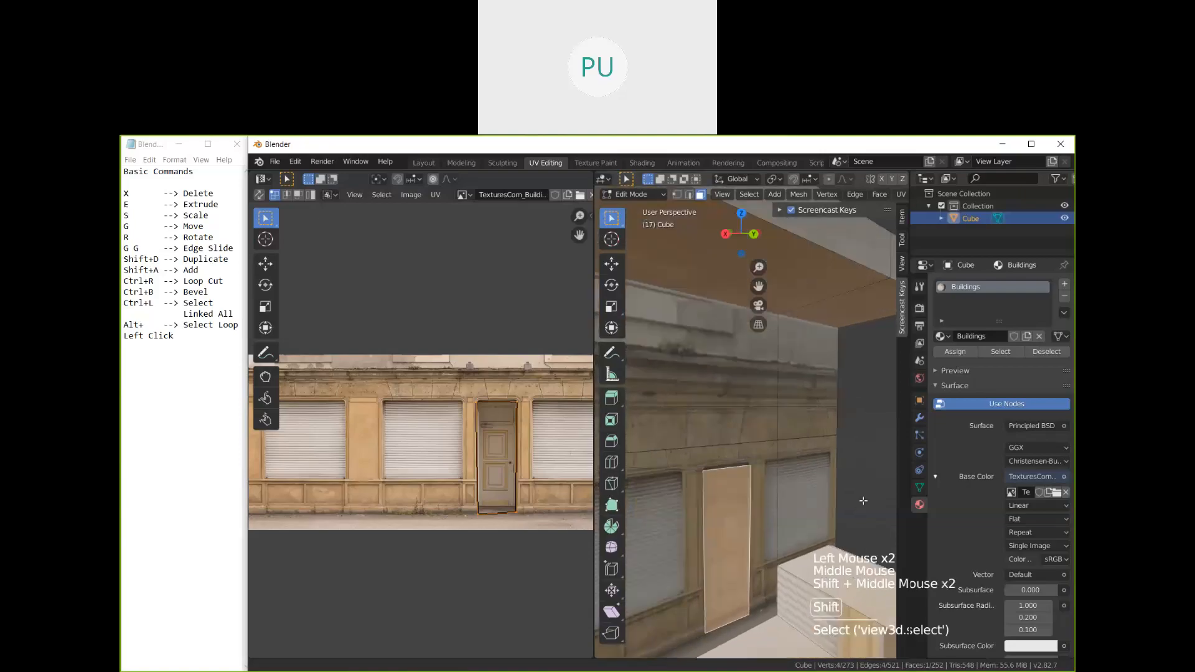
pyautogui.scroll(-1, 863, 501)
pyautogui.press('e')
pyautogui.press('g')
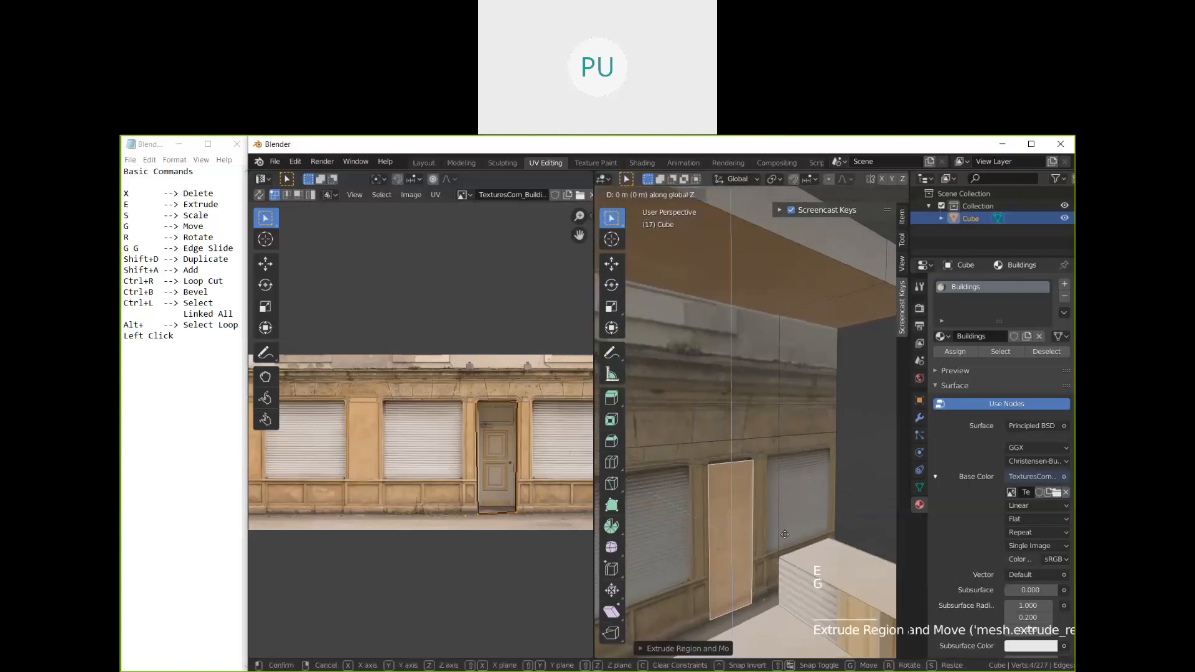
pyautogui.press('y')
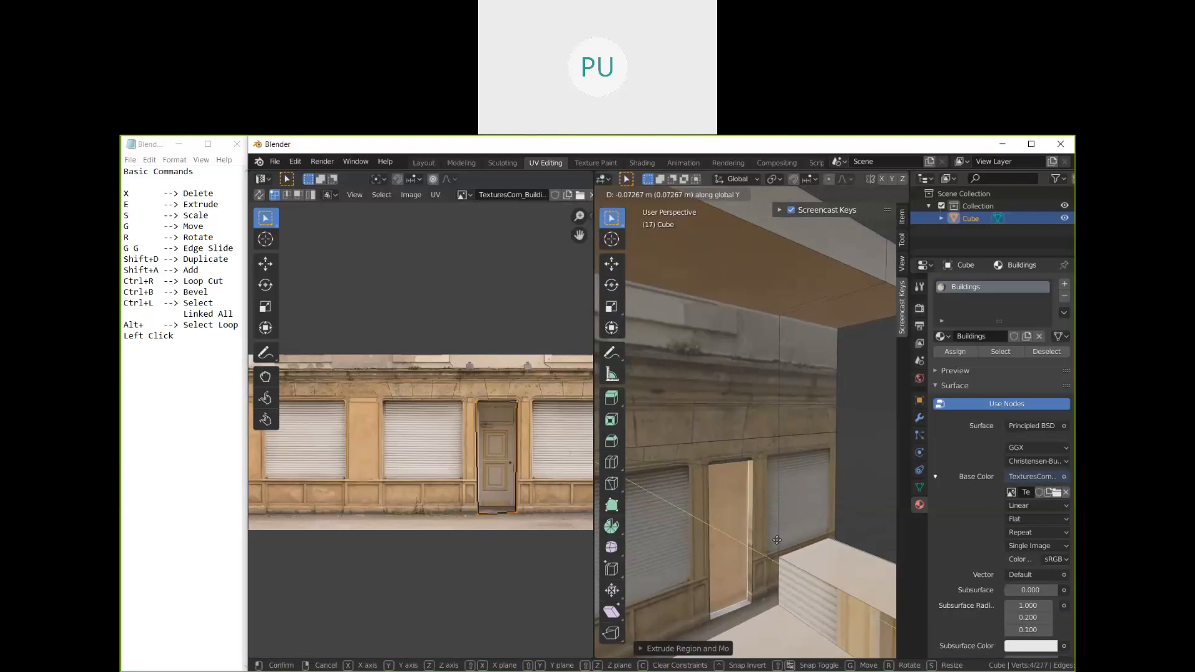
pyautogui.click(776, 540)
pyautogui.click(777, 539)
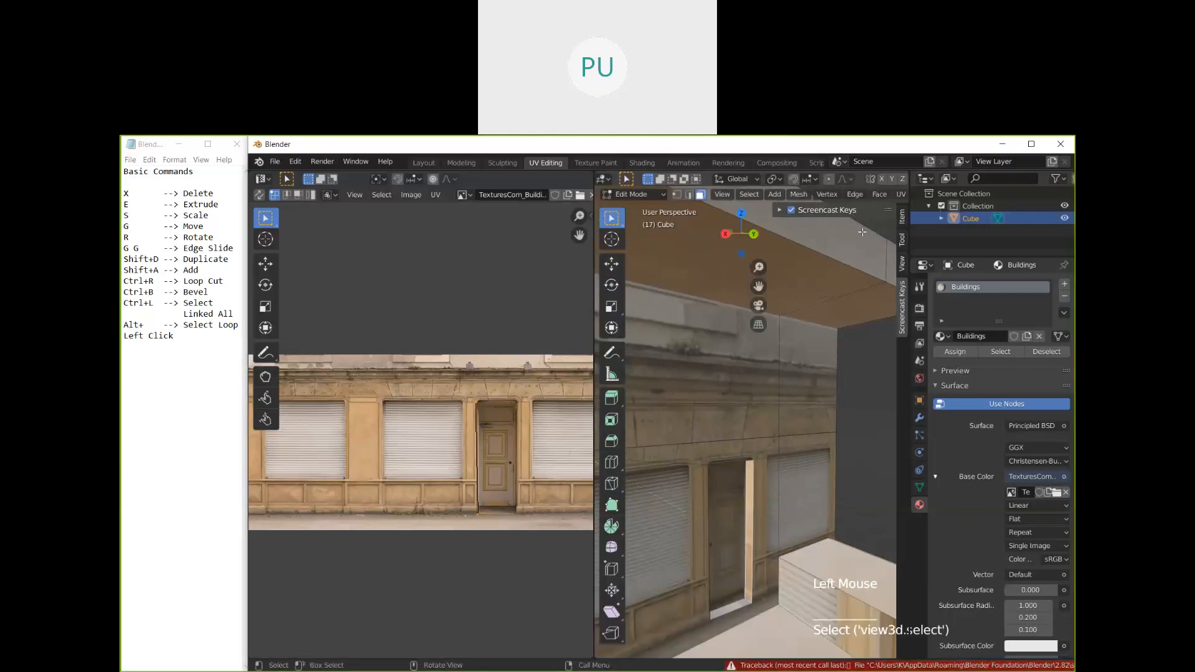
# Step: Select the four inner faces around the upper room's door recess: threshold, both sides and top
pyautogui.click(791, 209)
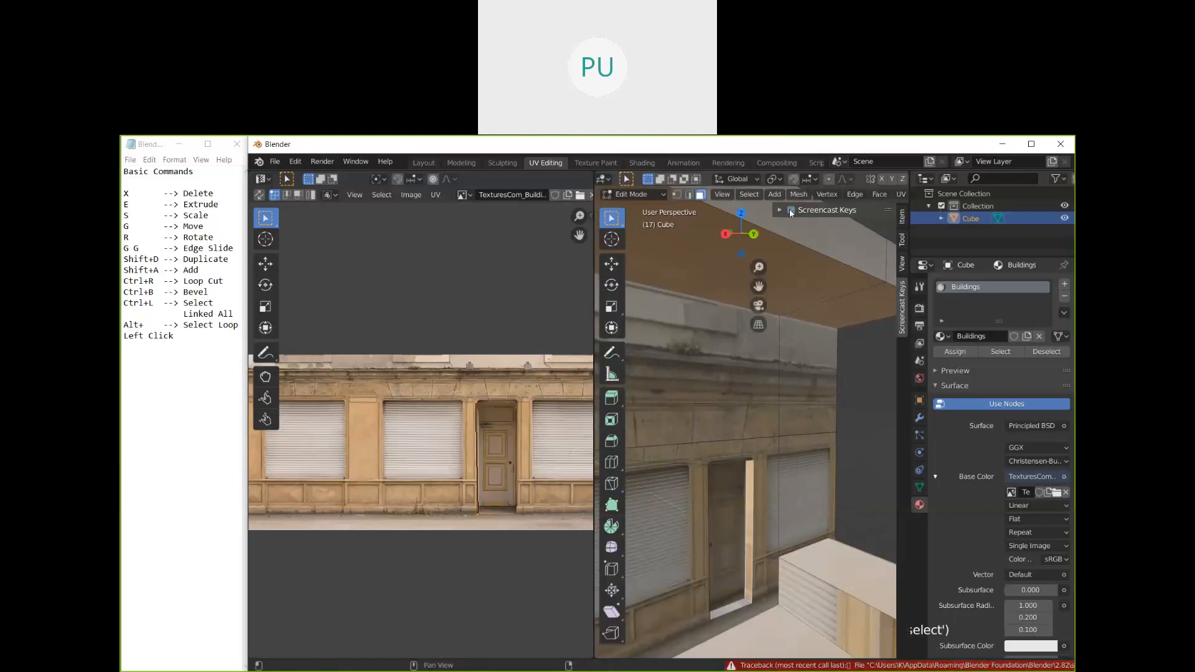
pyautogui.click(737, 614)
pyautogui.click(747, 605)
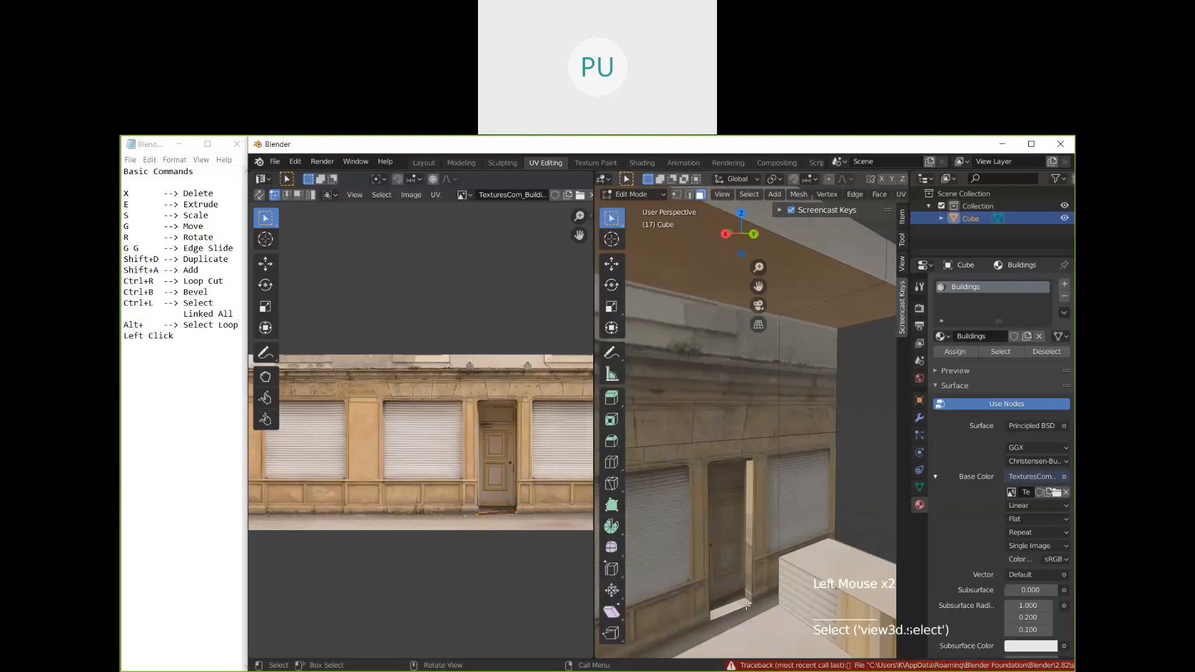
pyautogui.keyDown('shift'); pyautogui.click(750, 595); pyautogui.keyUp('shift')
pyautogui.moveTo(750, 595); pyautogui.dragTo(697, 585, button='middle')
pyautogui.keyDown('shift'); pyautogui.moveTo(809, 522); pyautogui.dragTo(735, 498, button='middle'); pyautogui.keyUp('shift')
pyautogui.keyDown('shift'); pyautogui.moveTo(859, 473); pyautogui.dragTo(784, 448, button='middle'); pyautogui.keyUp('shift')
pyautogui.keyDown('shift'); pyautogui.moveTo(883, 427); pyautogui.dragTo(797, 551, button='middle'); pyautogui.keyUp('shift')
pyautogui.keyDown('shift'); pyautogui.click(798, 516); pyautogui.keyUp('shift')
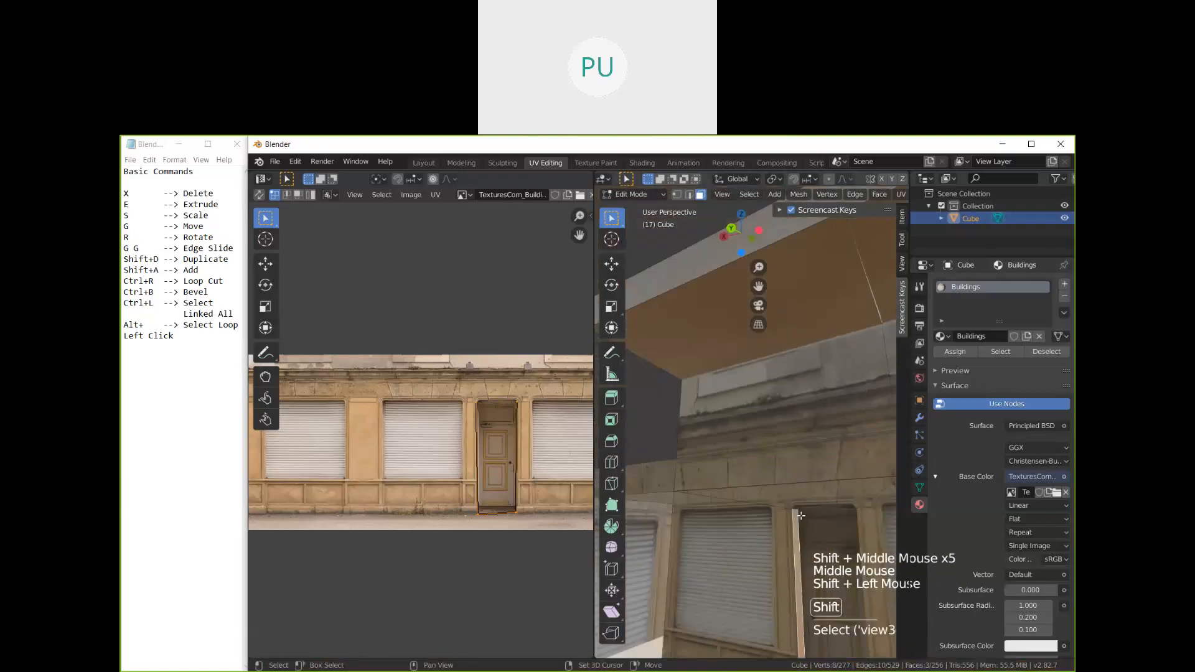
pyautogui.moveTo(813, 523); pyautogui.dragTo(818, 498, button='middle')
pyautogui.keyDown('shift'); pyautogui.moveTo(819, 498); pyautogui.dragTo(821, 479, button='middle'); pyautogui.keyUp('shift')
pyautogui.keyDown('shift'); pyautogui.moveTo(821, 479); pyautogui.dragTo(825, 467, button='middle'); pyautogui.keyUp('shift')
pyautogui.keyDown('shift'); pyautogui.click(825, 467); pyautogui.keyUp('shift')
# Step: Project the UVs of the upper room's selected door recess faces from a view looking down on the doorway
pyautogui.moveTo(825, 466); pyautogui.dragTo(728, 496, button='middle')
pyautogui.scroll(-2, 729, 496)
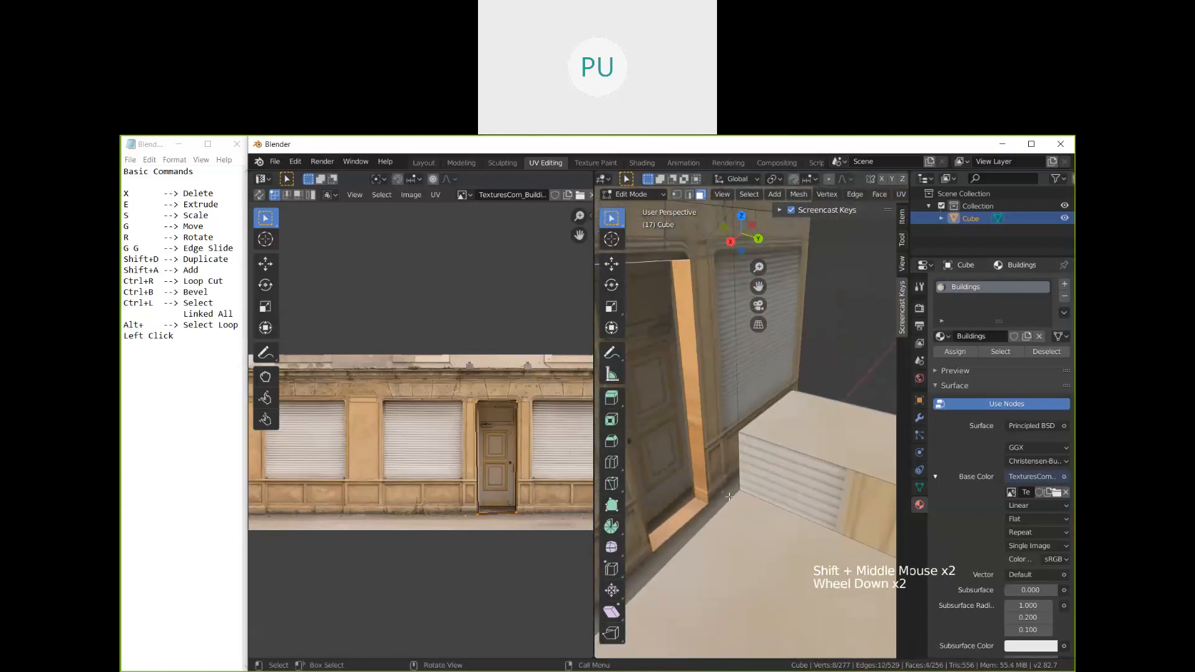
pyautogui.scroll(-1, 729, 496)
pyautogui.moveTo(729, 496); pyautogui.dragTo(781, 601, button='middle')
pyautogui.click(900, 194)
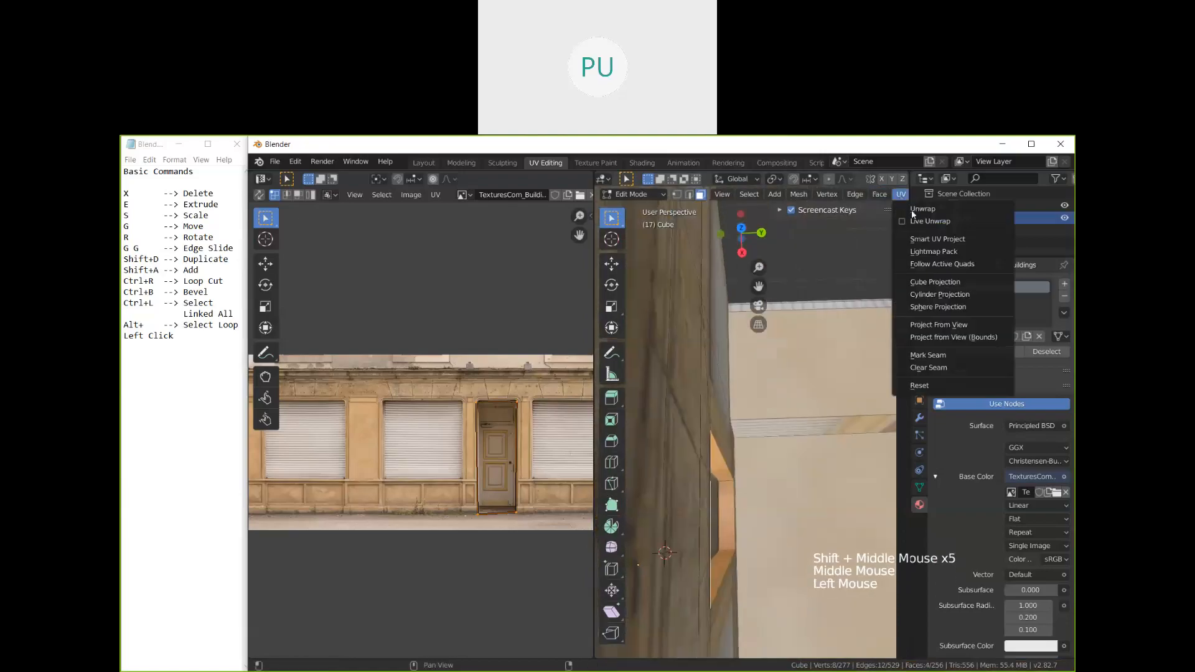
pyautogui.click(940, 325)
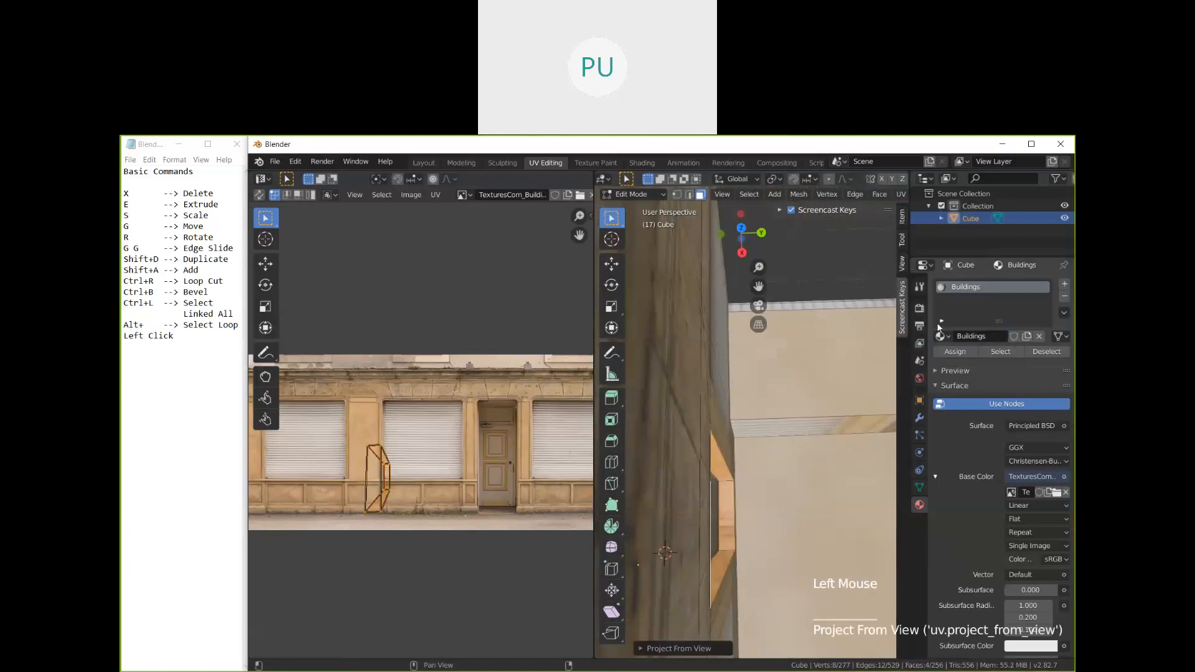
# Step: Move the upper door recess faces' UVs onto the facade pillar between the first two shutters, and leave mesh editing
pyautogui.press('g')
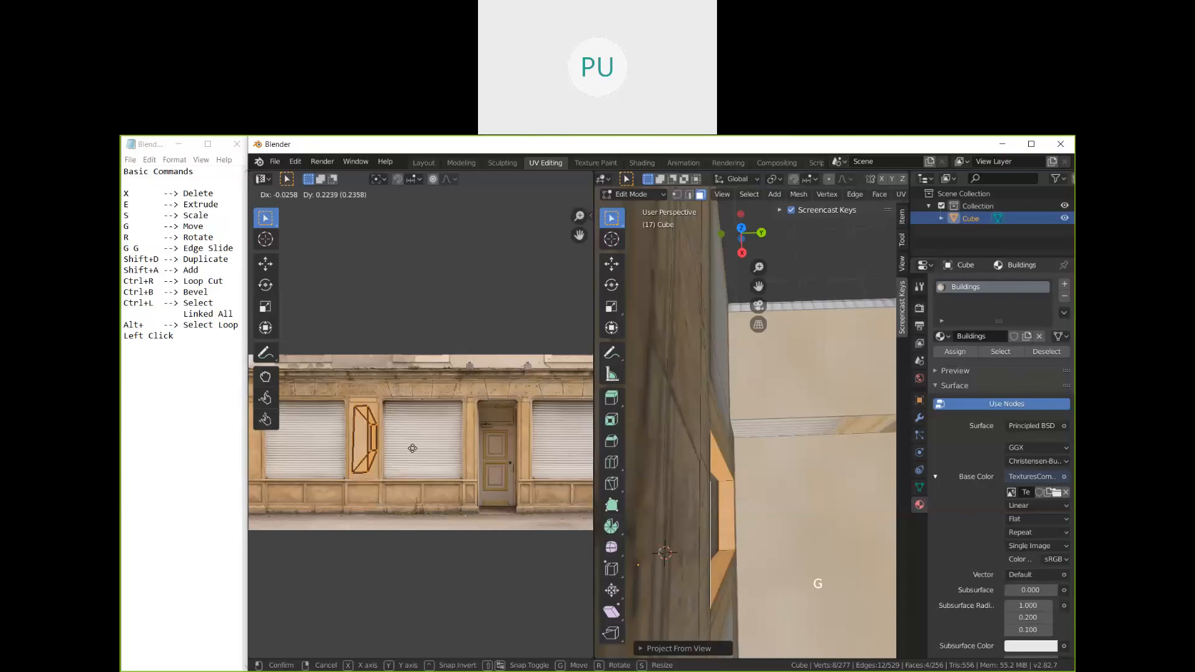
pyautogui.click(412, 454)
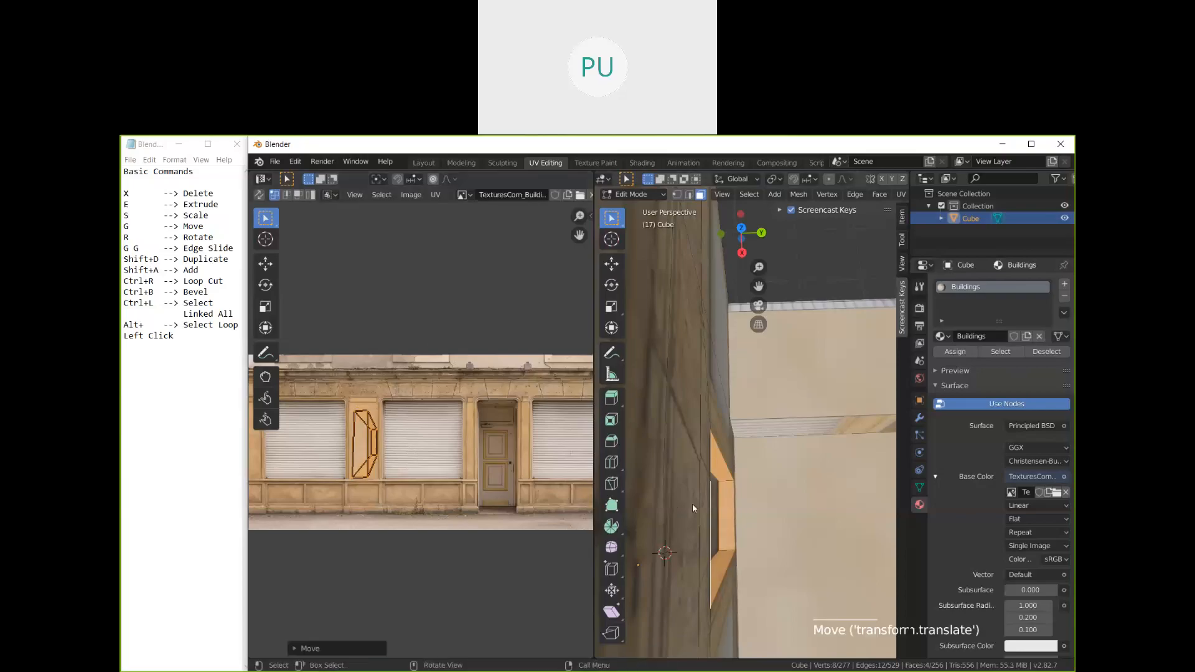
pyautogui.press('Tab')
pyautogui.moveTo(745, 541); pyautogui.dragTo(716, 554, button='middle')
pyautogui.moveTo(715, 554); pyautogui.dragTo(674, 613, button='middle')
pyautogui.scroll(-2, 732, 532)
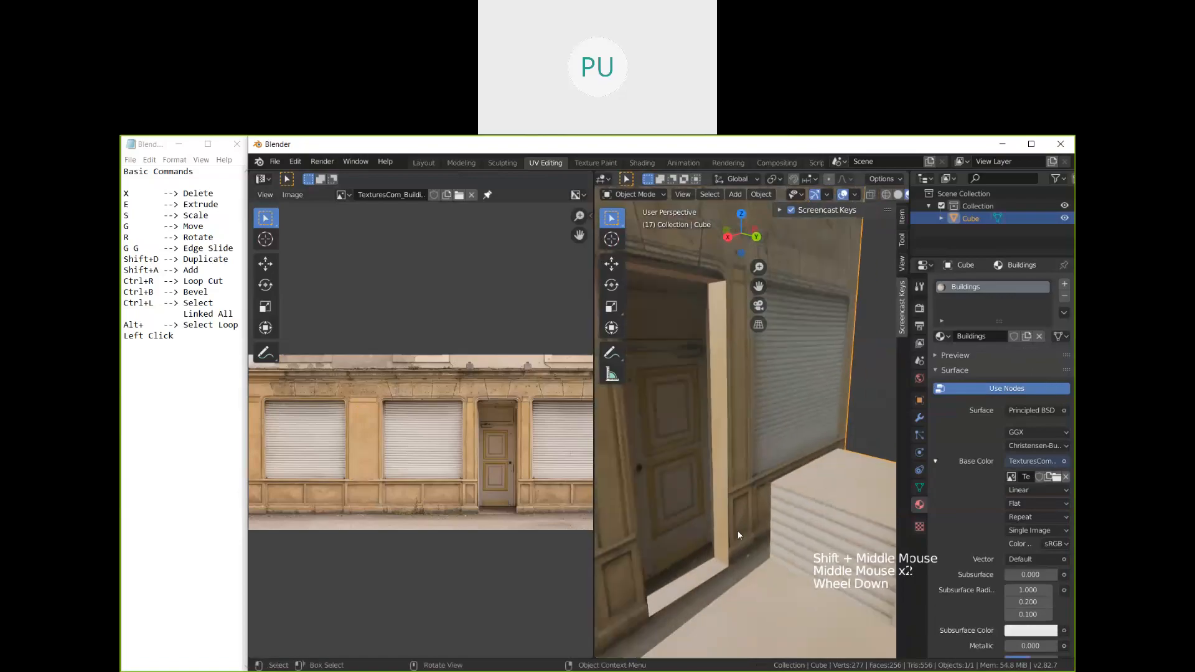
# Step: Deselect the building and examine both recessed doorways and the lower storey's outer walls
pyautogui.moveTo(732, 532); pyautogui.dragTo(765, 495, button='middle')
pyautogui.press('Tab')
pyautogui.press('Tab')
pyautogui.scroll(-9, 780, 509)
pyautogui.click(765, 495)
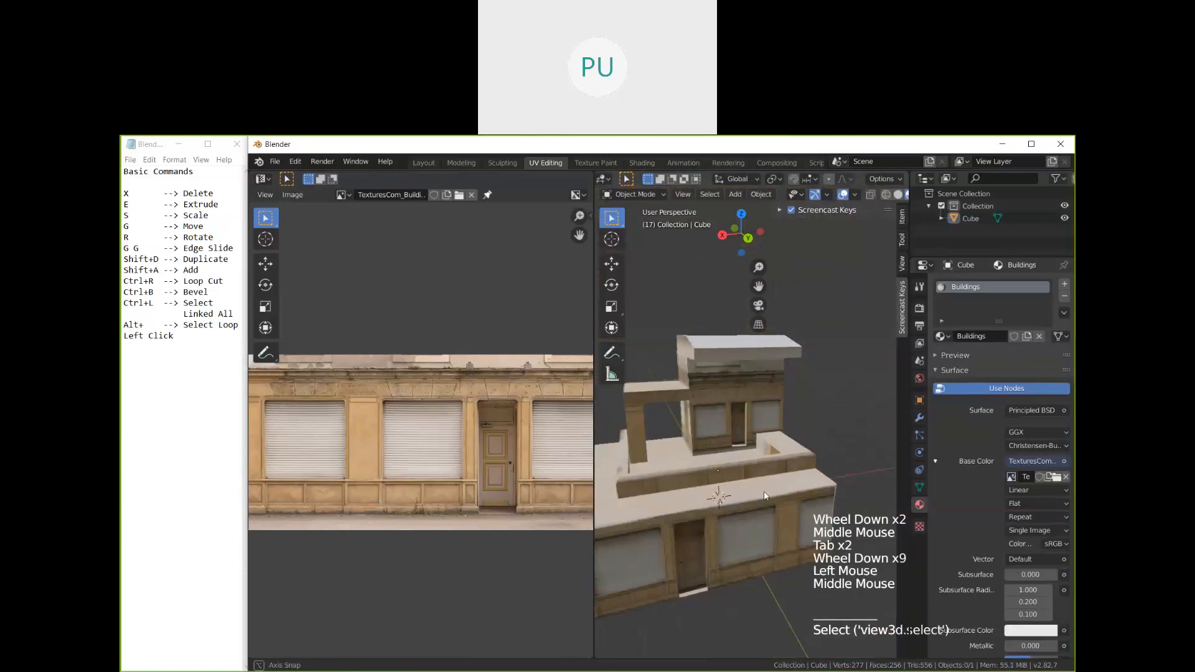
pyautogui.scroll(1, 808, 473)
pyautogui.scroll(-2, 808, 473)
pyautogui.moveTo(808, 473); pyautogui.dragTo(771, 498, button='middle')
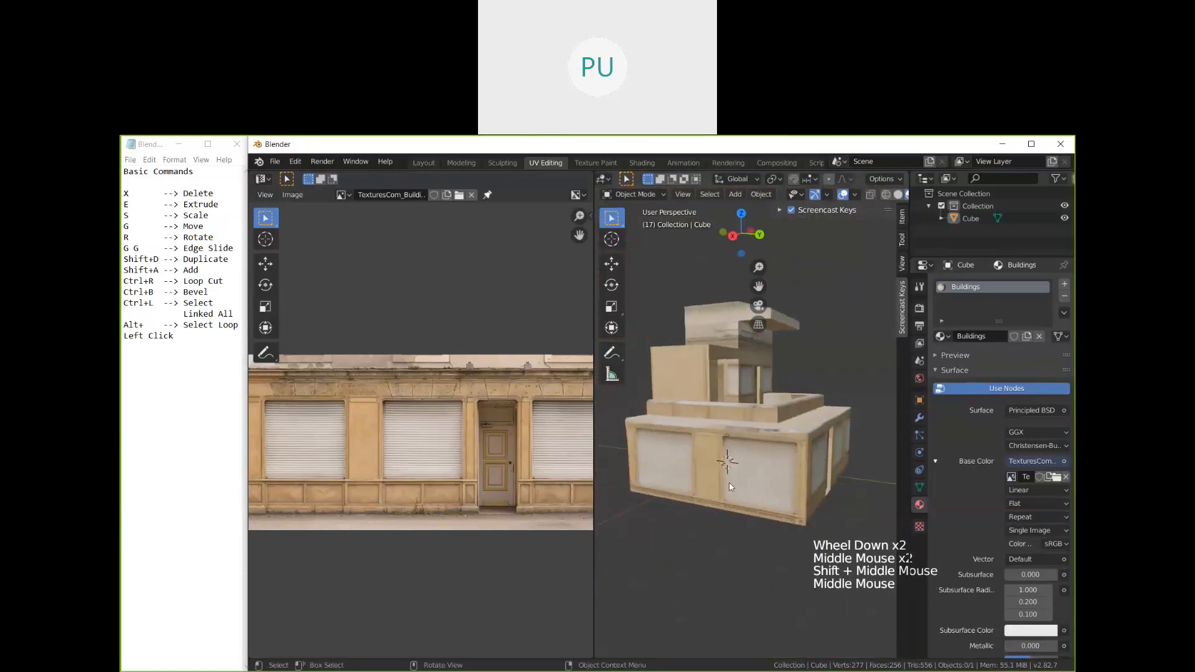
# Step: Select the building's lower-storey wall faces on the doorless shuttered side in mesh editing, leaving out one shutter panel
pyautogui.click(780, 485)
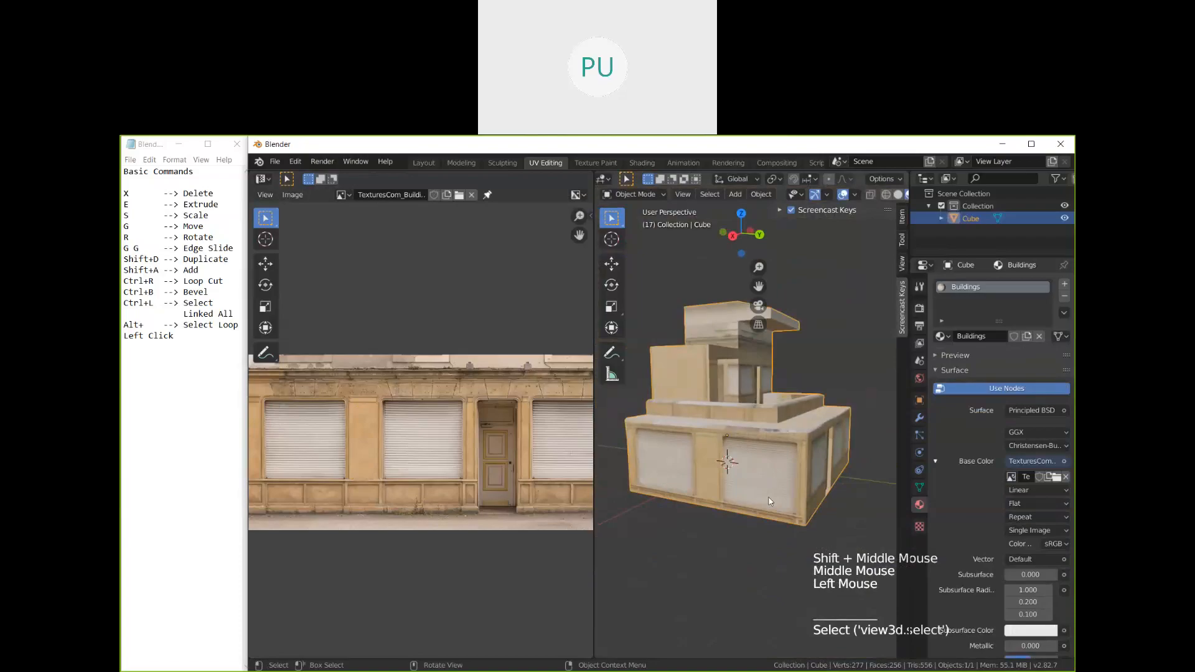
pyautogui.press('Tab')
pyautogui.scroll(1, 769, 501)
pyautogui.click(762, 502)
pyautogui.keyDown('shift'); pyautogui.click(795, 500); pyautogui.keyUp('shift')
pyautogui.keyDown('shift'); pyautogui.click(797, 457); pyautogui.keyUp('shift')
pyautogui.keyDown('shift'); pyautogui.click(760, 452); pyautogui.keyUp('shift')
pyautogui.keyDown('shift'); pyautogui.click(716, 449); pyautogui.keyUp('shift')
pyautogui.keyDown('shift'); pyautogui.click(704, 495); pyautogui.keyUp('shift')
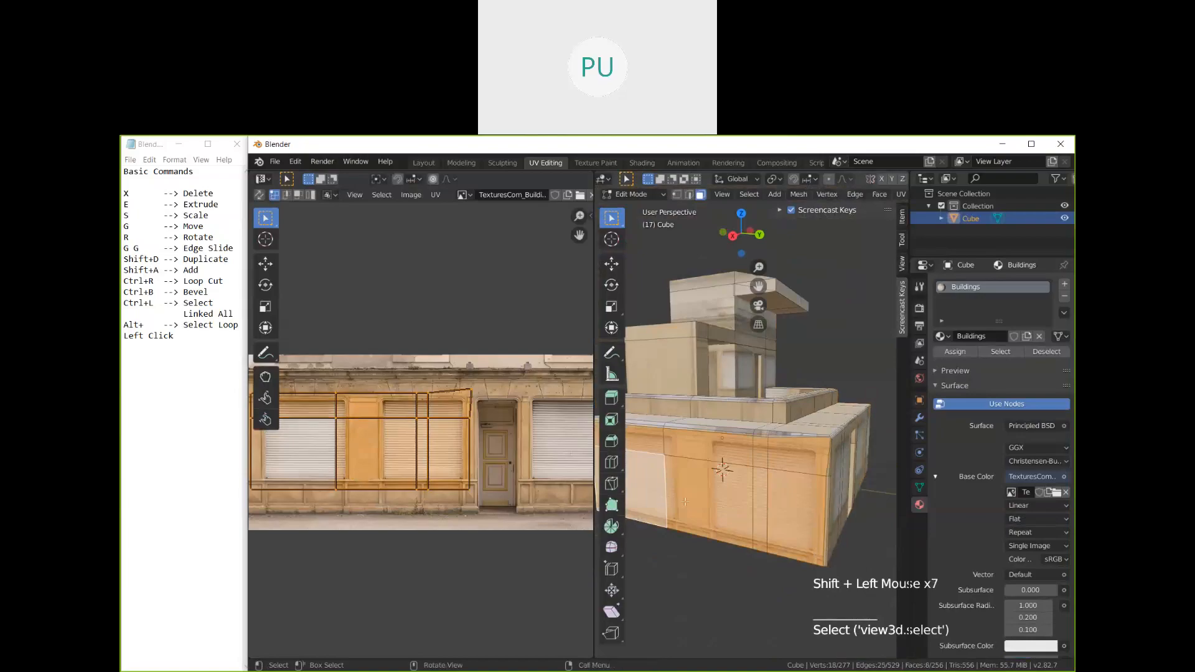
pyautogui.moveTo(685, 502); pyautogui.dragTo(717, 496, button='middle')
pyautogui.moveTo(801, 512); pyautogui.dragTo(839, 535, button='middle')
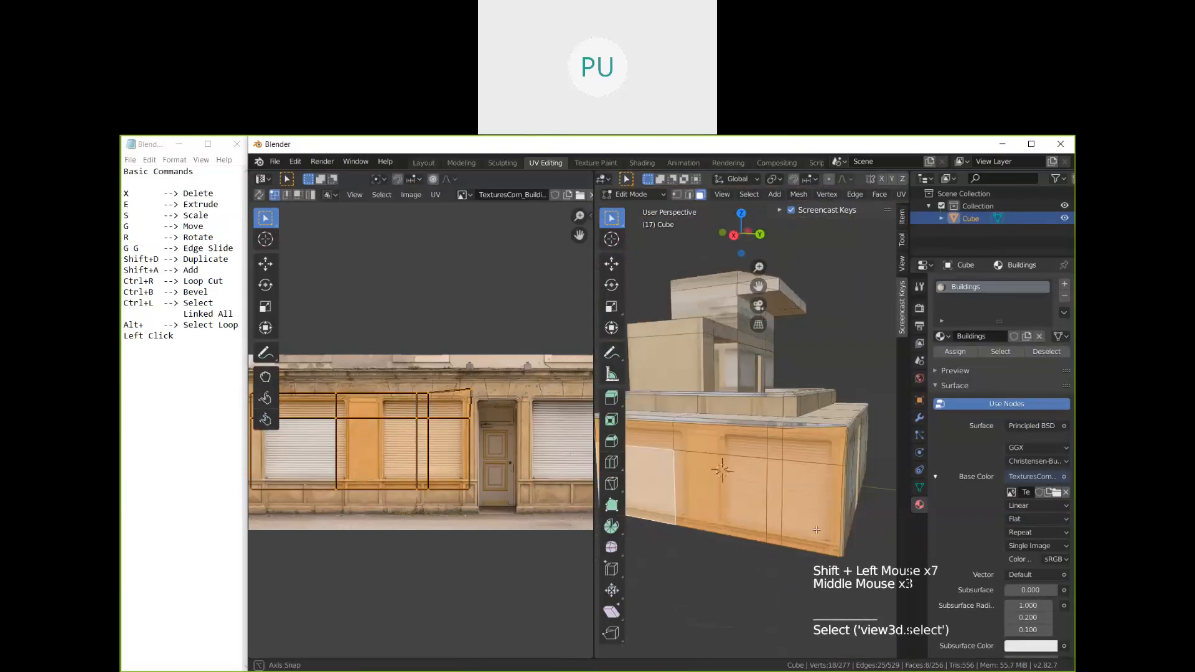
pyautogui.press('s')
pyautogui.click(836, 534)
pyautogui.hotkey('ctrl', 'z')
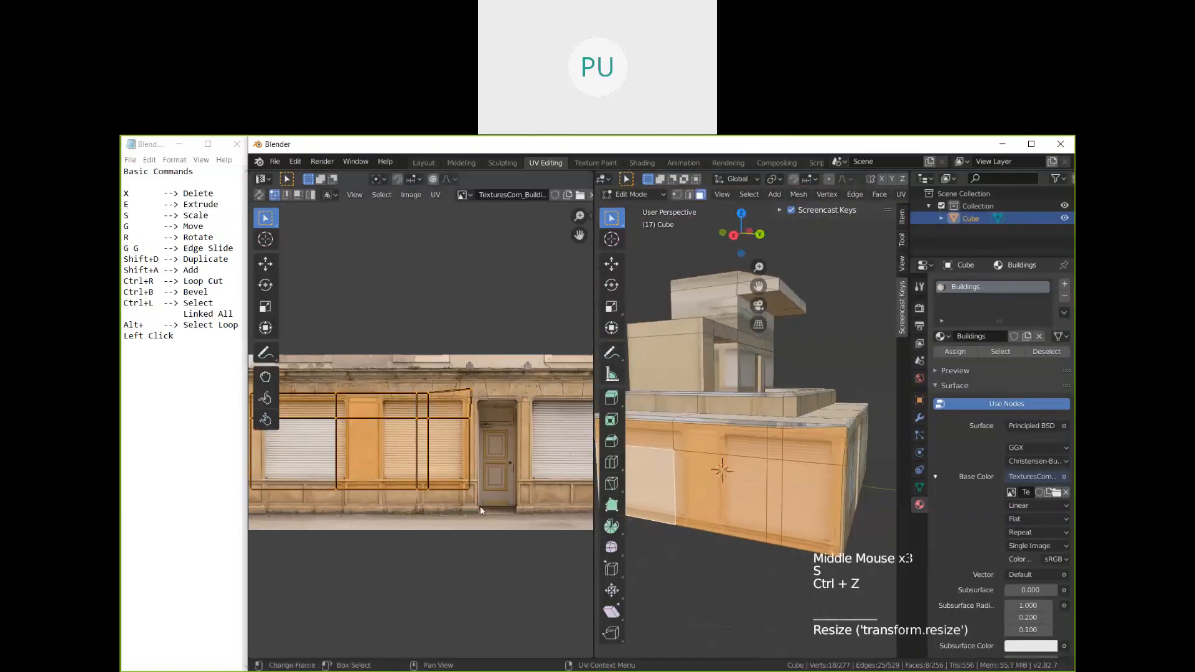
# Step: Scale the selected lower-storey wall faces' UVs up slightly on the facade image, and leave mesh editing
pyautogui.press('s')
pyautogui.click(534, 509)
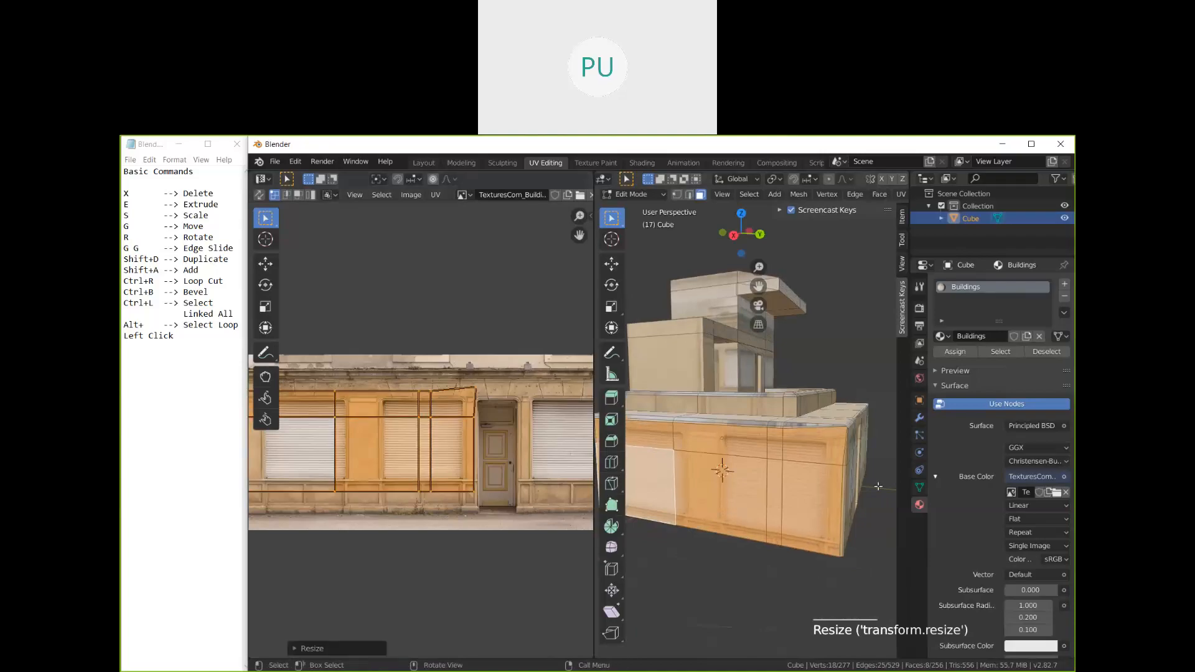
pyautogui.press('Tab')
# Step: Examine the textured building from all sides, including the rear and the door fronts
pyautogui.scroll(-2, 813, 490)
pyautogui.moveTo(812, 489); pyautogui.dragTo(764, 500, button='middle')
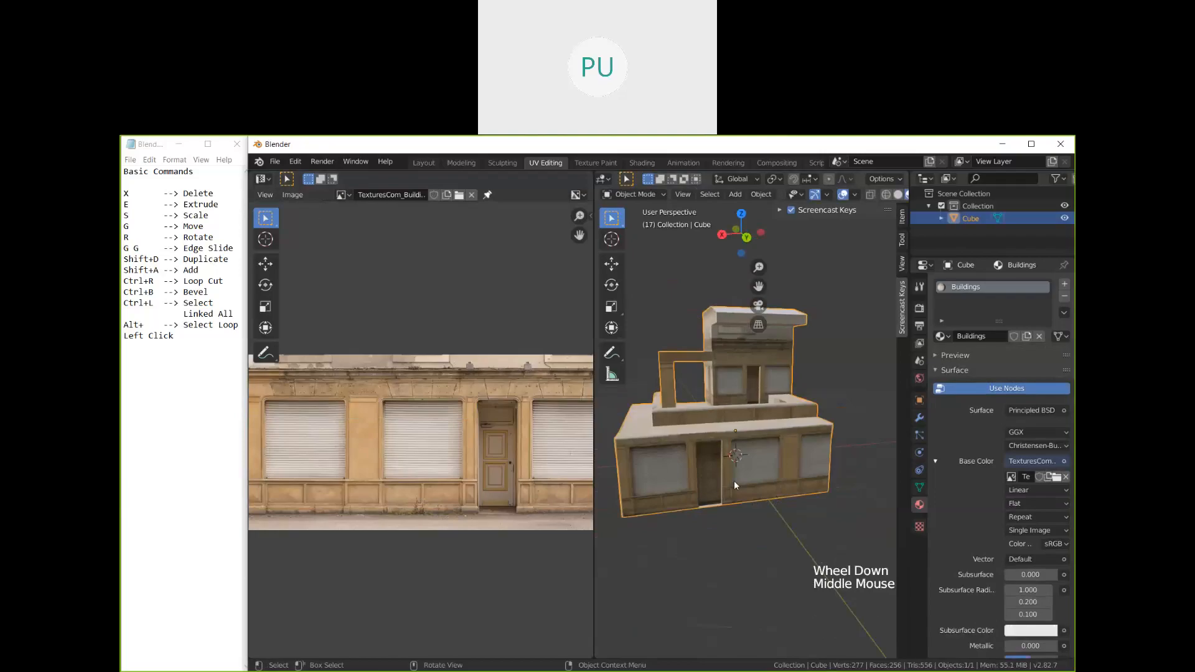
pyautogui.moveTo(734, 481); pyautogui.dragTo(794, 436, button='middle')
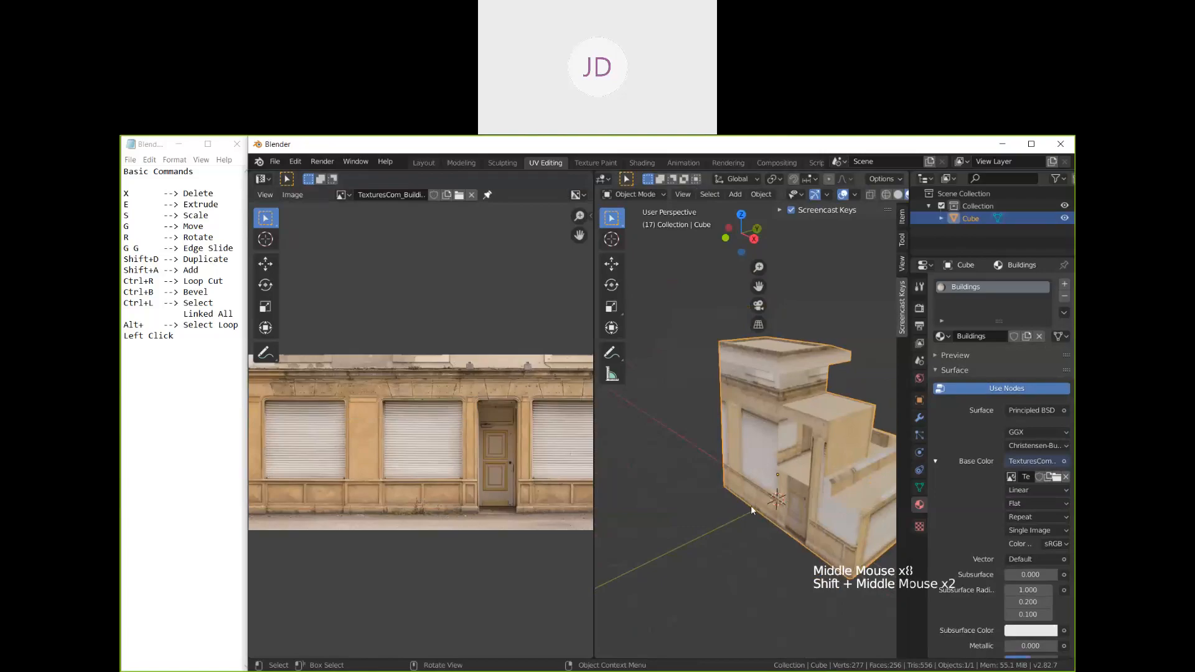
pyautogui.moveTo(751, 507); pyautogui.dragTo(808, 510, button='middle')
pyautogui.moveTo(808, 513)
pyautogui.mouseDown(button='middle')
pyautogui.moveTo(853, 473)
pyautogui.moveTo(821, 510)
pyautogui.mouseUp(button='middle')
pyautogui.keyDown('shift'); pyautogui.moveTo(822, 511); pyautogui.dragTo(778, 436, button='middle'); pyautogui.keyUp('shift')
pyautogui.moveTo(809, 442); pyautogui.dragTo(712, 493, button='middle')
pyautogui.scroll(1, 763, 500)
pyautogui.scroll(1, 753, 506)
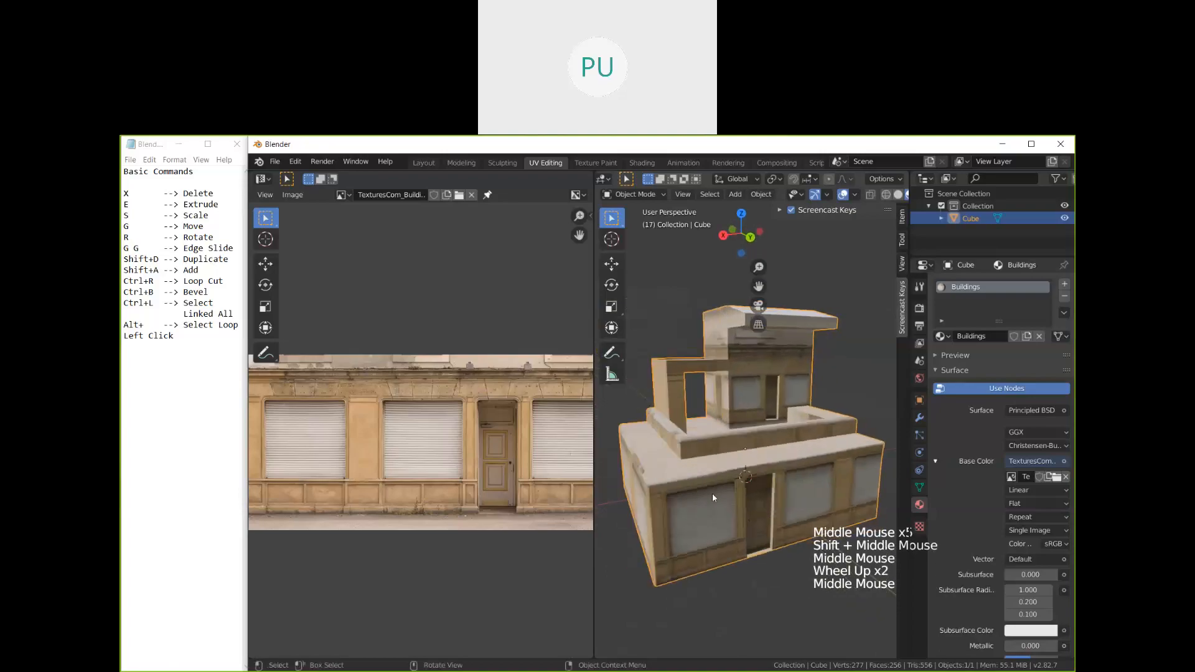
# Step: Examine the upper room's doors, shutters and roof overhang up close, and review the whole building again
pyautogui.scroll(2, 712, 493)
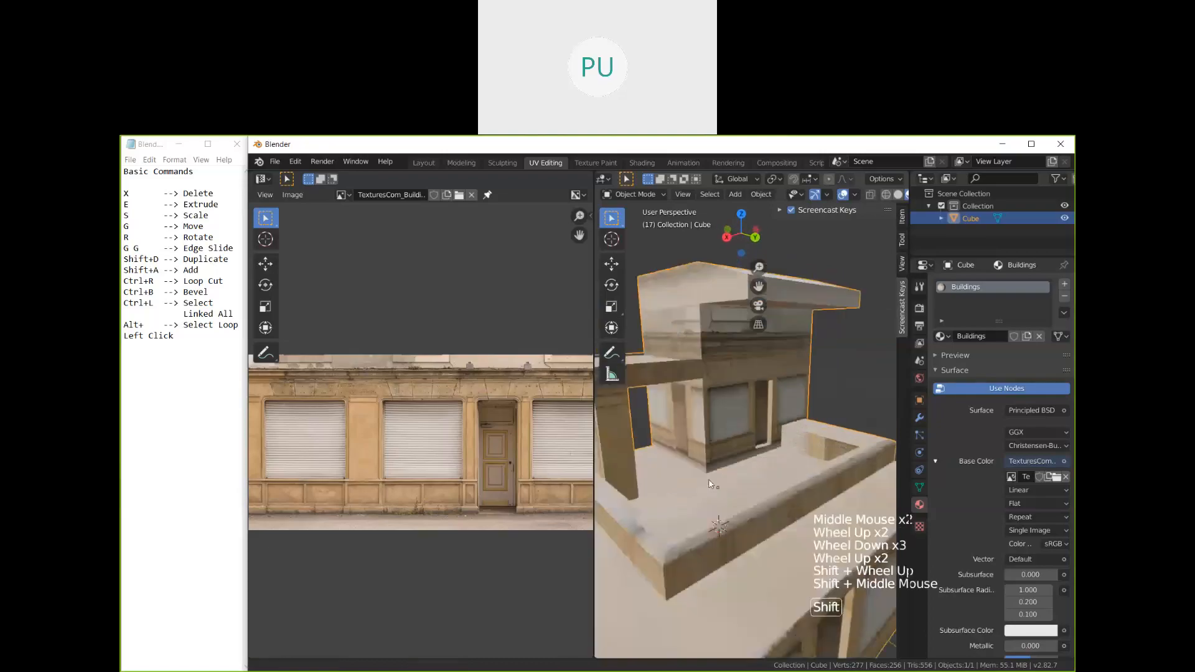
pyautogui.scroll(2, 681, 462)
pyautogui.keyDown('shift'); pyautogui.moveTo(669, 417); pyautogui.dragTo(716, 439, button='middle'); pyautogui.keyUp('shift')
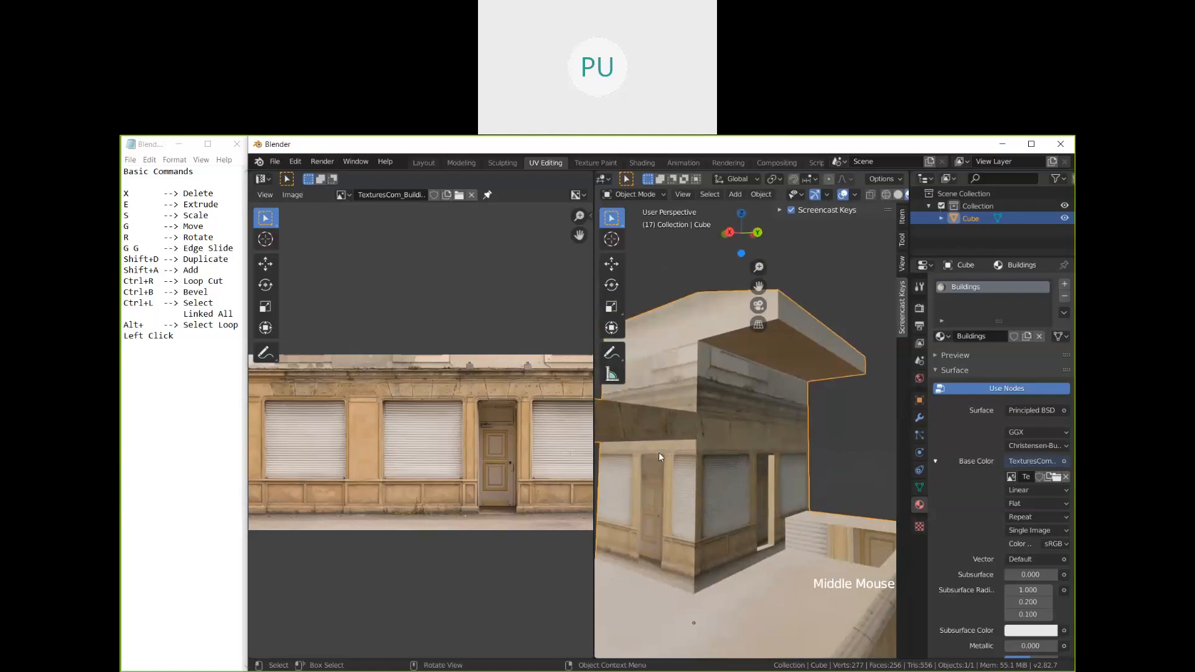
pyautogui.scroll(-2, 659, 452)
pyautogui.moveTo(715, 561); pyautogui.dragTo(731, 498, button='middle')
pyautogui.scroll(-1, 730, 578)
pyautogui.scroll(-2, 735, 547)
pyautogui.keyDown('shift'); pyautogui.moveTo(731, 498); pyautogui.dragTo(754, 514, button='middle'); pyautogui.keyUp('shift')
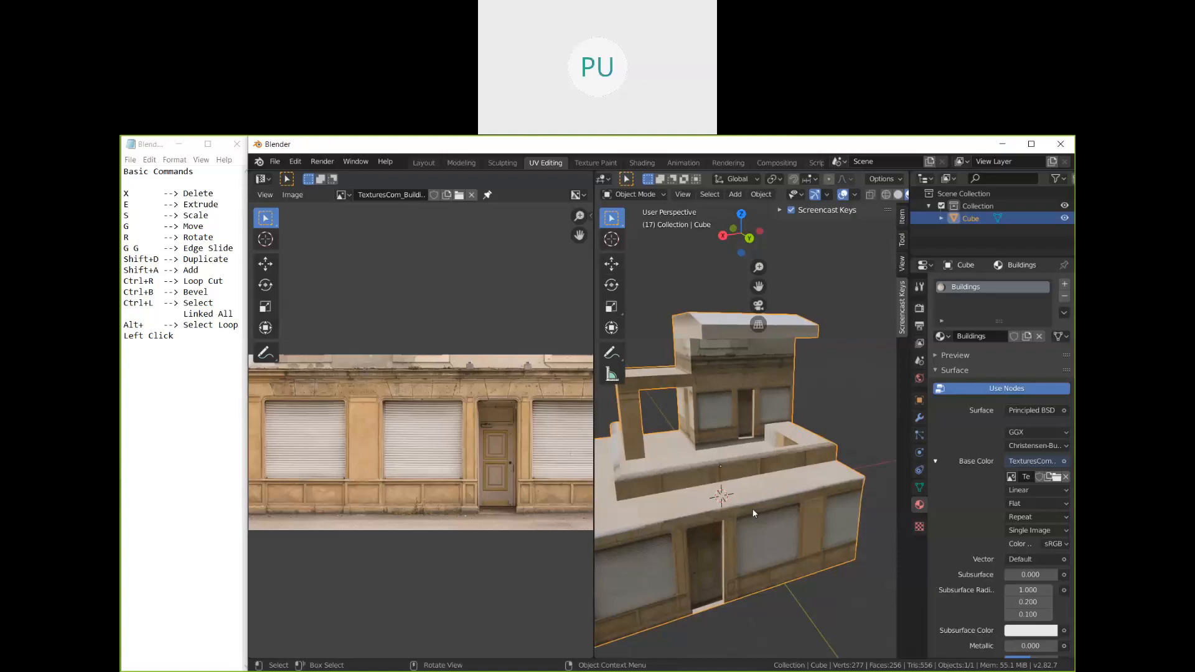
pyautogui.moveTo(753, 513); pyautogui.dragTo(782, 480, button='middle')
pyautogui.scroll(-2, 775, 443)
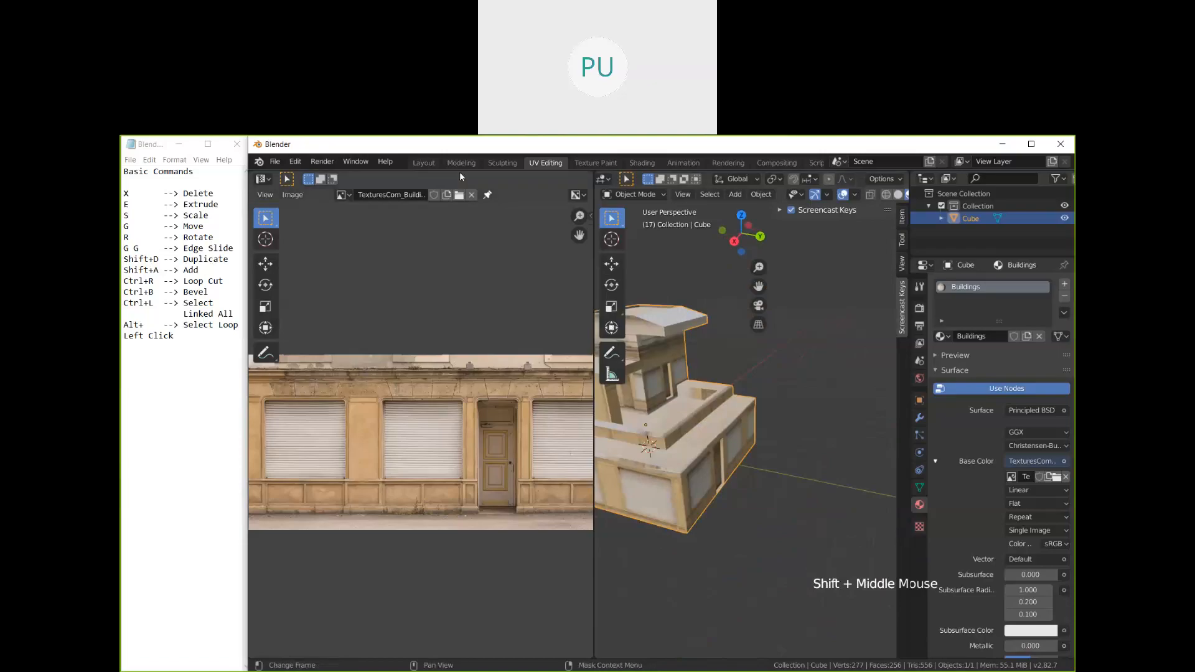
# Step: Switch to the Layout workspace and display the whole textured building in Material Preview shading
pyautogui.click(423, 163)
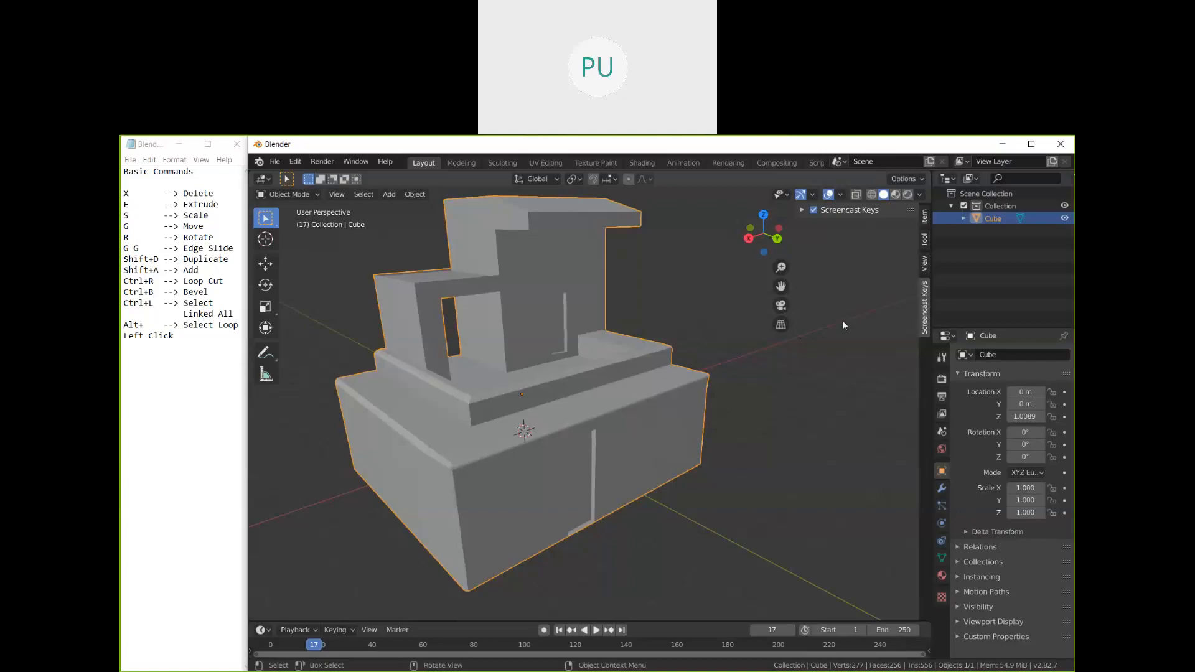
pyautogui.press('z')
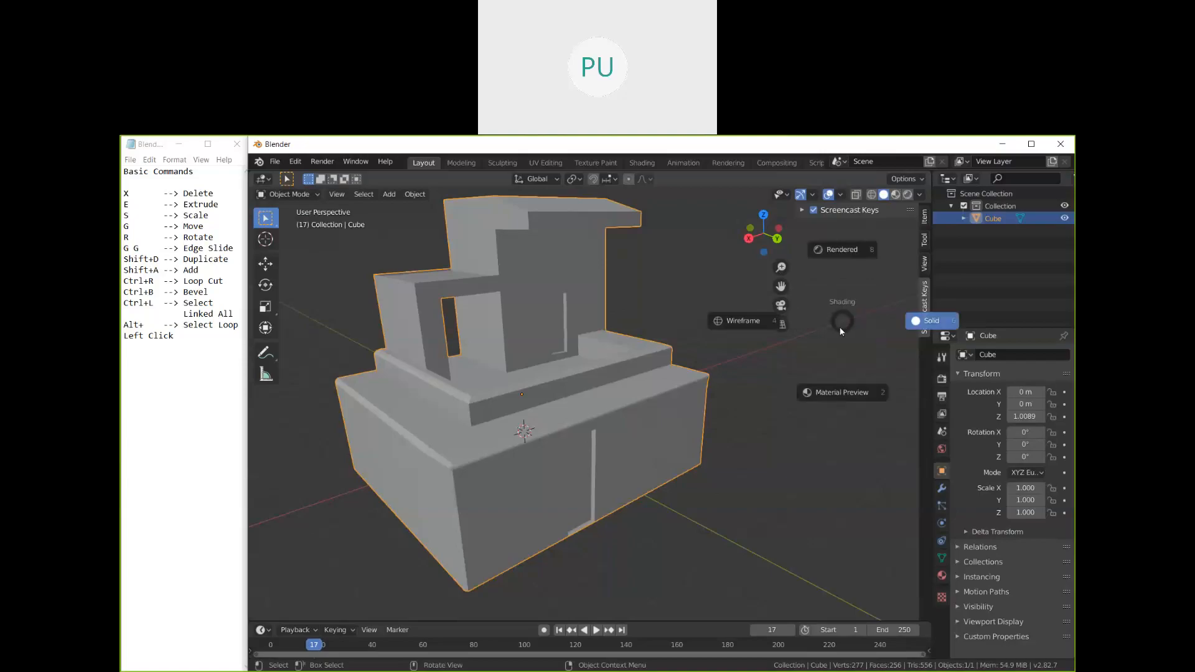
pyautogui.click(842, 397)
pyautogui.moveTo(649, 479)
pyautogui.keyDown('shift'); pyautogui.mouseDown(button='middle')
pyautogui.moveTo(696, 492)
pyautogui.moveTo(686, 434)
pyautogui.moveTo(745, 464)
pyautogui.mouseUp(button='middle'); pyautogui.keyUp('shift')
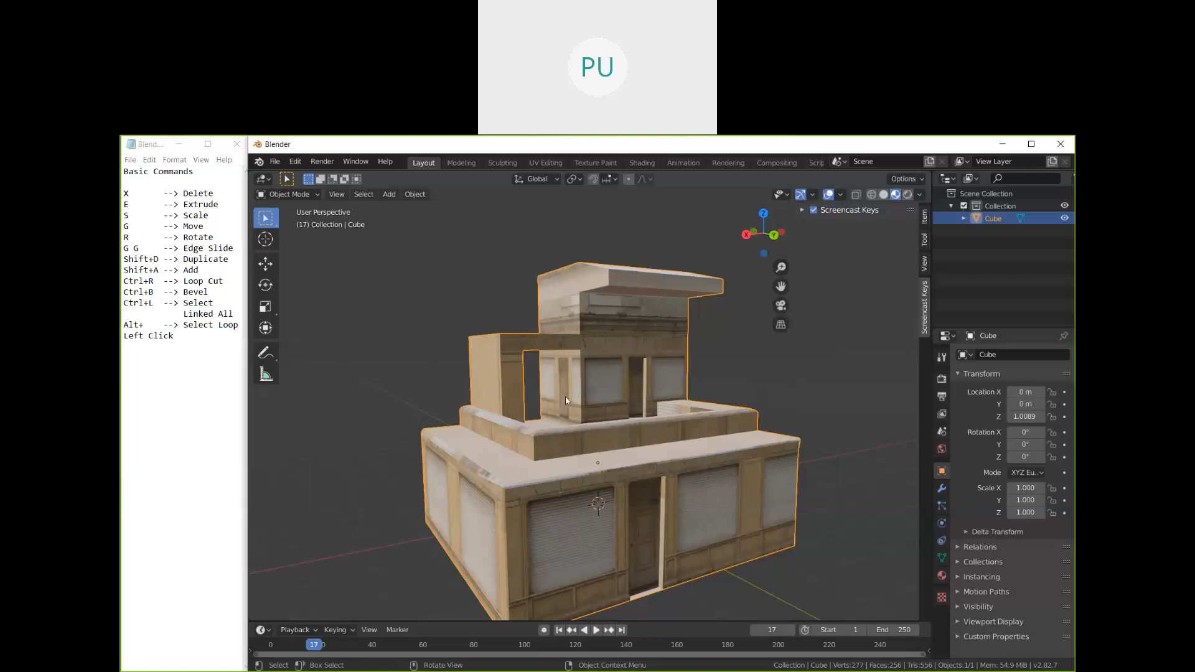
pyautogui.scroll(-2, 565, 396)
pyautogui.moveTo(577, 409); pyautogui.dragTo(756, 440, button='middle')
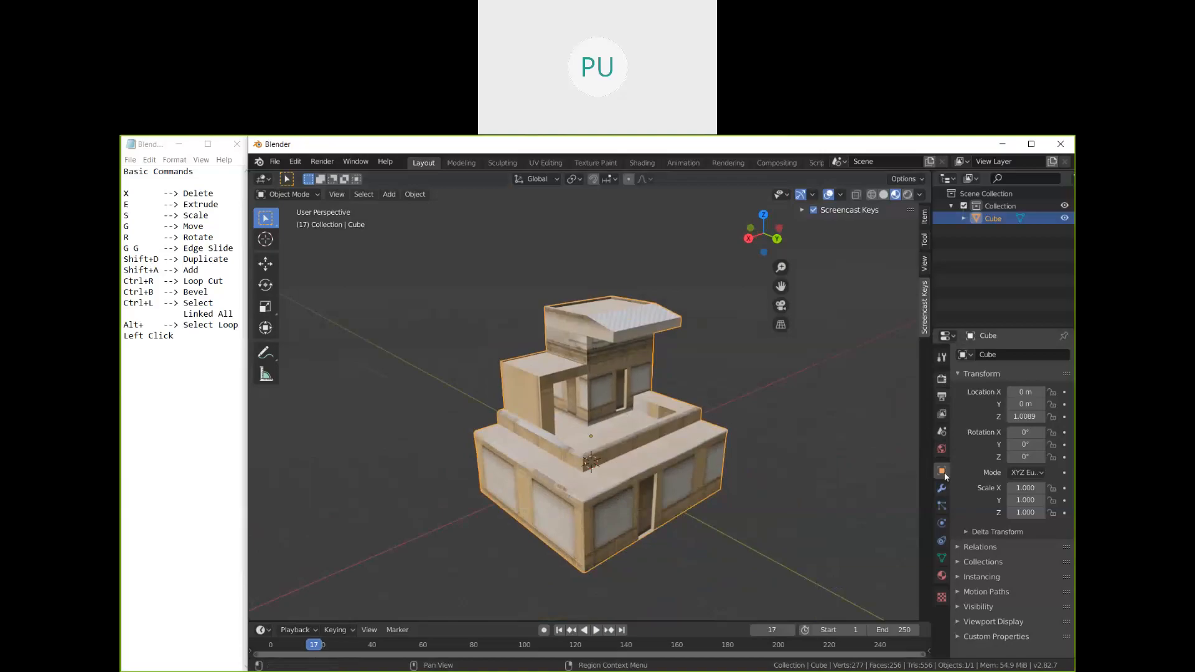
# Step: Switch the scene's render engine to Cycles
pyautogui.click(941, 382)
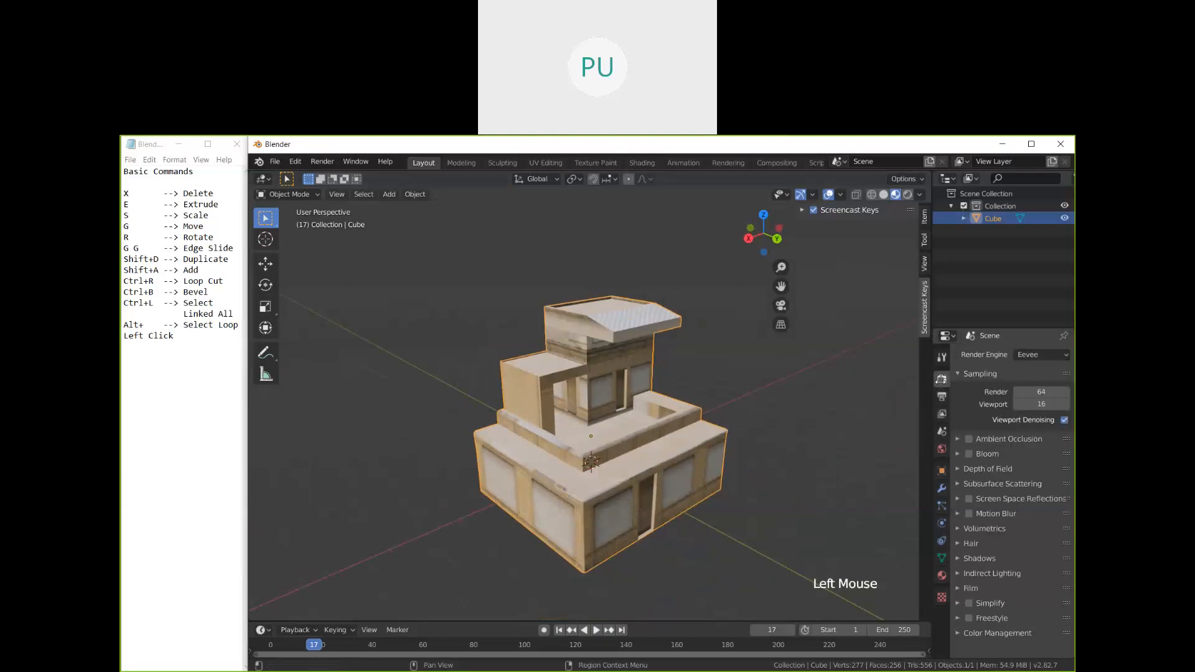
pyautogui.click(942, 379)
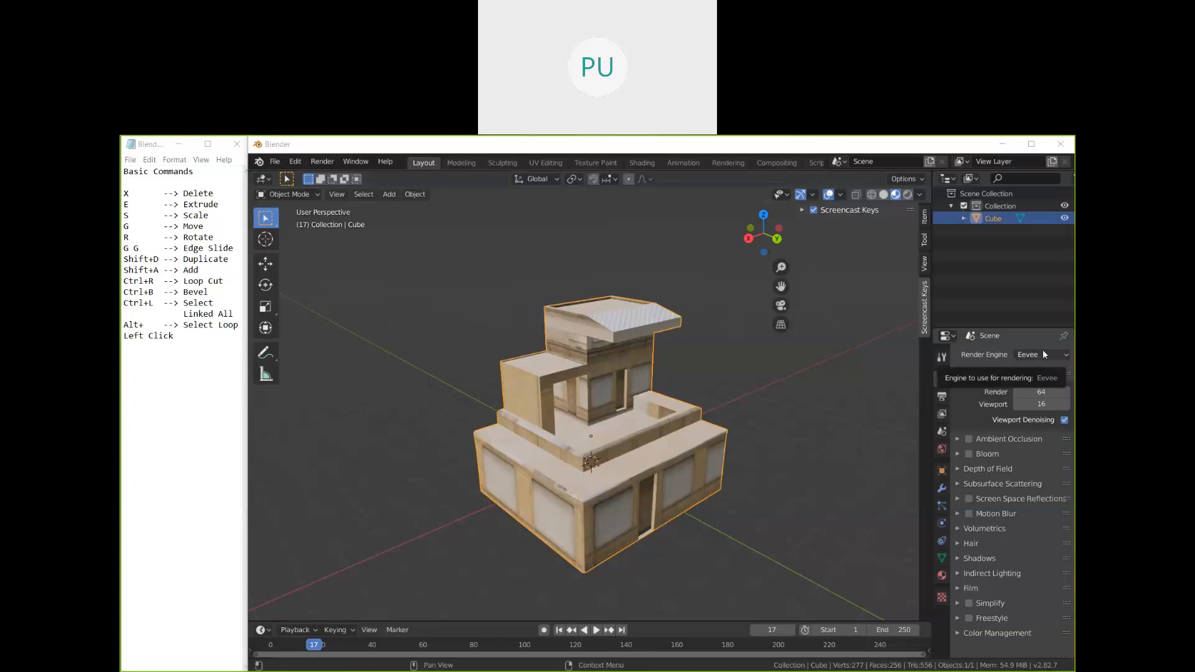
pyautogui.click(1066, 355)
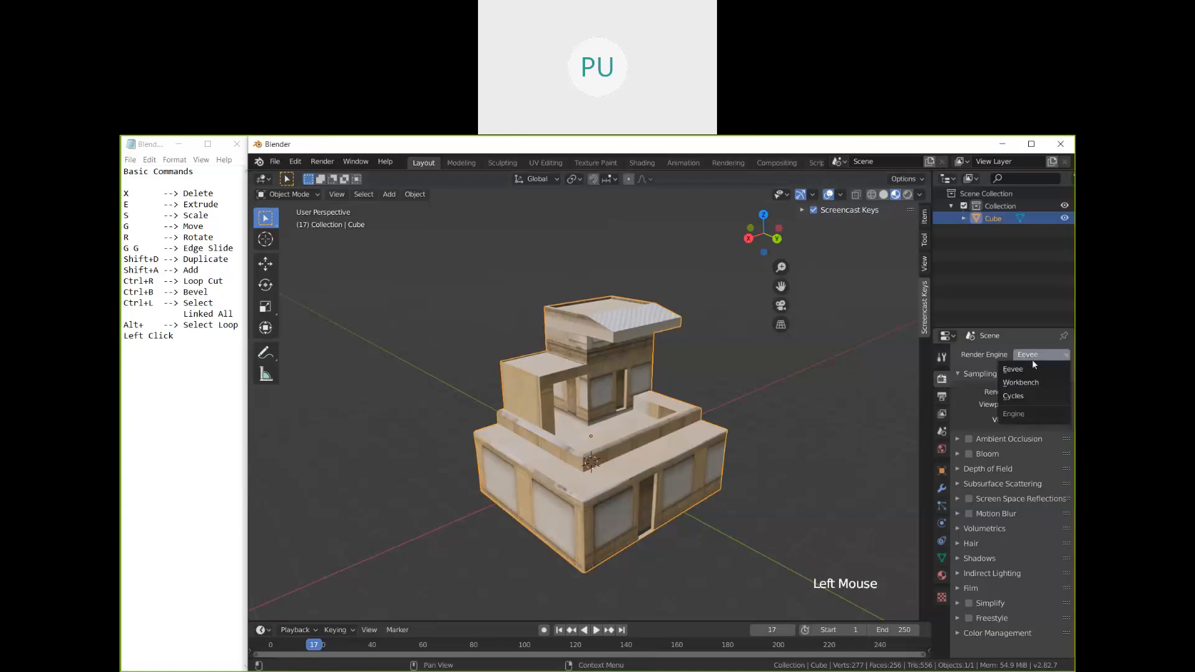
pyautogui.click(1025, 398)
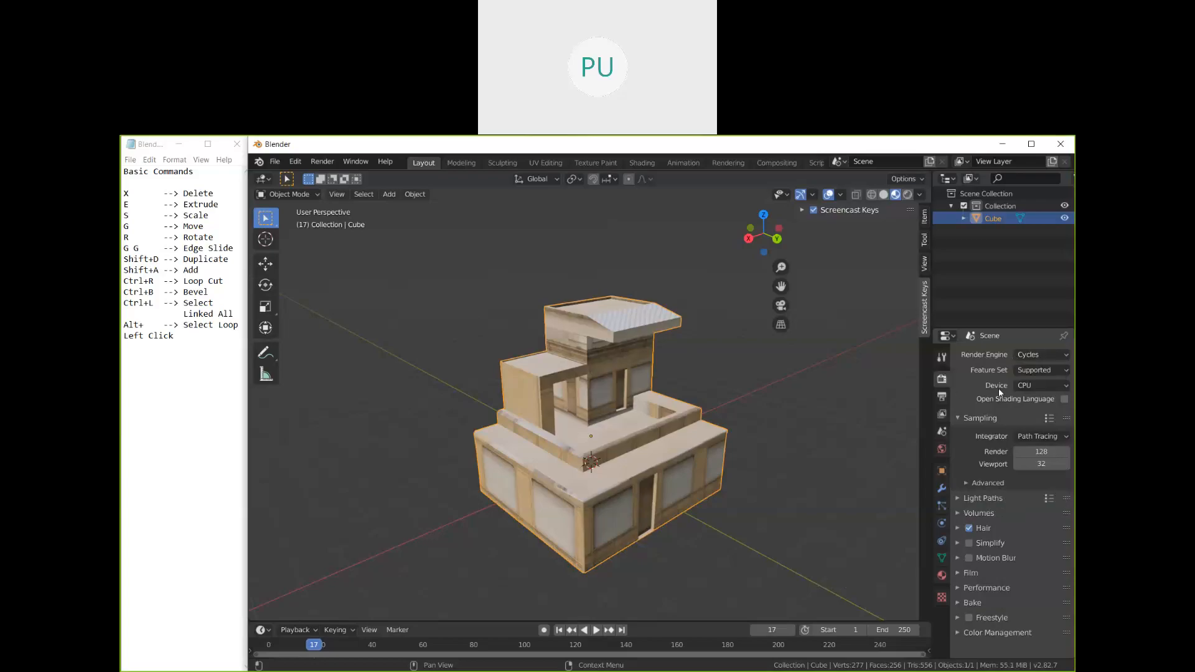
pyautogui.scroll(-2, 896, 429)
pyautogui.scroll(1, 897, 430)
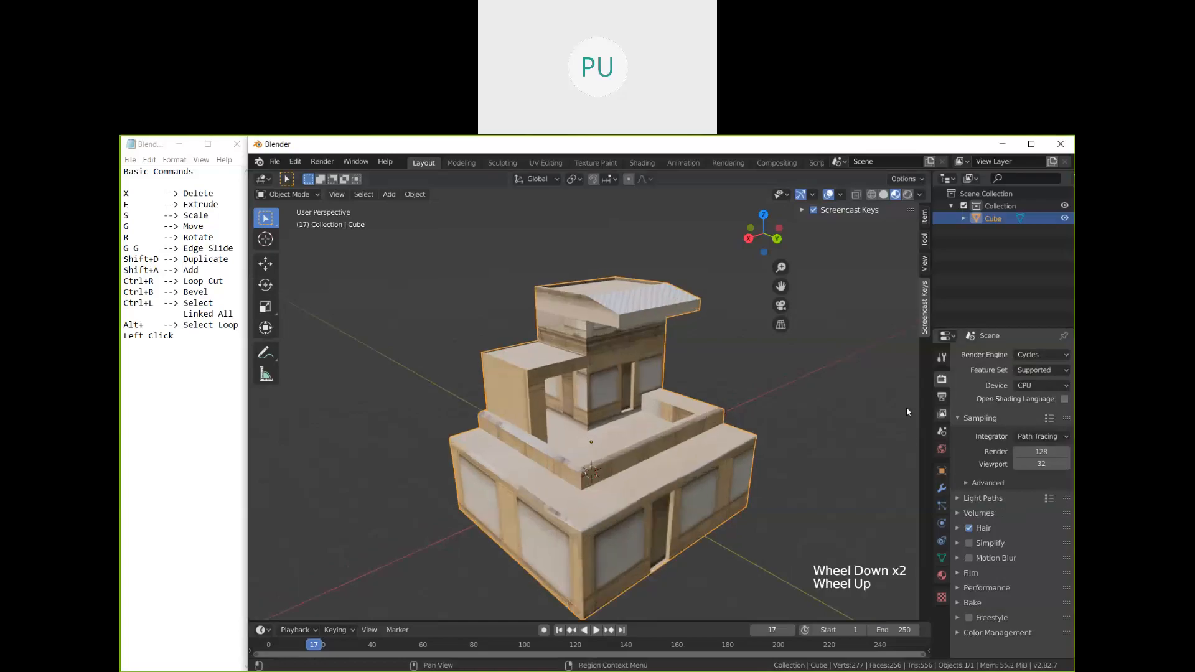
pyautogui.scroll(-1, 828, 482)
pyautogui.click(651, 467)
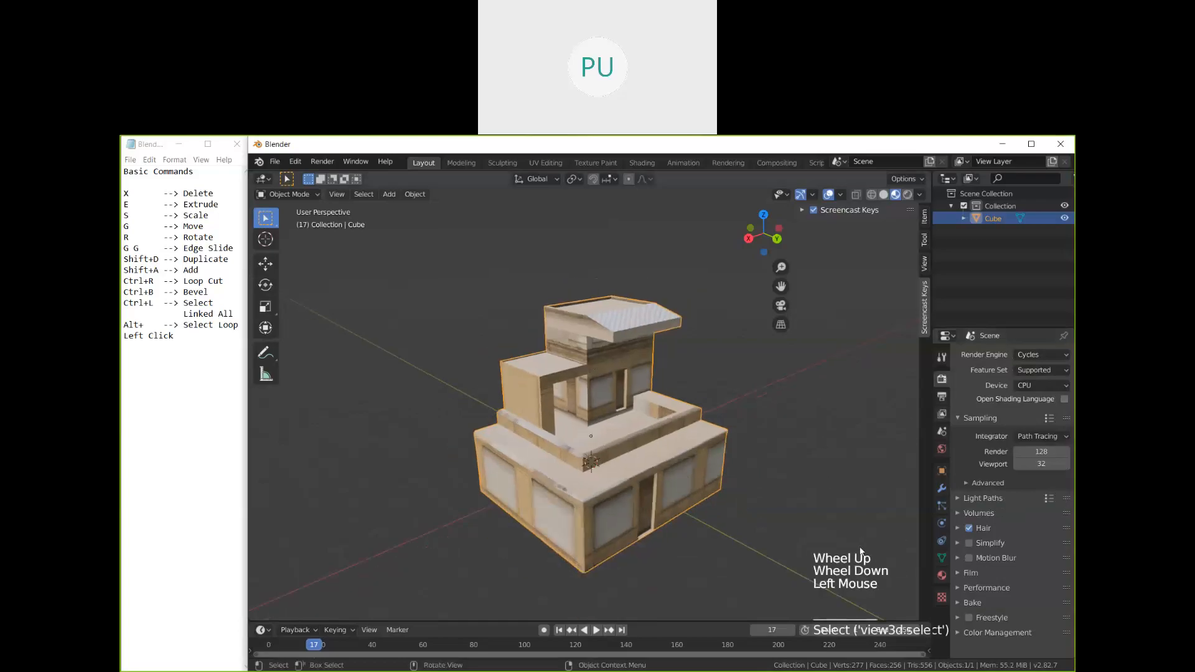
# Step: Display the building's material settings, deselect the building and look it over from several angles
pyautogui.click(942, 576)
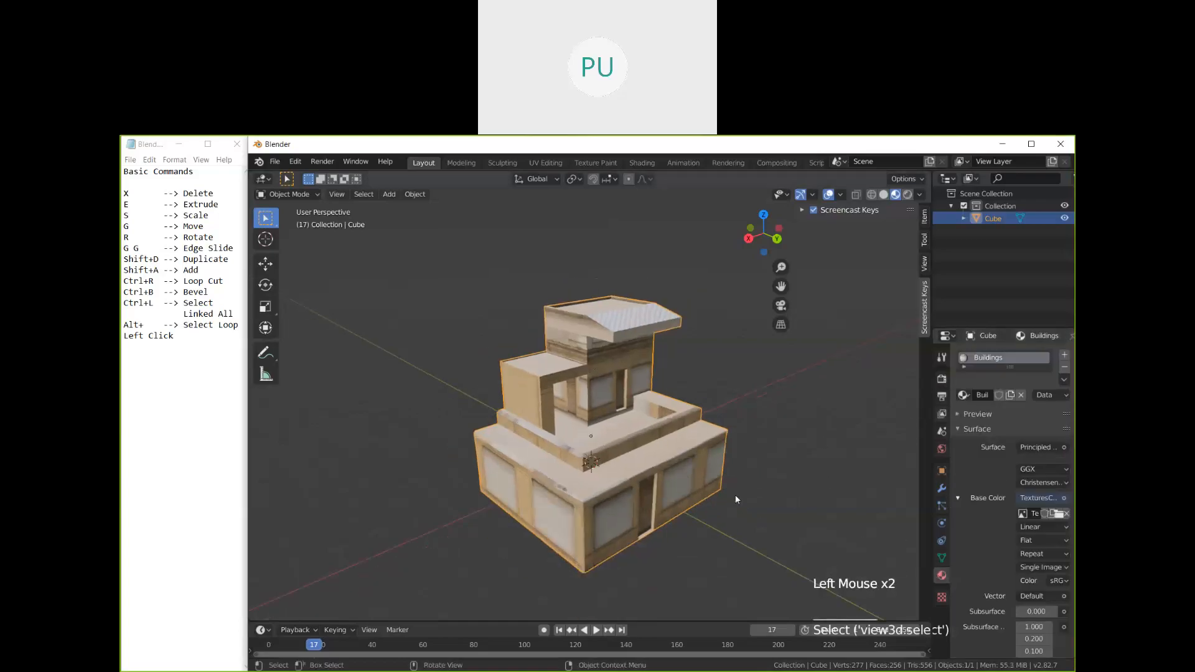
pyautogui.scroll(-1, 734, 495)
pyautogui.moveTo(783, 506)
pyautogui.mouseDown(button='middle')
pyautogui.moveTo(775, 479)
pyautogui.moveTo(793, 504)
pyautogui.mouseUp(button='middle')
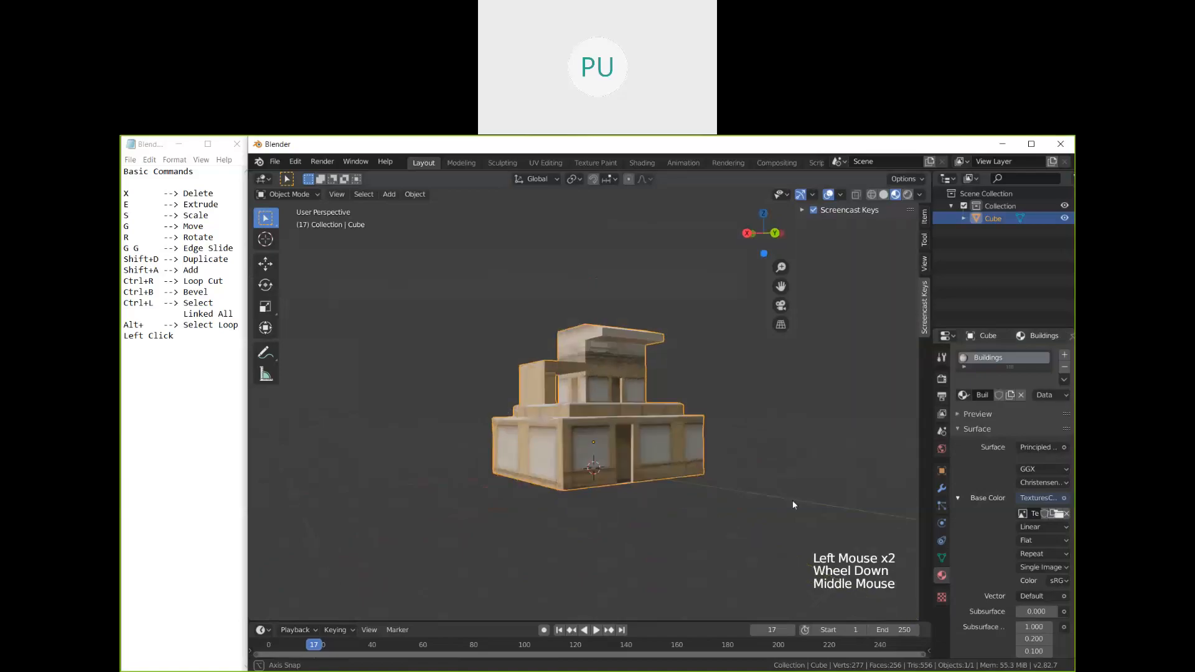
pyautogui.scroll(2, 793, 504)
pyautogui.click(777, 436)
pyautogui.scroll(-1, 745, 427)
pyautogui.moveTo(744, 427); pyautogui.dragTo(767, 462, button='middle')
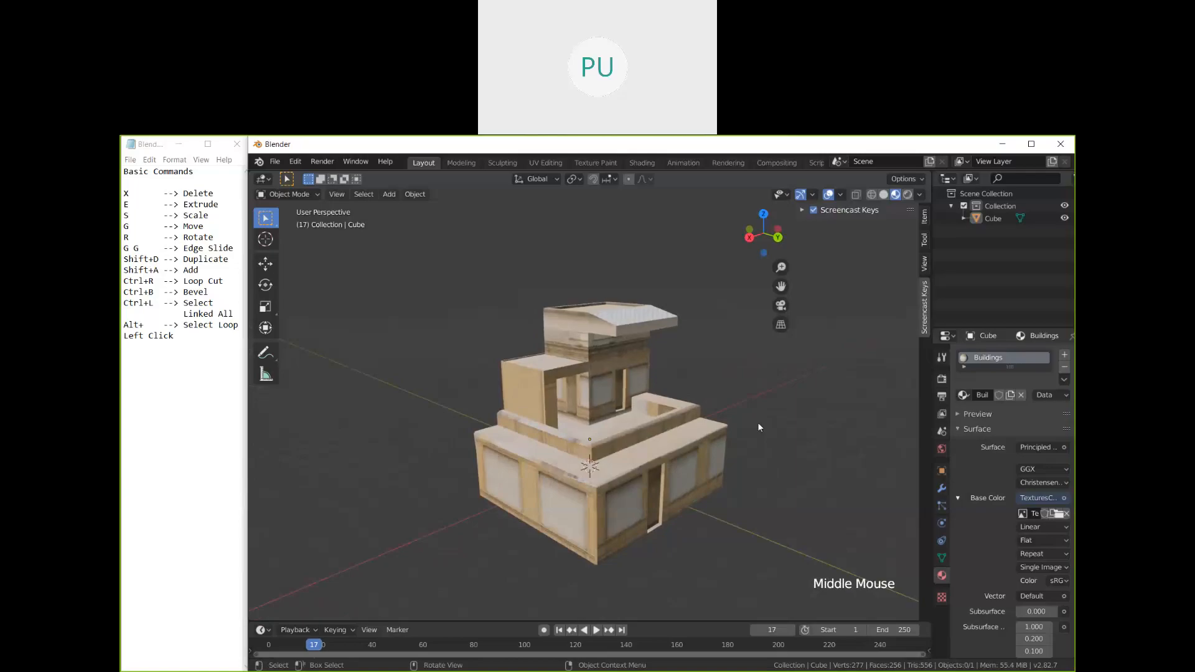
pyautogui.press('shift')
pyautogui.moveTo(736, 432); pyautogui.dragTo(798, 413, button='middle')
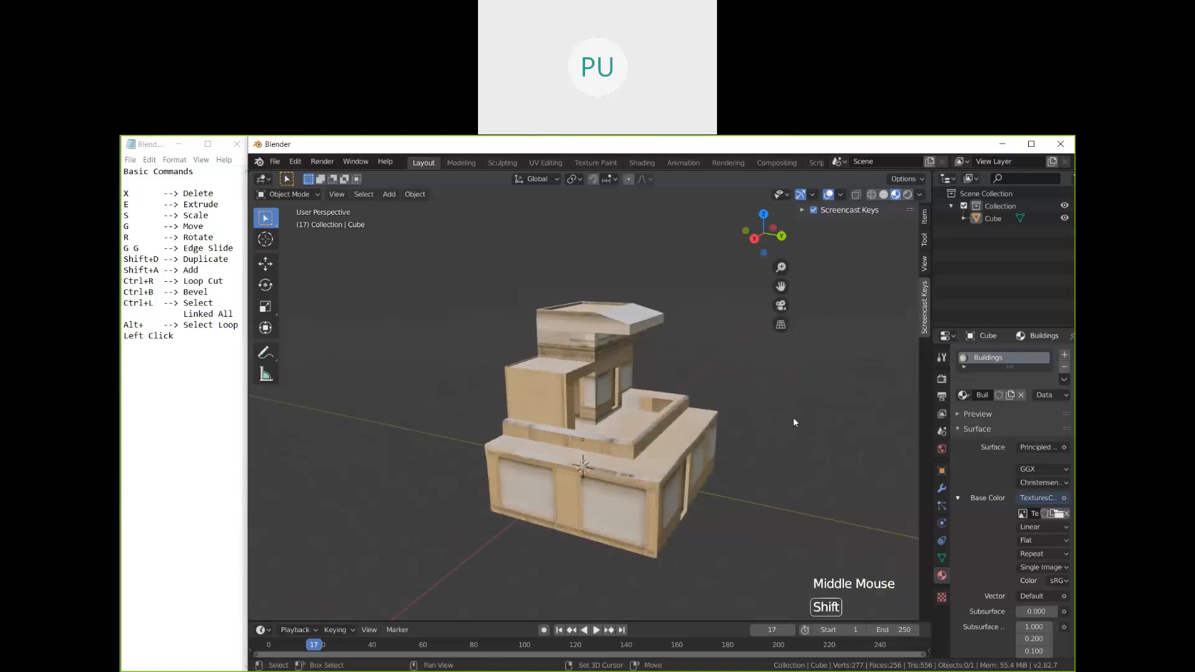
# Step: Add a plane mesh and move it into the air beside the building
pyautogui.hotkey('shift', 'a')
pyautogui.moveTo(790, 418)
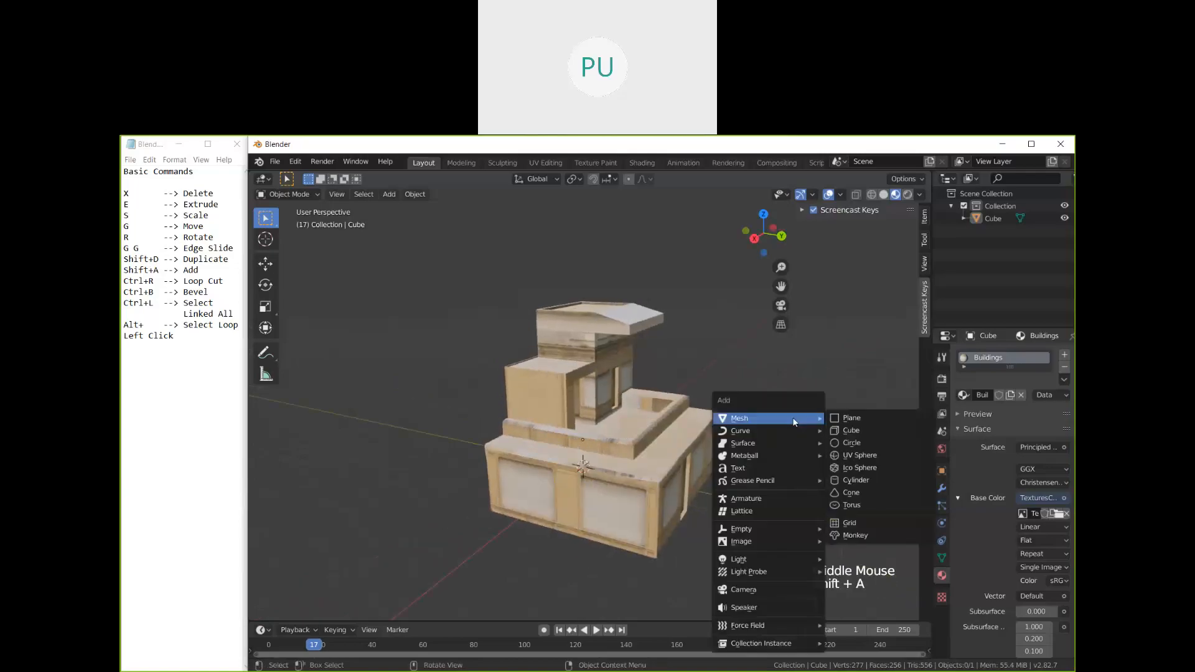
pyautogui.click(864, 418)
pyautogui.moveTo(729, 484); pyautogui.dragTo(768, 482, button='middle')
pyautogui.press('g')
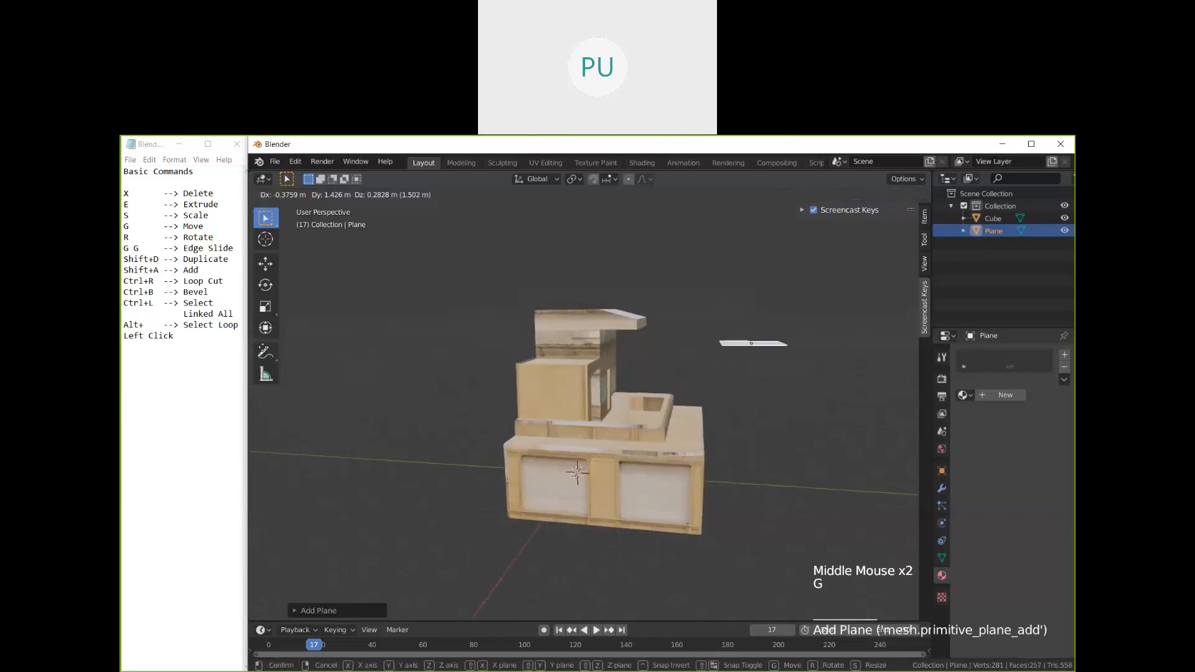
pyautogui.click(793, 431)
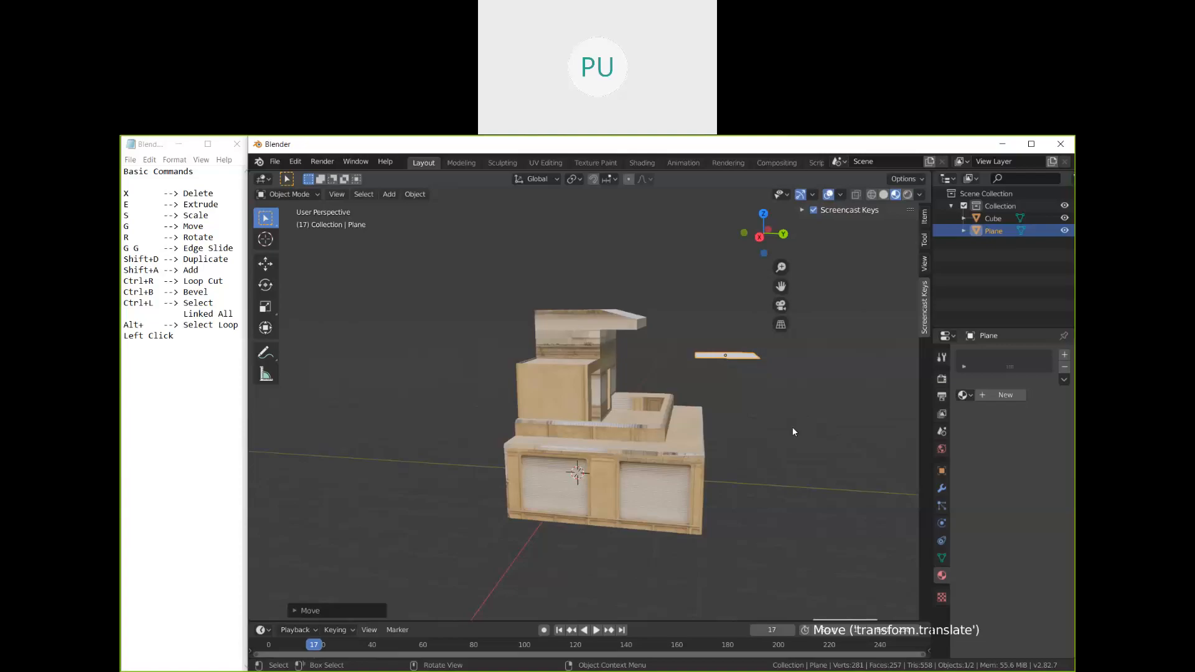
# Step: Compare the positions of the plane and the building in the front, right and top orthographic views
pyautogui.press('KP_1')
pyautogui.press('KP_3')
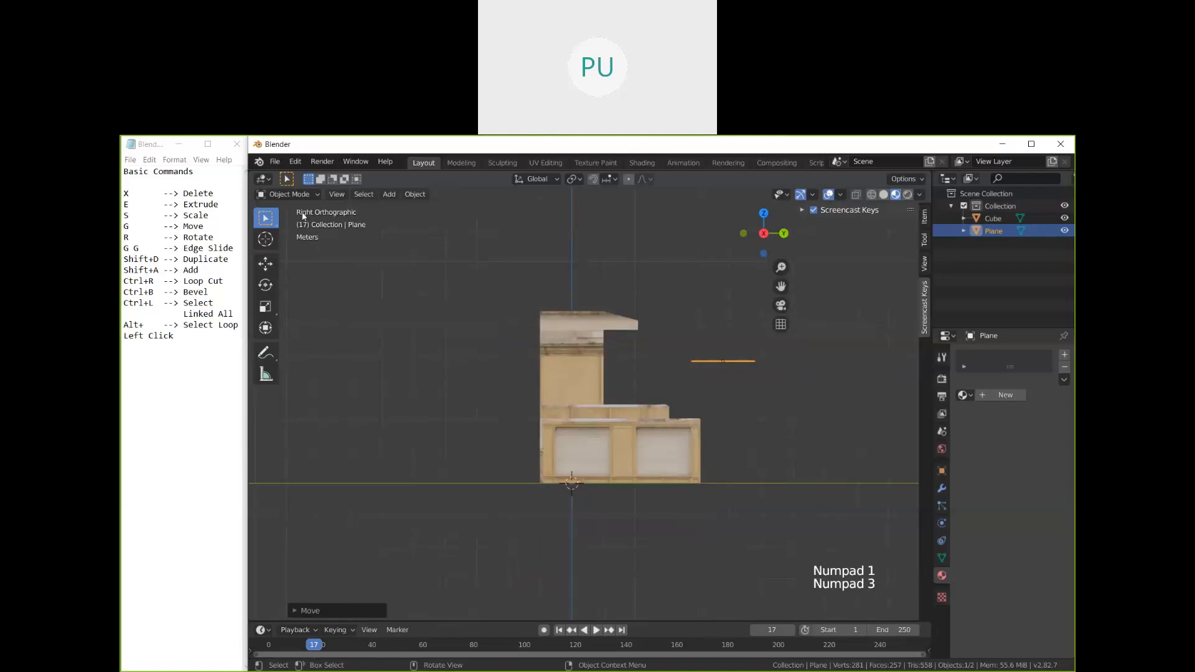
pyautogui.press('KP_7')
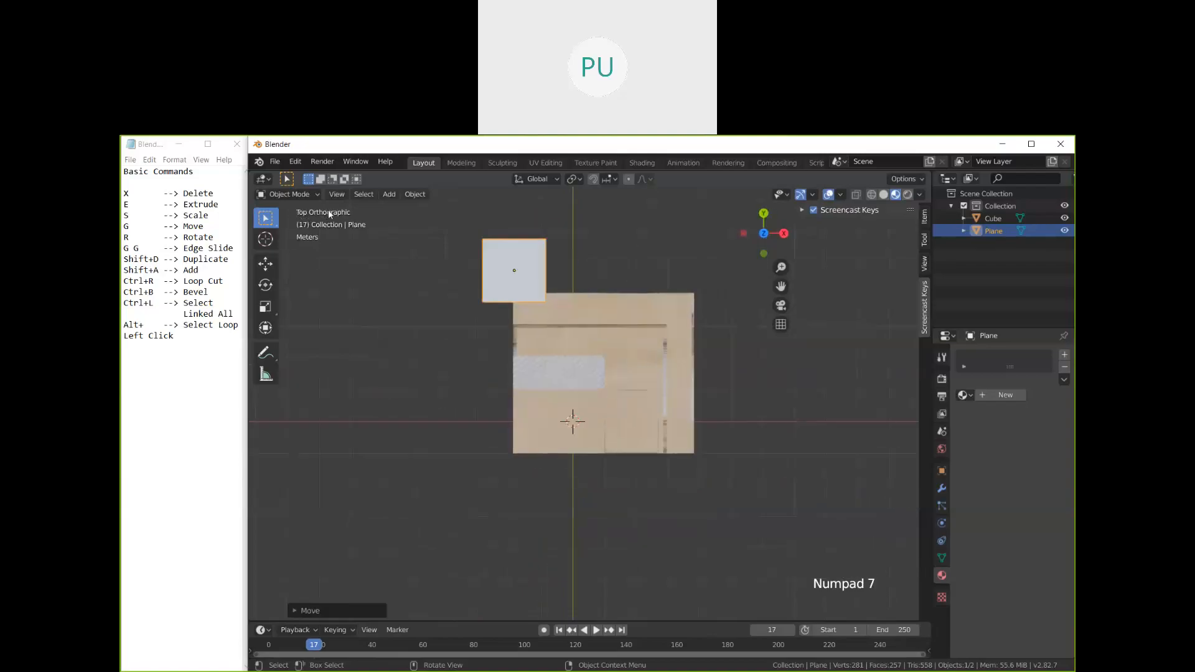
pyautogui.press('KP_1')
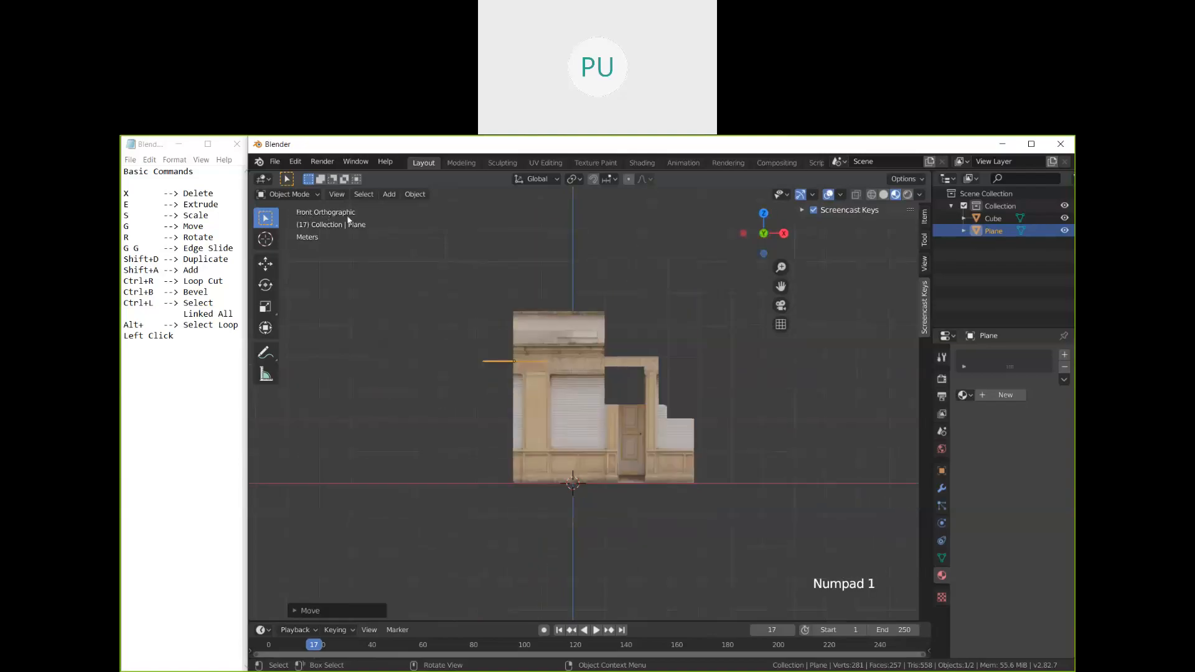
pyautogui.press('KP_3')
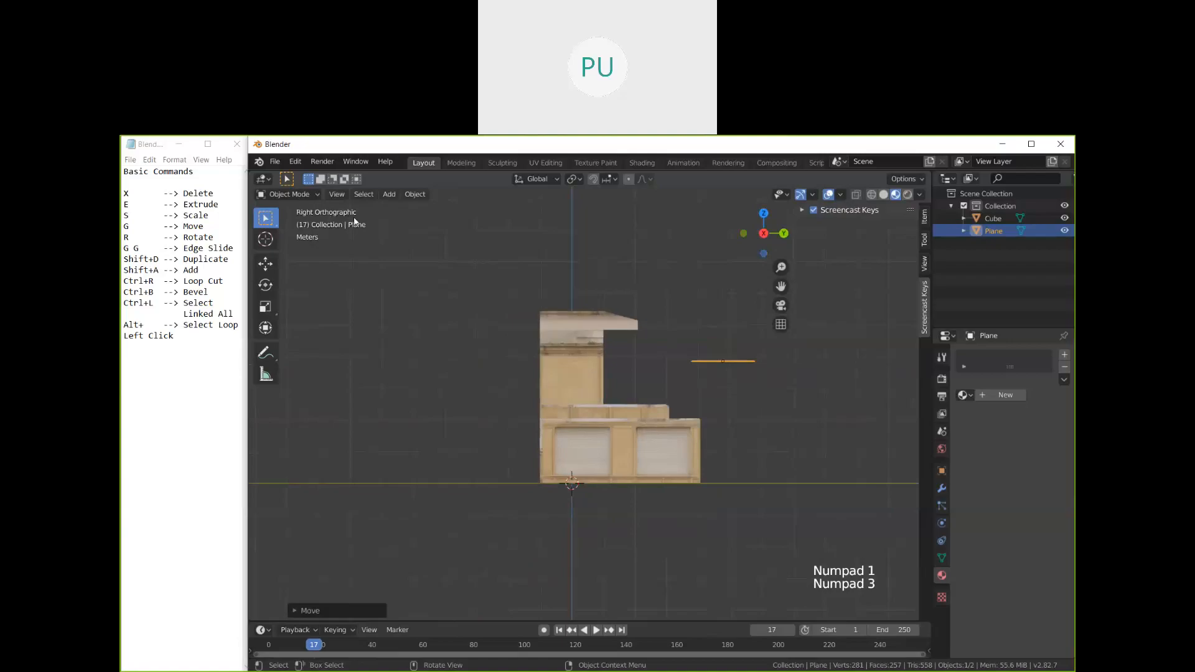
pyautogui.press('KP_7')
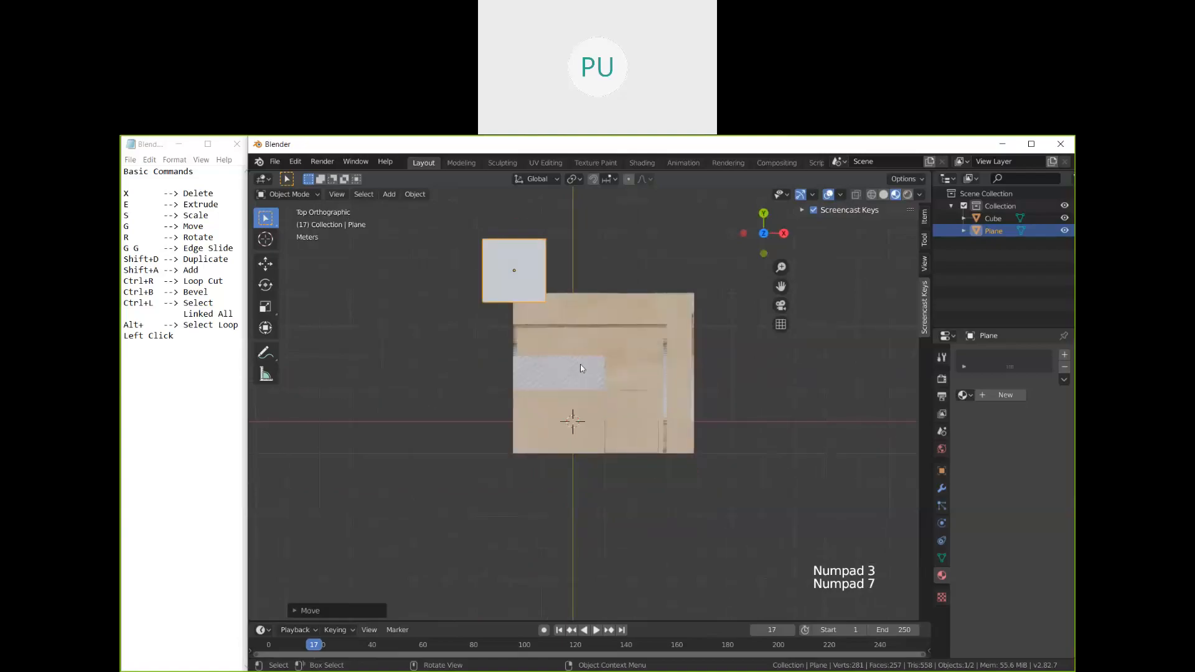
pyautogui.moveTo(465, 423); pyautogui.dragTo(429, 560, button='middle')
# Step: Rotate the plane by 45° in the right orthographic view so that it tilts beside the building
pyautogui.click(369, 629)
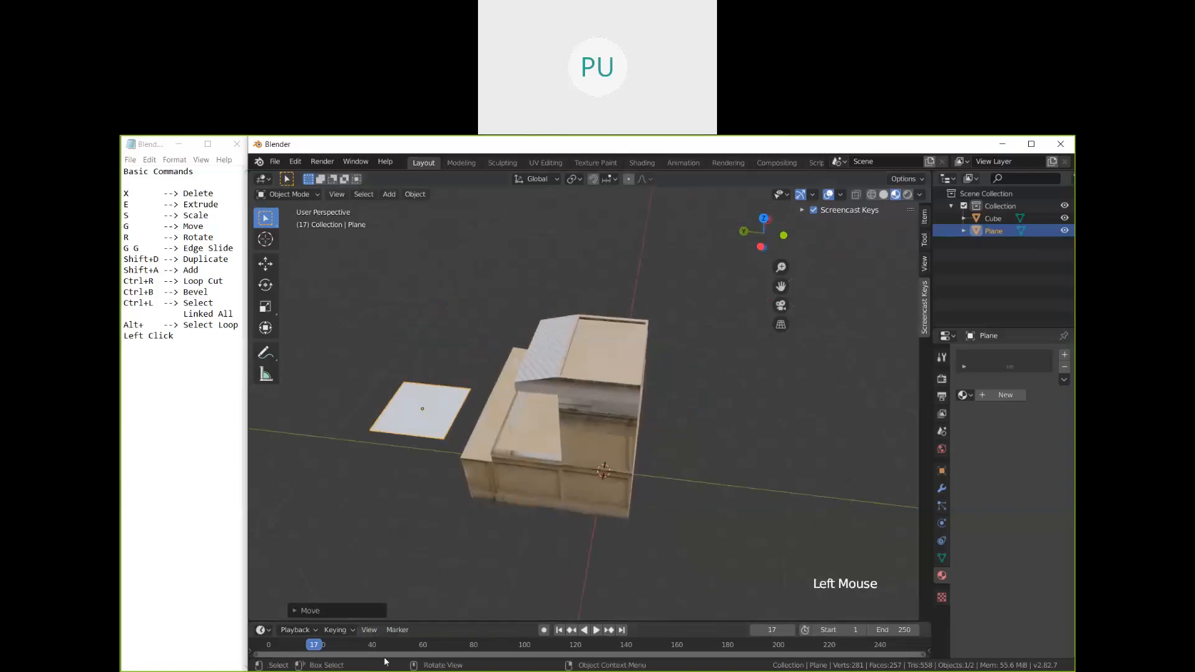
pyautogui.click(369, 629)
pyautogui.click(336, 194)
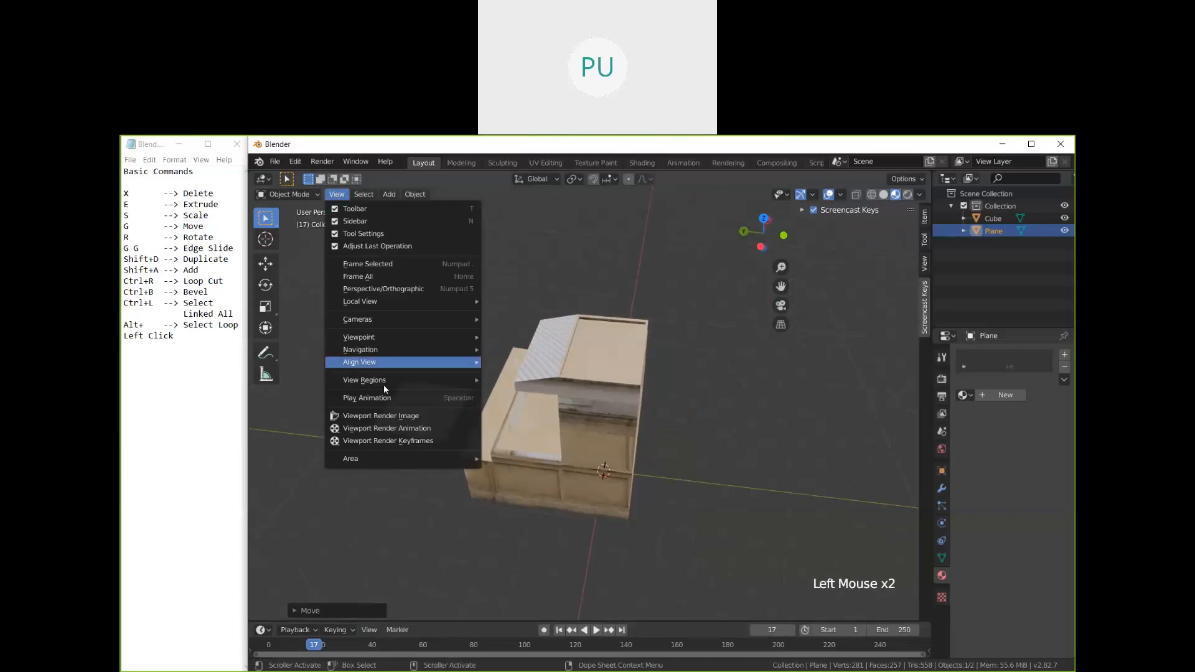
pyautogui.click(391, 291)
pyautogui.click(423, 266)
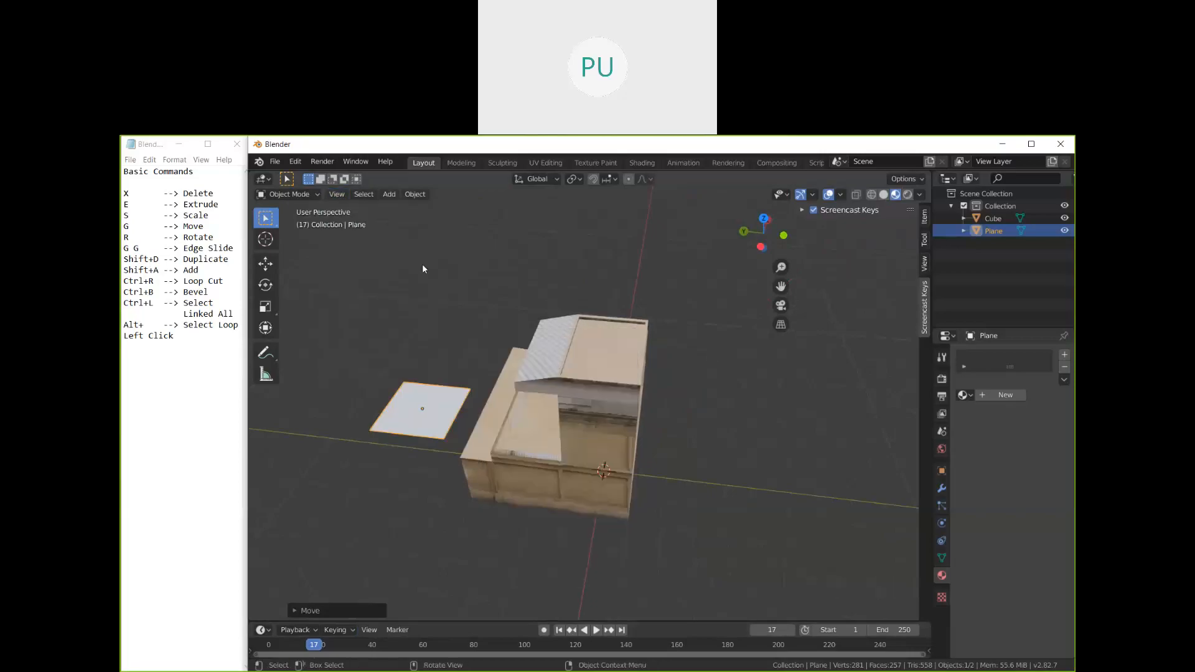
pyautogui.click(347, 193)
pyautogui.moveTo(405, 336)
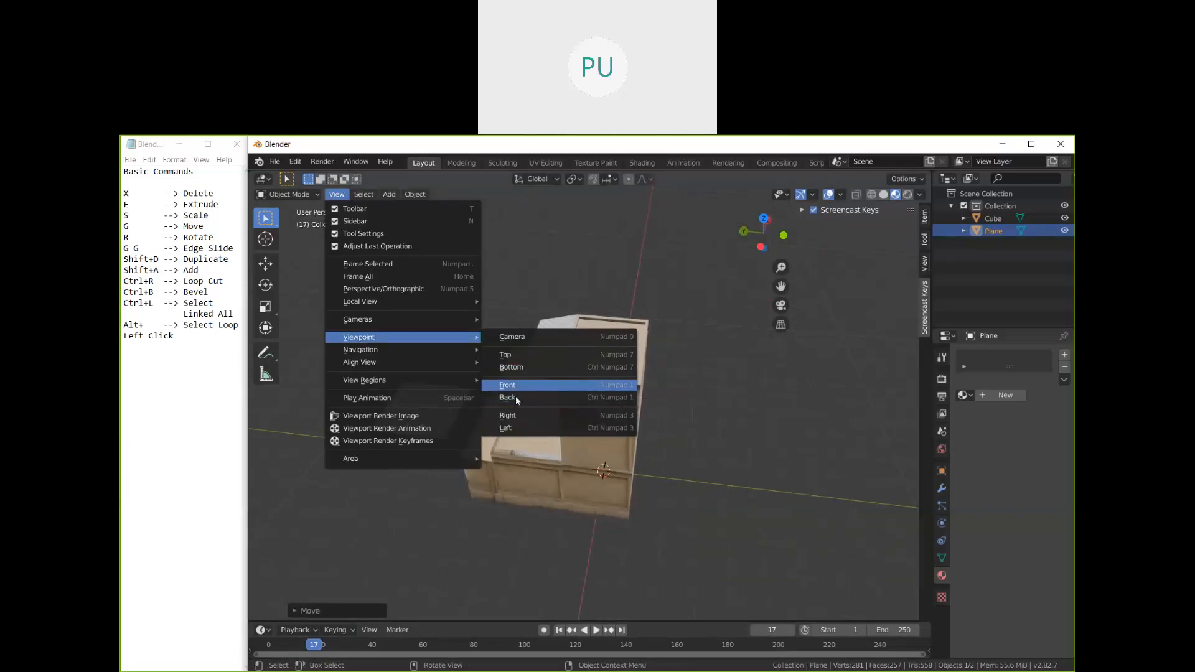
pyautogui.click(523, 415)
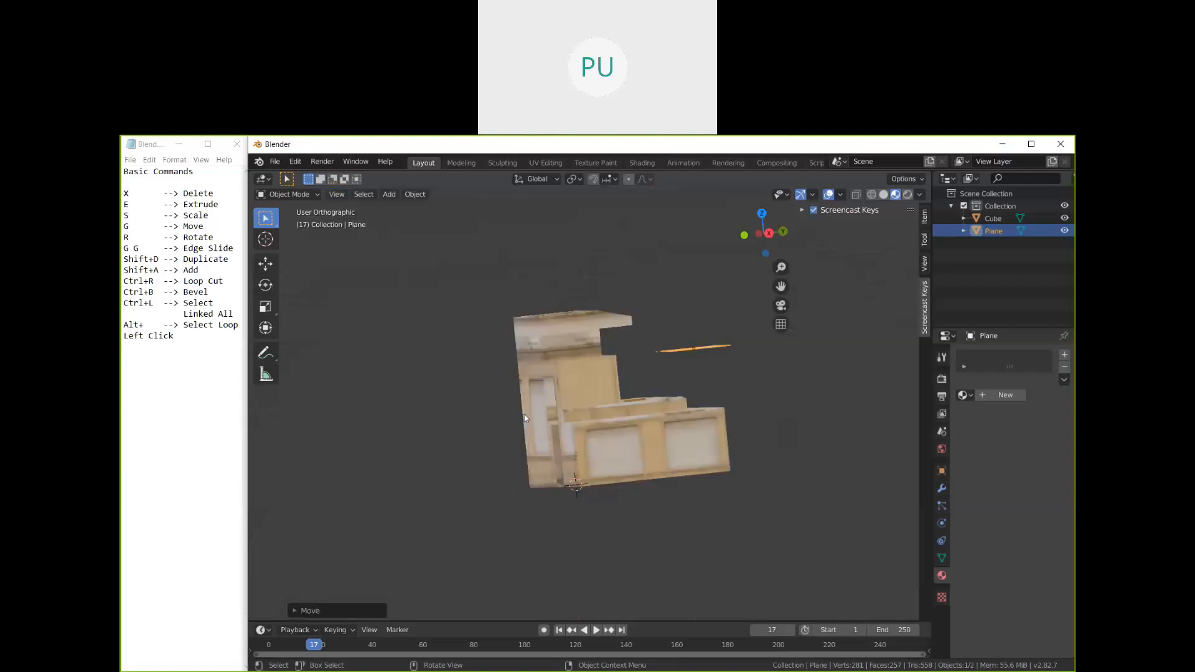
pyautogui.keyDown('shift'); pyautogui.moveTo(695, 391); pyautogui.dragTo(602, 361, button='middle'); pyautogui.keyUp('shift')
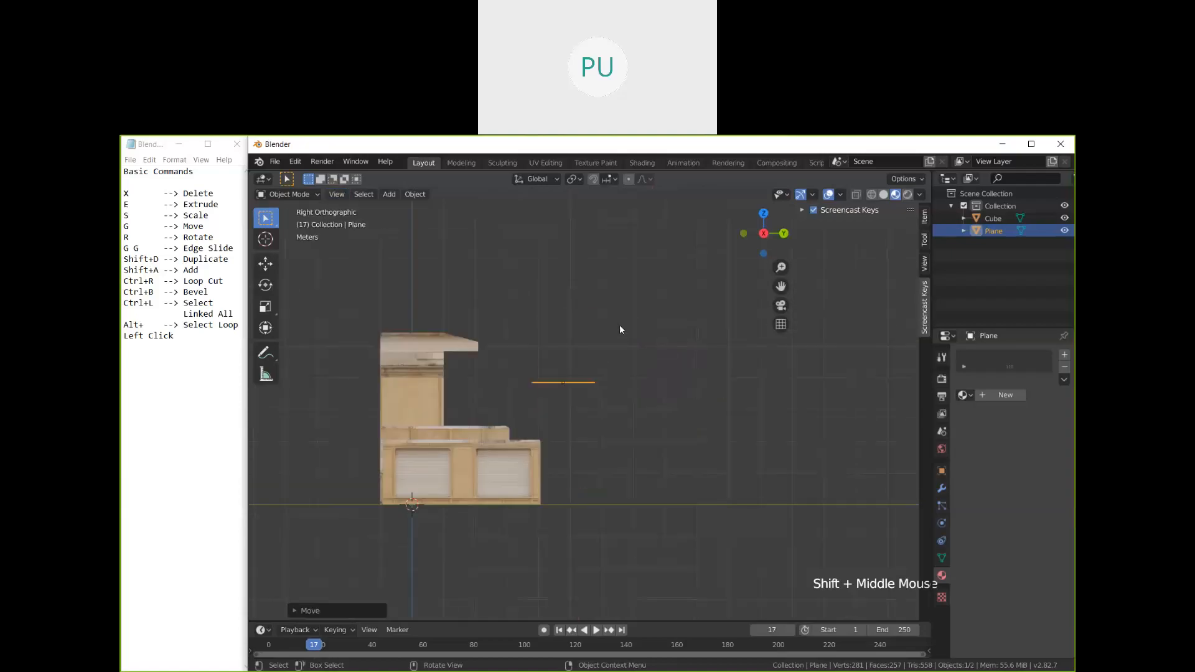
pyautogui.press('r')
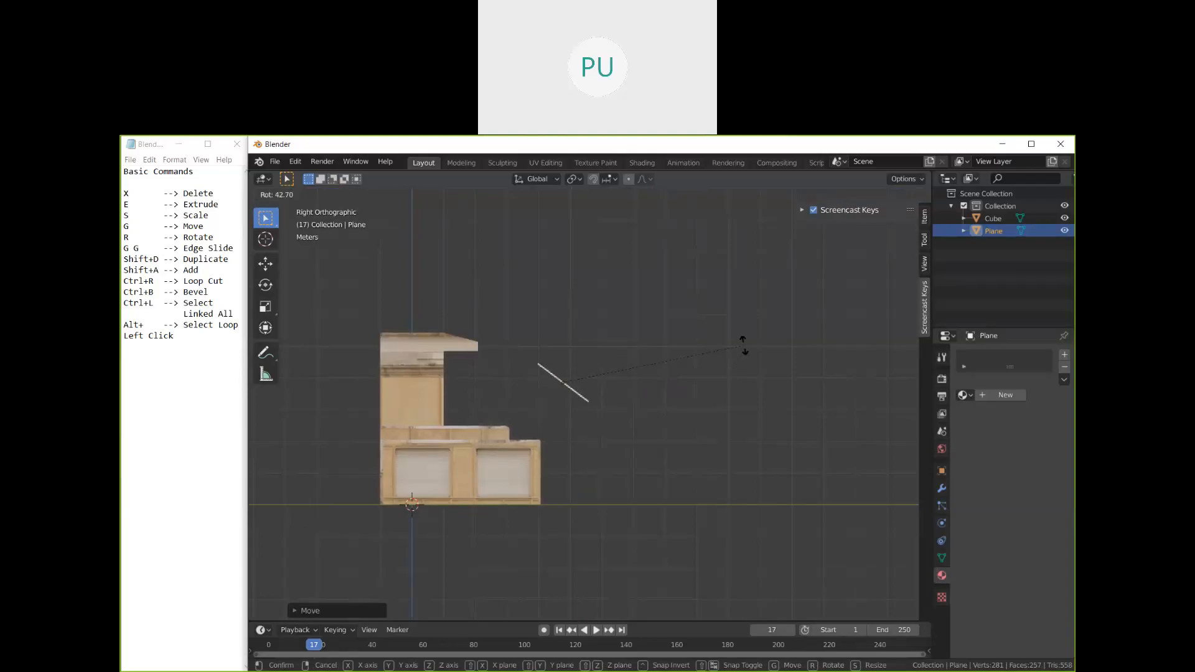
pyautogui.write('45')
pyautogui.press('Return')
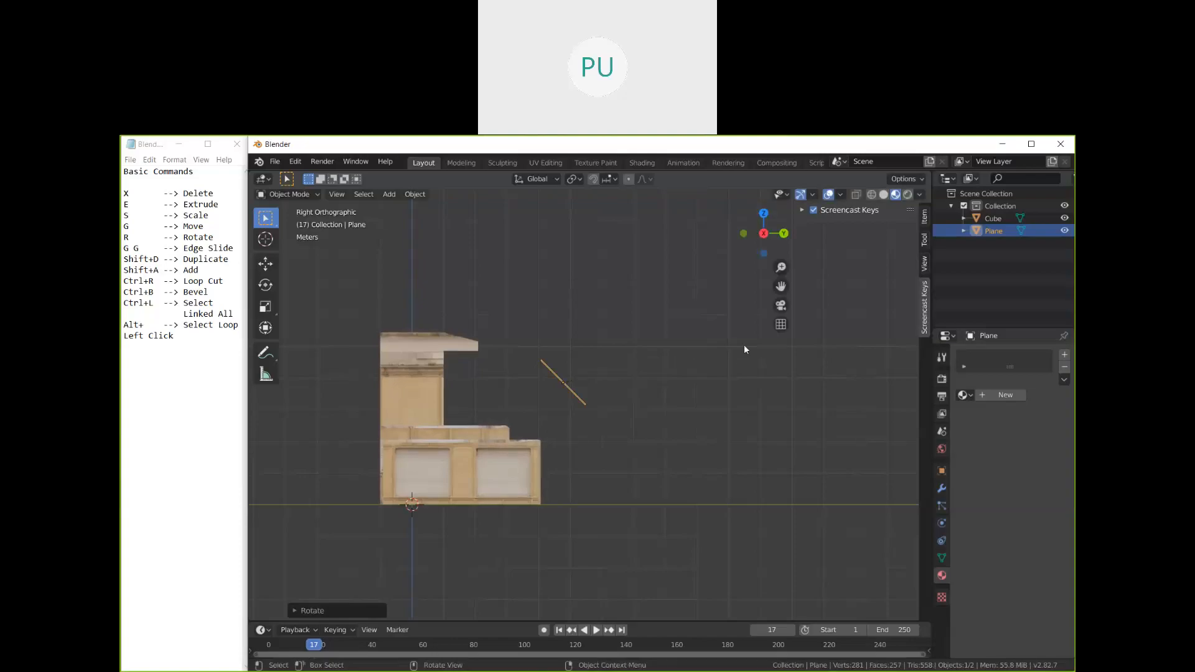
# Step: Move the tilted plane about 2.8 m along Y and 3 m up, away from the building
pyautogui.moveTo(677, 404); pyautogui.dragTo(529, 387, button='middle')
pyautogui.moveTo(568, 443); pyautogui.dragTo(565, 414, button='middle')
pyautogui.press('KP_3')
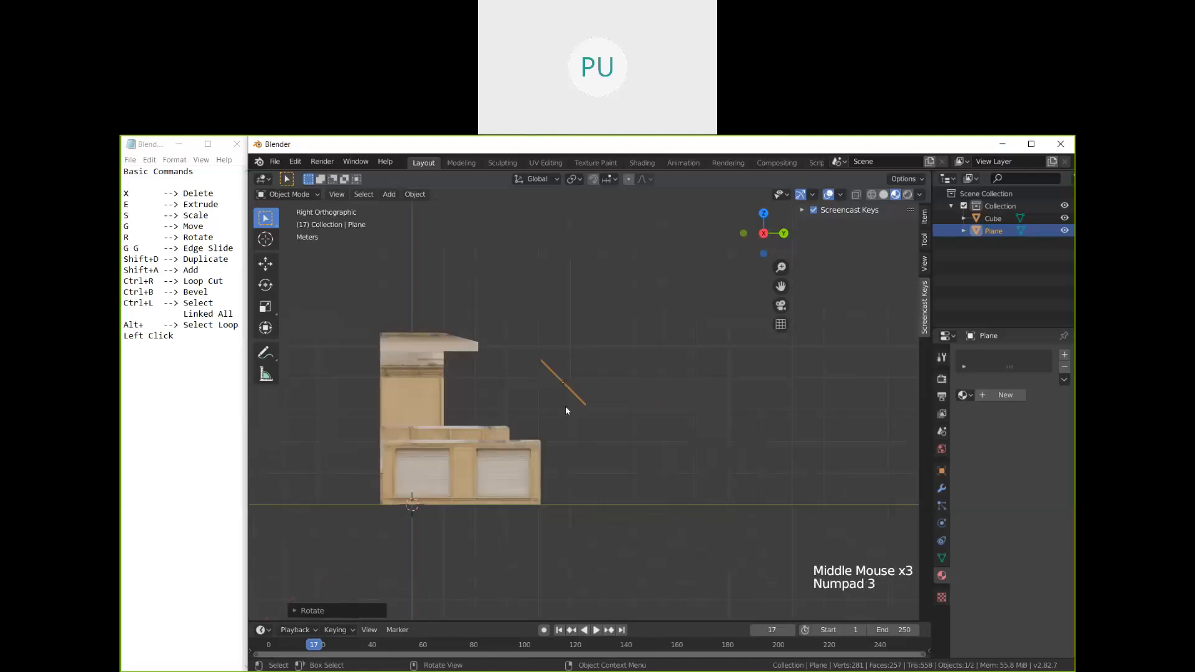
pyautogui.press('g')
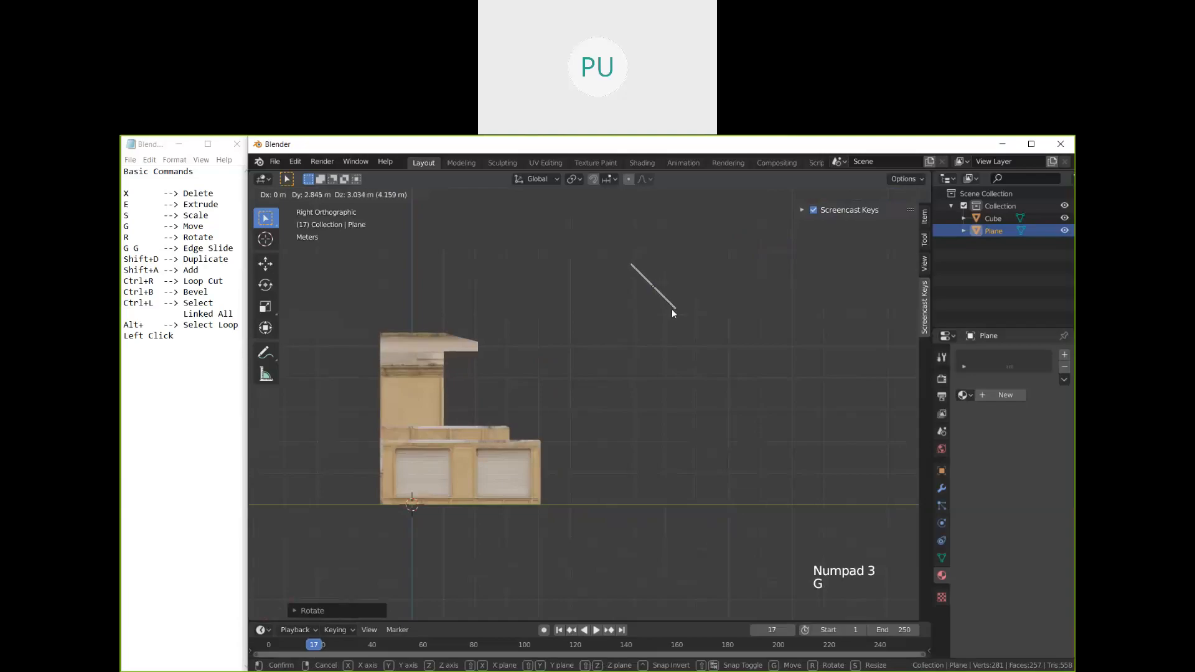
pyautogui.click(671, 308)
# Step: Scale the tilted plane up uniformly and check it against the building
pyautogui.moveTo(646, 379); pyautogui.dragTo(576, 437, button='middle')
pyautogui.press('s')
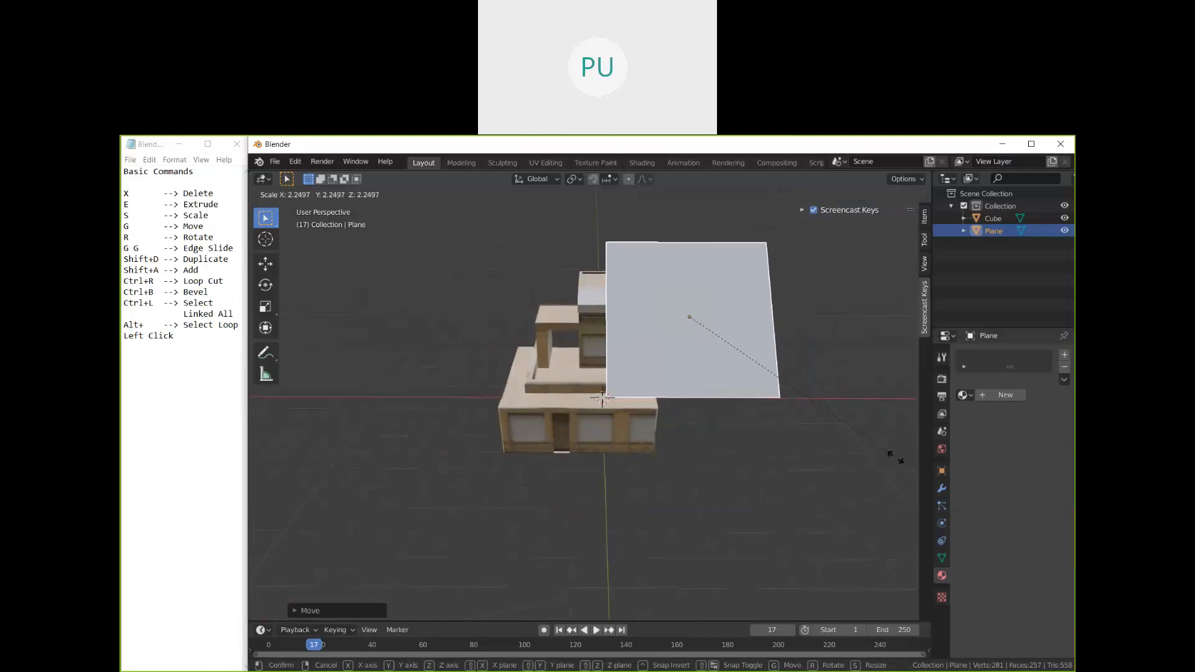
pyautogui.click(757, 446)
pyautogui.moveTo(757, 446)
pyautogui.mouseDown(button='middle')
pyautogui.moveTo(835, 422)
pyautogui.moveTo(752, 431)
pyautogui.mouseUp(button='middle')
pyautogui.moveTo(898, 409); pyautogui.dragTo(689, 297, button='middle')
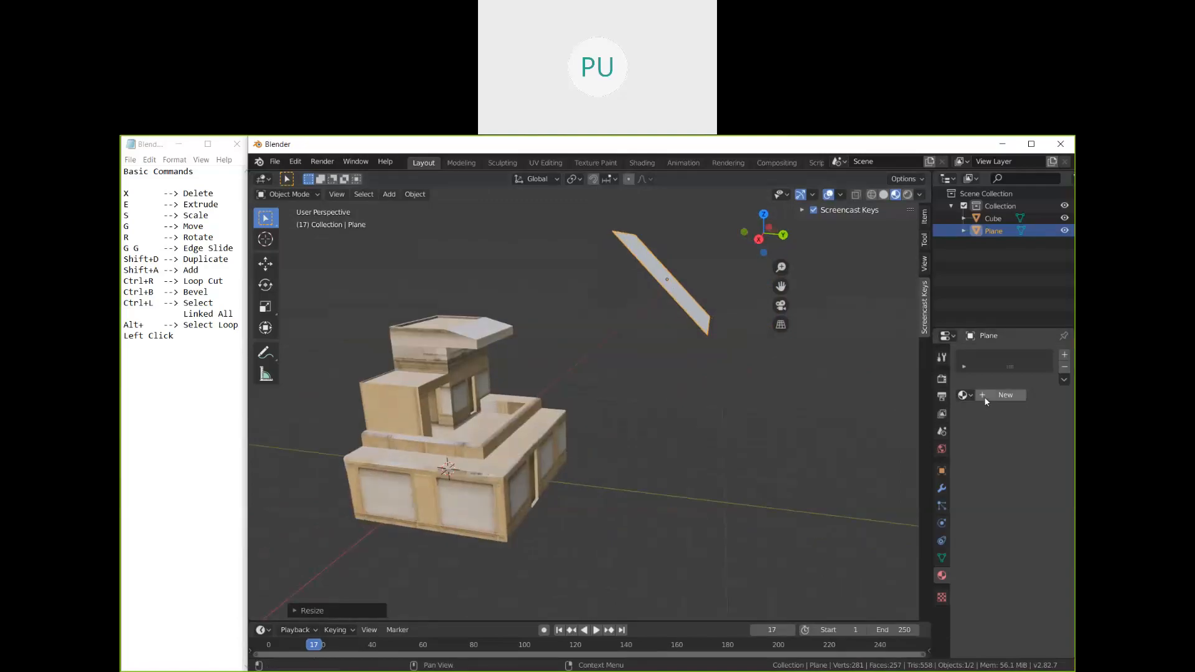
# Step: Give the tilted plane a new material named Light
pyautogui.click(940, 576)
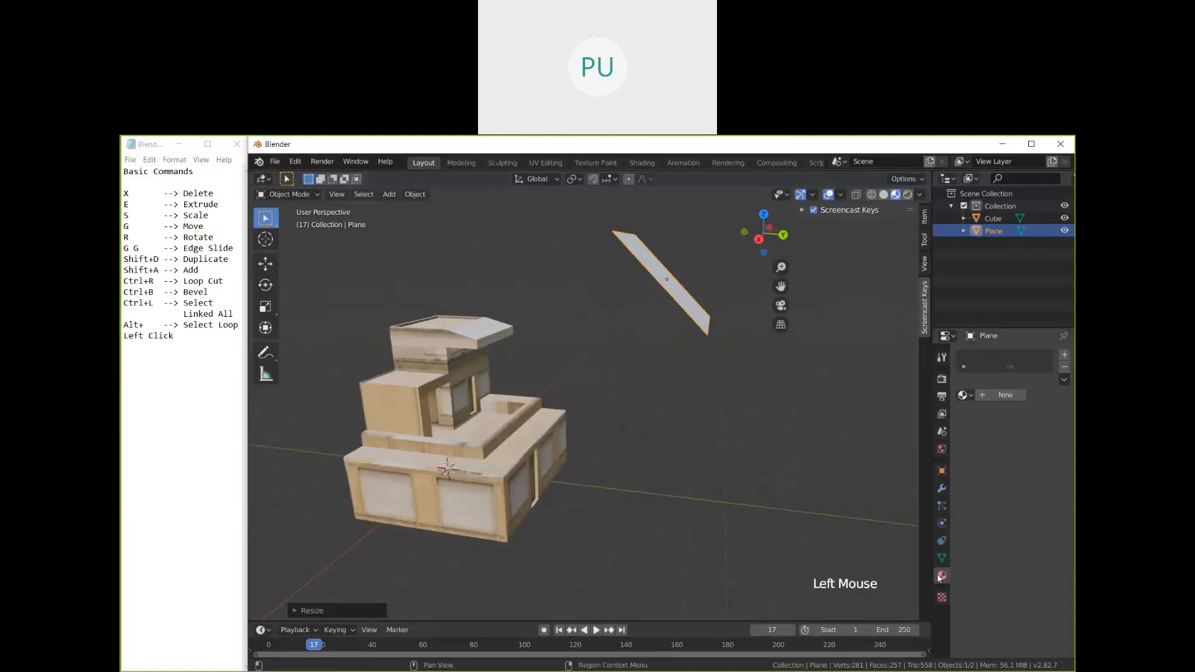
pyautogui.click(944, 573)
pyautogui.click(1002, 397)
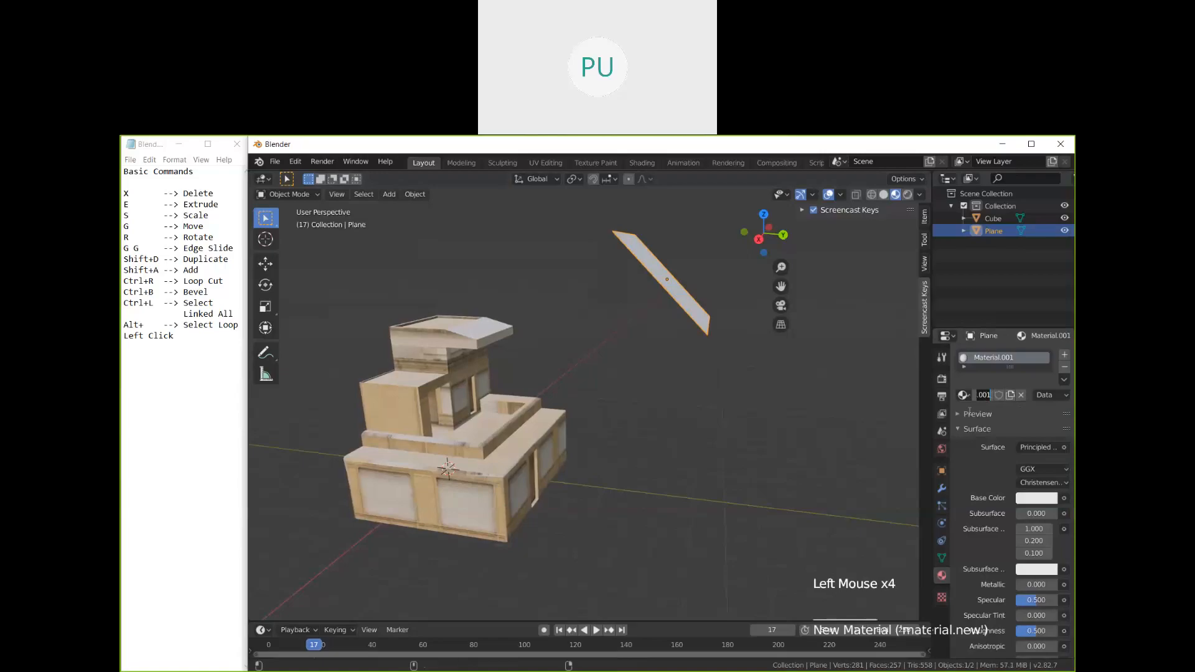
pyautogui.press('BackSpace')
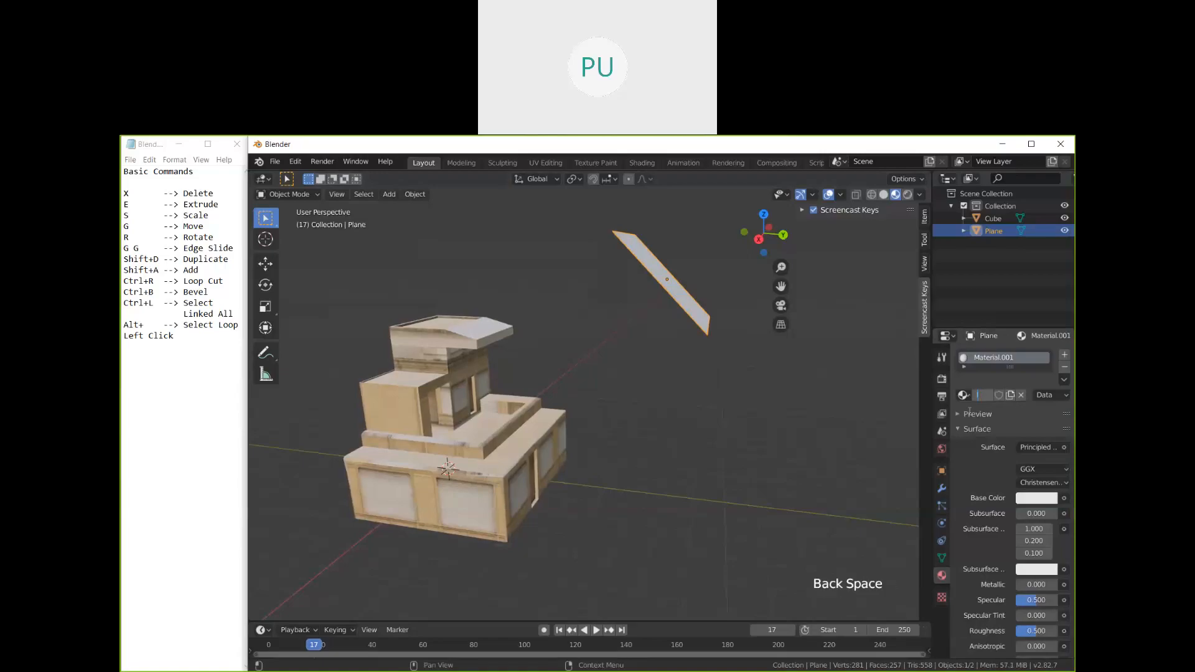
pyautogui.write('Light')
pyautogui.press('Return')
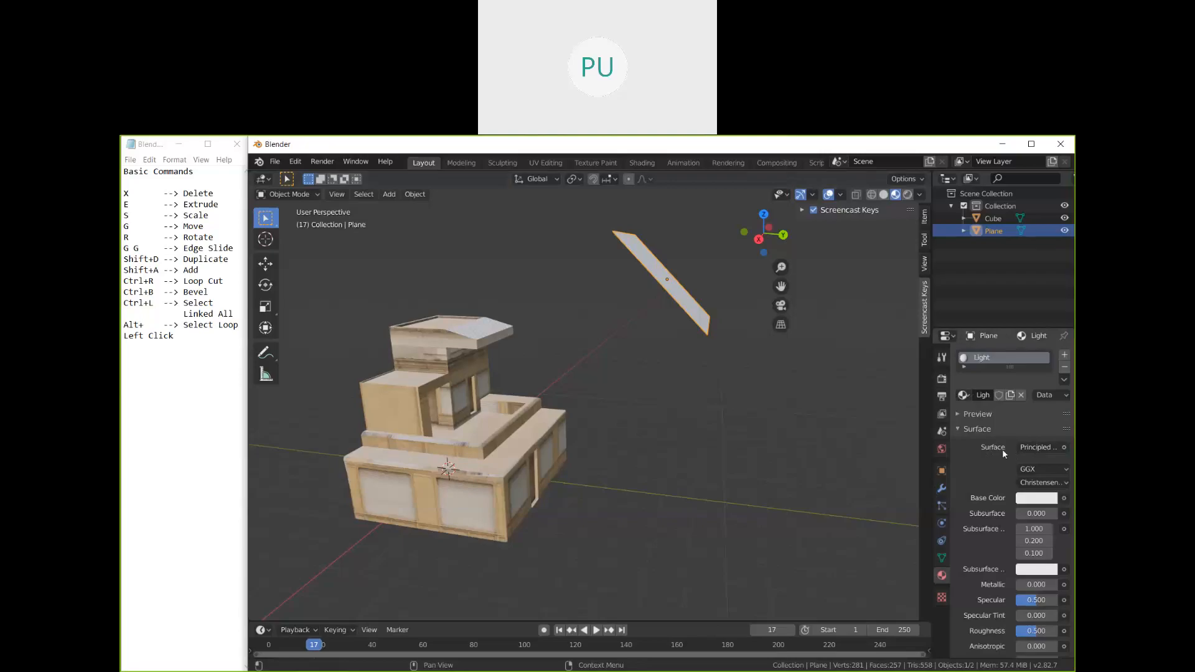
# Step: Change the Light material's surface shader to Emission
pyautogui.click(1066, 445)
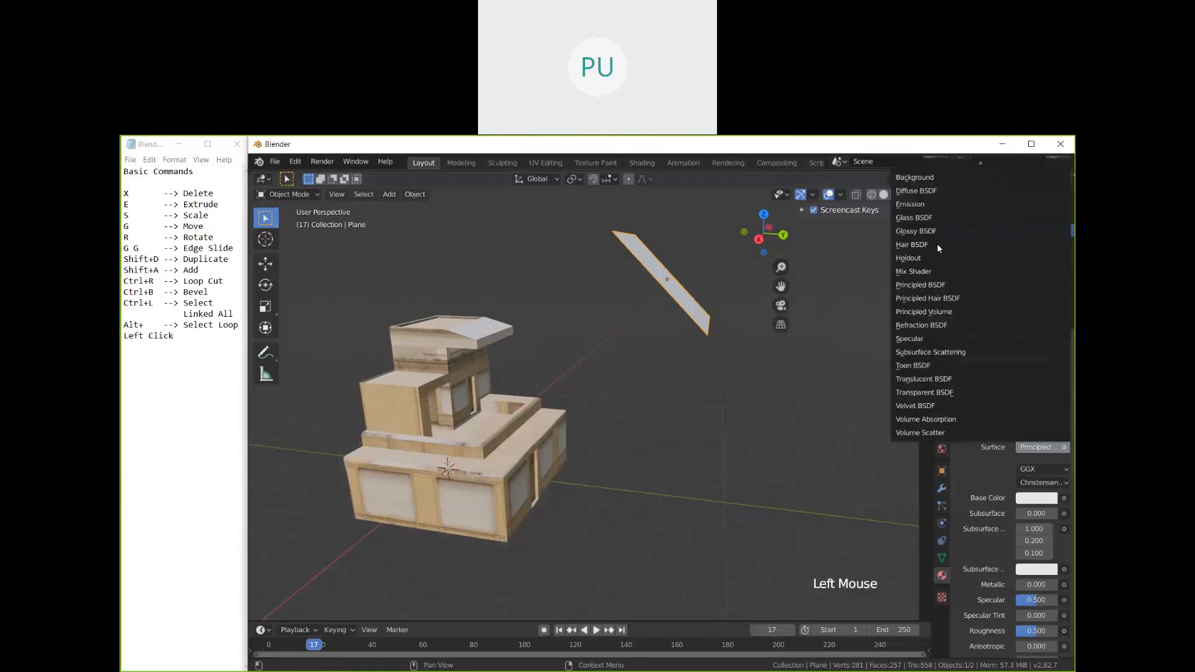
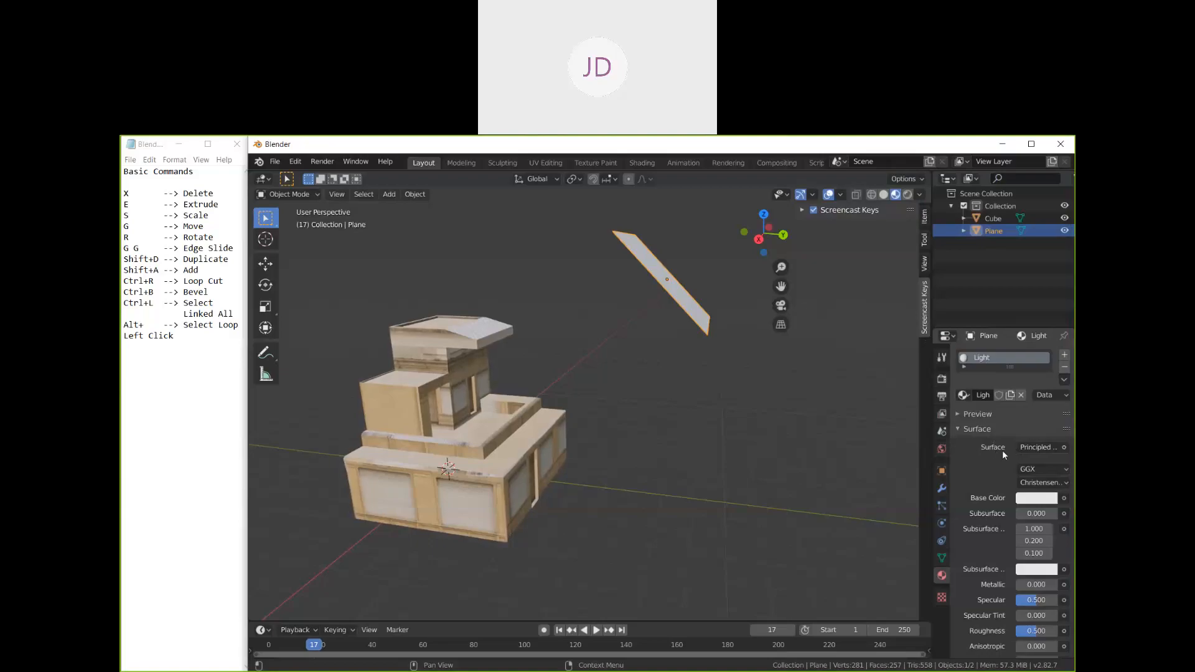
pyautogui.click(1064, 449)
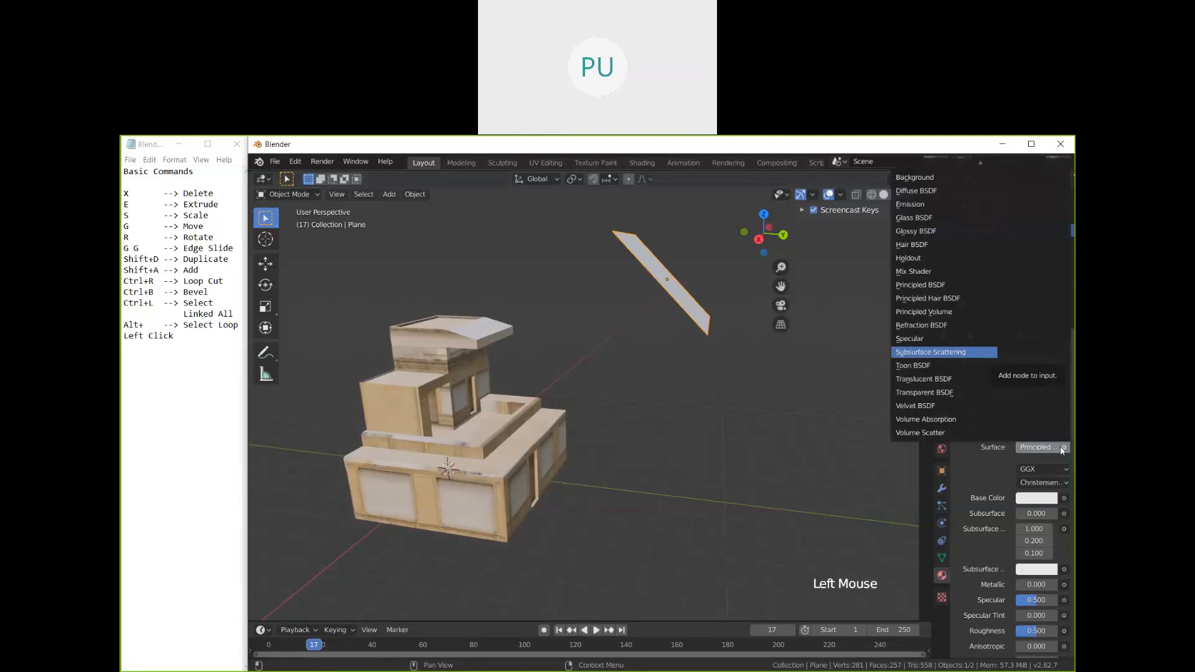
pyautogui.click(1065, 450)
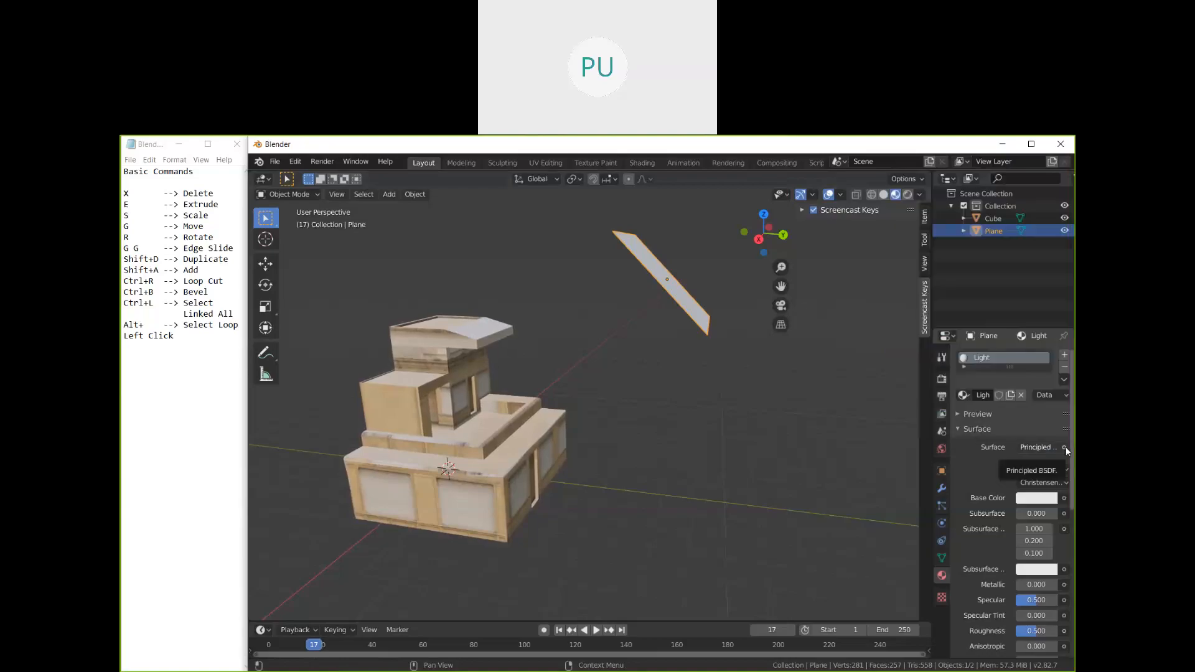
pyautogui.click(1066, 447)
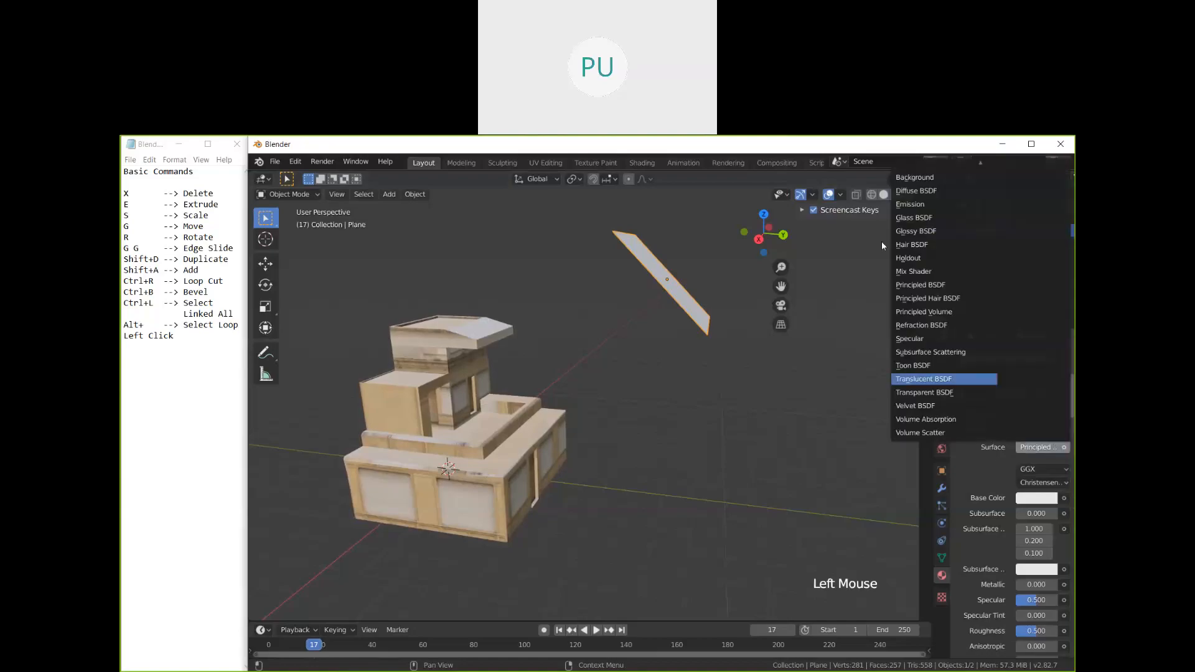
pyautogui.click(906, 206)
pyautogui.moveTo(716, 311); pyautogui.dragTo(664, 346, button='middle')
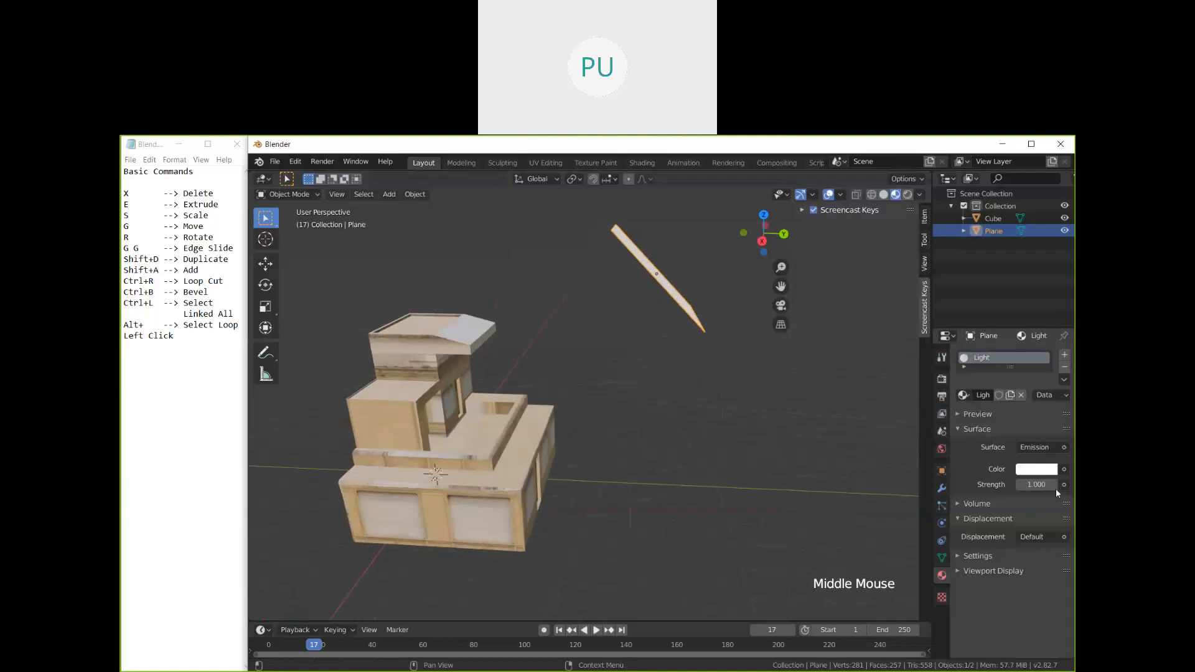
# Step: Set the Light material's emission strength to 5 and inspect the glowing plane beside the building
pyautogui.click(1037, 485)
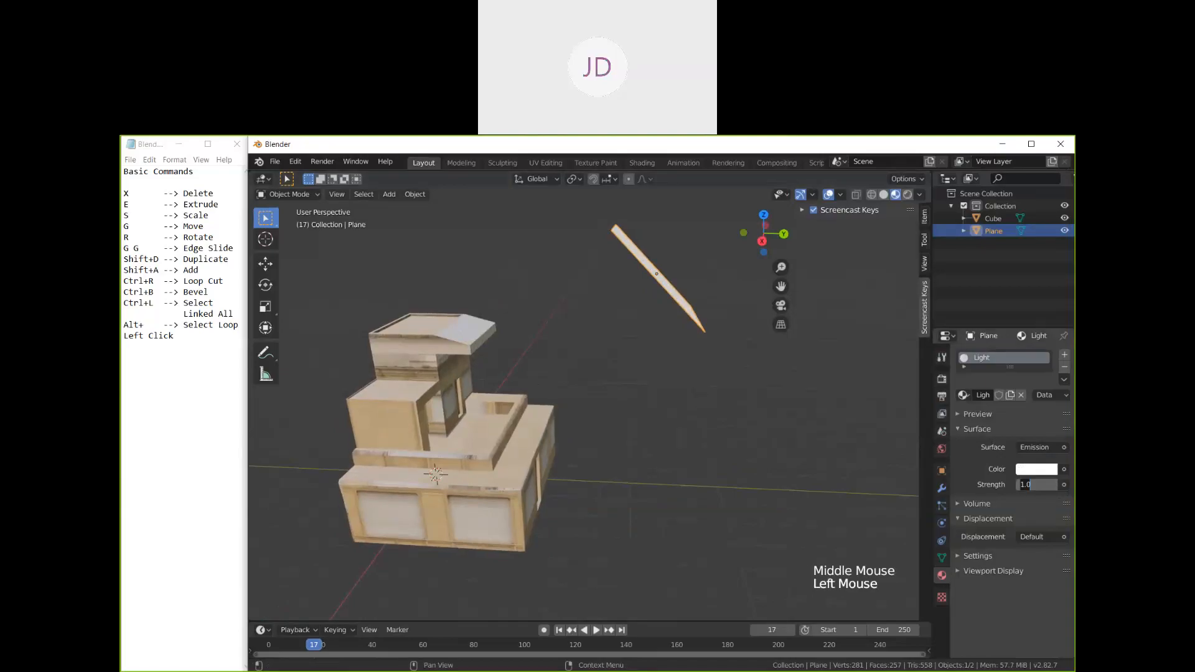
pyautogui.write('5')
pyautogui.press('Return')
pyautogui.moveTo(681, 420); pyautogui.dragTo(736, 264, button='middle')
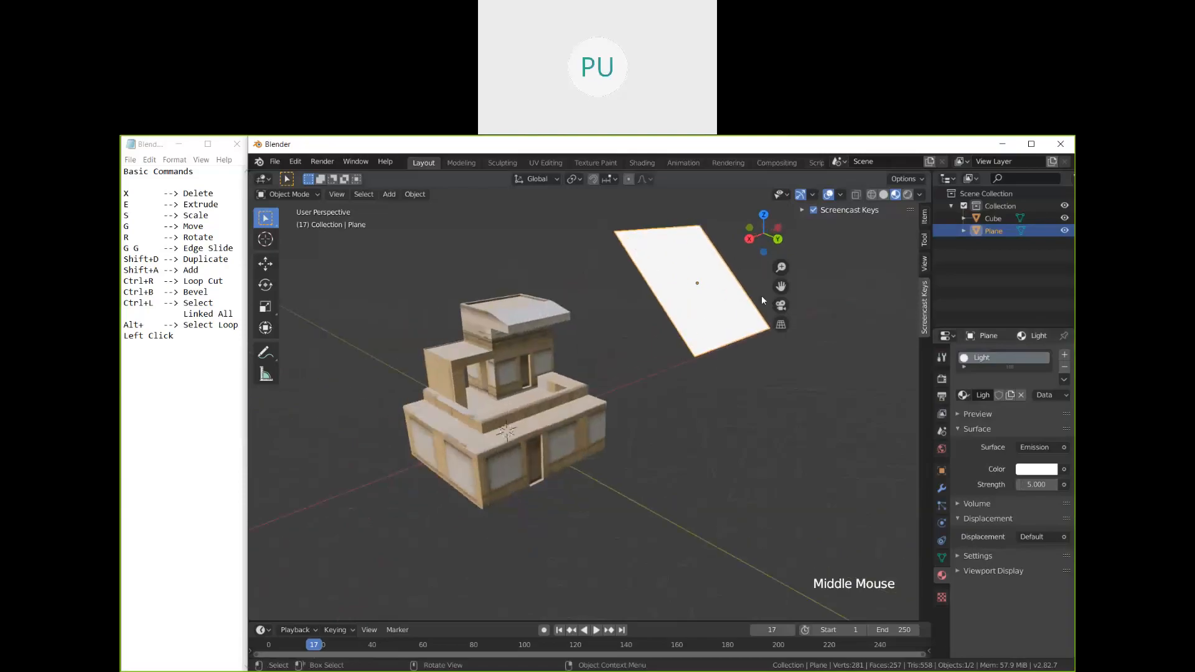
pyautogui.moveTo(764, 301); pyautogui.dragTo(721, 391, button='middle')
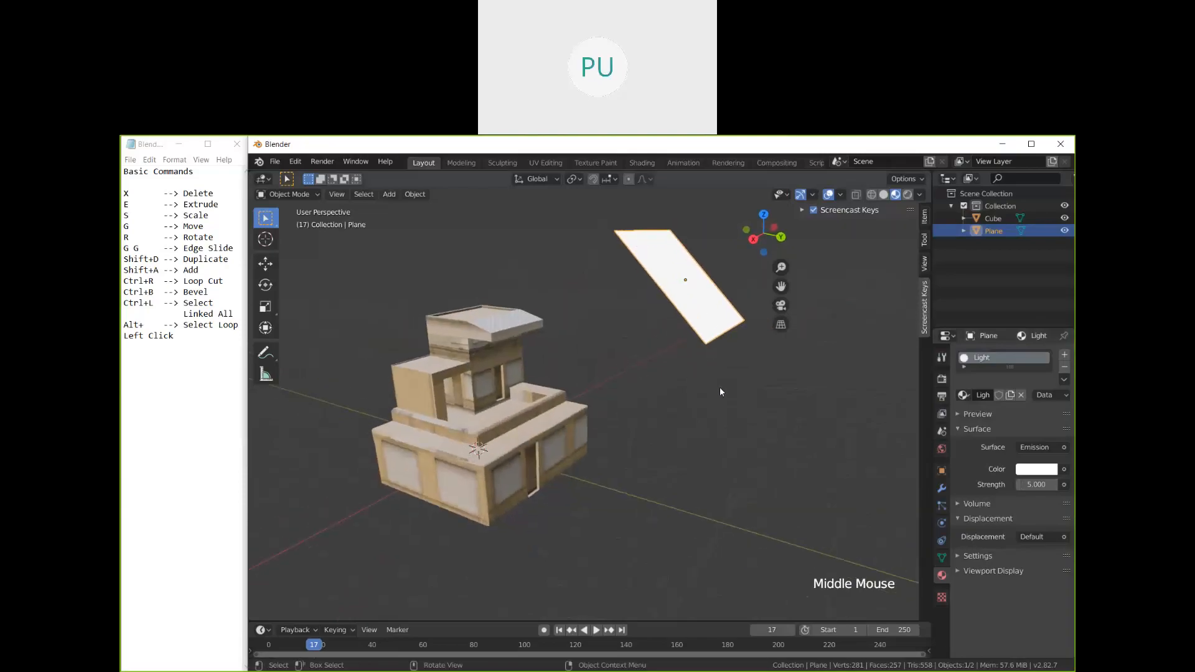
# Step: Add a second plane as the ground under the building and scale it up uniformly about 13.5 times
pyautogui.keyDown('shift'); pyautogui.moveTo(689, 446); pyautogui.dragTo(667, 471, button='middle'); pyautogui.keyUp('shift')
pyautogui.moveTo(611, 471); pyautogui.dragTo(704, 394, button='middle')
pyautogui.scroll(-1, 633, 461)
pyautogui.moveTo(607, 498); pyautogui.dragTo(590, 496, button='middle')
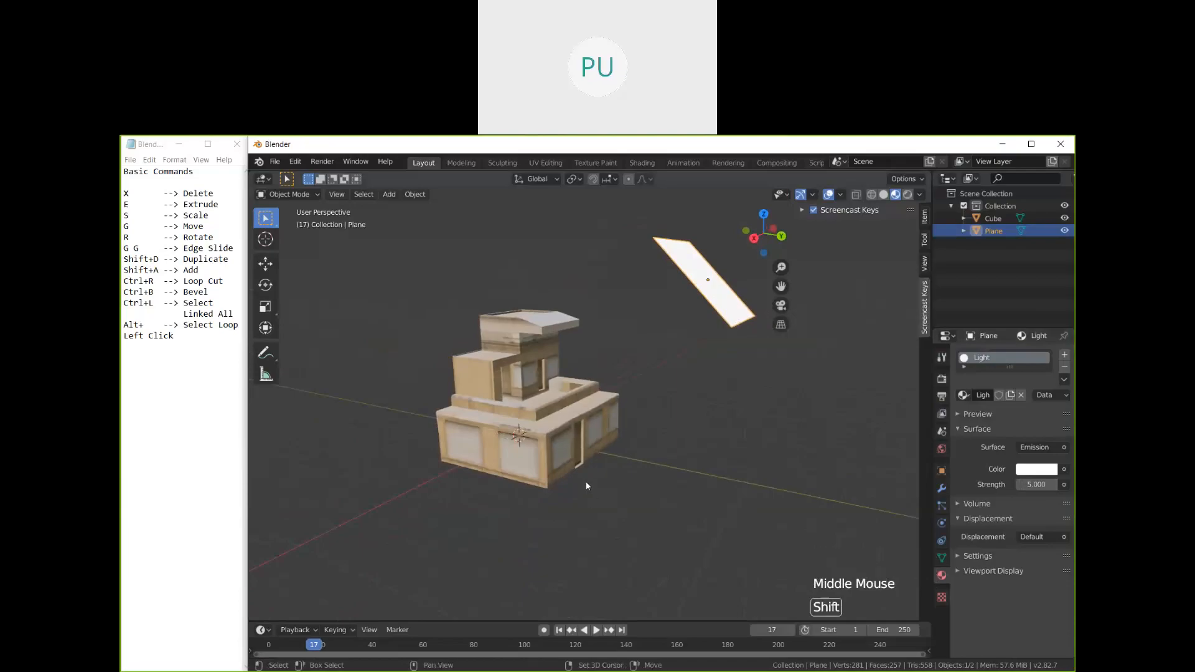
pyautogui.hotkey('shift', 'a')
pyautogui.moveTo(580, 431)
pyautogui.click(641, 432)
pyautogui.press('s')
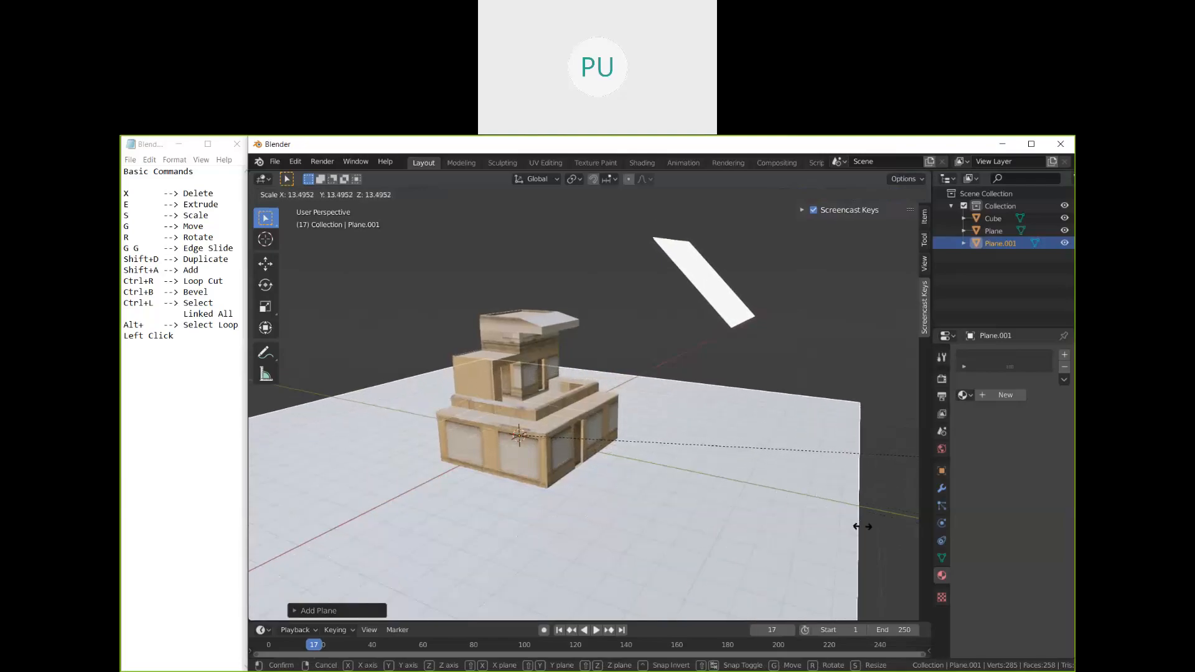
pyautogui.click(860, 526)
# Step: Add a camera to the scene
pyautogui.moveTo(671, 474); pyautogui.dragTo(626, 423, button='middle')
pyautogui.scroll(-2, 625, 423)
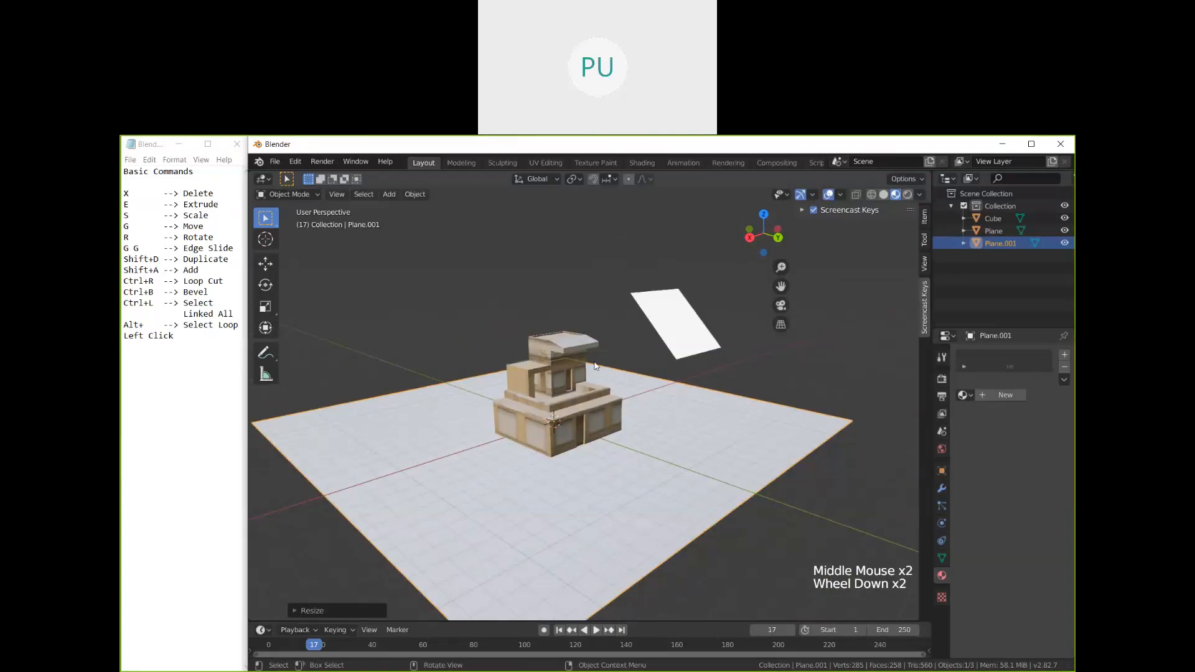
pyautogui.hotkey('shift', 'a')
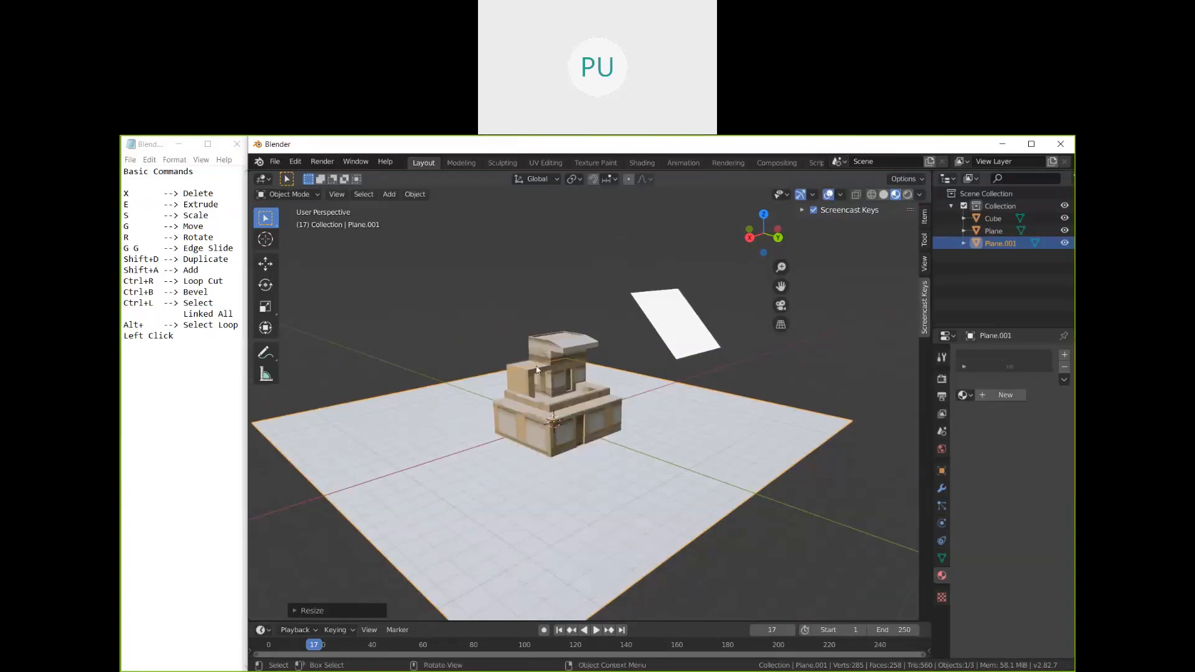
pyautogui.hotkey('shift', 'a')
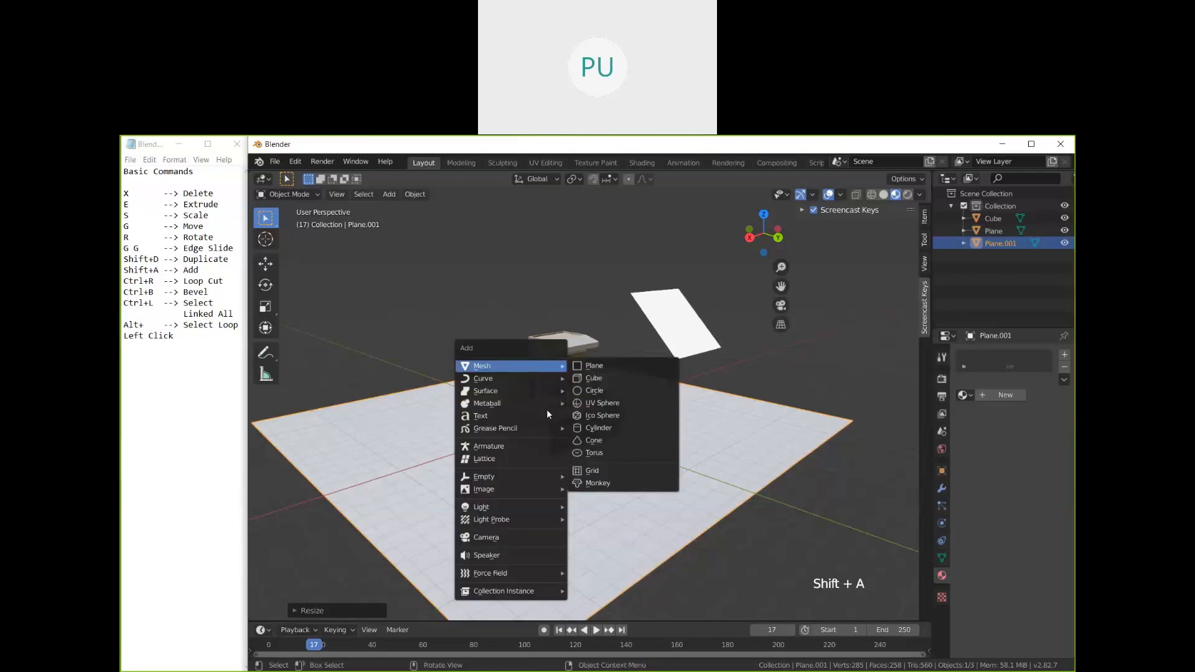
pyautogui.click(520, 536)
pyautogui.moveTo(519, 536); pyautogui.dragTo(734, 455, button='middle')
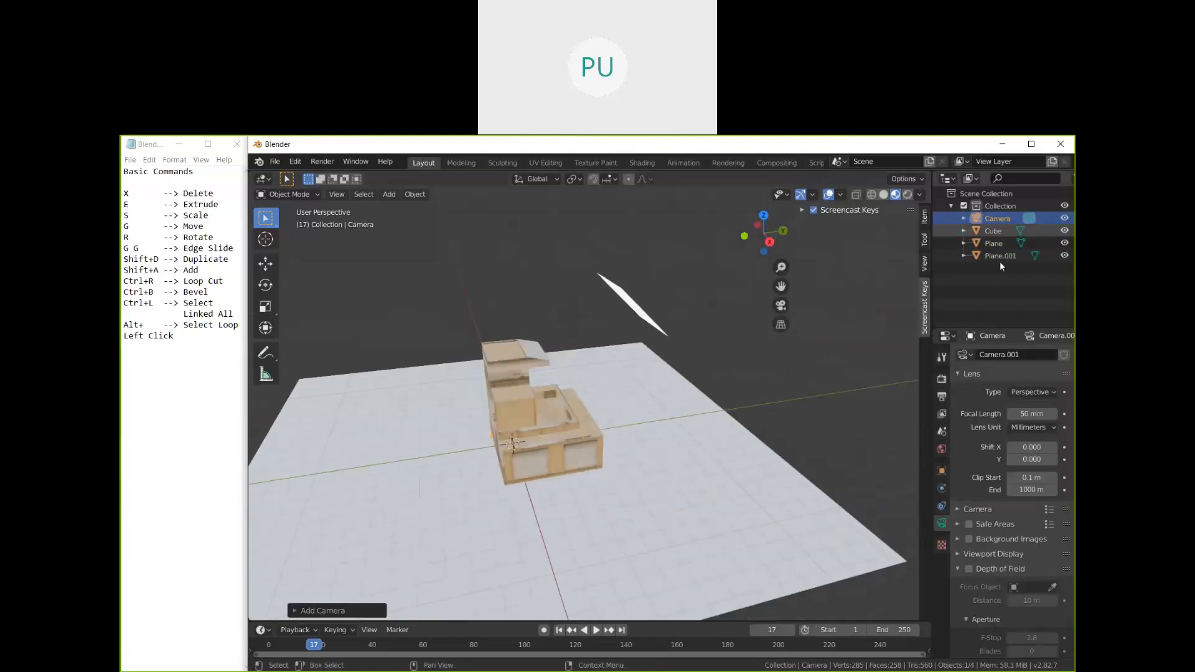
pyautogui.moveTo(774, 354); pyautogui.dragTo(579, 410, button='middle')
# Step: Move the camera out of the building and reposition it in front of the building, above the ground plane
pyautogui.press('g')
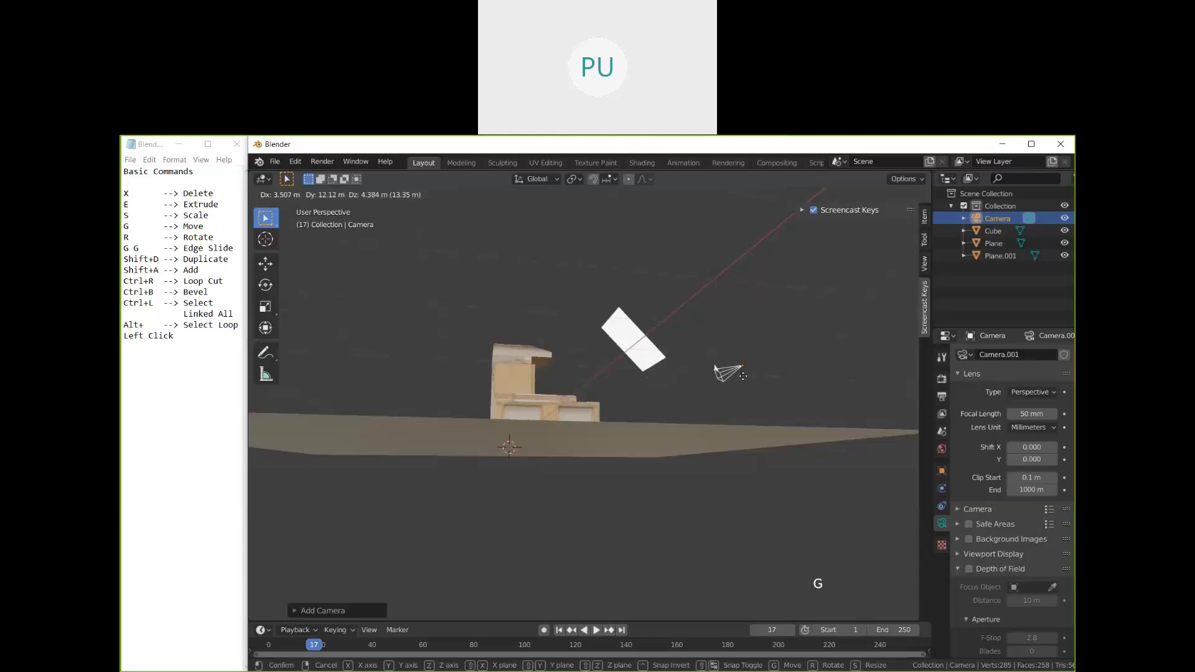
pyautogui.click(740, 378)
pyautogui.moveTo(737, 381); pyautogui.dragTo(653, 437, button='middle')
pyautogui.press('g')
pyautogui.click(524, 426)
pyautogui.moveTo(583, 424); pyautogui.dragTo(598, 424, button='middle')
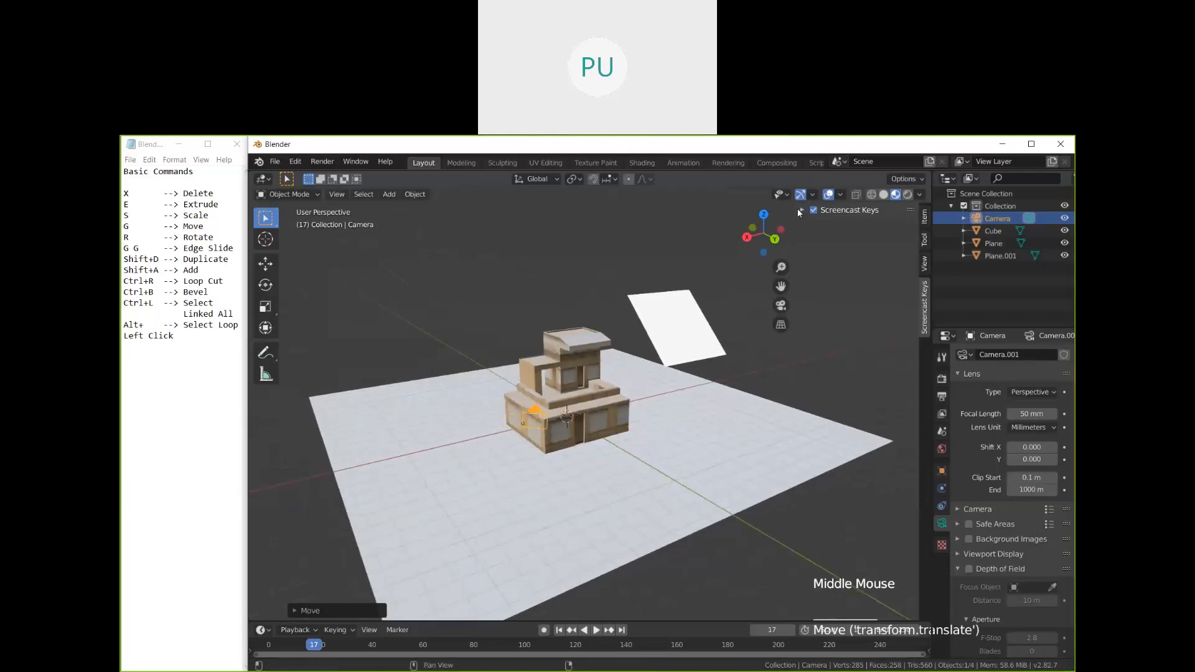
# Step: Narrow the viewport sidebar and switch to the camera view
pyautogui.moveTo(801, 210); pyautogui.dragTo(879, 210)
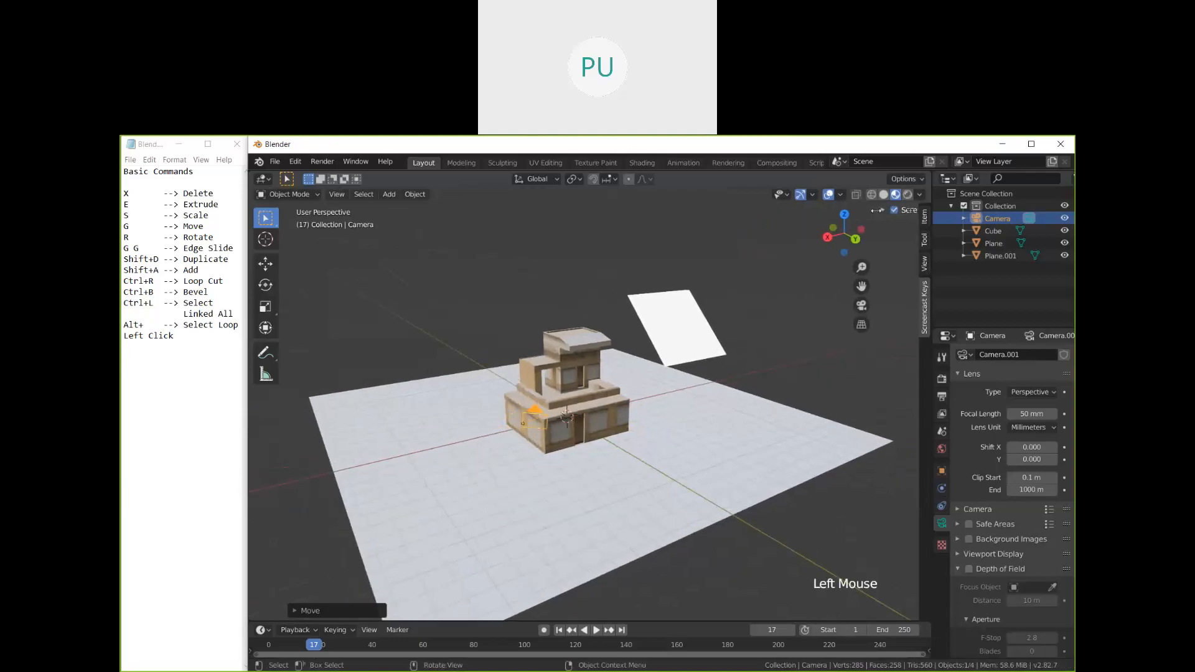
pyautogui.moveTo(525, 368); pyautogui.dragTo(565, 384, button='middle')
pyautogui.scroll(1, 565, 383)
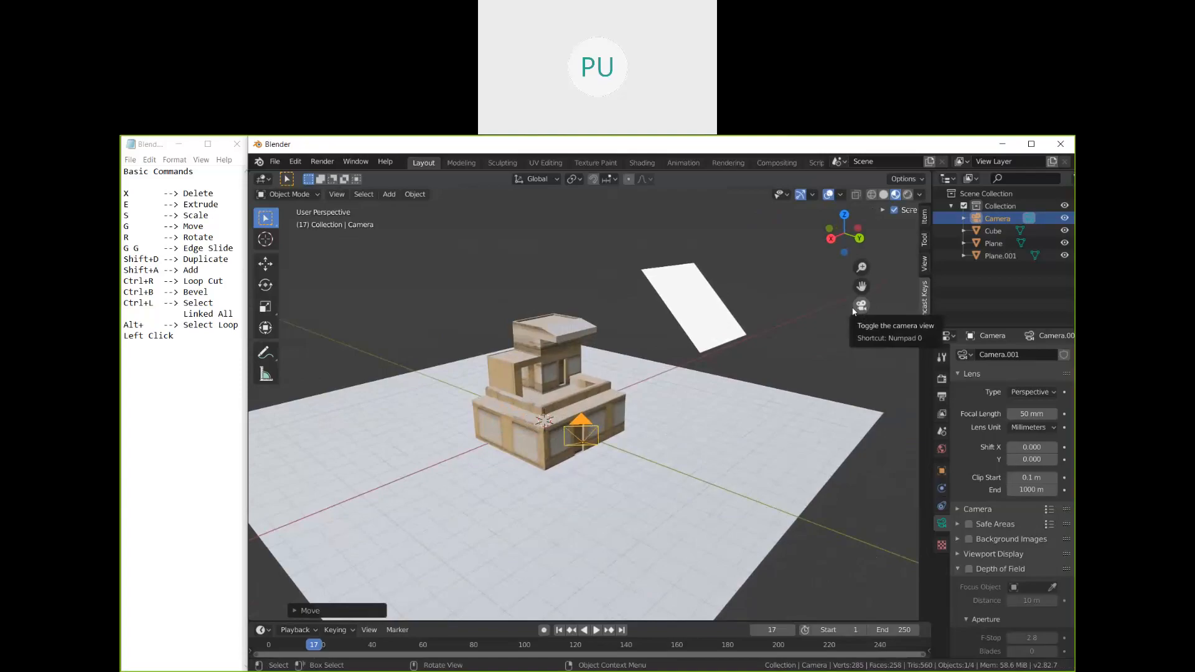
pyautogui.click(862, 305)
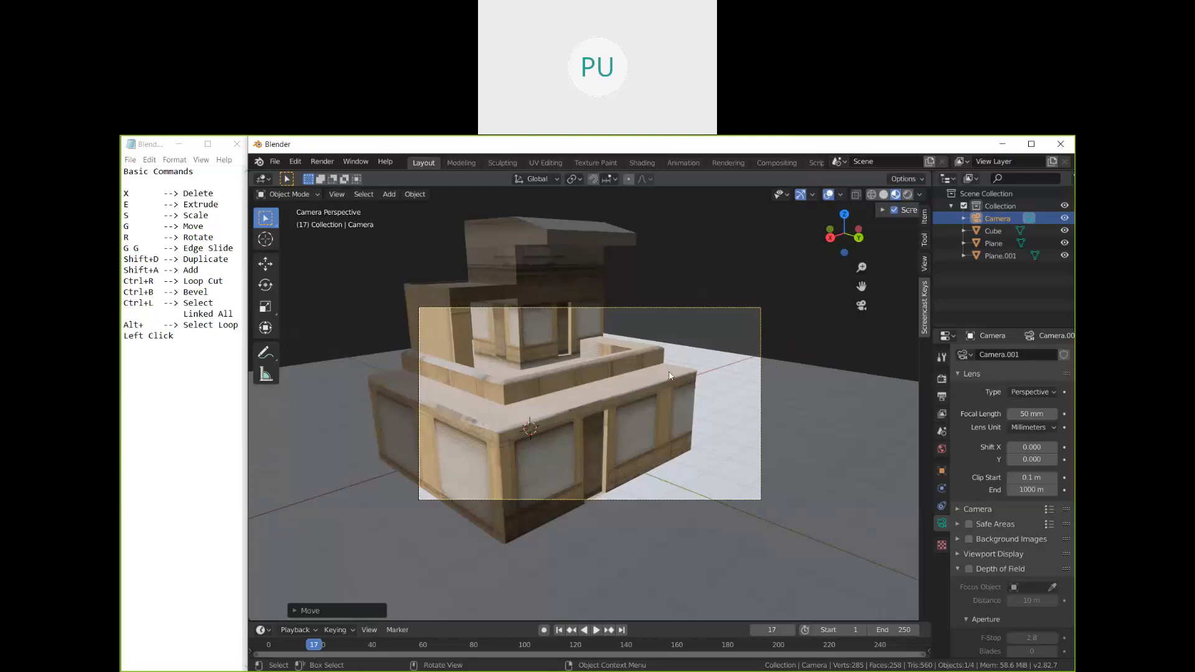
# Step: Reposition the camera freely and along the global X and Y axes to centre the building, ending with about 2 m along Y
pyautogui.press('g')
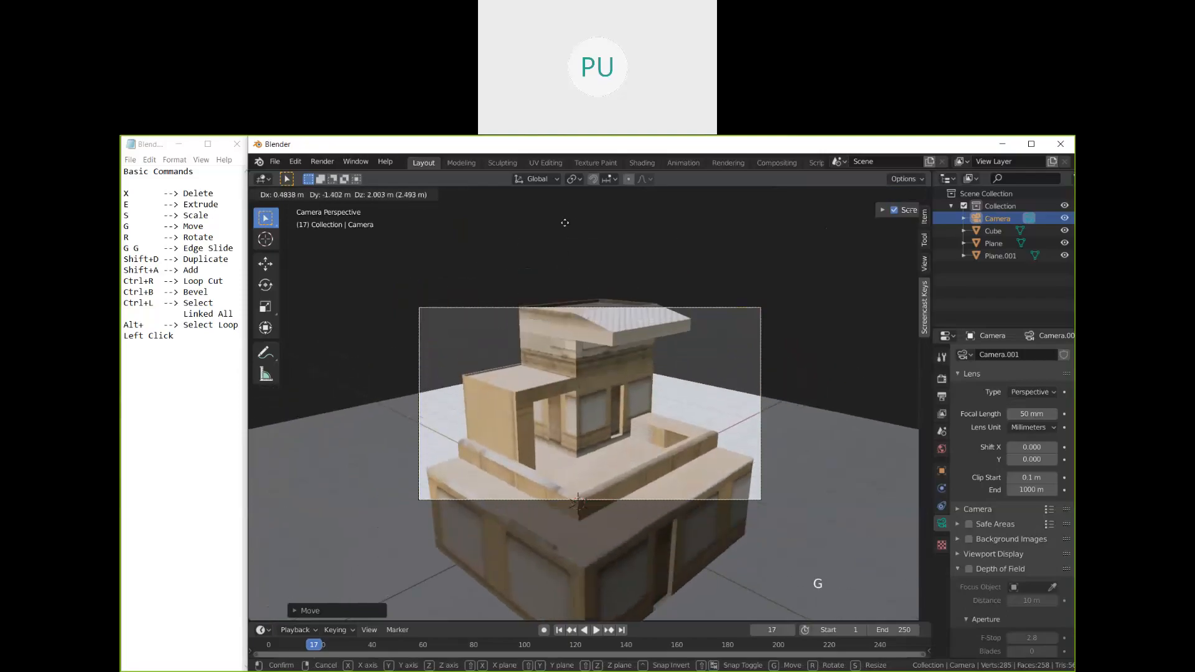
pyautogui.click(610, 552)
pyautogui.press('g')
pyautogui.press('y')
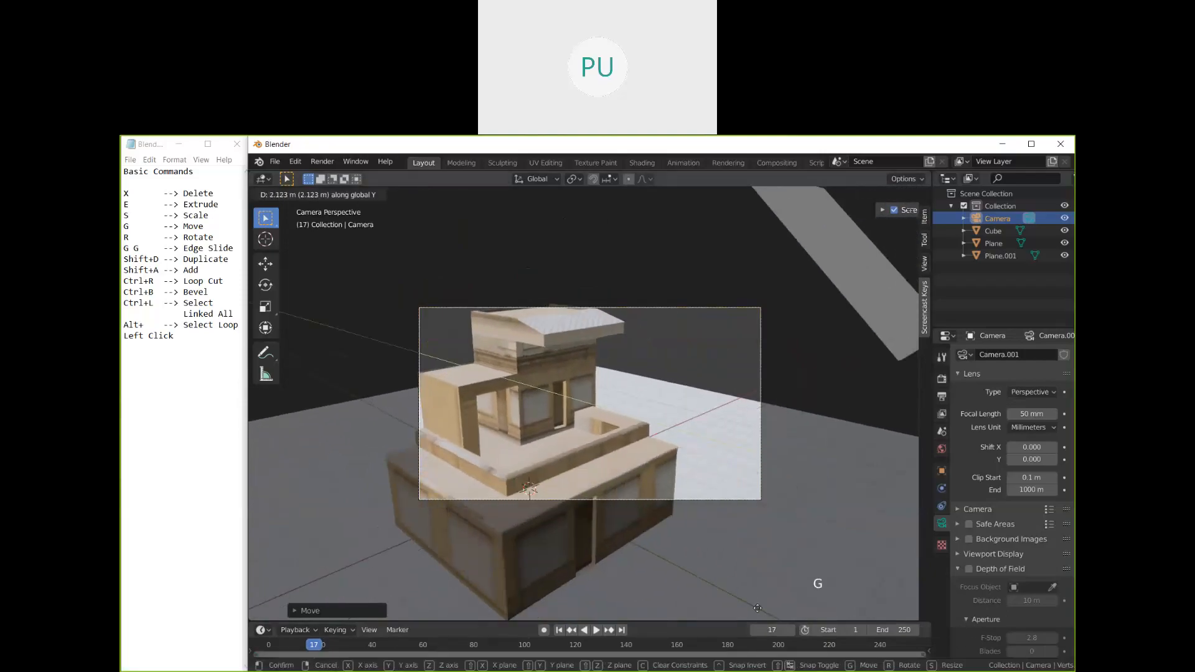
pyautogui.press('x')
pyautogui.press('x')
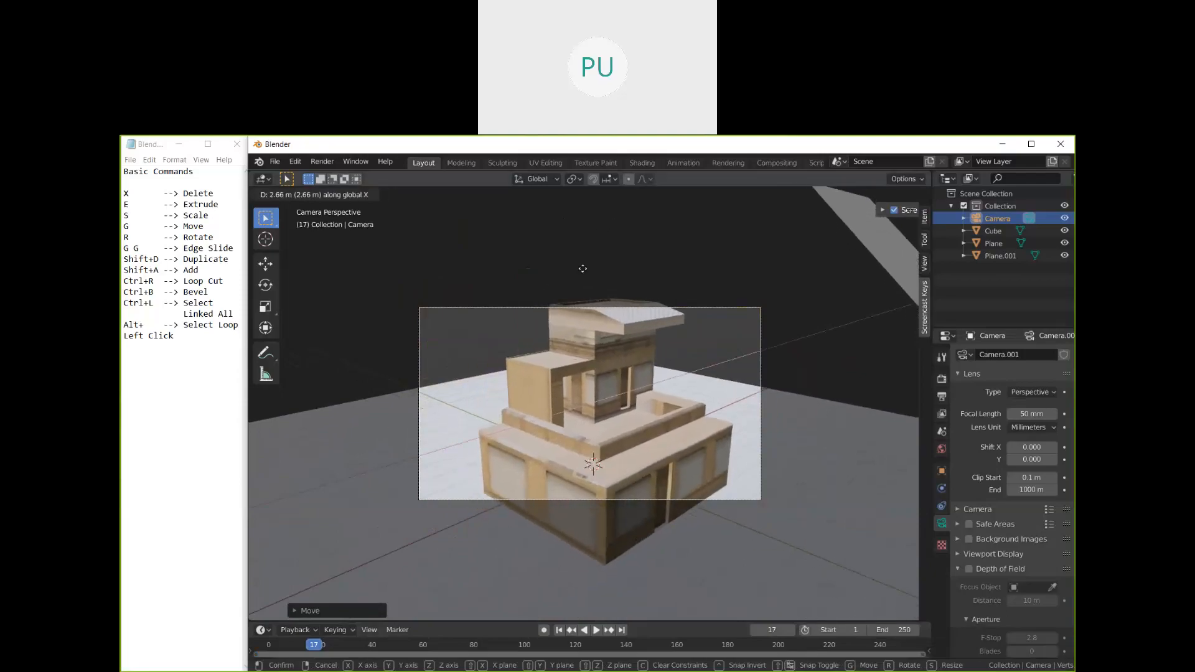
pyautogui.press('g')
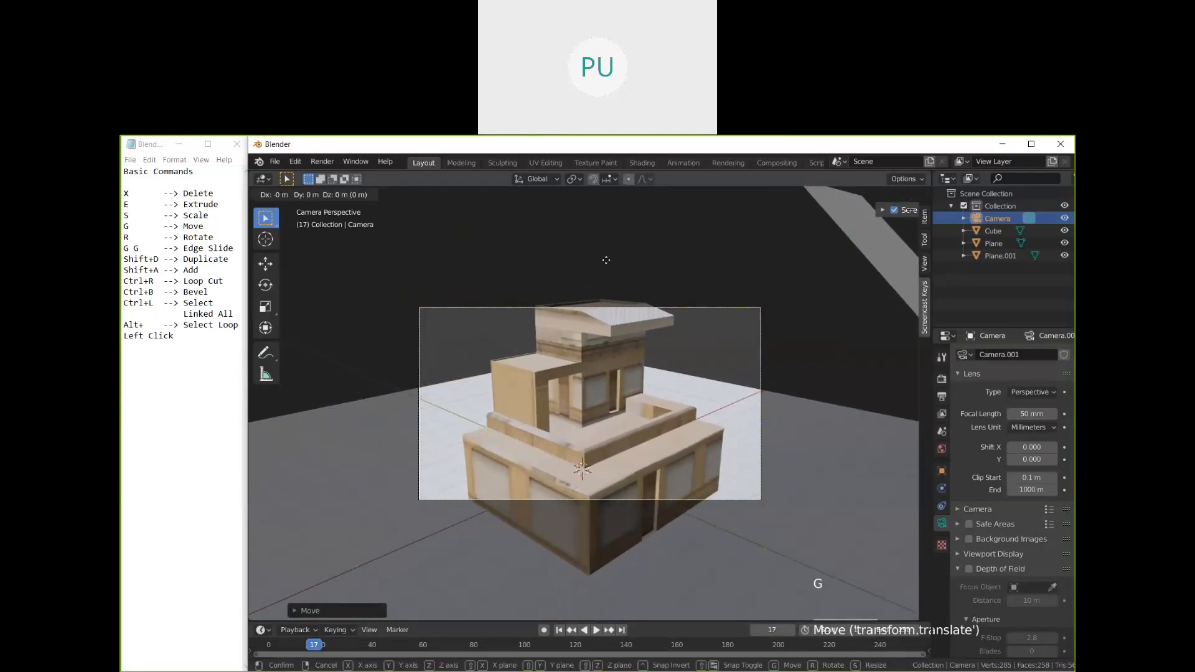
pyautogui.press('y')
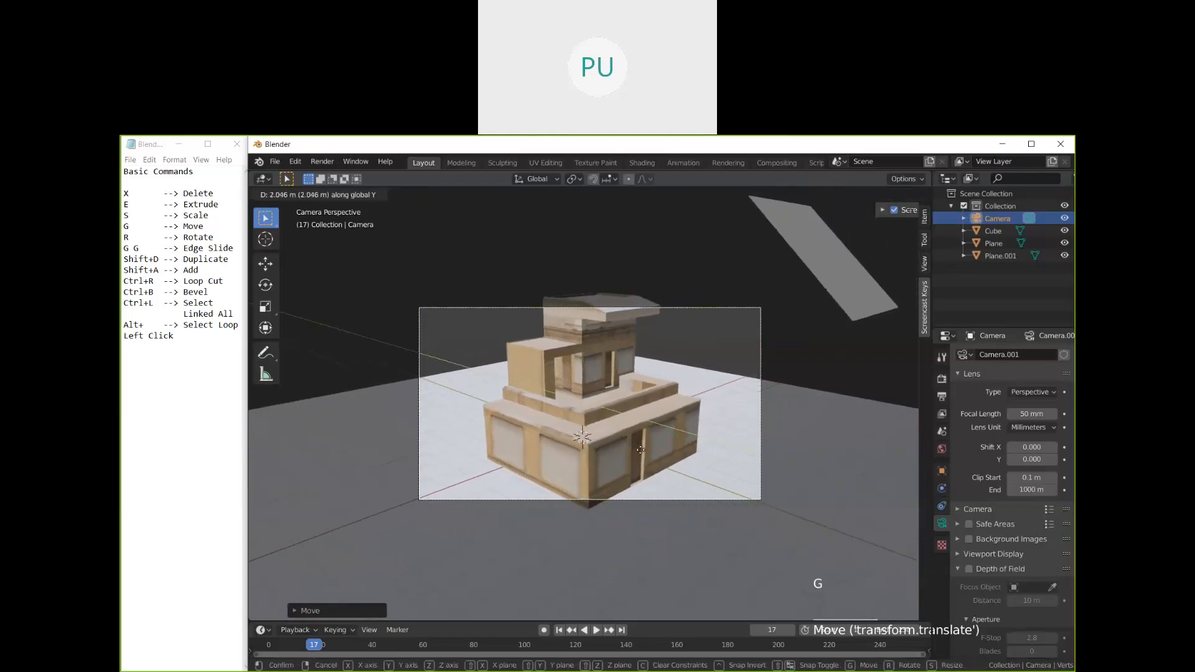
pyautogui.click(631, 379)
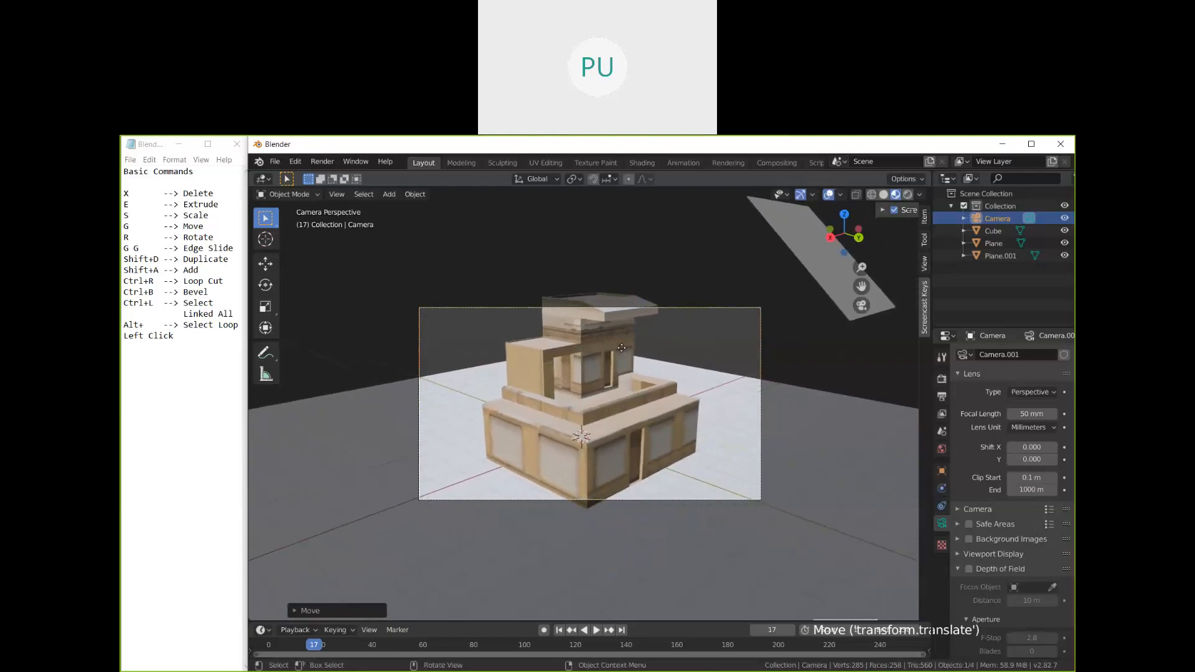
# Step: Pull the camera farther back along global X and Y, and raise it until the whole building fits inside the camera frame
pyautogui.press('g')
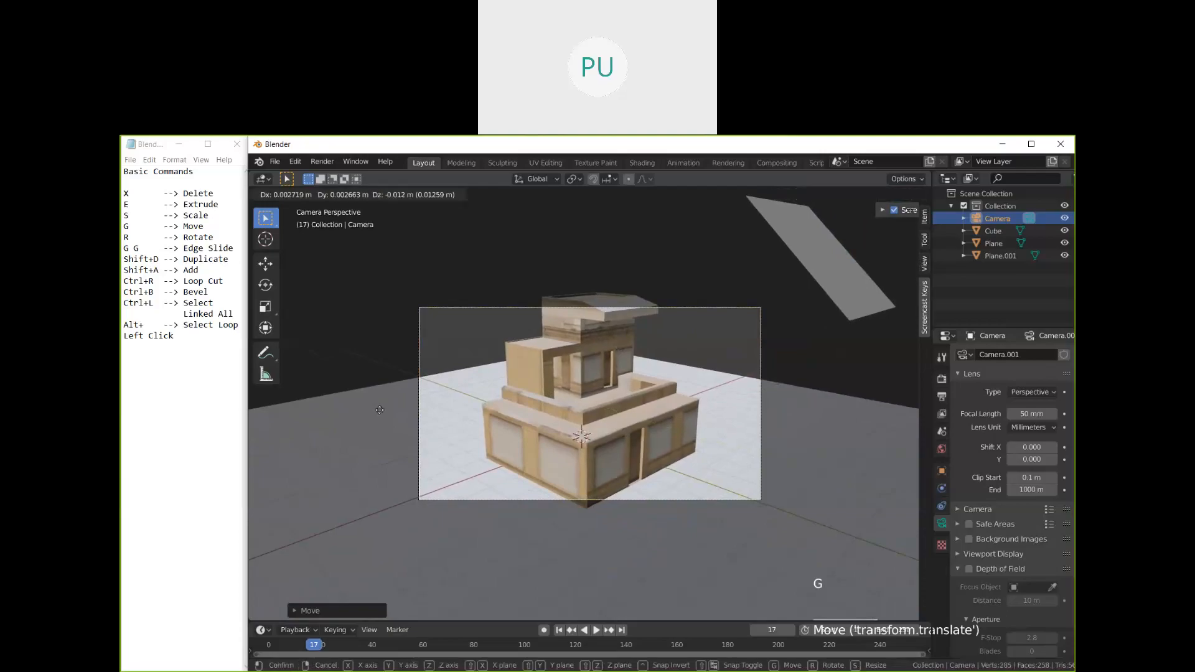
pyautogui.press('x')
pyautogui.click(467, 403)
pyautogui.press('g')
pyautogui.press('y')
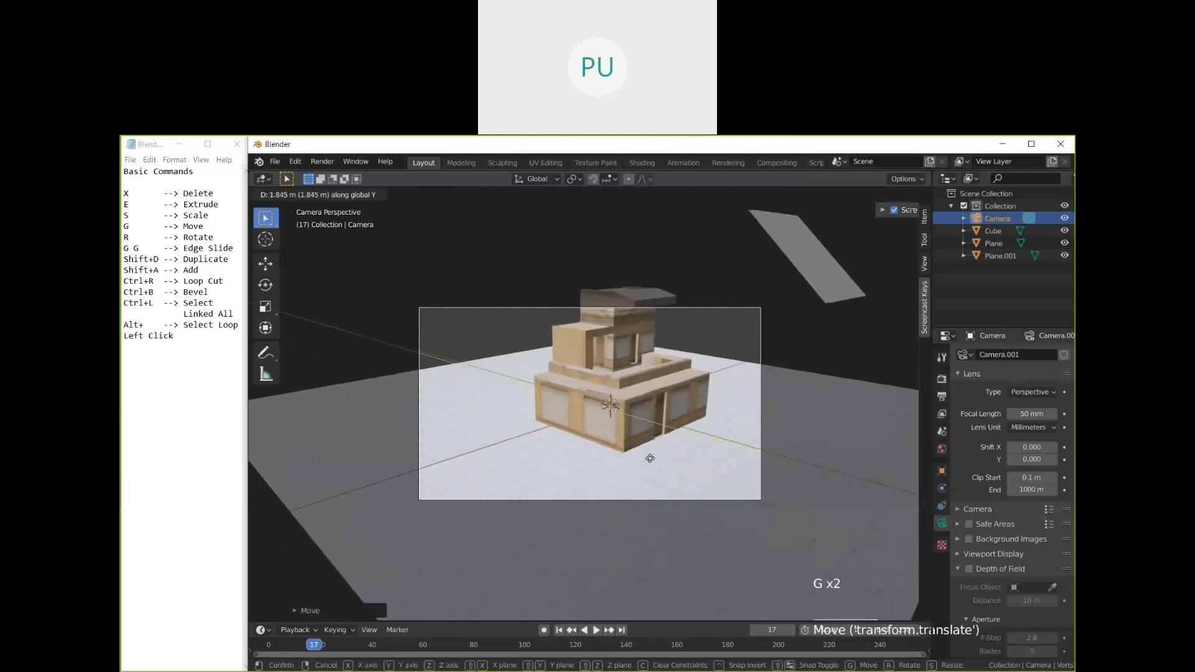
pyautogui.press('g')
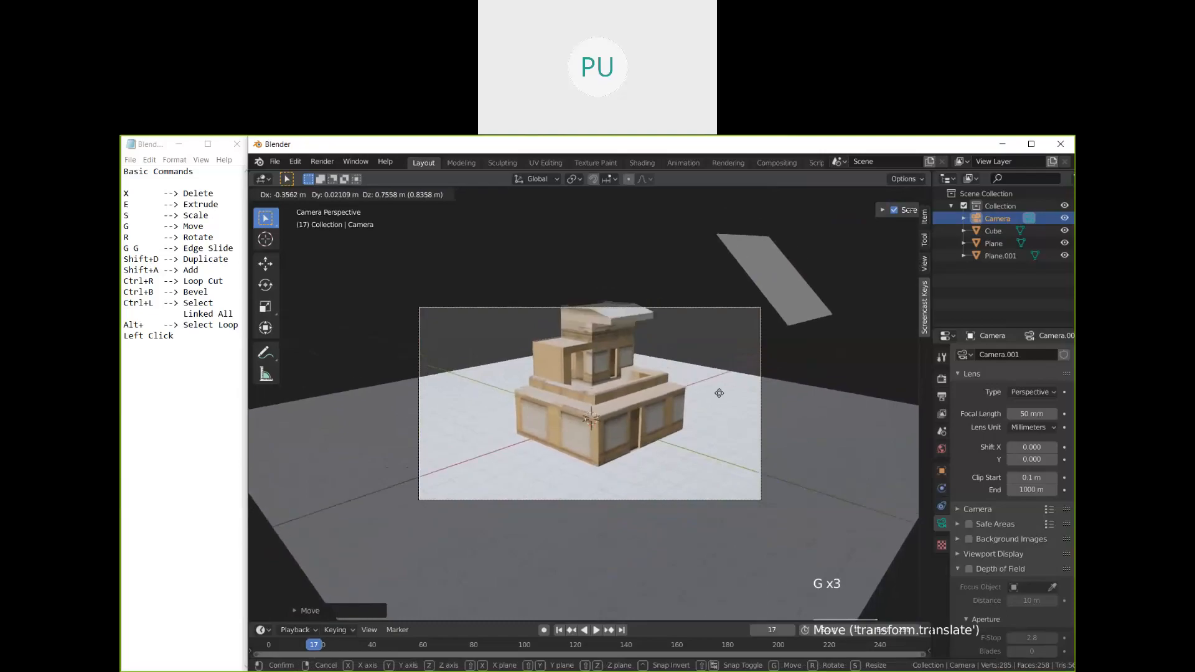
pyautogui.click(721, 348)
pyautogui.scroll(3, 725, 471)
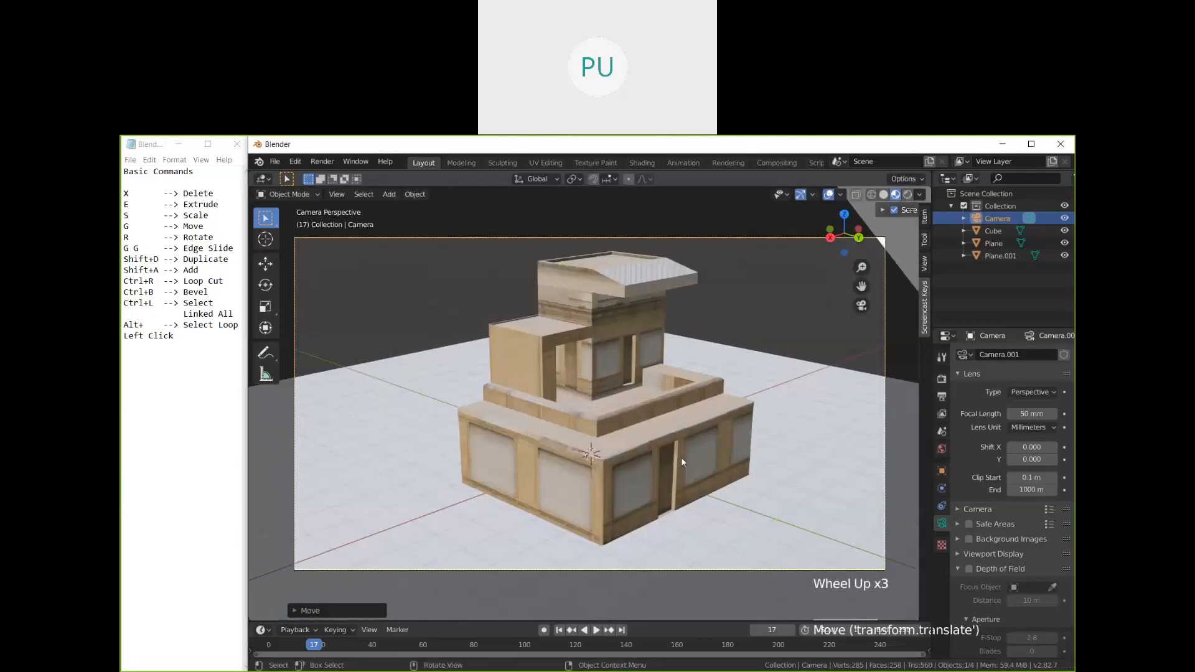
# Step: Move the emissive light plane slightly in the camera view
pyautogui.click(899, 241)
pyautogui.press('g')
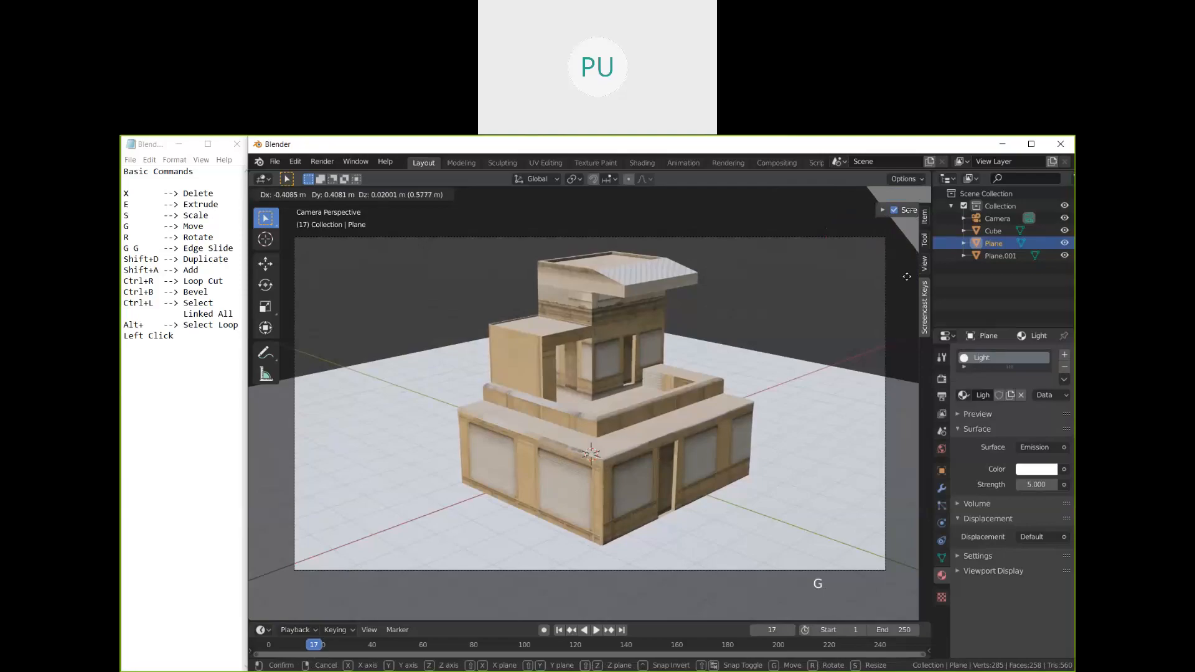
pyautogui.click(859, 263)
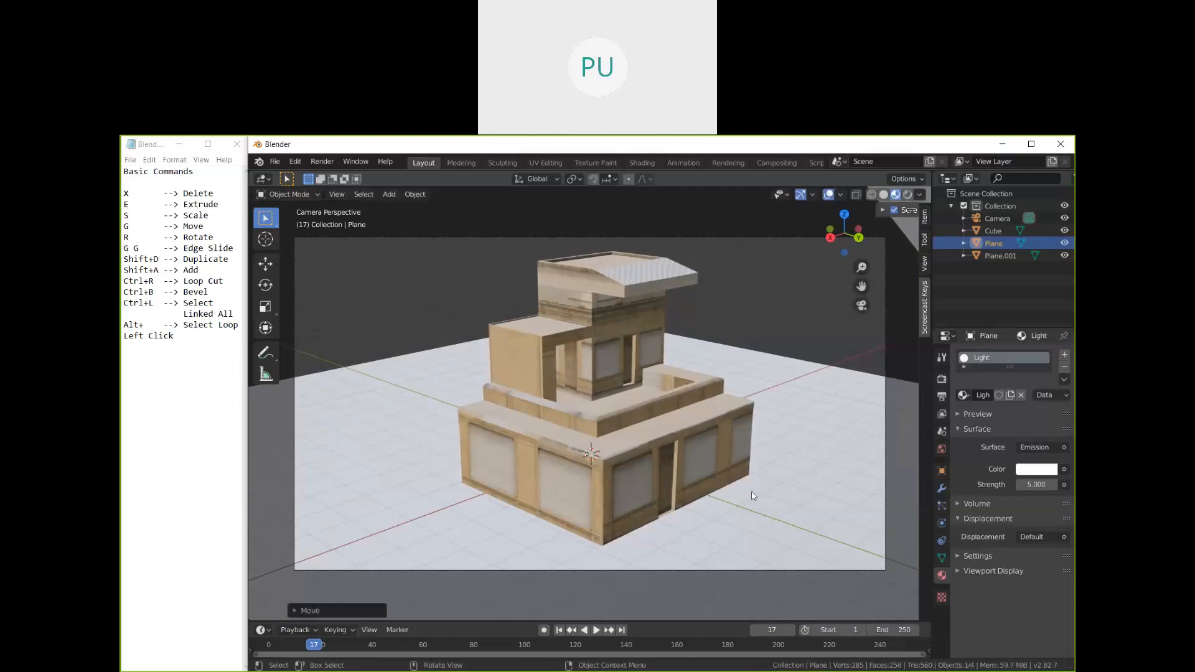
# Step: Select the ground plane and shift it about -6.6 m along global X, then freely toward negative Y behind the building
pyautogui.click(728, 509)
pyautogui.scroll(2, 622, 509)
pyautogui.moveTo(604, 510); pyautogui.dragTo(650, 474, button='middle')
pyautogui.scroll(-3, 652, 490)
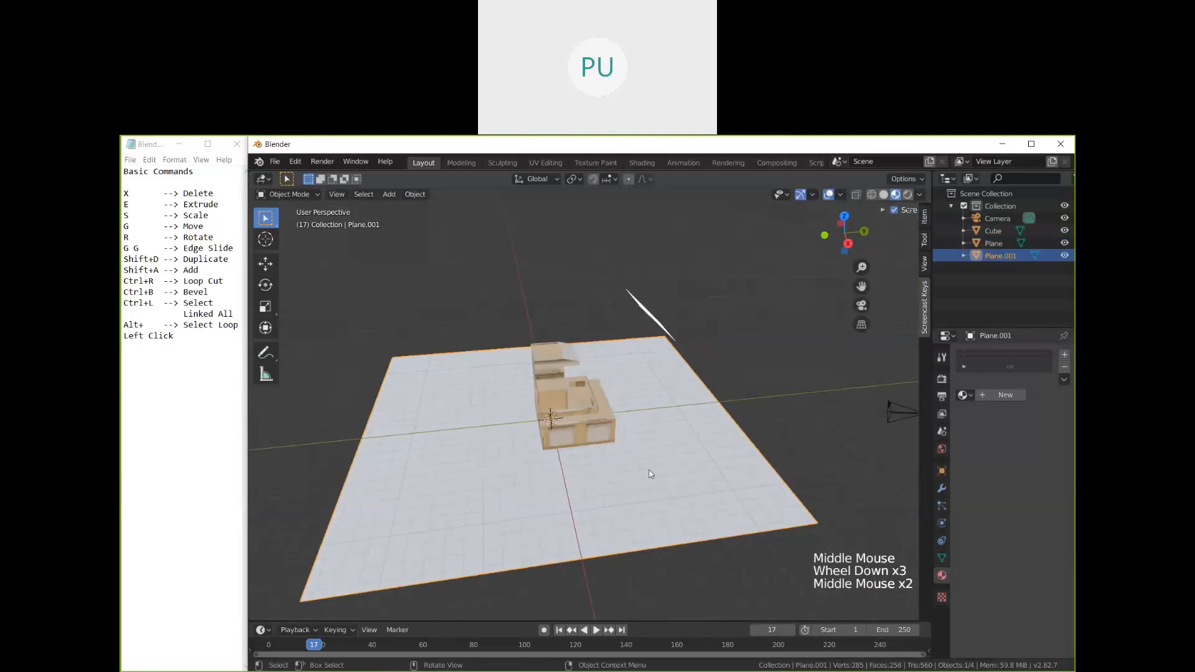
pyautogui.moveTo(629, 438); pyautogui.dragTo(607, 431, button='middle')
pyautogui.press('g')
pyautogui.press('x')
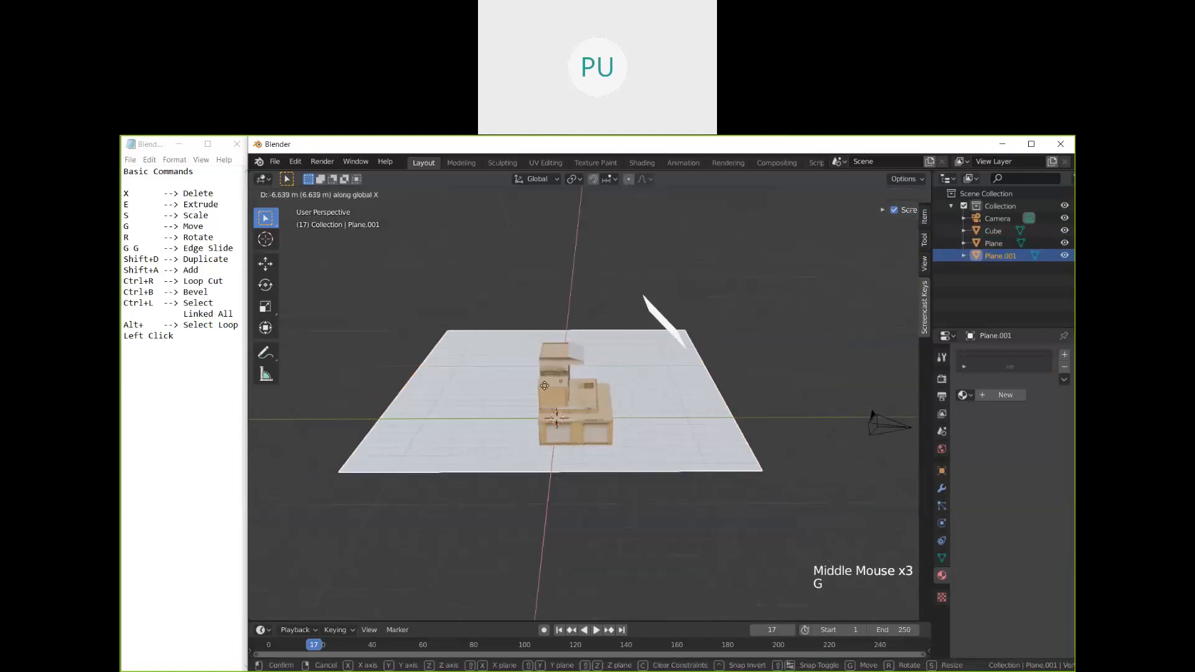
pyautogui.click(546, 387)
pyautogui.press('g')
pyautogui.click(817, 437)
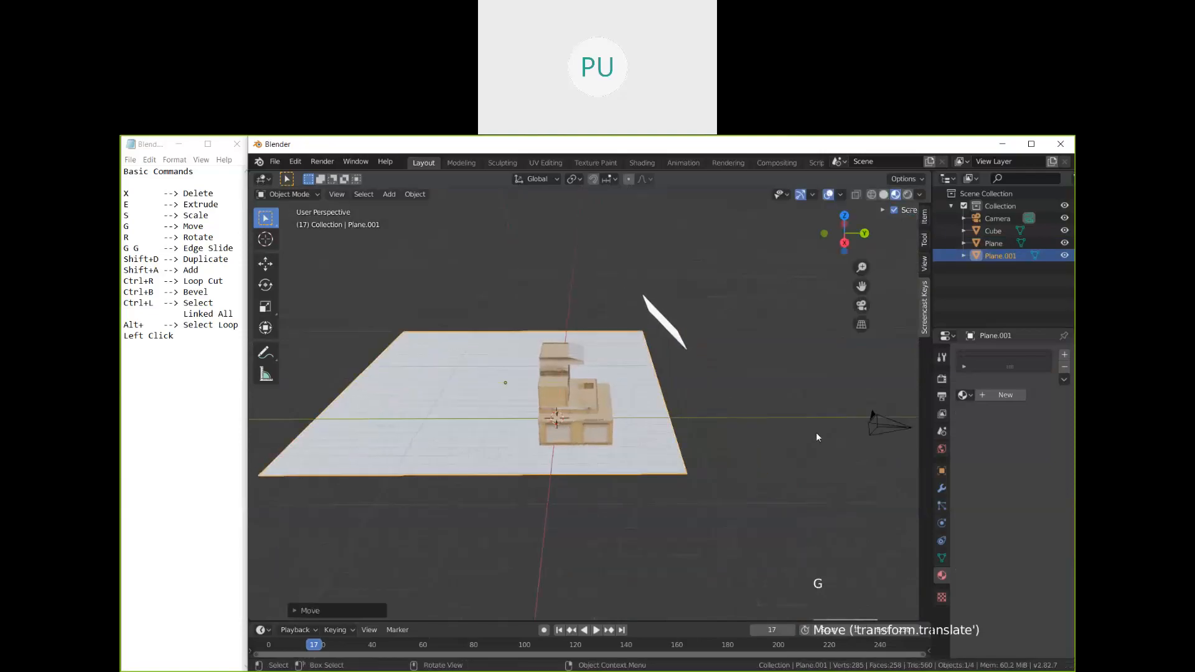
# Step: Return to the camera view, reposition the ground plane freely beneath the building and scale it up
pyautogui.click(862, 306)
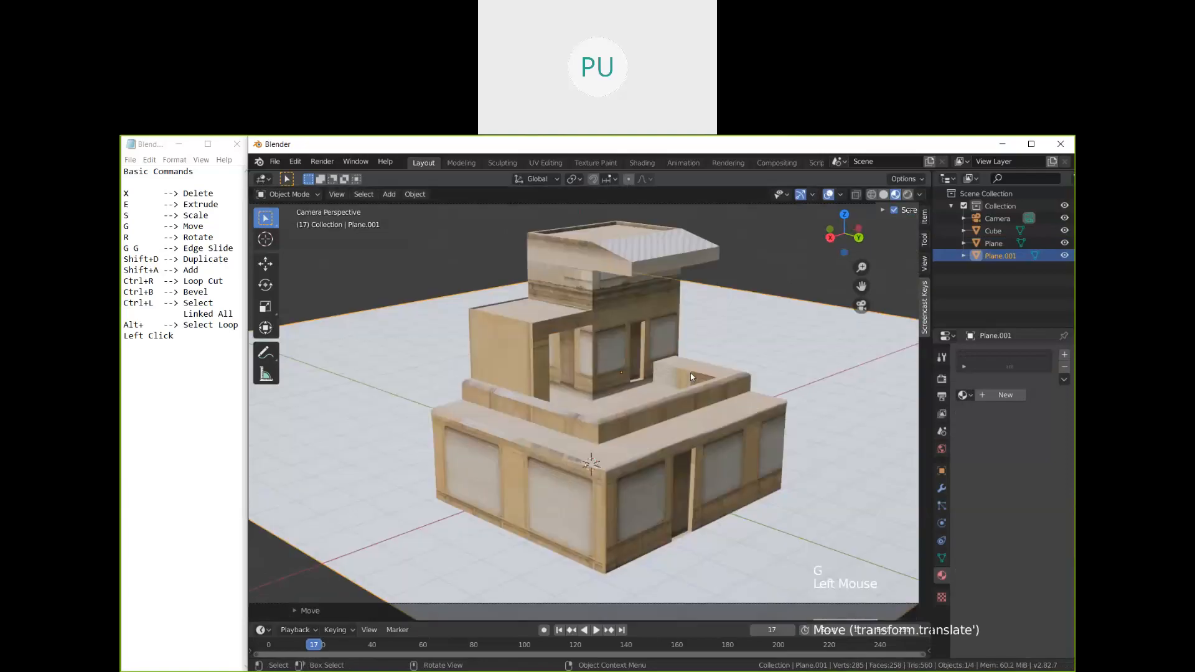
pyautogui.scroll(-2, 445, 479)
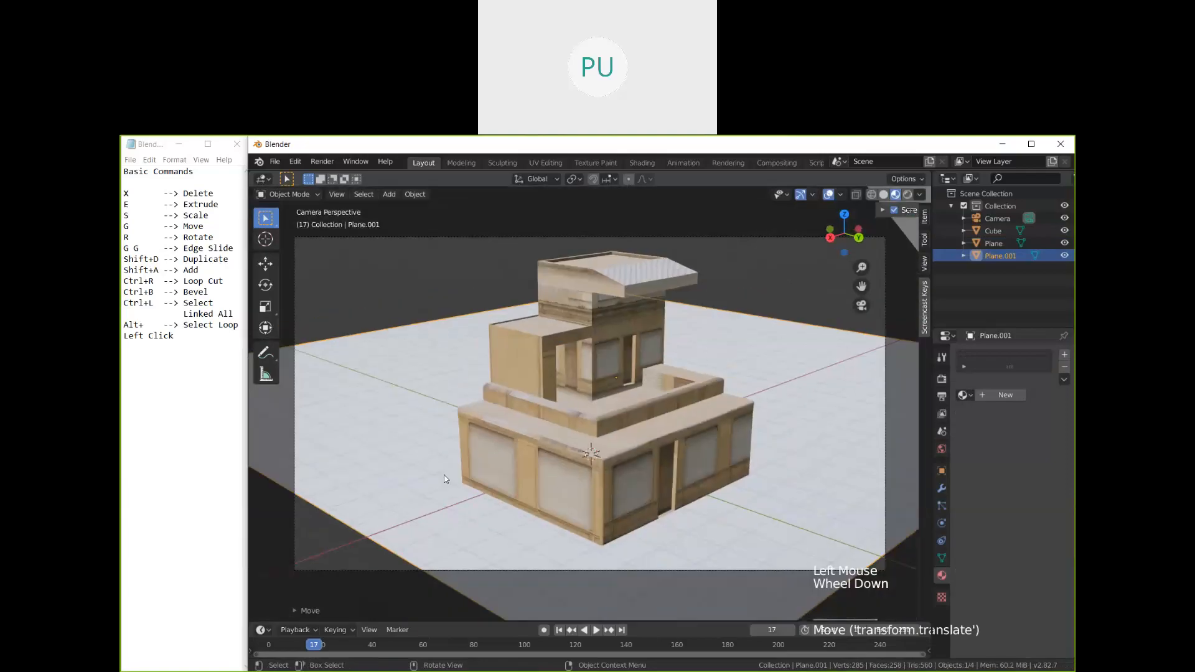
pyautogui.press('g')
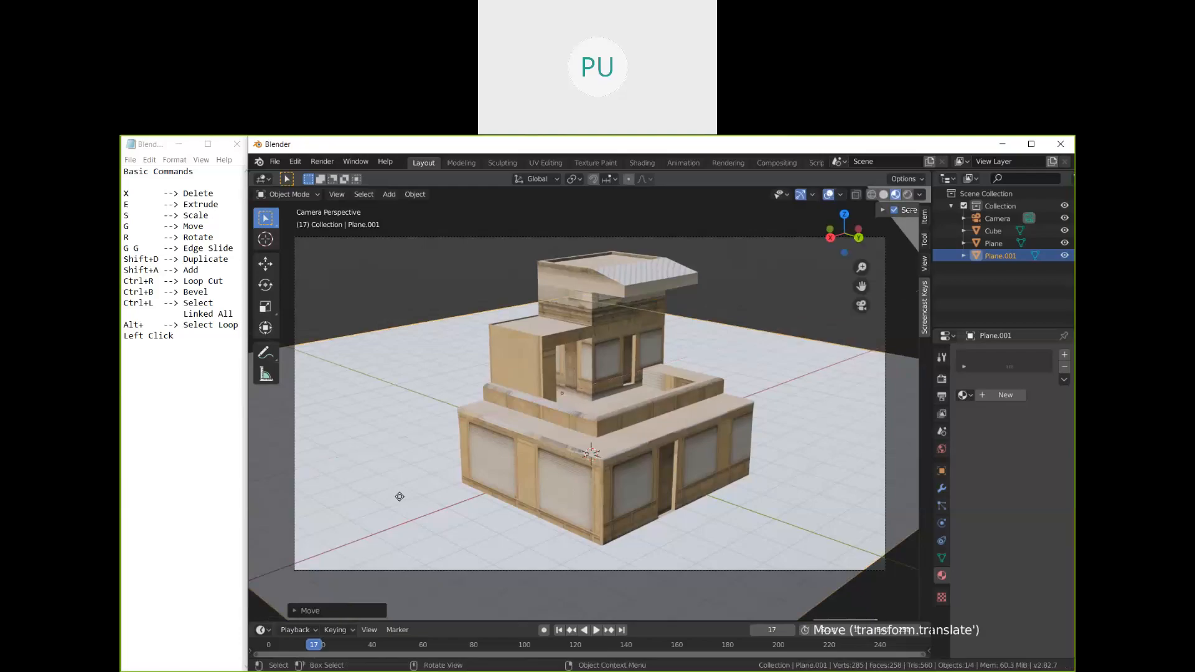
pyautogui.click(528, 467)
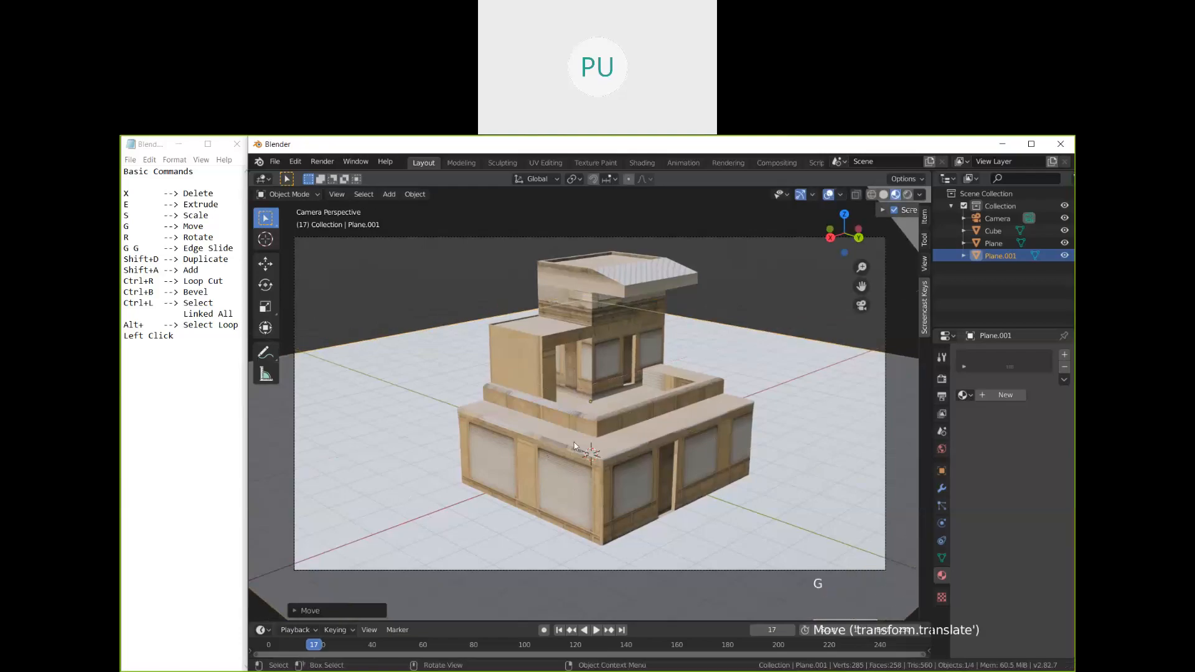
pyautogui.press('s')
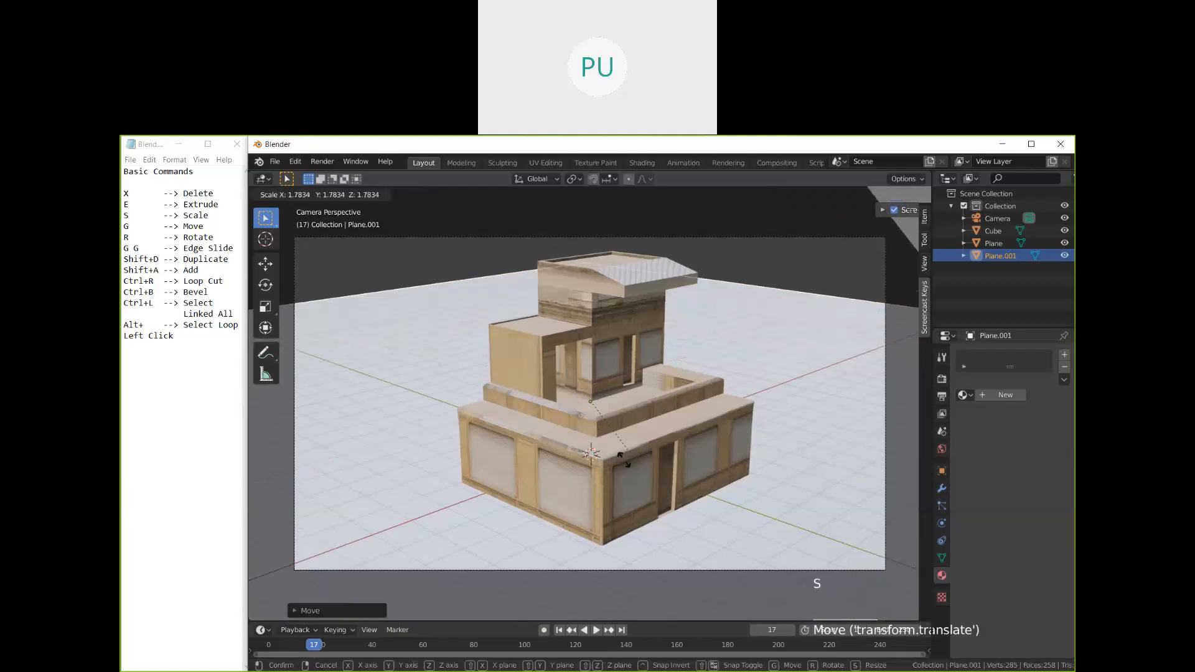
pyautogui.click(682, 446)
# Step: Slide the enlarged ground plane along global X and Y so it fills more of the camera frame's background
pyautogui.press('g')
pyautogui.press('x')
pyautogui.click(745, 382)
pyautogui.press('g')
pyautogui.press('y')
pyautogui.click(682, 353)
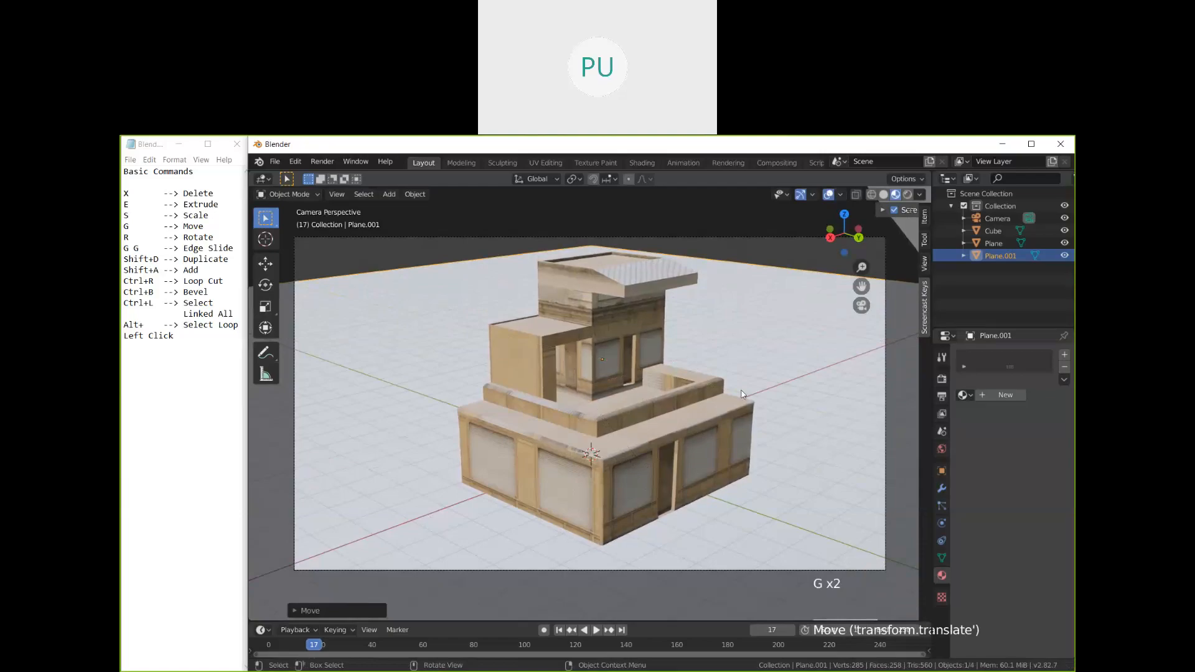
# Step: Preview the lit building in Rendered shading from several sides and through the camera
pyautogui.moveTo(751, 330); pyautogui.dragTo(614, 398, button='middle')
pyautogui.scroll(-1, 716, 348)
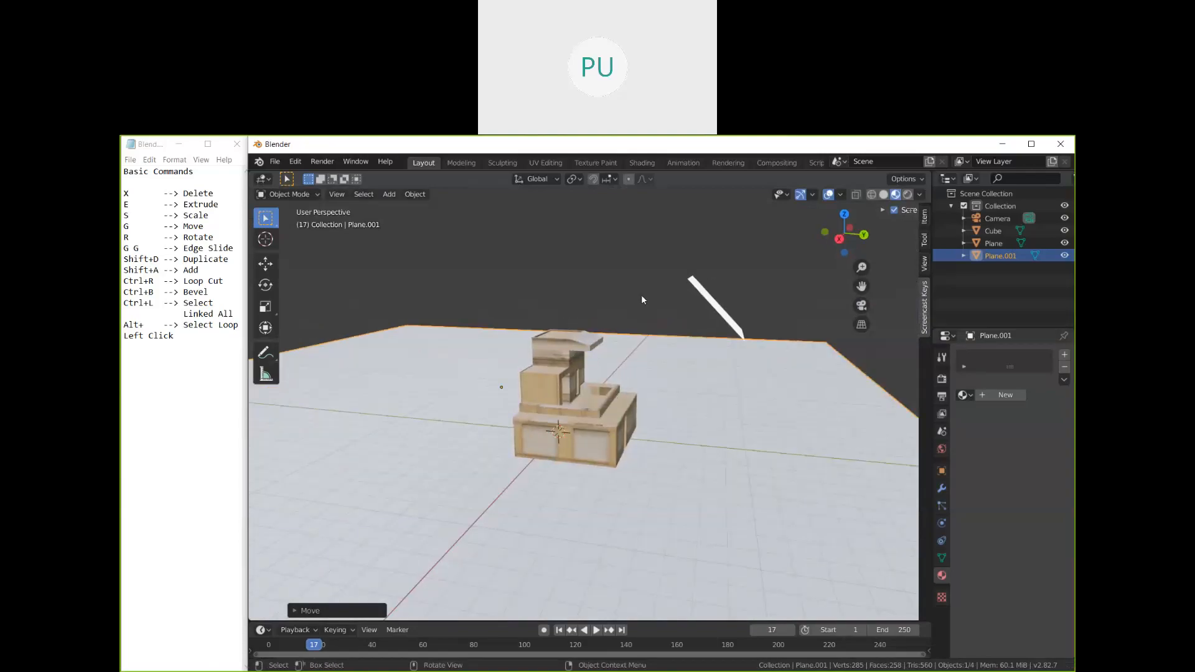
pyautogui.press('z')
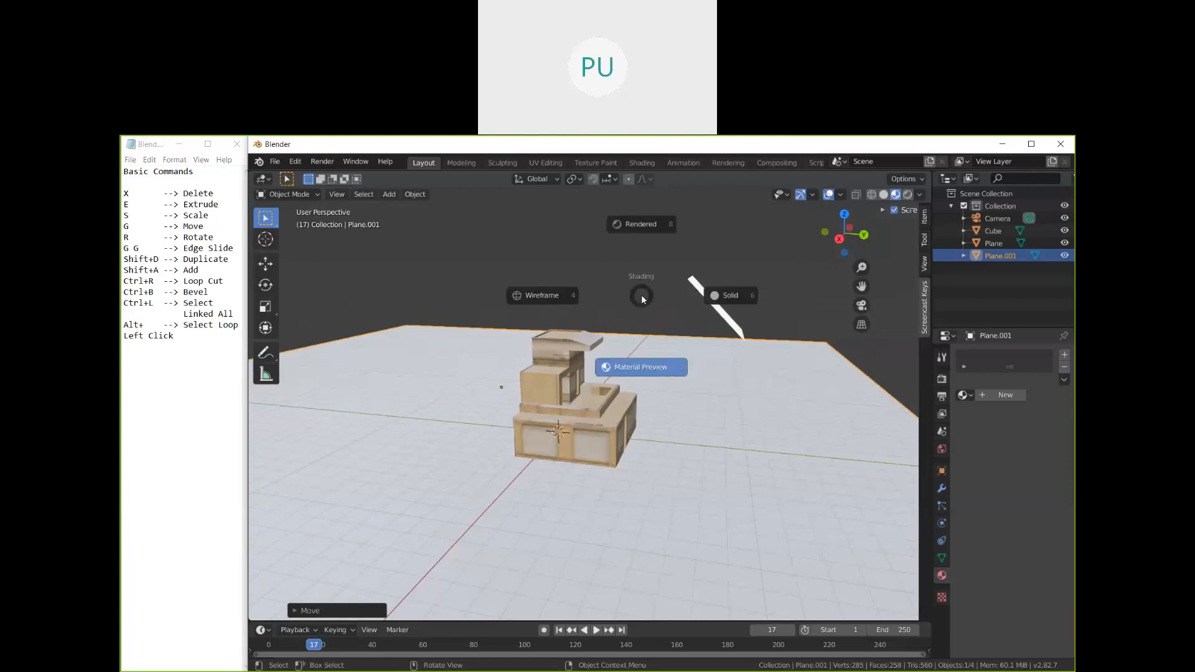
pyautogui.click(642, 223)
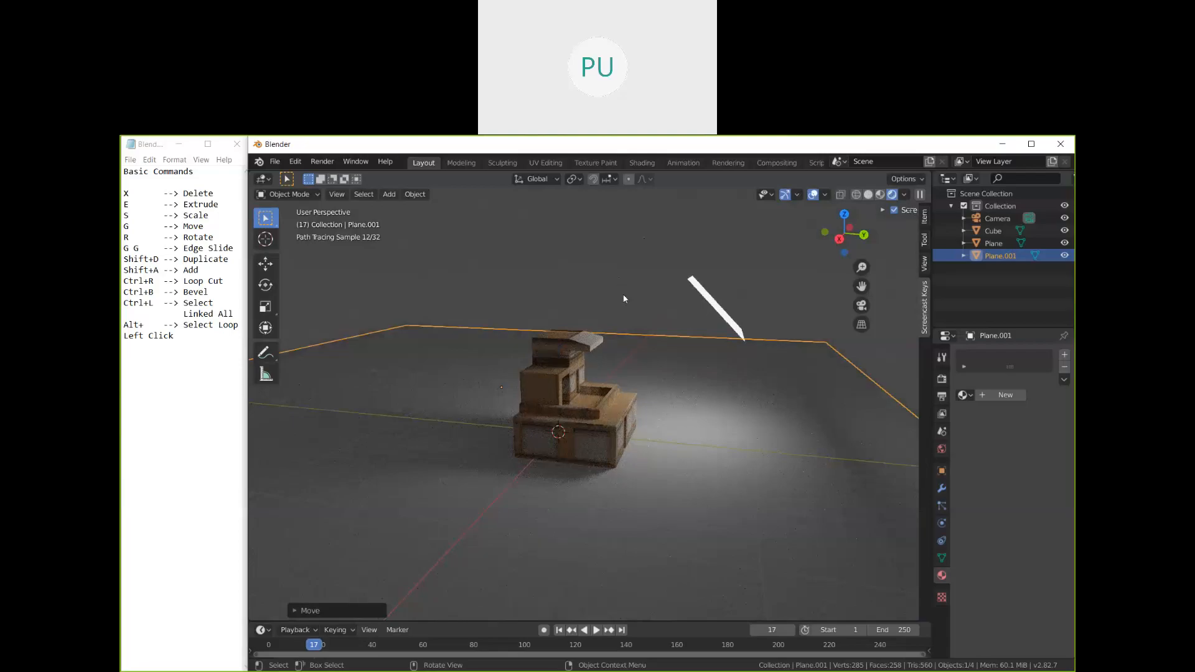
pyautogui.moveTo(625, 337); pyautogui.dragTo(578, 341, button='middle')
pyautogui.scroll(4, 620, 345)
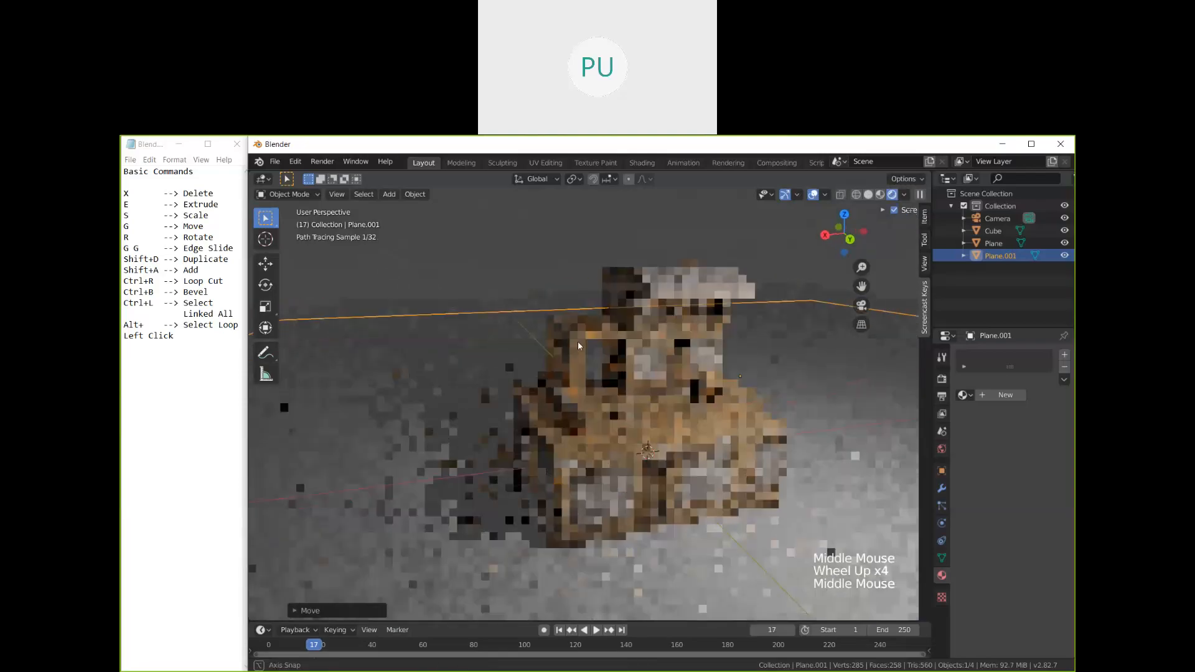
pyautogui.moveTo(577, 342); pyautogui.dragTo(753, 348, button='middle')
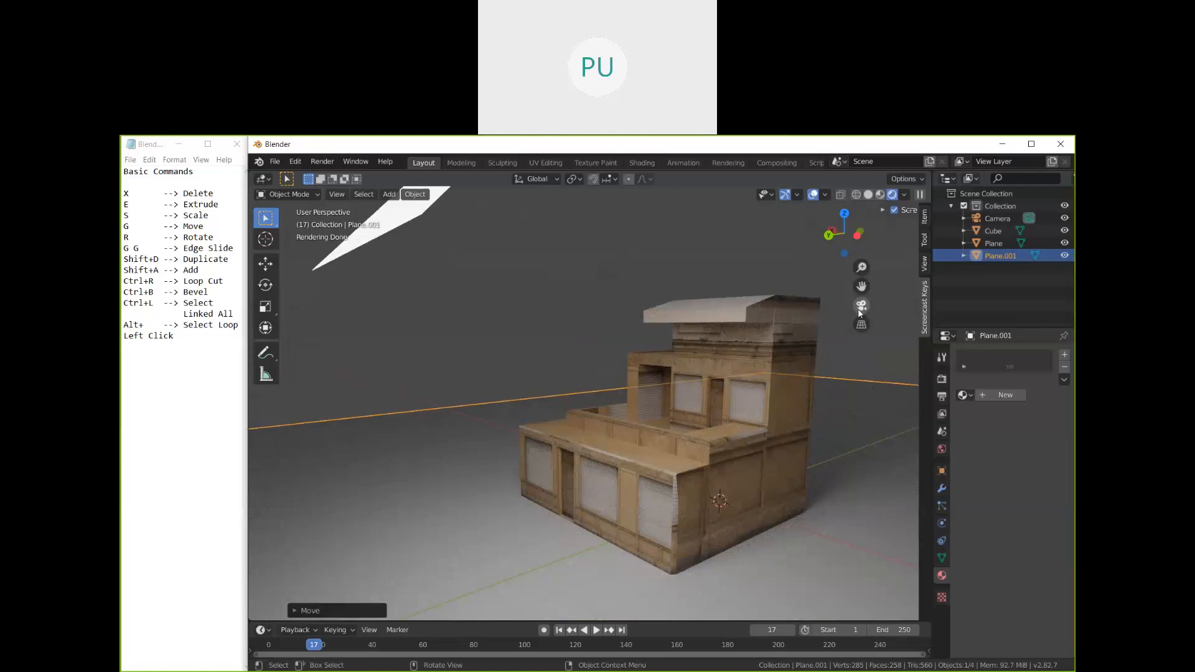
pyautogui.click(860, 308)
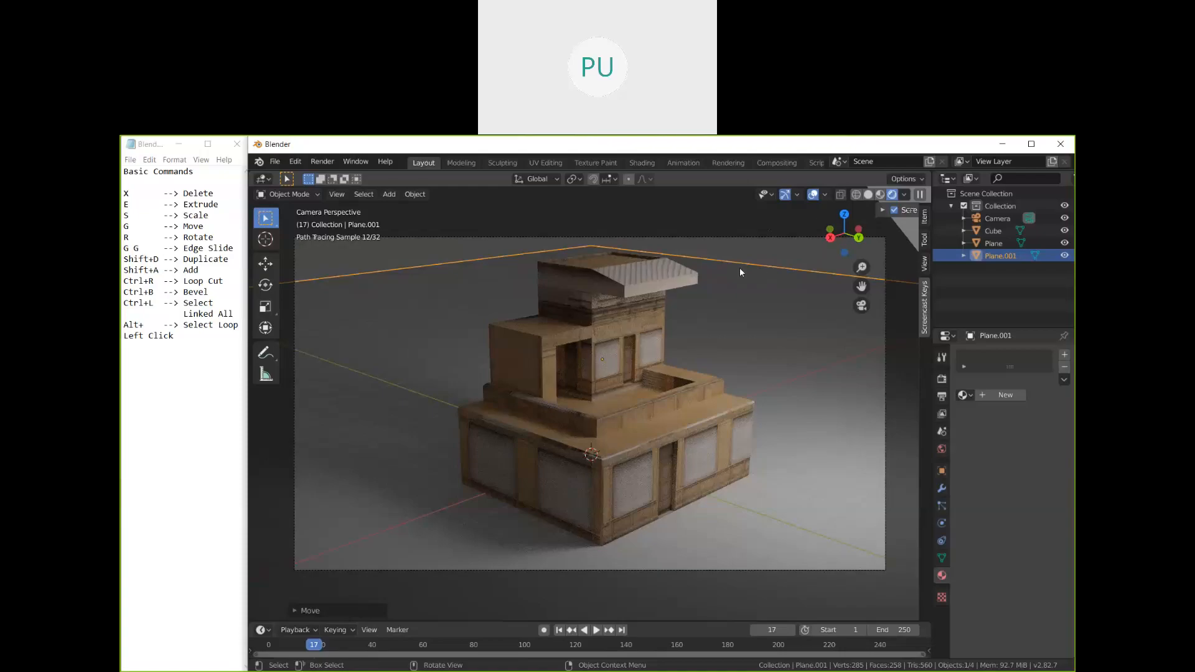
# Step: Deselect the ground plane and look up the Render Image command
pyautogui.click(794, 293)
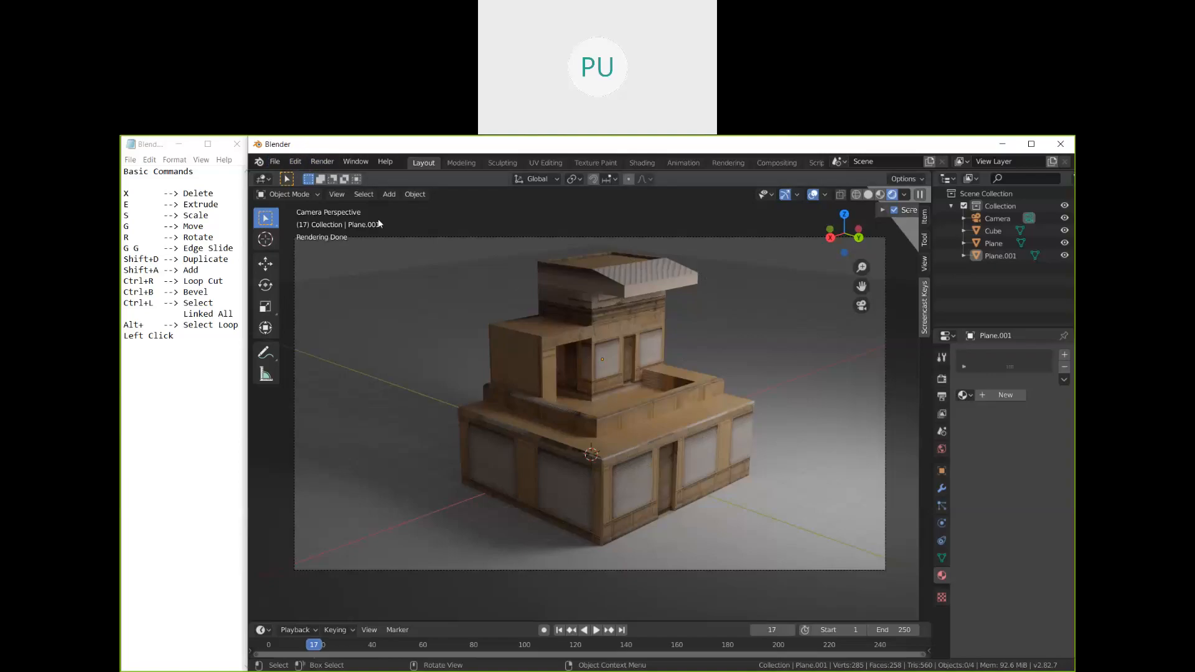
pyautogui.click(324, 162)
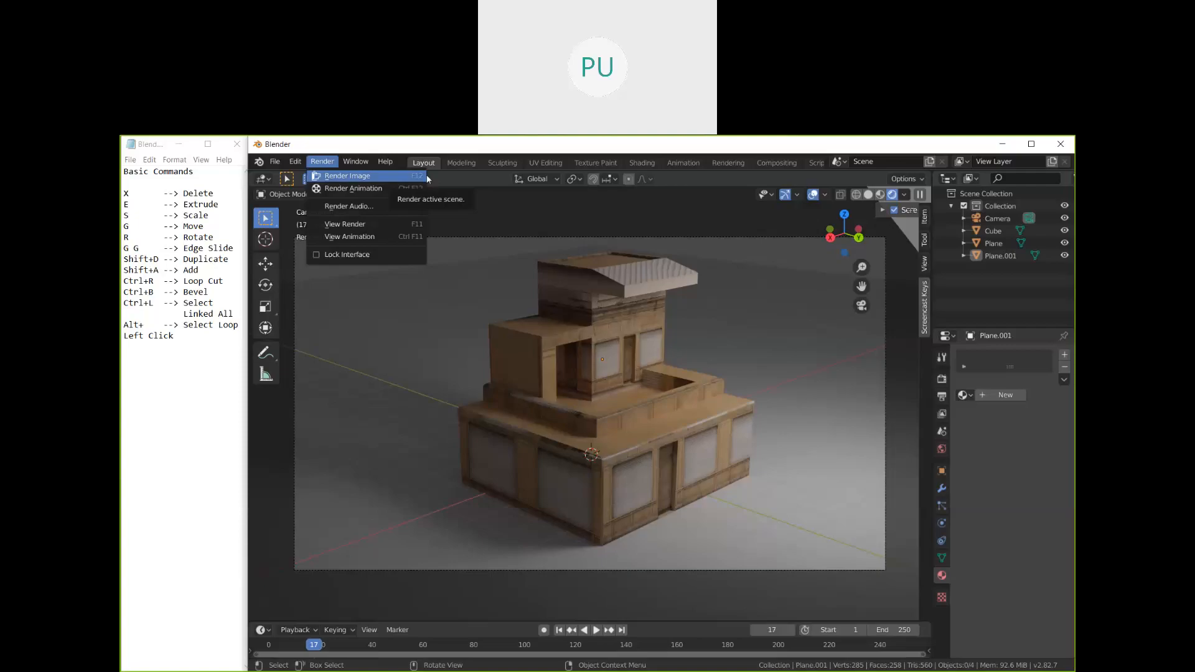
pyautogui.click(672, 349)
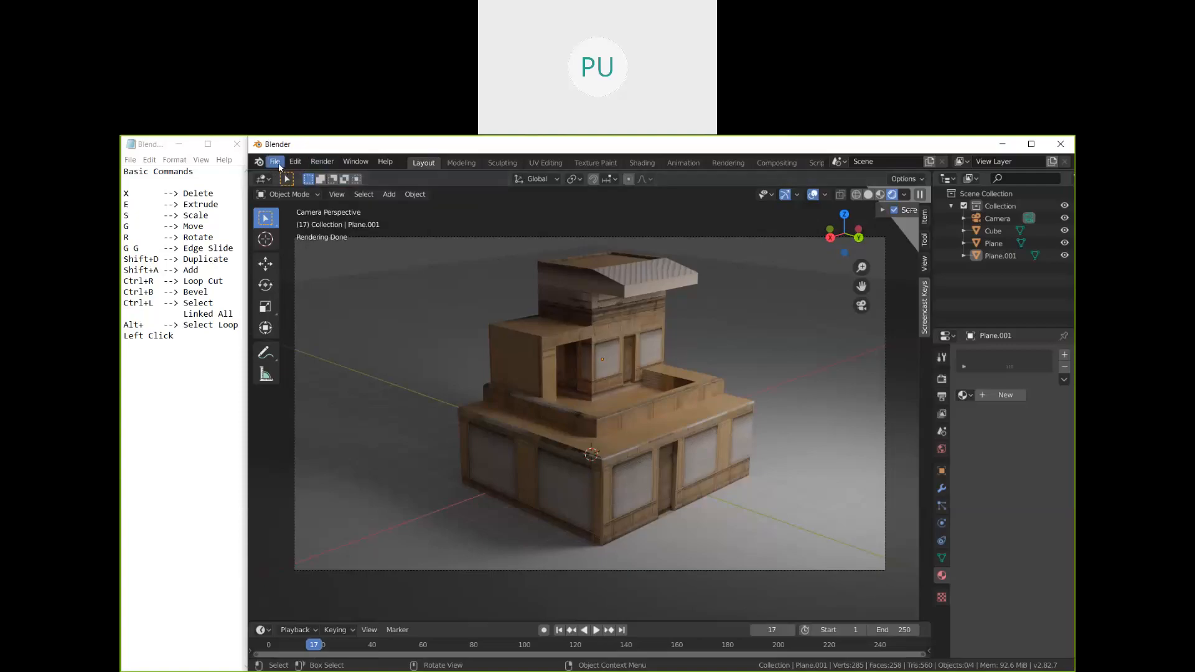
# Step: Set the viewport shading back to Material Preview and view the building from outside the camera
pyautogui.click(880, 194)
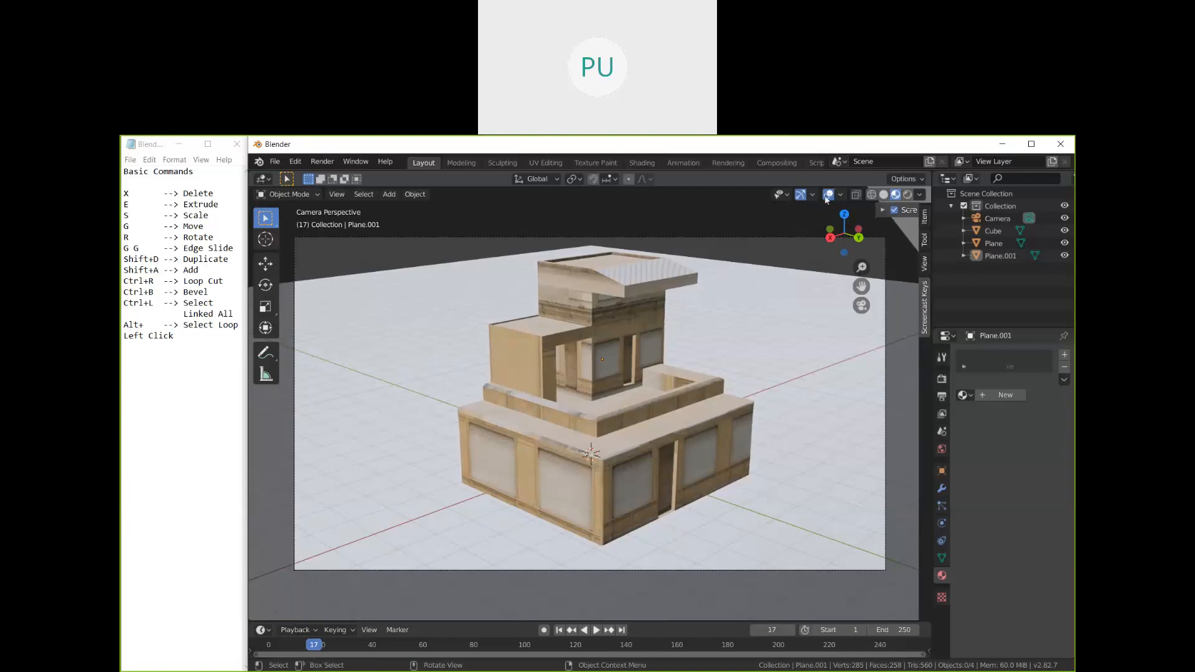
pyautogui.click(832, 240)
pyautogui.moveTo(678, 290); pyautogui.dragTo(676, 336, button='middle')
pyautogui.scroll(-1, 676, 336)
pyautogui.click(895, 194)
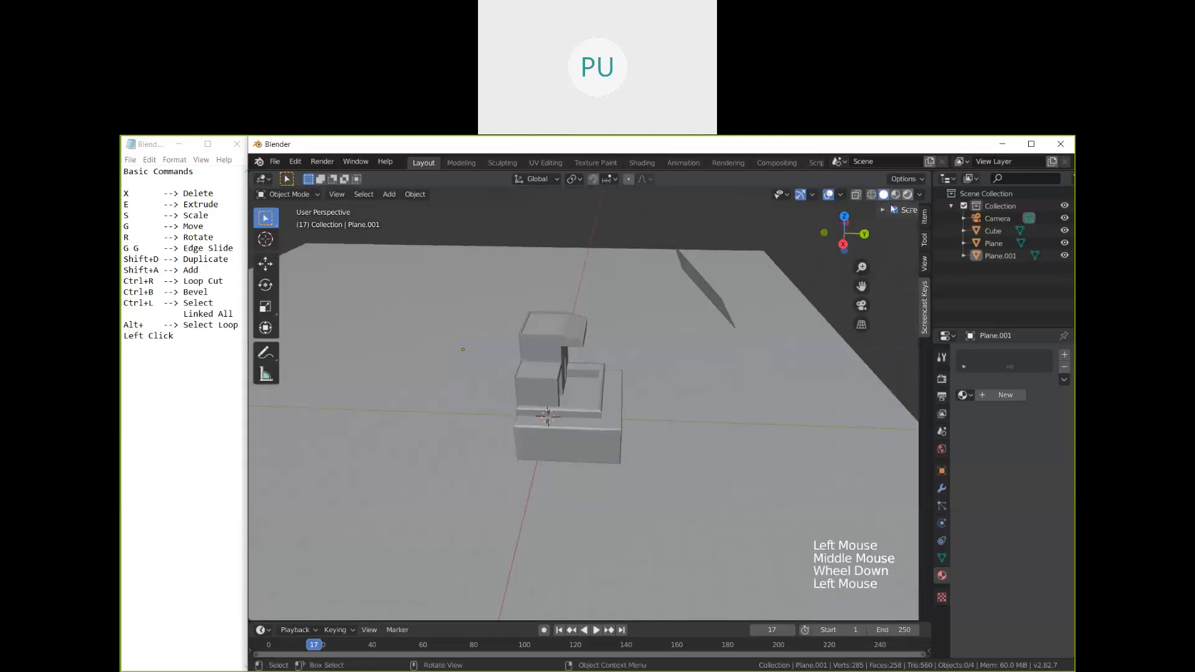
pyautogui.click(895, 194)
pyautogui.moveTo(700, 353); pyautogui.dragTo(586, 349, button='middle')
pyautogui.scroll(3, 664, 363)
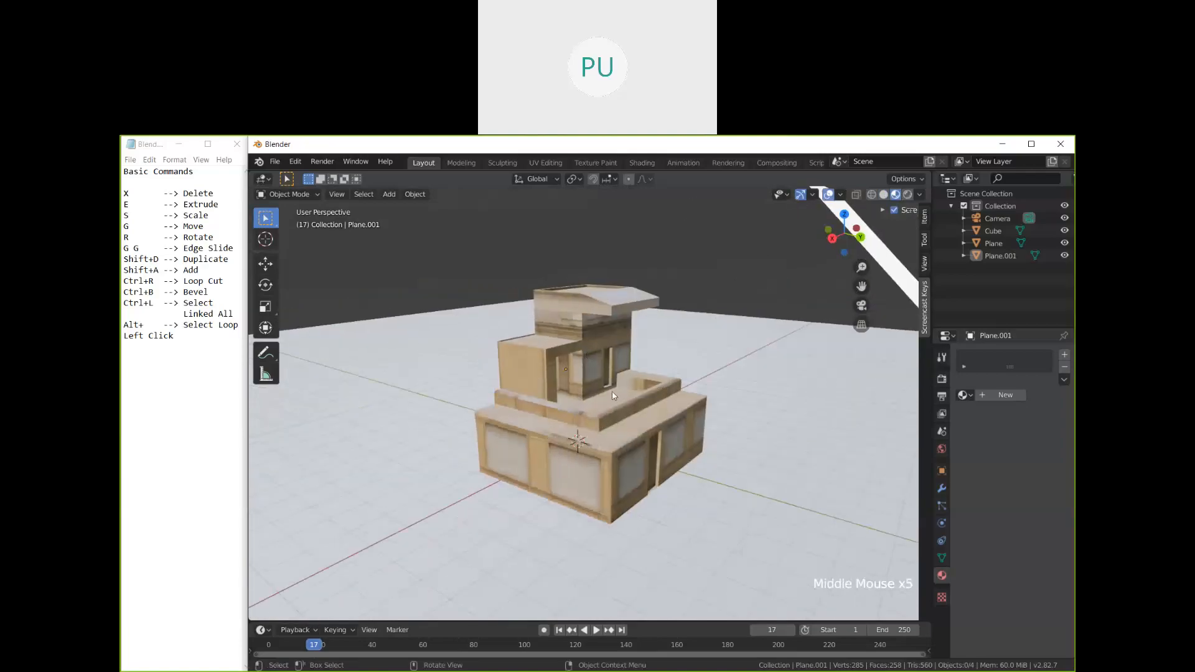
# Step: Request the recent file night building.blend and save the current scene as 1.blend in E:\Blender\
pyautogui.click(276, 163)
pyautogui.moveTo(357, 200)
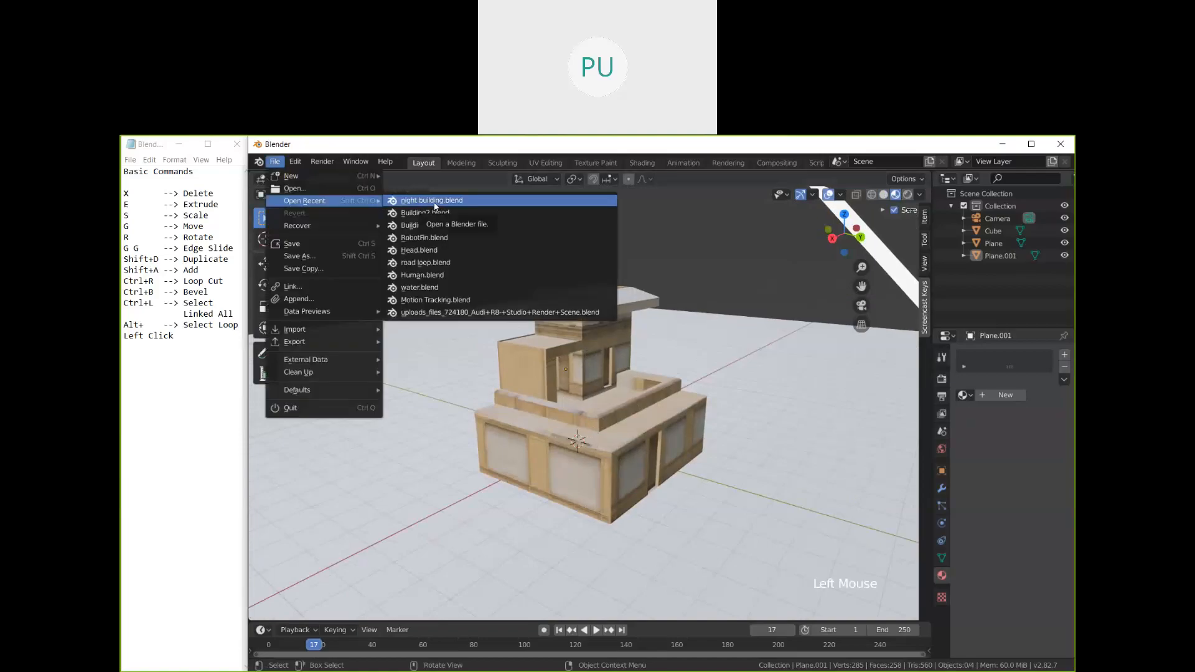
pyautogui.click(467, 200)
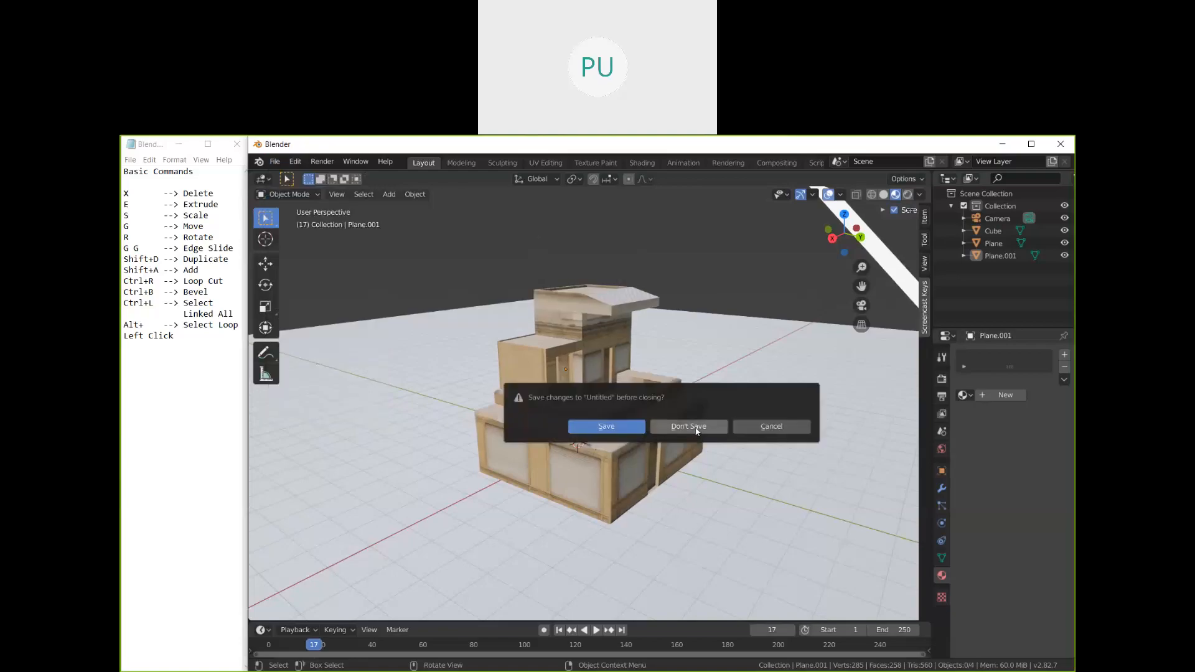
pyautogui.click(622, 428)
pyautogui.write('1')
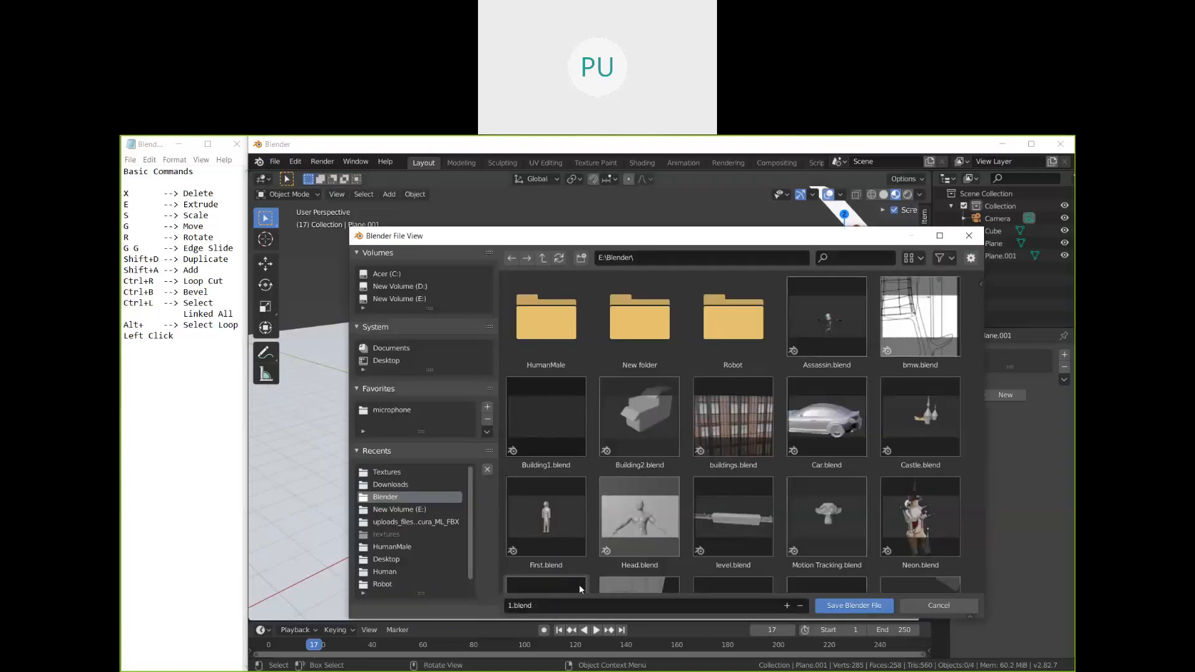
pyautogui.press('Return')
# Step: Open the recent file night building.blend
pyautogui.click(274, 161)
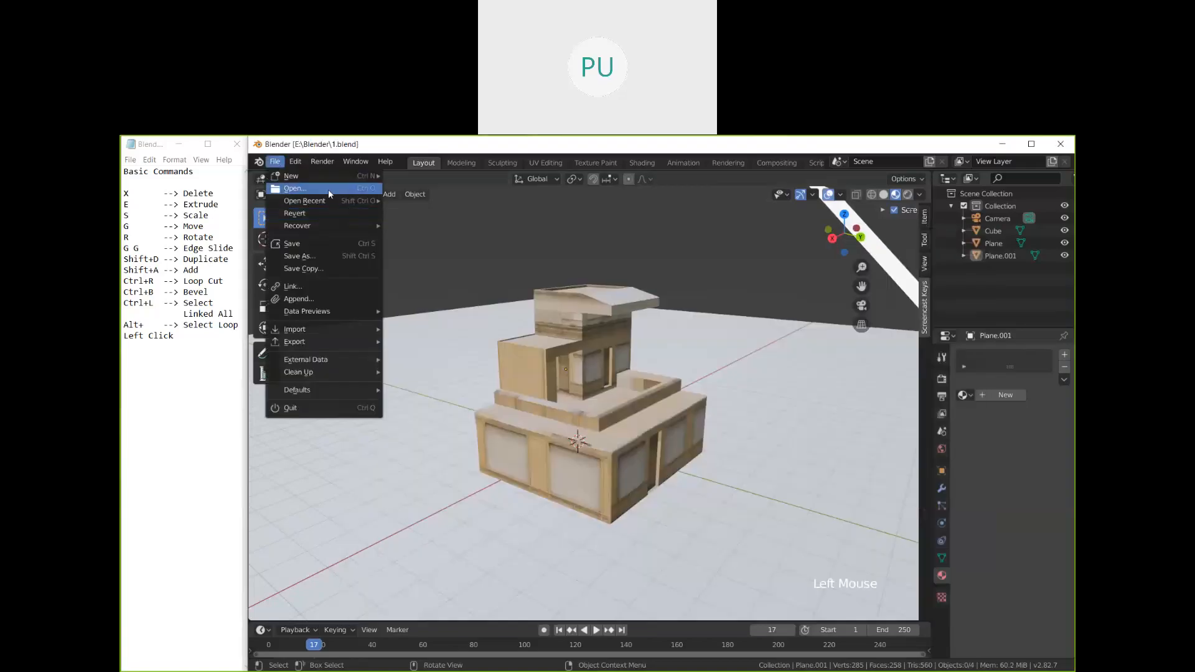
pyautogui.moveTo(318, 201)
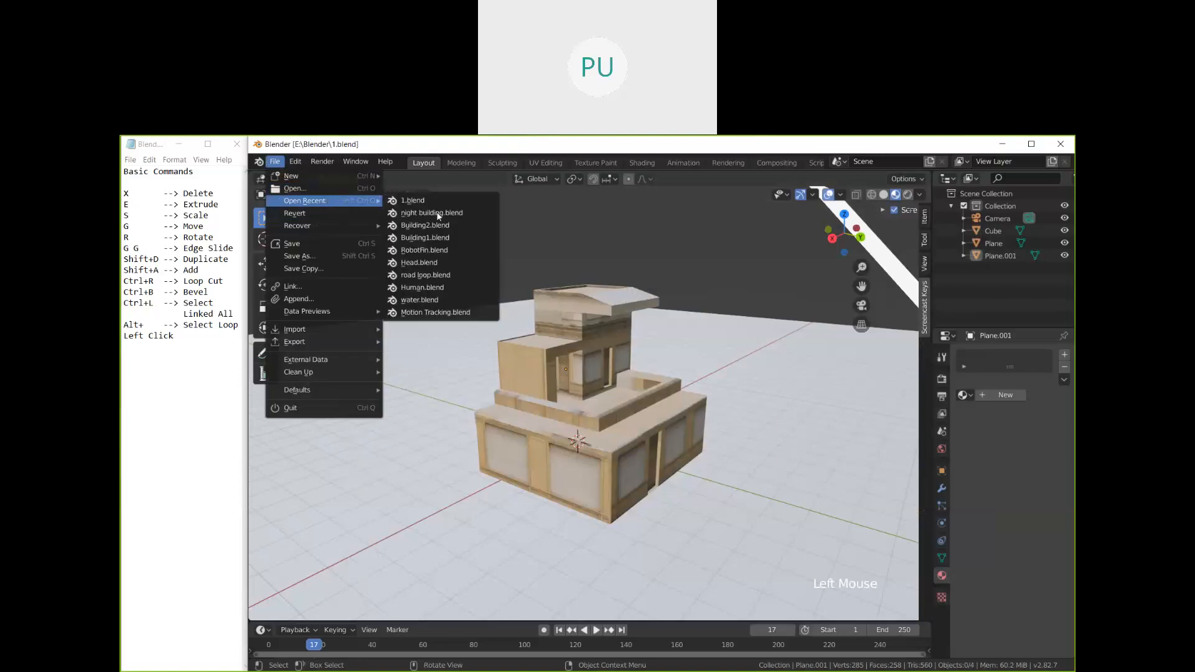
pyautogui.click(438, 214)
# Step: Examine the night building scene in Rendered and Solid shading from different angles
pyautogui.moveTo(625, 353); pyautogui.dragTo(704, 326, button='middle')
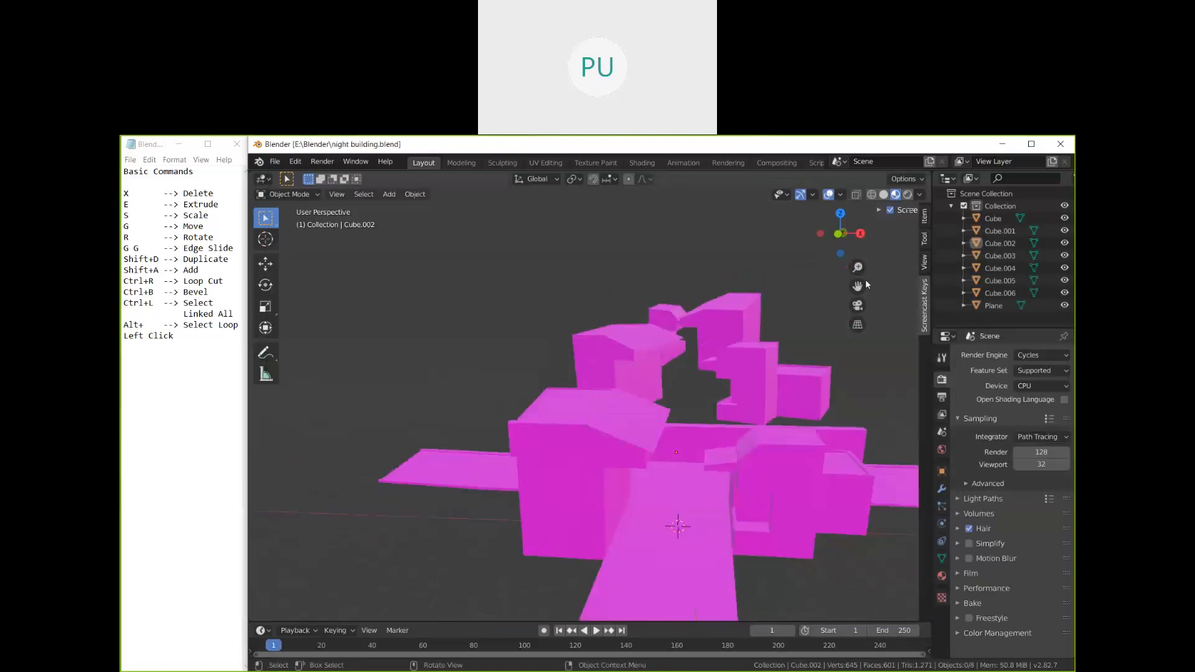
pyautogui.click(906, 194)
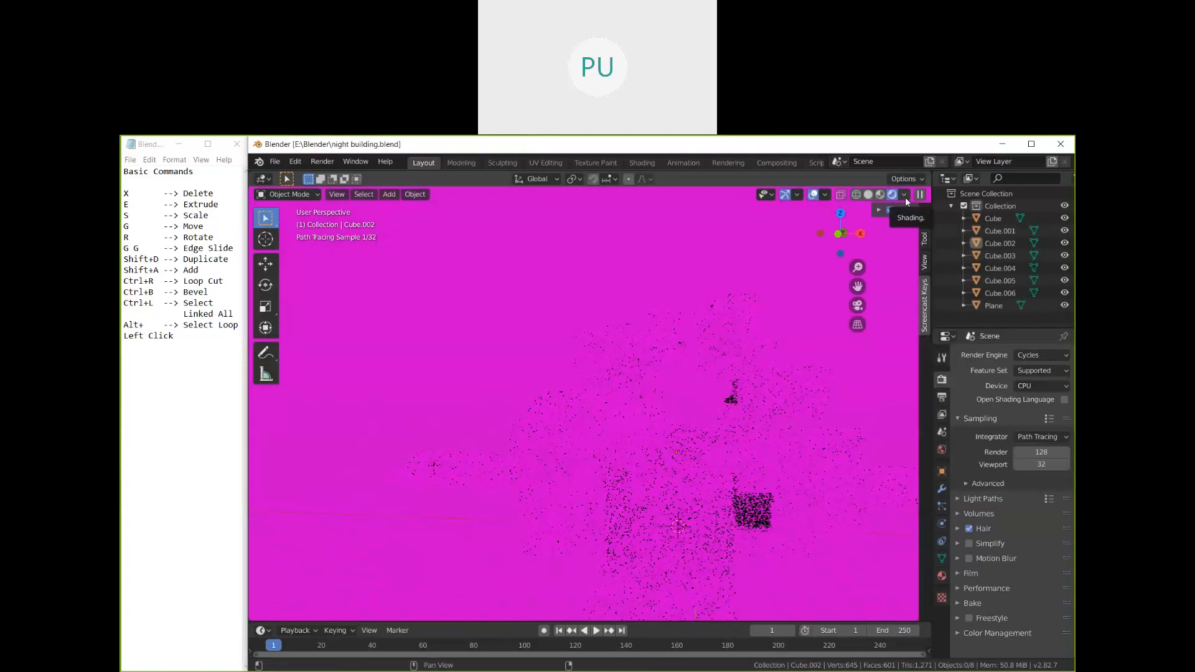
pyautogui.click(868, 194)
pyautogui.moveTo(725, 444)
pyautogui.mouseDown(button='middle')
pyautogui.moveTo(714, 455)
pyautogui.moveTo(724, 410)
pyautogui.mouseUp(button='middle')
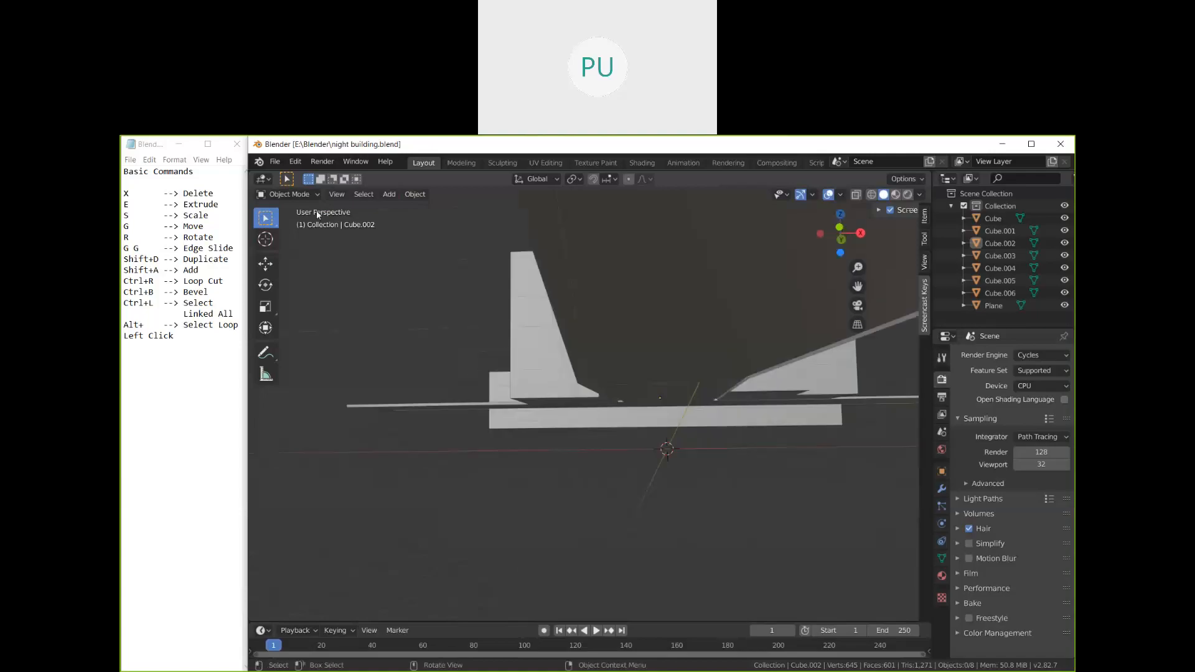
# Step: Reopen the recent file 1.blend and view the textured building from its entrance side
pyautogui.click(274, 161)
pyautogui.moveTo(324, 201)
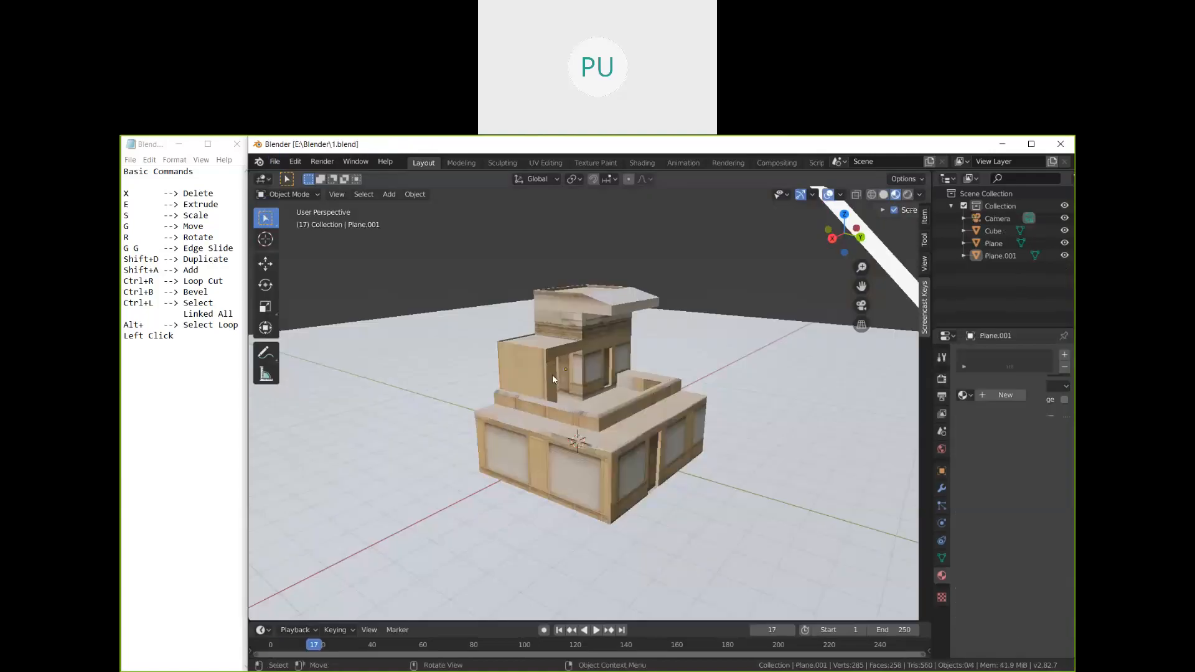
pyautogui.moveTo(558, 320); pyautogui.dragTo(705, 349, button='middle')
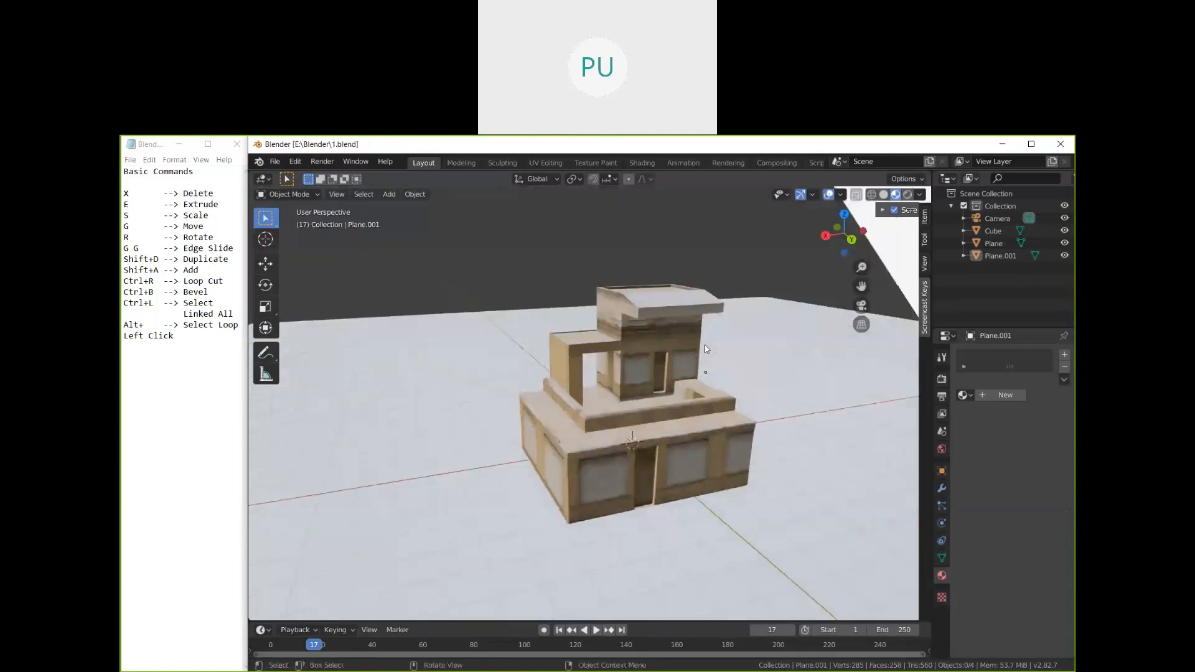
pyautogui.click(274, 161)
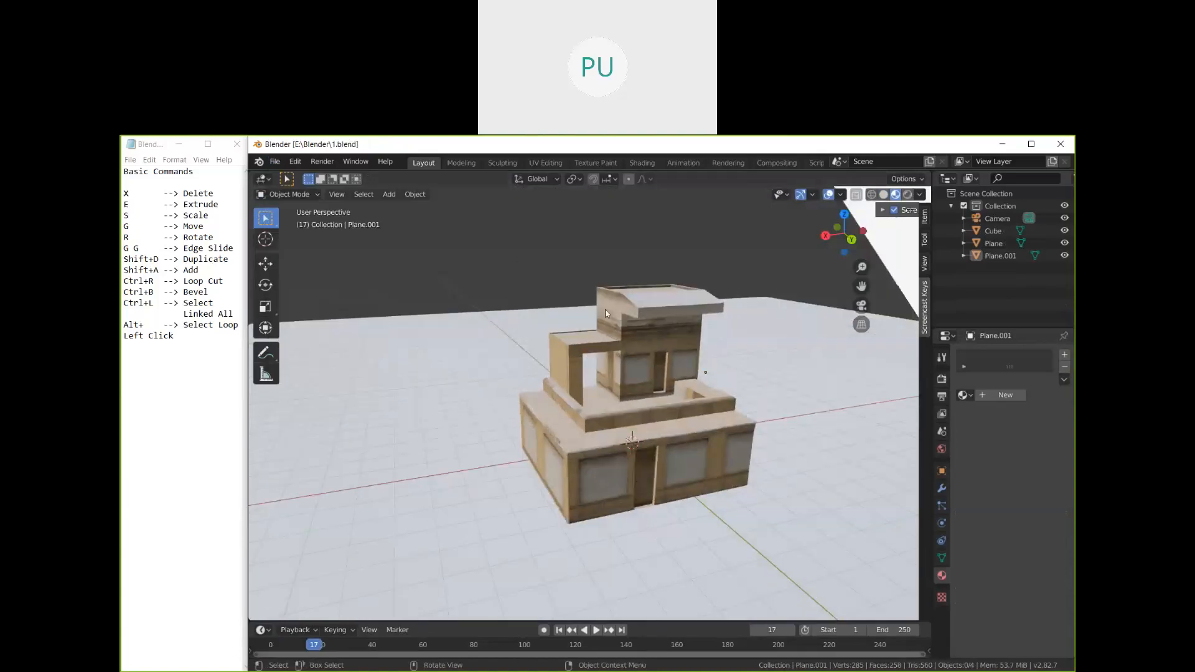